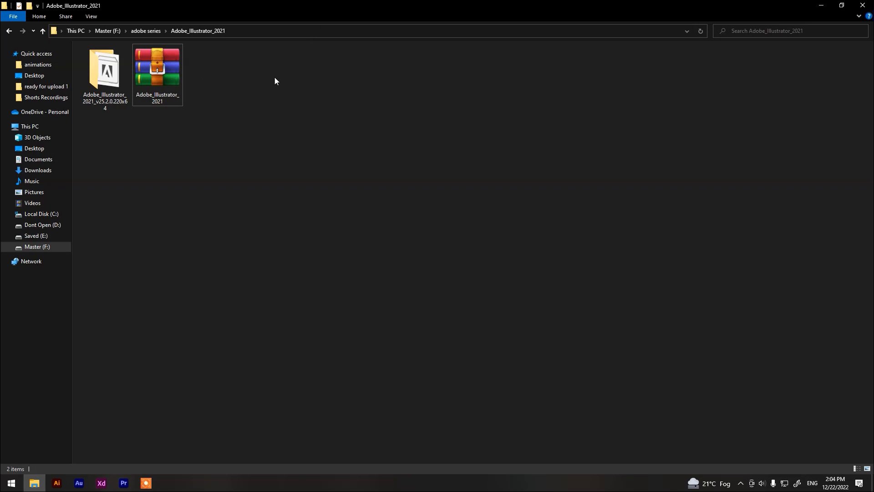
right_click(265, 89)
left_click(285, 137)
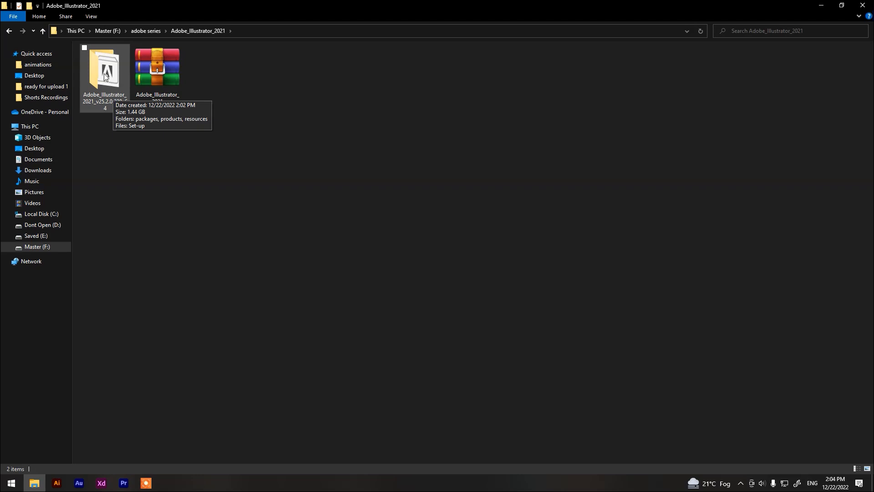
left_click(158, 72)
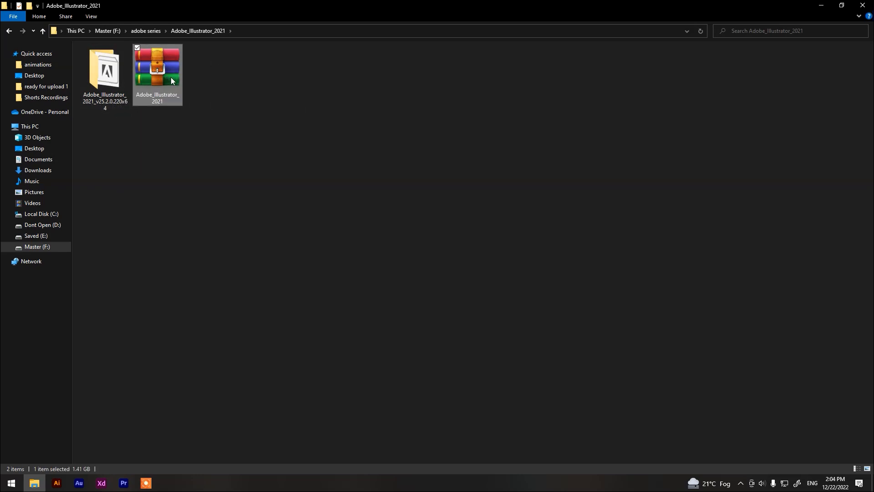
left_click_drag(160, 76, 150, 159)
left_click(149, 160)
Open the extracted Adobe_Illustrator_2021_v25.2.0.220x64 folder and select the Set-up file.
left_click(114, 82)
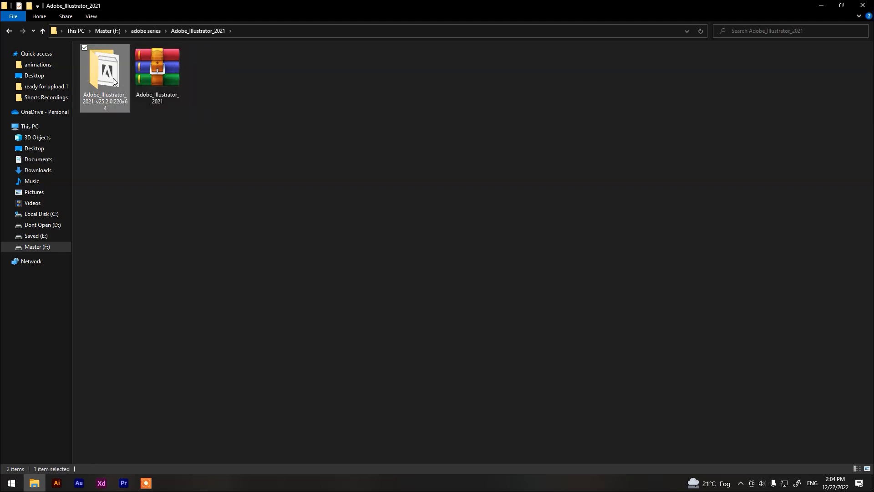
double_click(114, 82)
right_click(234, 138)
mouse_move(268, 158)
left_click(390, 167)
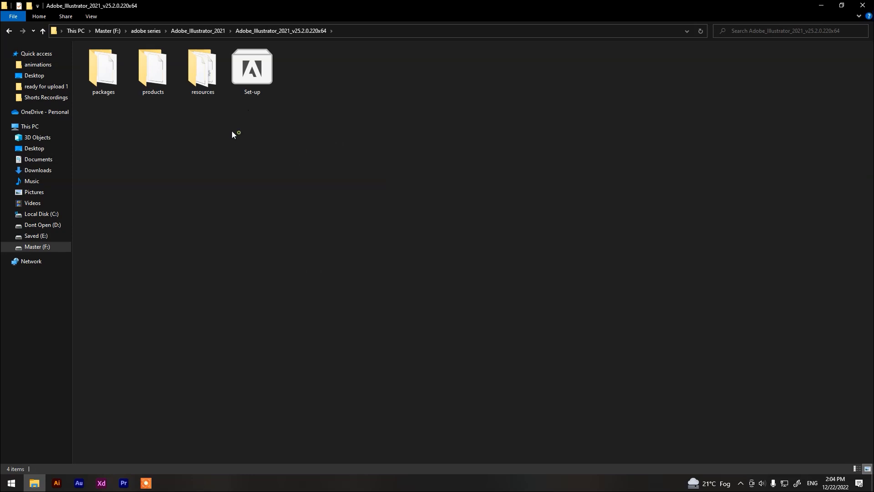
left_click_drag(274, 109, 93, 89)
left_click(248, 72)
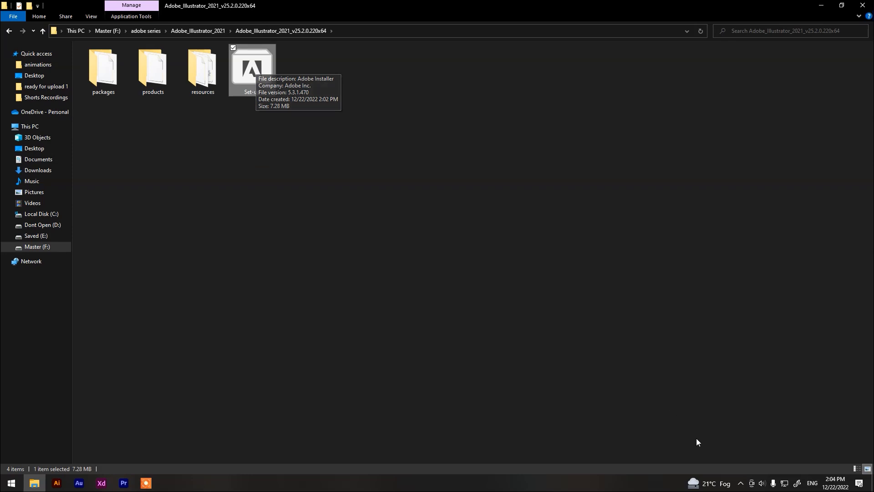
Check the computer's current network connection and close the network list.
left_click(784, 483)
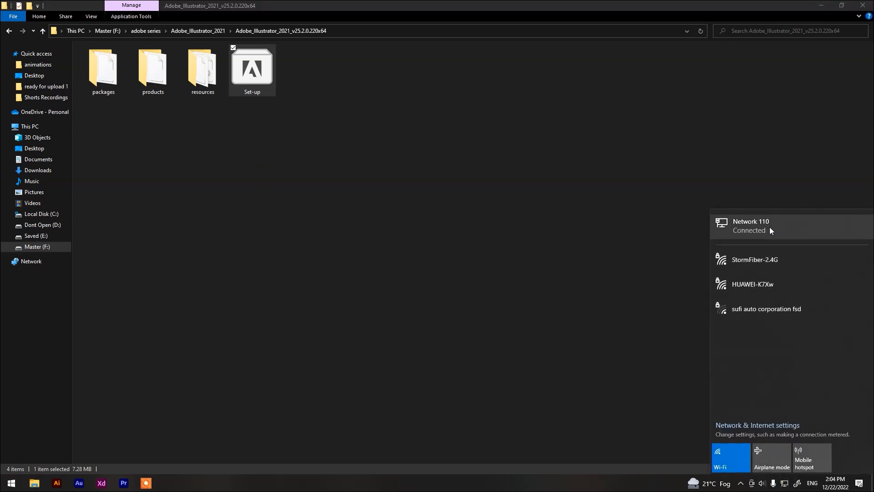
left_click(570, 234)
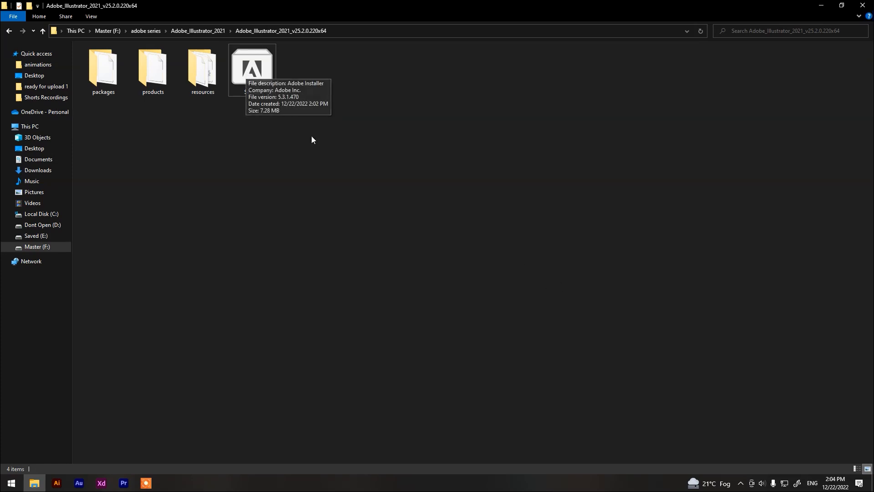
Run Set-up and start the Adobe Illustrator 25.2 installation in English (North America) at the original location.
double_click(250, 60)
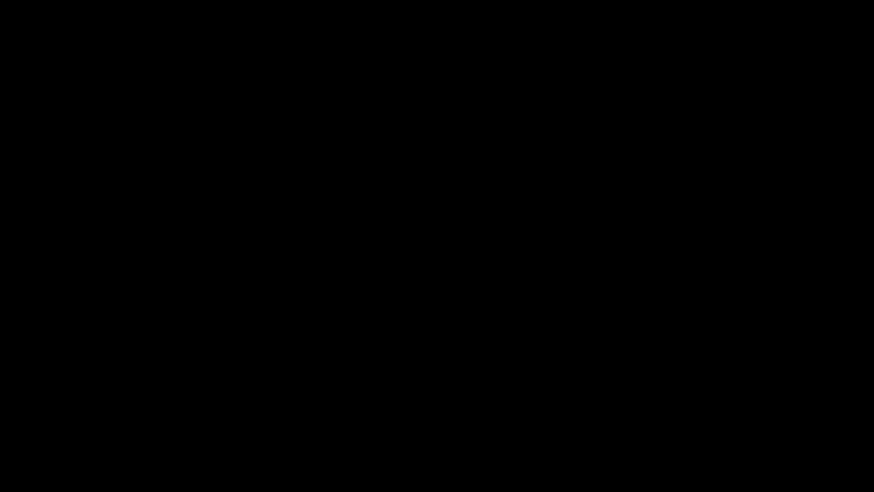
left_click(413, 306)
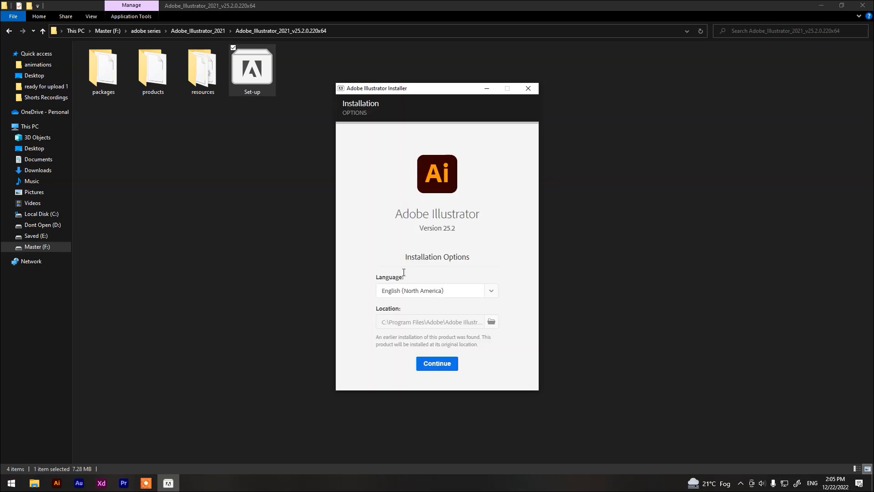
left_click(441, 364)
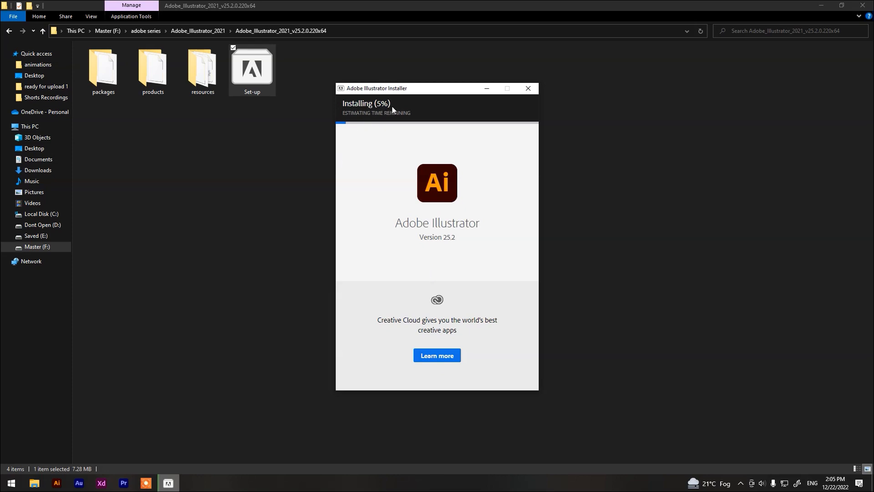
Quit the running Adobe Illustrator installation and confirm the exit.
left_click(529, 89)
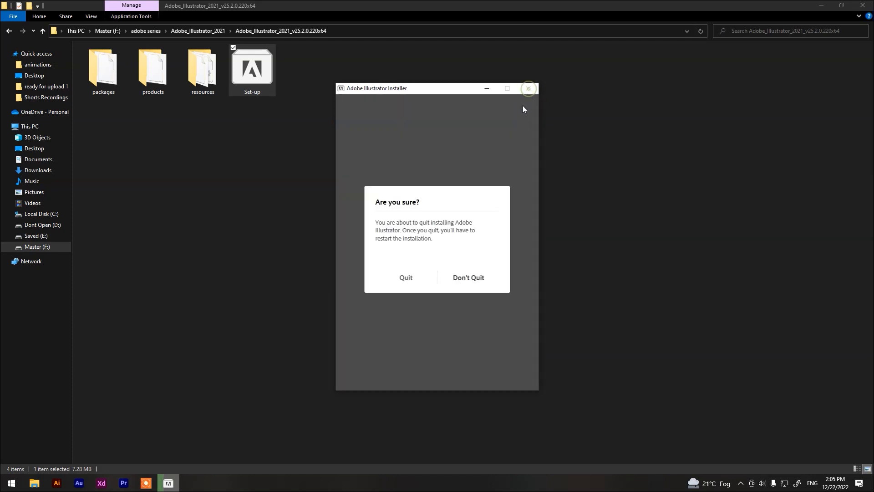
left_click(411, 278)
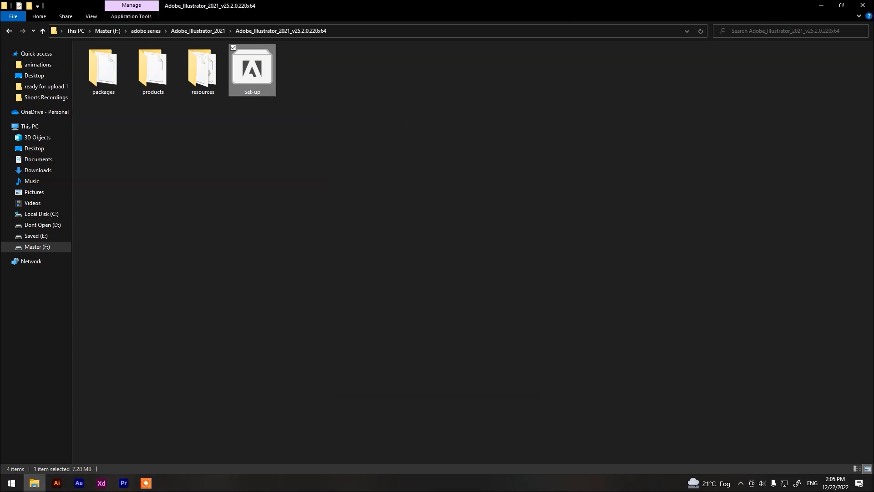
Minimize the installer folder window and launch the installed Adobe Illustrator.
left_click(35, 482)
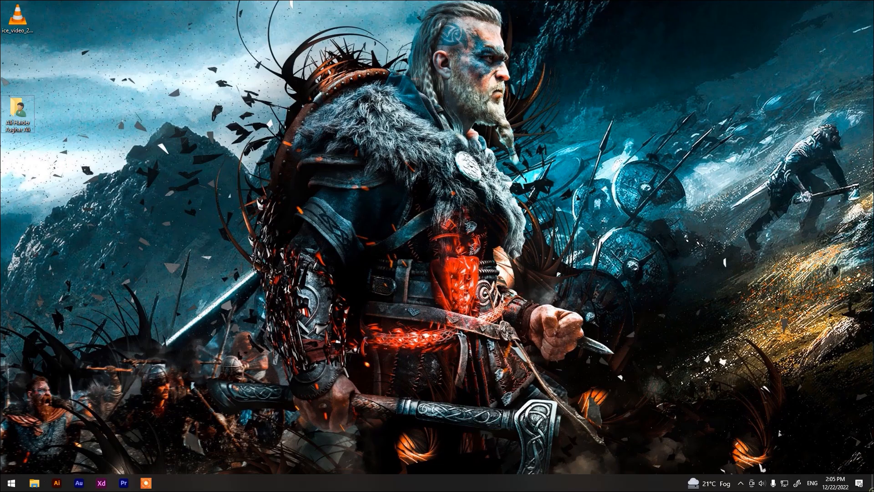
left_click(57, 483)
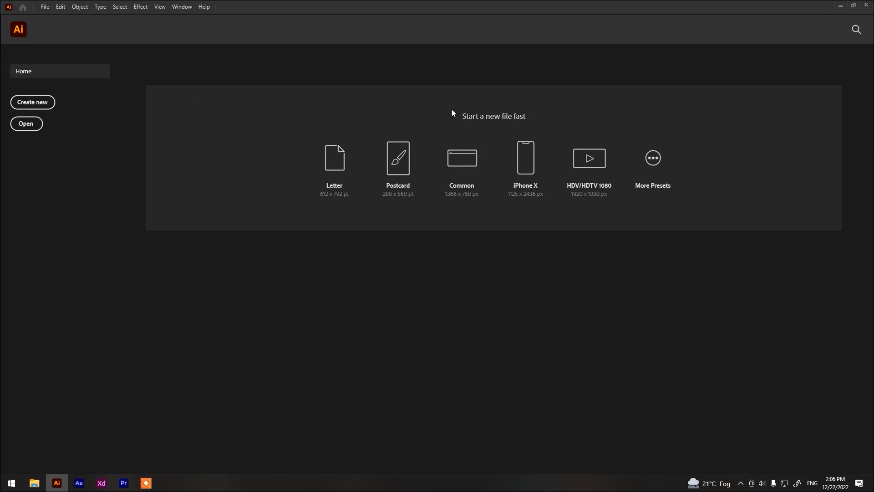
Look at the additional document presets and close the dialog without creating a file.
left_click(659, 165)
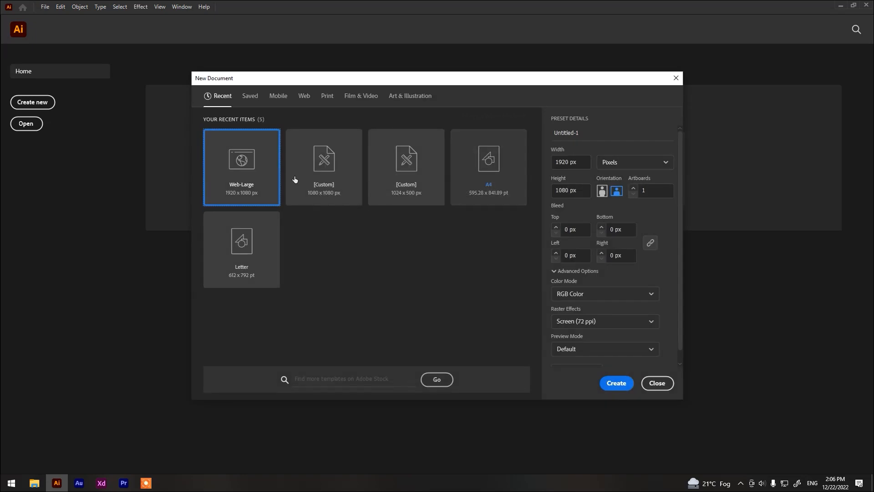
left_click(657, 383)
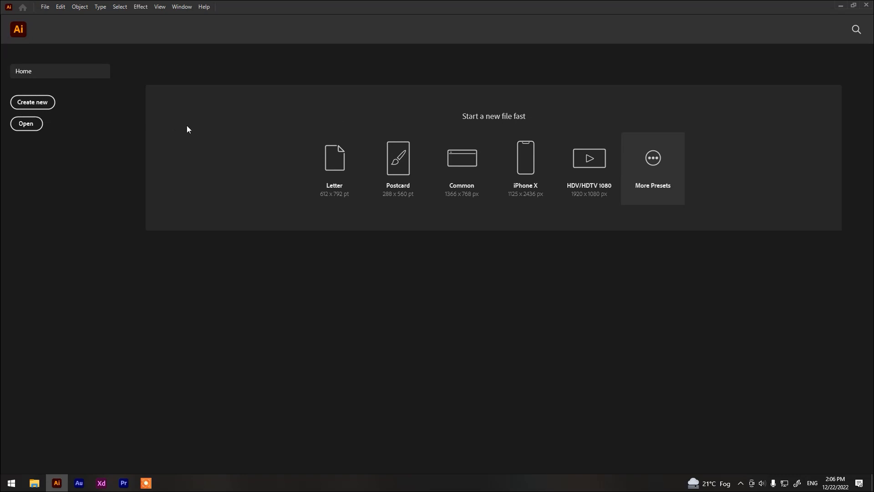
Start a new document and examine the Saved, Mobile, Web and Print preset categories.
left_click(22, 103)
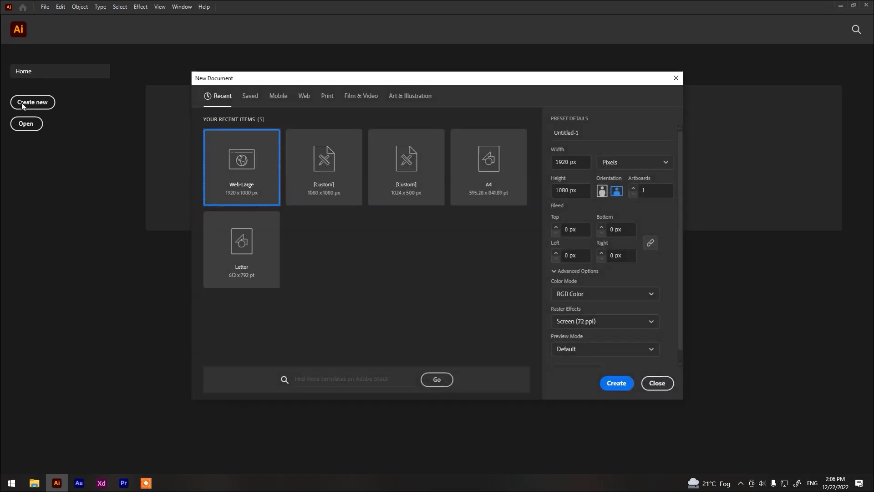
left_click(250, 96)
left_click(280, 95)
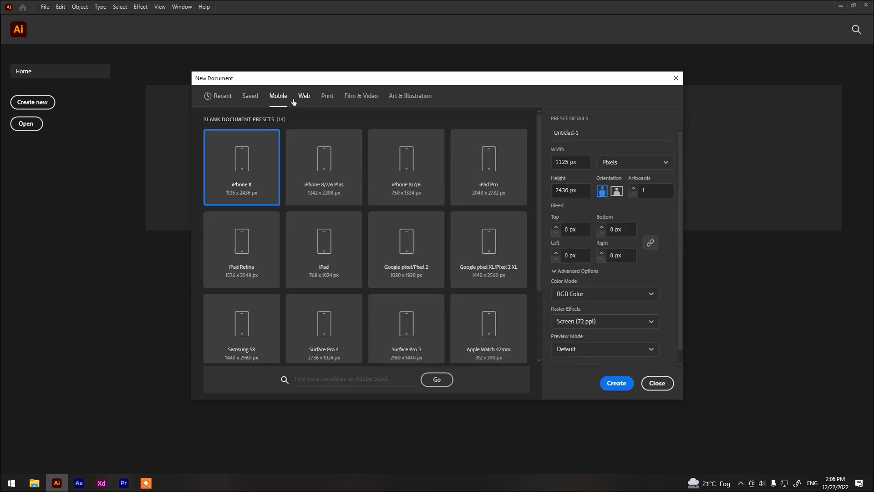
scroll(289, 165, "down", 2)
scroll(351, 278, "up", 2)
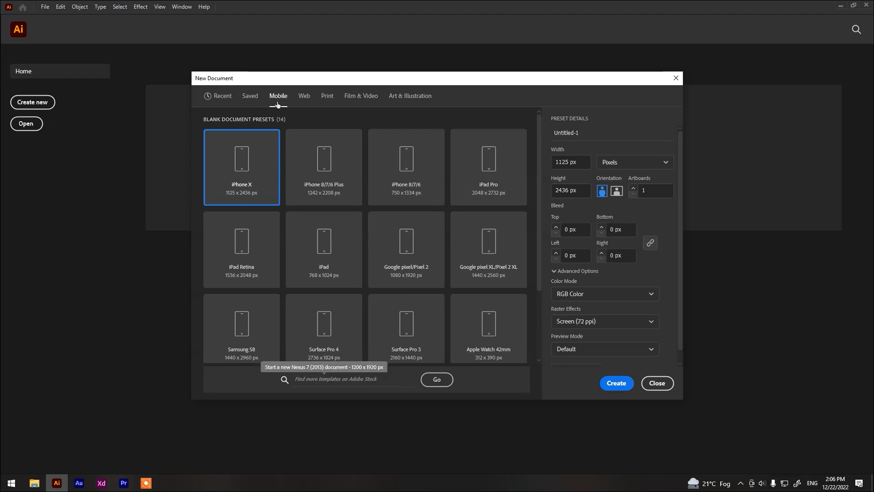
scroll(275, 212, "down", 2)
left_click(304, 96)
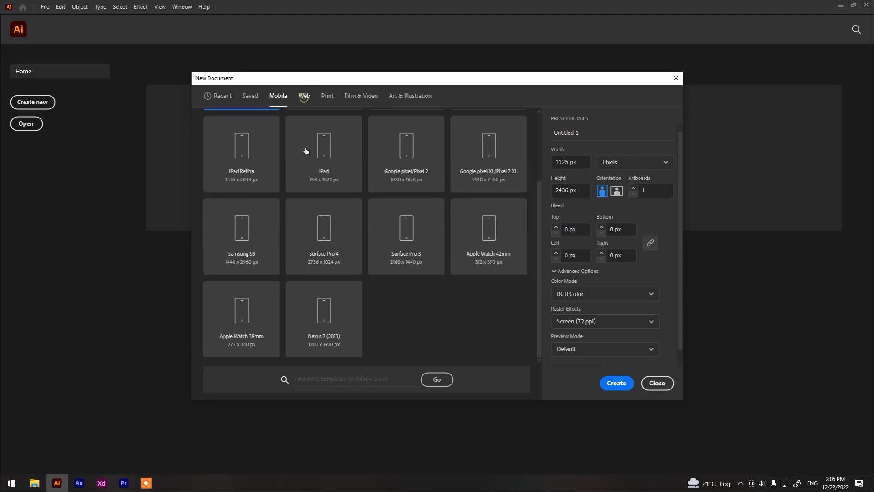
left_click(326, 96)
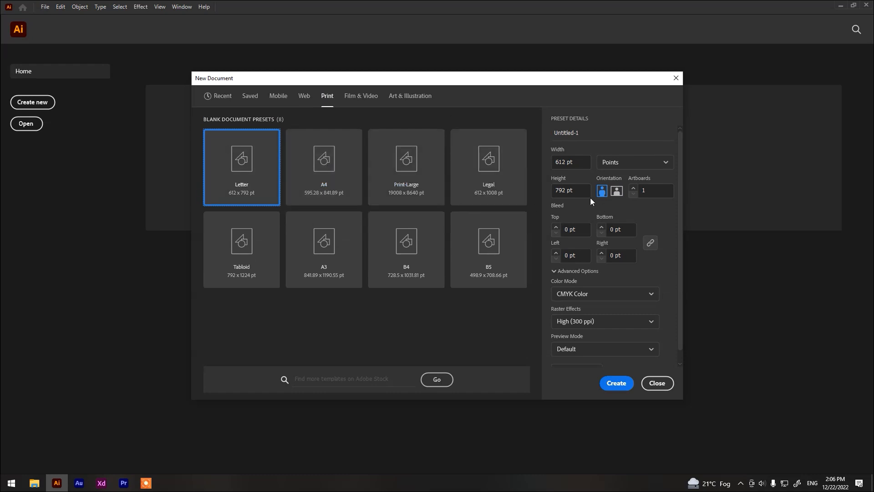
Examine the Film & Video and Art & Illustration presets, and return to the recent presets.
left_click(366, 96)
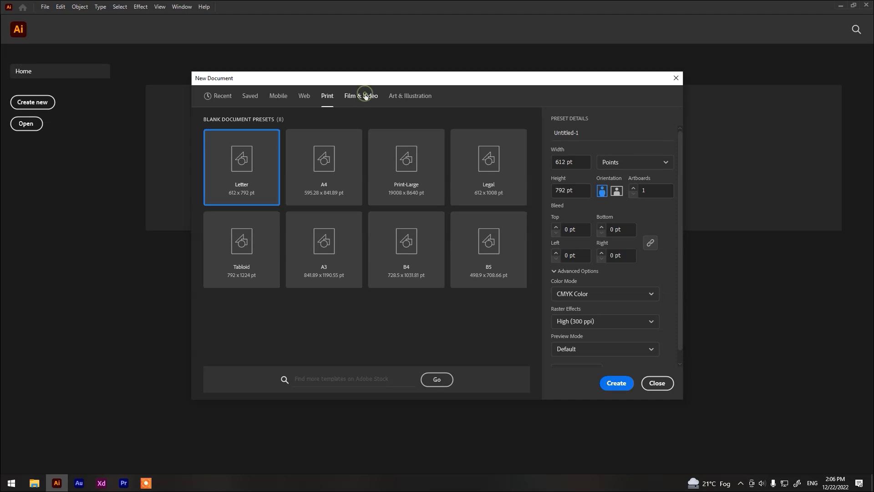
scroll(313, 172, "down", 3)
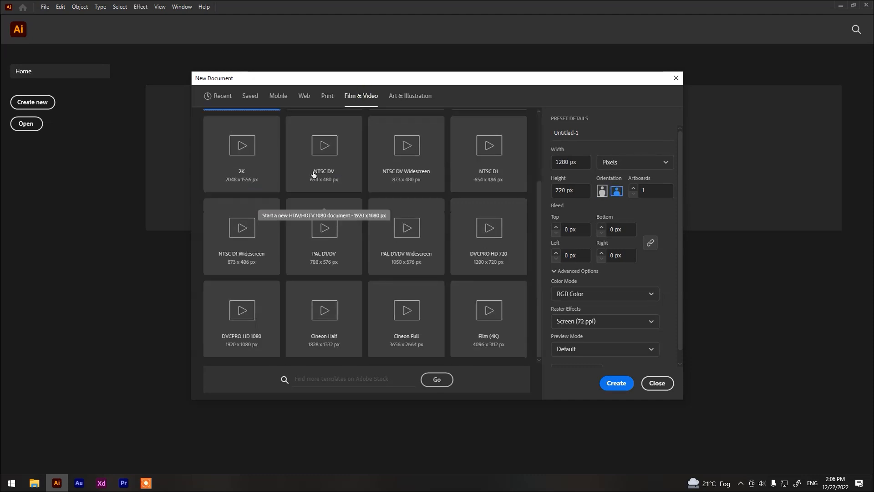
scroll(313, 172, "up", 3)
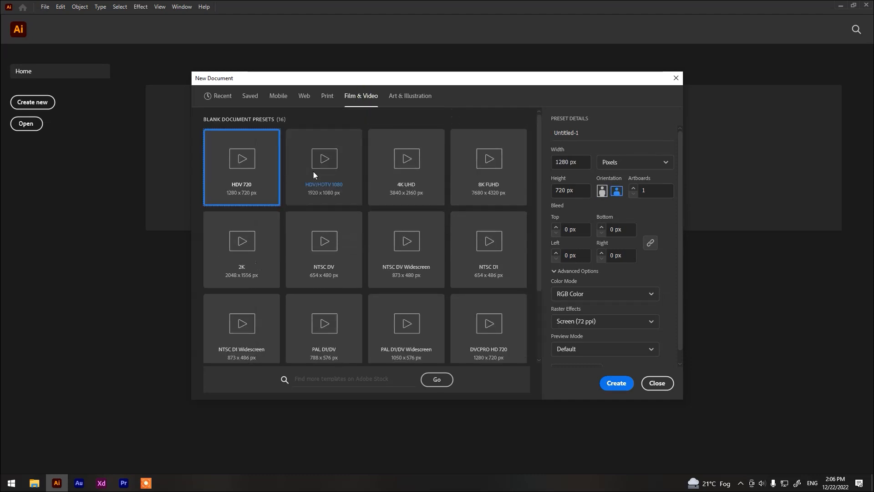
left_click(410, 97)
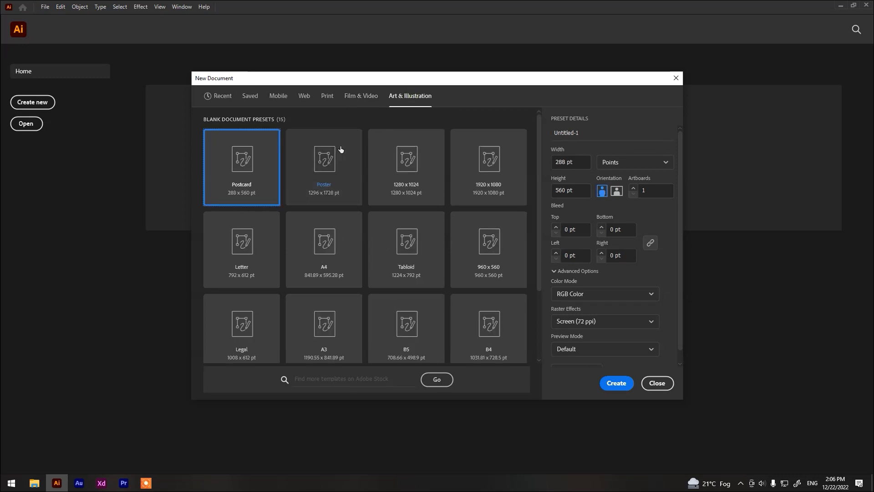
scroll(438, 165, "down", 3)
scroll(394, 195, "up", 3)
left_click(217, 98)
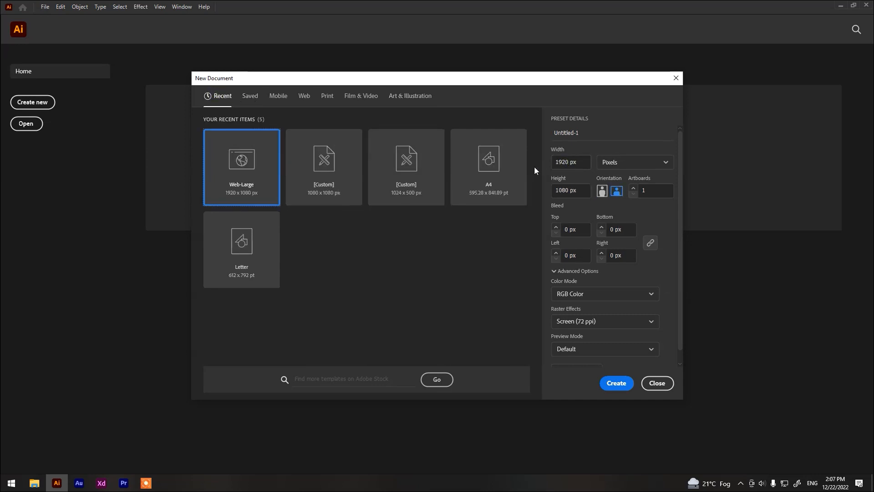
Set the new document's width and height to 1080 px each.
left_click(571, 163)
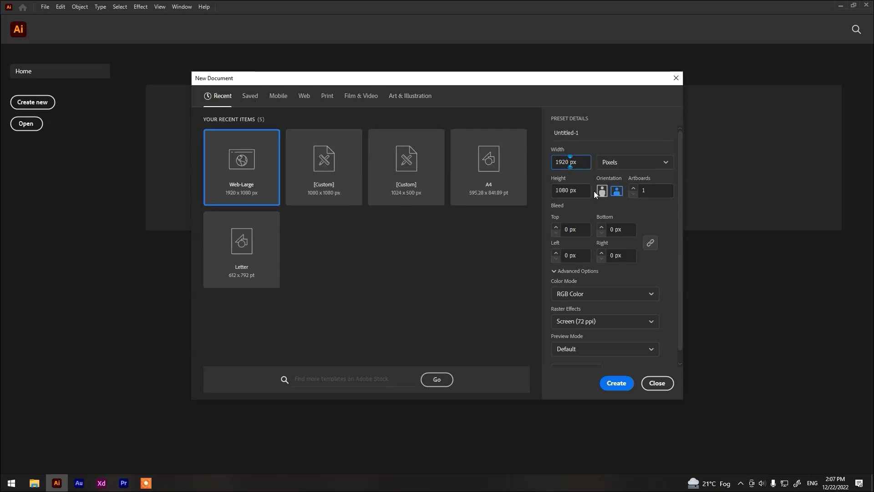
key("ctrl+a")
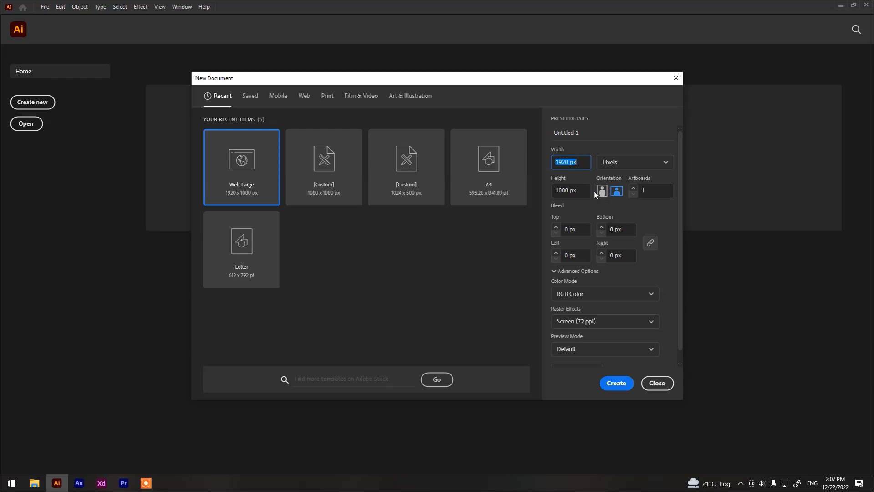
type("1080")
key("Tab")
type("10")
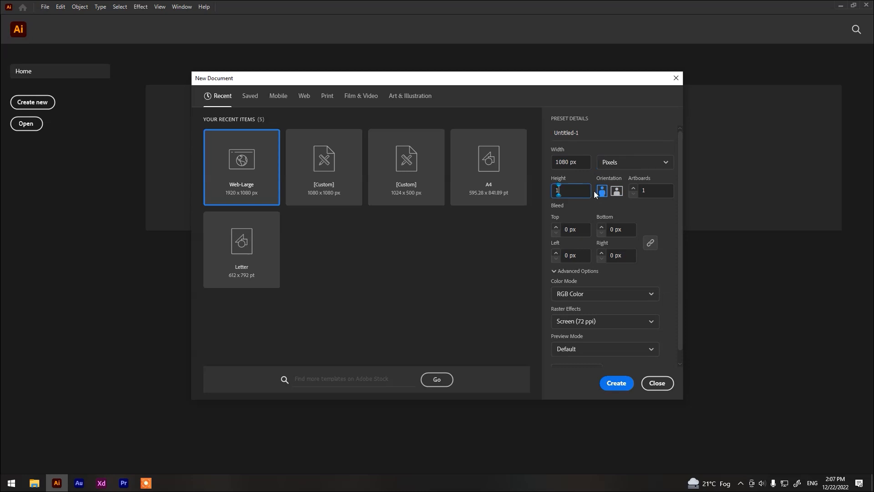
type("80")
Set the raster effects to High (300 ppi), keep RGB Color, and create the document.
left_click(574, 321)
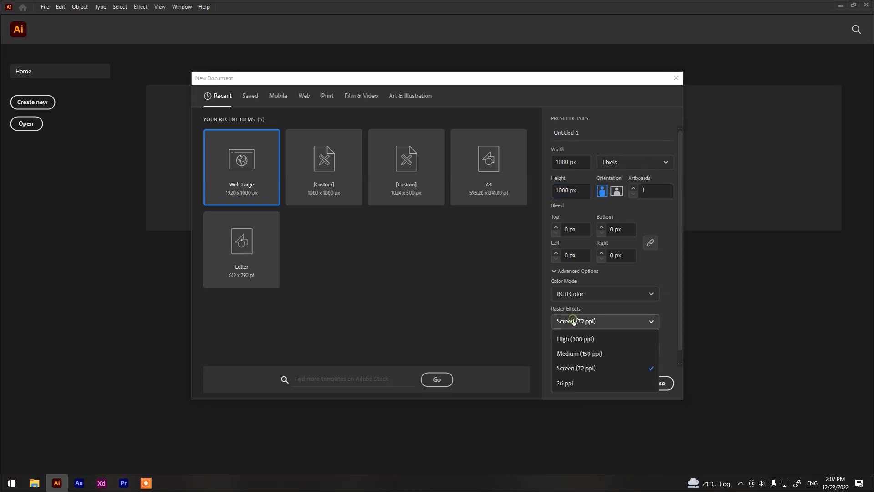
left_click(576, 339)
left_click(578, 296)
left_click(580, 310)
scroll(588, 343, "down", 1)
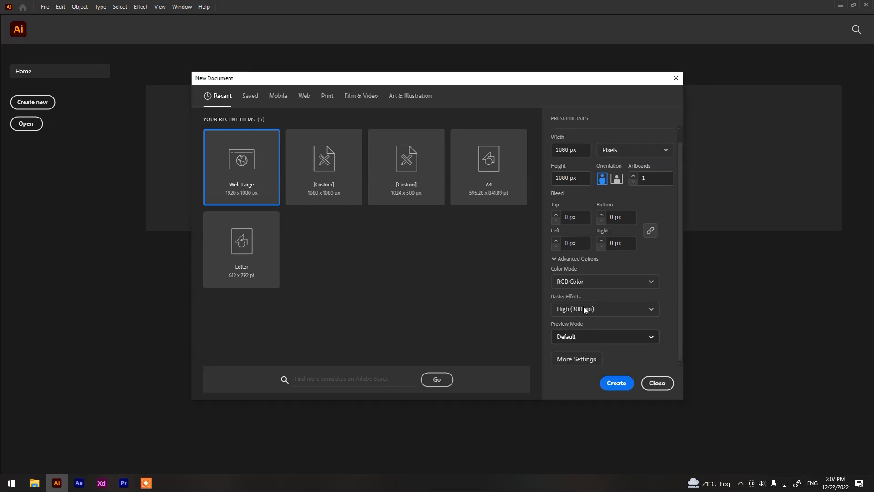
scroll(601, 273, "up", 1)
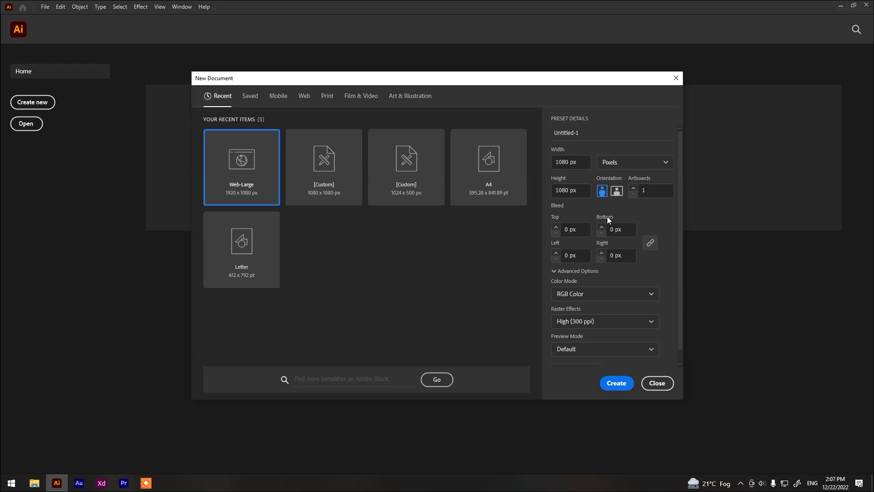
left_click(622, 383)
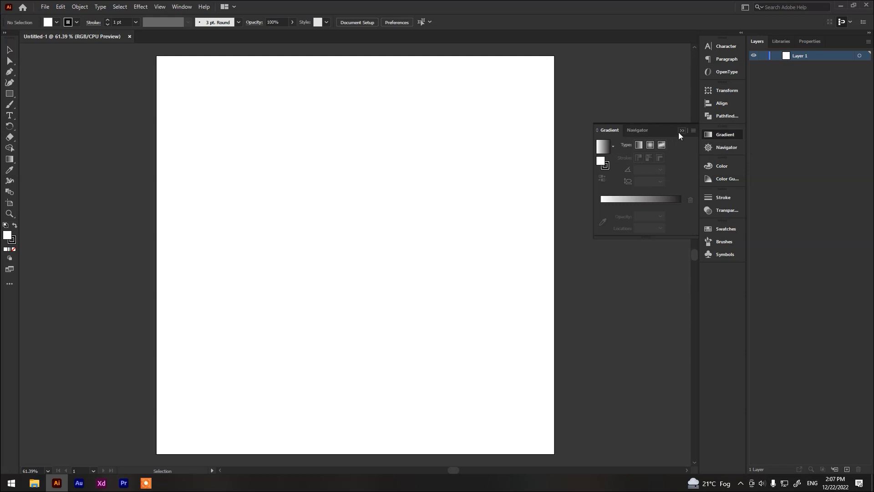
Collapse the Gradient panel and remove the Character, Paragraph and OpenType panel group from the dock.
left_click(681, 132)
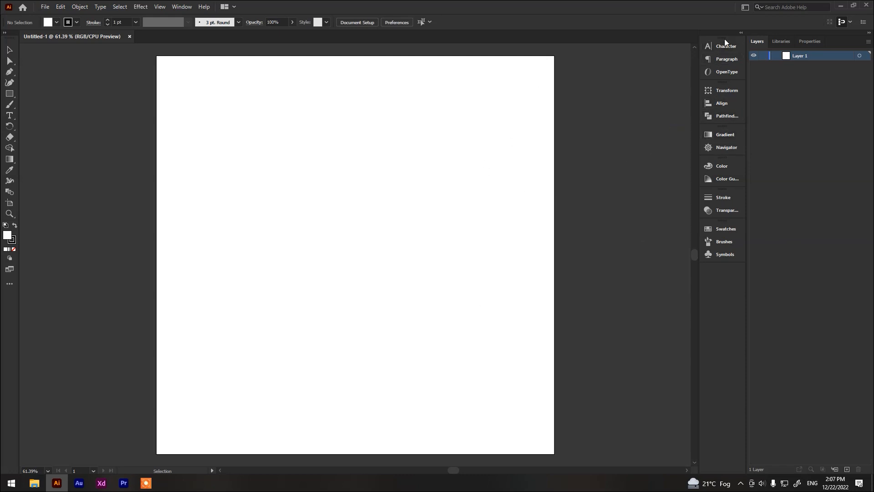
left_click_drag(724, 38, 569, 116)
left_click(570, 116)
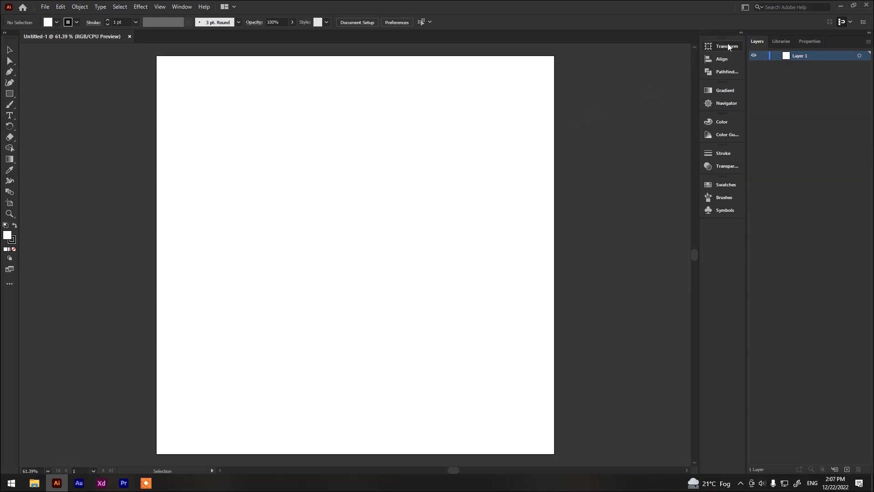
Remove the Transform, Gradient, Color, Stroke and Swatches panel groups from the dock, leaving only the Layers, Libraries and Properties group.
left_click_drag(727, 42, 520, 136)
left_click(554, 133)
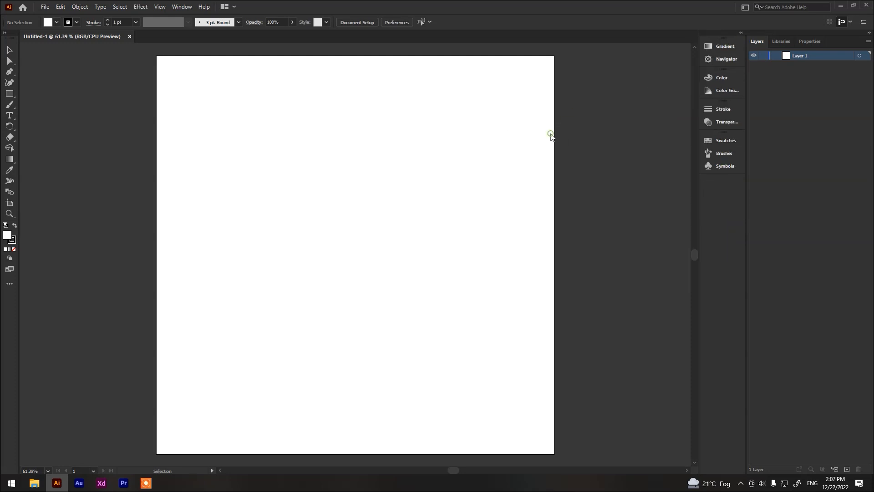
left_click_drag(717, 41, 473, 156)
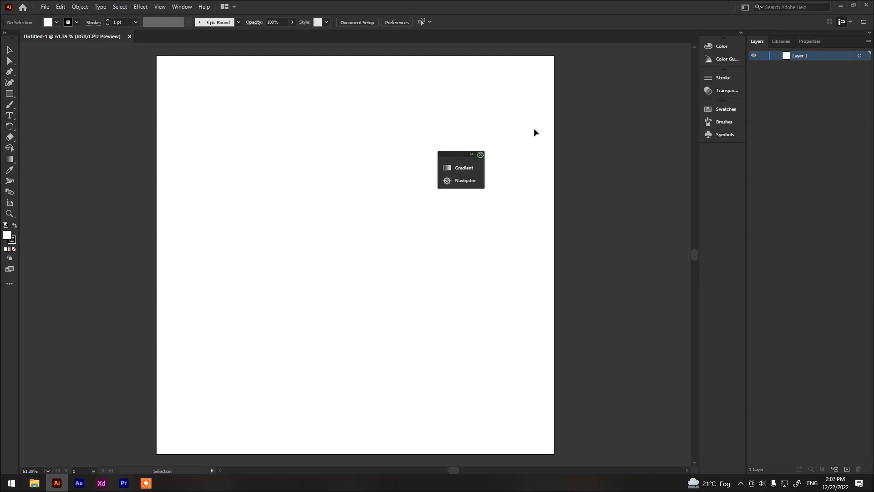
left_click(484, 154)
left_click_drag(713, 46, 574, 120)
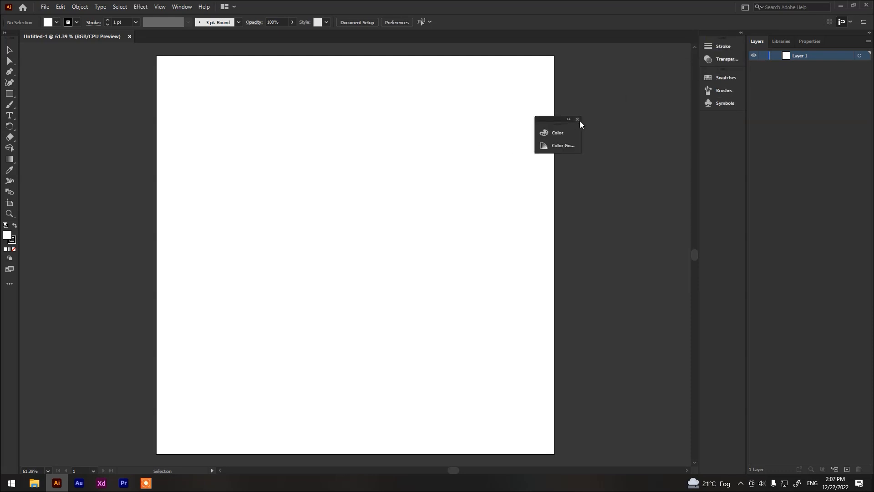
left_click(578, 119)
left_click_drag(721, 41, 493, 147)
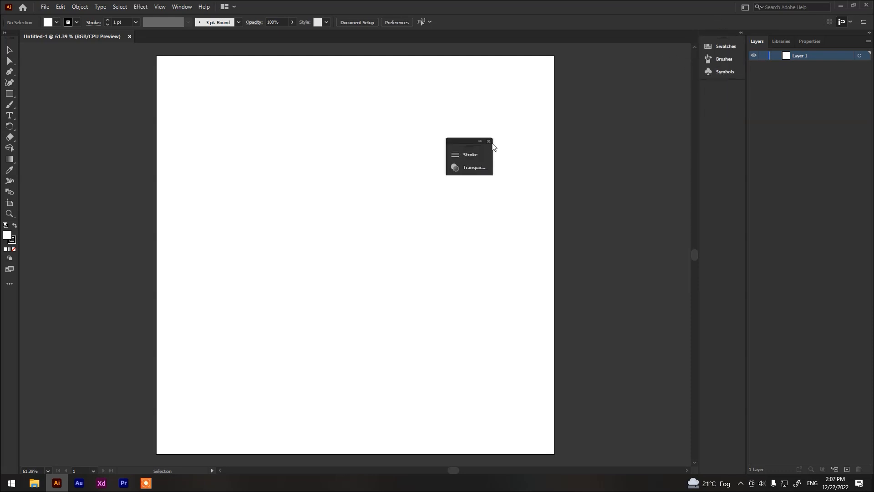
left_click(489, 141)
mouse_move(734, 45)
left_mouse_down()
mouse_move(692, 51)
mouse_move(492, 138)
left_mouse_up()
left_click(493, 137)
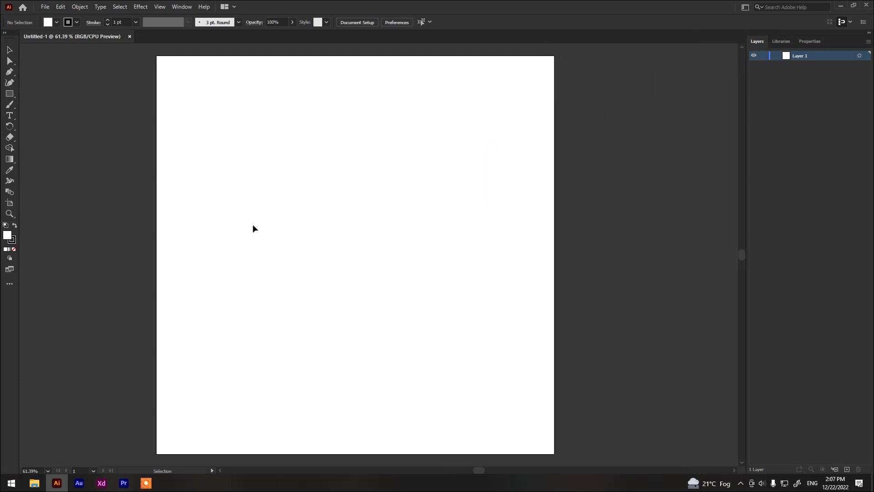
Add the text "Crl + 0" in the upper part of the artboard and scale it up to about 116 pt.
key("ctrl+0")
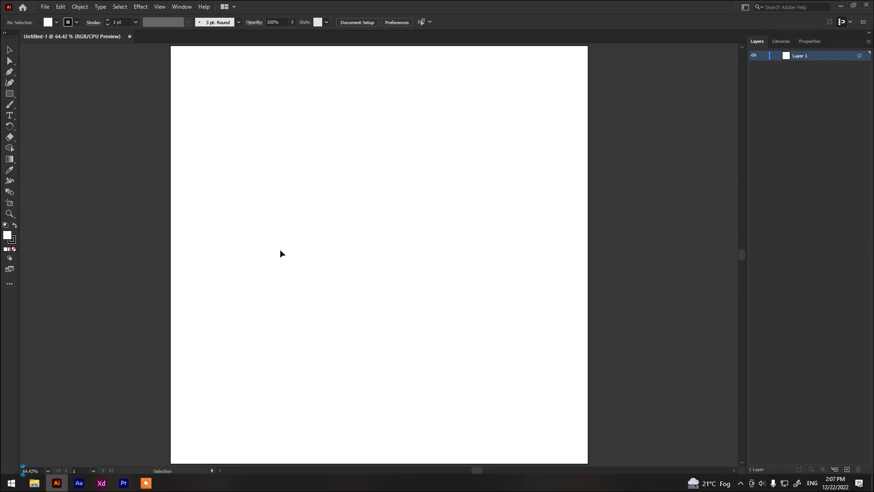
left_click(9, 115)
left_click(249, 175)
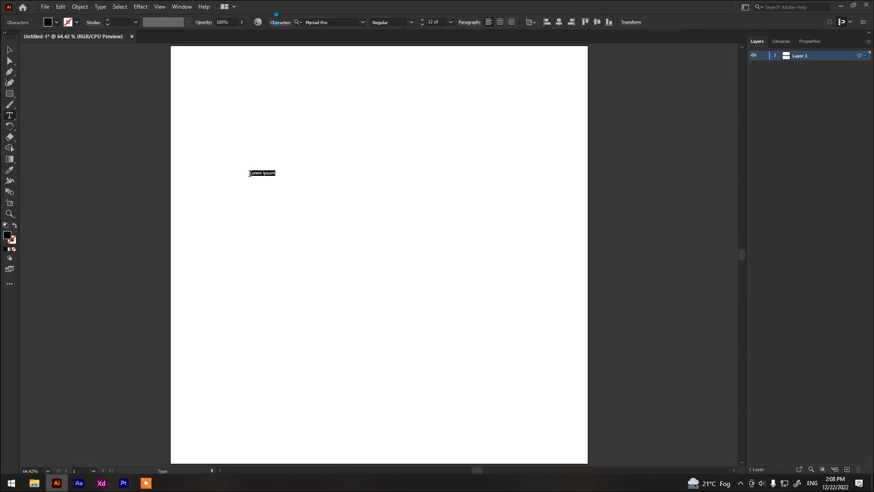
type("C")
type("ha+")
type("0")
key("Escape")
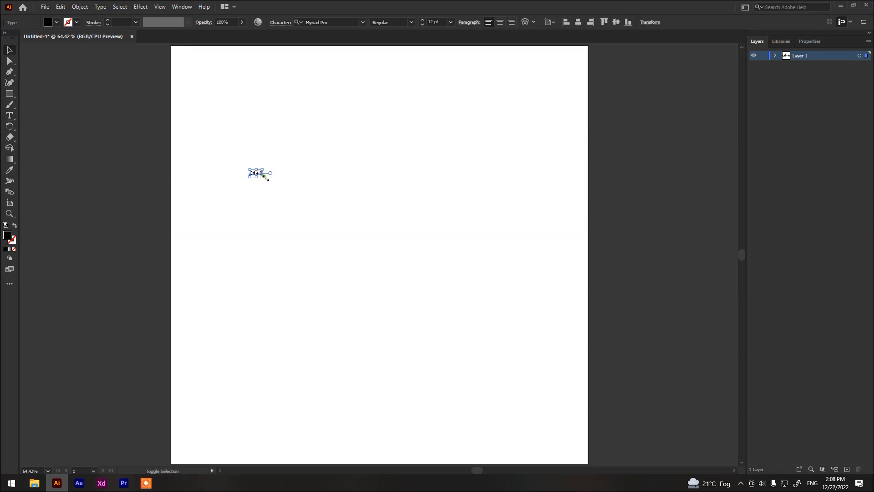
left_click_drag(264, 176, 369, 250)
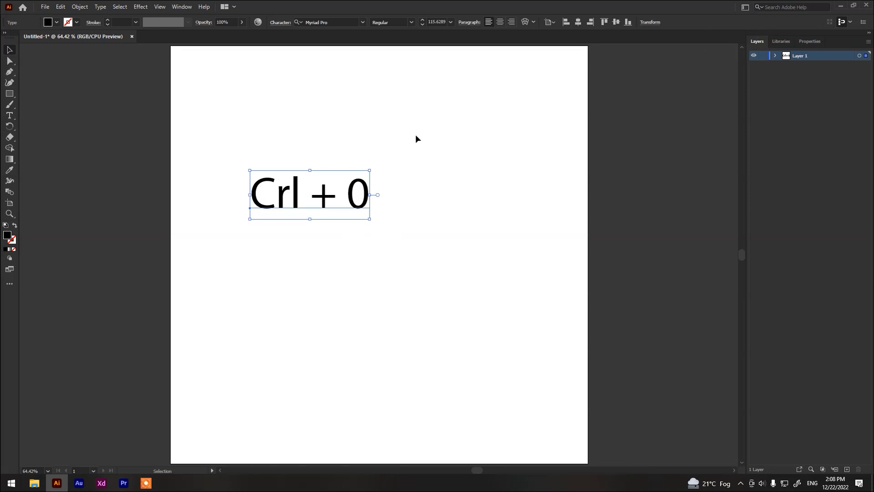
Set the text's font to Poppins SemiBold and scale it down to about 55 pt.
left_click(318, 22)
type("popp")
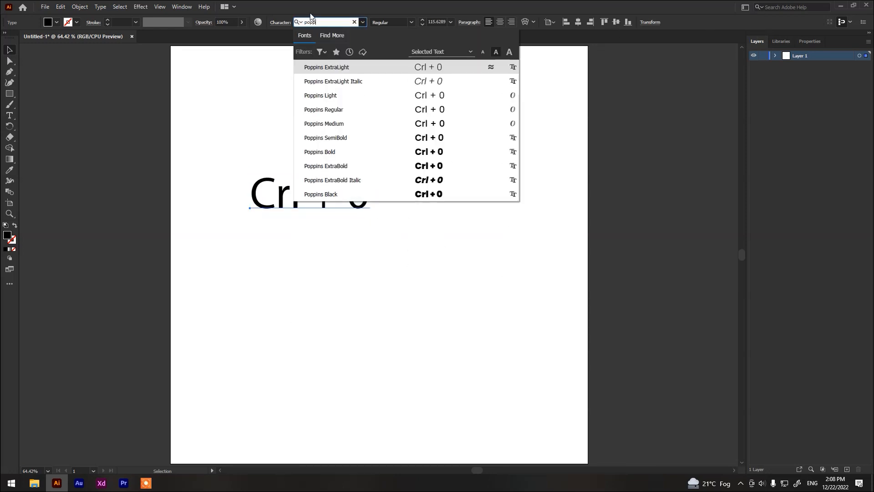
key("Return")
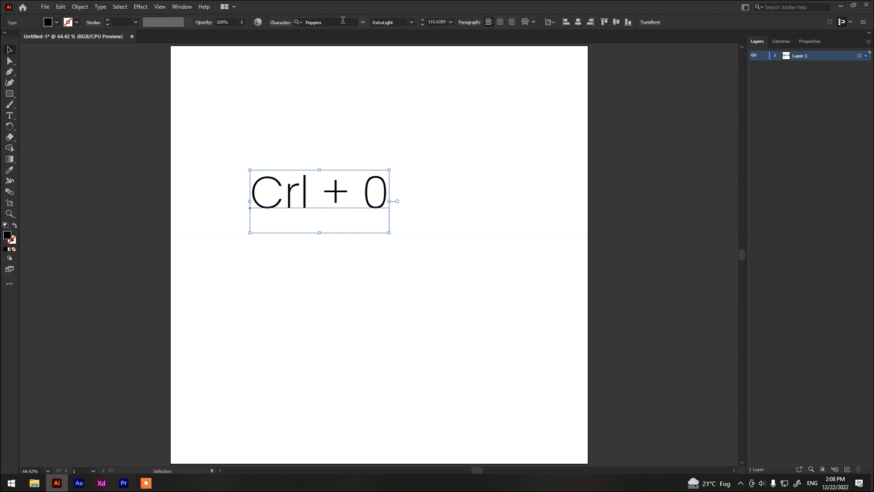
left_click(412, 22)
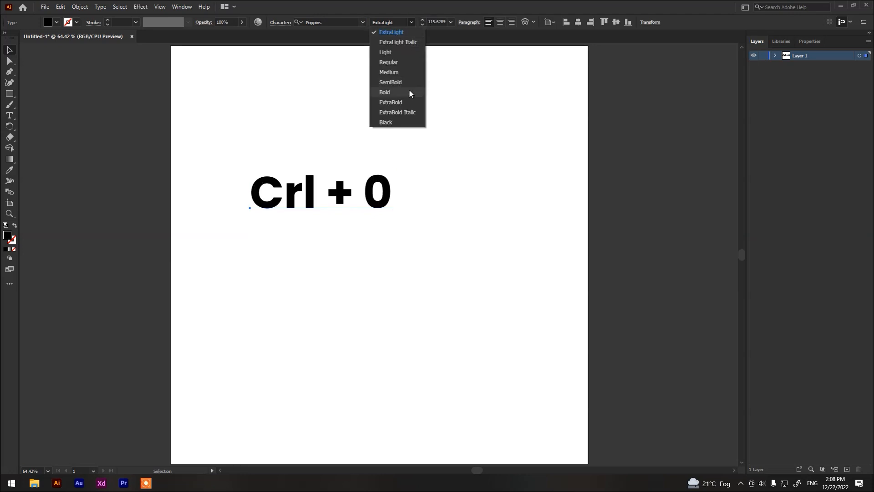
left_click(410, 82)
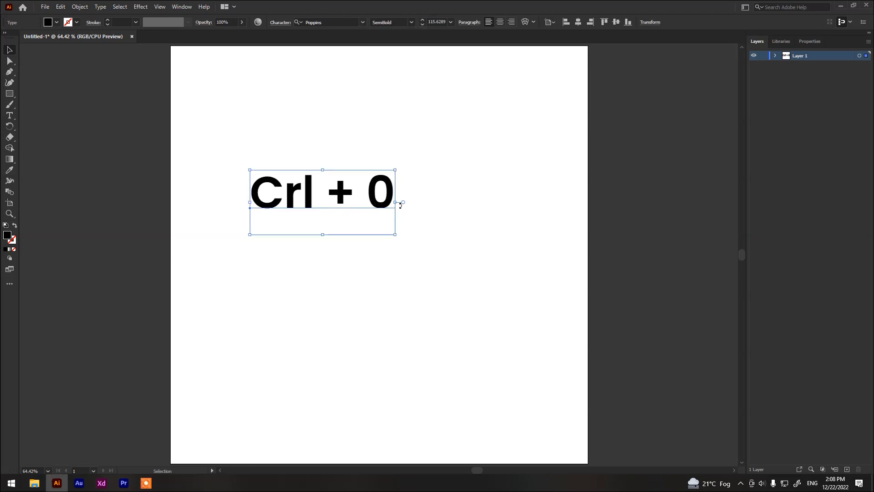
left_click_drag(398, 201, 322, 205)
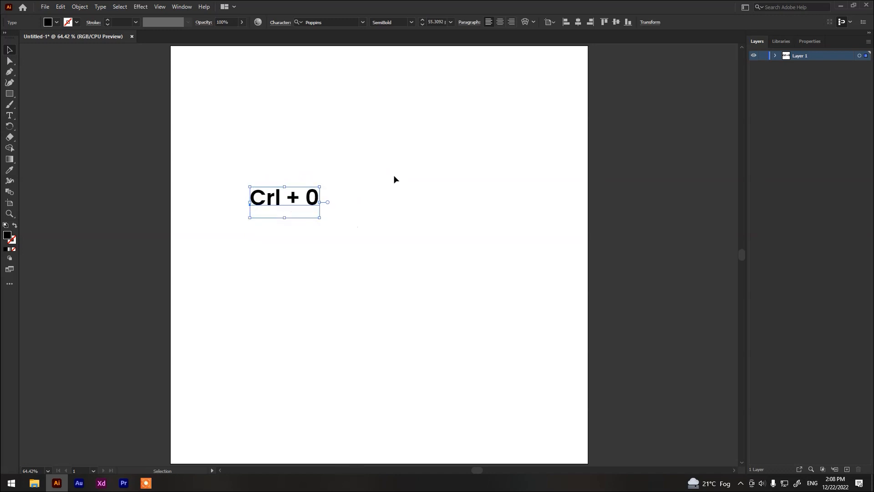
Demonstrate zooming out and panning the artboard out of view, and fit the artboard back in the window.
left_click(393, 174)
scroll(395, 178, "down", 2)
key("ctrl")
key("ctrl+0")
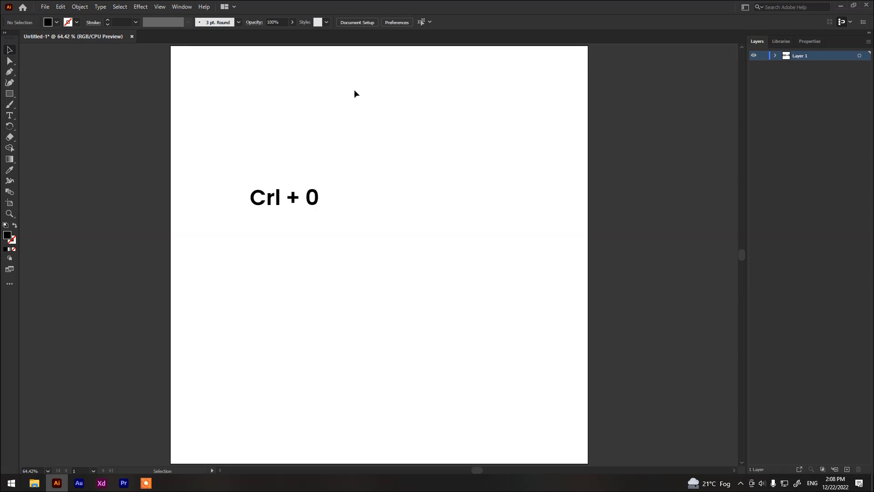
scroll(343, 197, "down", 3)
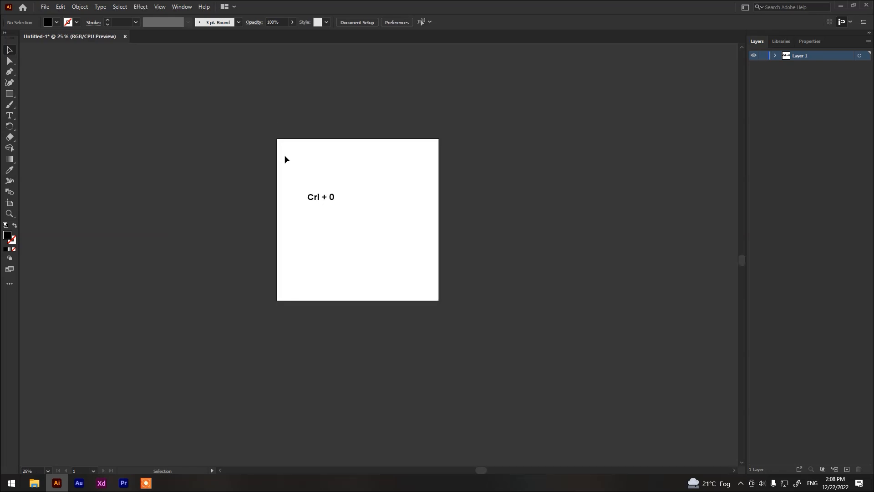
key("space")
left_click_drag(285, 159, 756, 370)
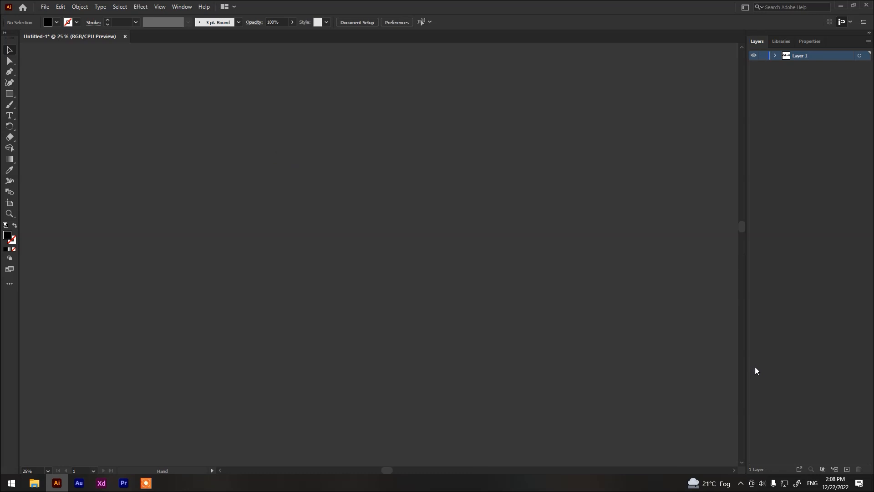
left_click_drag(606, 341, 15, 322)
left_click_drag(241, 361, 181, 355)
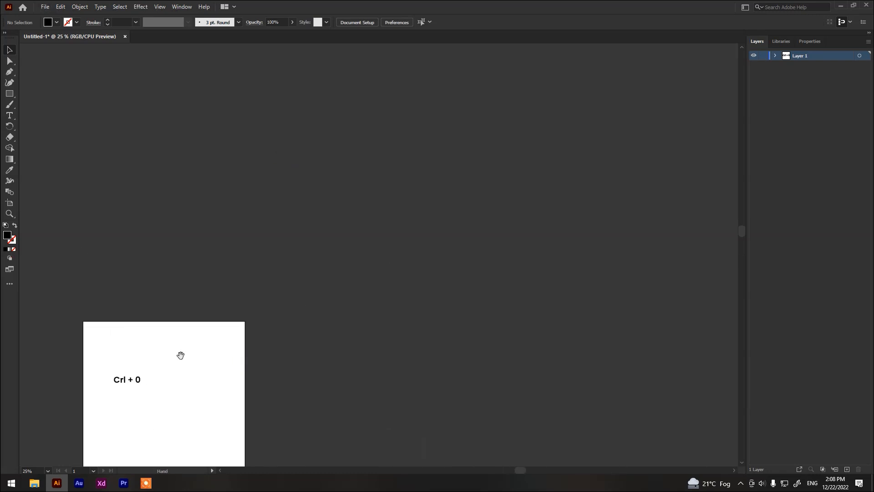
left_click_drag(109, 325, 329, 155)
key("ctrl+0")
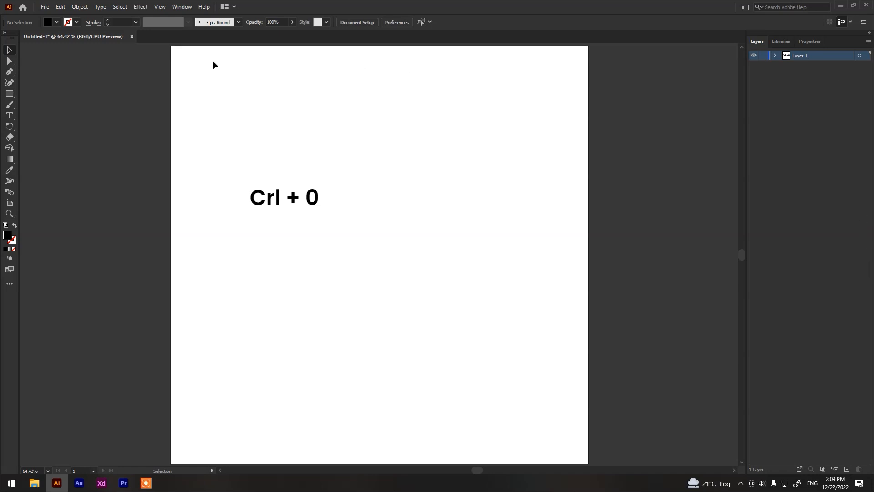
Show the toolbar in two columns and examine the full tool list and its toolbar options.
left_click(4, 33)
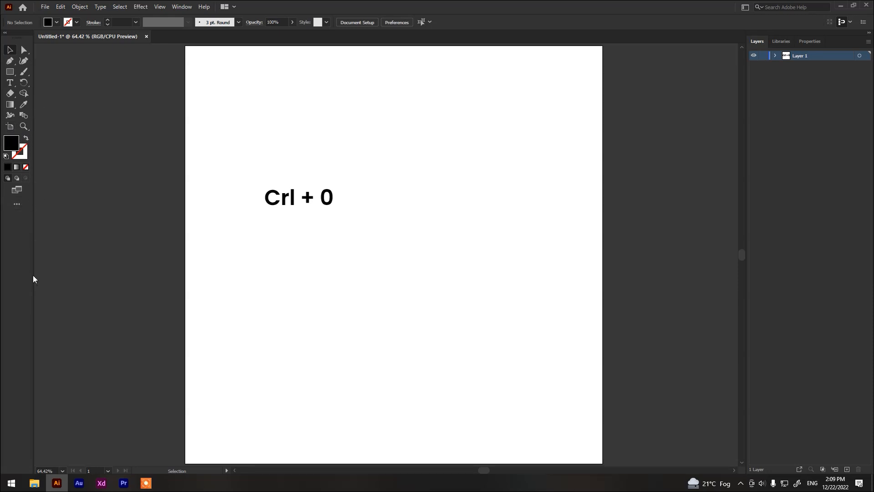
left_click(16, 205)
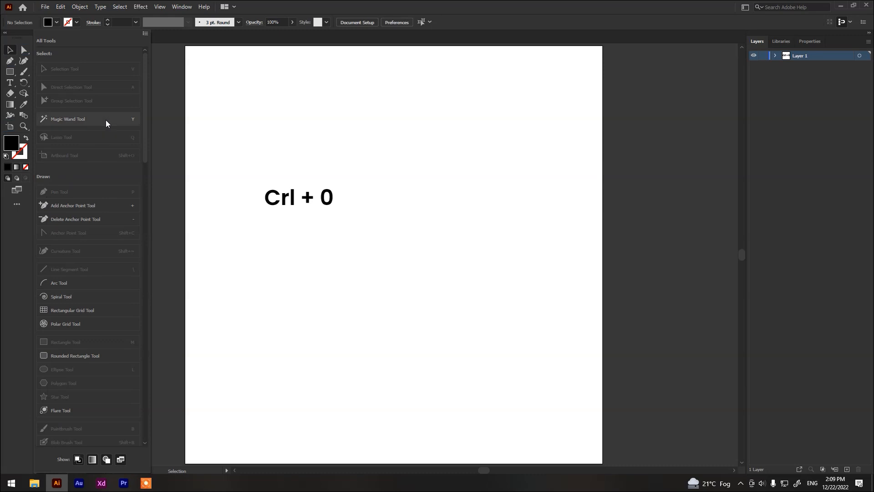
left_click(145, 34)
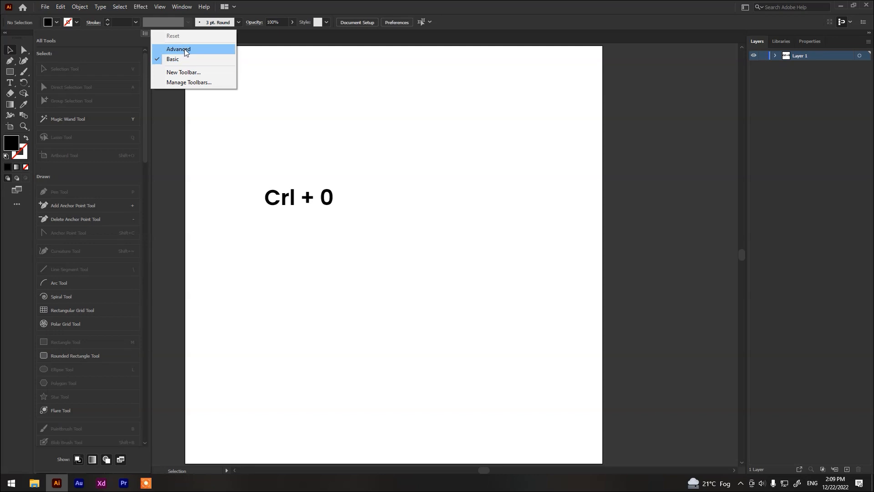
left_click(318, 88)
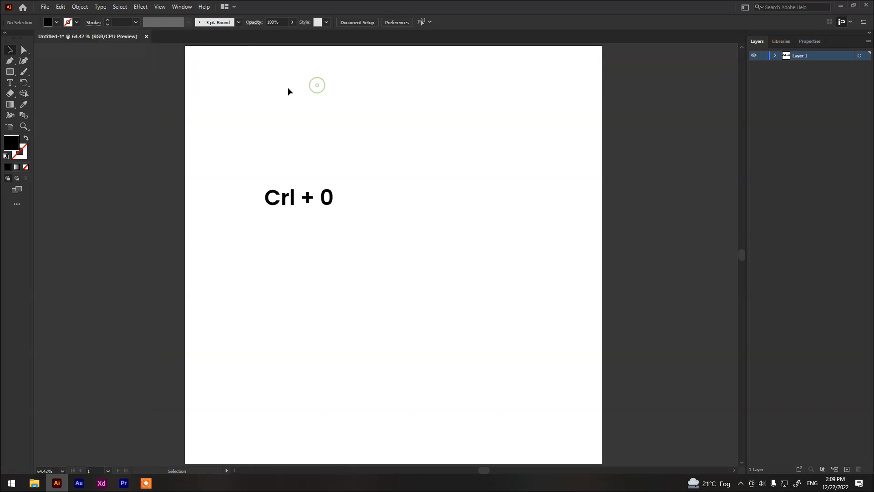
Switch the toolbar from the Basic to the Advanced tool set.
left_click(182, 5)
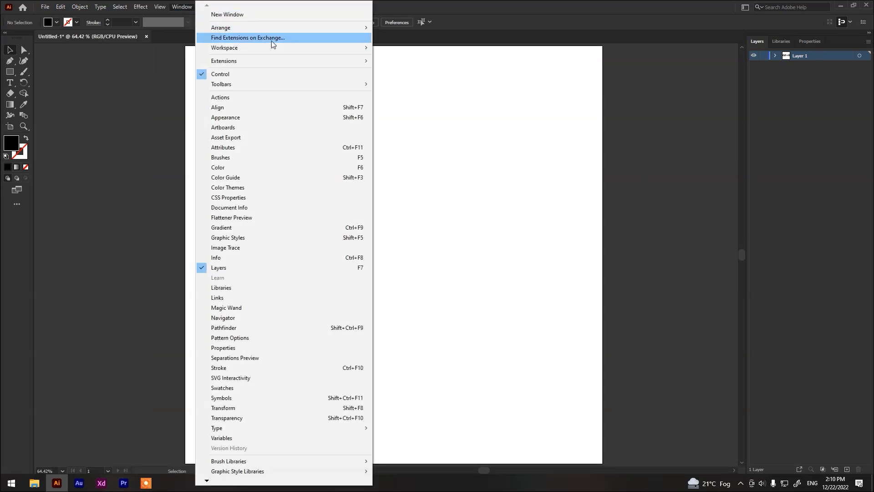
mouse_move(300, 86)
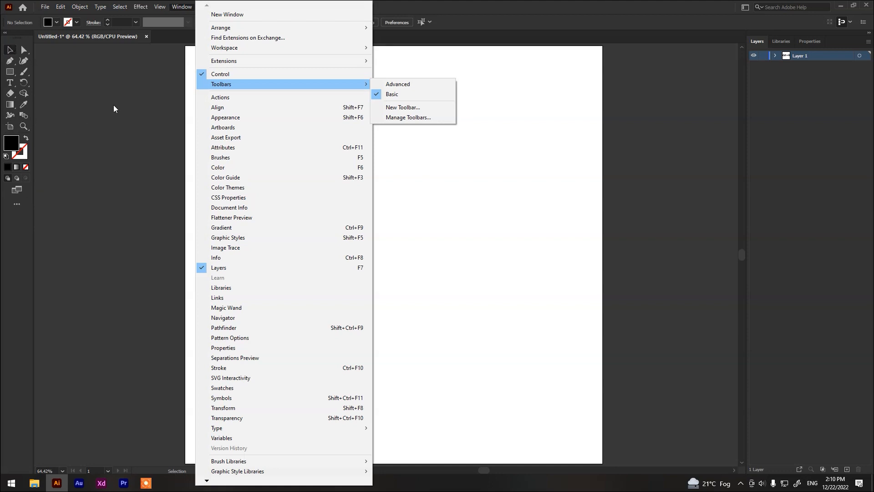
left_click(397, 85)
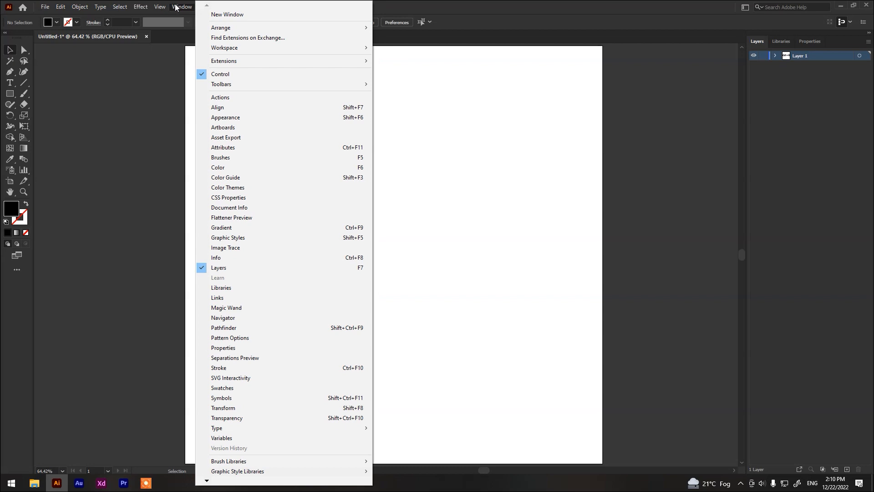
Hide the Control bar and show it again.
left_click(186, 75)
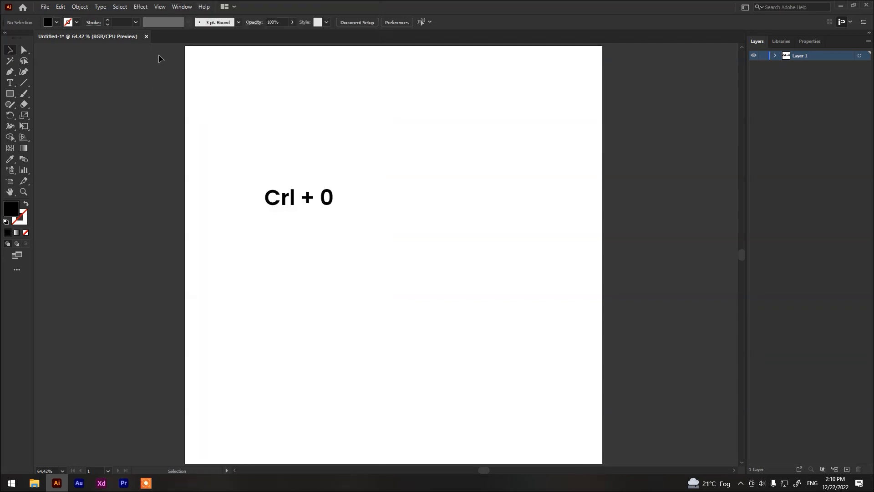
left_click(169, 9)
left_click(204, 73)
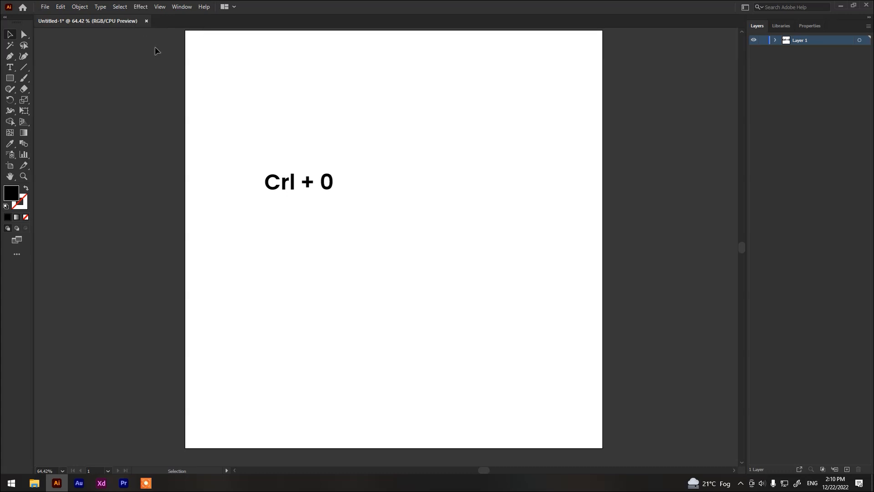
left_click(177, 7)
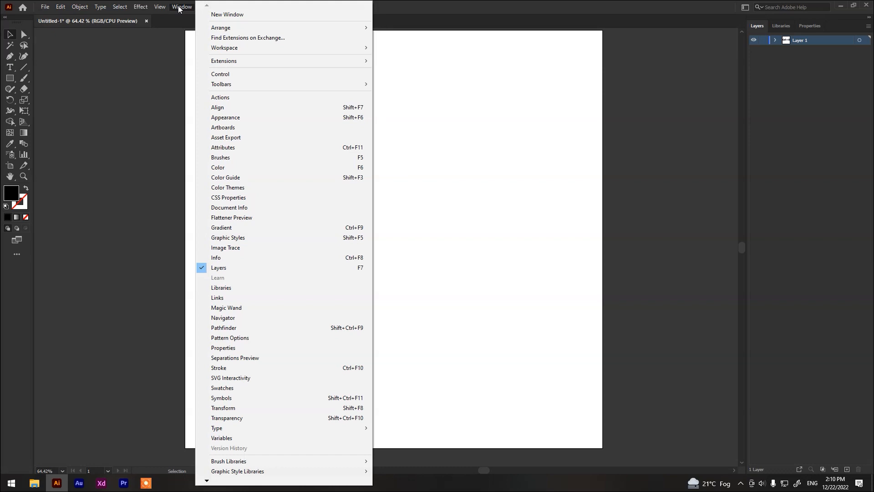
left_click(214, 74)
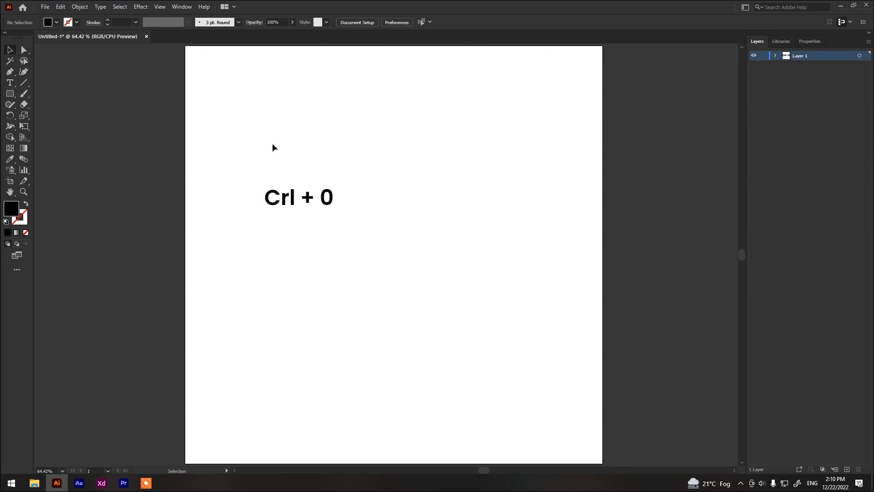
Open the Color panel and move it over the upper area of the artboard.
left_click(182, 7)
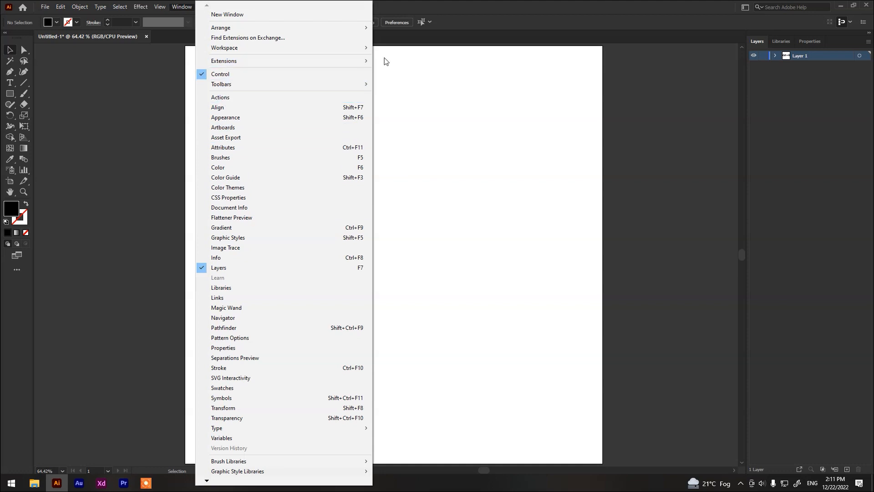
left_click(178, 7)
left_click(178, 7)
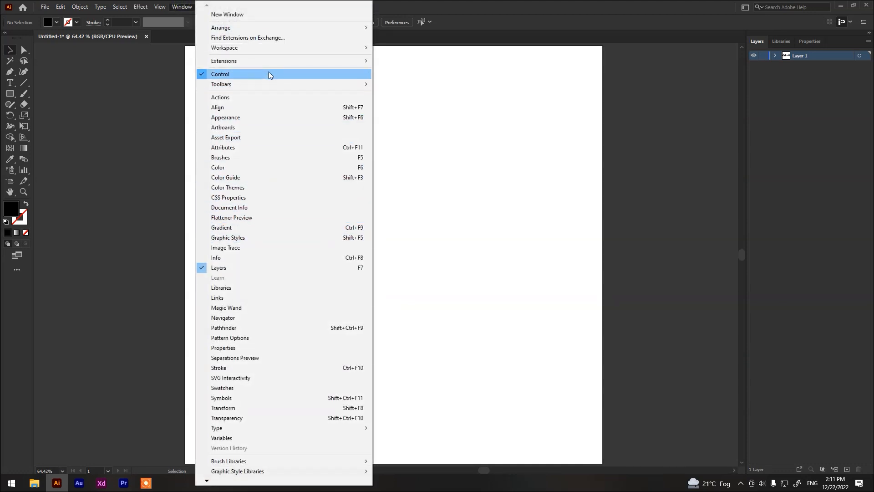
left_click(226, 168)
left_click_drag(499, 129, 440, 137)
Draw a 96 x 96 px square above the text and mix its fill to the teal color 007f59.
left_click(10, 93)
left_click_drag(228, 106, 266, 144)
key("c")
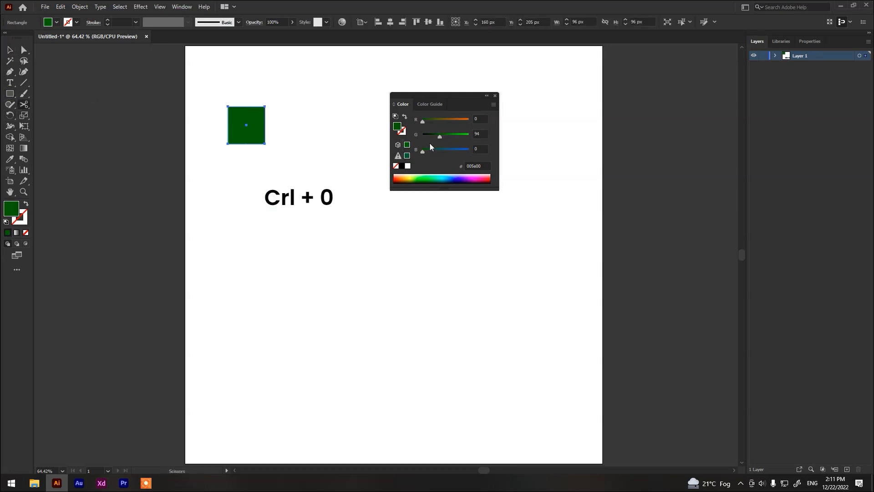
key("v")
left_click_drag(436, 135, 439, 154)
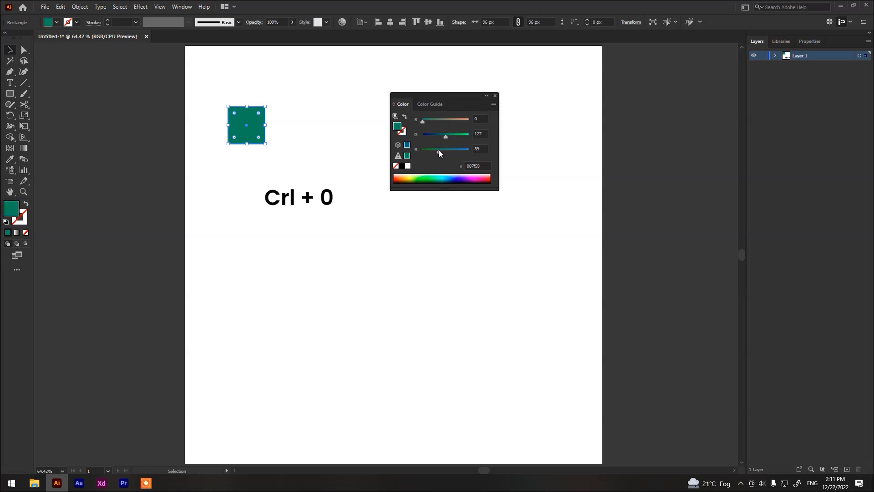
Close the Color panel and undo the latest fill color changes on the square.
left_click(495, 96)
left_click(338, 149)
key("ctrl+z")
key("ctrl+z")
key("ctrl+z")
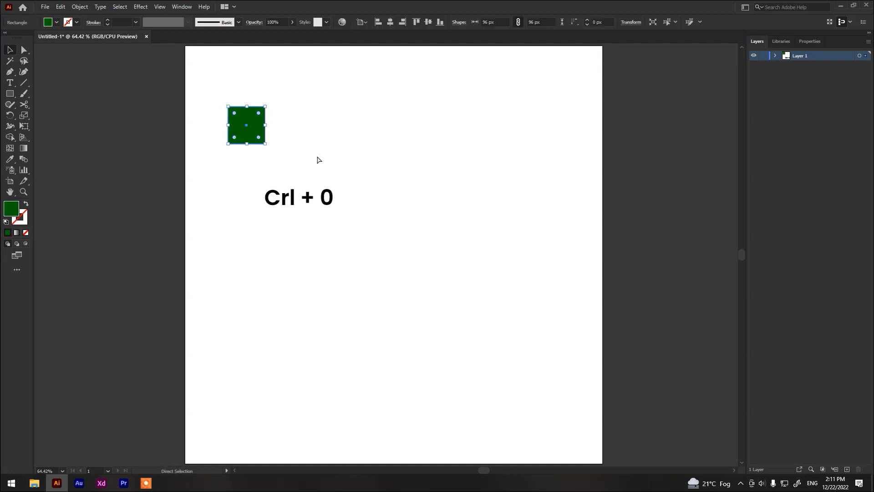
Undo the green square off the artboard and check the list of available panels.
key("ctrl+z")
left_click(176, 8)
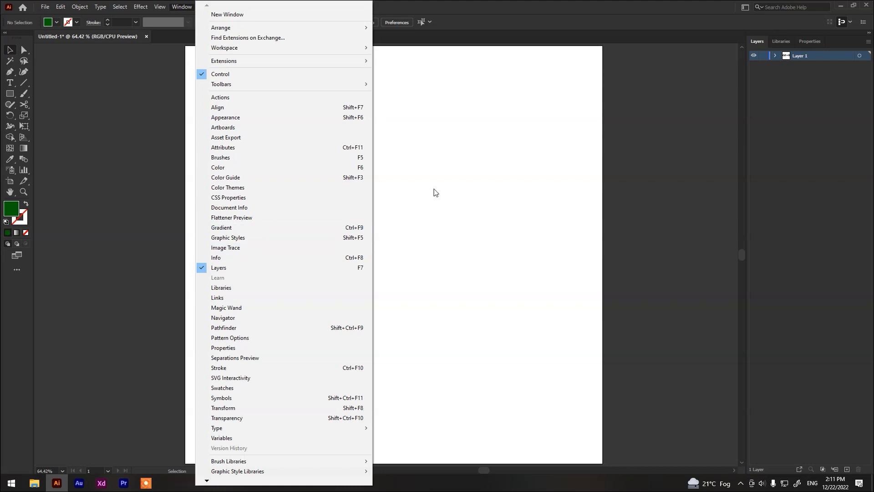
left_click(488, 112)
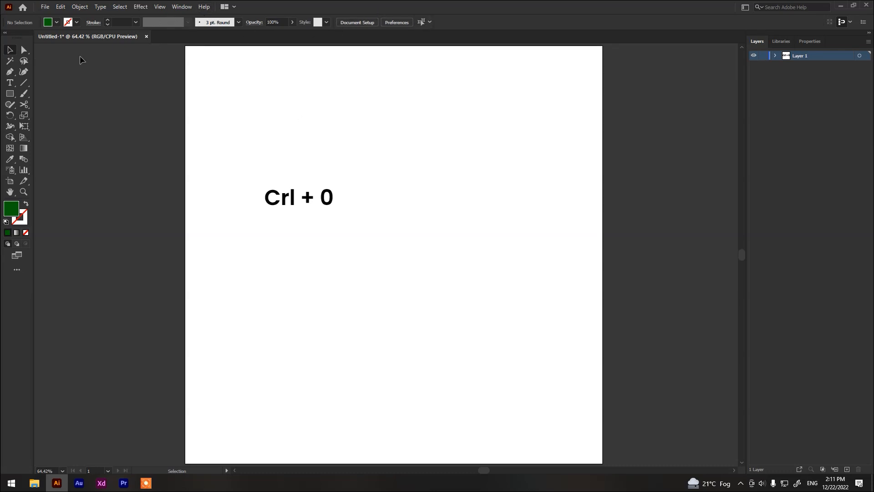
Draw a black square about 203 x 203 px beside the text and center it horizontally and vertically on the artboard.
left_click(293, 197)
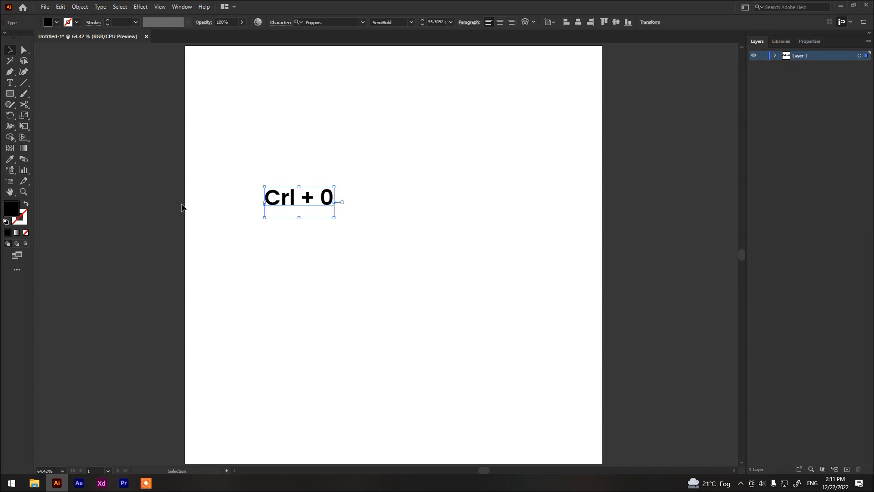
left_click(11, 93)
left_click_drag(365, 163, 442, 241)
key("v")
left_click_drag(393, 215, 419, 220)
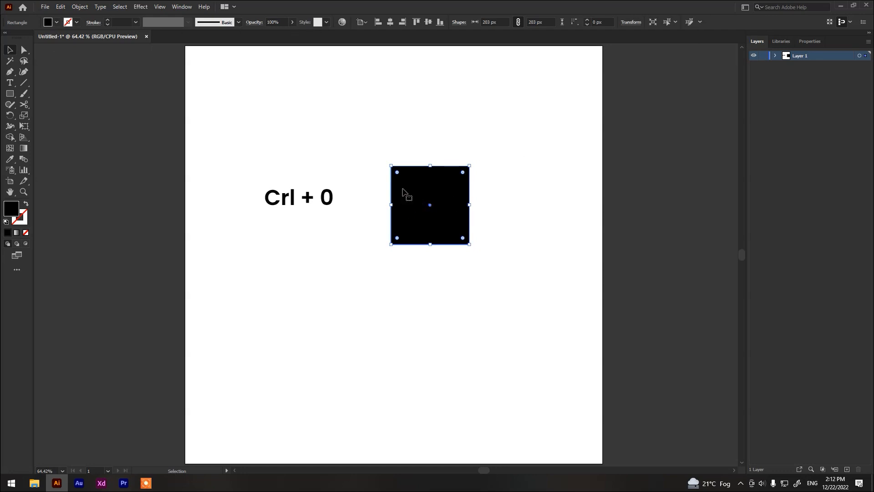
left_click(390, 23)
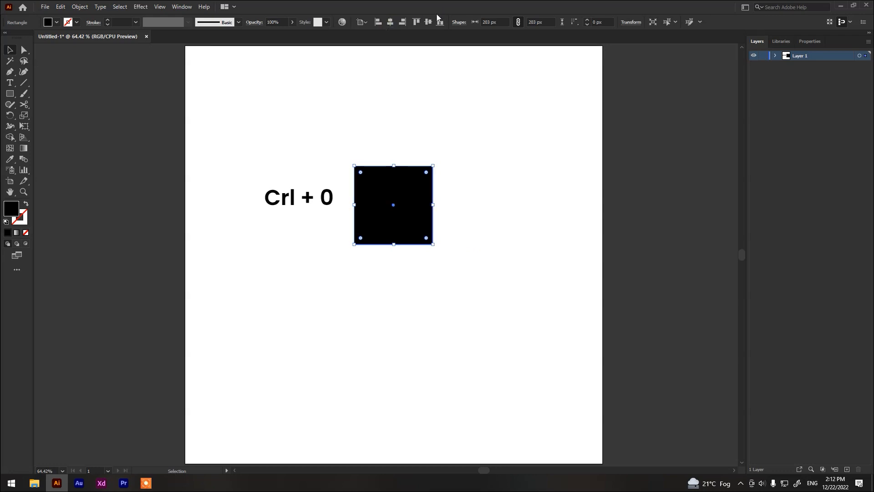
left_click(428, 22)
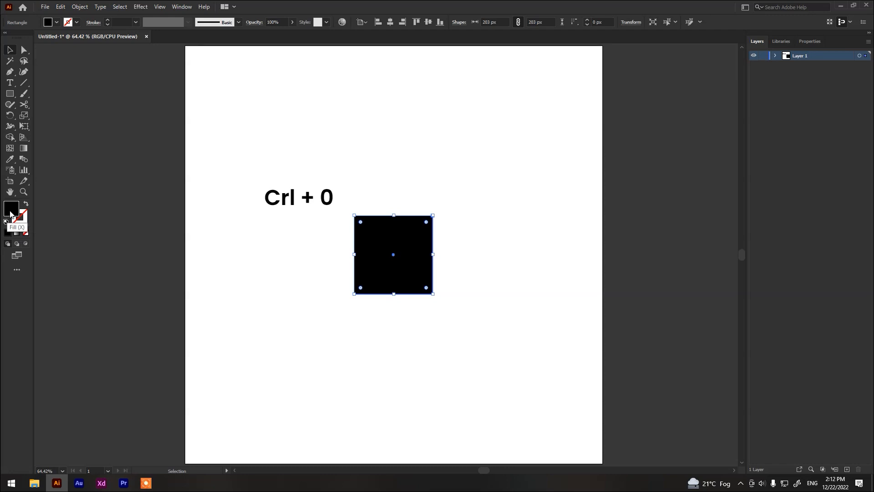
Fill the centered square with the yellow swatch, and delete the square.
left_click(57, 22)
left_click(39, 37)
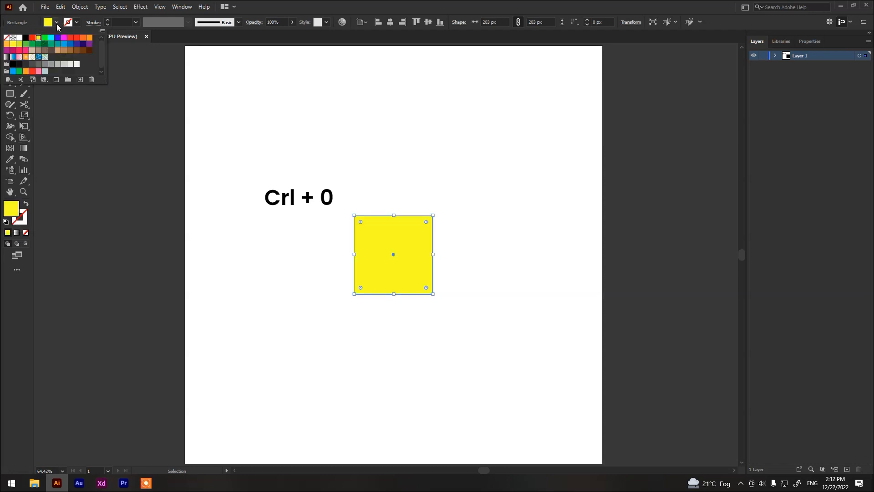
left_click(57, 22)
left_click(9, 218)
left_click(414, 131)
left_click_drag(457, 207, 382, 367)
key("Delete")
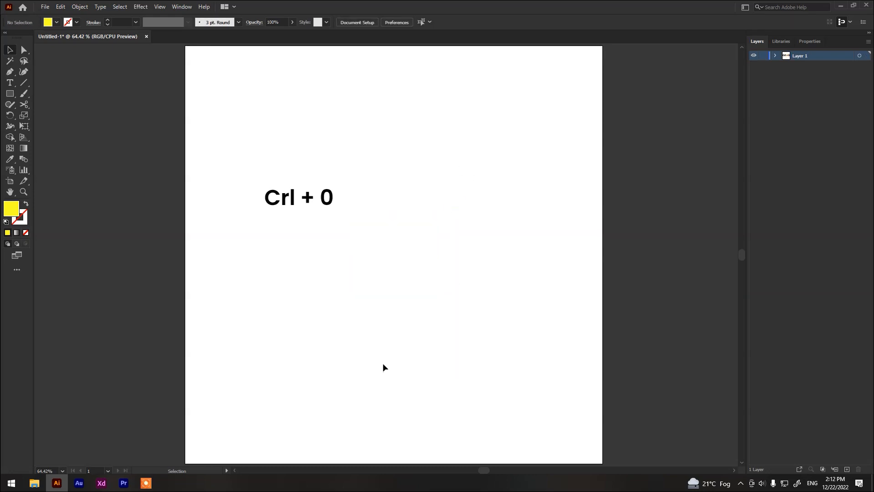
Scale the "Crl + 0" text down to a font size of about 49 pt.
left_click(316, 203)
left_click(400, 168)
left_click(319, 204)
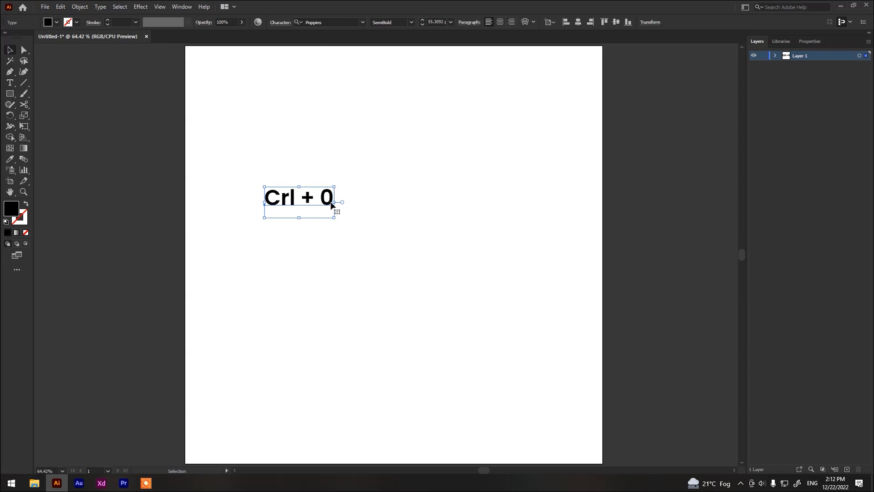
mouse_move(334, 203)
left_mouse_down()
mouse_move(371, 202)
mouse_move(321, 201)
left_mouse_up()
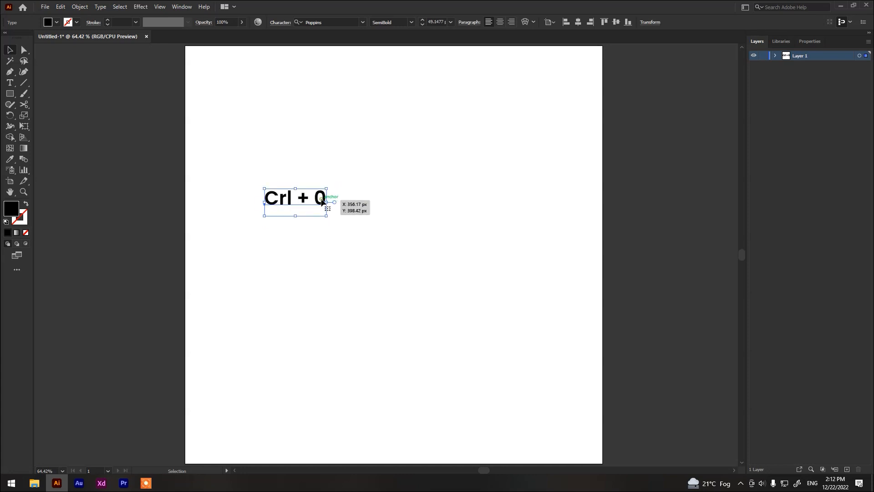
Add the line "Crl + z" below "Crl + 0" in the text object.
double_click(326, 204)
key("Return")
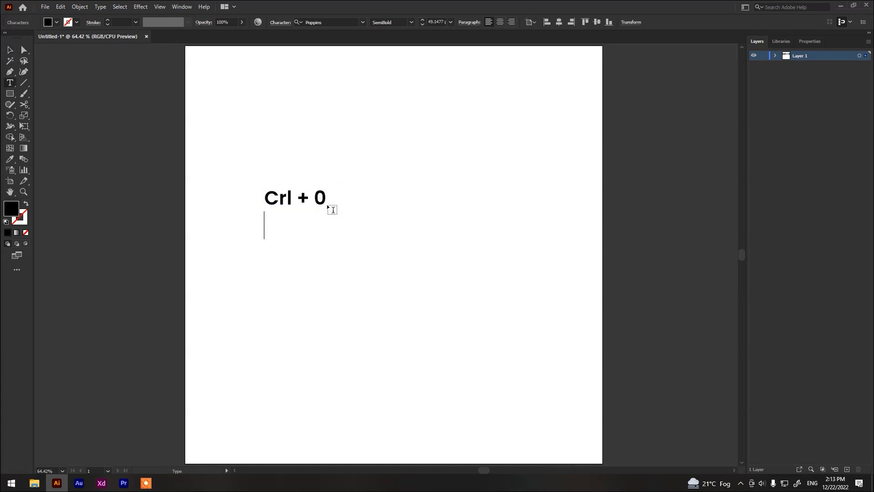
type("Crl + z")
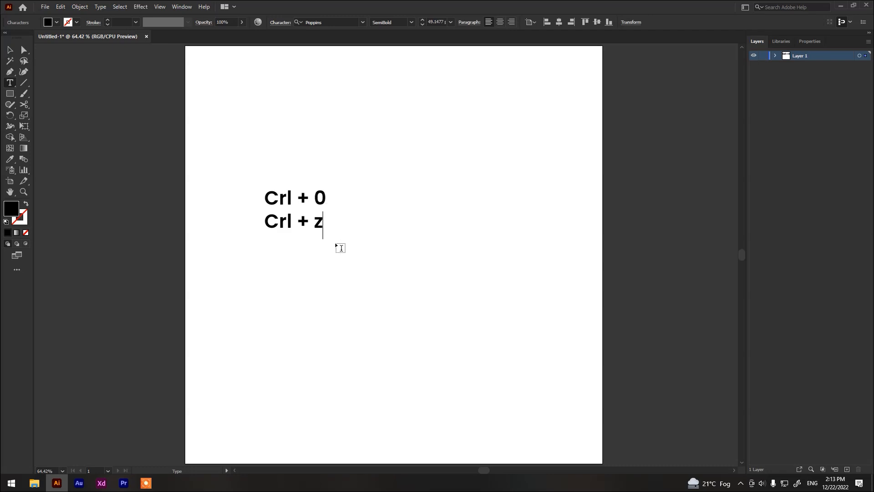
key("Return")
left_click(10, 50)
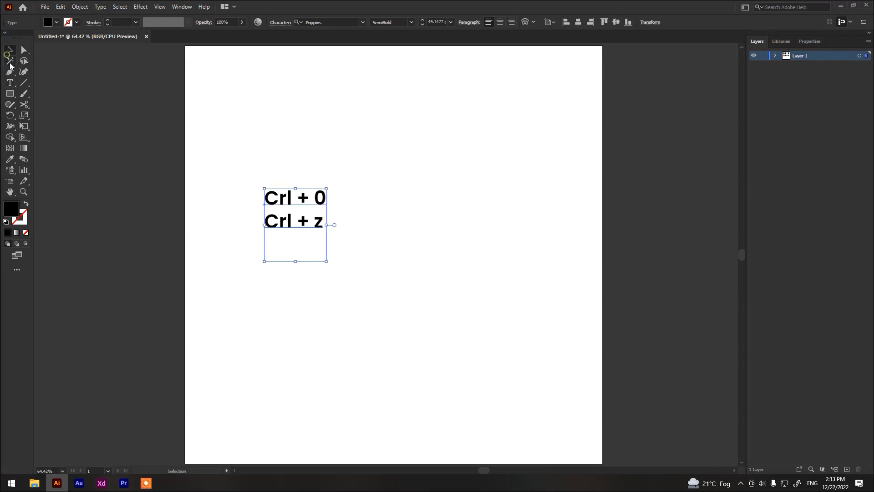
Draw a black 100 x 100 px square beside the text and repeat it as two corner-to-corner copies running diagonally downward.
left_click(10, 95)
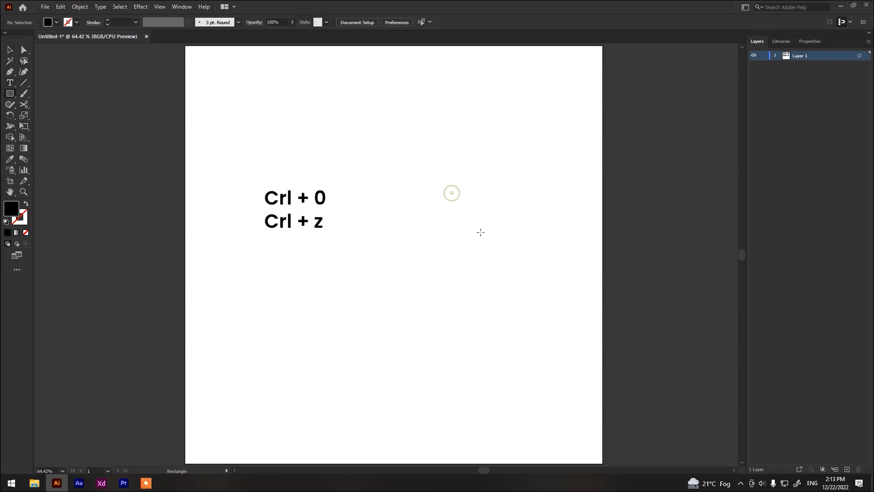
left_click_drag(427, 216, 498, 273)
key("v")
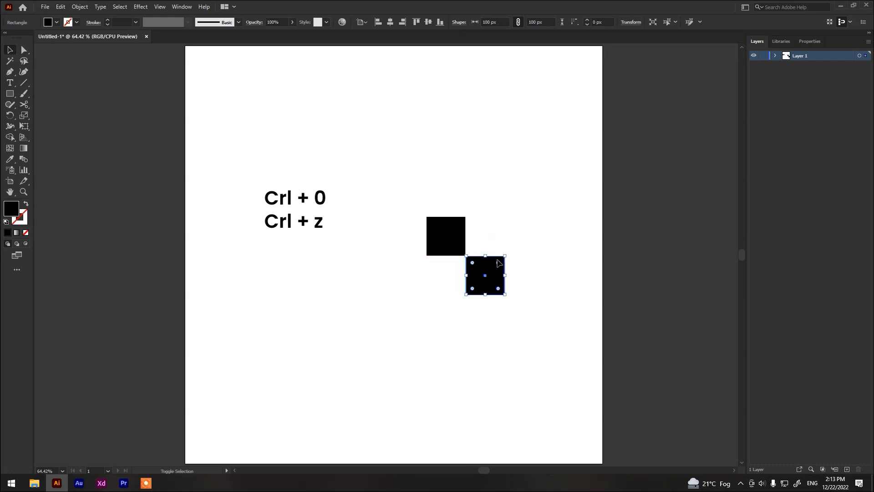
key("a")
key("ctrl+d")
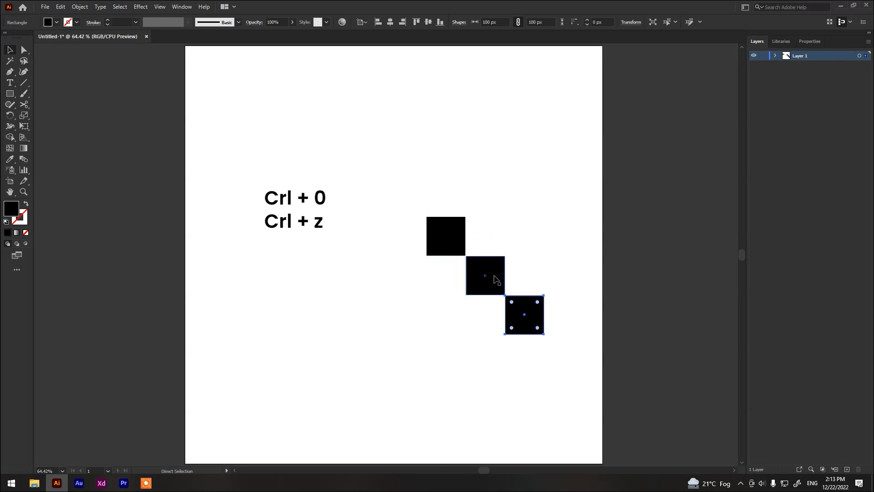
left_click(511, 360)
key("v")
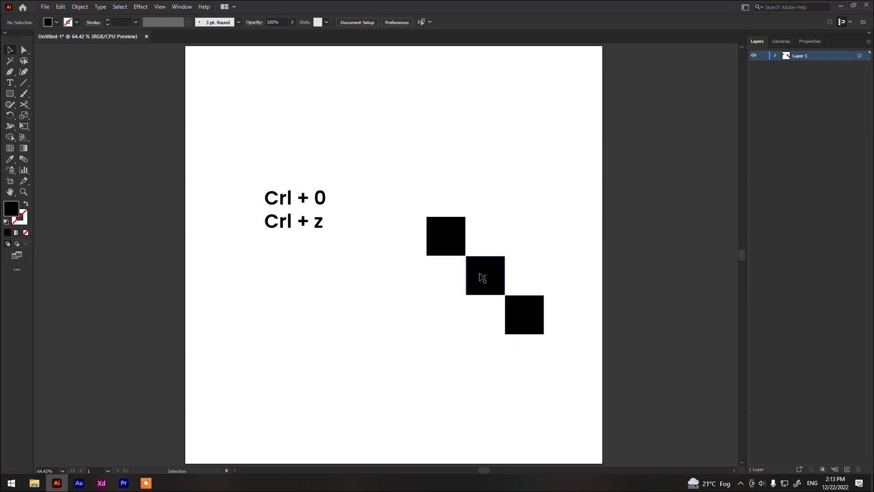
Undo the two diagonal copies of the square one by one, and redo them.
left_click(529, 328)
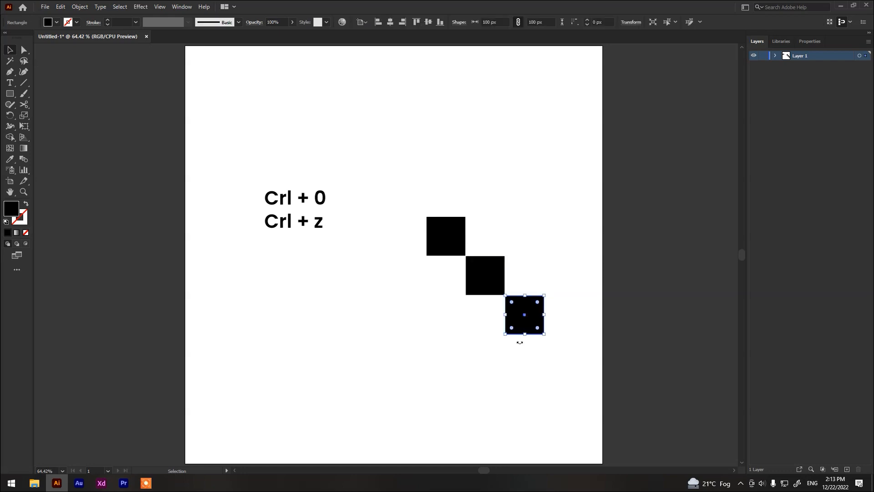
left_click(515, 350)
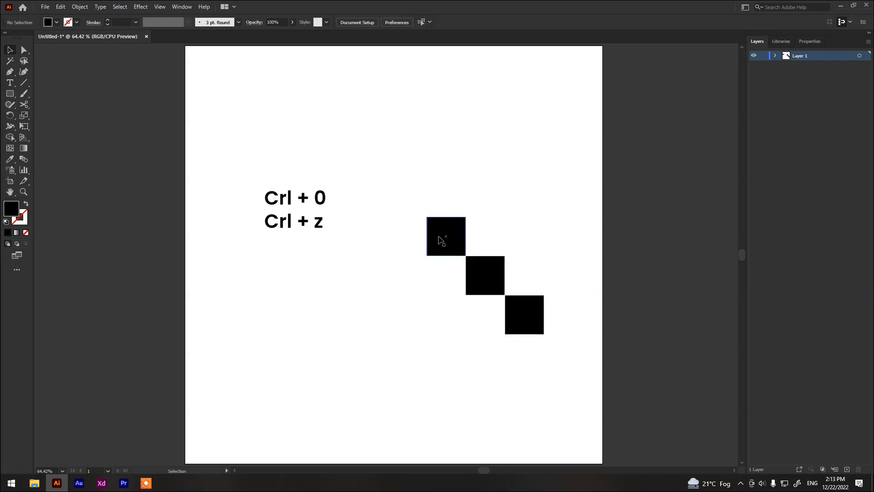
left_click_drag(419, 215, 520, 390)
left_click(520, 390)
key("ctrl+z")
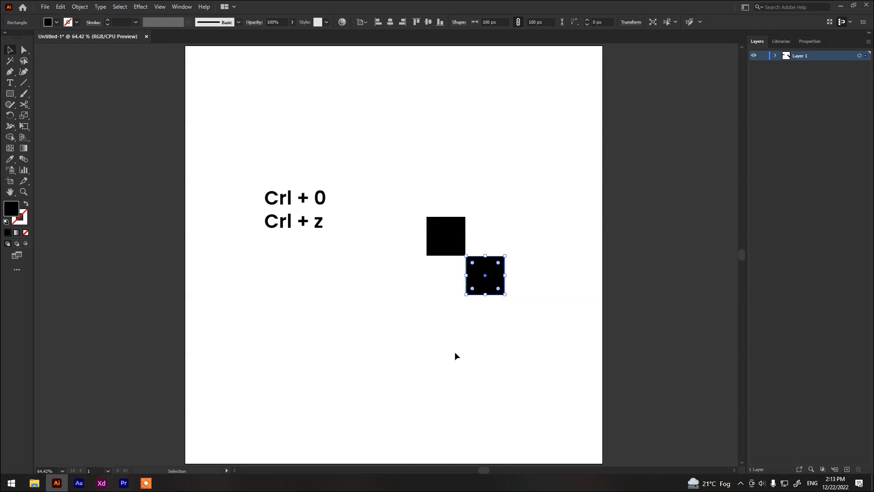
key("ctrl+z")
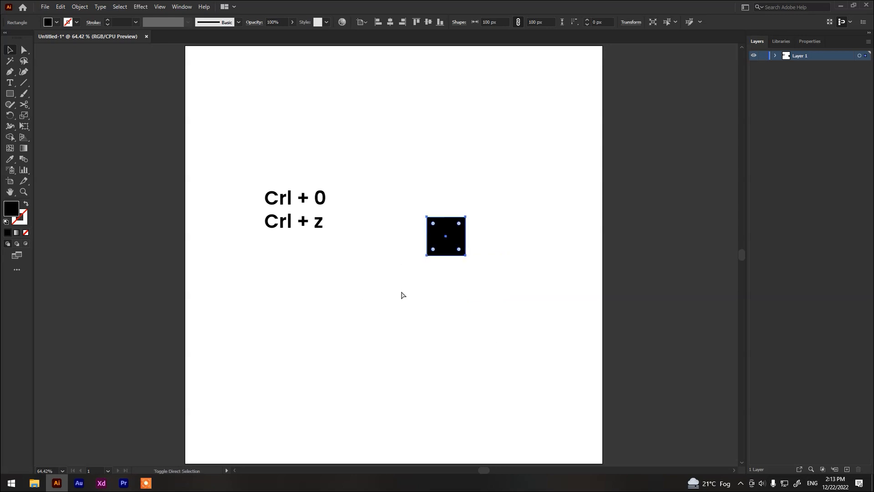
key("ctrl+d")
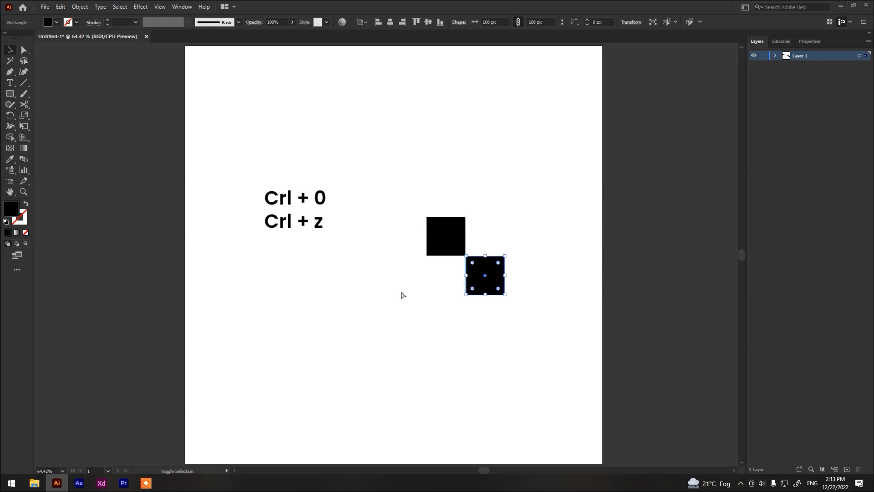
key("ctrl+d")
left_click(415, 214)
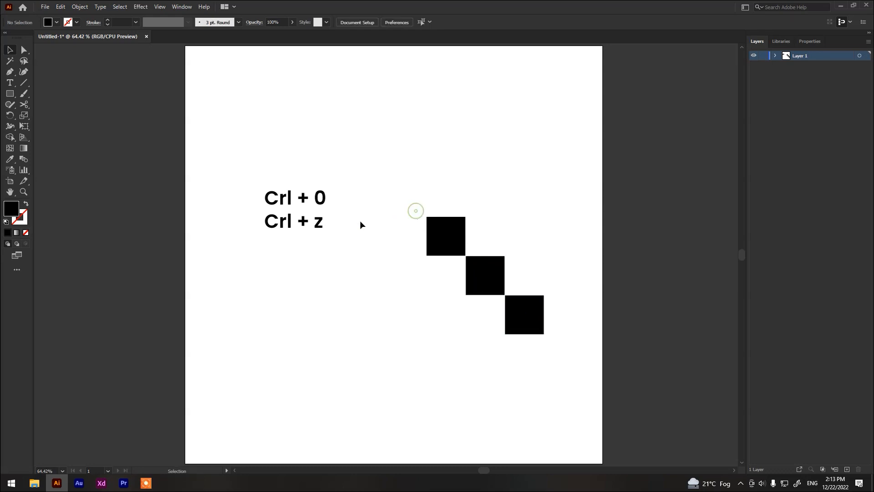
Extend the second text line to read "Crl + z = undo".
double_click(310, 223)
left_click(321, 227)
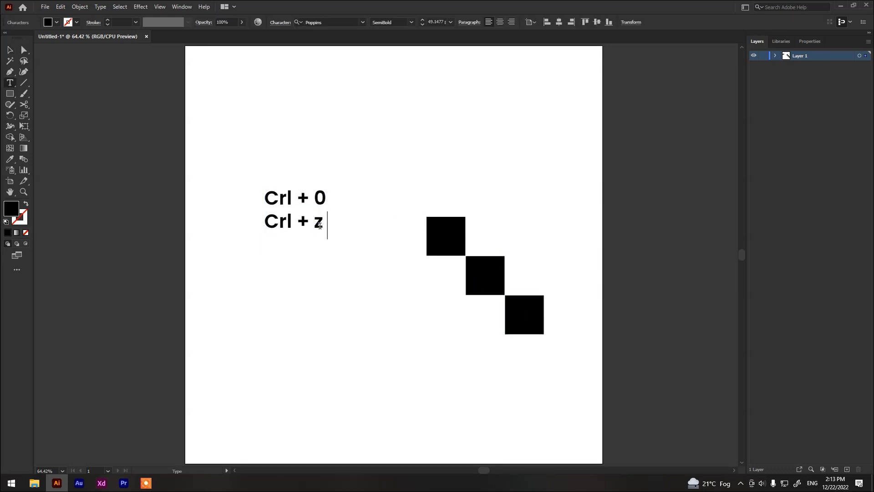
type("+")
key("BackSpace")
type("= undo")
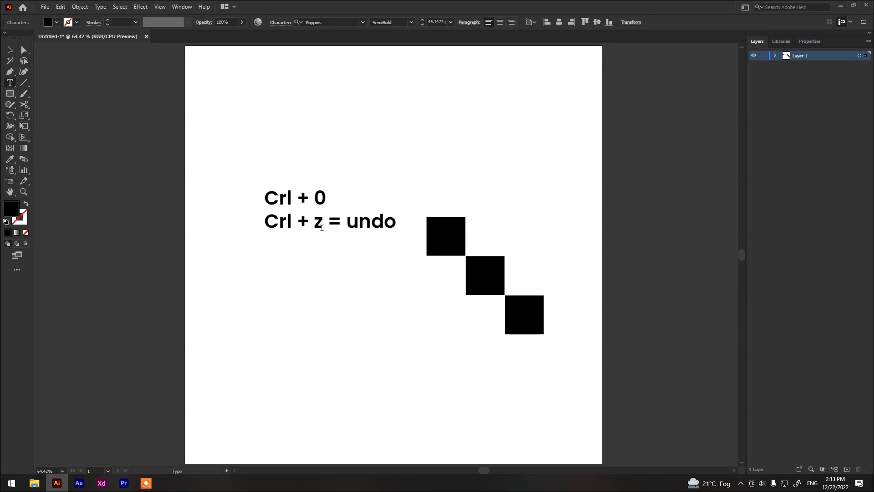
Copy "Crl + z =" below the undo line, leaving a blank line between, and complete it with "Redo".
left_click_drag(322, 228, 232, 226)
left_click_drag(341, 227, 244, 225)
key("ctrl+c")
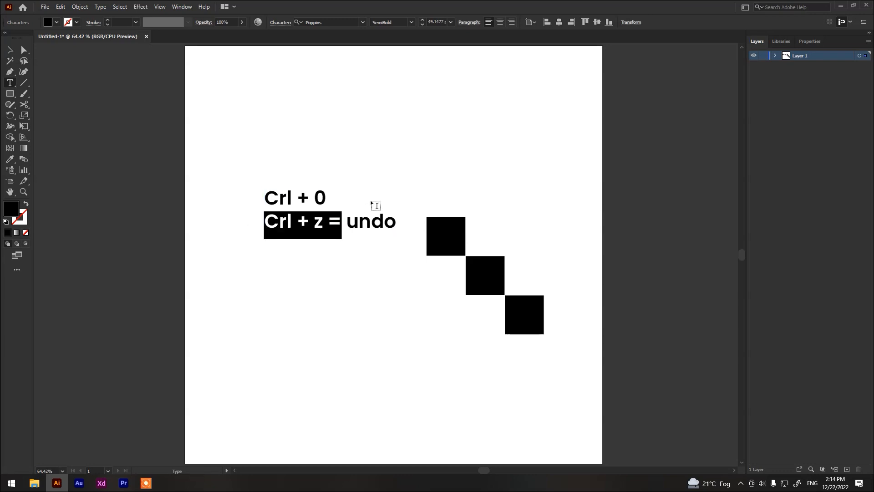
key("End")
key("Return")
key("Return")
key("ctrl+v")
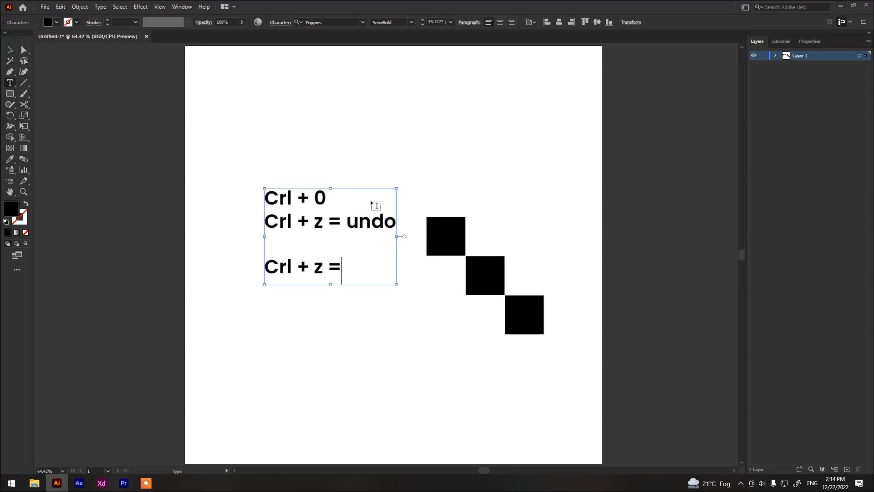
type("Redo")
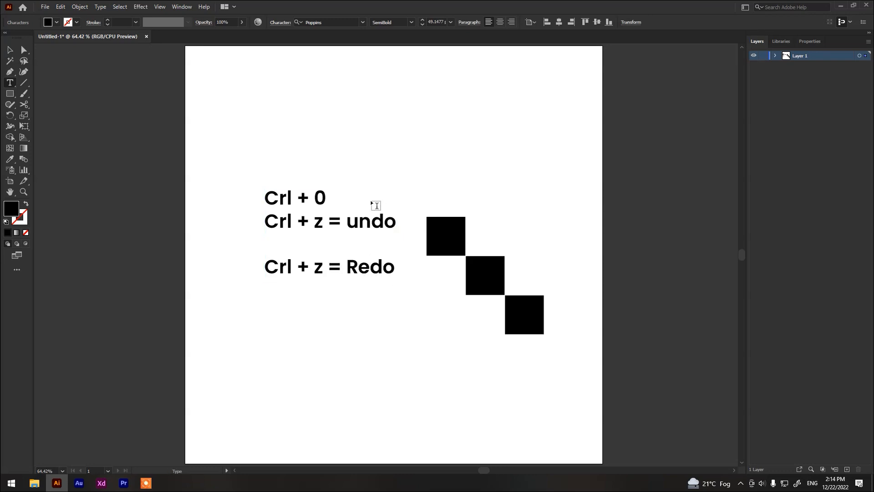
Insert "+ shift" into the redo line so it reads "Crl + shift + z = Redo".
left_click(265, 268)
left_click(293, 268)
type("+ shift")
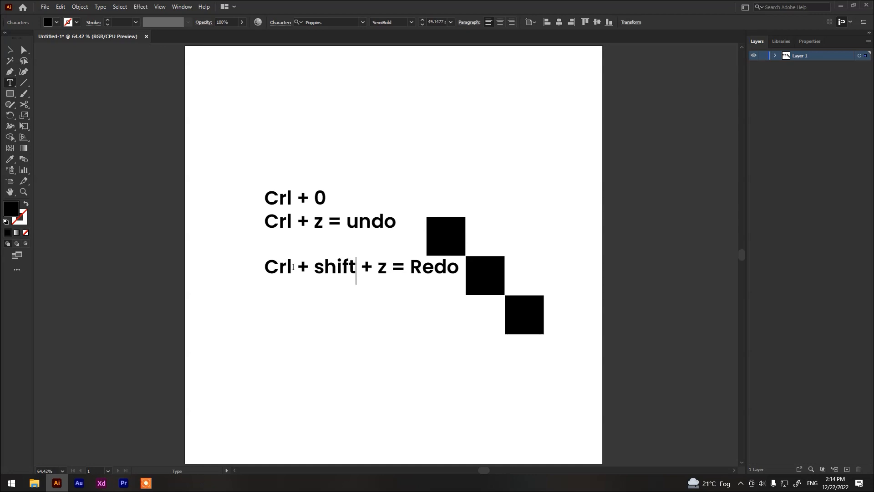
type("v")
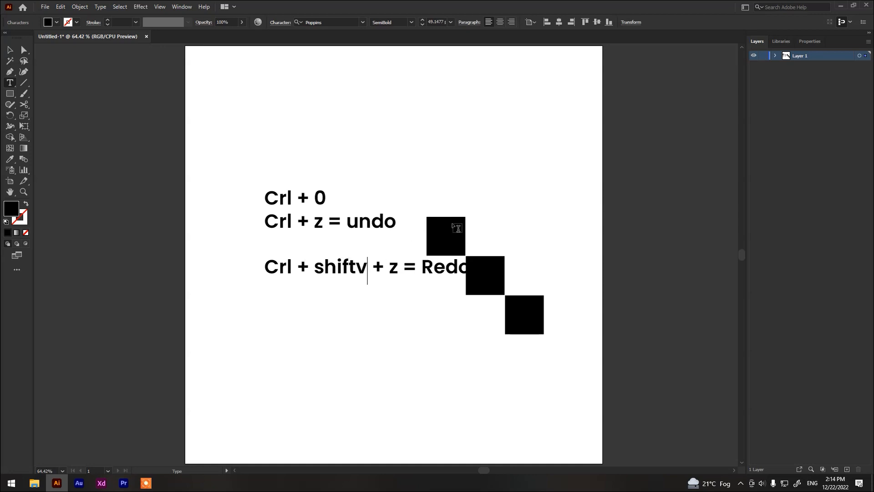
key("BackSpace")
key("Escape")
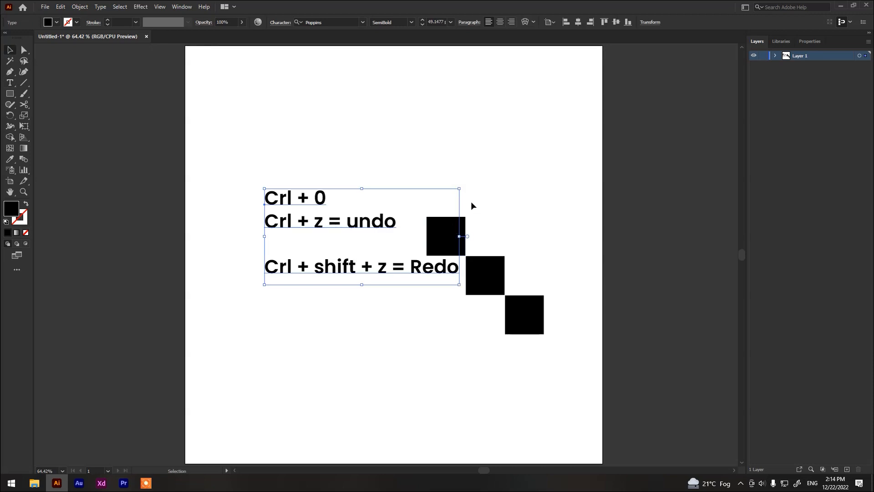
Delete the three black squares from the artboard.
left_click_drag(471, 201, 527, 326)
key("Delete")
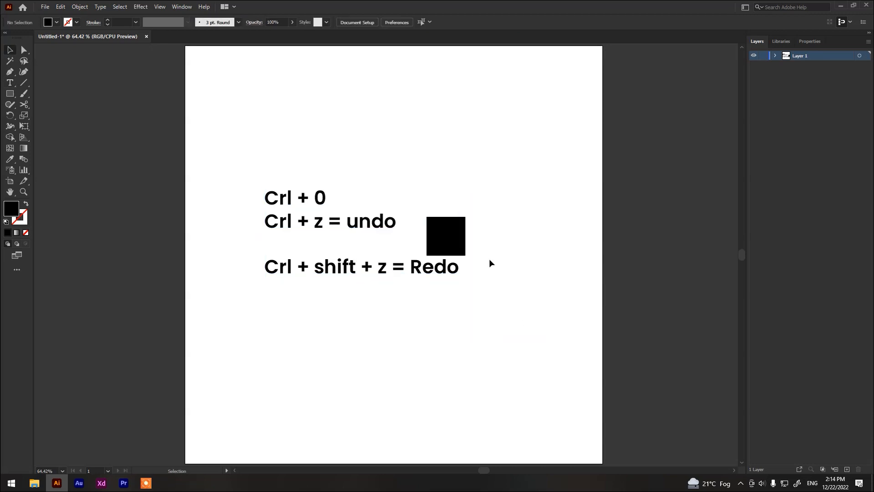
left_click(446, 241)
key("Delete")
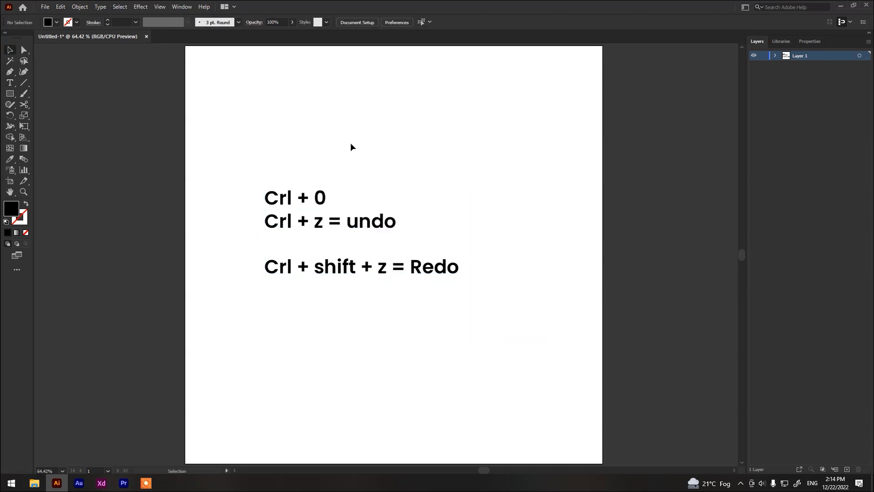
Remove the blank line between the undo and redo lines of the text.
double_click(268, 272)
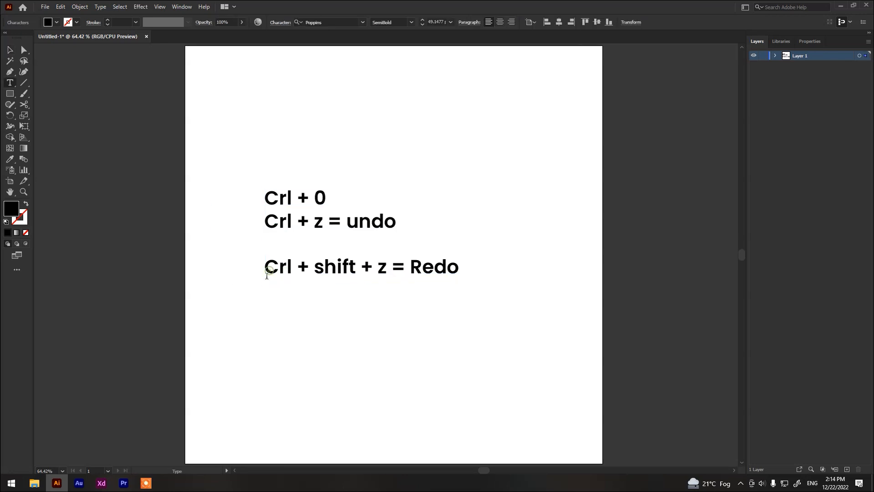
key("BackSpace")
key("Escape")
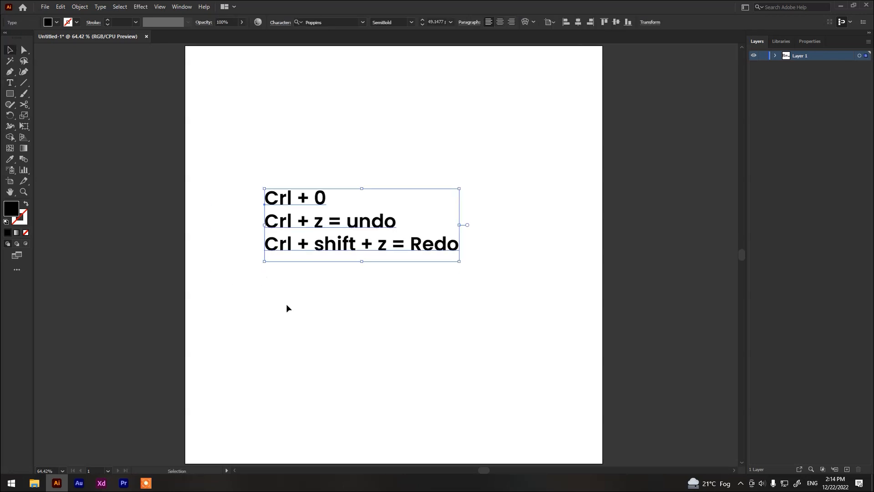
Delete the text block listing the keyboard shortcuts from the artboard.
left_click(286, 305)
left_click(319, 241)
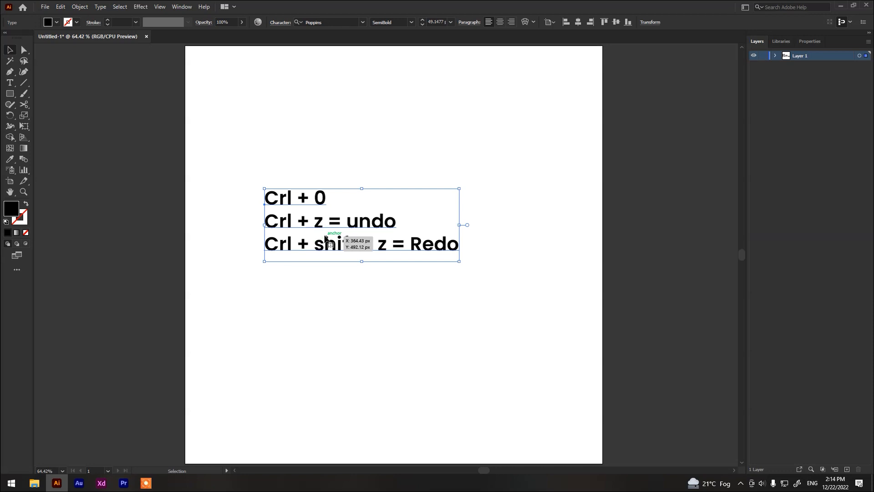
key("Delete")
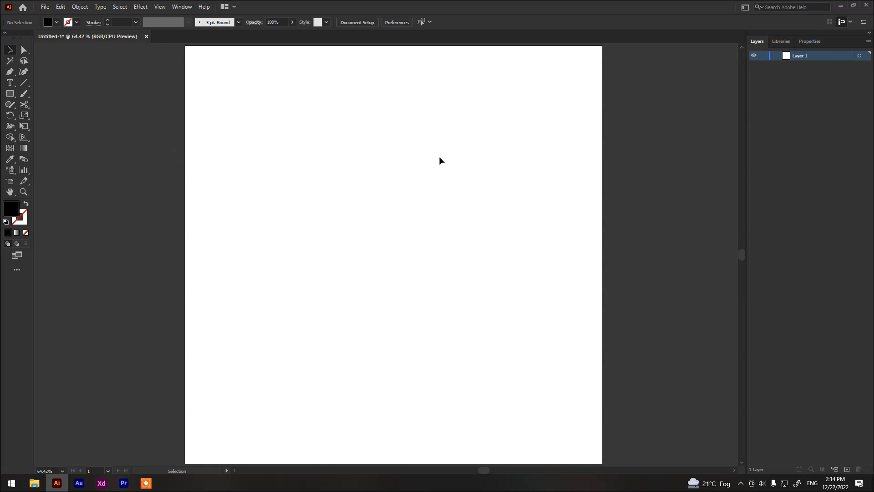
Draw two black squares with the Rectangle tool, about 237 px in the upper-left part of the artboard and about 245 px below it.
left_click_drag(359, 110, 220, 264)
left_click_drag(199, 58, 581, 431)
left_click(13, 94)
left_click_drag(271, 118, 363, 208)
left_click_drag(336, 280, 430, 374)
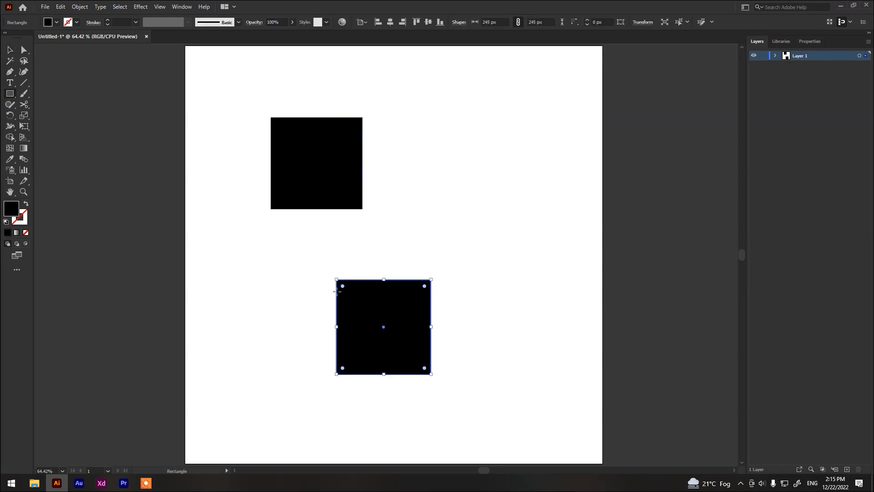
Round the lower square's corners to the maximum so it becomes a circle, and deselect it.
left_click_drag(342, 286, 404, 367)
key("v")
left_click(207, 156)
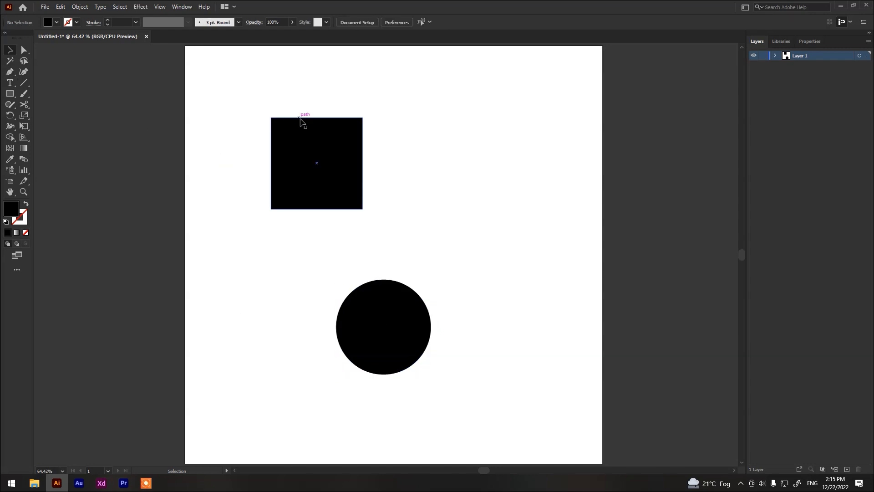
Try drawing a three-point shape with one curved point using the Pen tool, starting on the black square, and undo it.
left_click(10, 73)
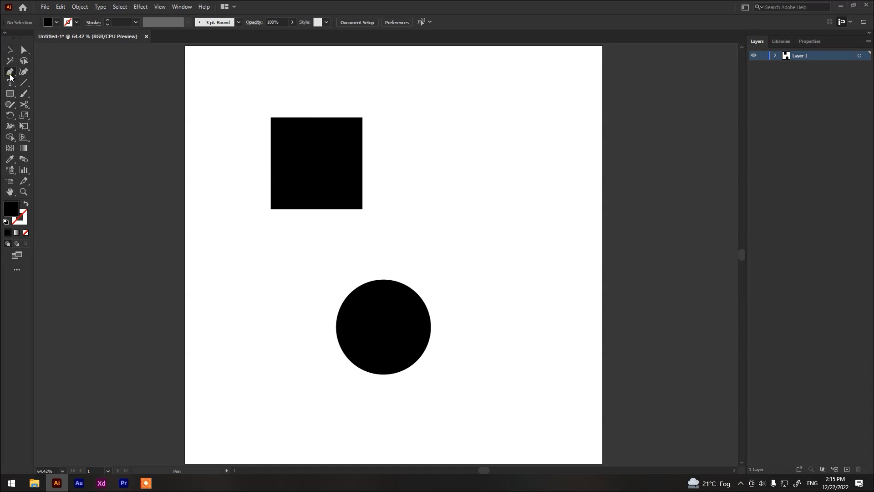
left_click(308, 137)
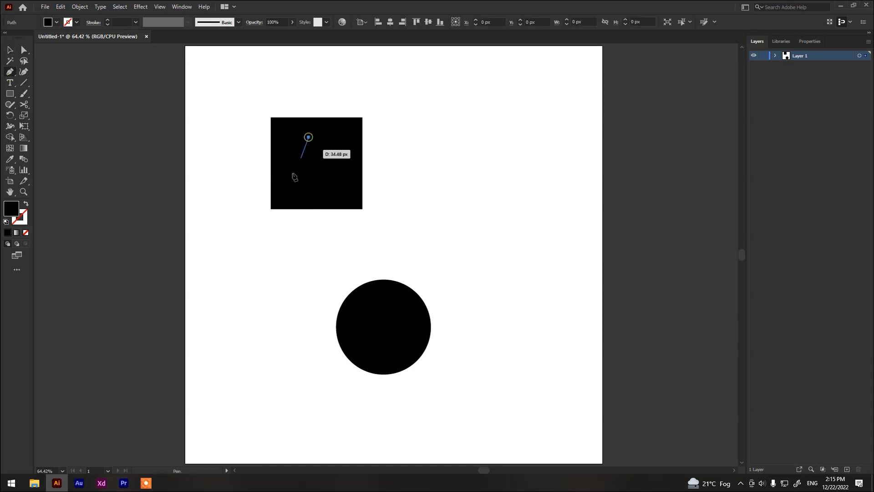
left_click(297, 251)
left_click_drag(484, 204, 504, 210)
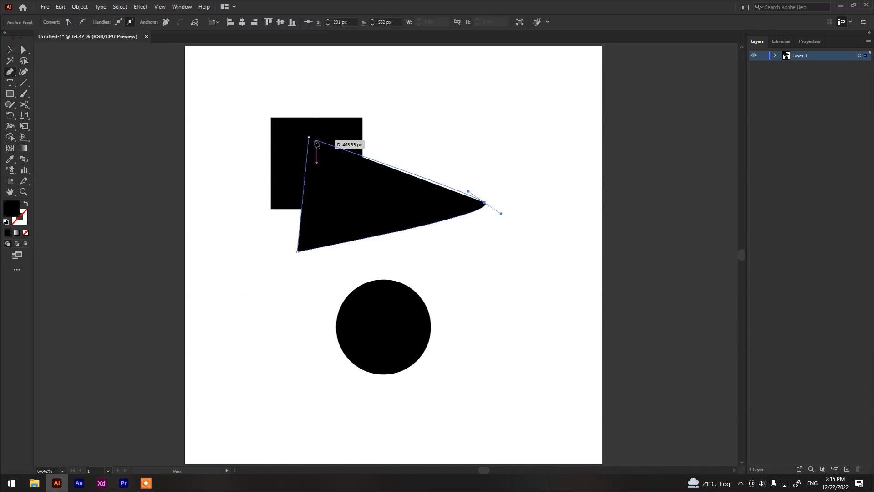
key("ctrl+z")
key("ctrl+z")
key("ctrl+z")
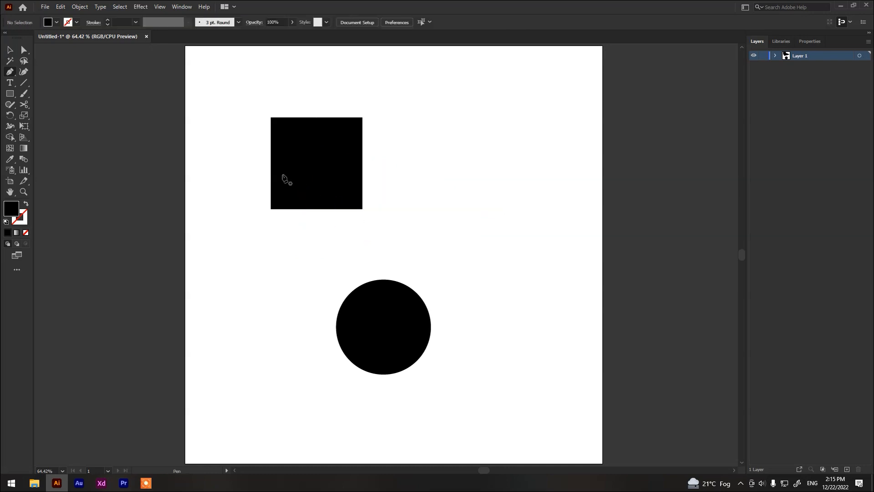
Select both black shapes with the Magic Wand tool active, and clear the selection with the Selection tool.
left_click(9, 61)
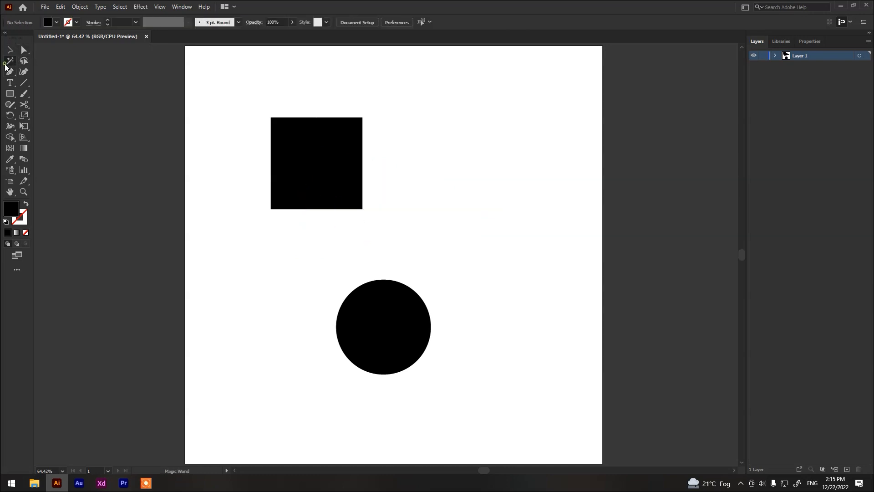
left_click(361, 162)
left_click(375, 237)
key("ctrl+a")
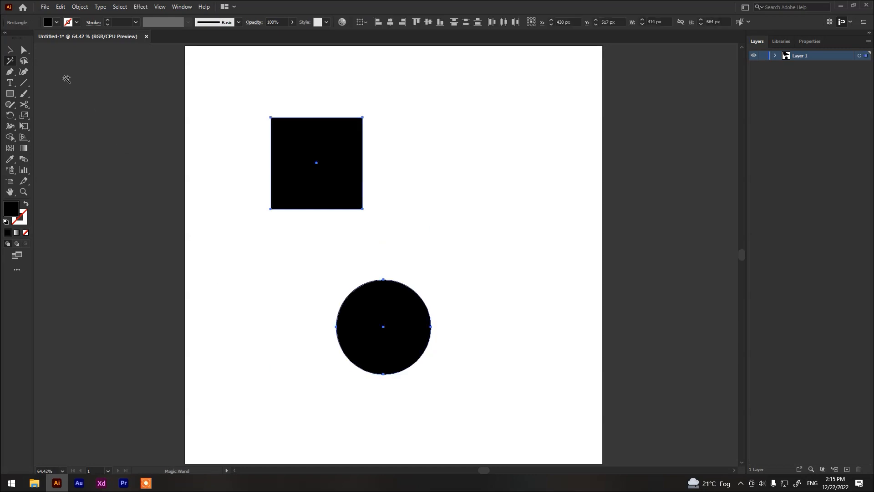
left_click(10, 50)
left_click(203, 112)
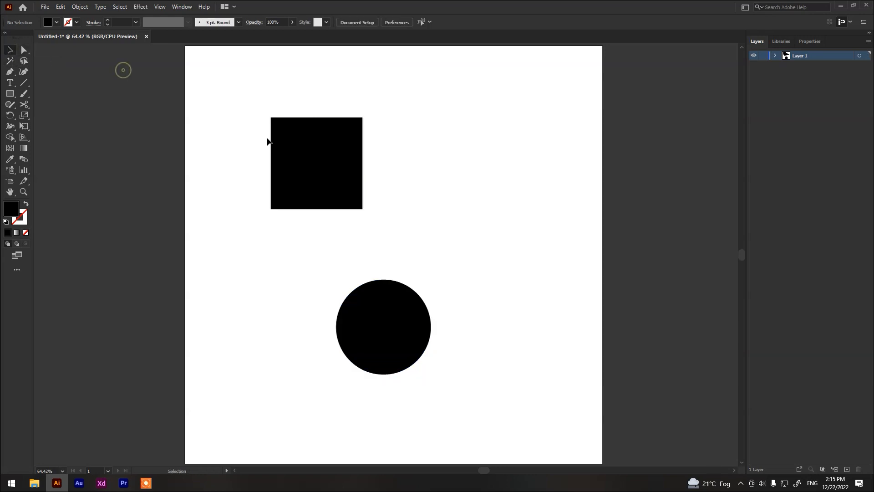
left_click(10, 93)
left_click(10, 83)
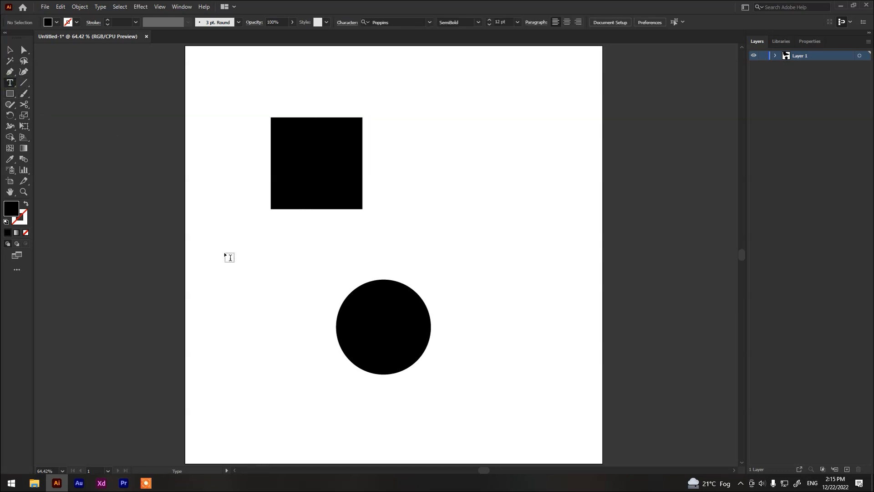
left_click(23, 106)
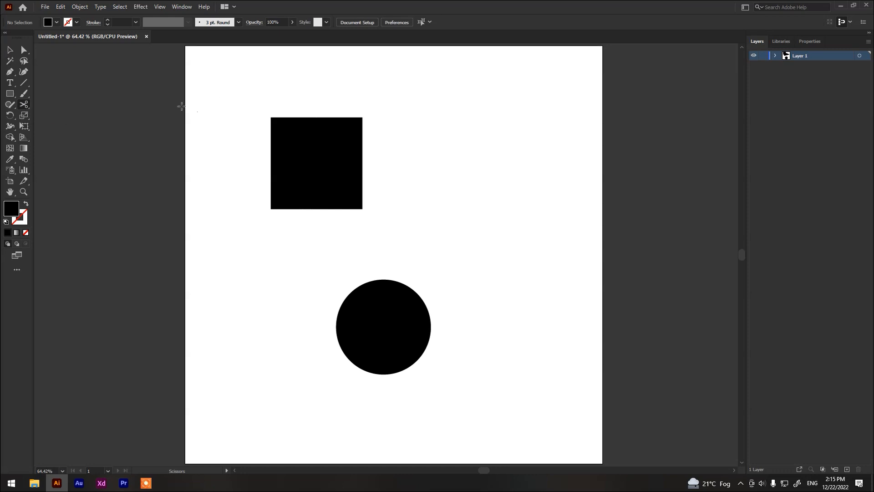
left_click(10, 71)
Move the square into the artboard's upper-right corner and the circle into its upper-left corner.
left_click(8, 53)
left_click(300, 153)
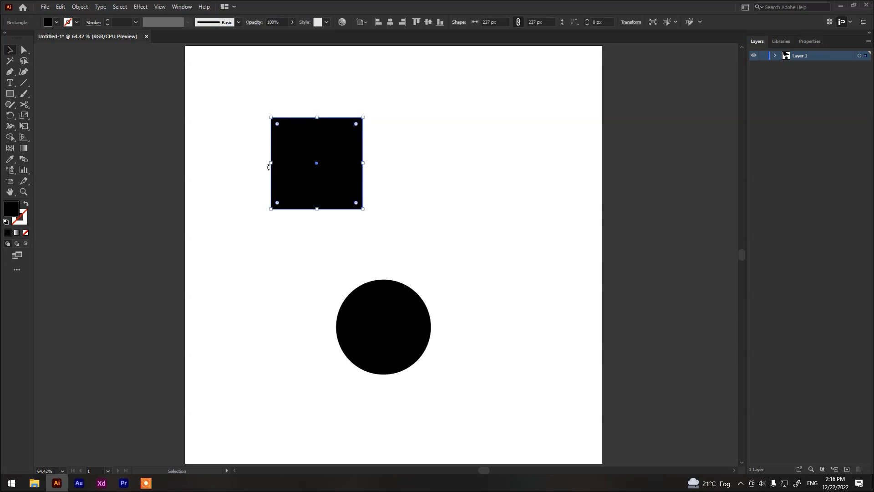
left_click_drag(296, 153, 521, 76)
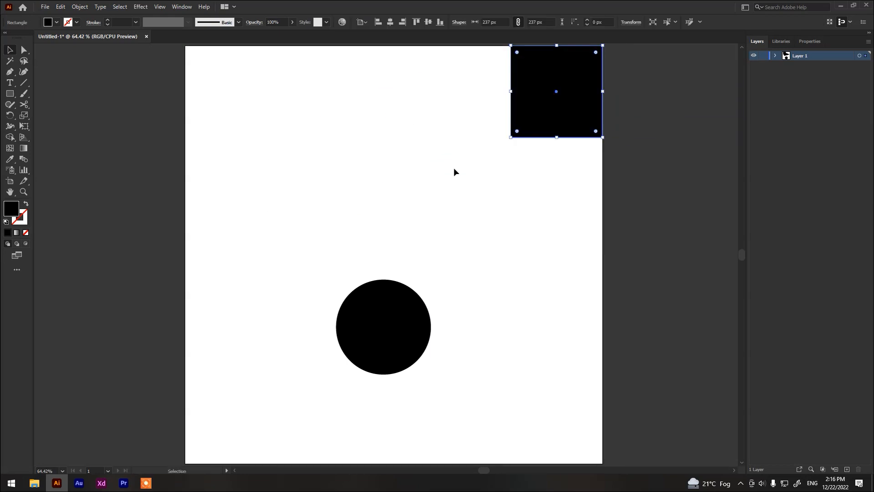
left_click_drag(382, 328, 231, 95)
Select the circle and square together, try moving them down the artboard, and undo the move.
left_click(555, 109, "shift")
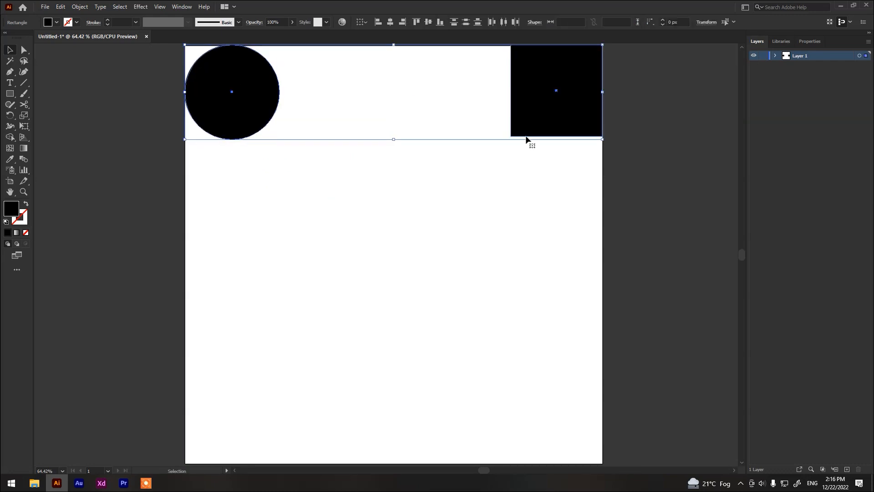
scroll(489, 172, "down", 2)
left_click_drag(539, 86, 538, 259)
left_click(517, 220)
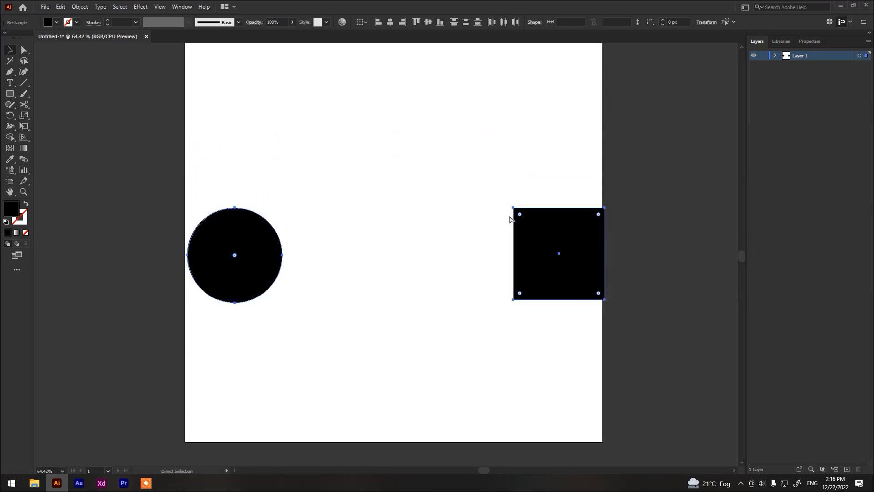
key("ctrl+z")
scroll(458, 250, "up", 5)
left_click(464, 275)
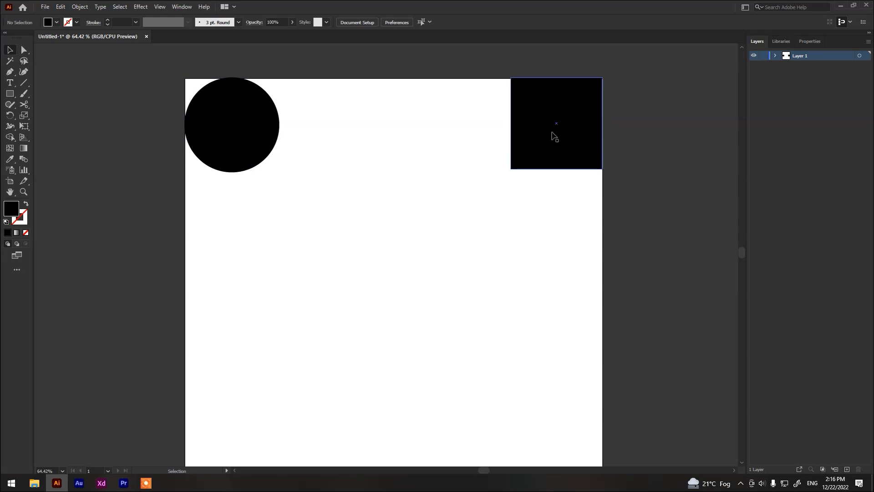
Duplicate the circle four times, spreading the copies across the artboard between the circle and the square.
left_click(229, 109)
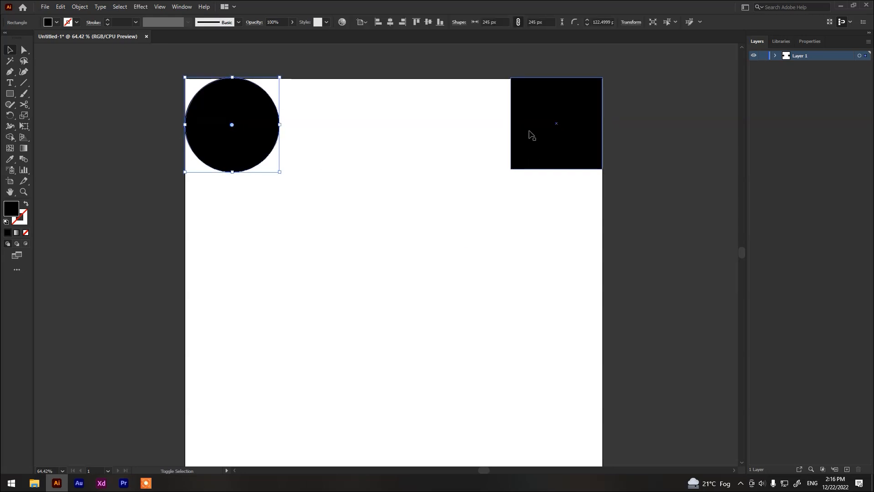
left_click(237, 194)
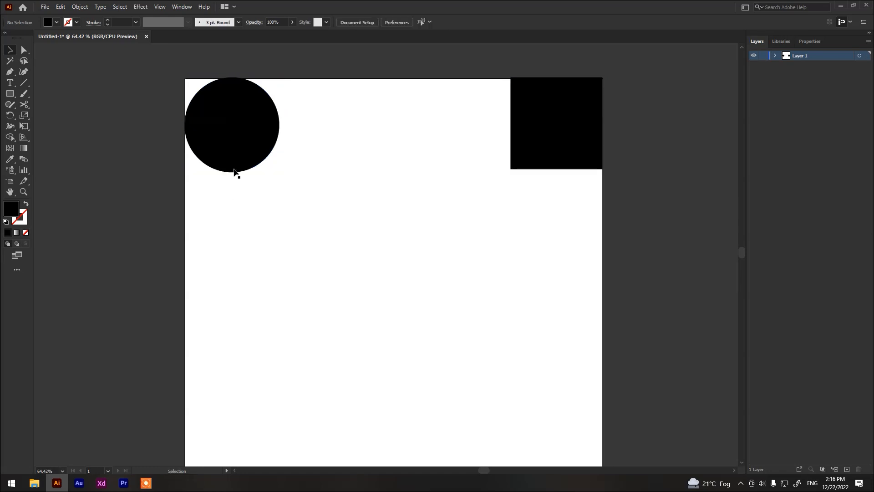
left_click_drag(228, 127, 240, 245)
left_click(343, 248)
scroll(309, 223, "down", 1)
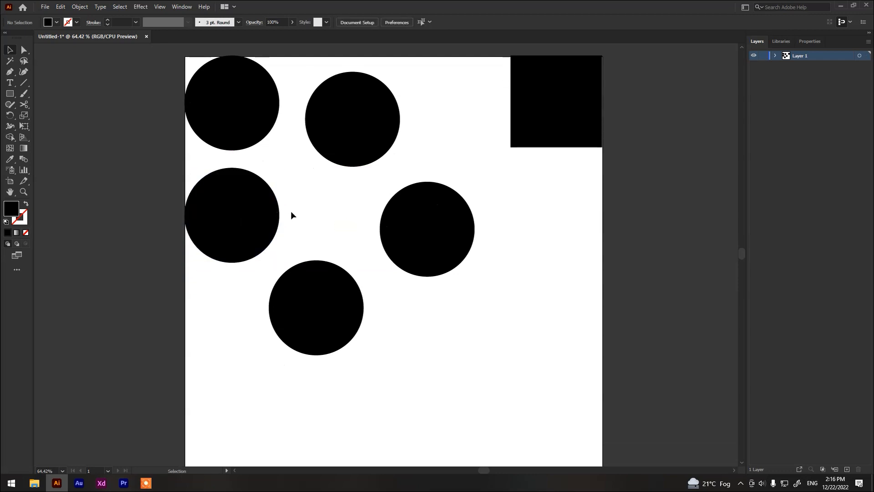
scroll(353, 302, "down", 2)
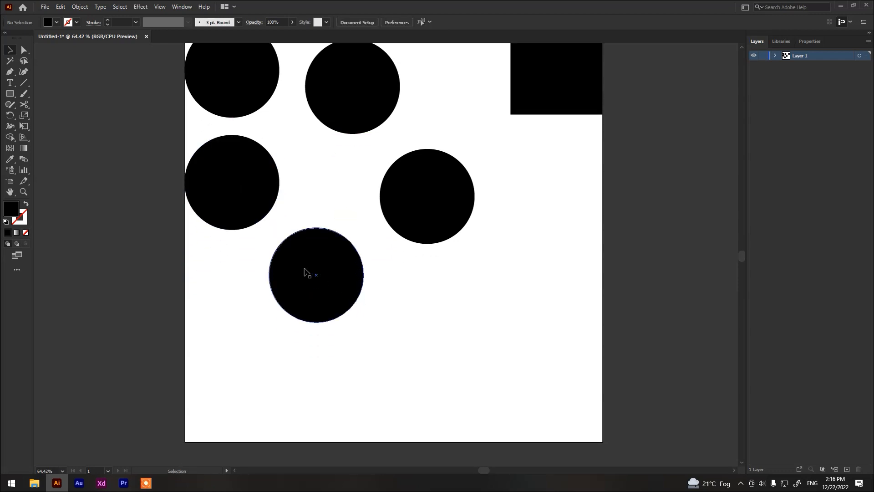
Duplicate the lower circle at the artboard's left edge to the lower right, reposition the copy, and duplicate it once more above.
left_click(246, 183)
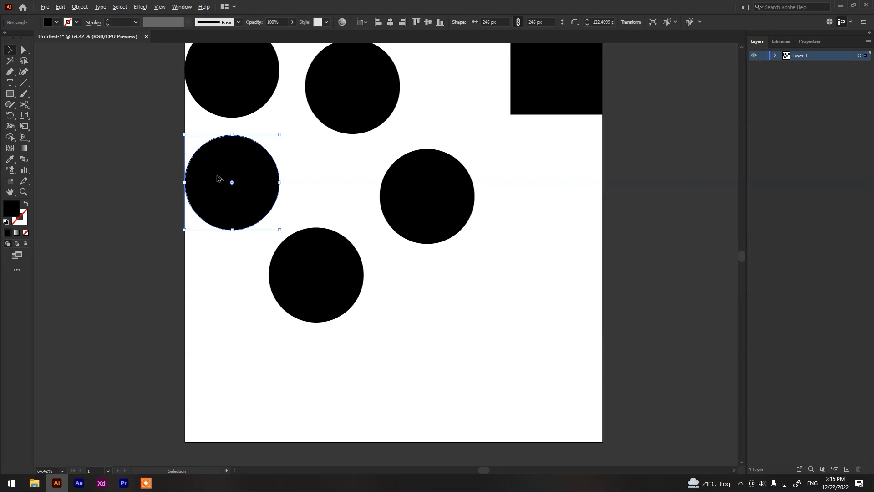
left_click_drag(218, 169, 522, 300)
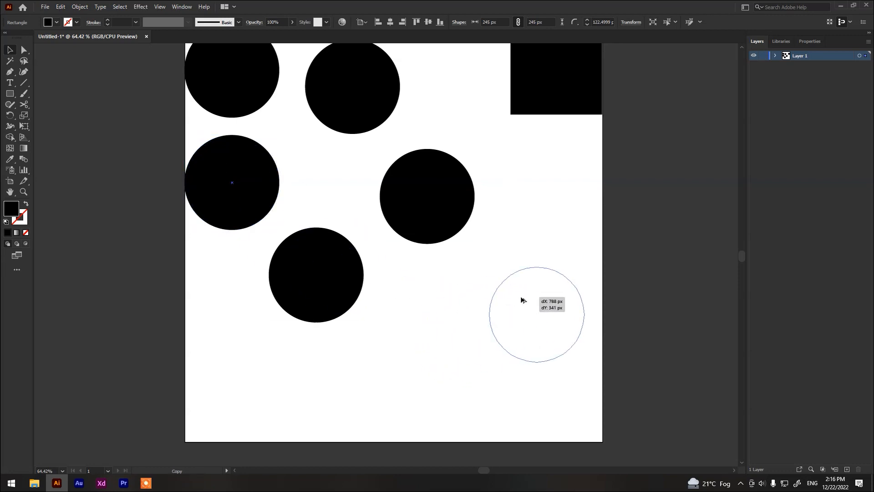
left_click_drag(522, 300, 523, 299)
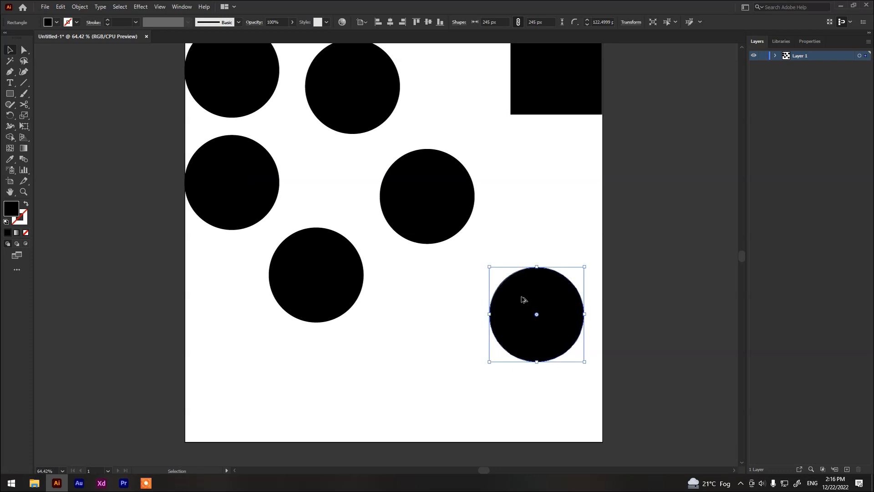
left_click(393, 336)
left_click_drag(561, 312, 468, 337)
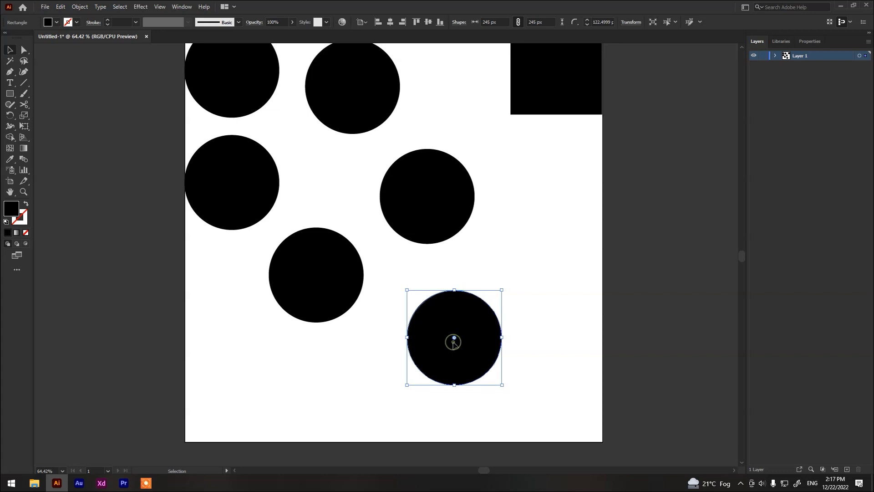
left_click_drag(455, 345, 532, 252)
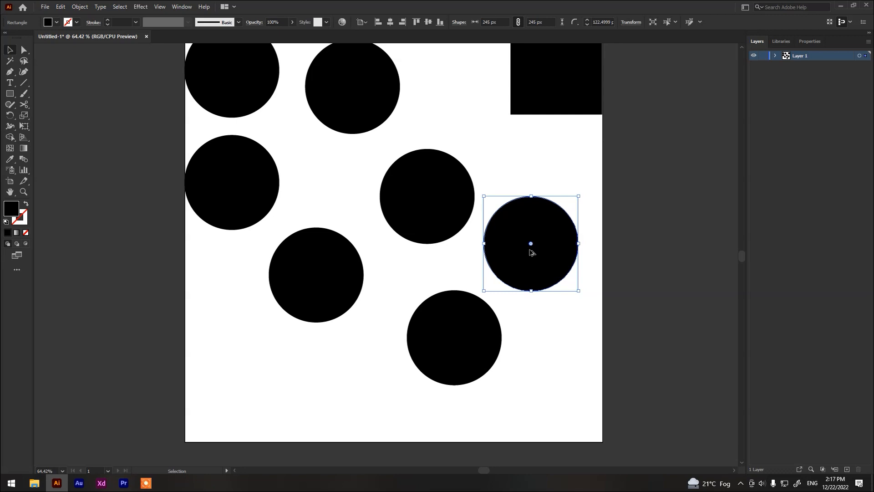
scroll(366, 378, "up", 2)
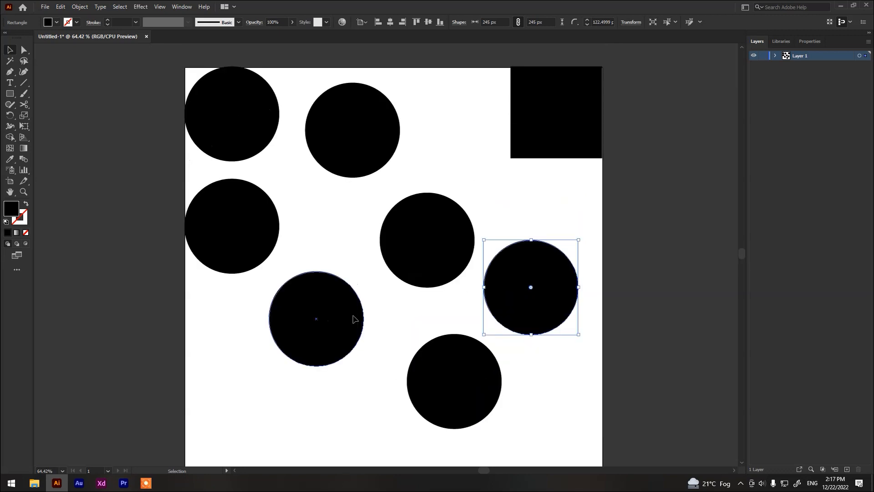
Undo all the circle duplications, leaving only the original circle and the square, and return to the Selection tool.
scroll(380, 297, "down", 1)
key("a")
key("ctrl+z")
key("ctrl+z")
key("ctrl+z")
key("ctrl+z")
key("ctrl+z")
key("ctrl+z")
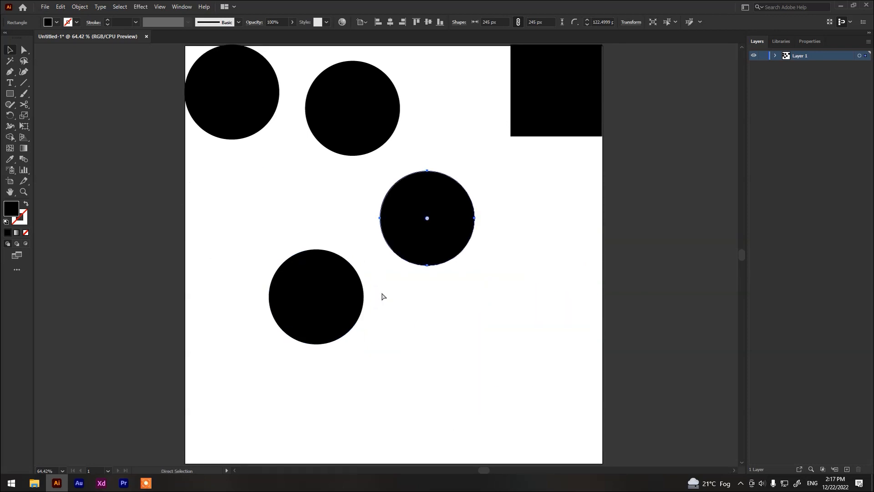
key("ctrl+z")
key("v")
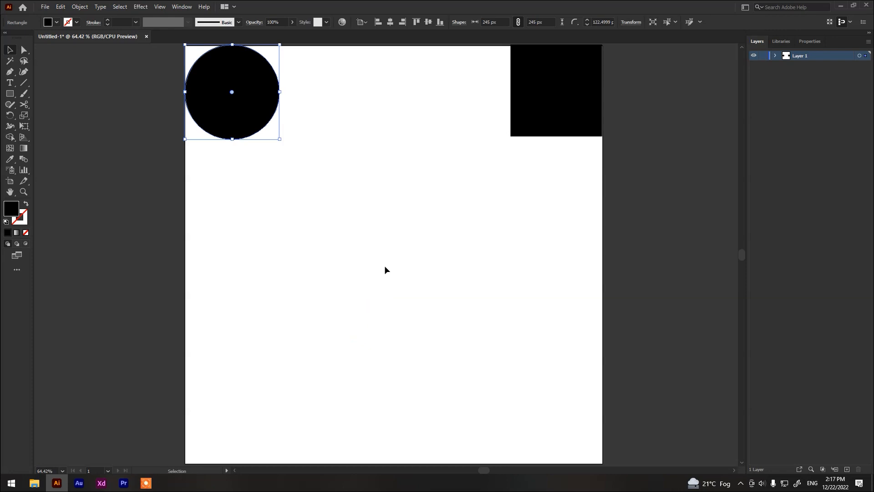
Select the circle and the square one at a time, and both together with a selection marquee.
left_click(389, 213)
left_click(255, 91)
left_click(532, 89)
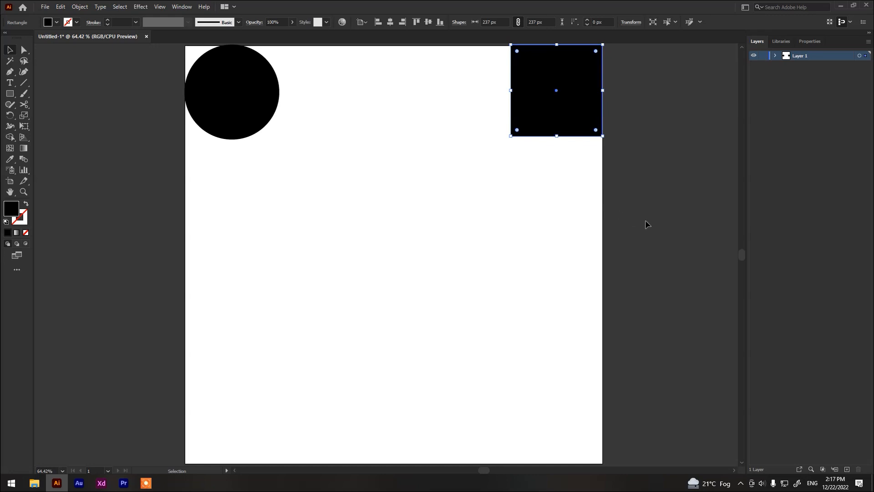
left_click_drag(644, 173, 163, 84)
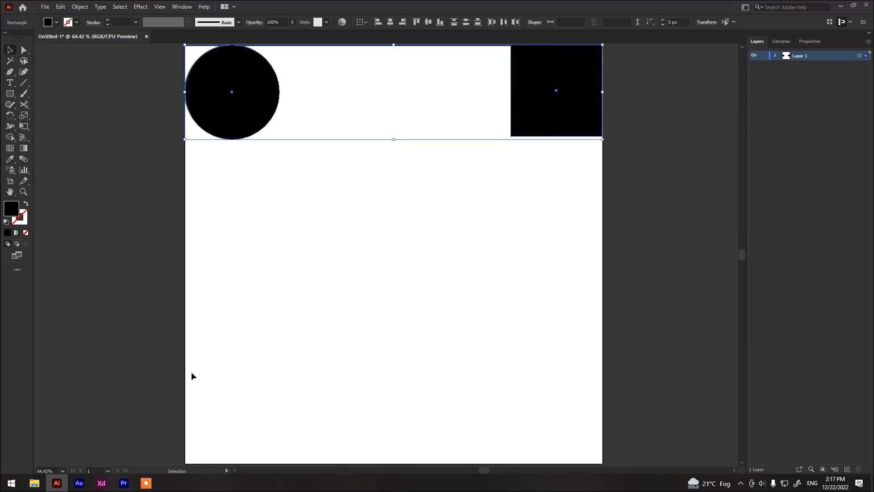
Clear the selection, select the circle, and add the square to the selection.
left_click(326, 267)
left_click(244, 94)
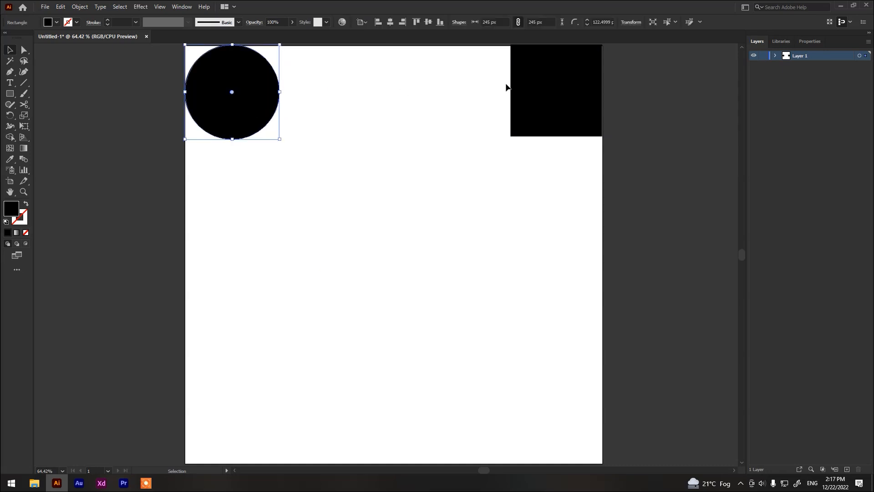
left_click(560, 81, "shift")
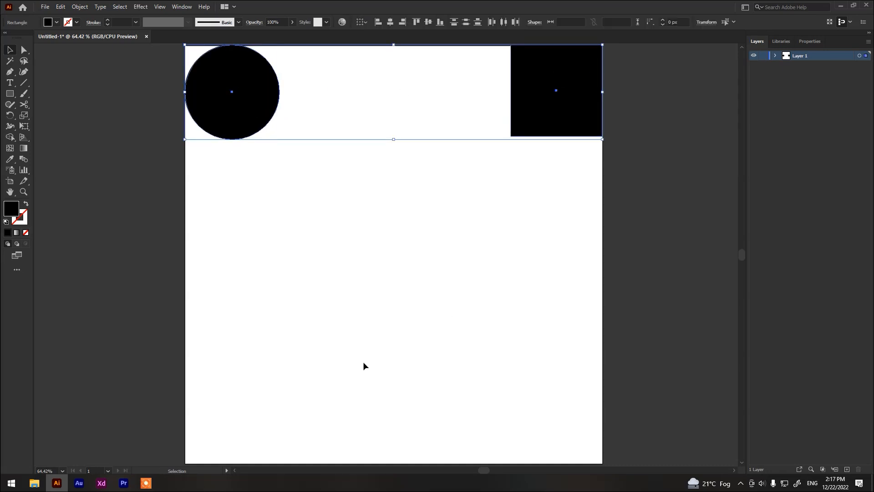
Clear the selection and reselect both the circle and the square with a selection marquee.
left_click(366, 302)
left_click_drag(581, 177, 218, 102)
left_click(259, 245)
left_click_drag(574, 235, 10, 73)
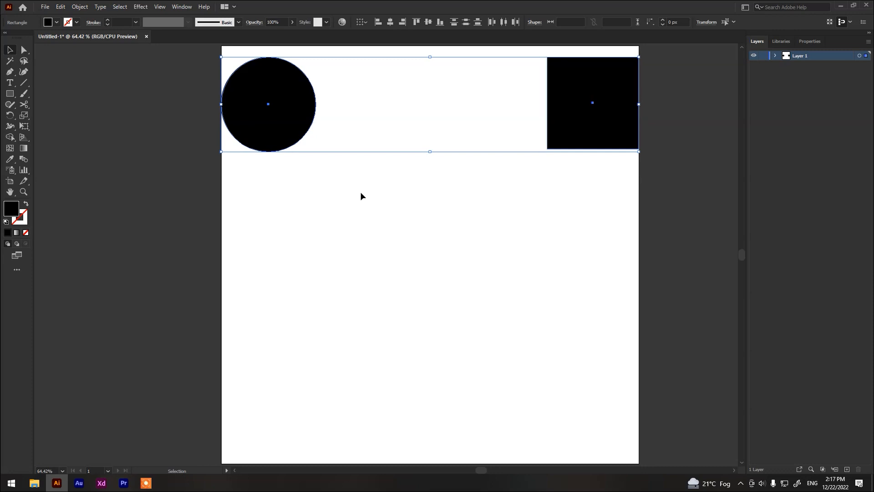
Delete the circle and square, and add the text "Selection Tool" in the artboard's upper-left corner, enlarged to about 28 pt.
key("Delete")
left_click(9, 84)
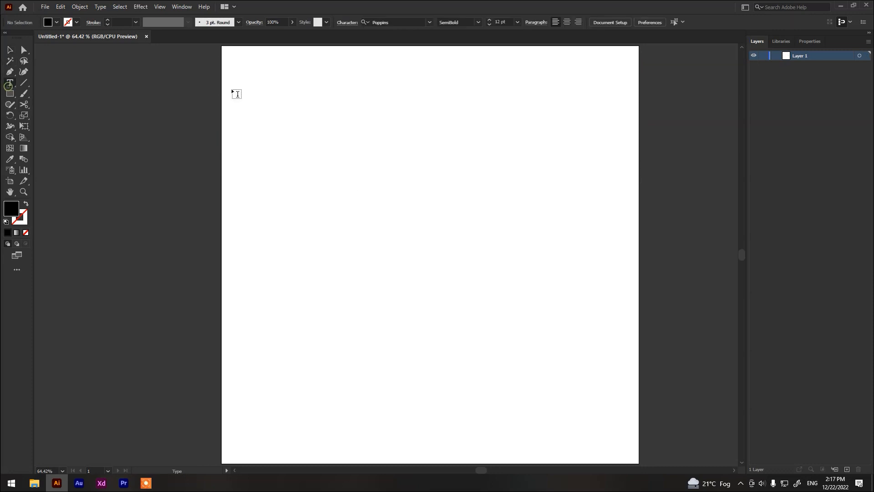
left_click(233, 64)
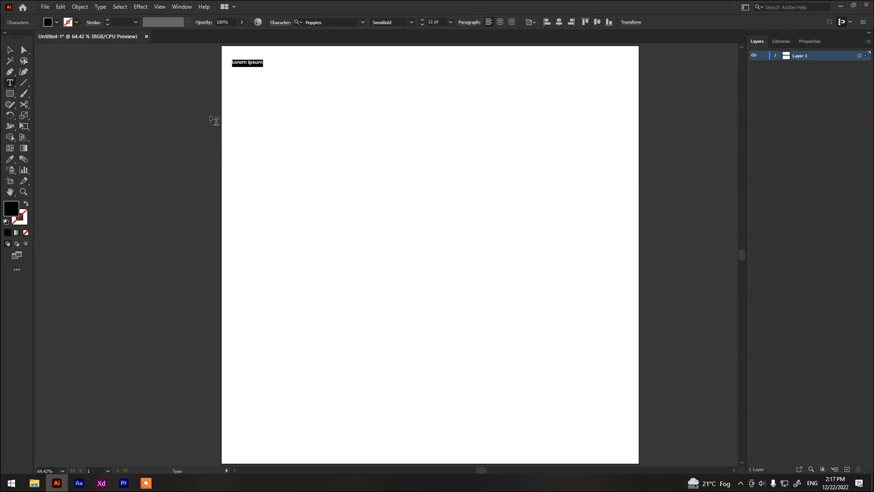
type("s")
key("Escape")
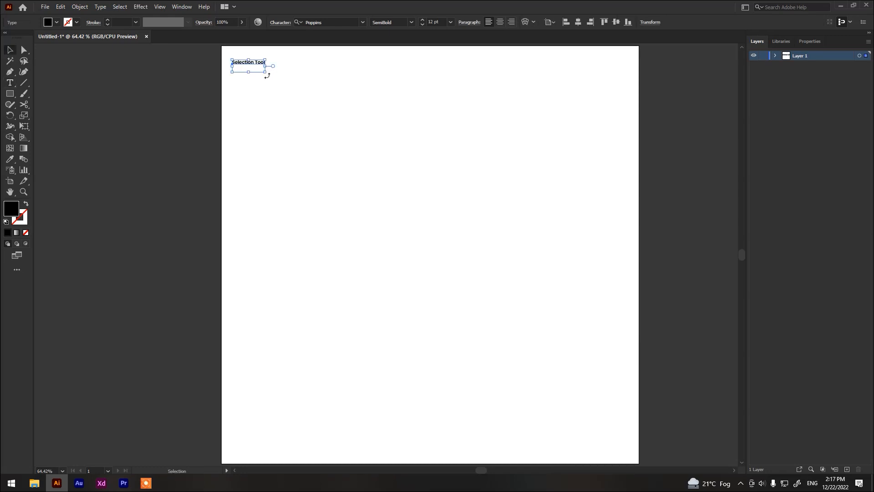
left_click_drag(265, 72, 308, 118)
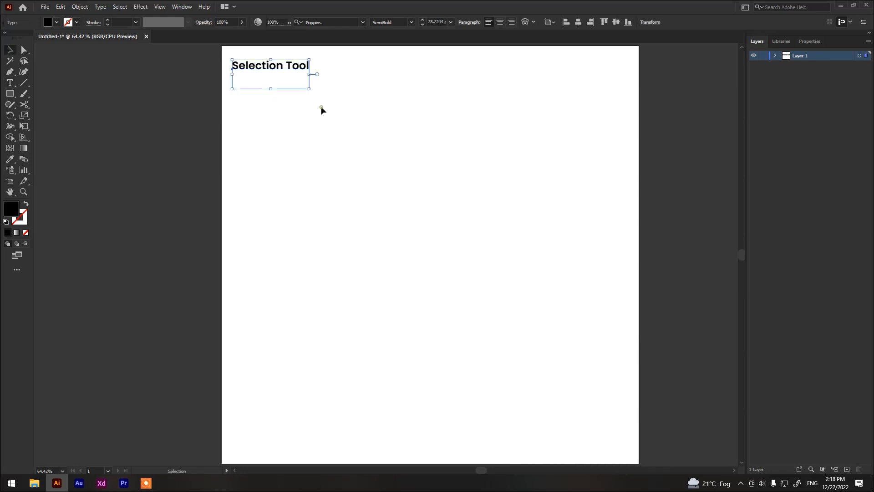
left_click(322, 109)
Draw a black square about 307 x 307 px in the lower middle of the artboard.
left_click(24, 49)
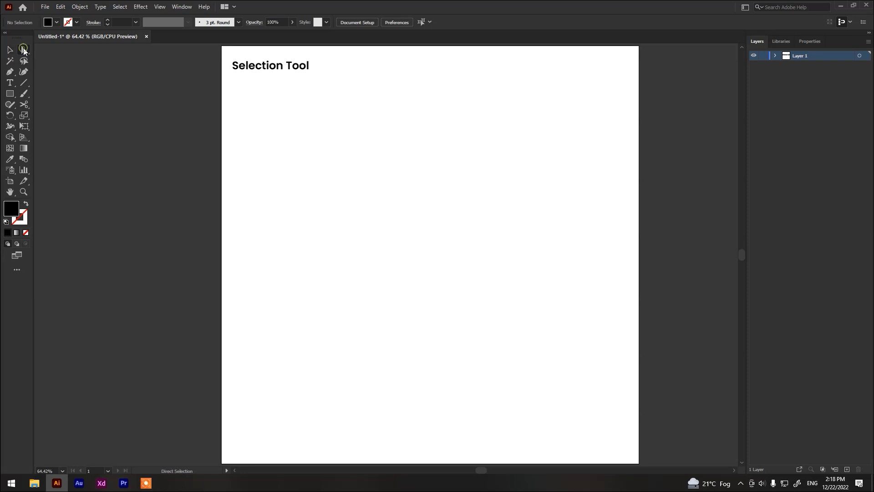
left_click(10, 94)
left_click_drag(360, 244, 465, 363)
key("v")
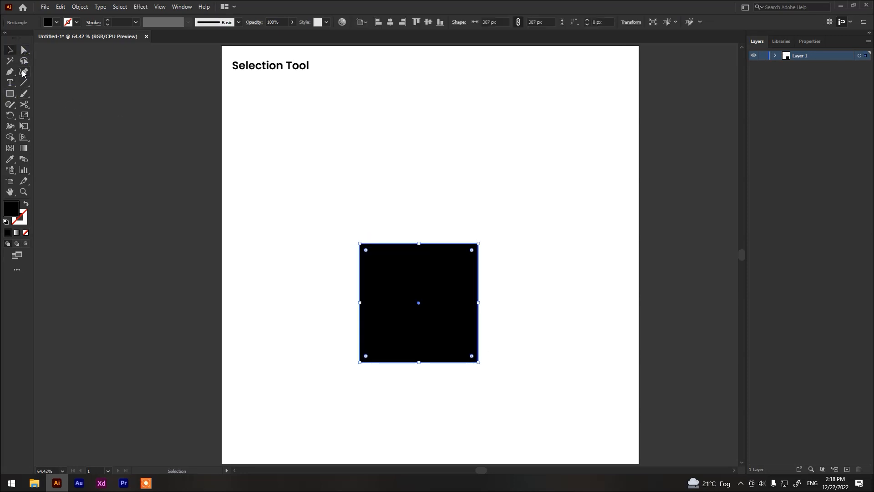
Examine the group of shape tools, trying Rounded Rectangle and Ellipse, and return to the Selection tool.
left_click(8, 95)
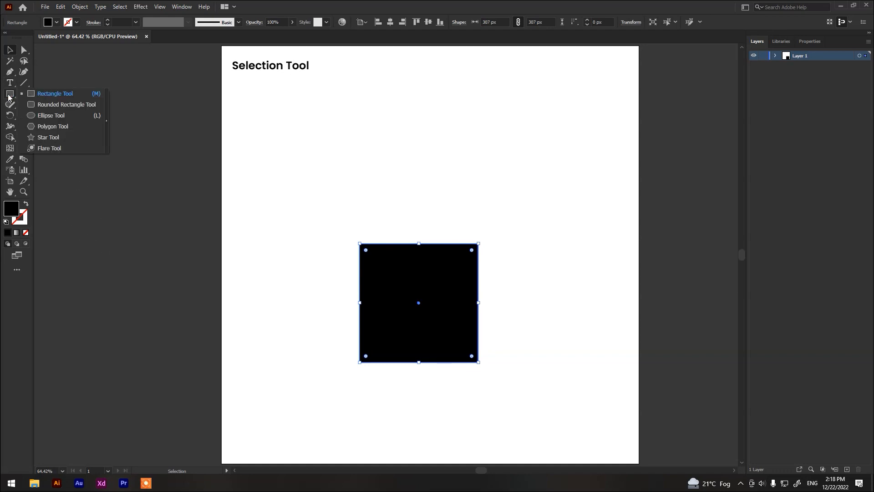
left_click(47, 76)
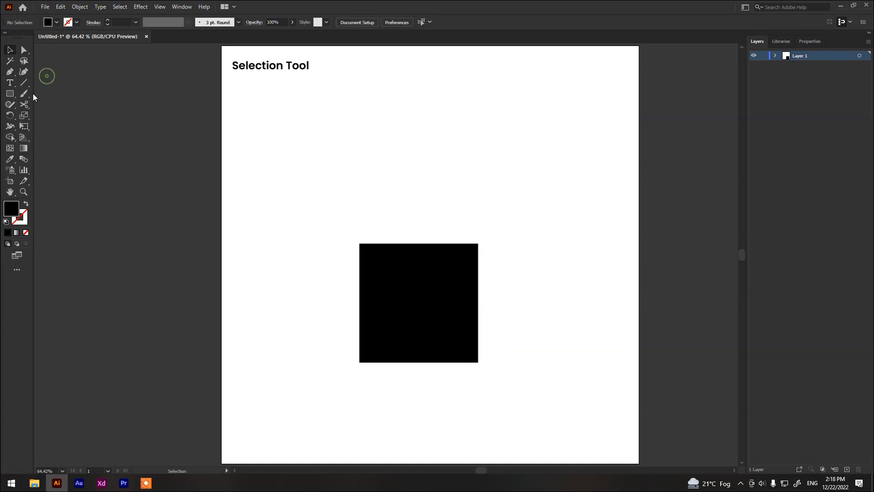
left_click(10, 94)
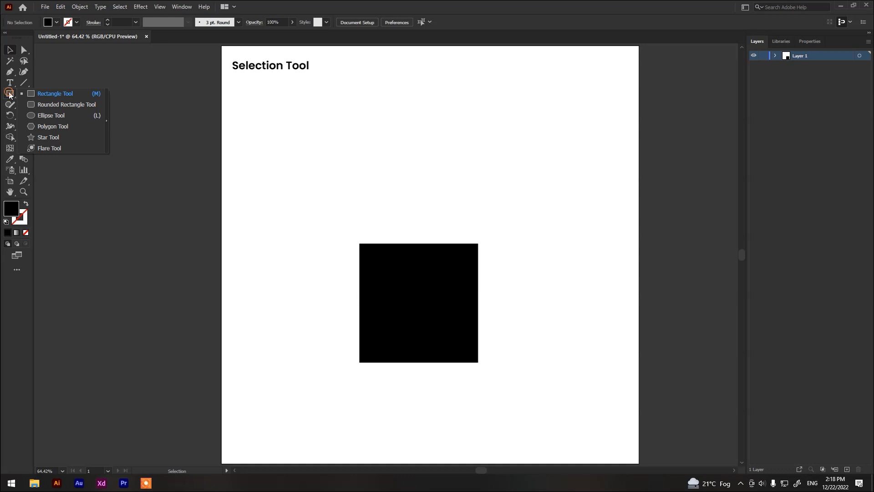
left_click(53, 105)
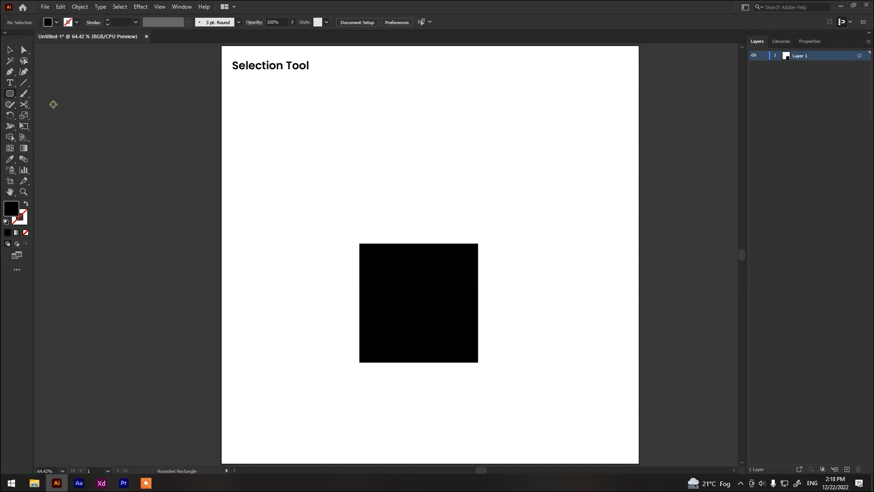
left_click(10, 95)
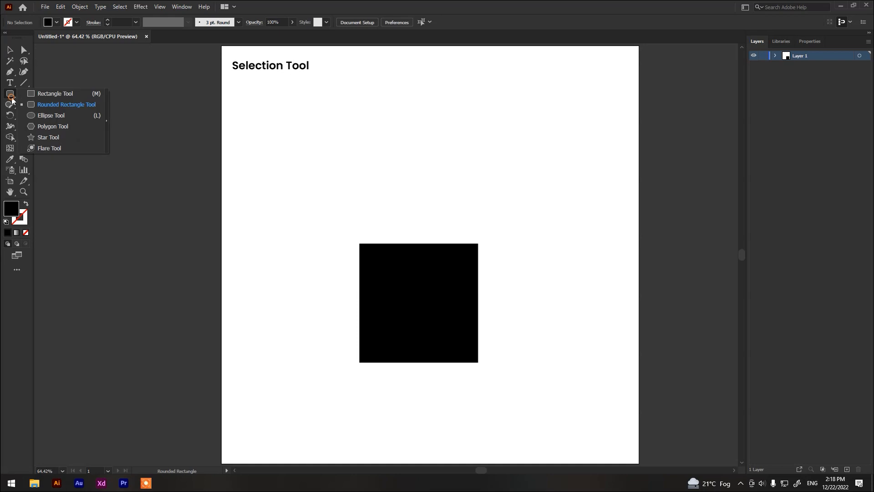
left_click(55, 115)
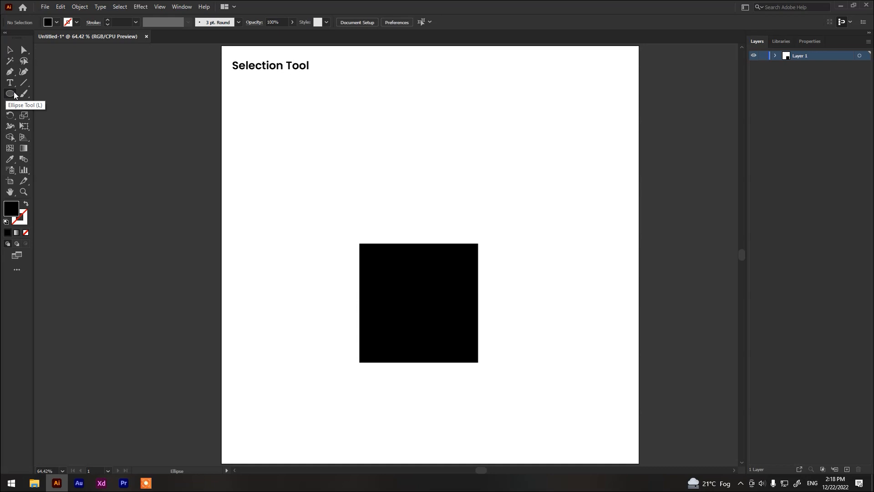
left_click(10, 50)
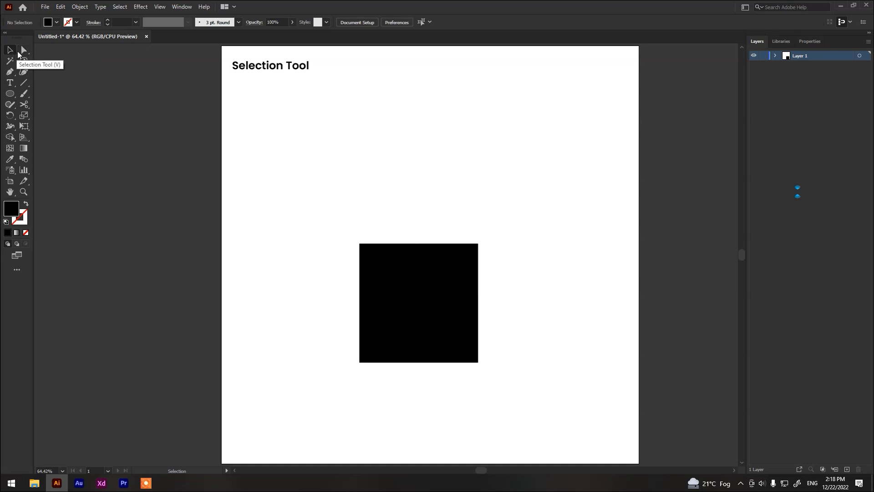
Select the square, clear the selection, and select it again at 150% zoom.
left_click(403, 311)
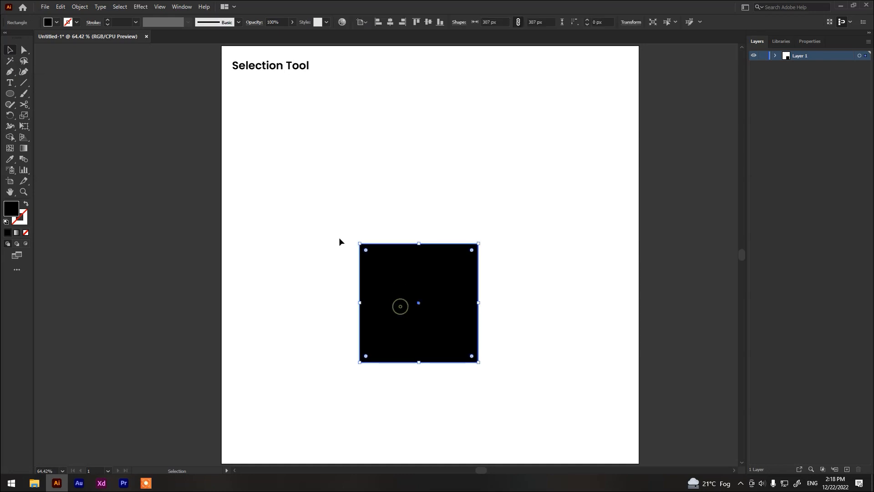
scroll(396, 259, "up", 3)
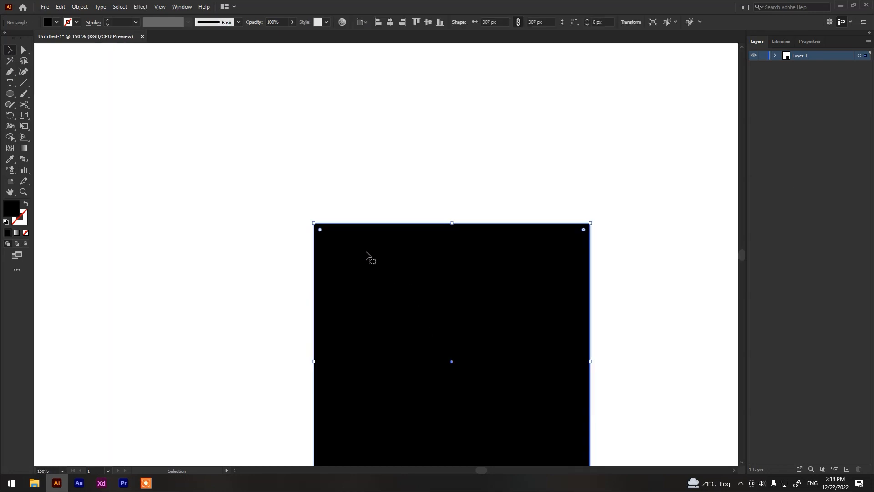
left_click(315, 202)
scroll(391, 287, "down", 2)
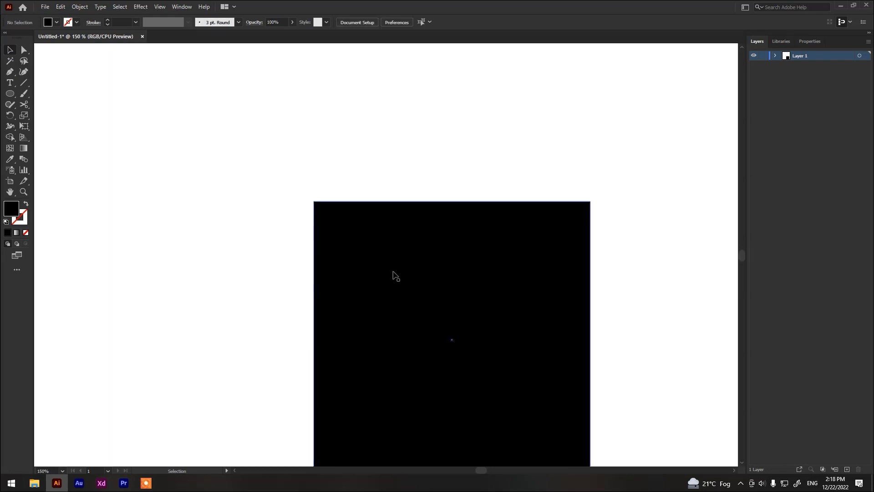
left_click(393, 255)
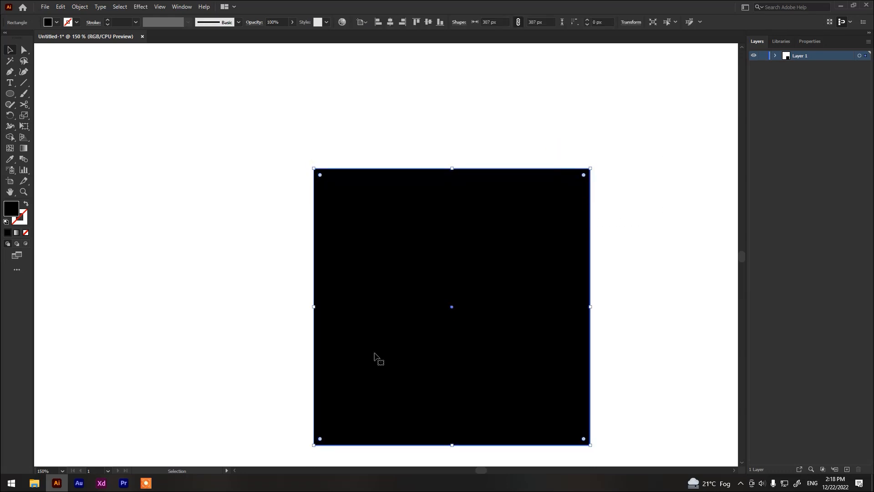
scroll(243, 414, "down", 5)
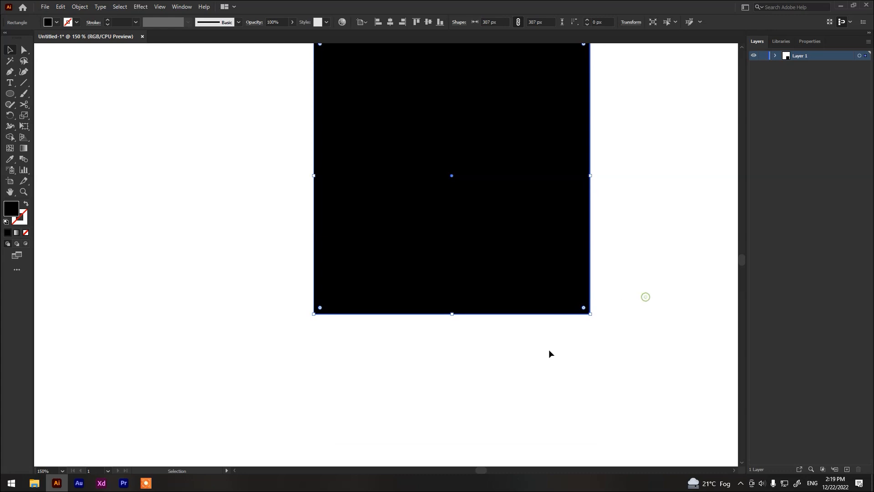
scroll(483, 326, "down", 1)
Pan around the selected square with the Hand tool, alternating with the Selection tool.
left_click_drag(410, 227, 367, 268)
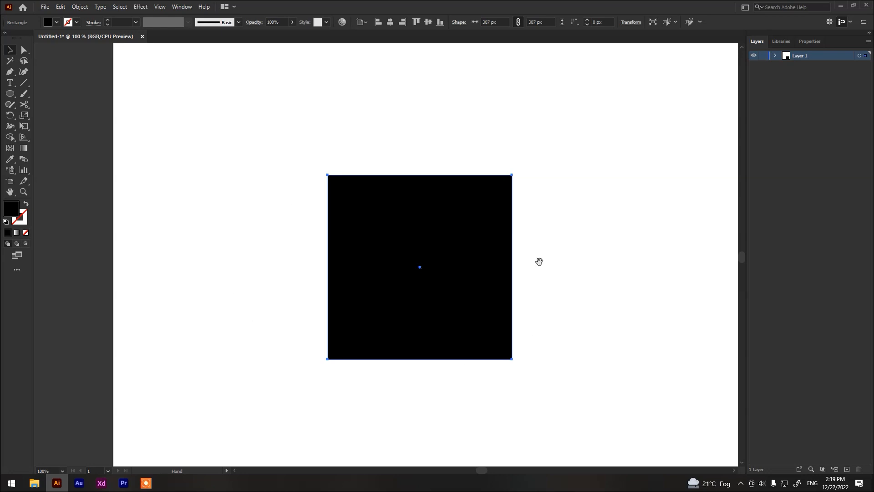
key("v")
scroll(326, 247, "down", 1)
key("h")
left_click_drag(381, 172, 344, 193)
key("v")
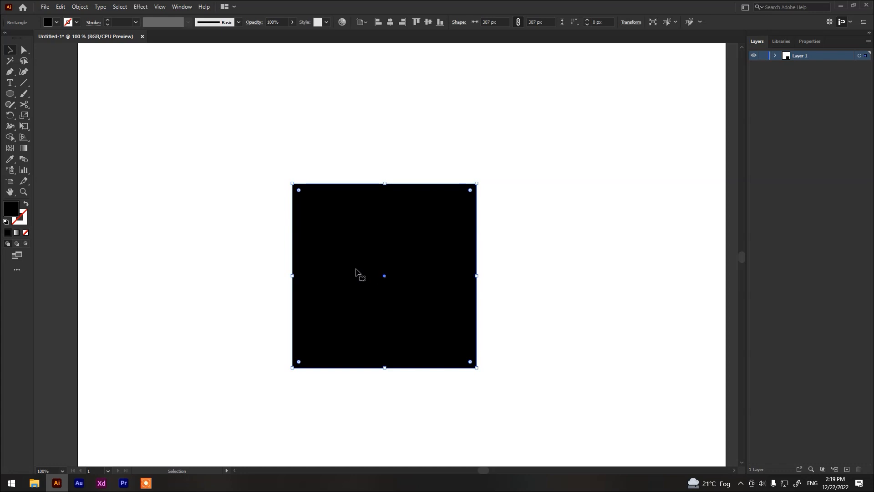
key("space")
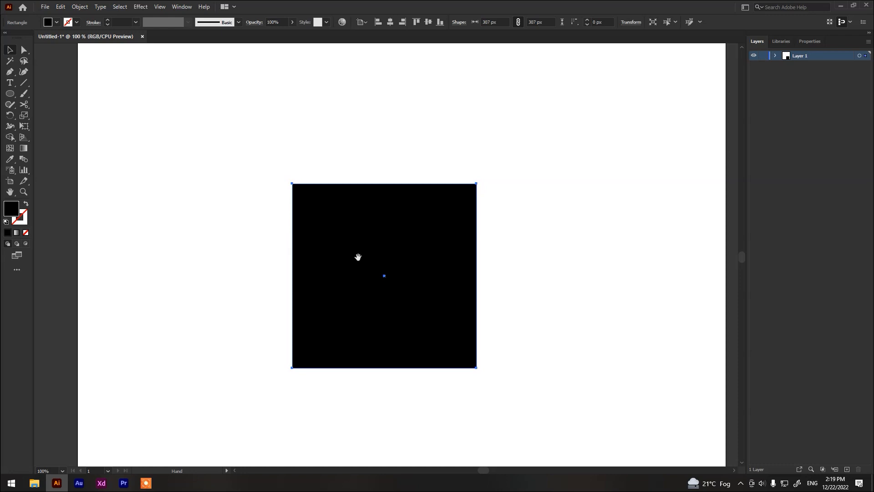
left_click(10, 192)
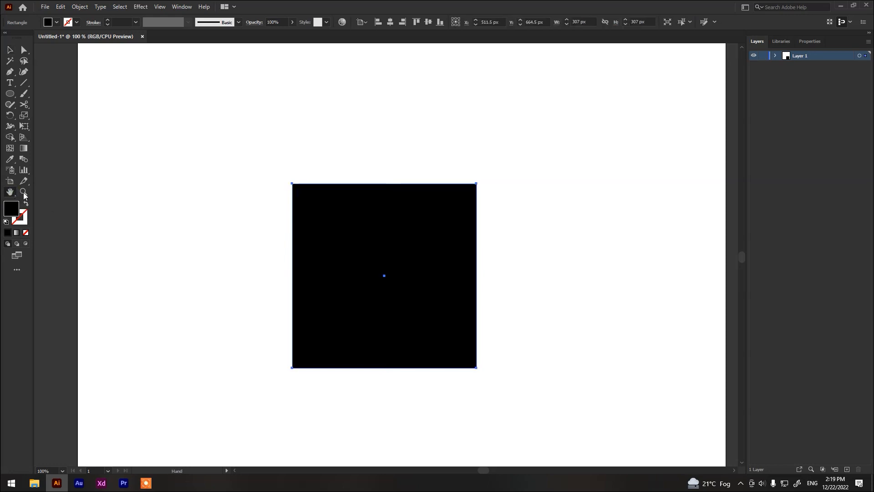
mouse_move(345, 227)
left_mouse_down()
mouse_move(341, 258)
mouse_move(283, 272)
mouse_move(347, 209)
mouse_move(328, 189)
mouse_move(329, 221)
left_mouse_up()
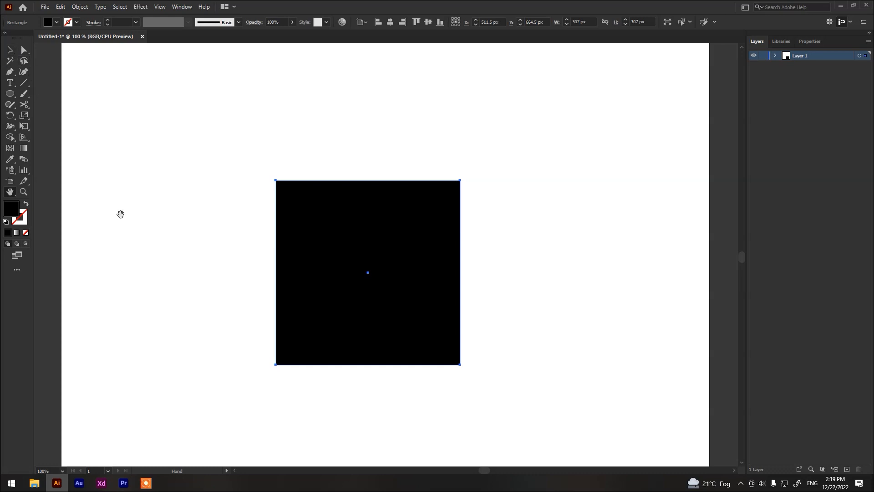
Marquee-select all of the square's anchor points with the Direct Selection tool.
key("v")
key("shift+Down")
key("shift+Down")
key("shift+Down")
key("shift+Down")
key("shift+Down")
key("shift+Down")
key("shift+Down")
key("shift+Down")
key("shift+Down")
key("shift+Down")
key("shift+Down")
key("shift+Down")
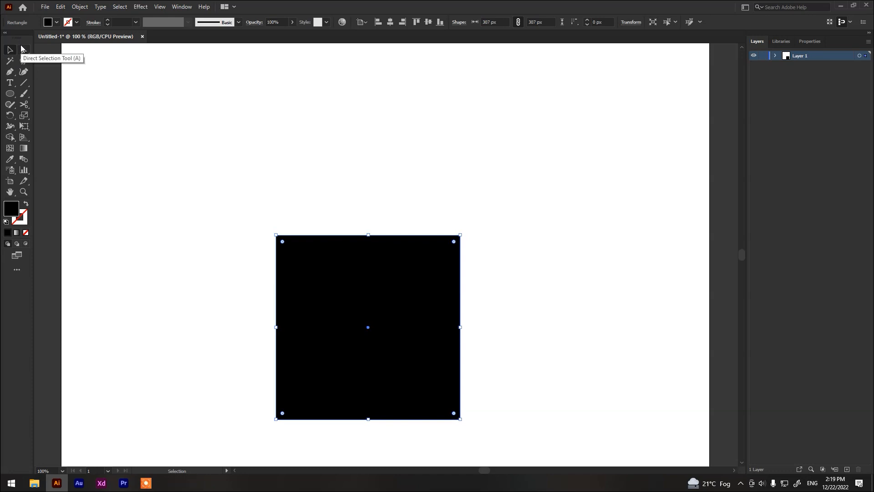
key("a")
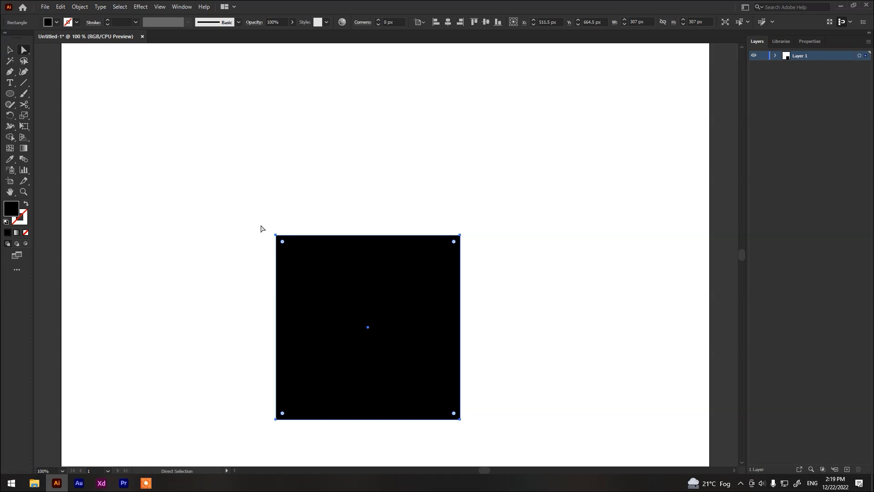
left_click_drag(261, 227, 510, 458)
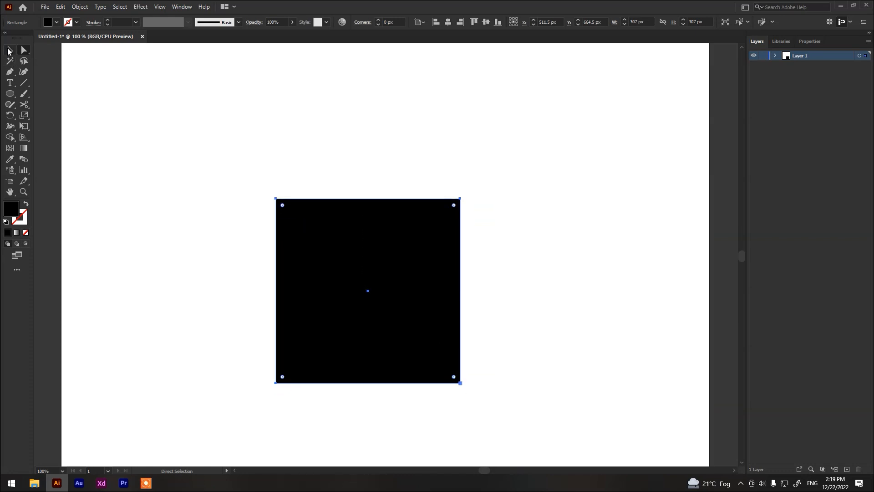
left_click_drag(262, 185, 488, 413)
Return to the Selection tool and move the whole square up and to the right in small shifts.
left_click(10, 50)
left_click_drag(353, 254, 381, 231)
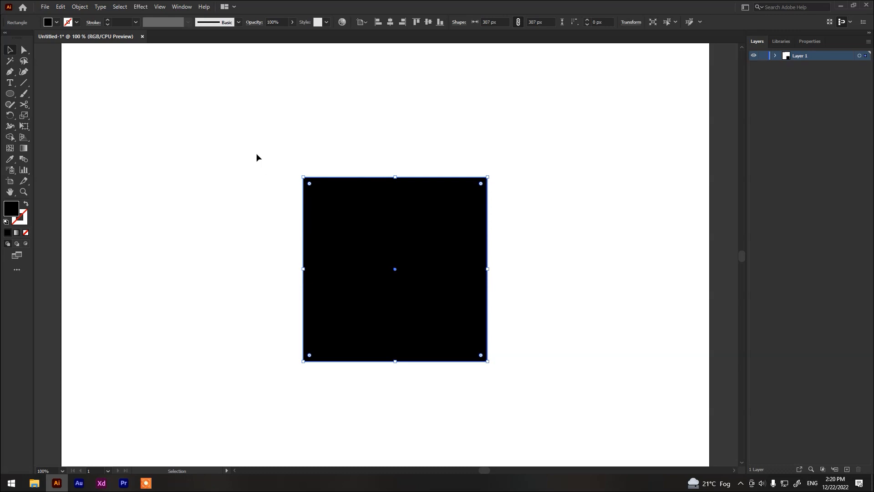
left_click(271, 154)
left_click(304, 174)
left_click_drag(331, 190, 335, 188)
mouse_move(497, 170)
left_mouse_down()
mouse_move(541, 221)
mouse_move(501, 173)
left_mouse_up()
Select the square with marquees drawn from different sides, and clear the selection.
left_click_drag(460, 142, 556, 387)
left_click_drag(530, 357, 410, 413)
left_click_drag(283, 139, 588, 427)
left_click(162, 136)
Move the whole square from side to side, shift it slightly by its upper-left corner, and clear the selection.
left_click_drag(409, 279, 351, 282)
left_click_drag(254, 301, 423, 305)
left_click_drag(481, 290, 405, 282)
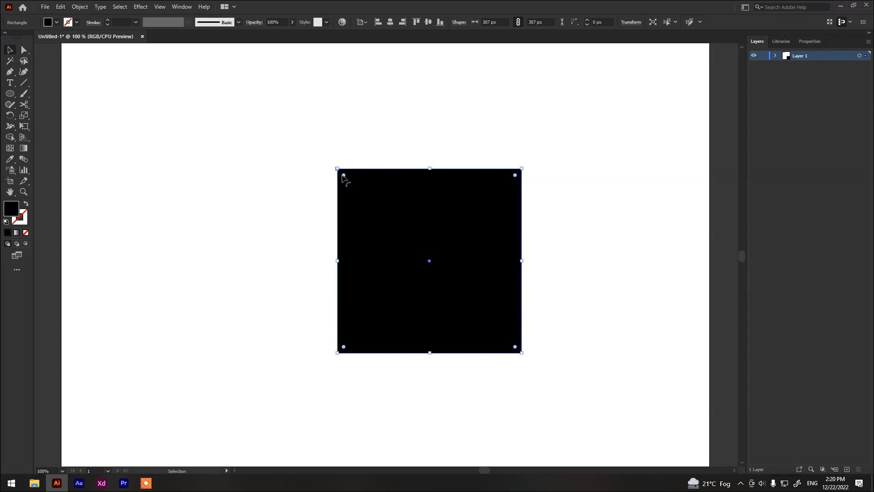
left_click(265, 163)
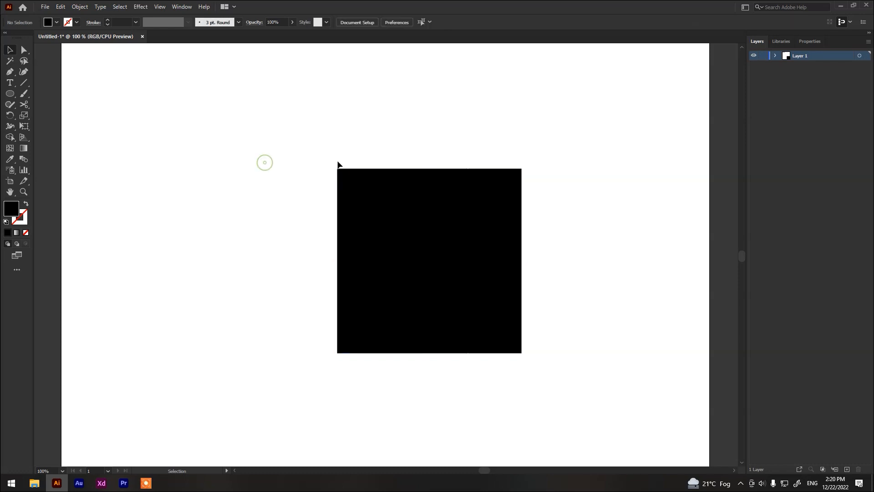
left_click_drag(338, 170, 388, 166)
left_click(160, 255)
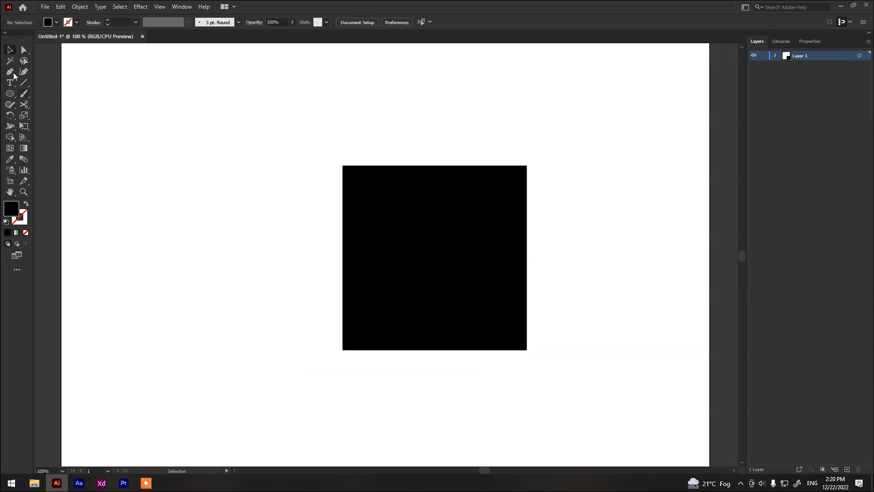
Move the square's upper-left anchor point to about X 220 px, Y 376 px with the Direct Selection tool, and undo the change.
left_click(23, 51)
left_click(377, 190)
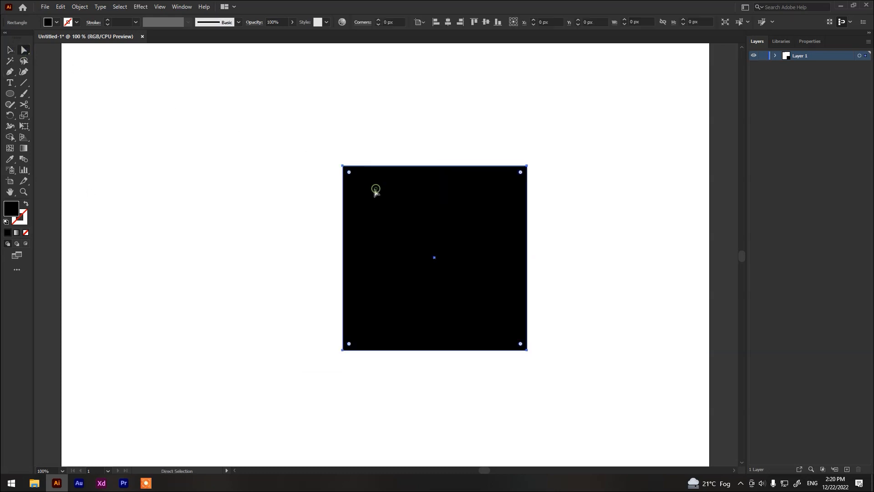
left_click(344, 167)
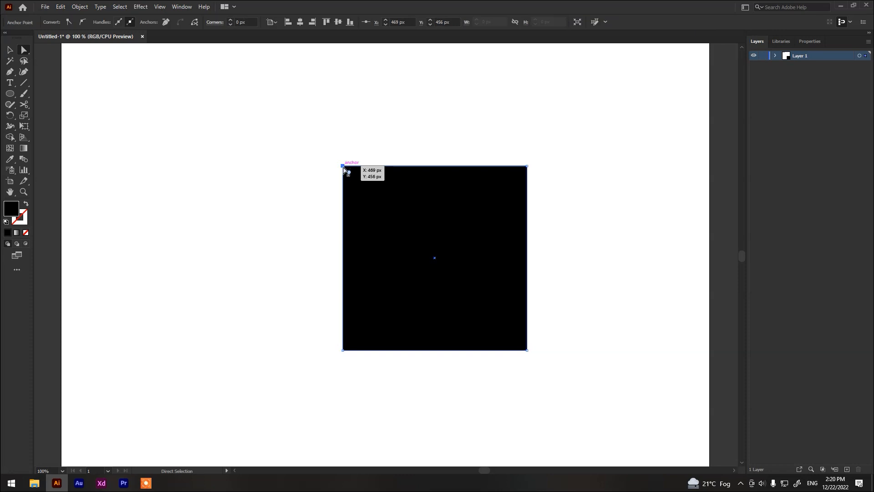
left_click_drag(344, 167, 193, 118)
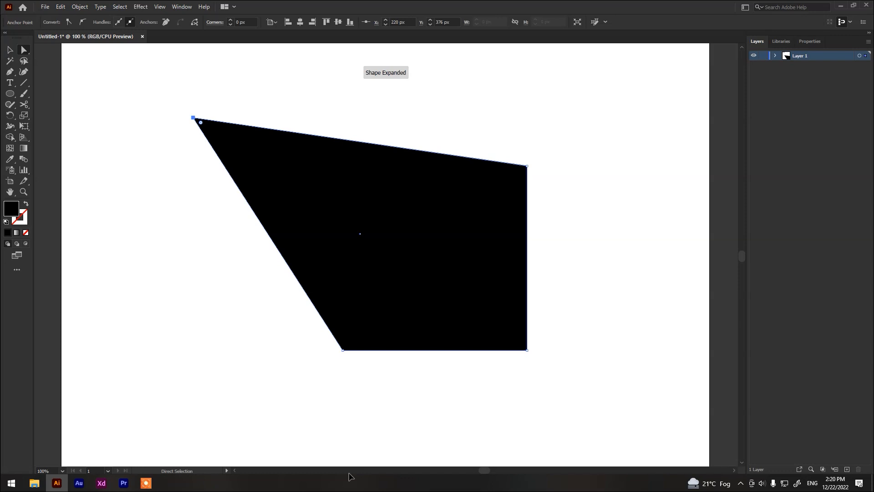
key("ctrl+z")
Slant the square by moving its two upper anchor points about 143 px right and 15 px down, and select its lower anchor points.
left_click_drag(551, 151, 263, 177)
left_click_drag(344, 165, 428, 174)
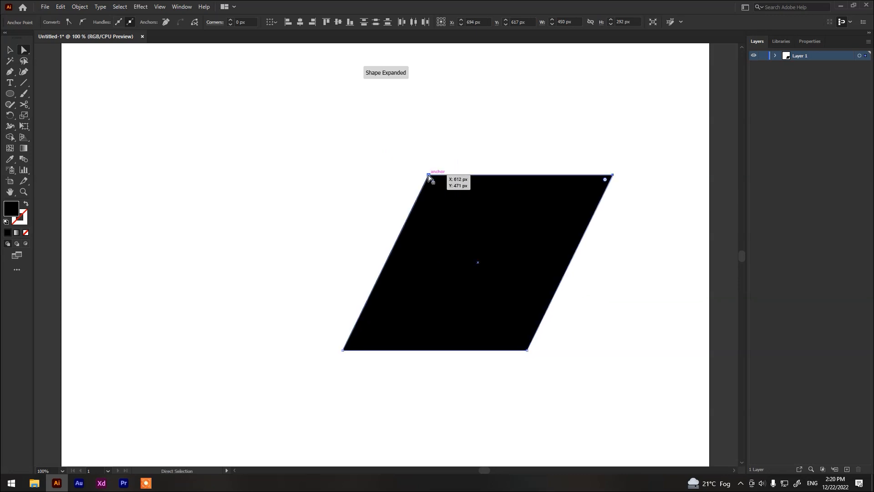
left_click_drag(550, 367, 274, 336)
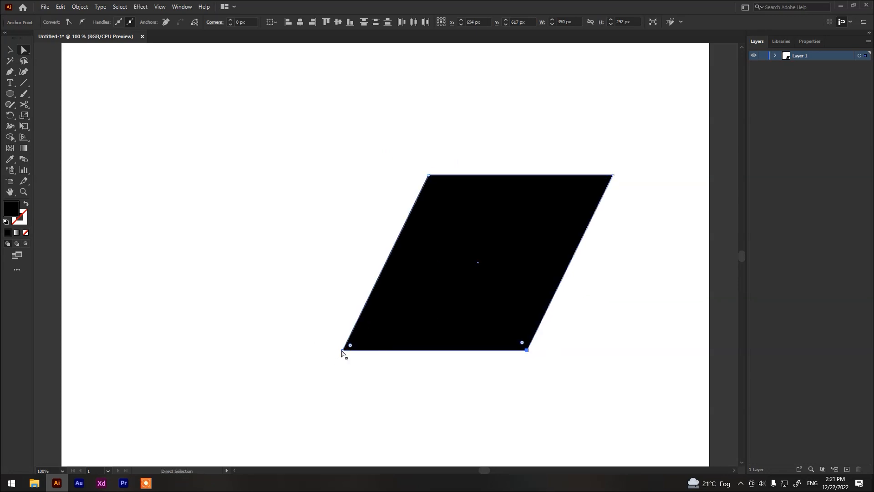
Reshape the slanted square: move its lower edge about 78 px left and 110 px up, then raise the left anchor and lower the right one.
left_click_drag(342, 351, 296, 284)
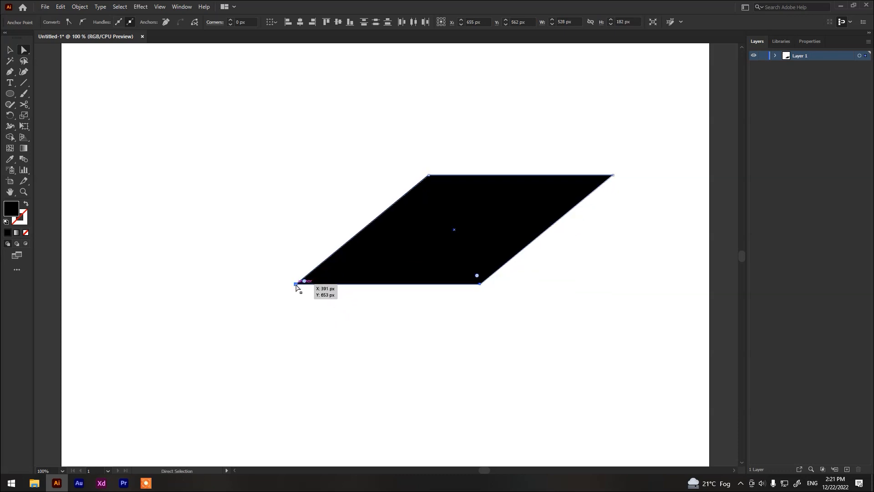
left_click(295, 324)
left_click_drag(269, 256, 314, 317)
left_click_drag(296, 288, 296, 223)
left_click_drag(633, 152, 606, 208)
left_click_drag(616, 176, 616, 213)
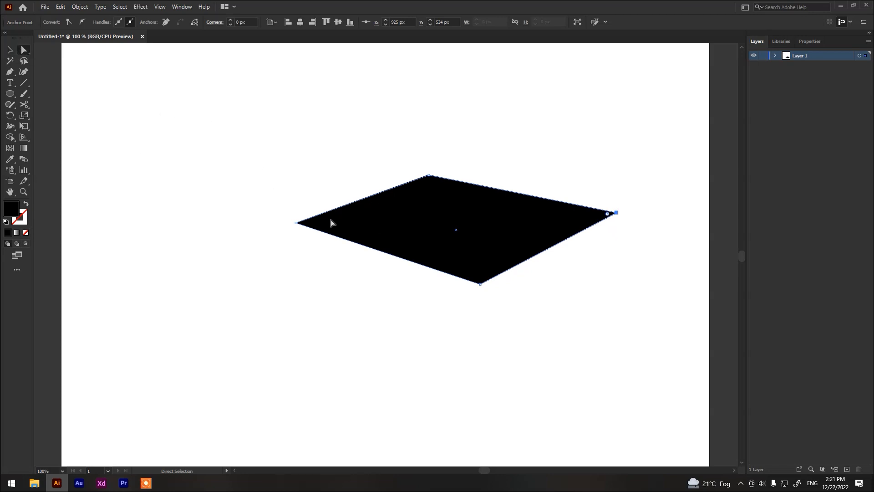
Move the whole reshaped figure left with the Selection tool, and shift it to about X 559 px, Y 566 px.
left_click(9, 50)
left_click_drag(392, 203, 330, 203)
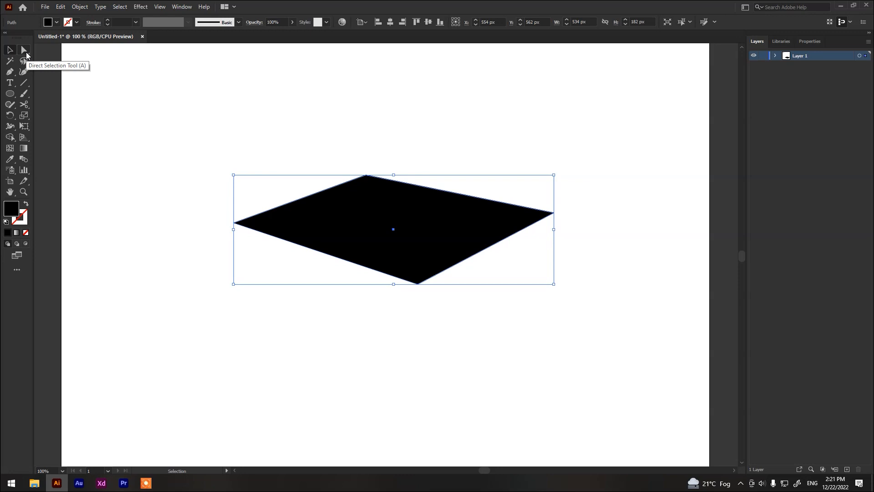
left_click(25, 51)
left_click(4, 51)
left_click(24, 51)
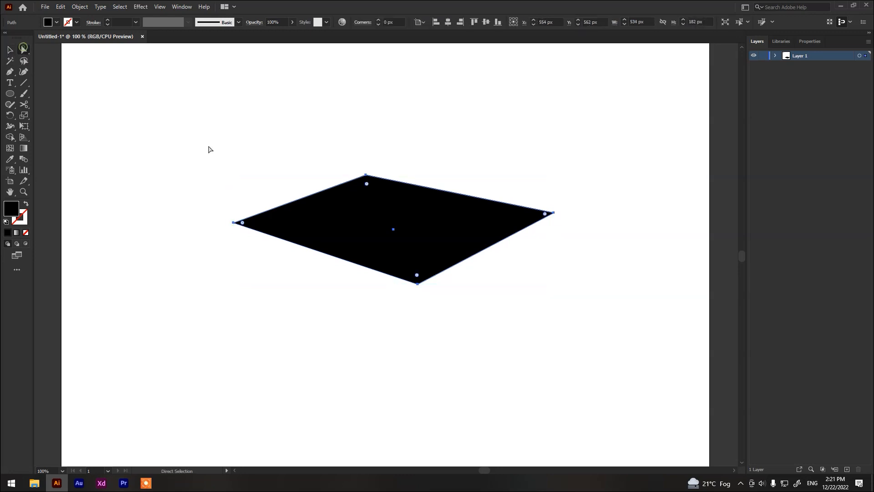
left_click(5, 52)
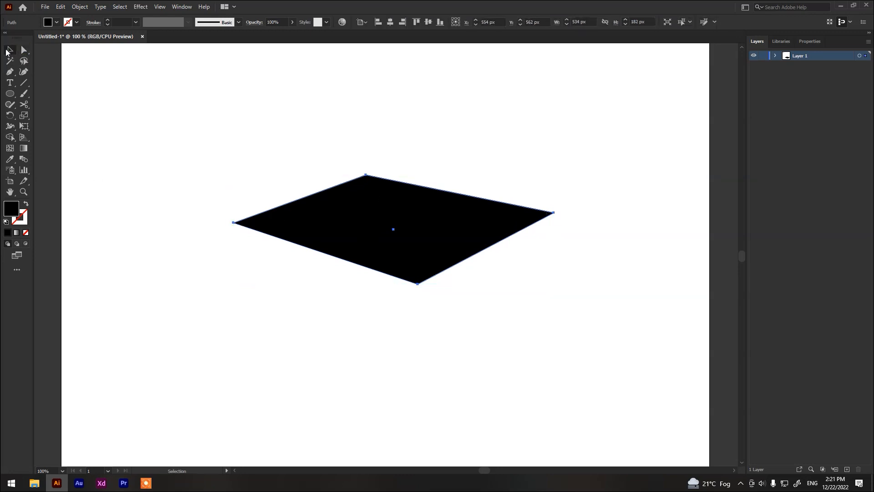
left_click_drag(334, 219, 392, 244)
key("a")
Undo the moves and anchor edits to restore the original square.
key("ctrl+0")
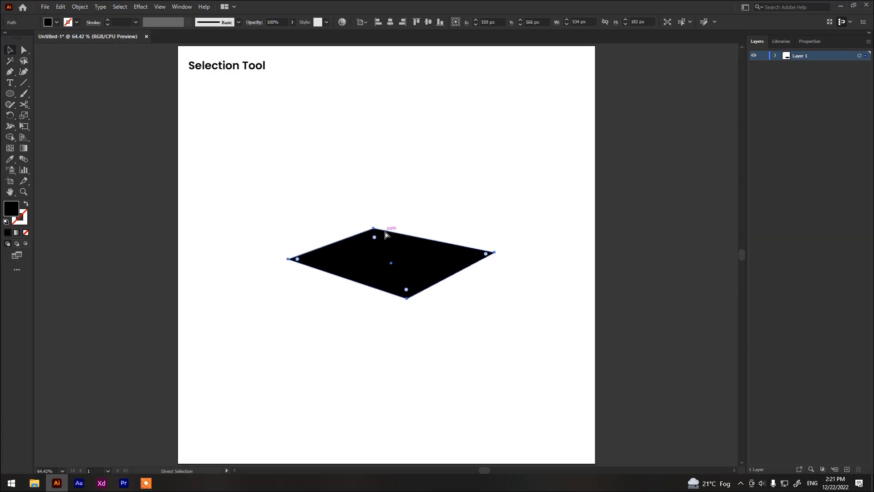
key("ctrl+z")
key("ctrl+z")
key("ctrl+z")
Add the line "Direct Selection" below "Selection Tool" in the heading text, and leave text editing.
key("v")
left_click(253, 65)
double_click(256, 65)
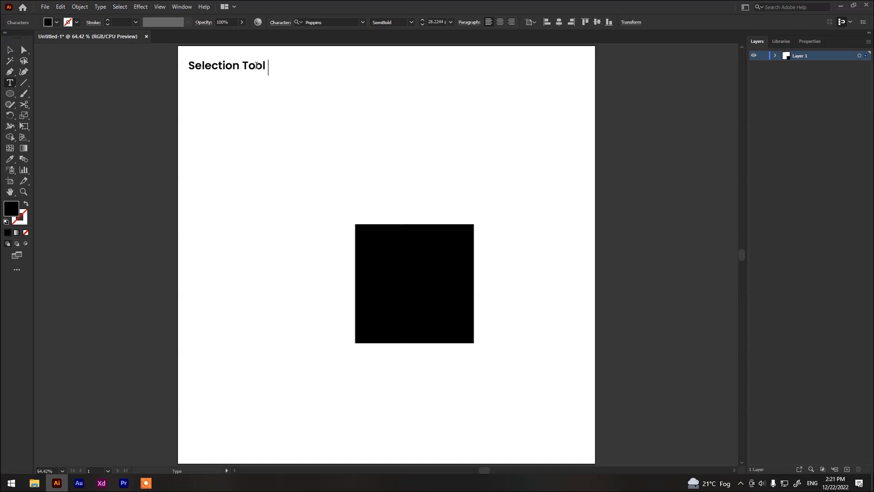
type("Direct Selection")
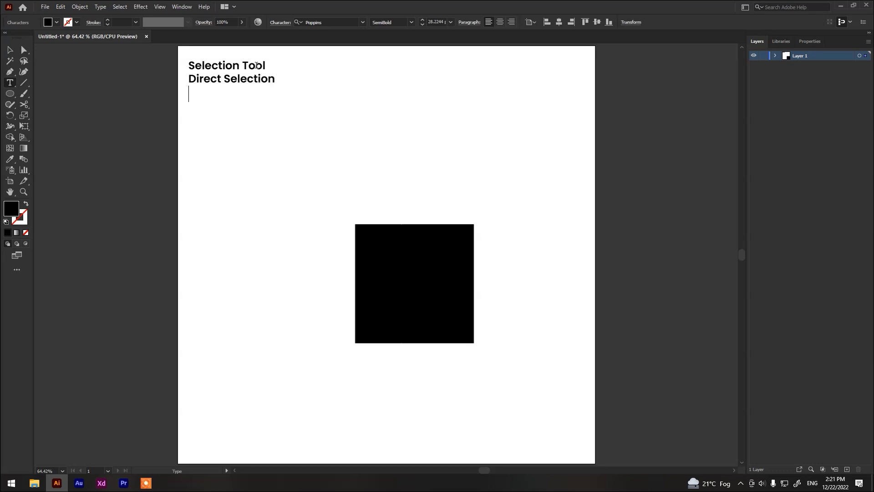
left_click(10, 50)
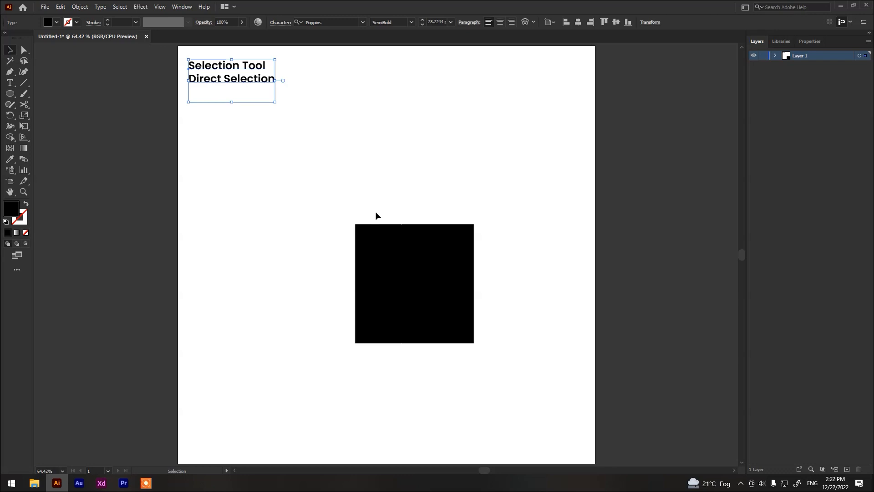
Select the whole square with the Direct Selection tool in Group Selection mode, move it about 23 px down, and clear the selection.
left_click(11, 50)
left_click(24, 50)
key("alt")
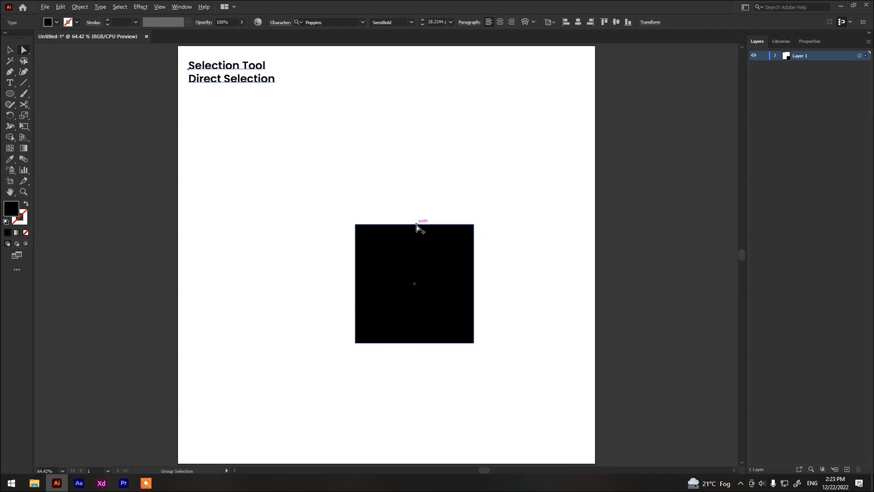
left_click(414, 226, "alt")
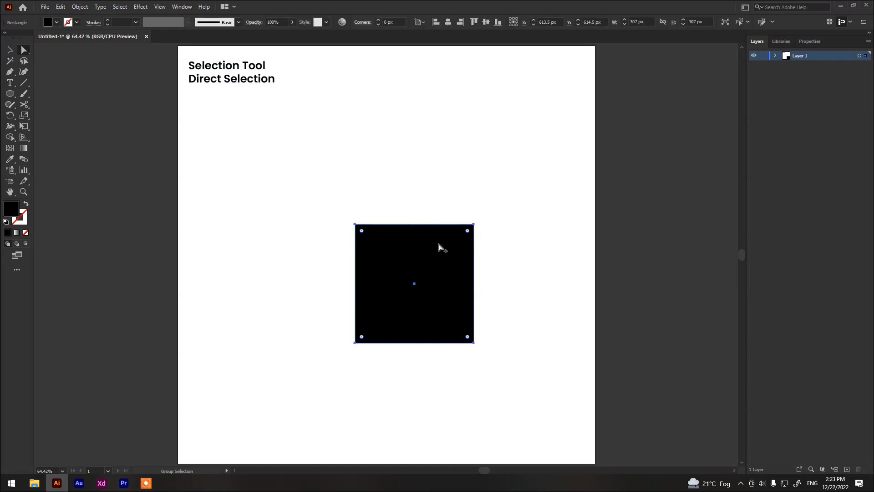
left_click_drag(417, 225, 417, 234)
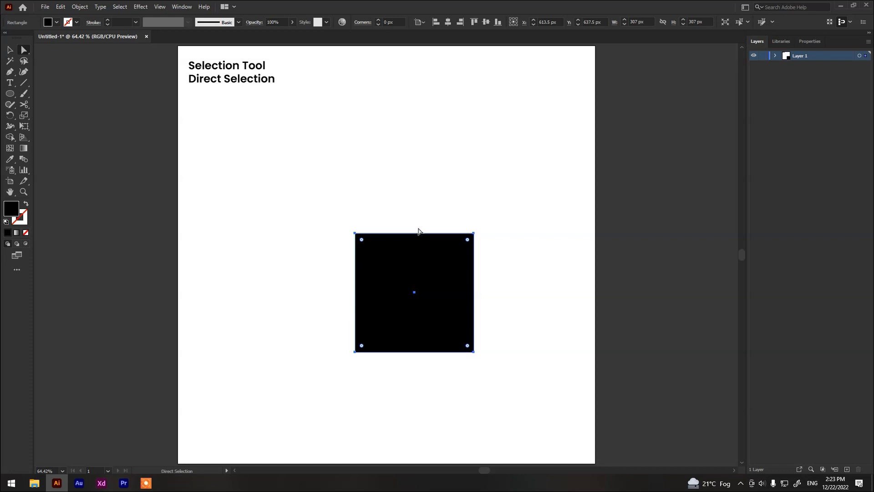
key("v")
left_click(418, 216)
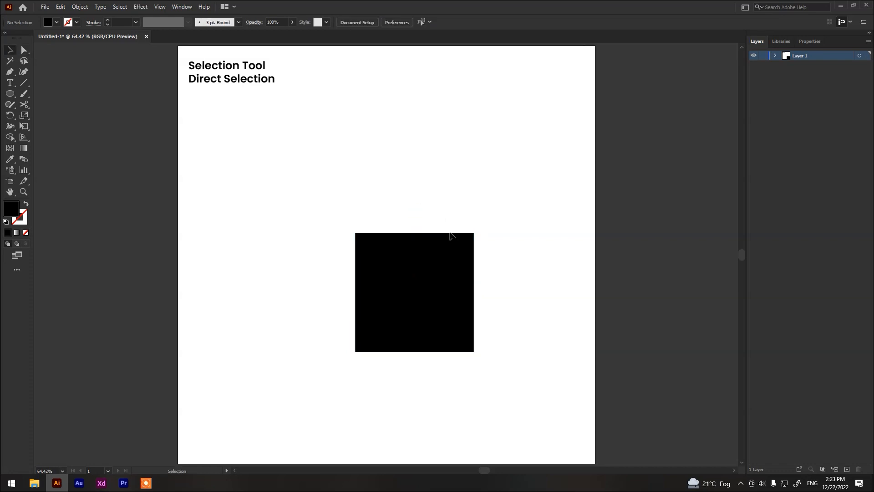
Centre the square horizontally and vertically on the artboard, and clear the selection.
left_click(443, 252)
left_click(387, 24)
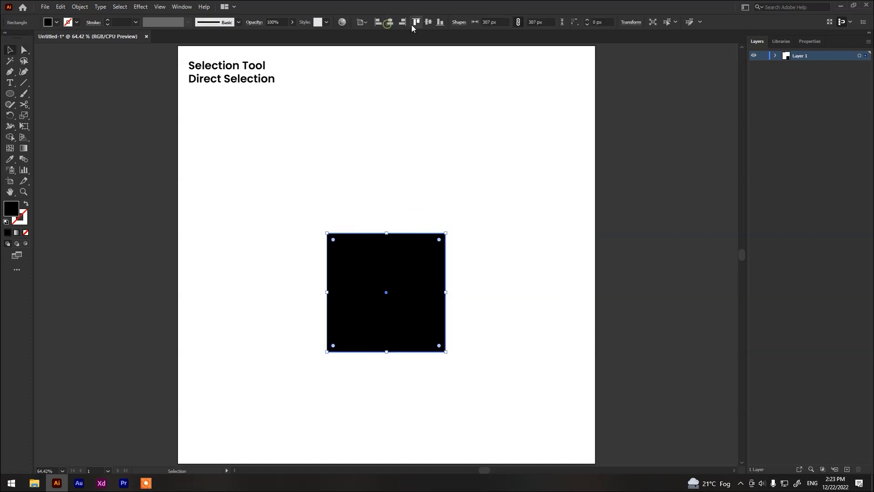
left_click(428, 23)
left_click(345, 106)
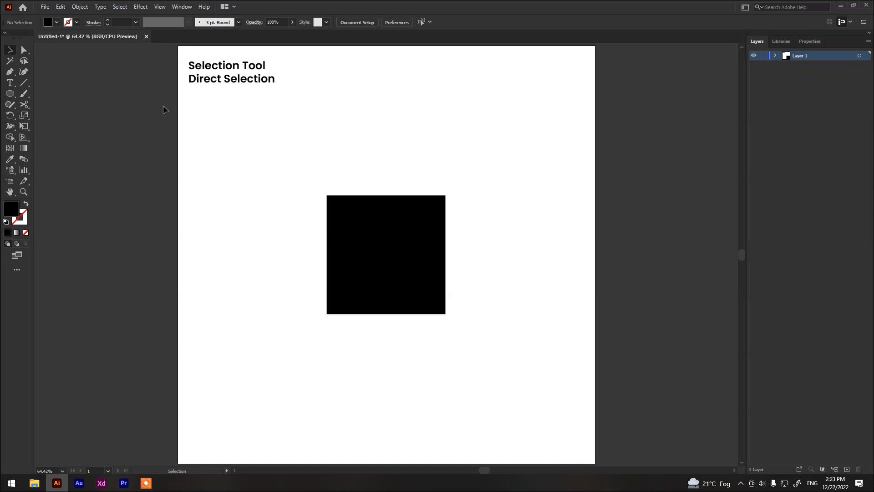
Draw an irregular closed shape of straight and curved segments above the square with the Pen tool.
left_click(12, 71)
left_click_drag(416, 160, 460, 168)
left_click(416, 135)
left_click(439, 135)
left_click(450, 171)
left_click(386, 181)
left_click_drag(369, 170, 556, 127)
left_click(478, 117)
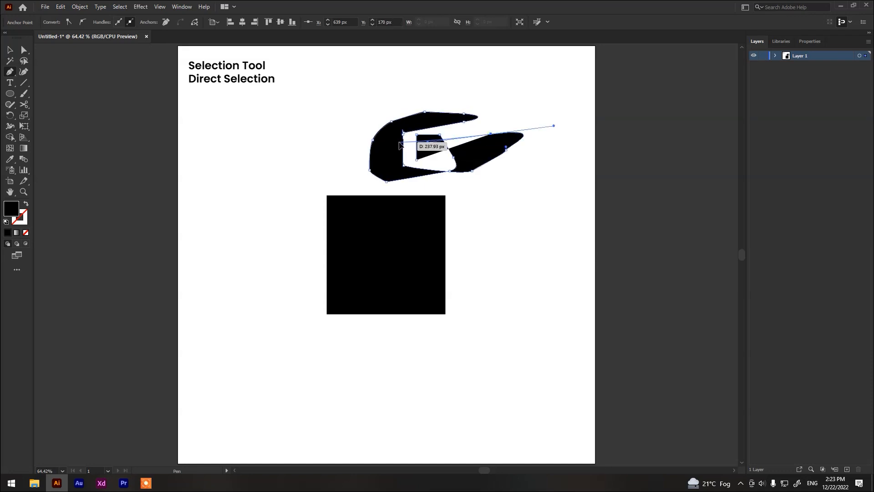
left_click_drag(382, 94, 451, 123)
left_click(487, 129)
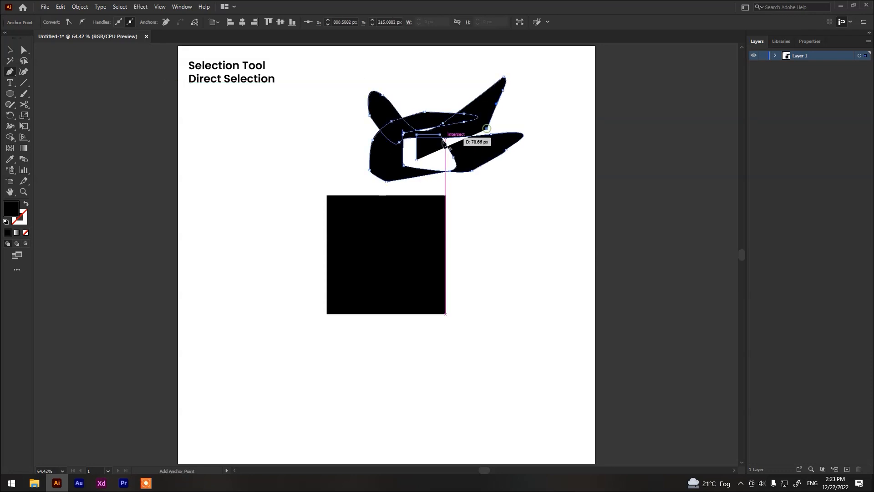
left_click(418, 161)
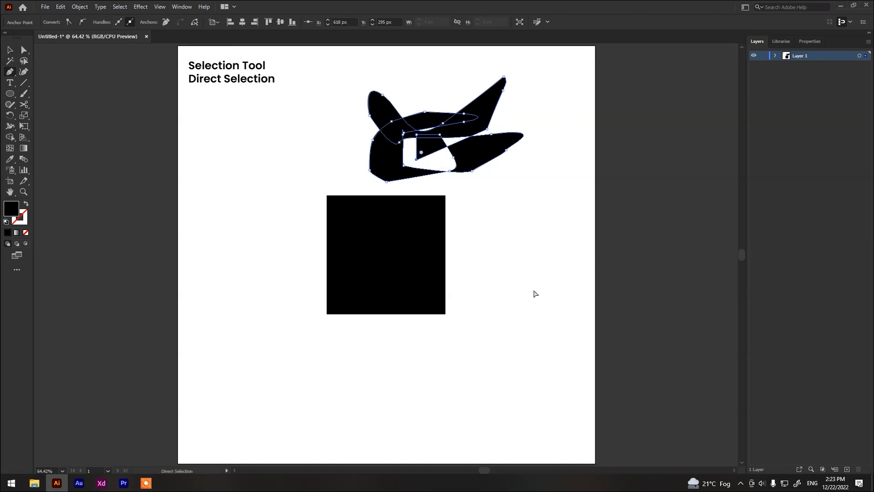
Undo all Pen tool segments of the irregular shape above the square.
key("ctrl+z")
key("ctrl+z")
key("ctrl+z")
key("ctrl+z")
key("ctrl+z")
key("ctrl+z")
key("ctrl+z")
key("ctrl+z")
key("ctrl+z")
key("ctrl+z")
key("ctrl+z")
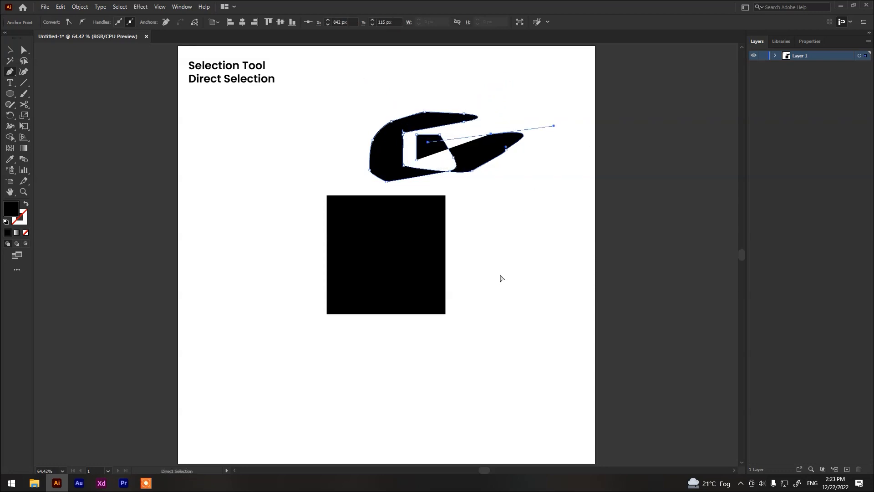
key("ctrl+z")
key("ctrl+z")
key("ctrl+z")
key("ctrl+z")
key("ctrl+z")
key("ctrl+z")
key("ctrl+z")
key("ctrl+z")
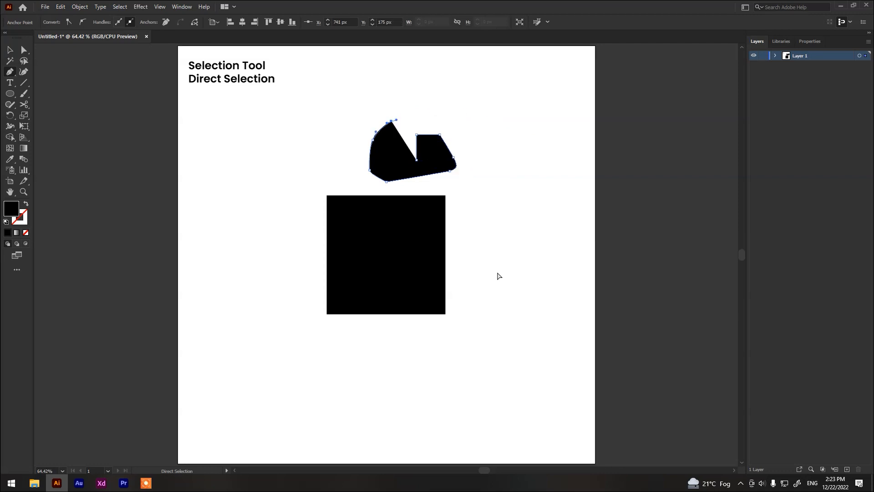
key("ctrl+z")
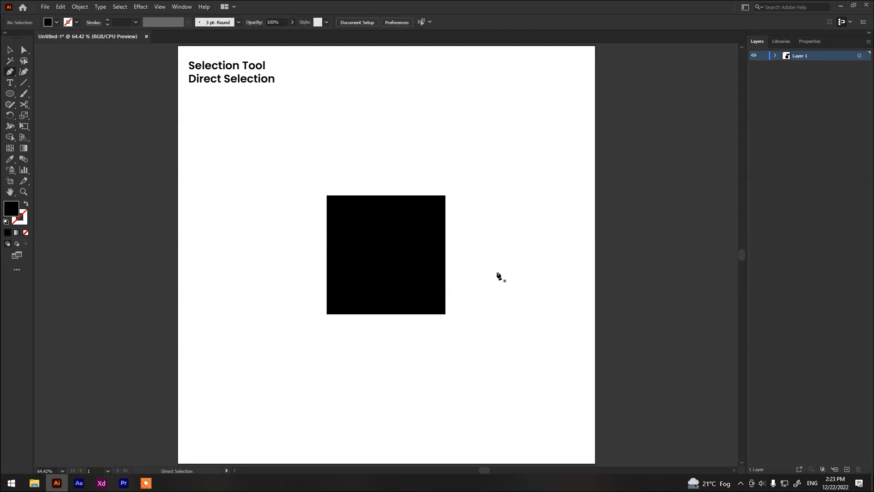
Draw a closed triangle beside the square with the Pen tool, its anchors at about X 860, Y 560; X 879, Y 567; and X 863, Y 585 px.
scroll(498, 291, "up", 3, "alt")
left_click_drag(472, 266, 240, 256)
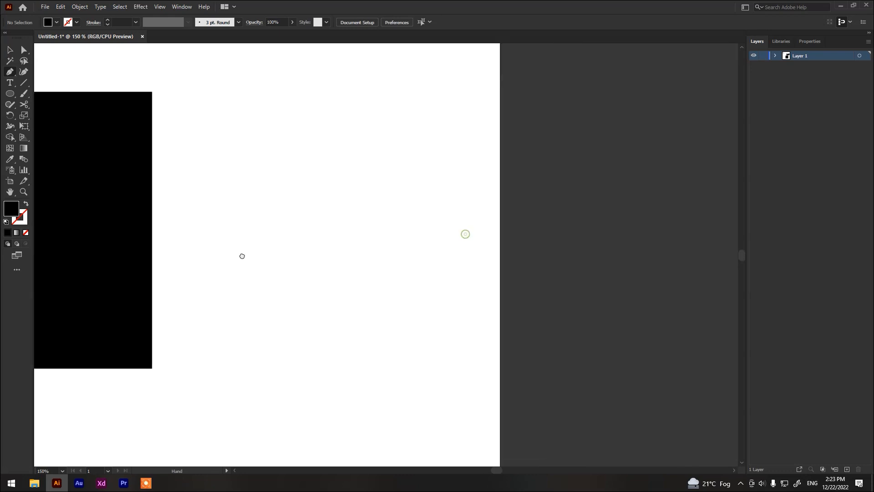
scroll(286, 262, "up", 4, "alt")
scroll(318, 260, "up", 1, "alt")
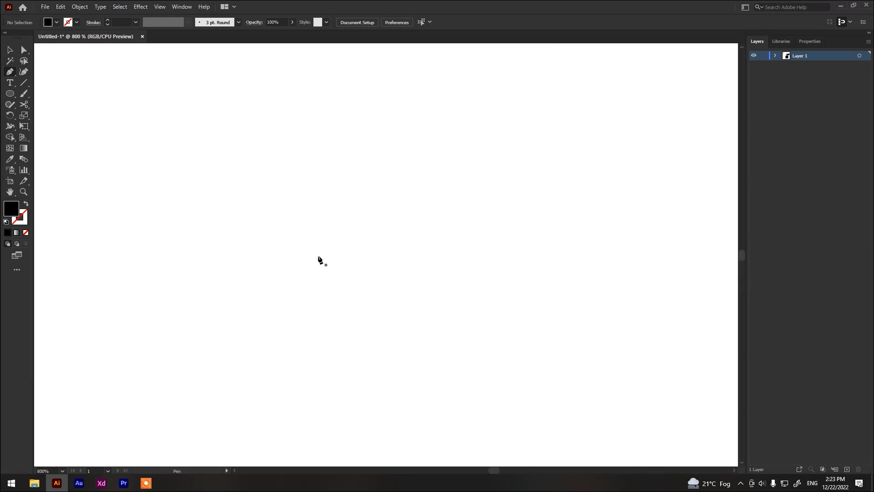
left_click(350, 211)
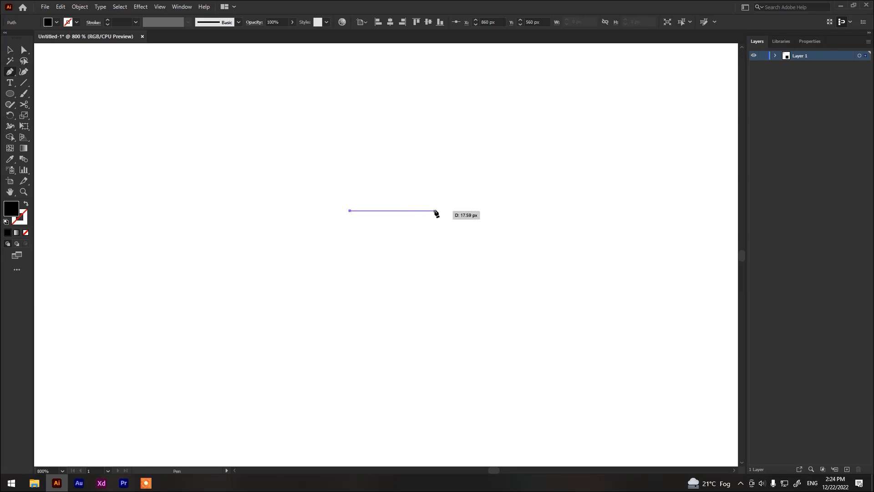
left_click(441, 244)
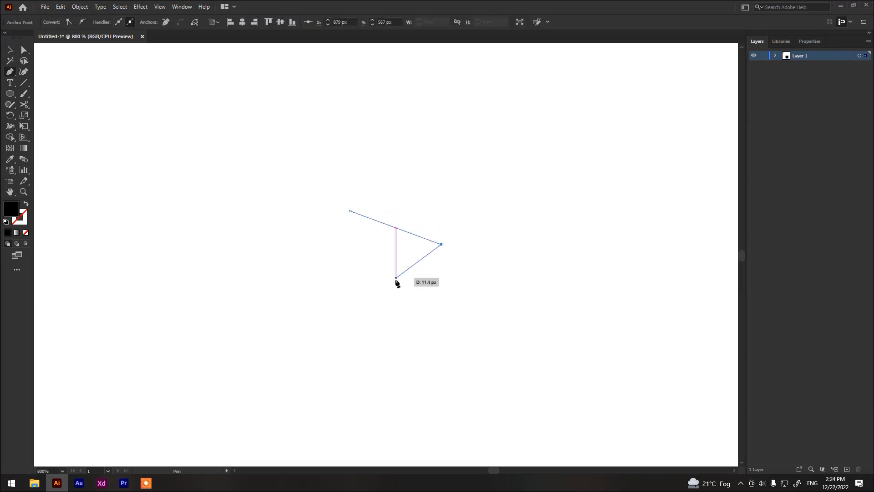
left_click(364, 331)
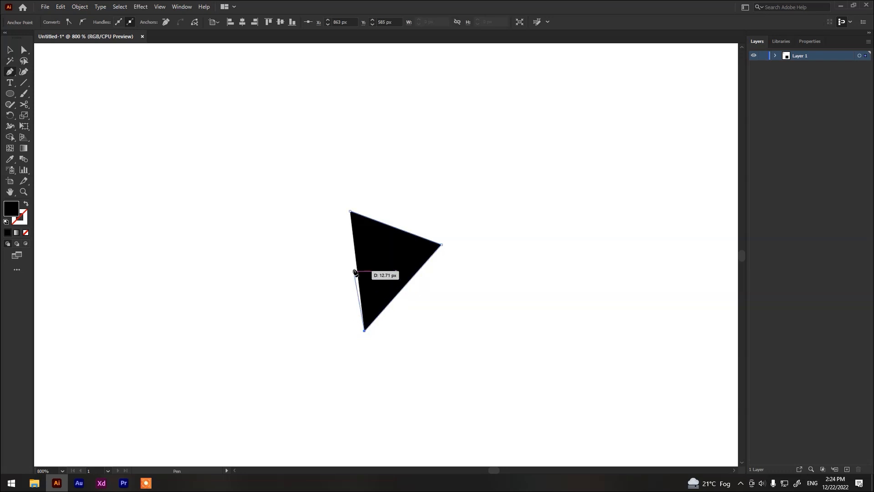
left_click(349, 211)
Draw a small closed four-sided shape with straight Pen tool segments to the upper left of the triangle.
left_click(244, 187)
left_click(283, 144)
left_click(316, 172)
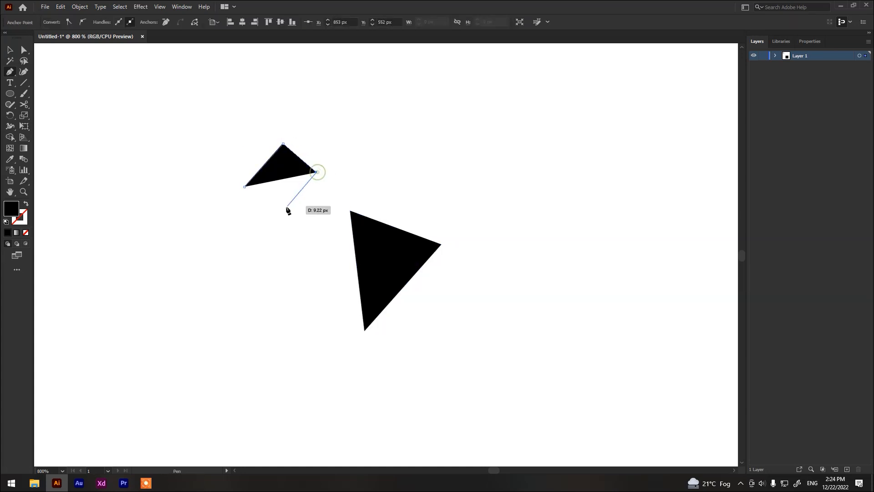
left_click(280, 210)
left_click(245, 186)
Draw a second closed four-sided shape with the Pen tool, just left of the first one.
left_click(172, 158)
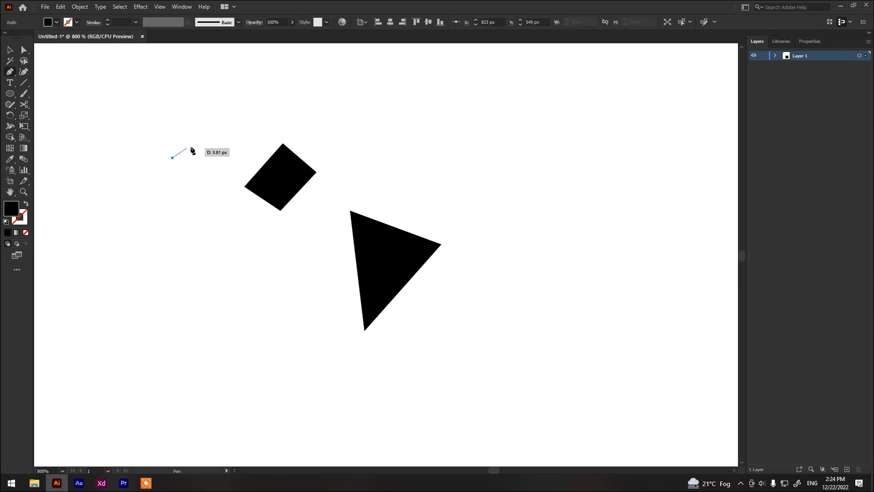
left_click(210, 123)
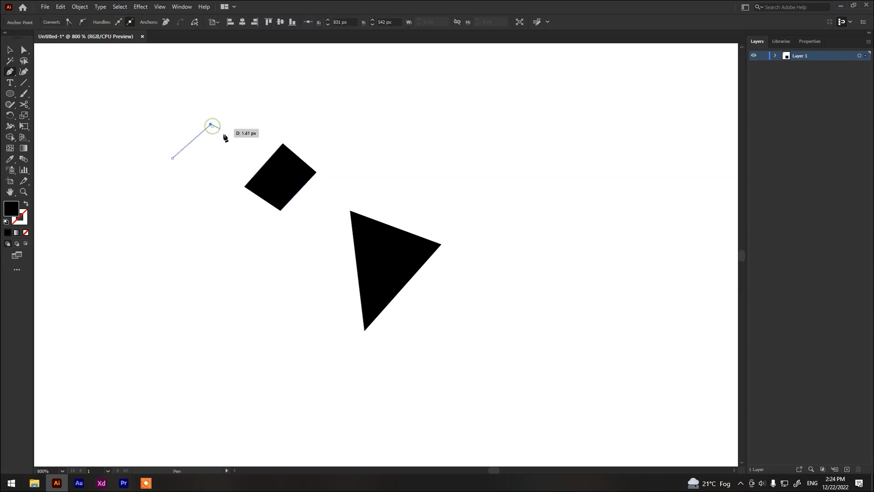
left_click(240, 162)
left_click(204, 189)
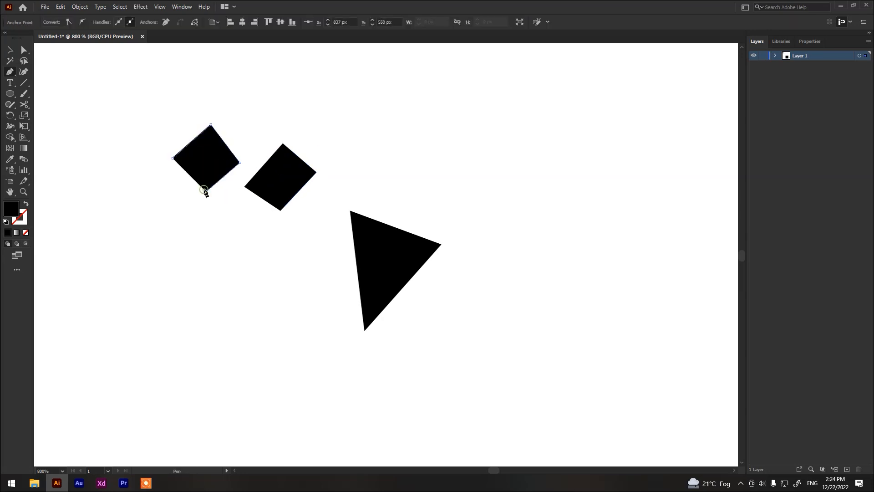
left_click(172, 158)
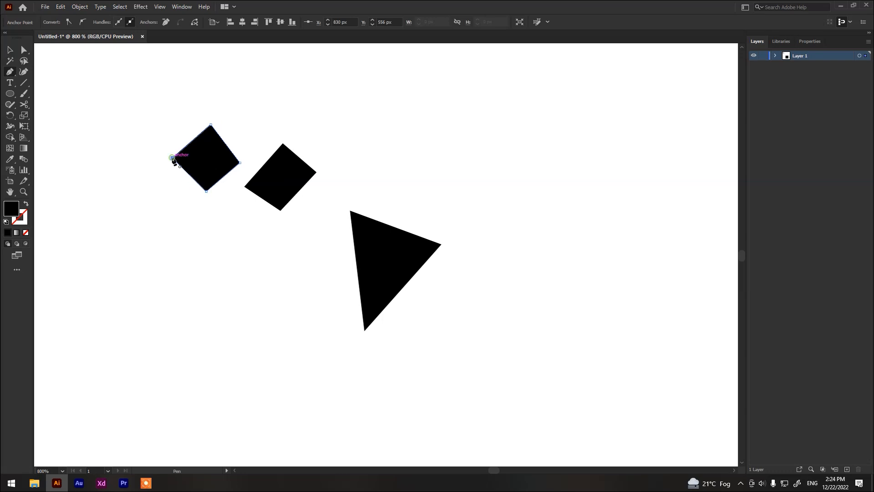
Draw a closed five-sided shape with a V notch in its top edge, about 13 px wide, below the four-sided shapes with the Pen tool.
left_click(182, 263)
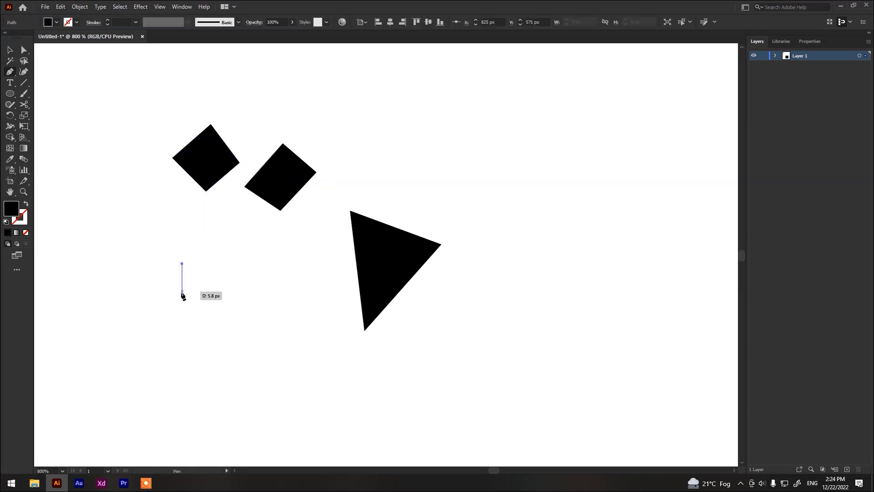
left_click(181, 315)
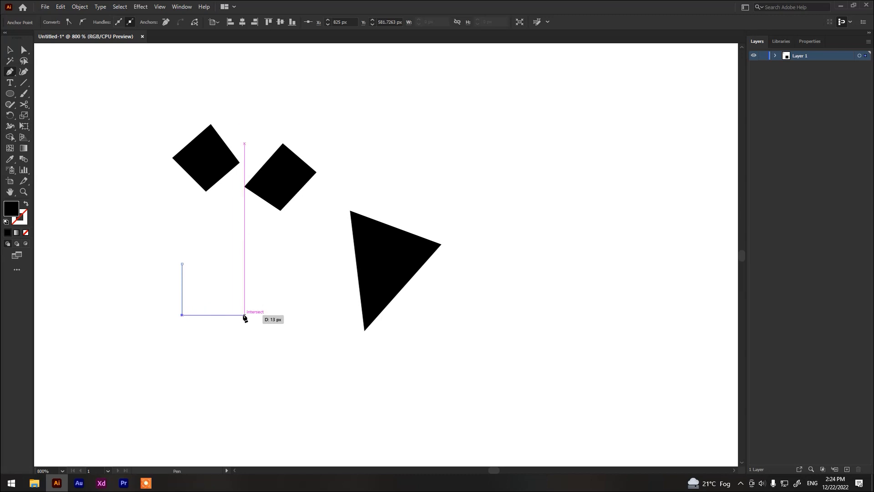
left_click(244, 314)
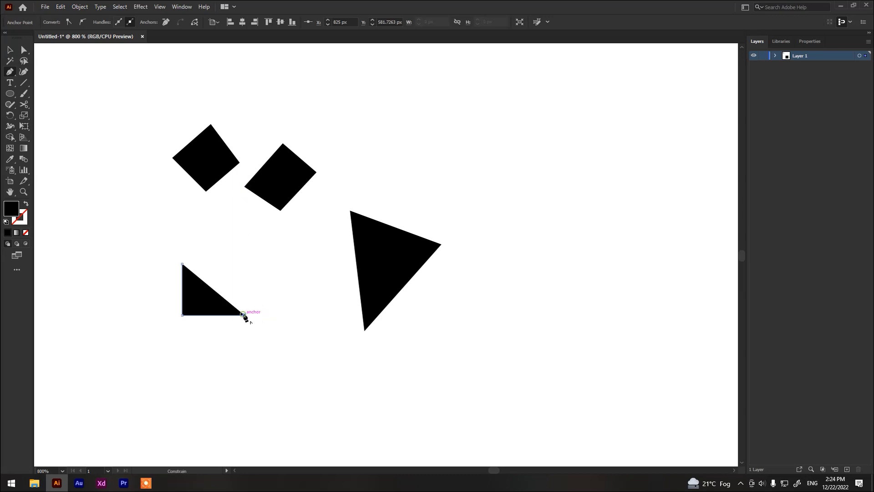
left_click(244, 264, "shift")
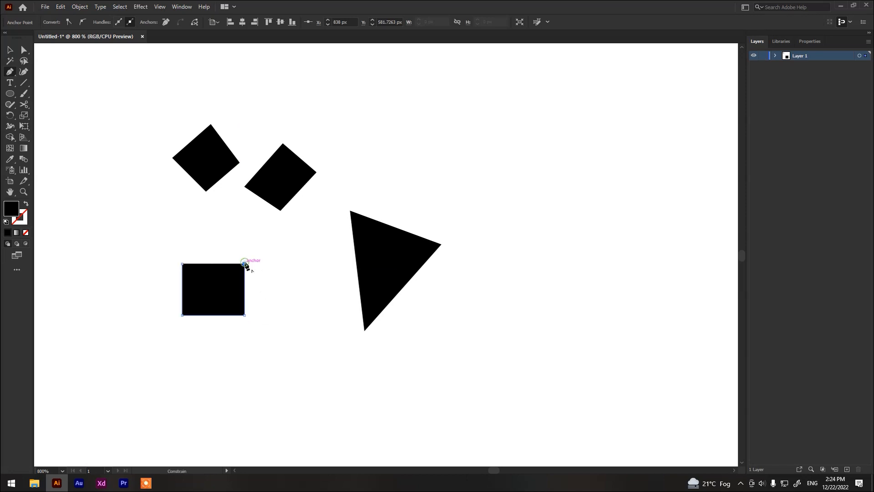
left_click(214, 293)
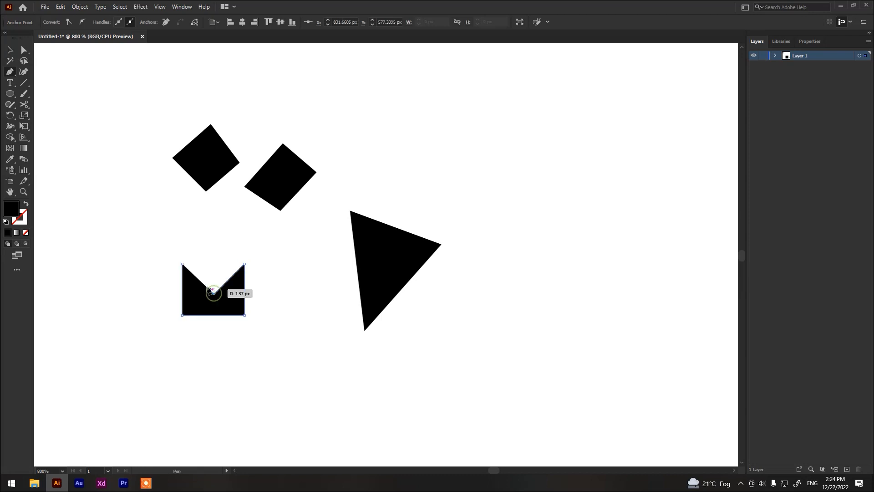
left_click(182, 264)
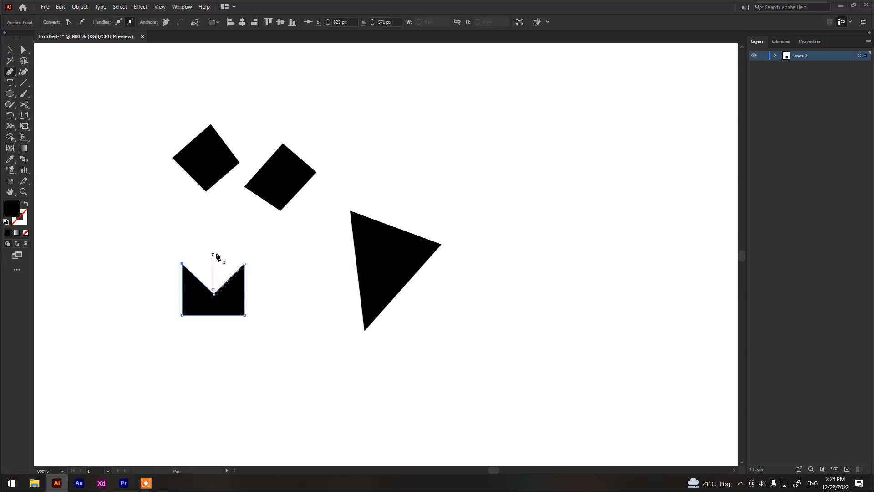
Select the triangle, both four-sided shapes and the notched shape together and delete them.
key("v")
left_click_drag(247, 272, 204, 354)
left_click_drag(136, 74, 494, 383)
key("Delete")
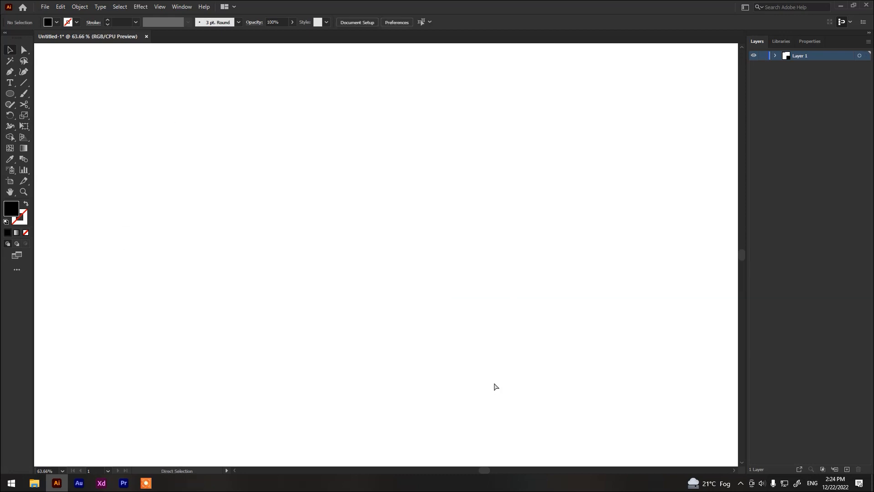
Add the line "Pen Tool" under "Direct Selection" in the text list and deselect the text.
key("ctrl+0")
key("t")
left_click(276, 82)
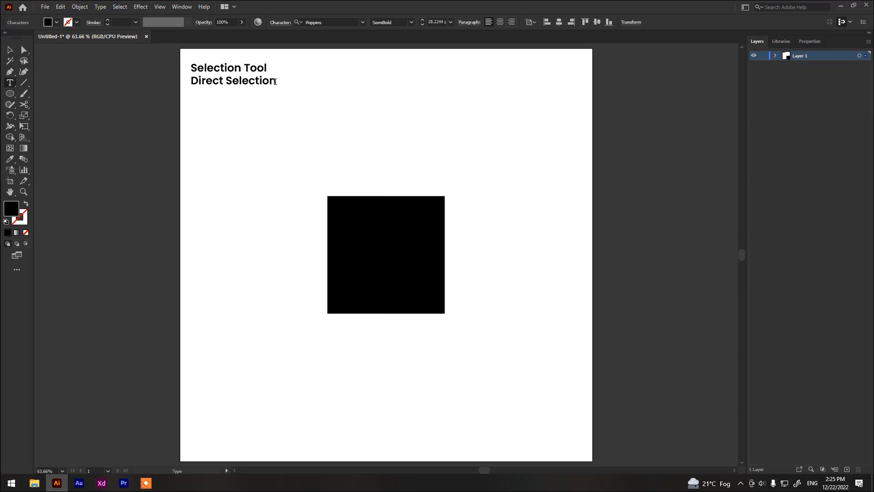
type("en Too")
key("Escape")
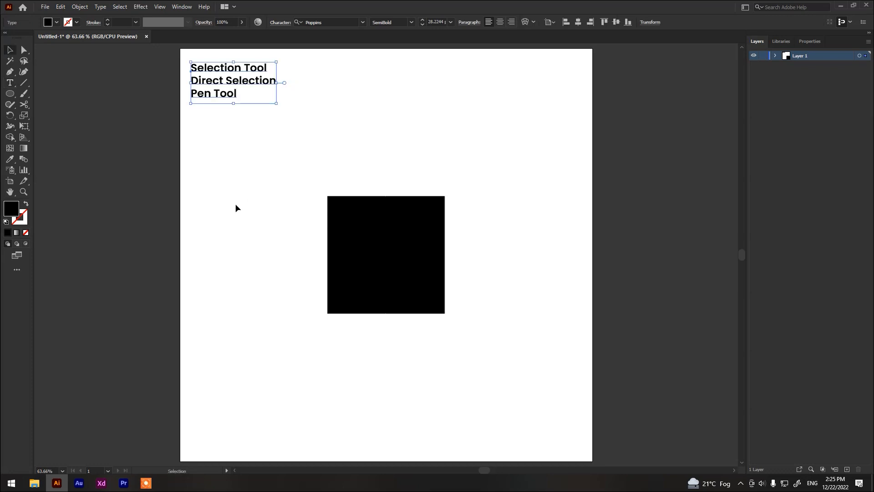
left_click(235, 203)
Draw a small rectangle about 138 x 124 px above the large square with the Pen tool, from X 310, Y 211 px.
left_click(9, 71)
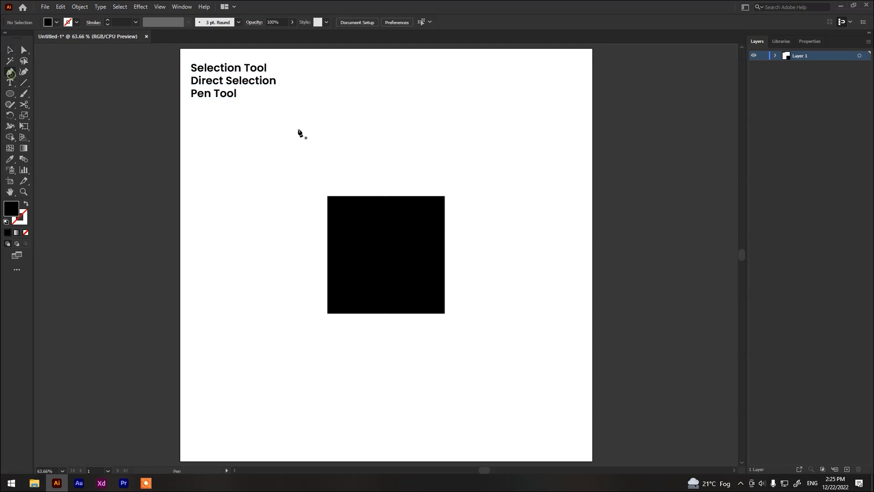
left_click(298, 129)
left_click(351, 129)
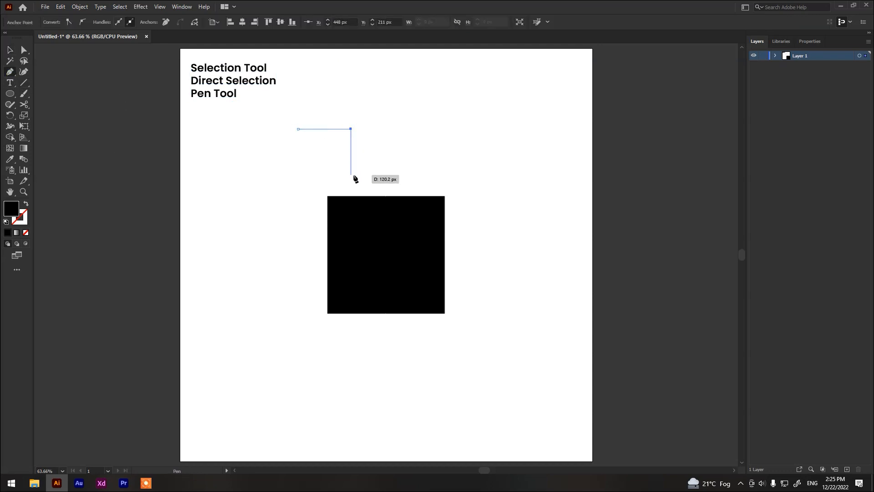
left_click(351, 176)
left_click(297, 176)
left_click(298, 129)
key("ctrl+z")
key("ctrl+z")
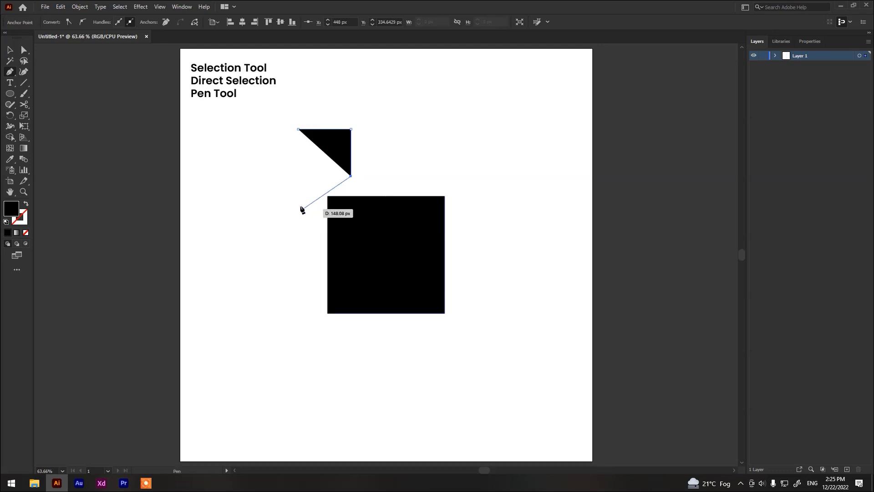
left_click(298, 176)
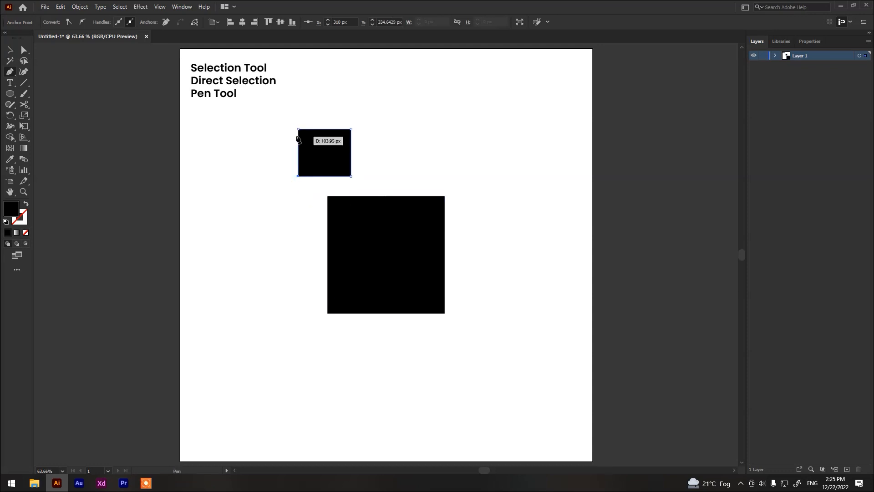
key("v")
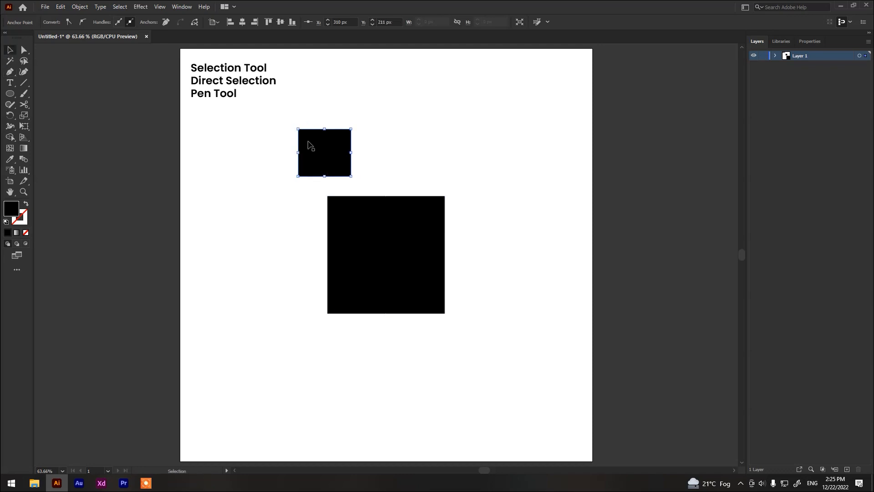
Examine the anchor point tools grouped with the Pen tool and their shortcuts.
left_click(306, 138)
left_click(426, 262)
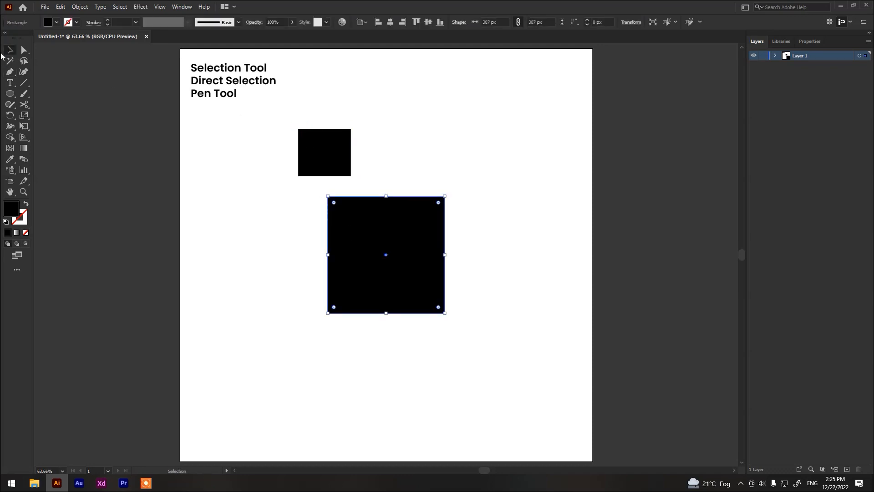
left_click(7, 74)
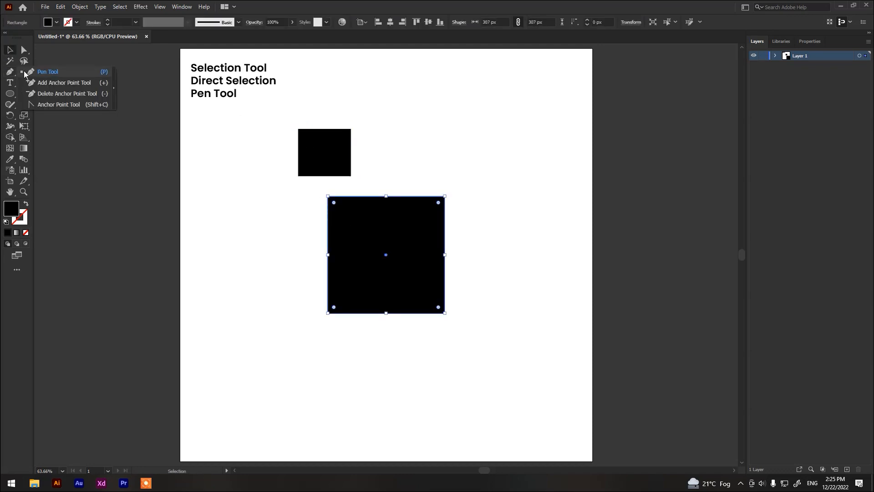
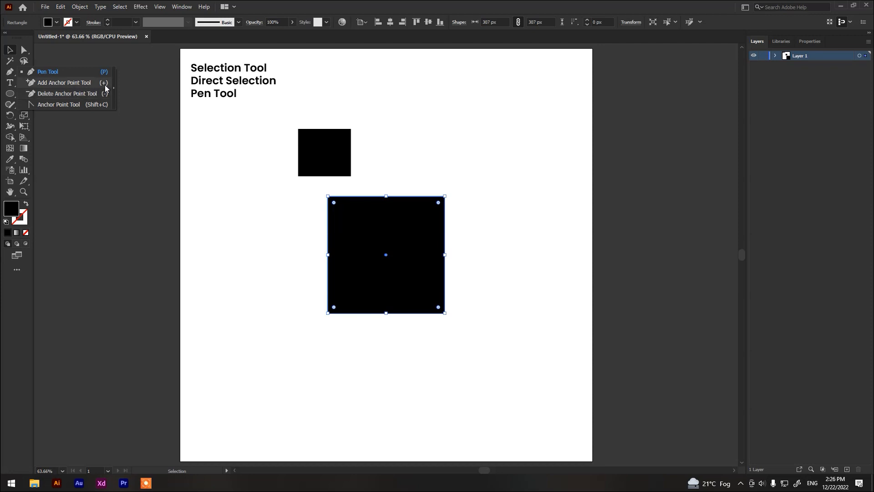
left_click(299, 122)
key("super")
key("super")
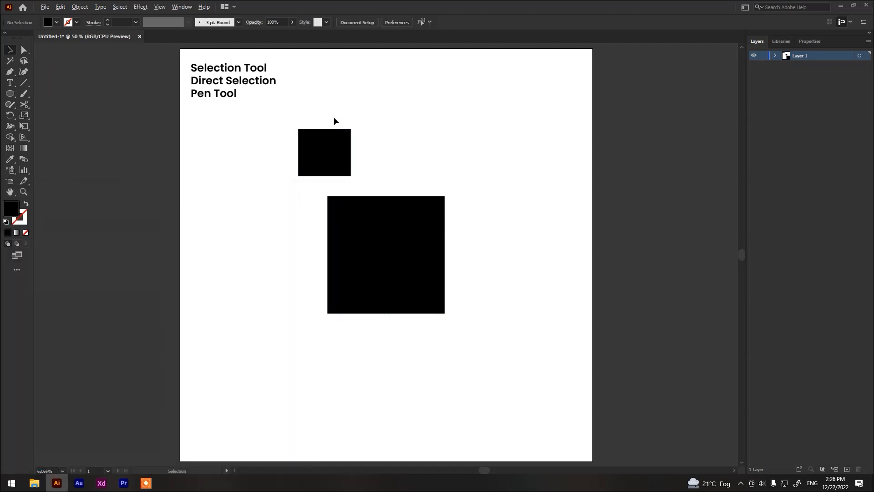
Add an anchor point at the midpoint of each of the small rectangle's four sides with the Add Anchor Point tool.
scroll(333, 115, "up", 4)
scroll(317, 129, "up", 3)
left_click(311, 213)
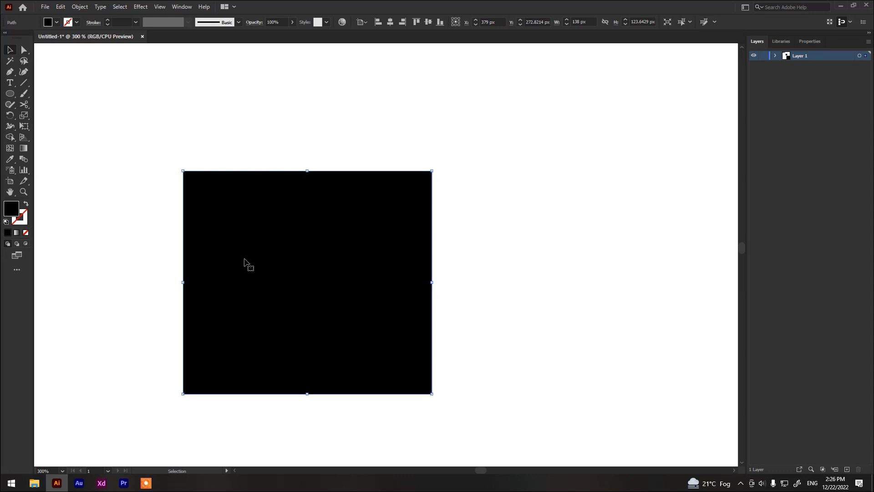
left_click(10, 72)
left_click(55, 82)
left_click(10, 72)
left_click(50, 73)
left_click(10, 71)
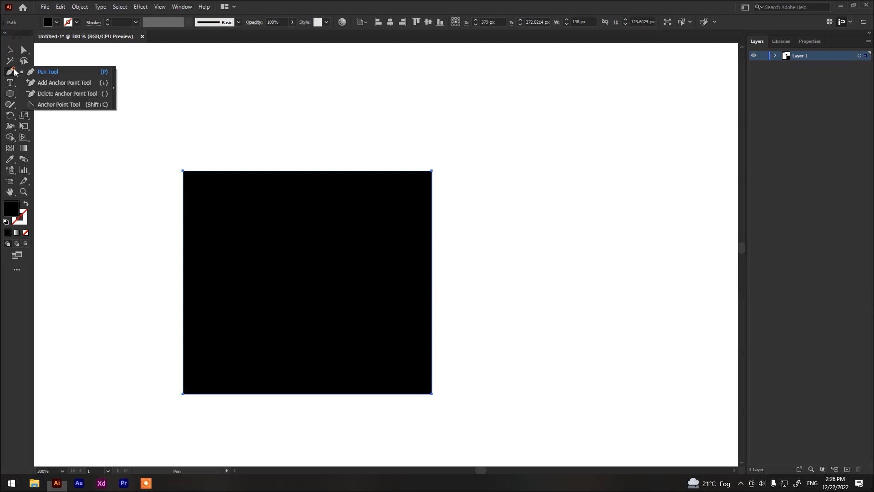
left_click(42, 83)
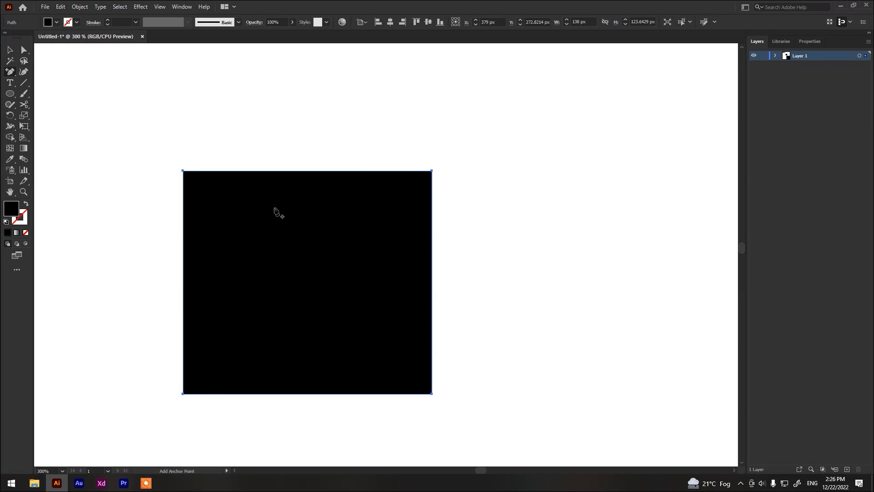
left_click(307, 172)
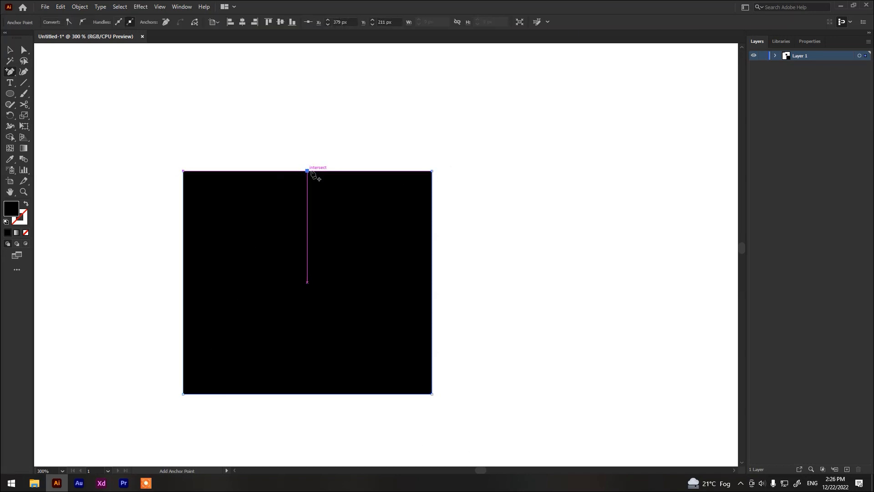
left_click(432, 283)
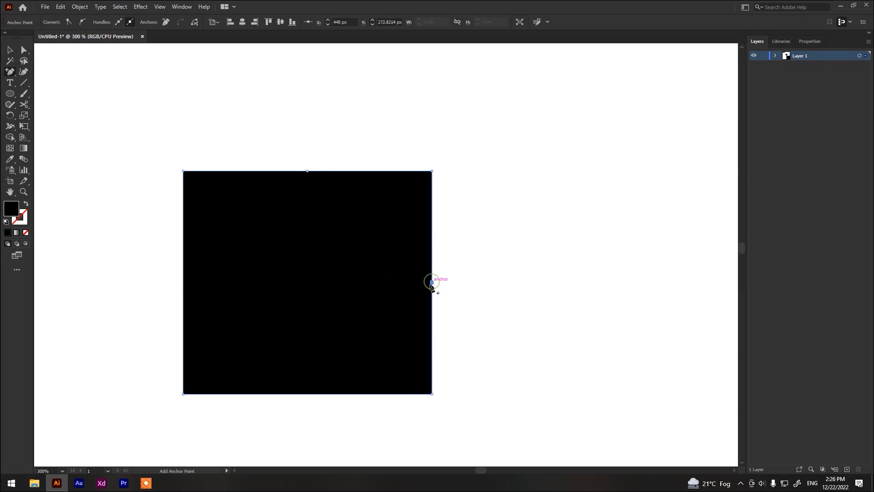
left_click(309, 395)
left_click(183, 282)
Move the rectangle's left midpoint anchor to its centre at X 379 px with the Direct Selection tool and deselect.
left_click(25, 50)
left_click(322, 241)
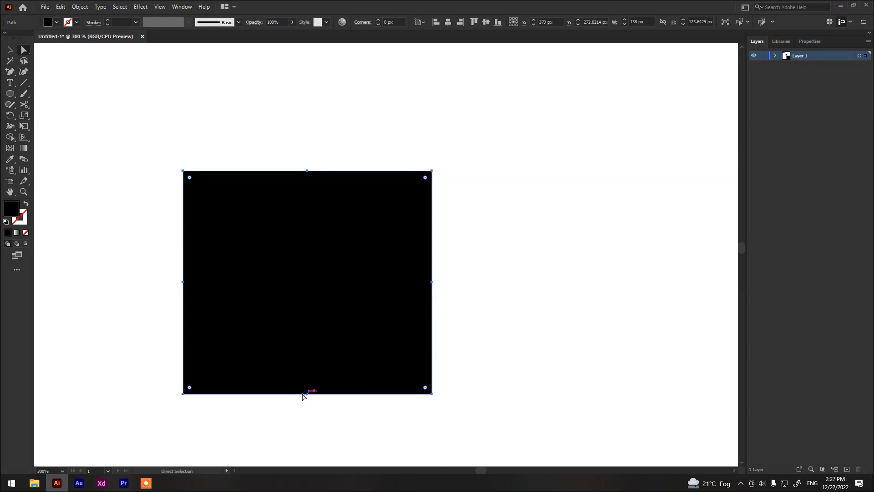
left_click(183, 282)
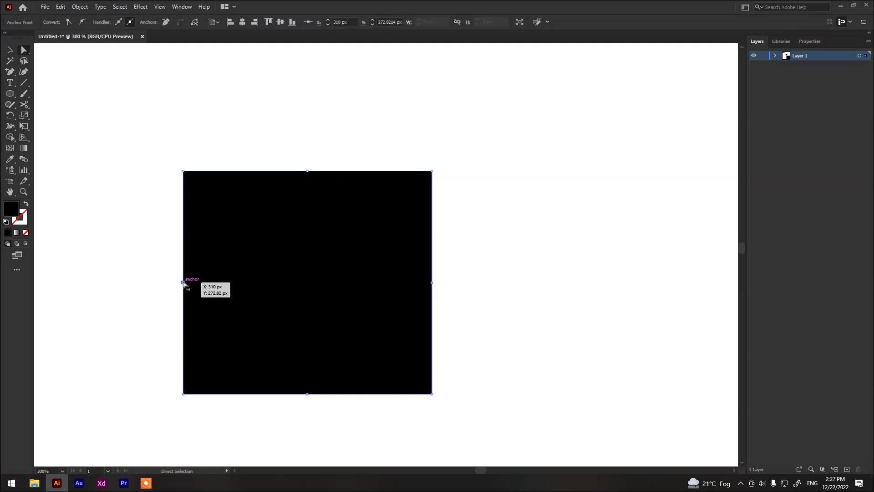
left_click_drag(183, 283, 309, 292)
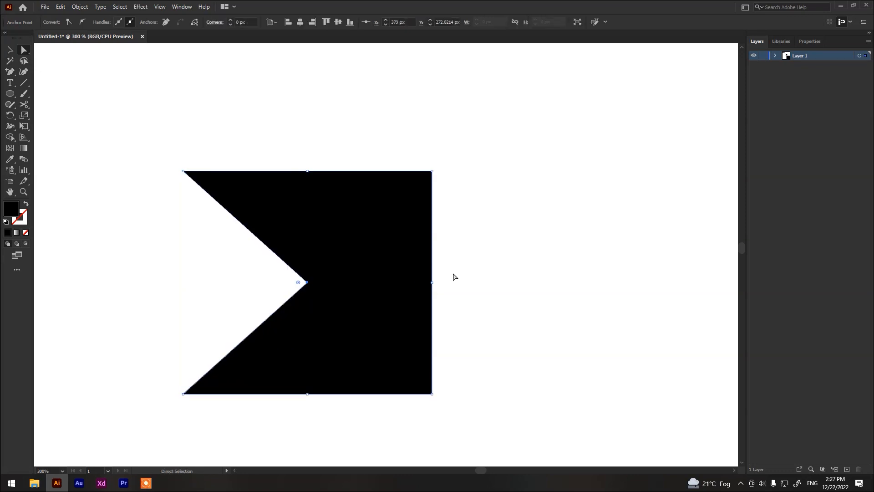
key("ctrl+shift+a")
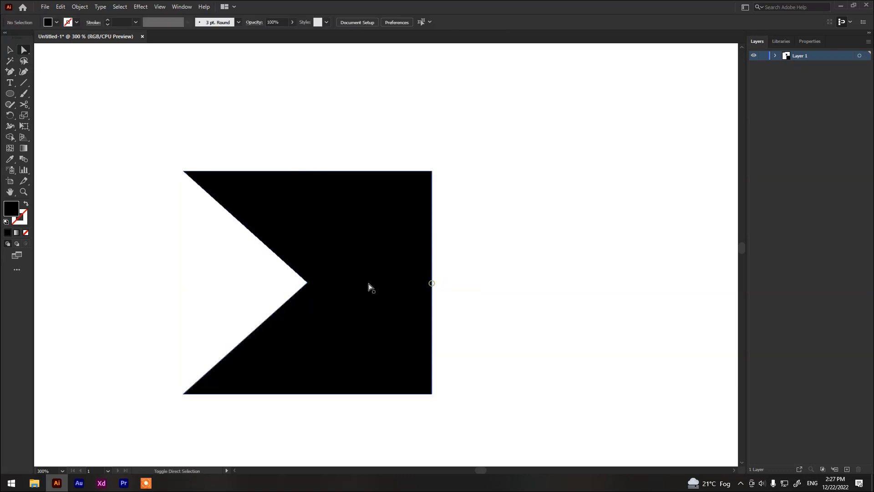
Move the right midpoint anchor to the centre and pull the top and bottom midpoint anchors inward to form an X shape.
left_click_drag(441, 272, 312, 288)
left_click_drag(318, 154, 309, 258)
left_click_drag(335, 412, 284, 352)
left_click_drag(308, 393, 308, 306)
left_click(310, 408)
left_click(305, 395)
left_click(380, 259)
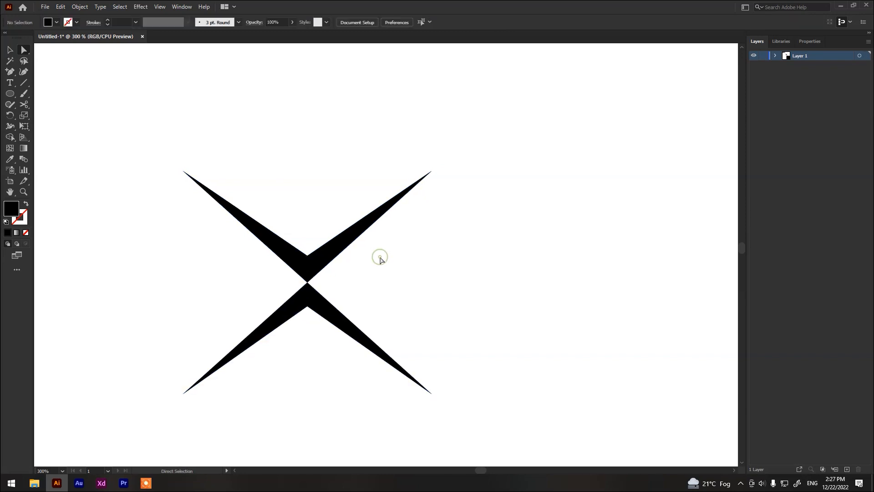
Try moving the whole X shape with the Selection tool, and undo the move.
key("v")
left_click_drag(386, 162, 217, 444)
left_click_drag(345, 238, 387, 212)
key("ctrl+z")
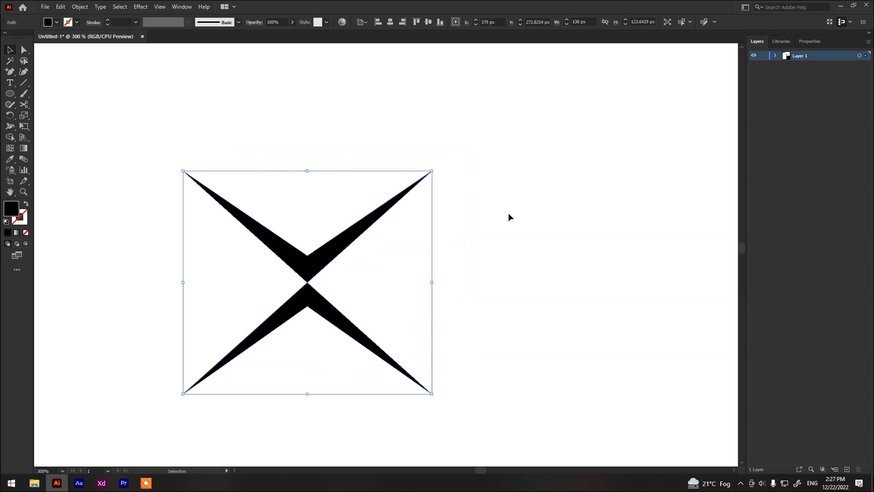
Undo the midpoint anchor moves back to the plain rectangle and deselect it.
key("ctrl+z")
key("ctrl+z")
key("ctrl+z")
key("ctrl+z")
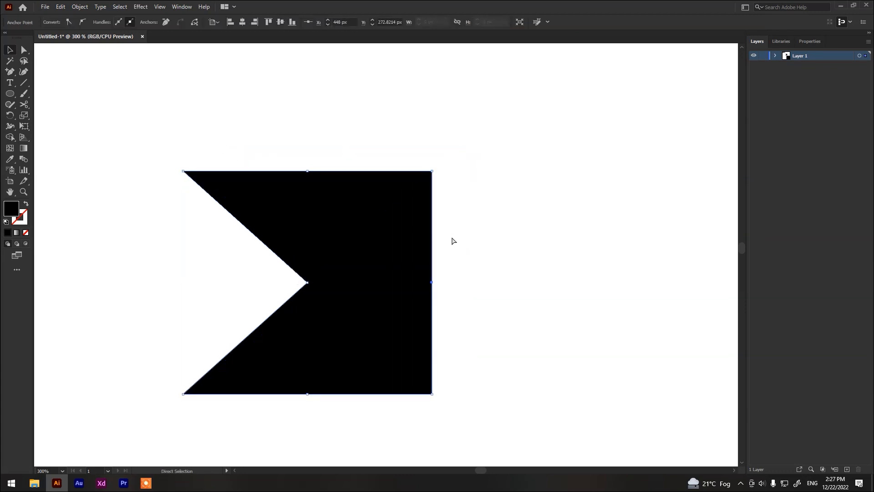
left_click(490, 164)
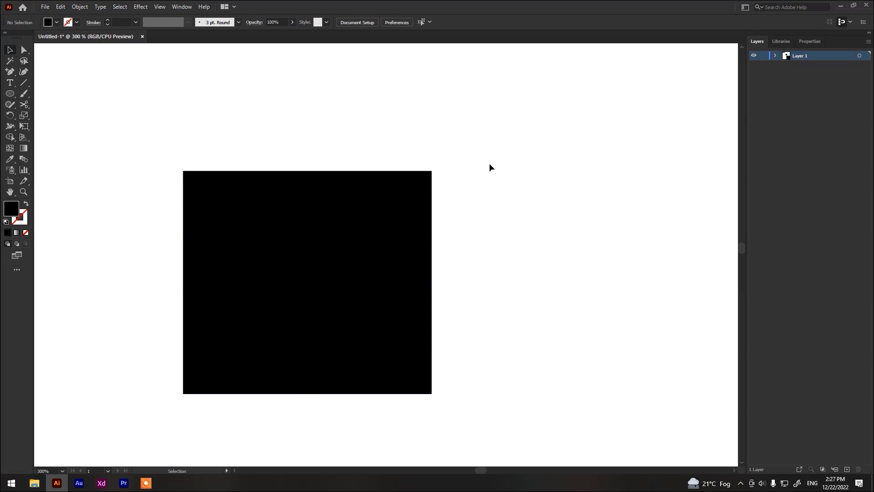
Redo the midpoint anchor moves that turn the rectangle into the X shape, and deselect it.
key("ctrl")
key("ctrl+shift+z")
key("ctrl+shift+z")
key("ctrl+shift+z")
key("ctrl+shift+z")
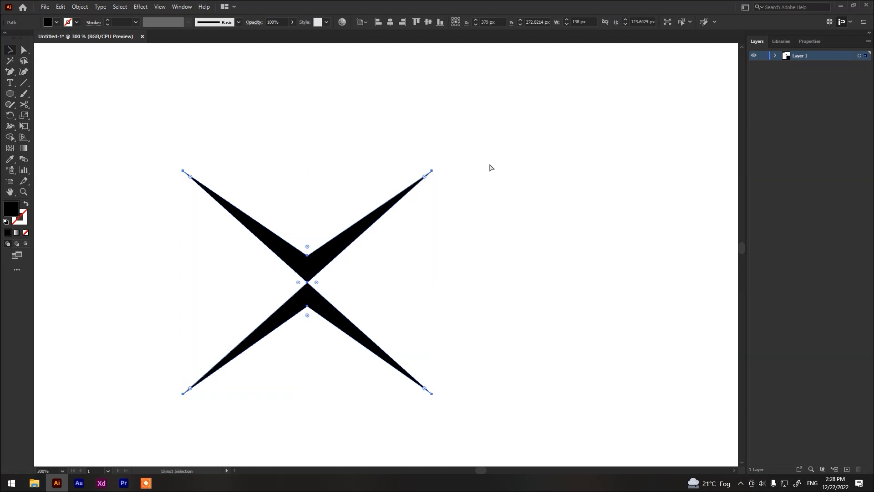
key("ctrl+0")
left_click(489, 164)
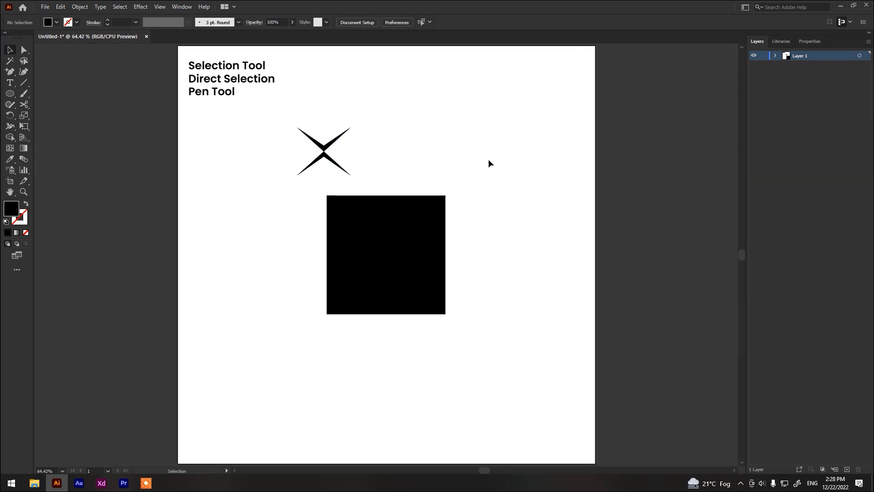
Move the X shape to about X 418, Y 278 px, above the large square.
left_click_drag(358, 113, 291, 196)
left_click_drag(399, 108, 319, 146)
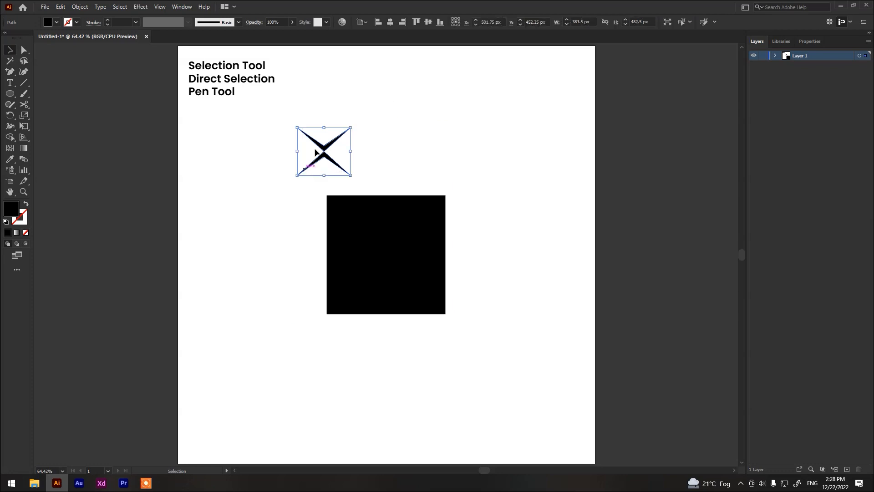
left_click(346, 131)
left_click_drag(293, 127, 340, 156)
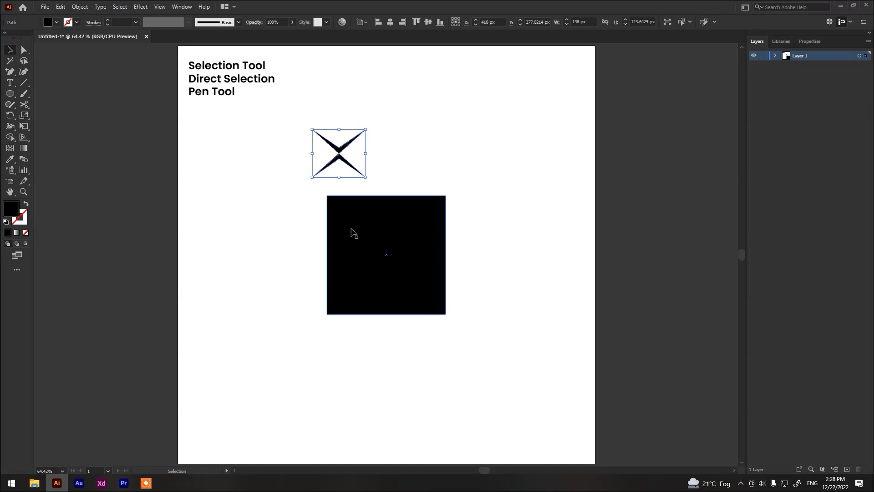
Show the Color panel, dock it beside the Layers panel and collapse it to icons.
left_click(19, 222)
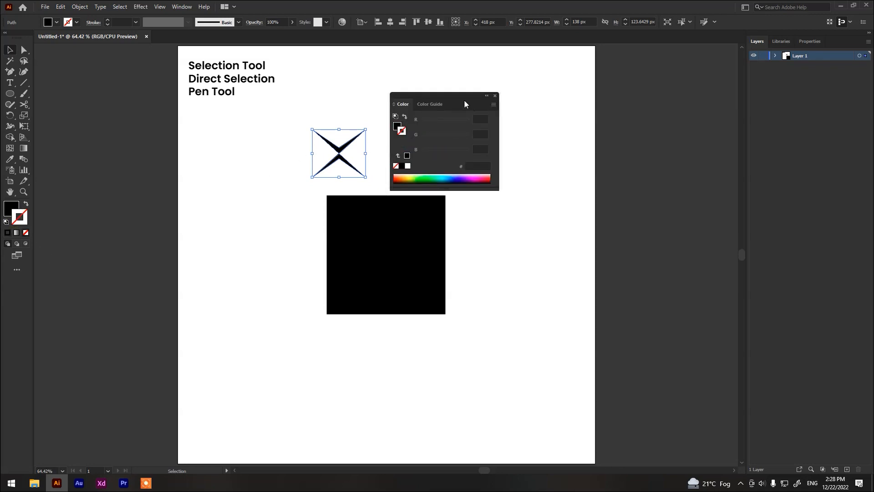
left_click_drag(450, 96, 473, 184)
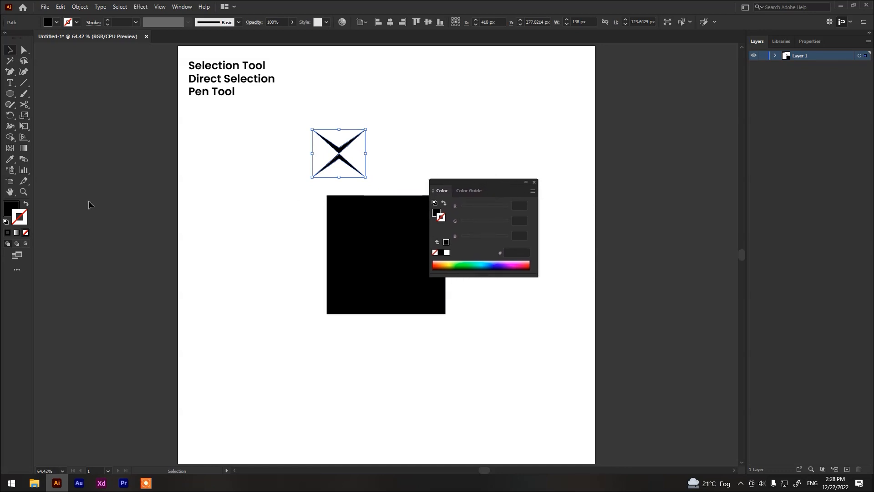
left_click(9, 208)
left_click(6, 210)
left_click_drag(497, 182, 742, 60)
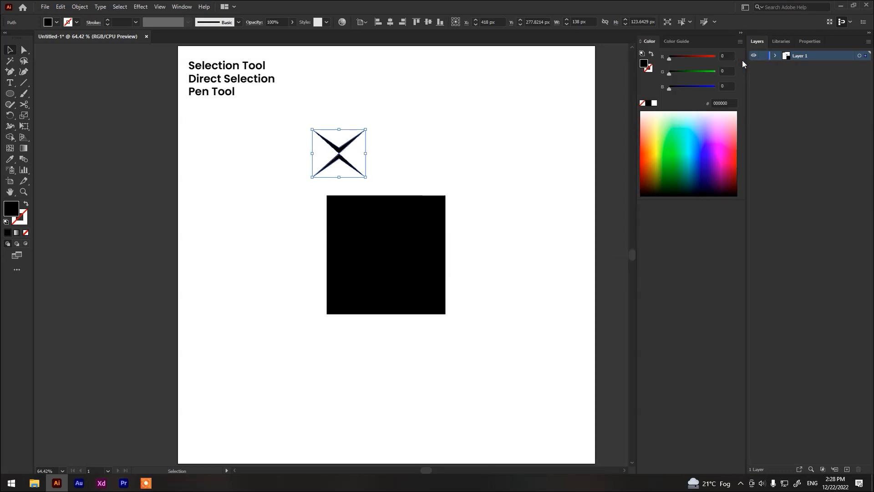
left_click(740, 34)
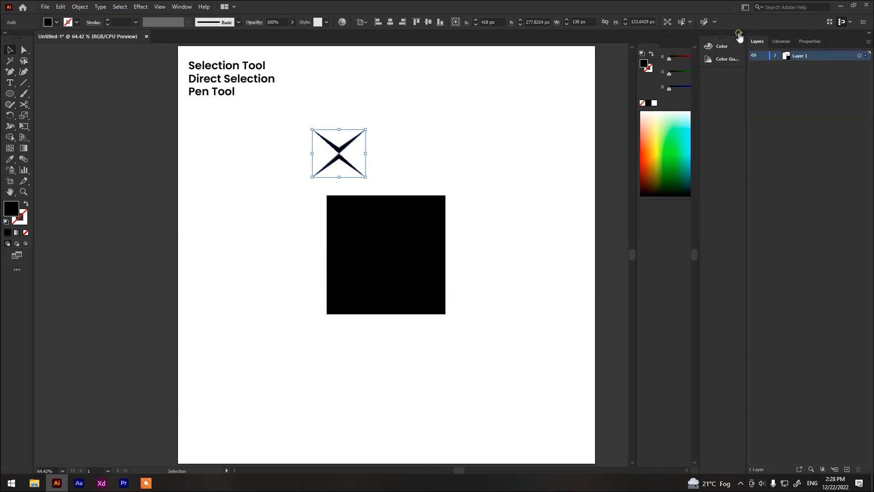
left_click(717, 48)
left_click(712, 44)
left_click(711, 44)
left_click(712, 44)
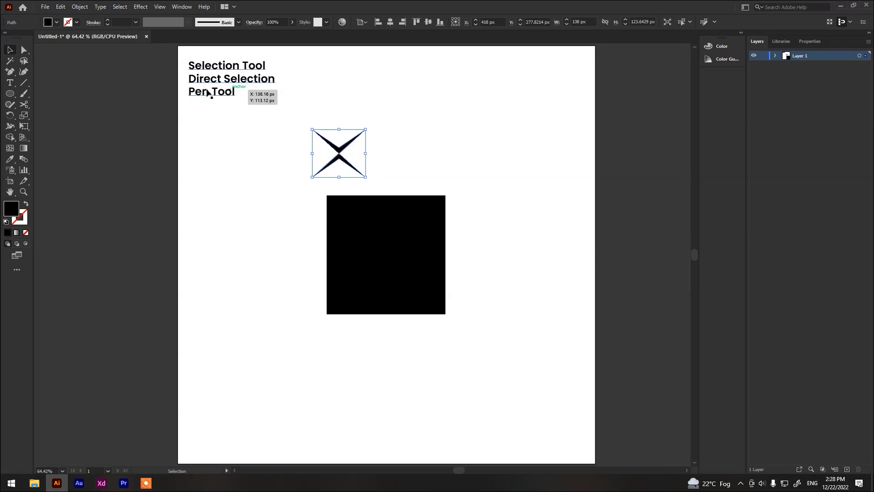
Add the line "Add Anchor Point" below "Pen Tool" in the text list.
left_click(231, 94)
left_click(235, 94)
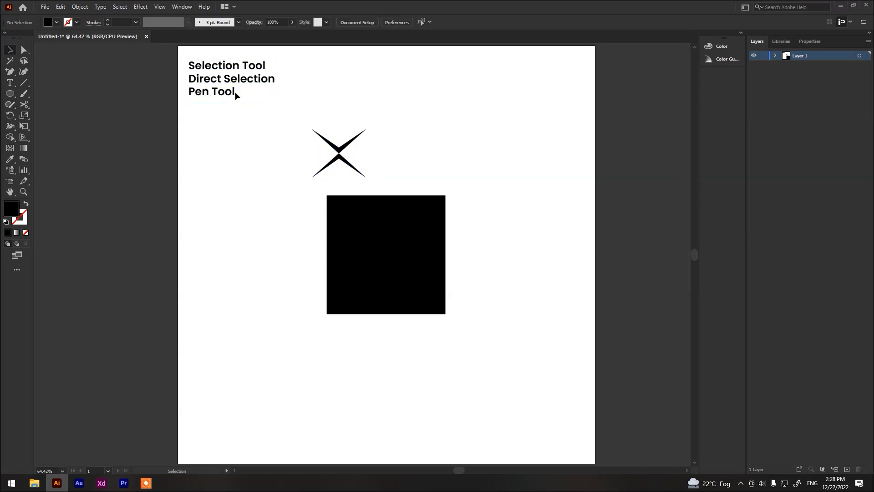
left_click(235, 95)
left_click_drag(9, 71, 39, 88)
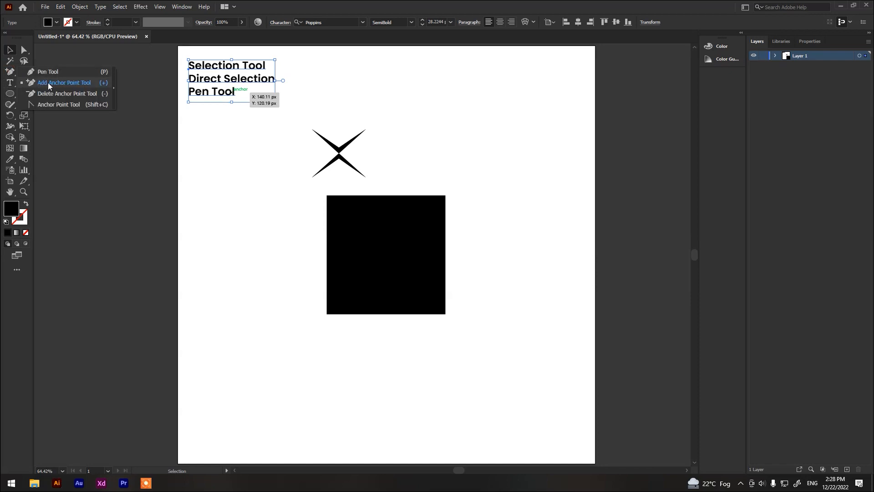
left_click(236, 96)
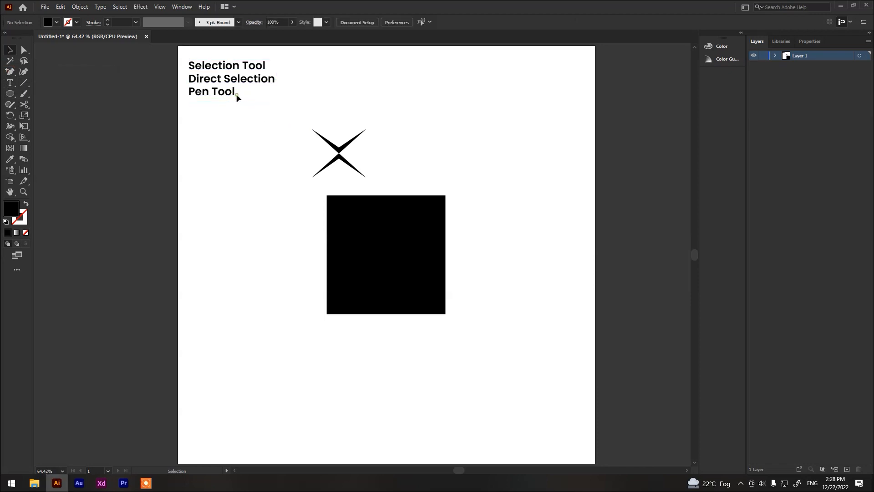
double_click(235, 92)
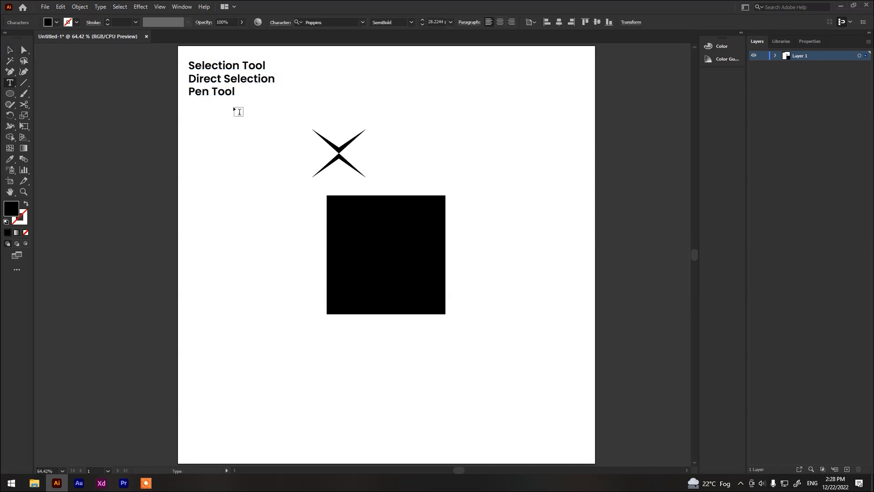
type("Add Anchor Point ")
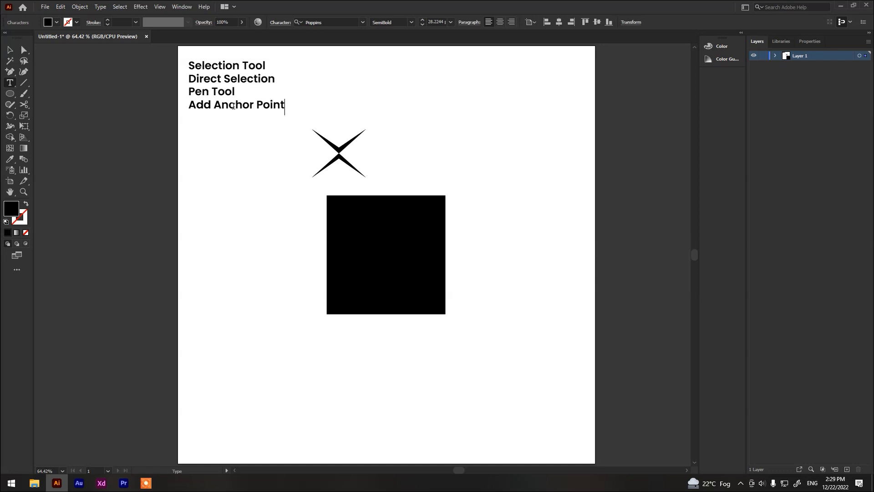
Add the line "Delete Anchor Point" at the end of the text list and deselect the text.
type("Deletre")
key("BackSpace")
type("Ancho")
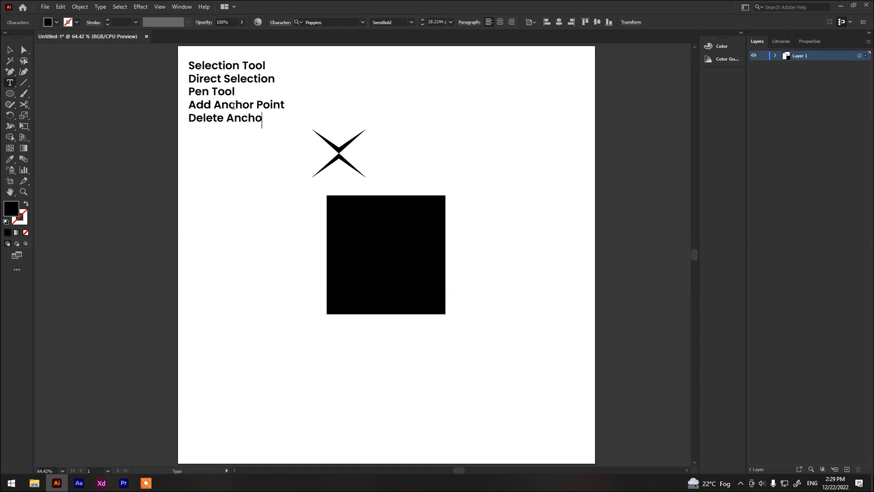
type("r Poiun")
key("BackSpace")
key("Escape")
left_click(249, 197)
scroll(369, 142, "up", 1)
left_click_drag(261, 185, 296, 266)
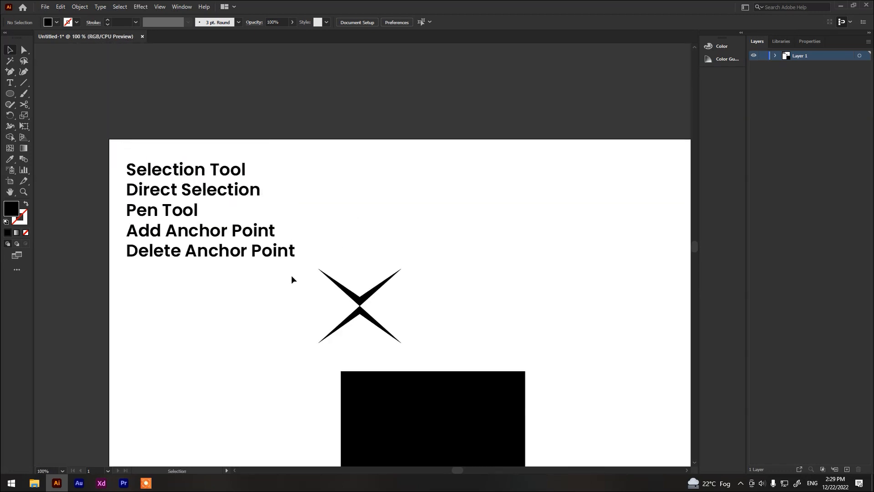
left_click_drag(193, 270, 193, 182)
left_click_drag(12, 77, 50, 93)
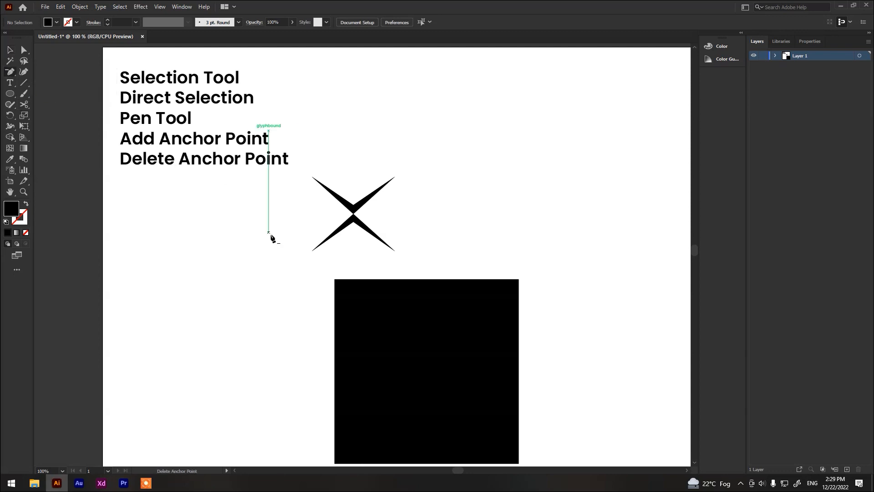
scroll(371, 249, "up", 5)
key("b")
key("alt+v")
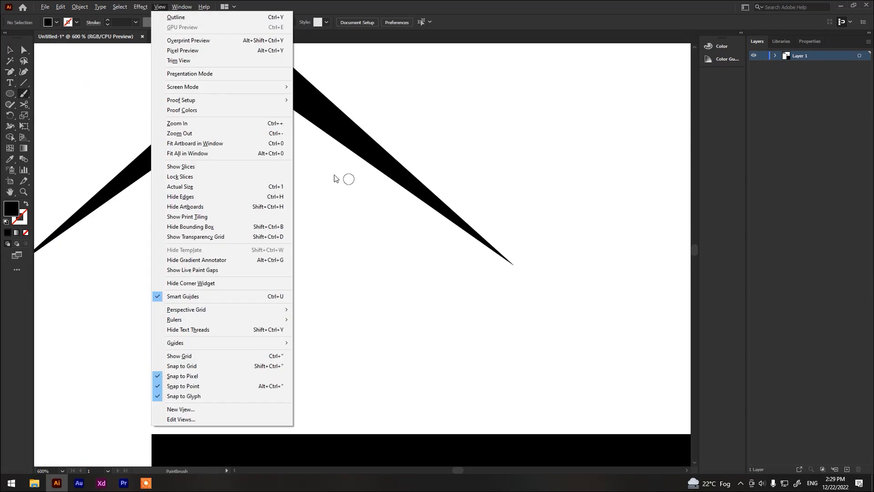
left_click(339, 226)
key("ctrl+z")
key("v")
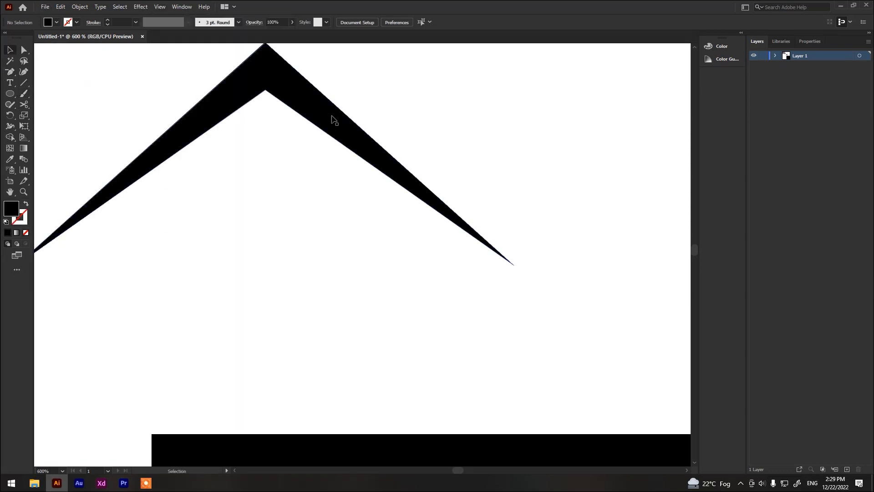
Remove the X shape's upper-left and lower-right tip anchors with the Delete Anchor Point tool, and deselect the shape.
scroll(332, 119, "up", 5)
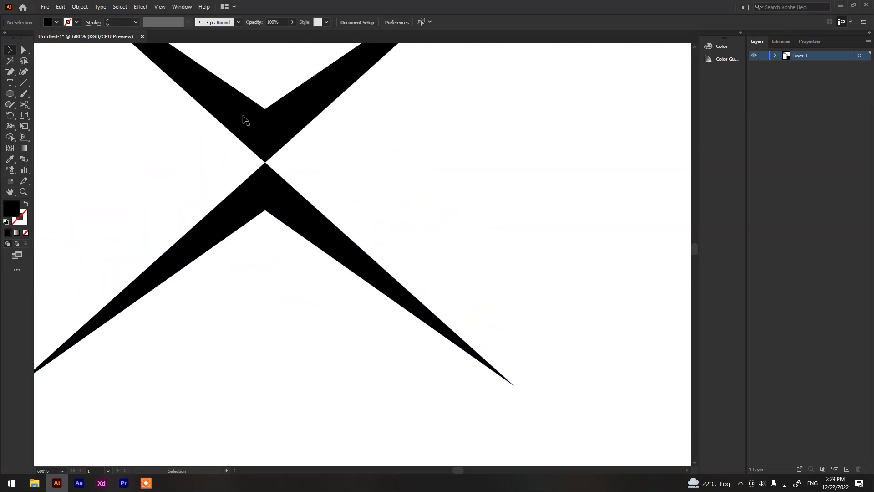
left_click_drag(273, 181, 352, 320)
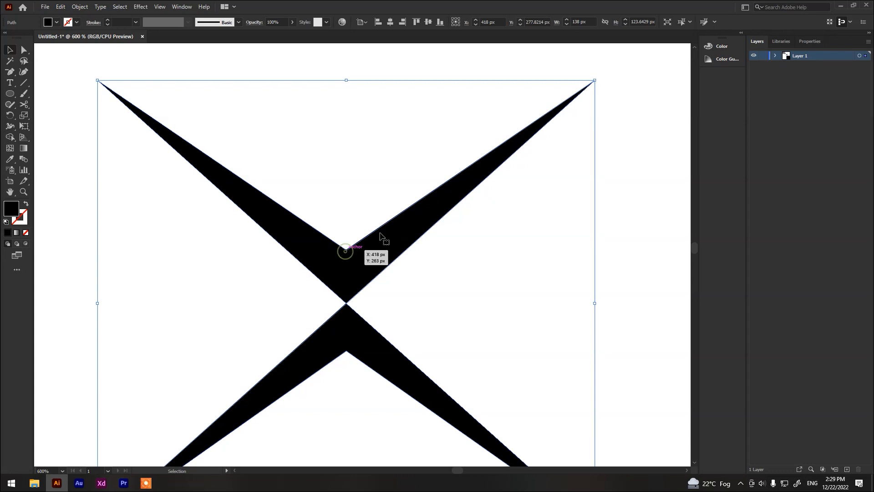
key("minus")
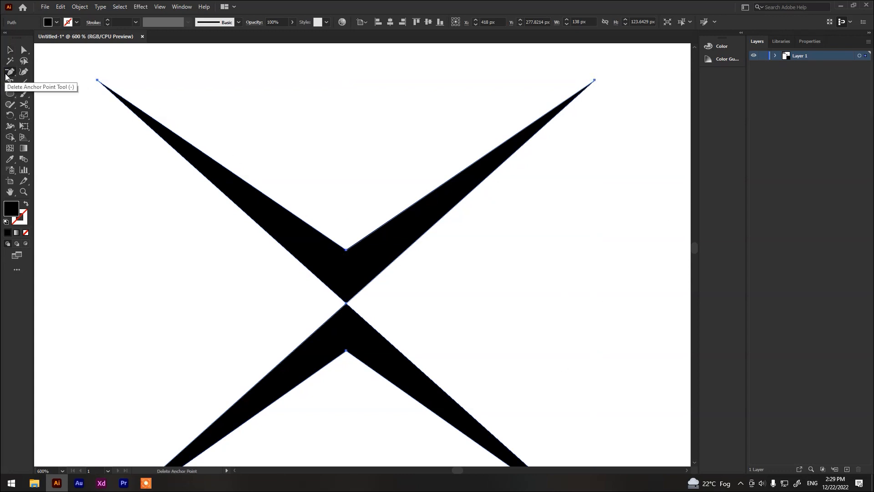
scroll(223, 177, "down", 1)
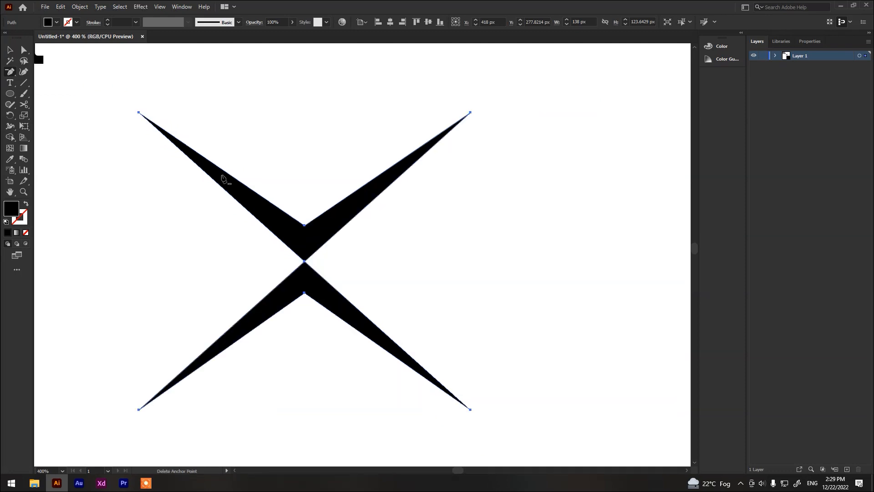
left_click(138, 113)
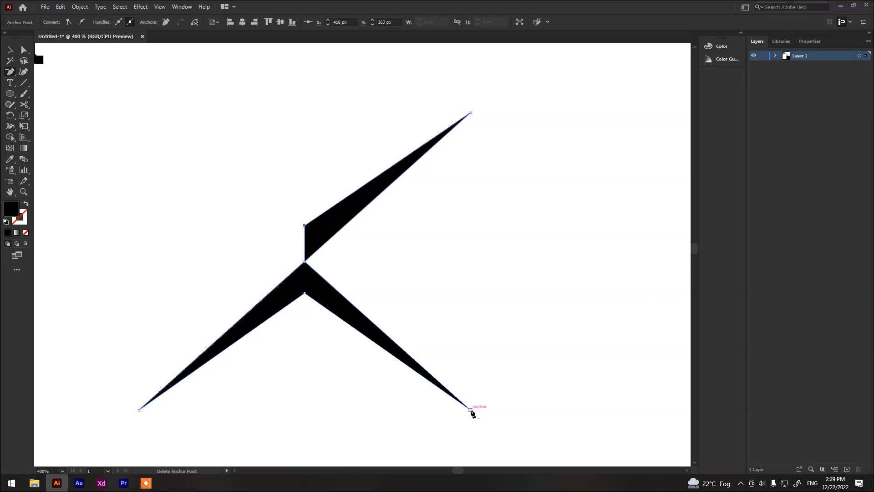
left_click(471, 409)
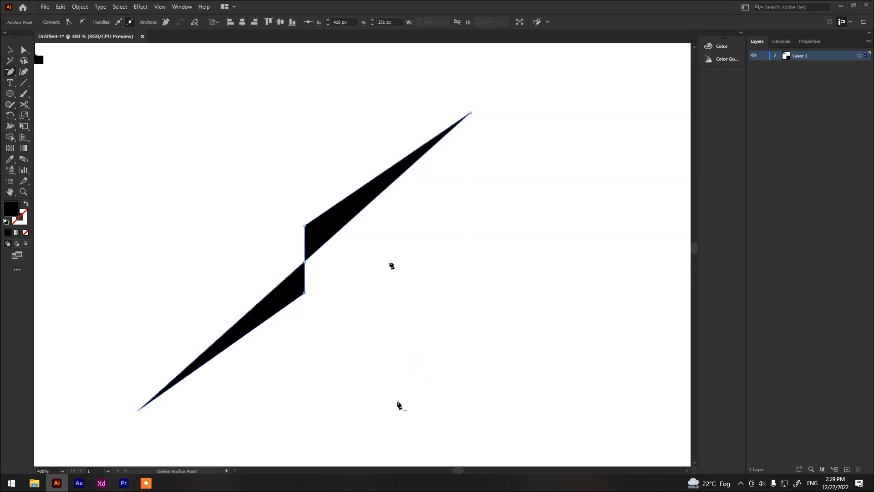
key("v")
left_click(358, 312)
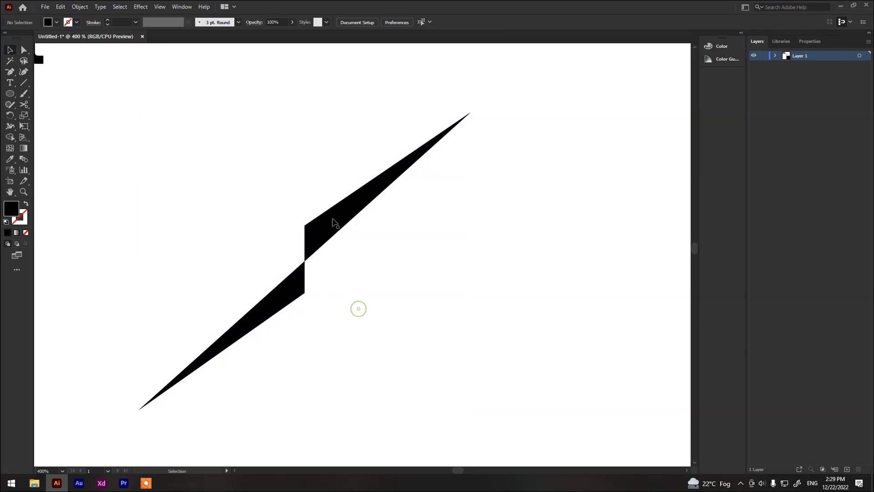
Duplicate the remaining diagonal shape, rotate the copy clockwise to nearly horizontal and centre it on the original at about X 417, Y 279 px.
left_click(325, 231)
left_click_drag(325, 231, 399, 253, "alt")
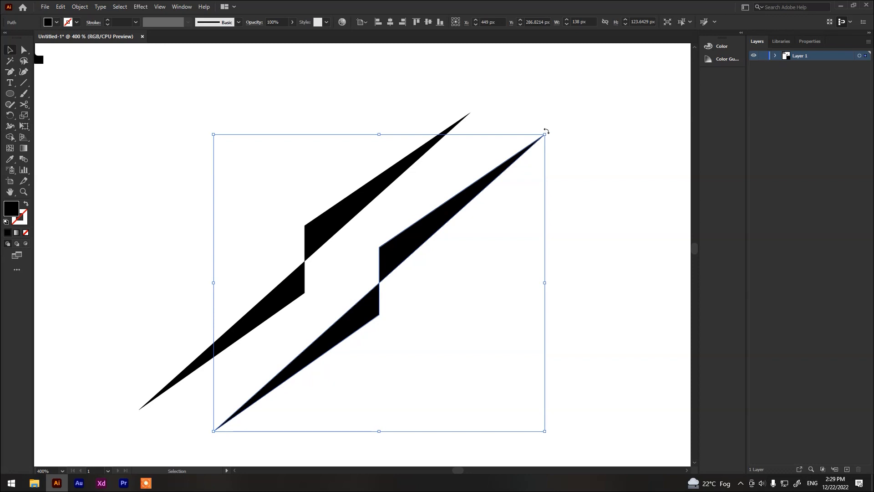
left_click_drag(546, 132, 579, 304)
left_click_drag(422, 270, 366, 257)
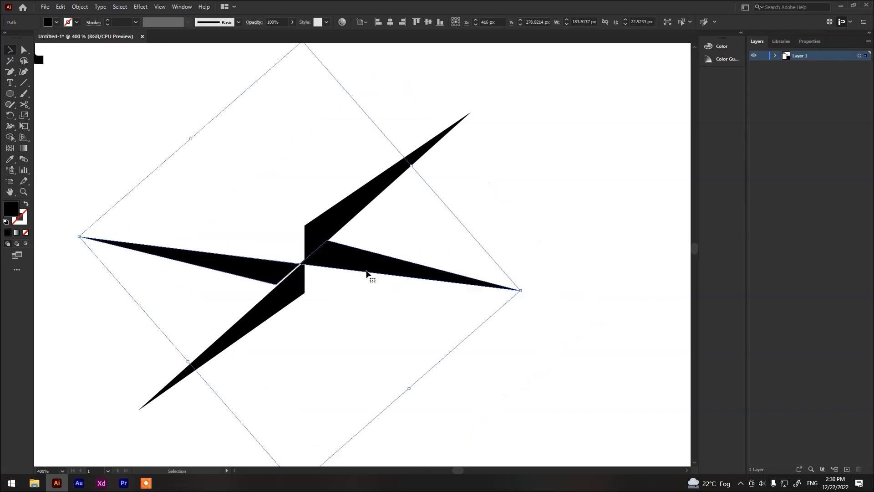
key("Right")
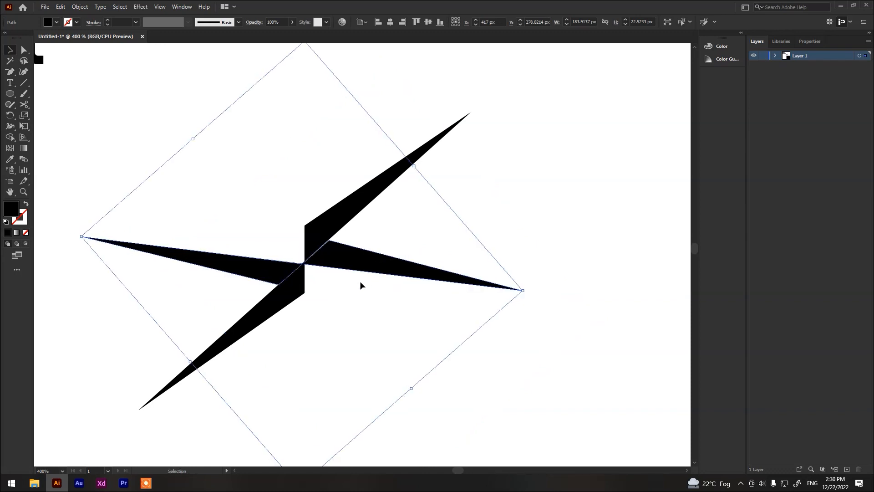
Duplicate the nearly horizontal shape, rotate the copy further clockwise and centre it on the others at about X 417, Y 279 px.
left_click_drag(420, 275, 419, 314)
left_click_drag(524, 330, 459, 433)
left_click_drag(340, 327, 332, 294)
left_click_drag(452, 398, 420, 440)
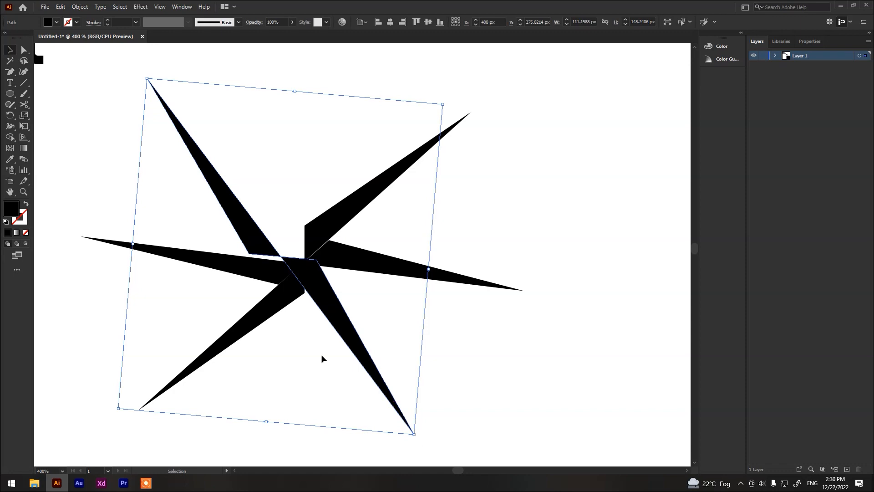
left_click_drag(334, 324, 349, 333)
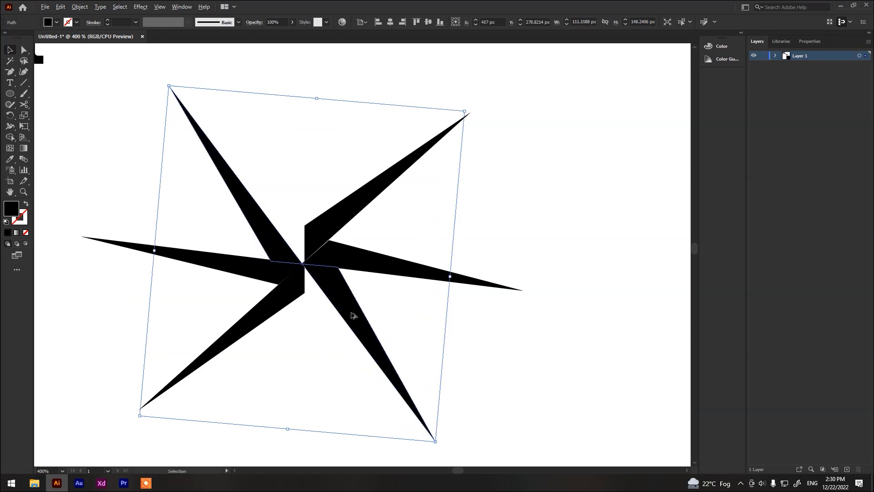
Duplicate the steep diagonal shape, rotate the copy to nearly vertical, centre it to complete an eight-pointed star, and deselect it.
left_click_drag(353, 315, 404, 272)
left_click(487, 399)
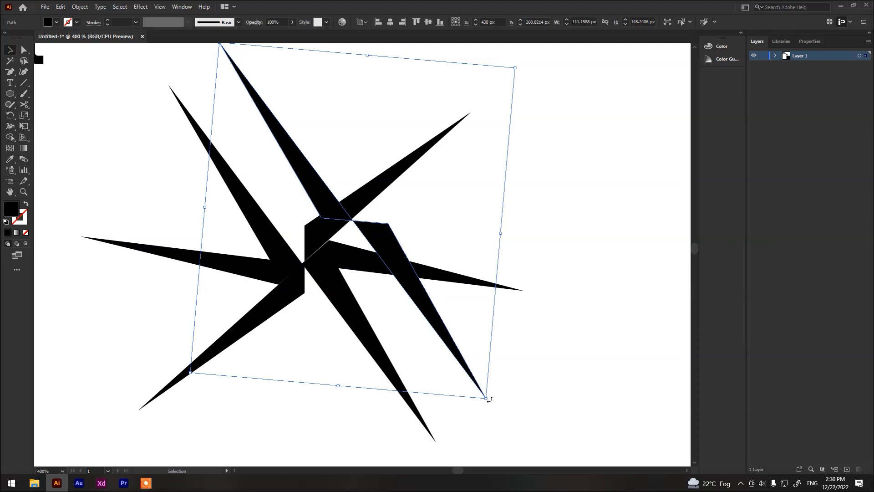
left_click_drag(488, 399, 389, 437)
left_click_drag(354, 260, 318, 289)
left_click_drag(524, 206, 526, 237)
left_click(572, 203)
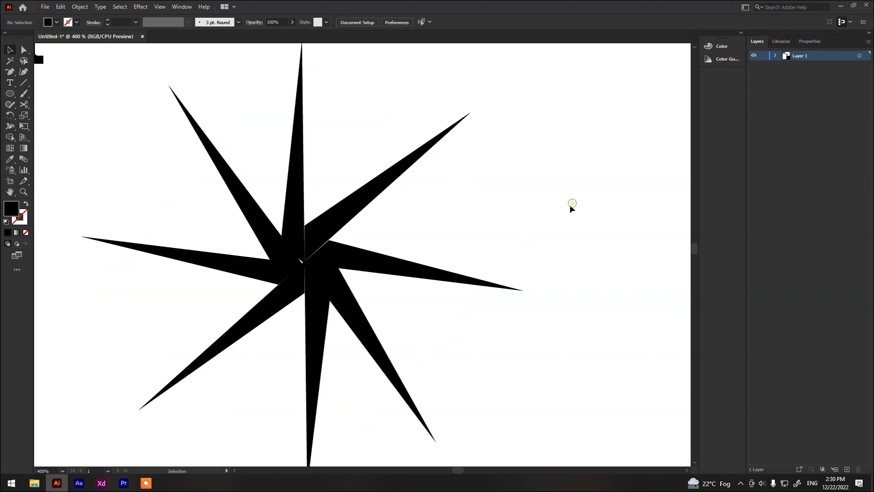
Fill the star's original diagonal shape, pointing to the upper right and lower left, with dark red #771313.
scroll(428, 237, "down", 2, "alt")
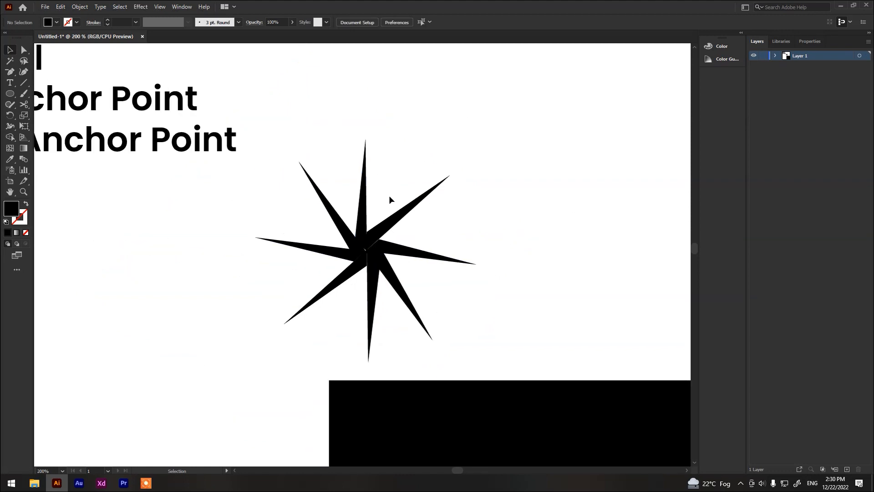
left_click(411, 214)
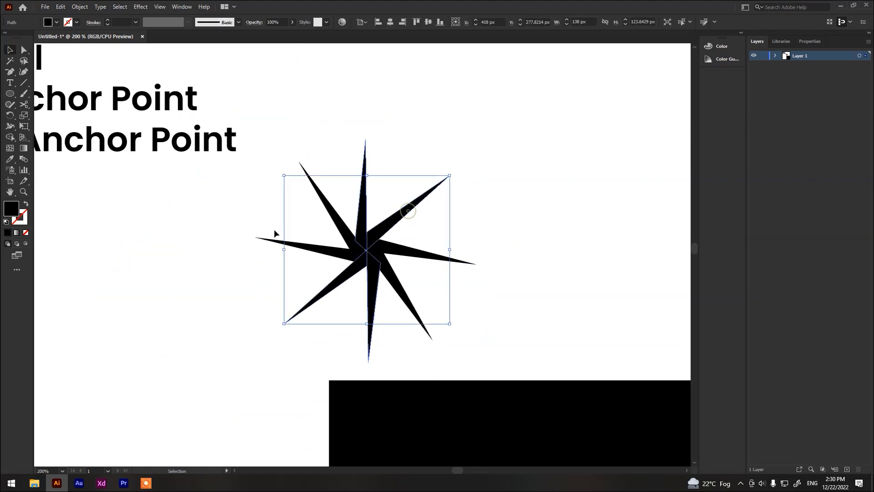
double_click(16, 212)
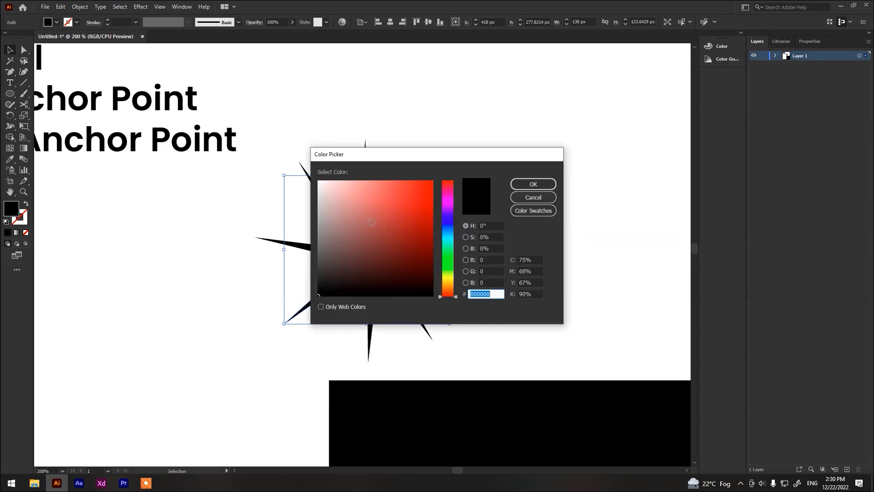
left_click(407, 228)
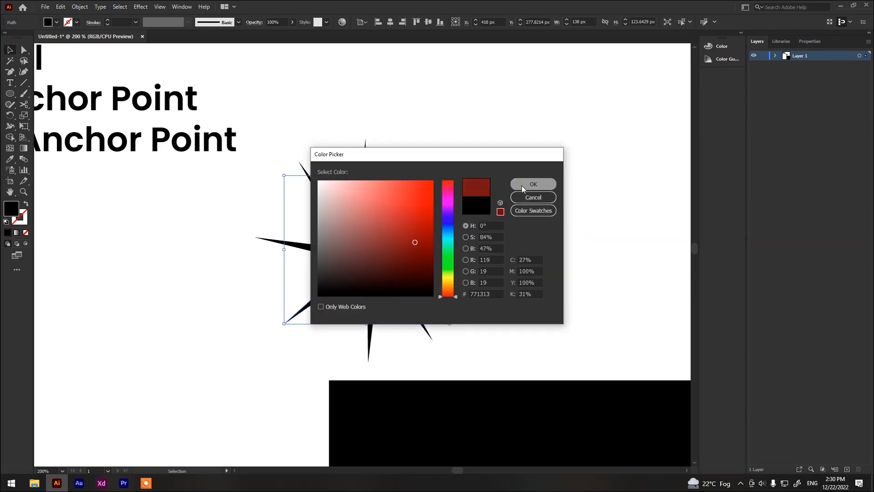
left_click(533, 184)
Fill the star's nearly horizontal shape with dark blue #000f7a.
left_click(416, 251)
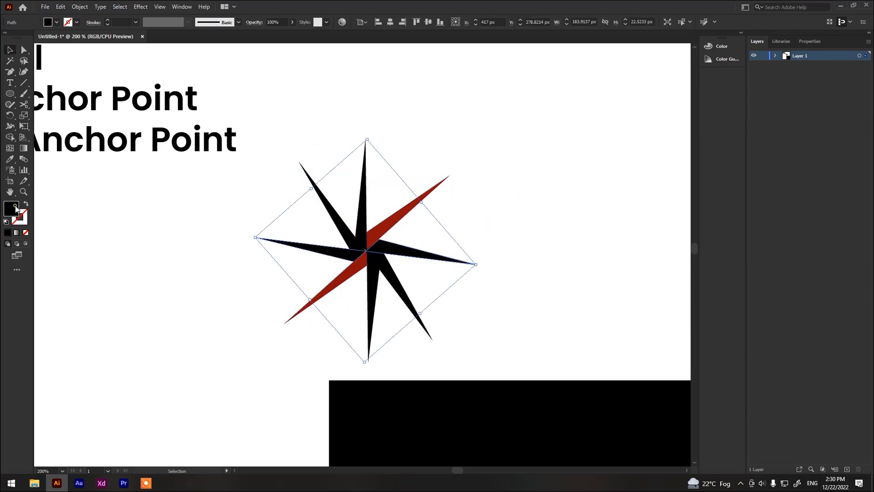
double_click(11, 211)
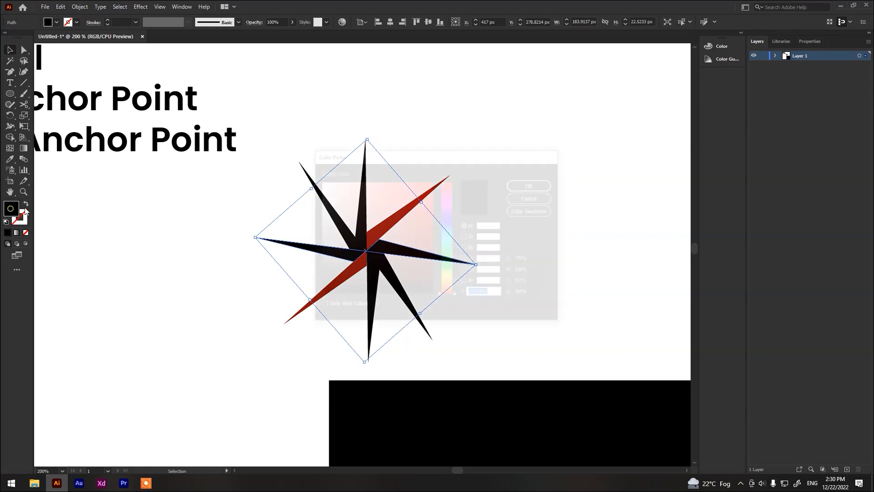
left_click(447, 221)
left_click(400, 221)
left_click(413, 231)
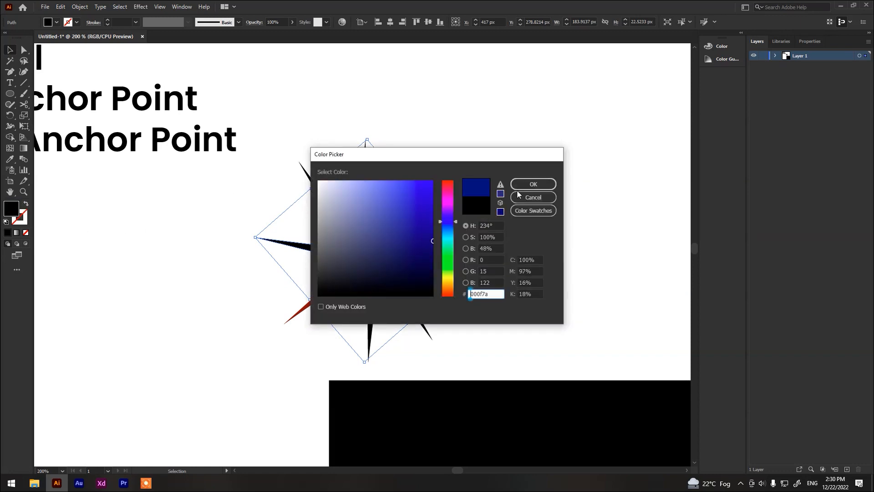
left_click(534, 184)
Fill the star's steep diagonal shape, pointing to the upper left and lower right, with dark green #003509.
left_click(394, 284)
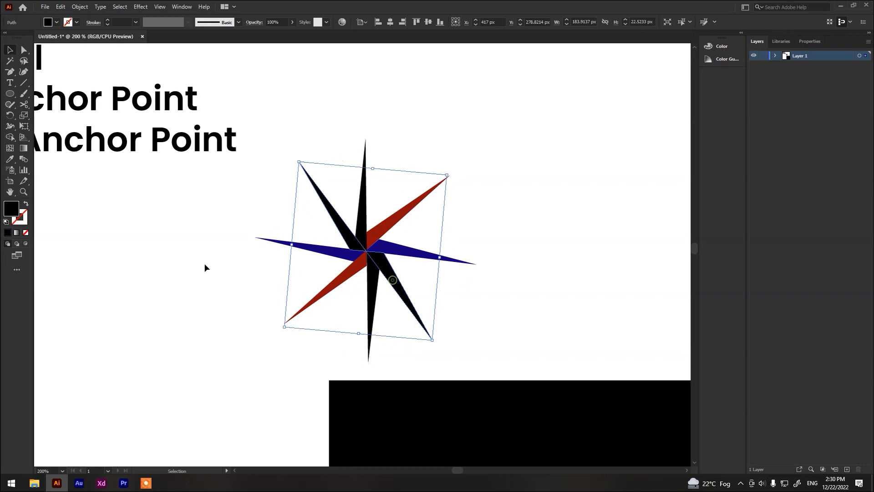
double_click(13, 209)
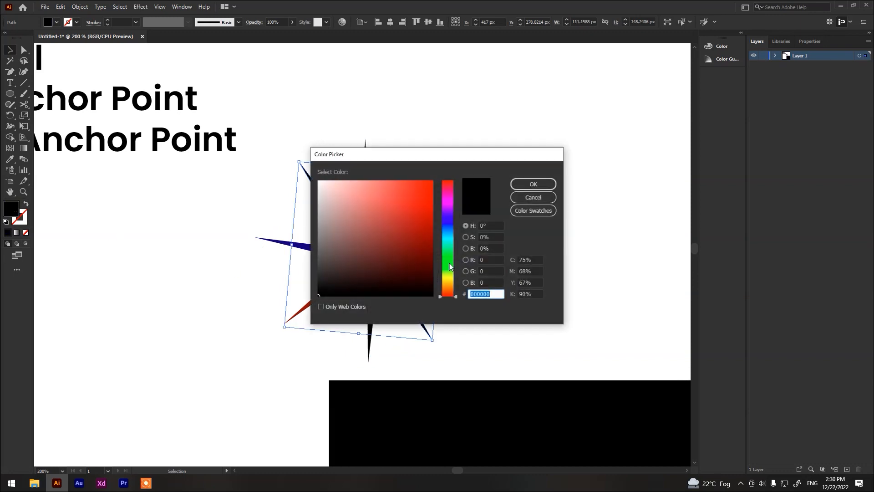
left_click(448, 255)
left_click_drag(430, 262, 433, 274)
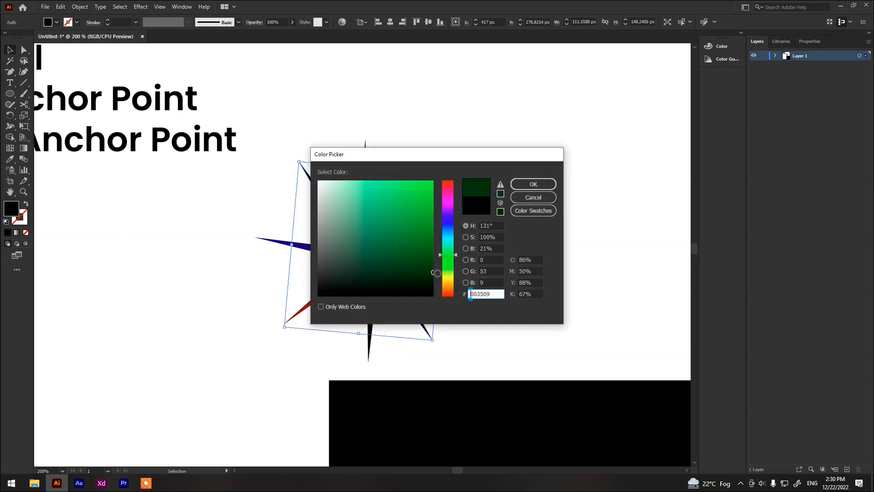
left_click(535, 185)
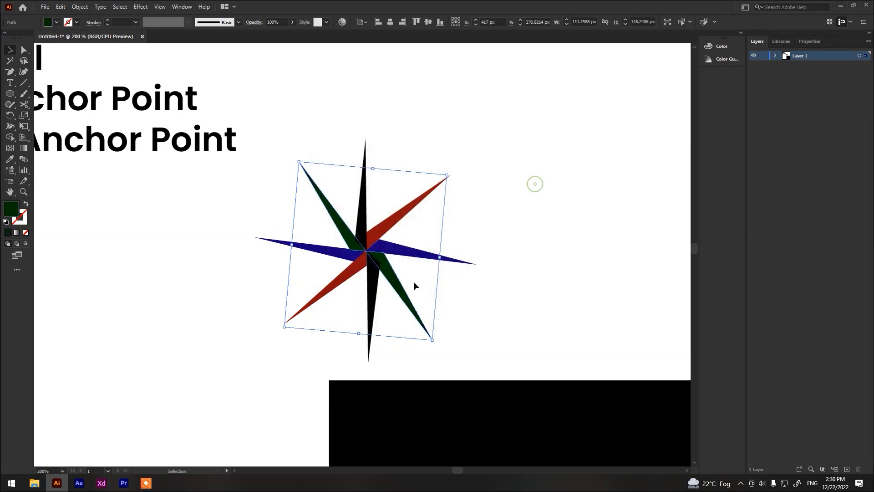
Fill the star's nearly vertical shape with a crimson colour and deselect it.
left_click(374, 292)
double_click(9, 212)
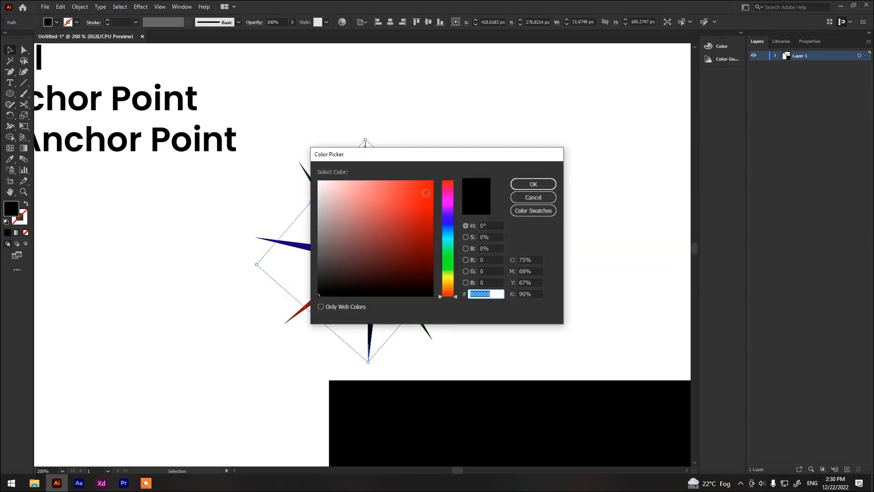
left_click(447, 201)
left_click_drag(419, 231, 429, 241)
left_click(448, 188)
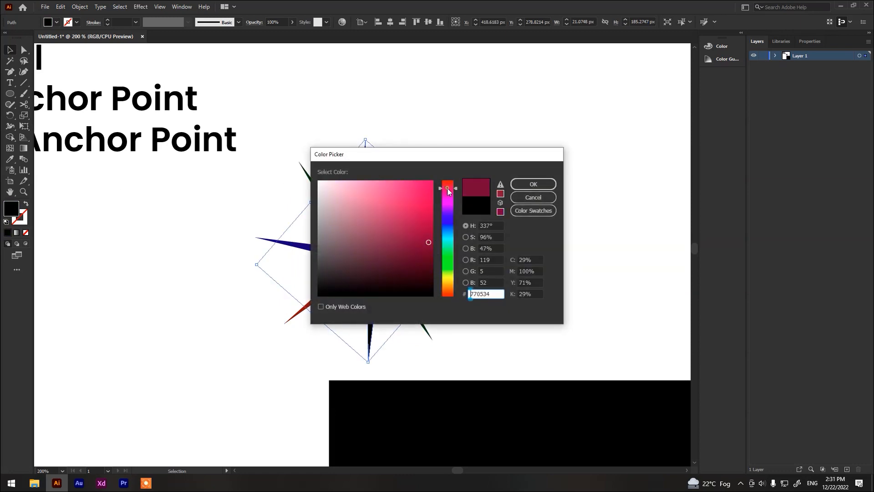
left_click_drag(428, 210, 433, 227)
left_click(515, 188)
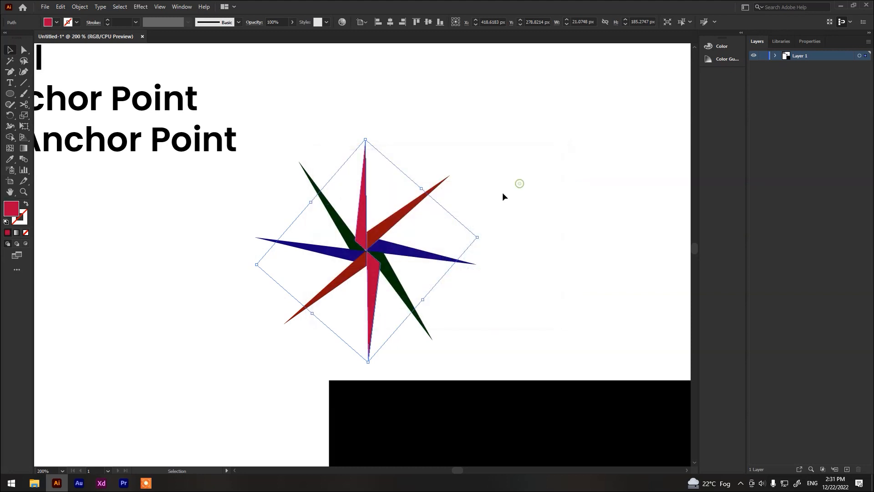
left_click(502, 193)
Select all four shapes of the star and scale them down proportionally to about 74 px wide.
scroll(442, 222, "down", 1)
scroll(442, 223, "down", 2)
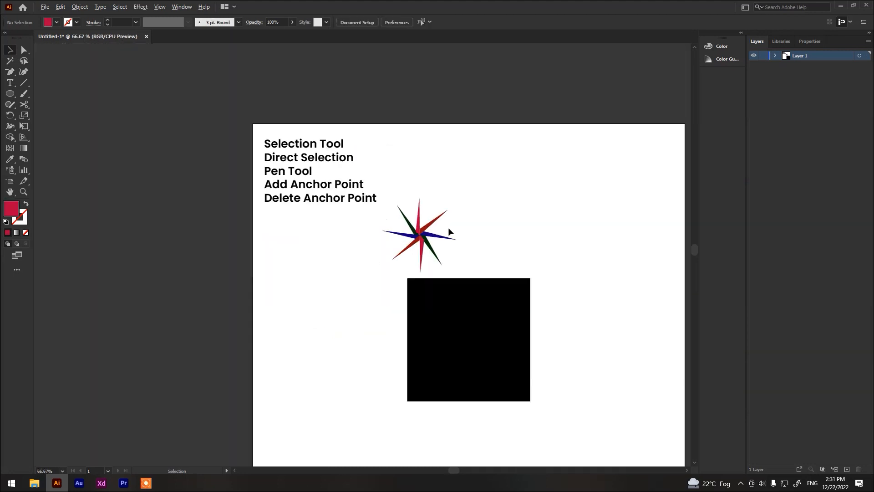
left_click_drag(464, 230, 328, 204)
left_click_drag(343, 175, 275, 225)
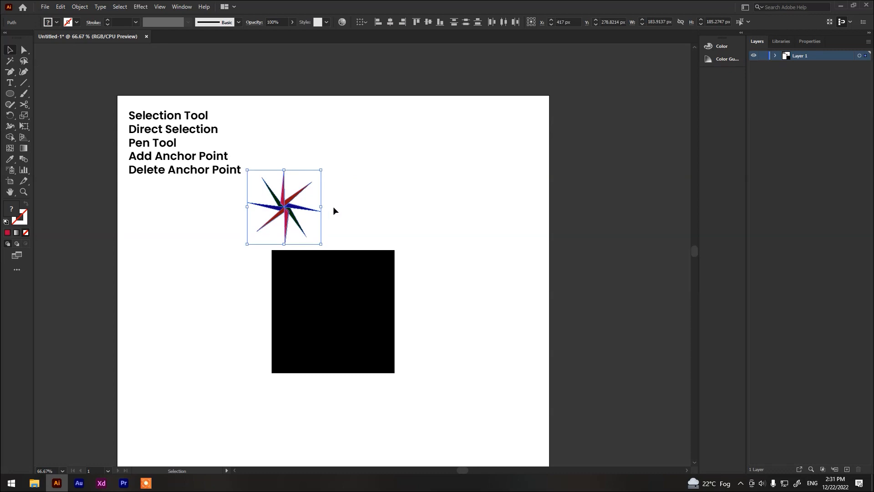
left_click_drag(321, 207, 307, 203)
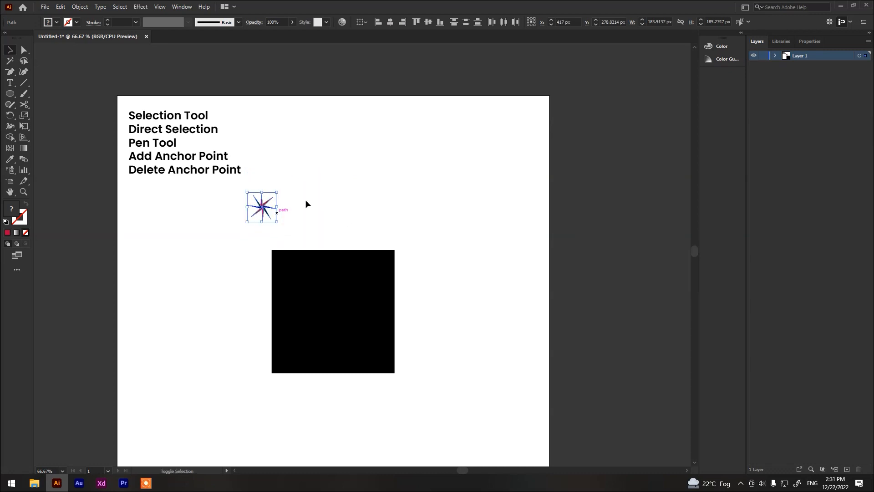
Add the text "Master Mind" beside the small star and scale it up to about 55 pt.
left_click(10, 83)
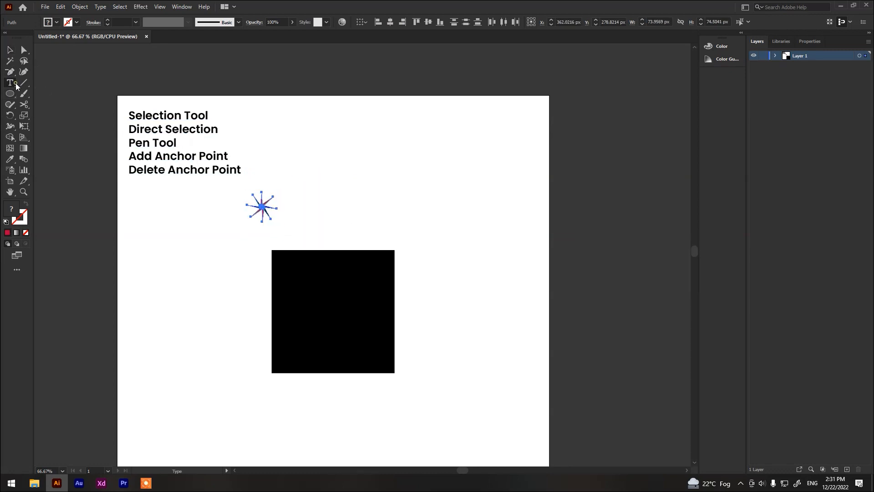
left_click(298, 203)
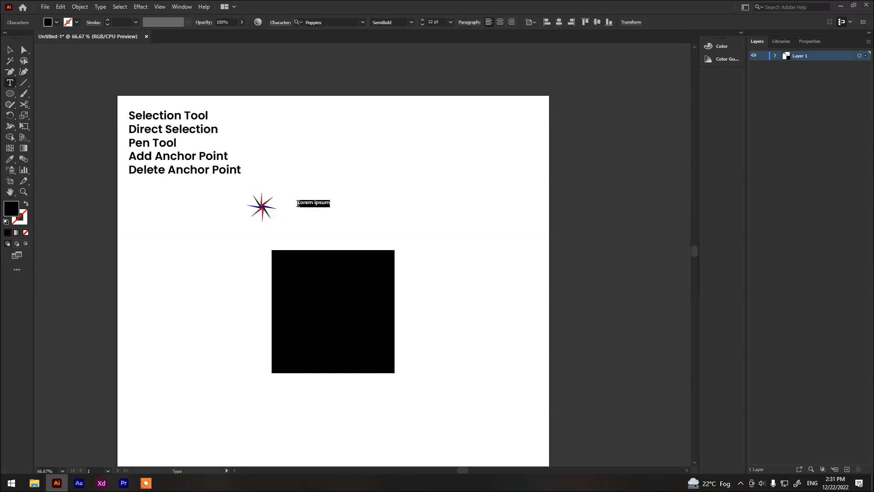
type("Master Min")
key("Escape")
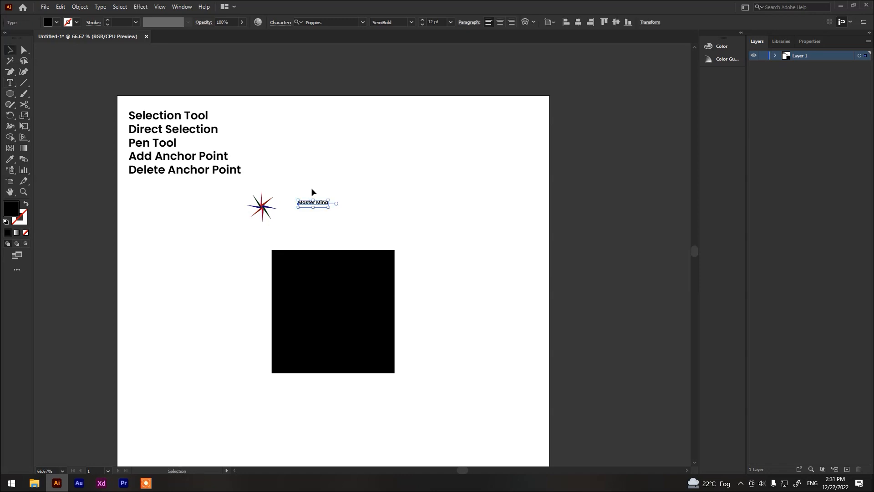
left_click_drag(331, 204, 438, 204)
left_click_drag(383, 212, 336, 209)
scroll(225, 210, "up", 1)
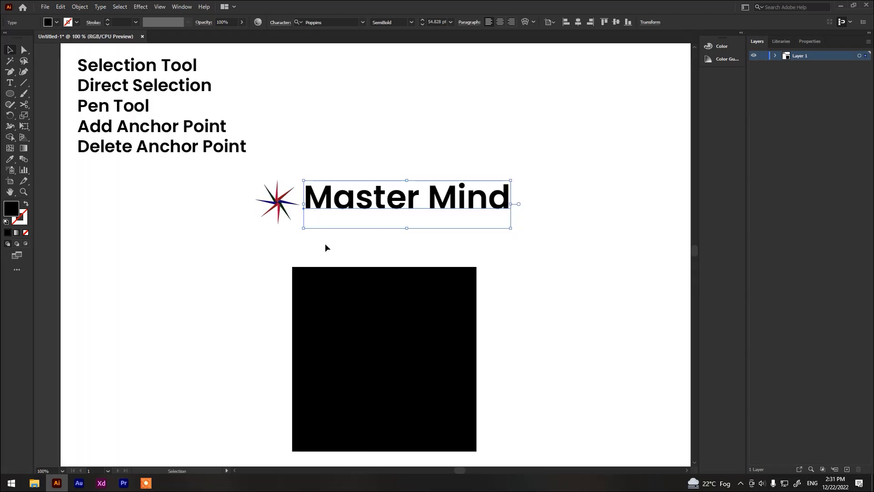
Draw a dark green circle about 105 px in diameter and place it below the tool list, to the lower left of the star.
left_click(325, 245)
left_click(283, 211)
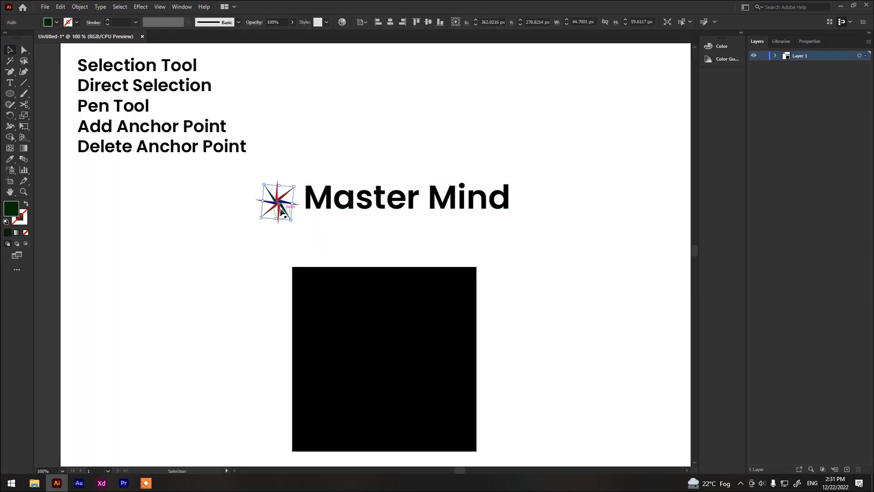
left_click(247, 185)
key("l")
left_click_drag(131, 233, 172, 297)
key("v")
left_click_drag(148, 264, 176, 247)
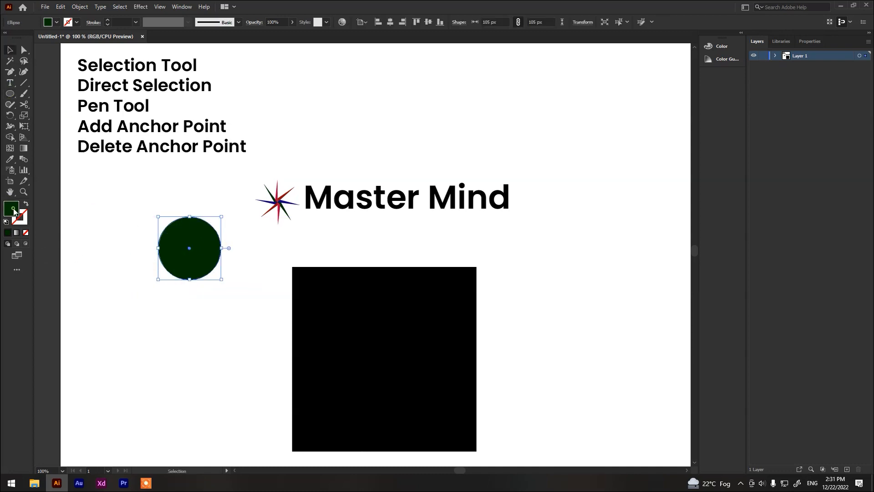
Fill the circle with grey #919191 and move the whole star to the circle's centre at about X 215, Y 356 px.
double_click(14, 212)
left_click_drag(319, 191, 311, 229)
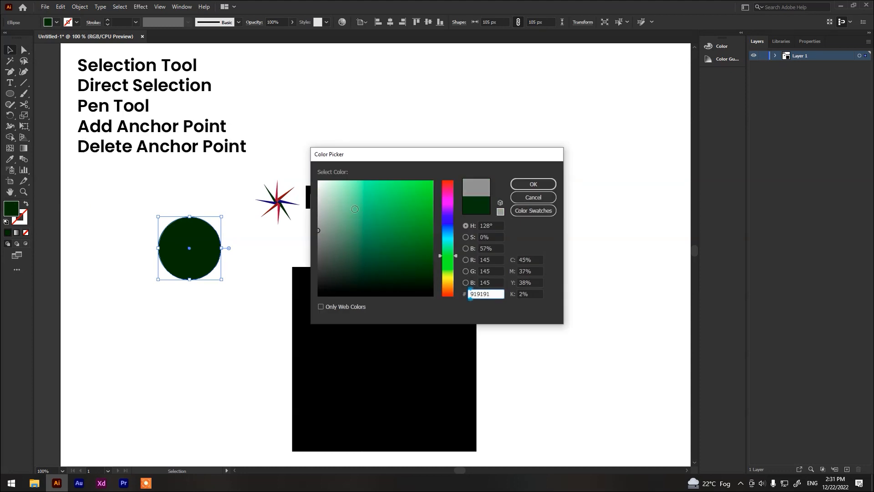
left_click(516, 183)
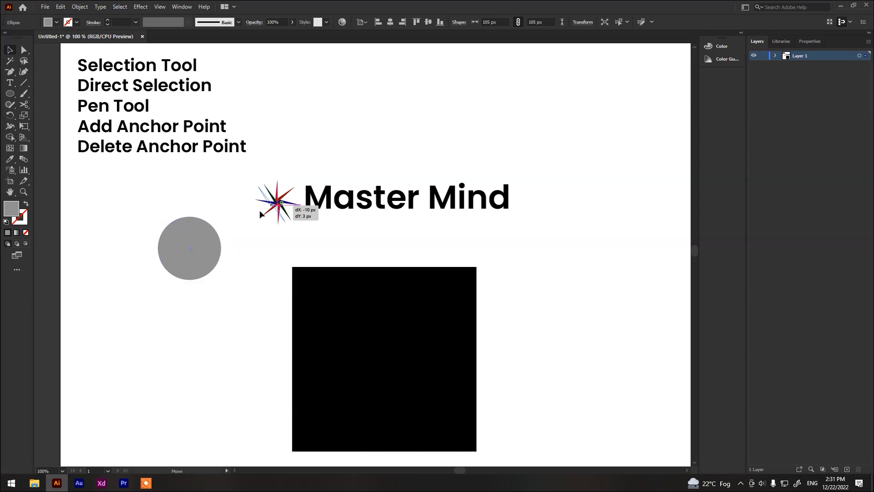
left_click(283, 208)
left_click_drag(259, 185, 189, 249)
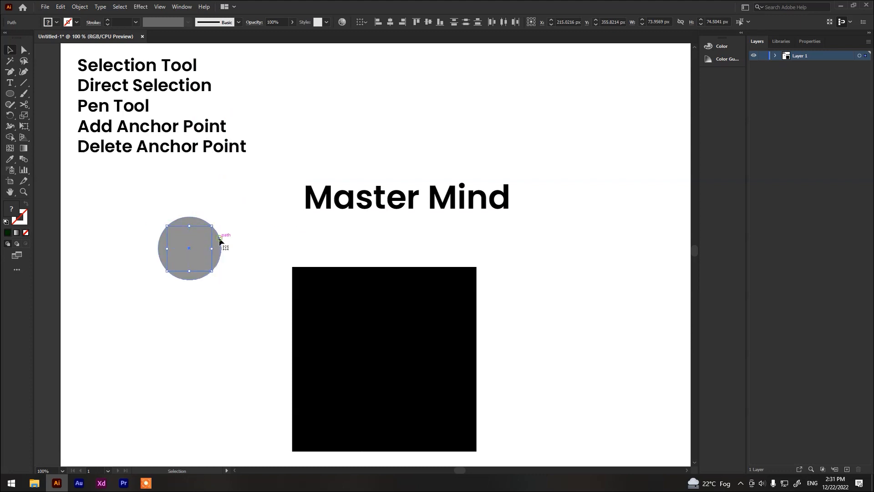
Reposition the grey circle so it covers the right part of the star and leaves the star's left points exposed.
left_click(220, 242)
left_click_drag(198, 257, 239, 242)
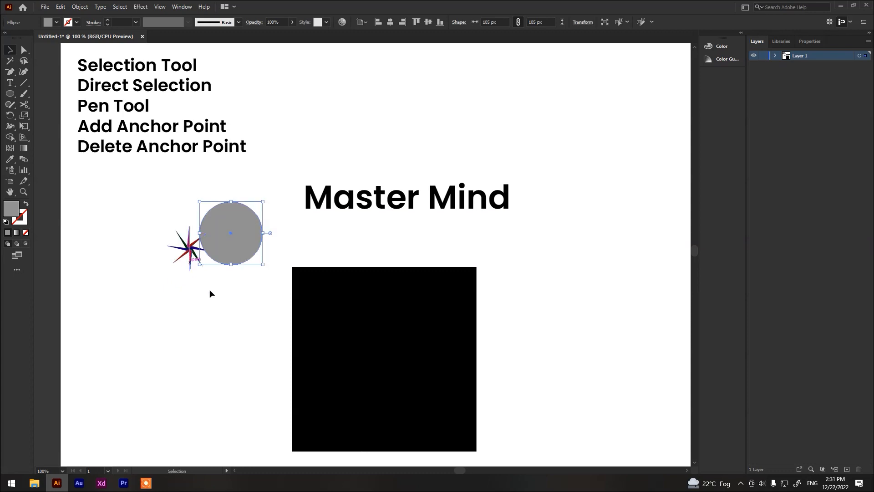
scroll(181, 234, "up", 5)
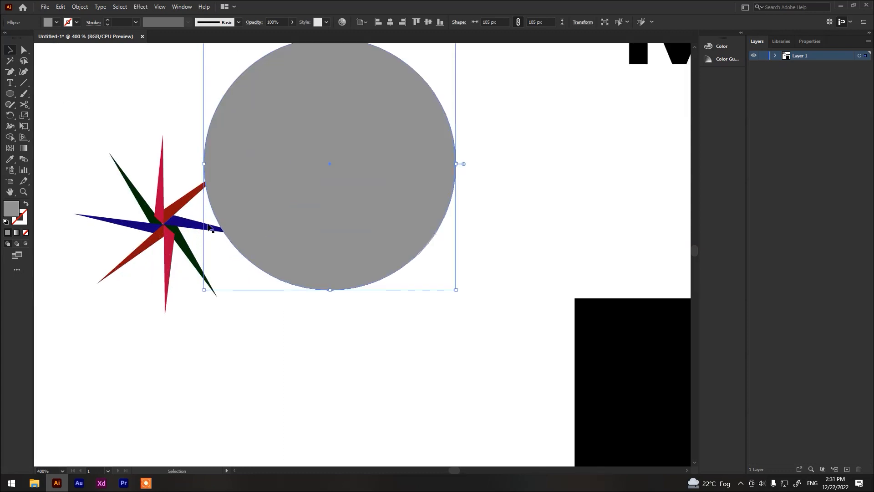
left_click_drag(348, 220, 275, 268)
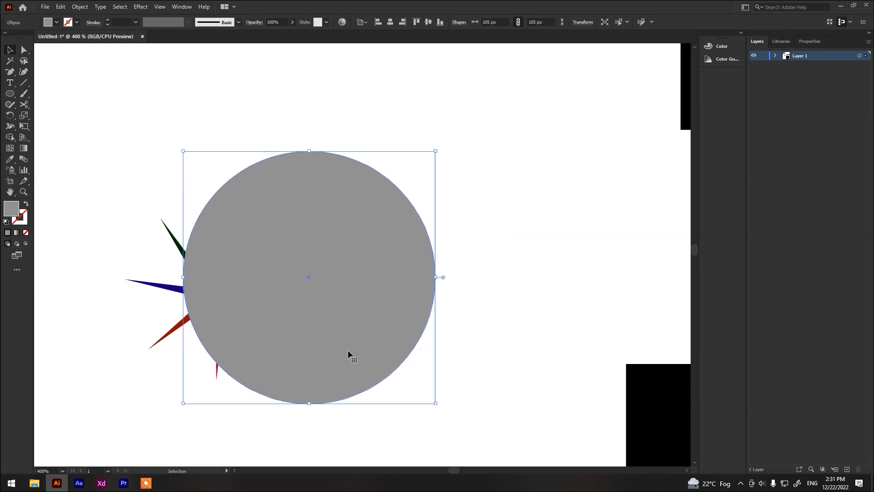
scroll(288, 273, "down", 4)
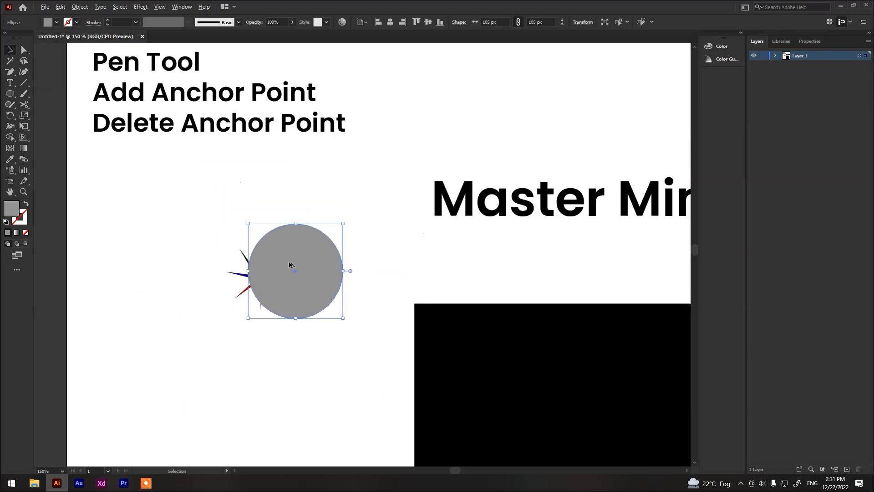
Add the text "crl +" to the tool list, leaving a blank line below "Delete Anchor Point".
left_click(263, 133)
key("t")
left_click(264, 130)
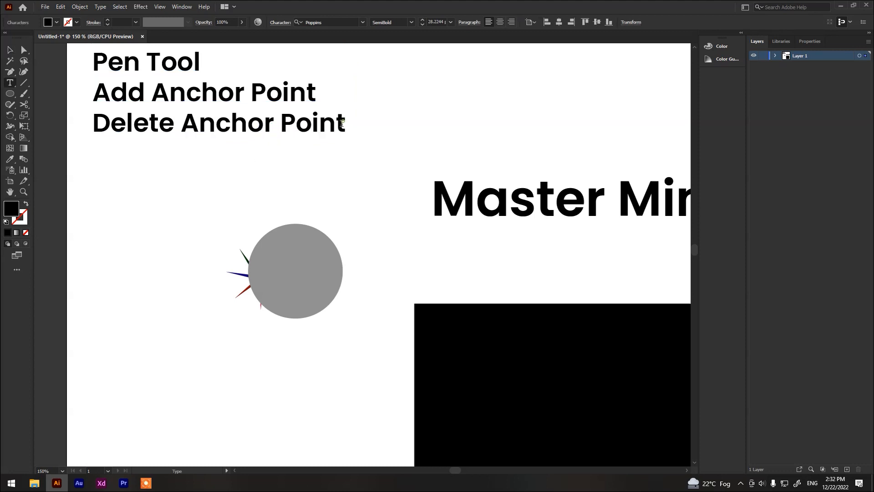
left_click(340, 124)
key("Return")
type("crt")
key("BackSpace")
type("l + ")
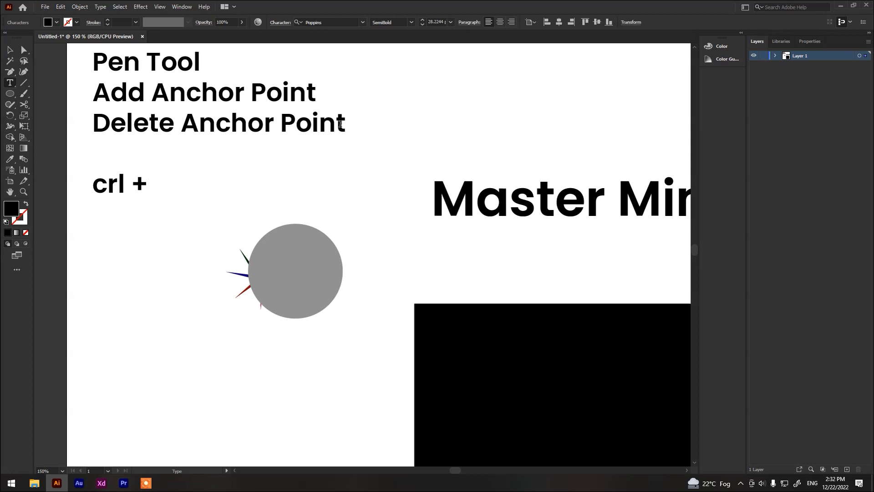
Complete the last line of the tool list text with square brackets so it reads "crl + []".
type("}")
type("]")
key("Left")
key("BackSpace")
type("[")
key("Escape")
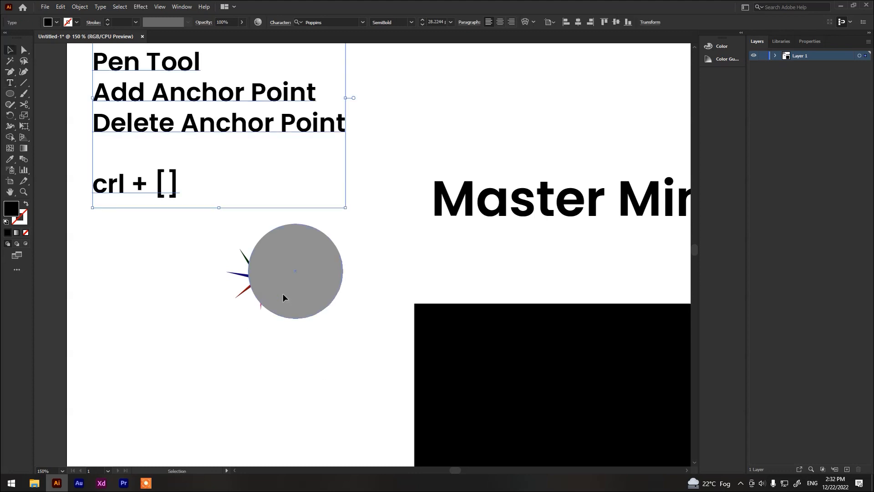
Send the grey circle backward four levels so that it sits behind the star's coloured blades.
left_click(283, 299)
key("ctrl+bracketleft")
key("ctrl+bracketleft")
key("ctrl+bracketleft")
key("ctrl+bracketleft")
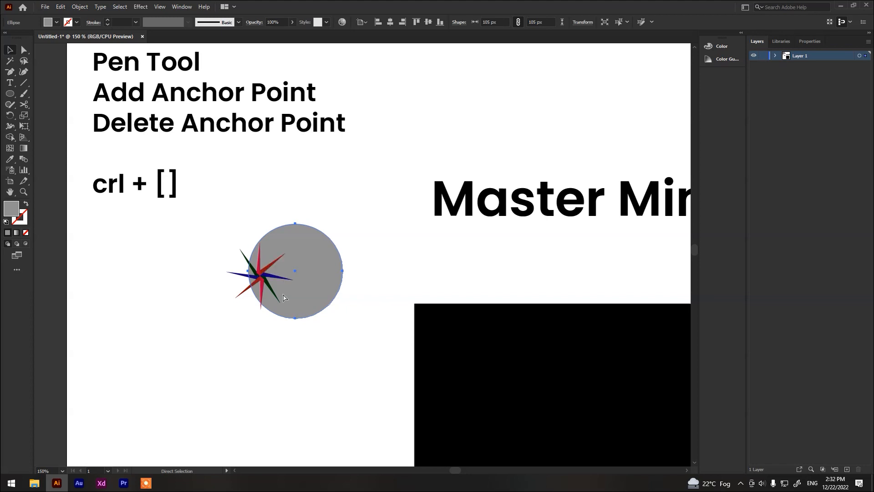
Move the grey circle around the star and align the centres of the circle and blades horizontally and vertically.
left_click(363, 212)
left_click_drag(321, 271, 295, 276)
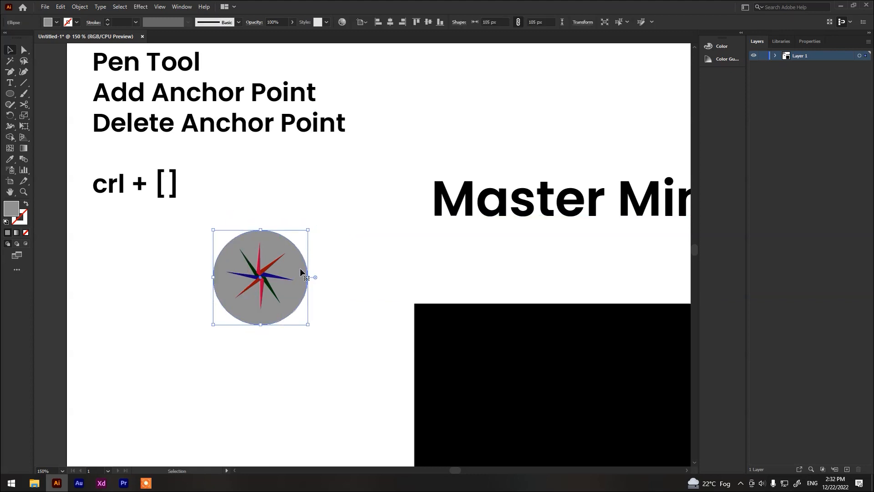
left_click_drag(327, 201, 254, 322)
left_click(390, 23)
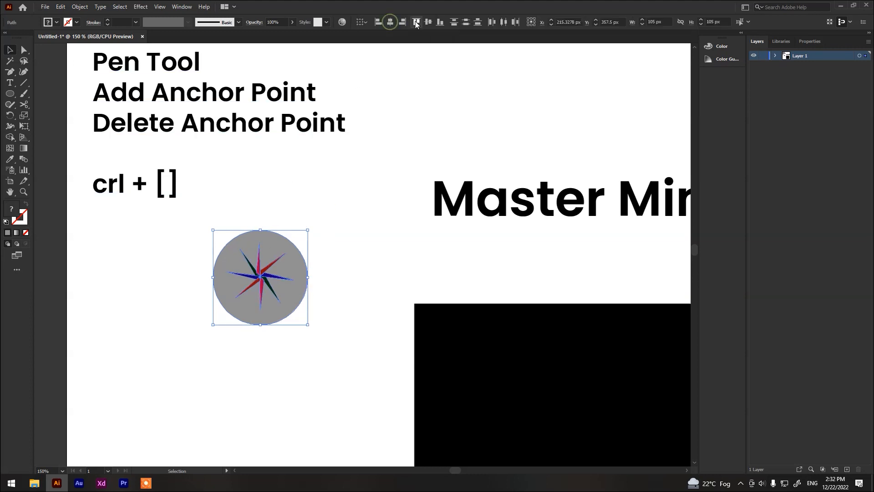
left_click(337, 250)
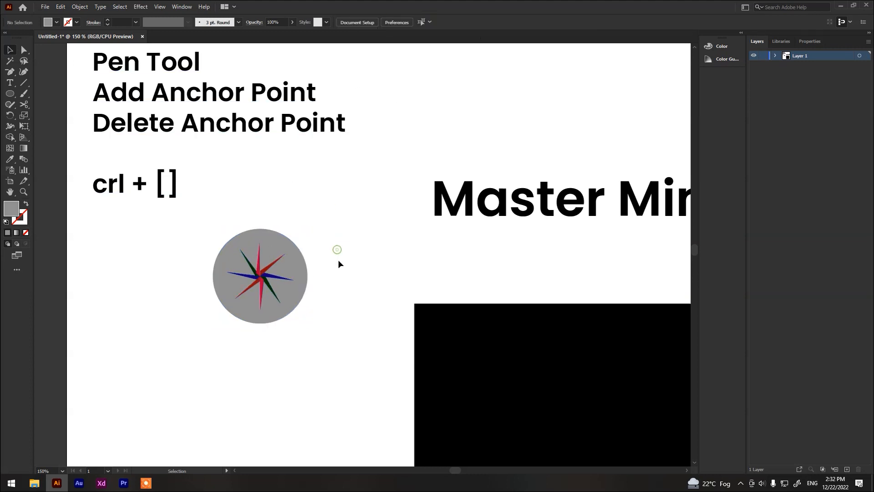
Change the circle's fill to a lighter grey.
left_click(304, 269)
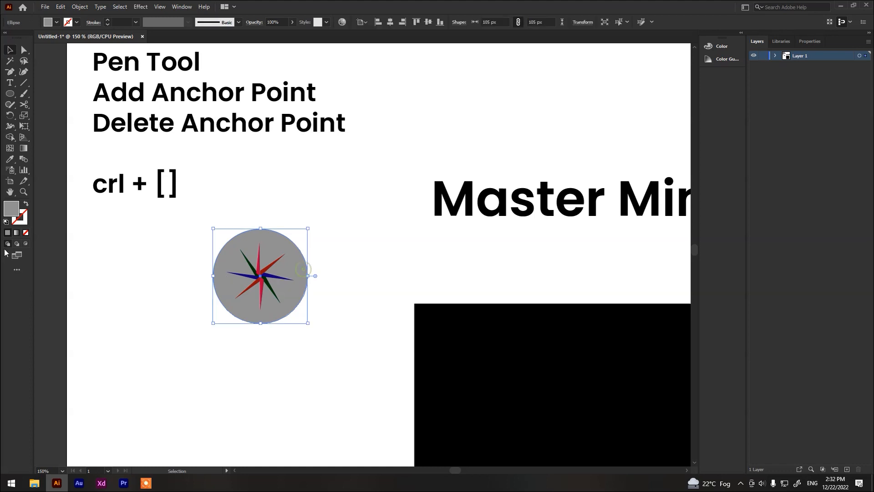
double_click(14, 213)
left_click_drag(318, 232, 310, 206)
left_click(534, 184)
Scale the circle and star together to about 63 px and place them just before the "Master Mind" title.
key("a")
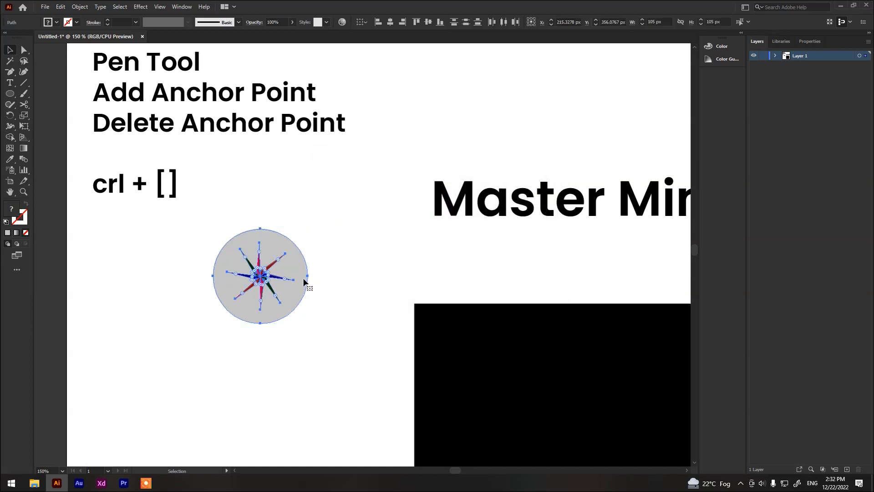
key("v")
left_click_drag(307, 275, 409, 199)
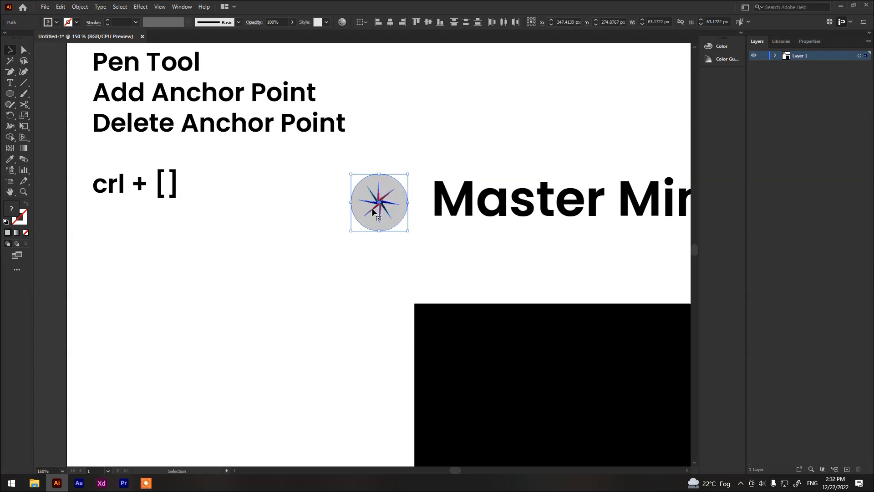
left_click(323, 202)
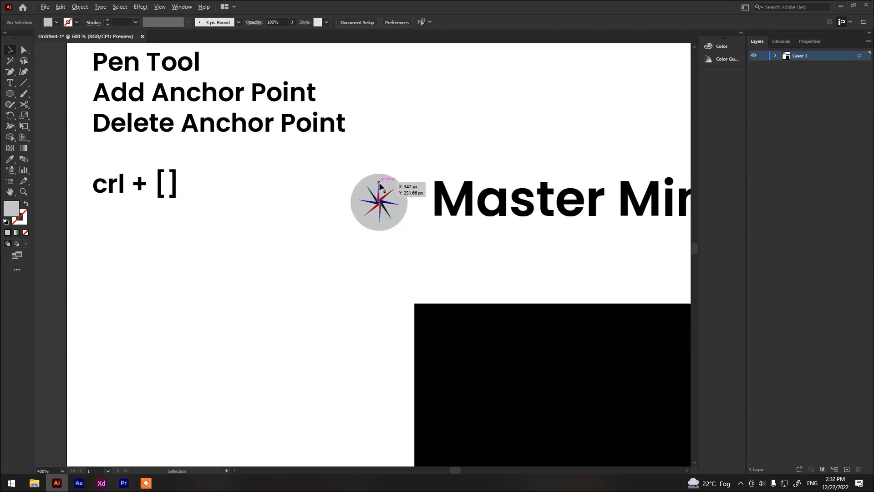
Examine the star's individual blades, the objects listed inside Layer 1, and the emblem beside the title.
scroll(379, 183, "up", 5)
left_click(420, 173)
left_click(415, 253)
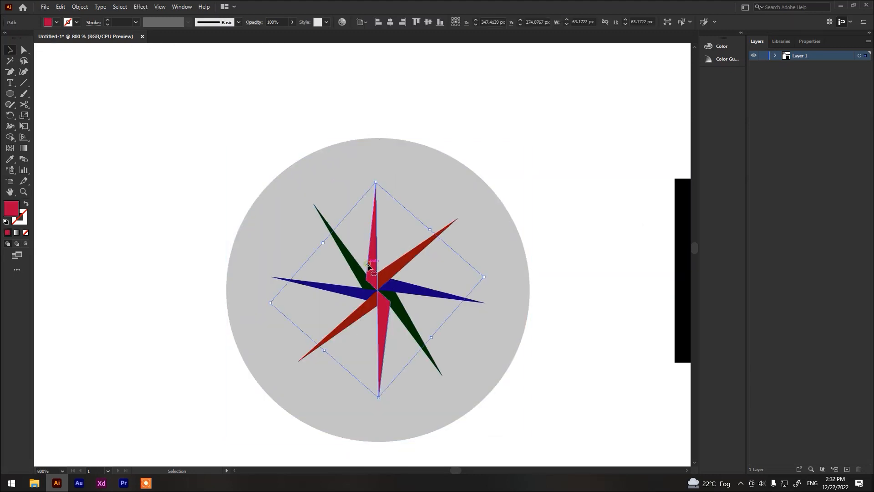
left_click(414, 254)
left_click(413, 289)
left_click(404, 314)
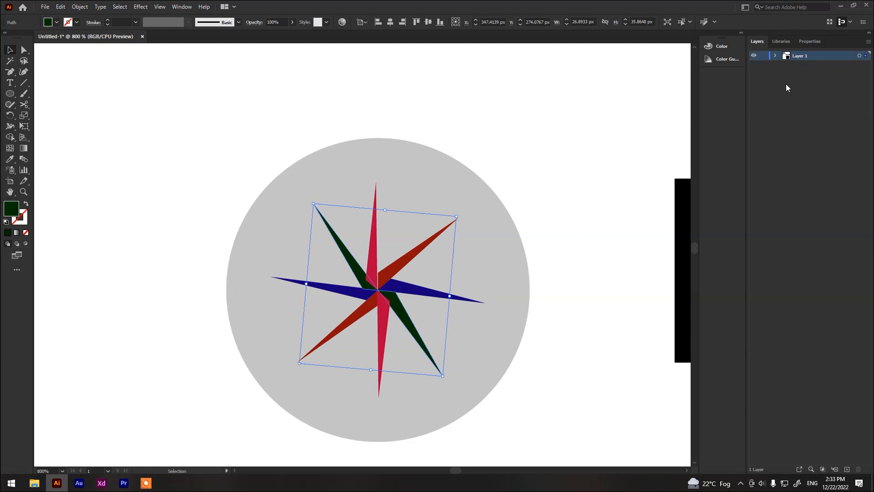
left_click(776, 56)
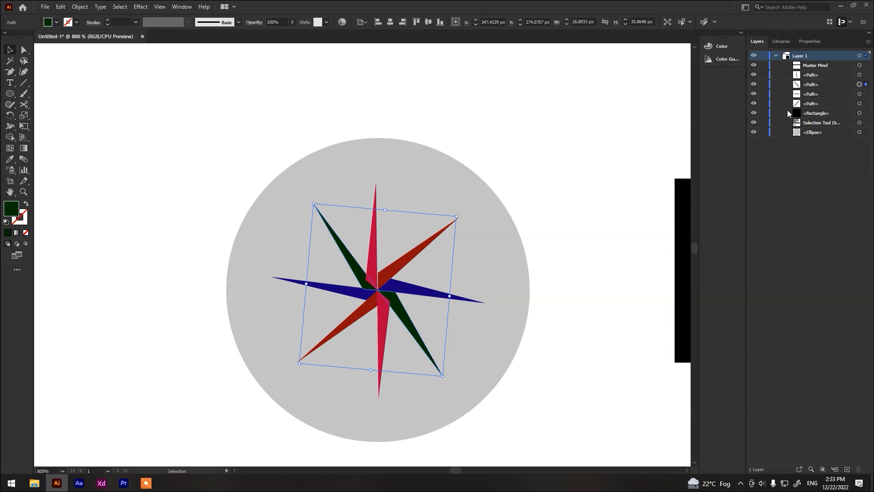
scroll(602, 136, "down", 6)
scroll(603, 136, "right", 3)
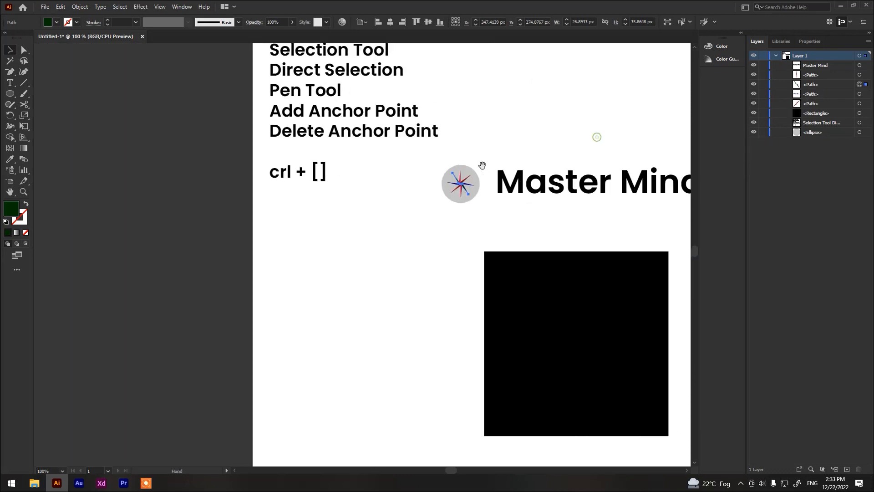
scroll(547, 164, "down", 2)
left_click_drag(555, 163, 454, 220)
scroll(383, 203, "up", 2)
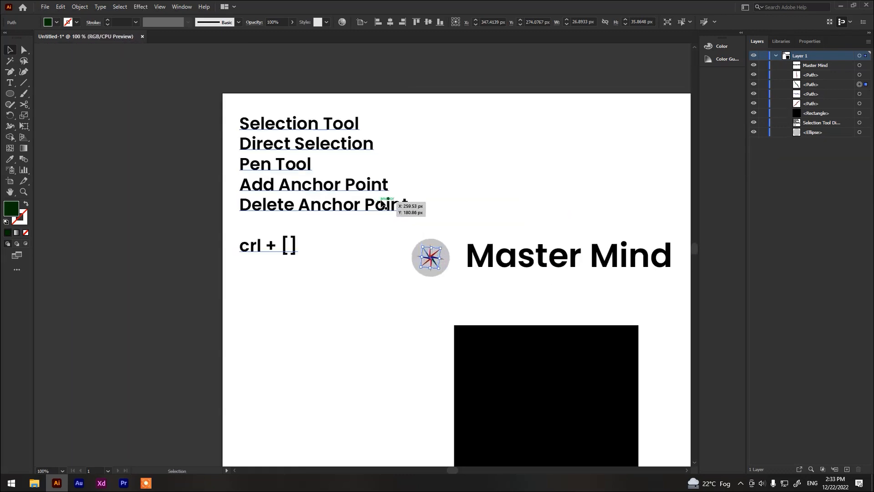
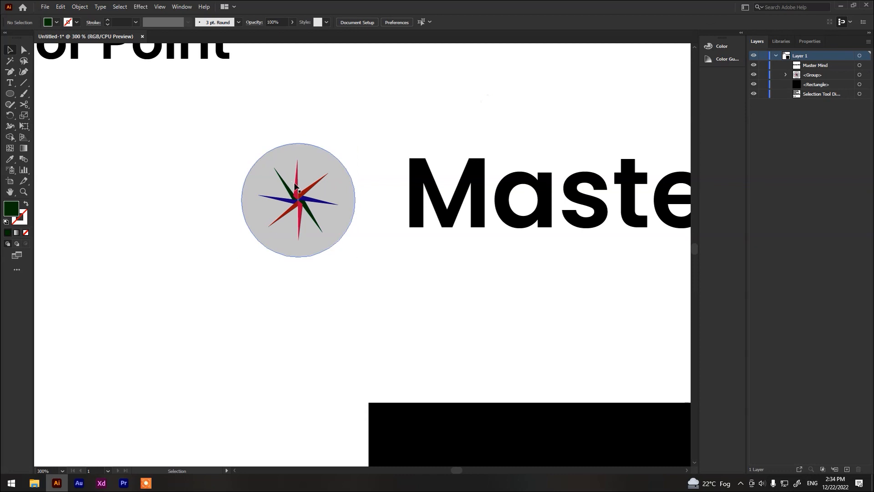
Try moving the grouped star emblem around the artboard and undo the moves.
left_click_drag(279, 200, 345, 276)
left_click_drag(344, 276, 243, 234)
key("ctrl+z")
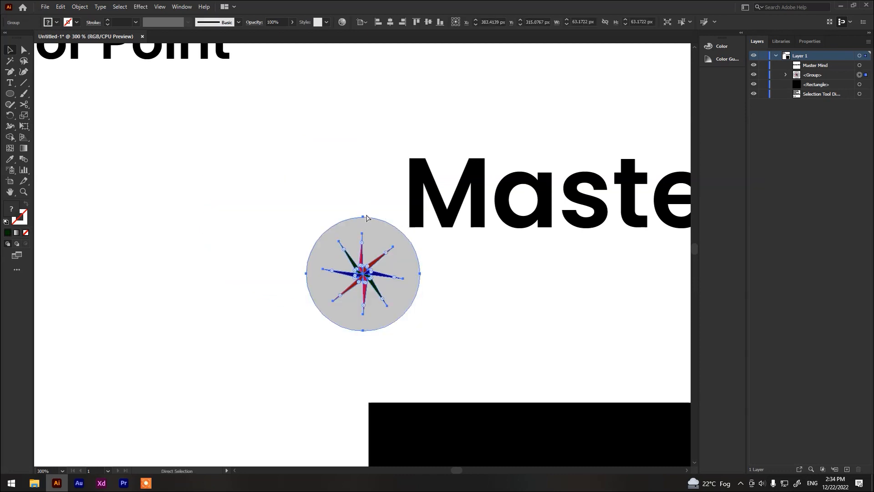
key("ctrl+z")
Ungroup the star emblem, and group its circle and blades again.
key("ctrl+shift+g")
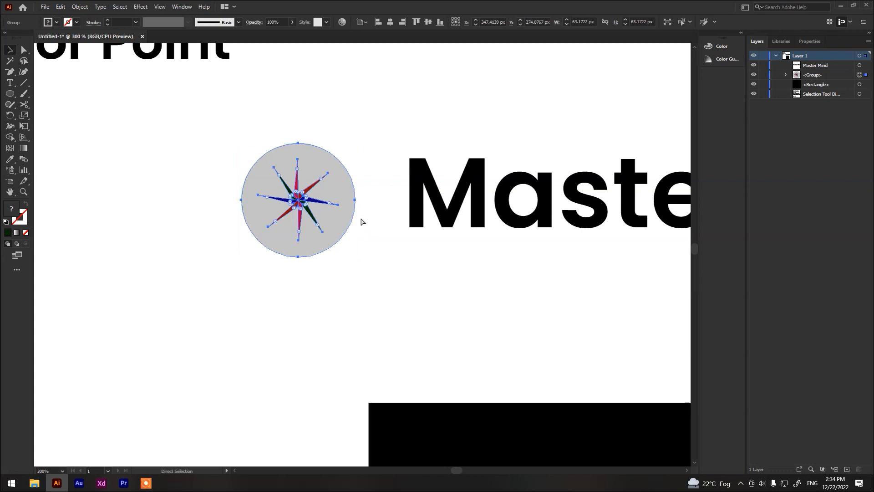
right_click(307, 182)
left_click(201, 250)
left_click_drag(223, 161, 327, 275)
key("ctrl+g")
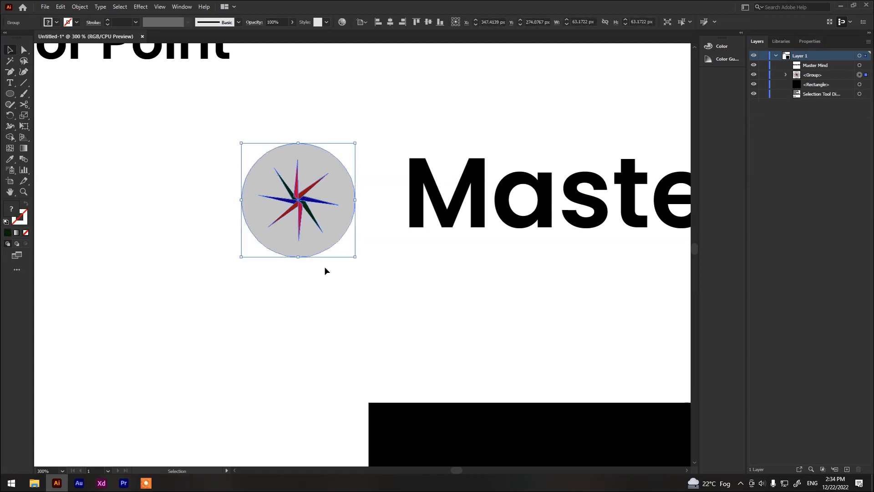
Delete the star emblem group and the "Master Mind" title from the artboard.
left_click(310, 114)
left_click(295, 181)
key("a")
key("ctrl+0")
key("v")
left_click_drag(421, 136, 298, 166)
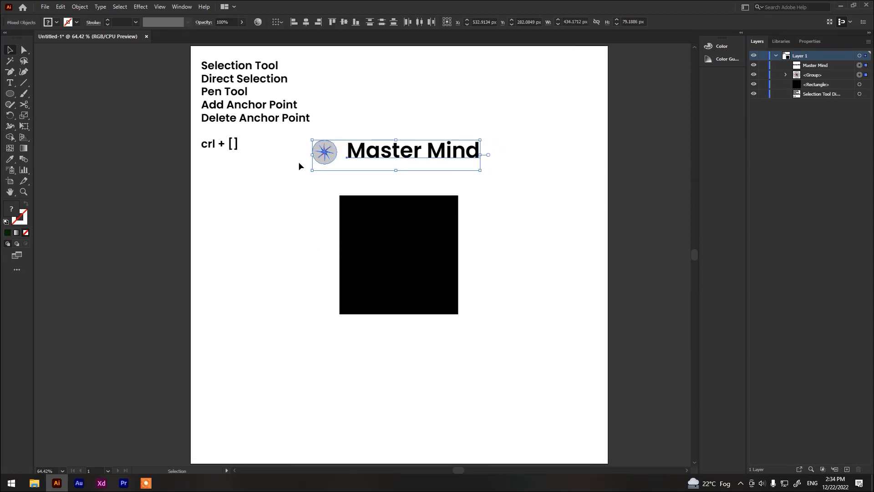
key("Delete")
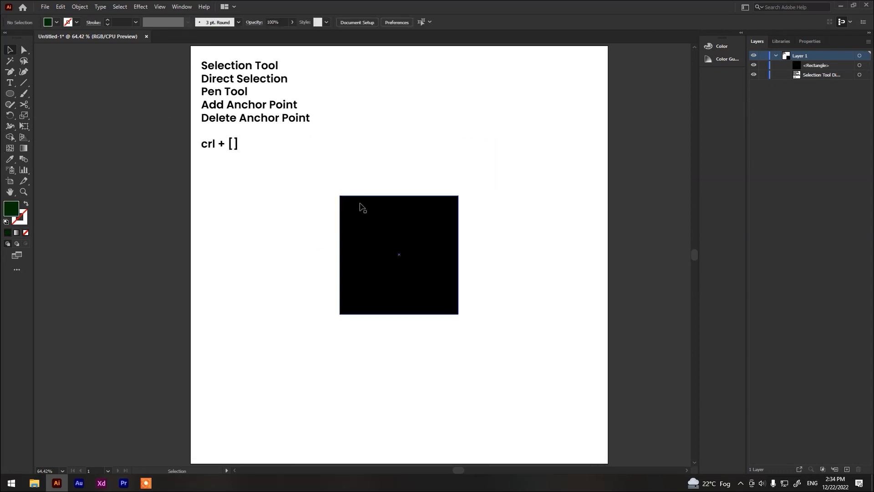
Remove the "crl + []" line from the tool list text.
left_click(213, 143)
key("t")
left_click_drag(238, 143, 168, 146)
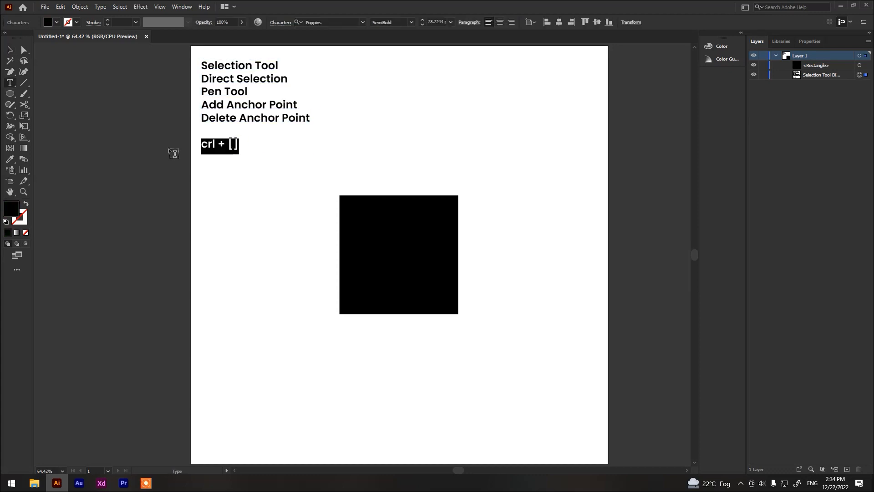
key("BackSpace")
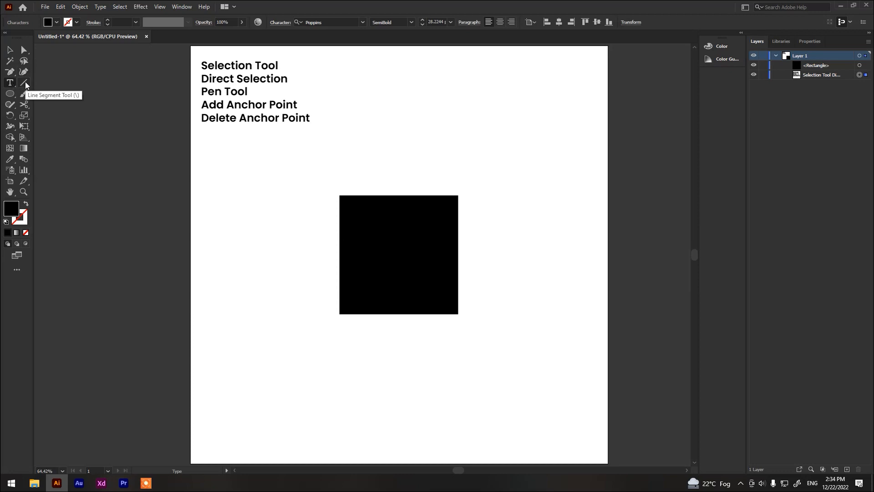
Draw a closed six-point angular shape about 189 px tall beside the black square with the Pen tool, its top edge about 129 px long.
left_click_drag(10, 71, 46, 69)
left_click(237, 199)
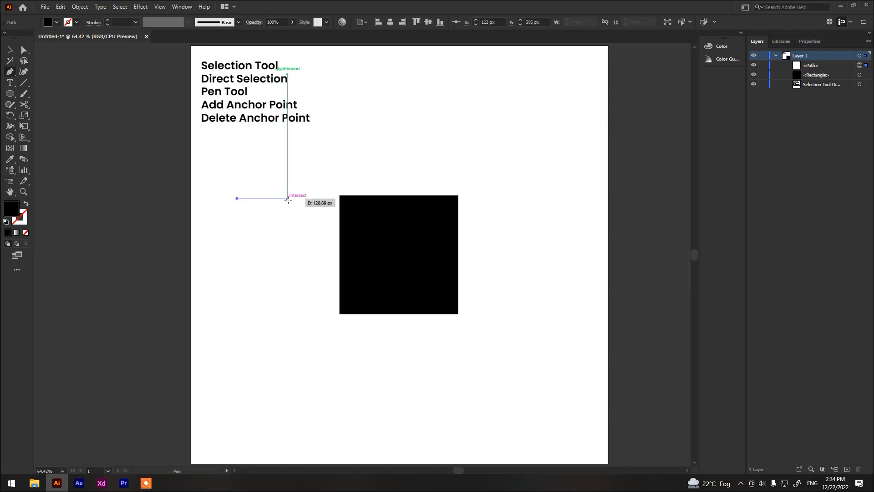
left_click(287, 198)
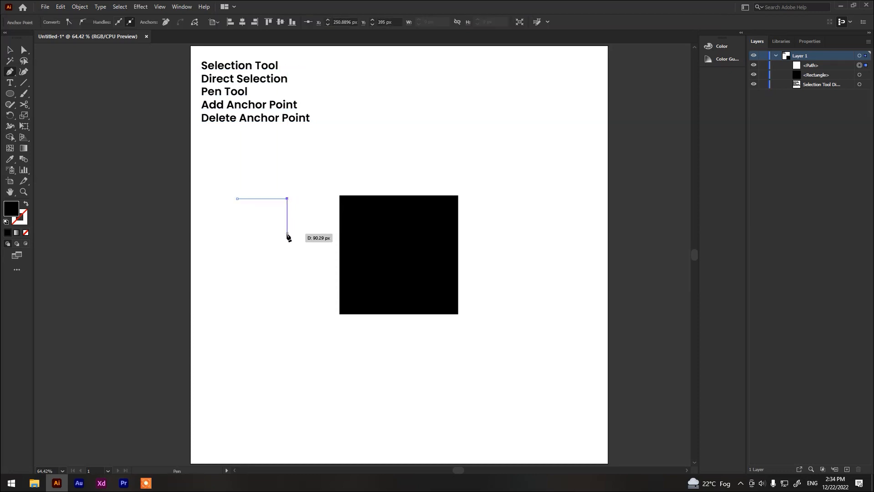
left_click(287, 233)
left_click(251, 233)
left_click(251, 271)
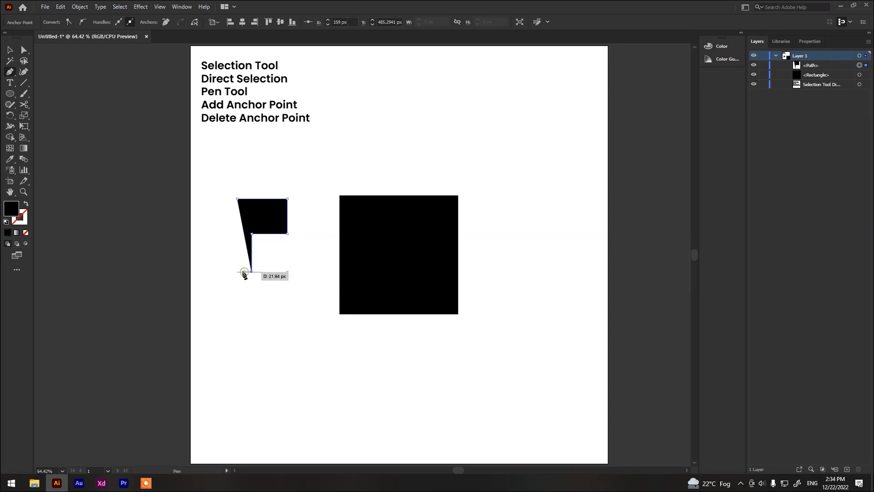
left_click(224, 254)
left_click(237, 199)
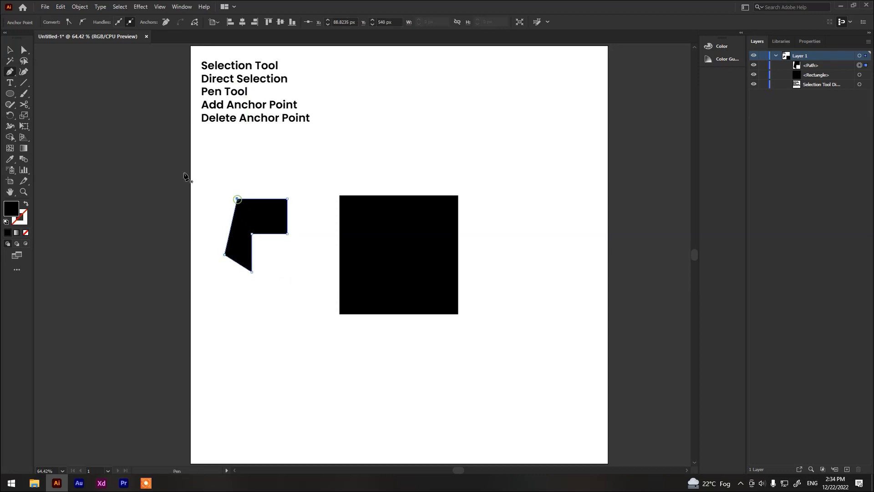
Bend all six straight edges of the angular shape outward with the Curvature tool.
left_click(23, 71)
left_click_drag(234, 230, 217, 219)
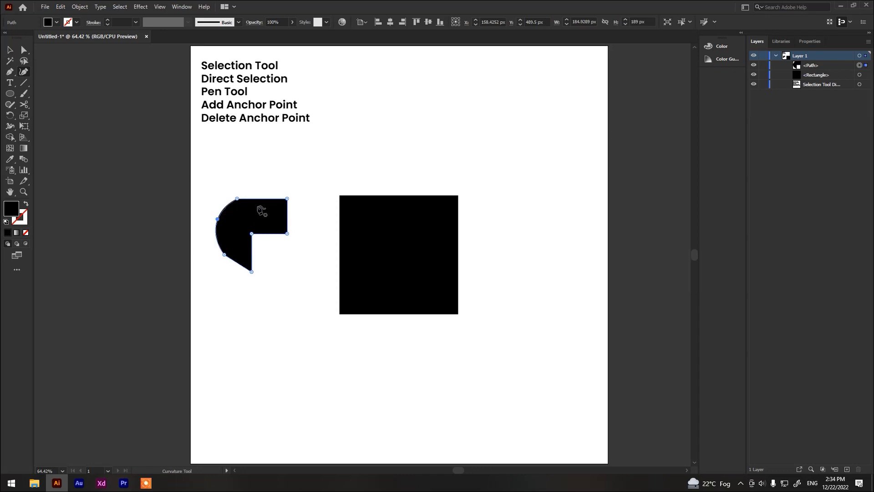
scroll(260, 210, "up", 5)
left_click_drag(273, 174, 283, 140)
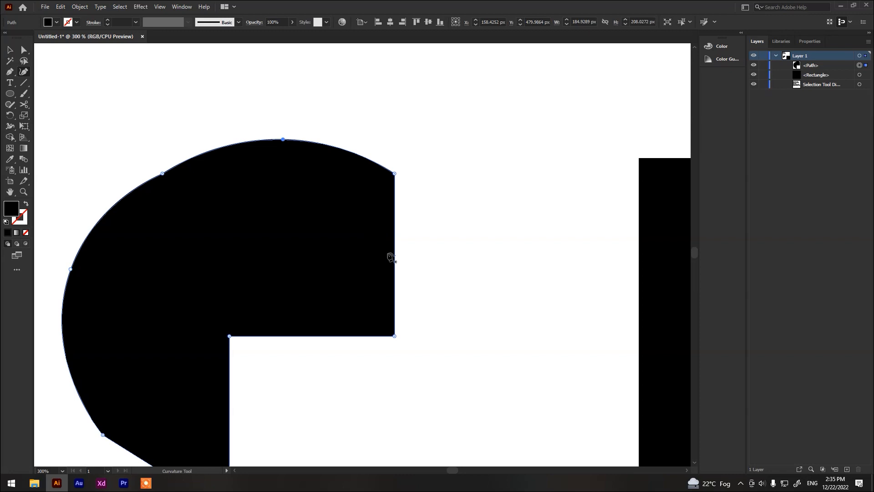
left_click_drag(396, 258, 434, 254)
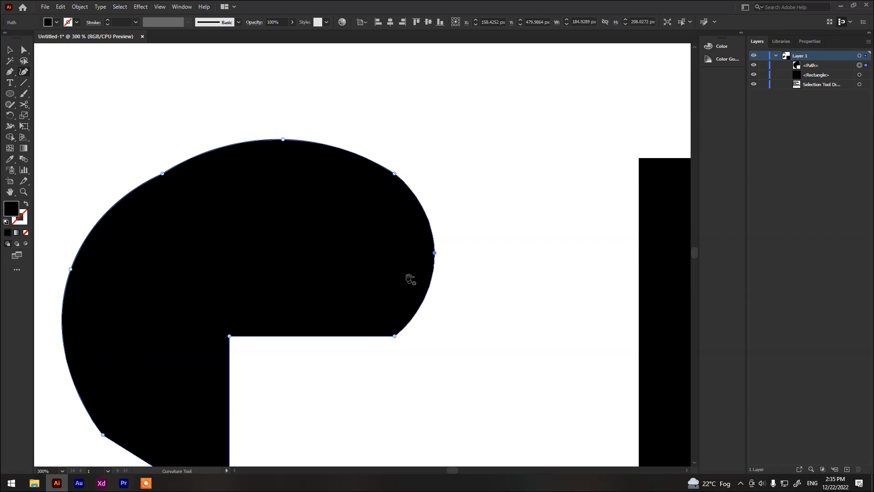
scroll(335, 275, "down", 3)
left_click_drag(299, 271, 310, 318)
left_click_drag(230, 368, 250, 365)
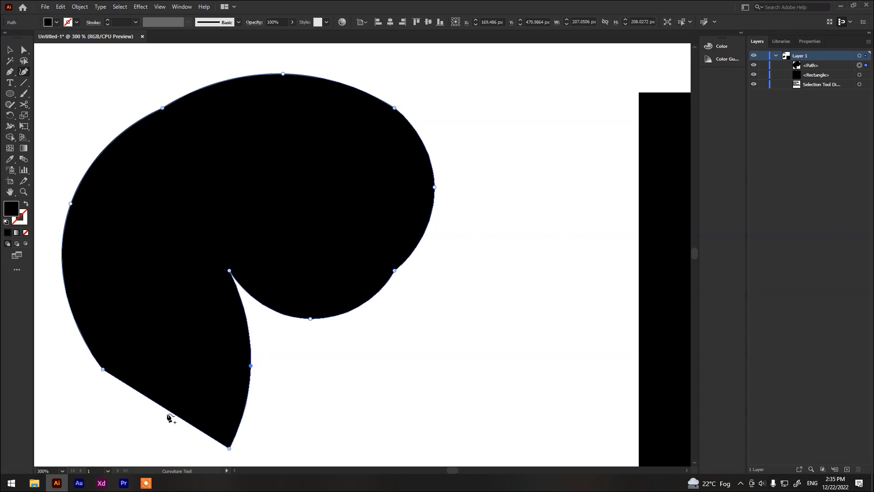
left_click_drag(168, 409, 140, 432)
Bend the black square's four sides outward with the Curvature tool into a round shape about 423 by 436 px.
scroll(326, 300, "down", 2)
scroll(552, 257, "up", 1)
left_click_drag(552, 257, 306, 215)
left_click(324, 240)
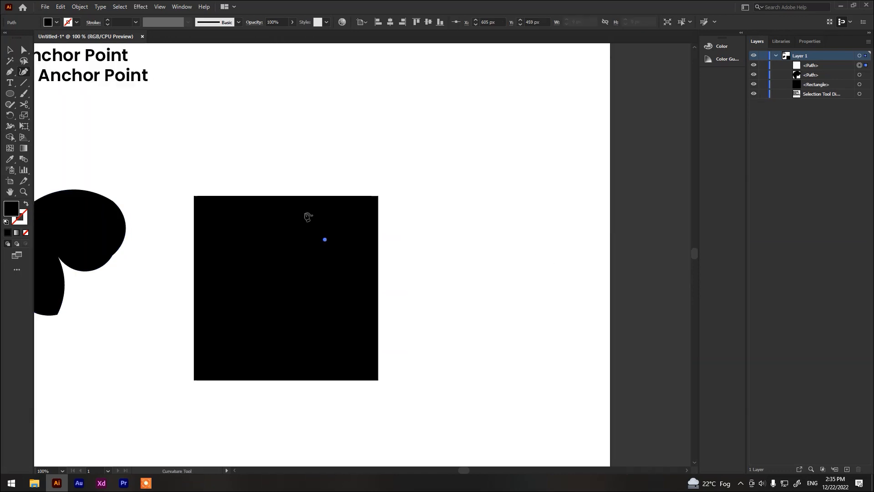
left_click(314, 238, "ctrl")
left_click(10, 52)
left_click(24, 72)
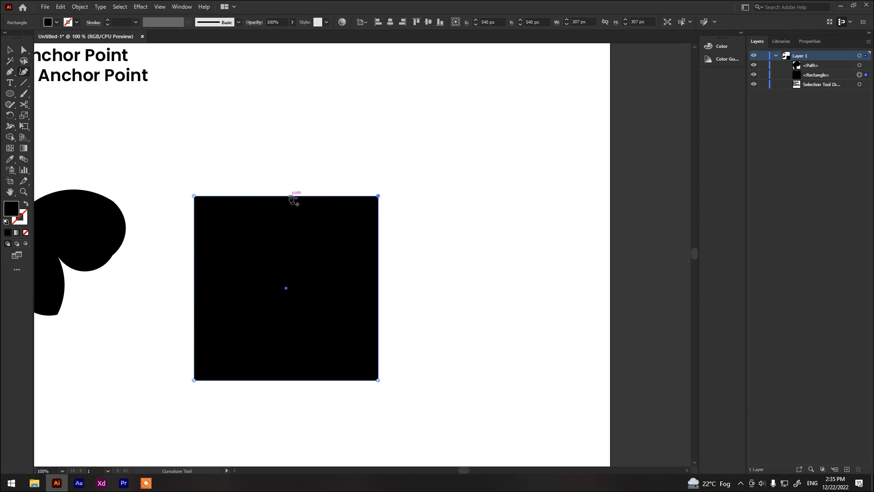
left_click_drag(289, 197, 286, 158)
left_click_drag(378, 299, 409, 302)
left_click_drag(287, 381, 287, 420)
left_click_drag(195, 291, 156, 296)
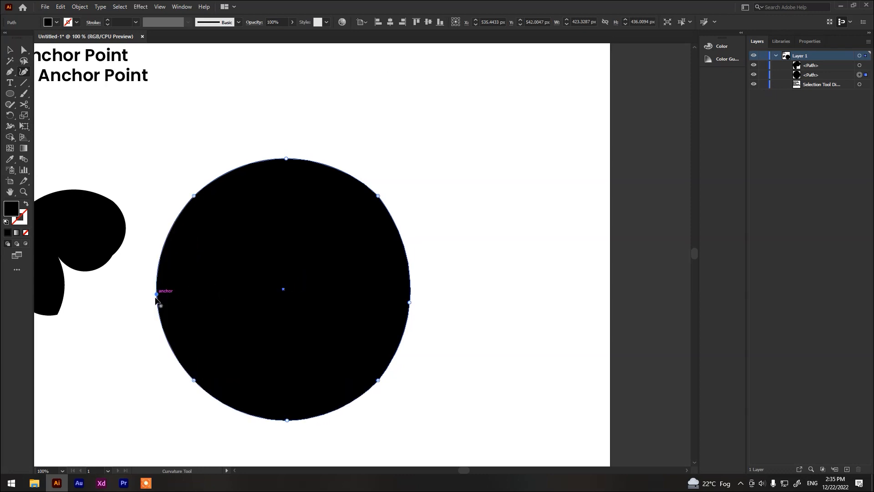
Select both curved shapes, and undo the bends made to the black square's sides.
key("v")
key("ctrl+minus")
left_click_drag(557, 174, 45, 279)
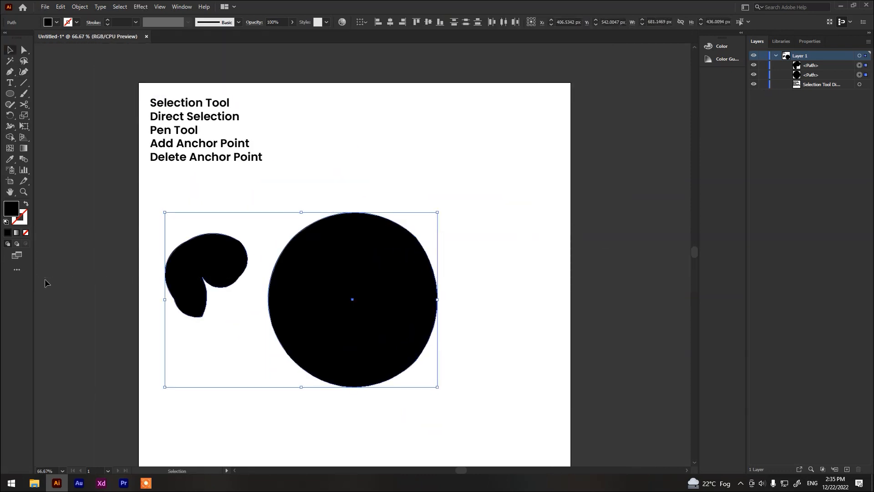
key("ctrl+z")
key("ctrl+z")
key("ctrl+z")
key("ctrl+z")
key("ctrl+z")
key("ctrl+z")
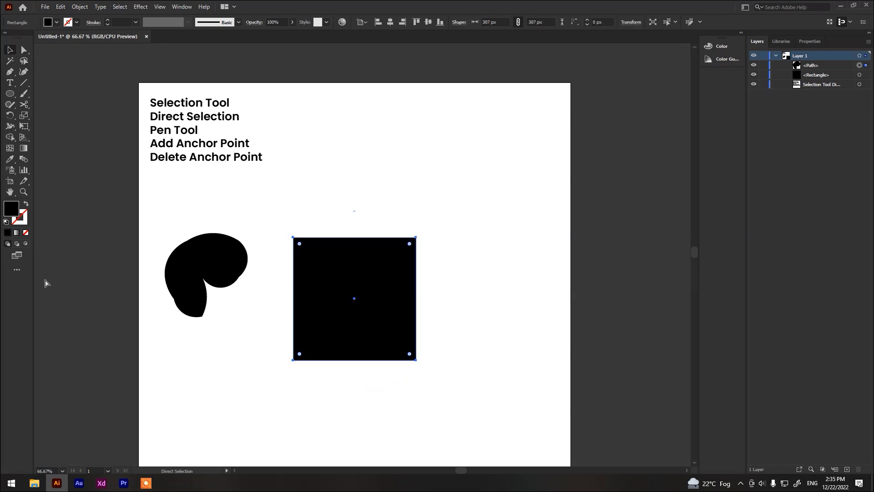
Delete the curved shape beside the black square.
key("Delete")
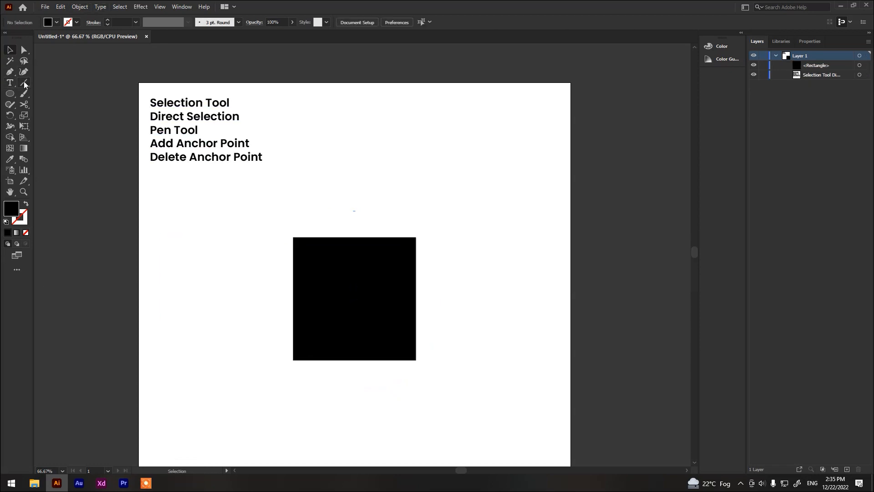
Try placing a point text object above the black square with the Type tool, and undo it.
left_click(10, 84)
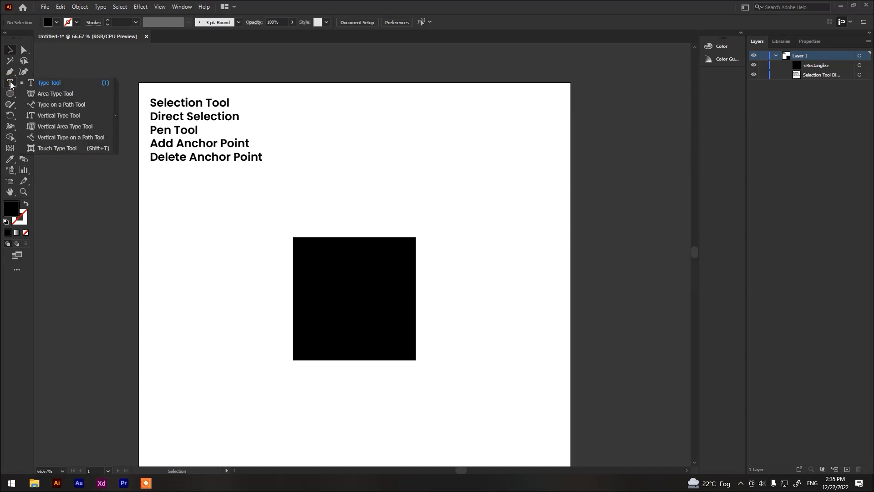
left_click(400, 138)
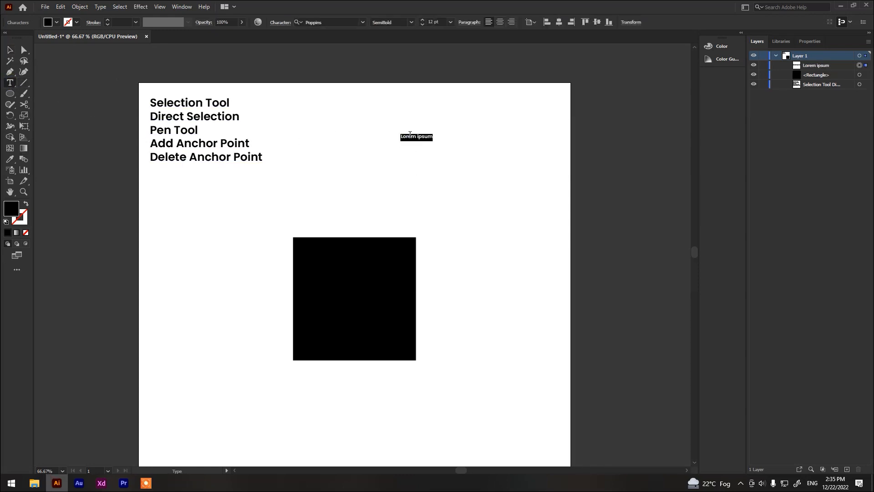
key("ctrl+z")
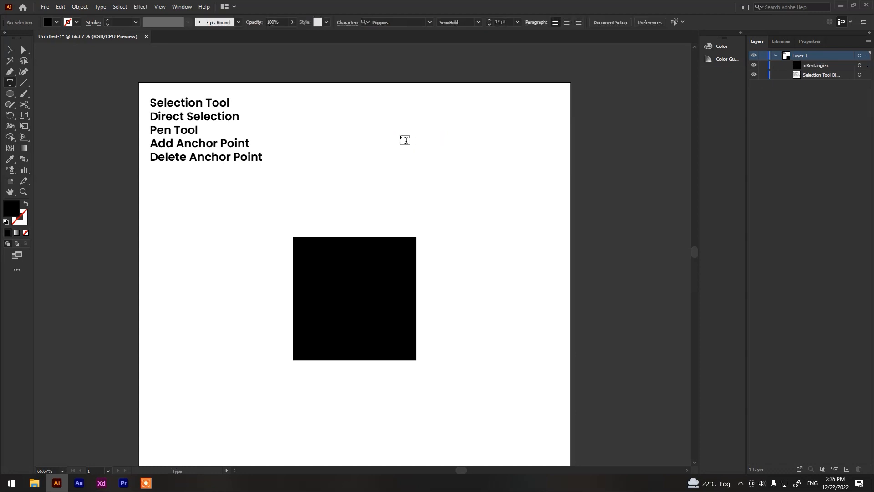
left_click(13, 84)
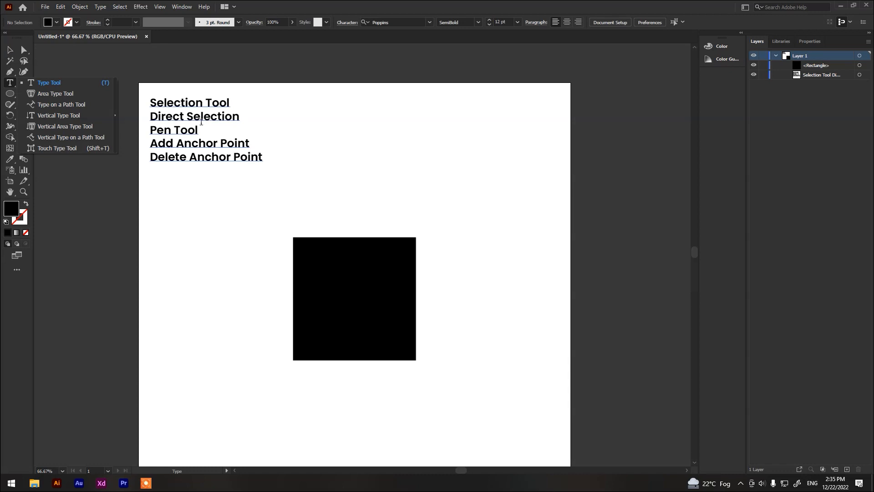
Select the tool-list text and browse the available font families, previewing them on it.
left_click(10, 50)
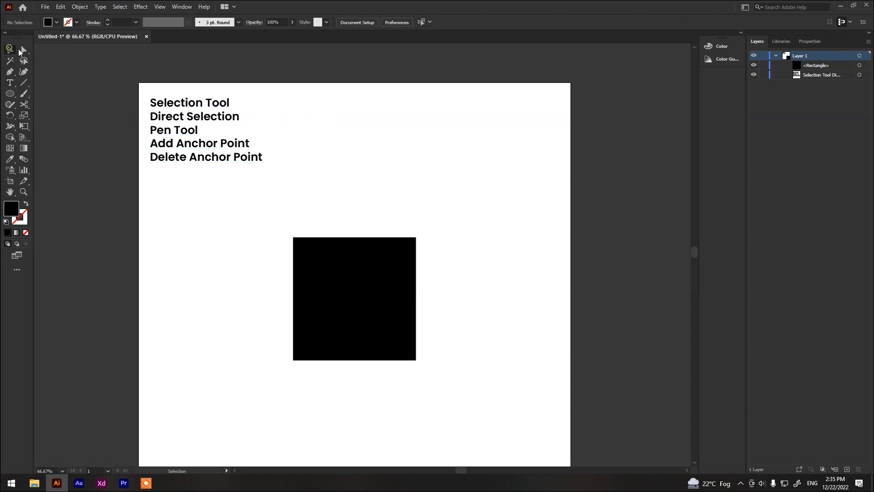
left_click(224, 142)
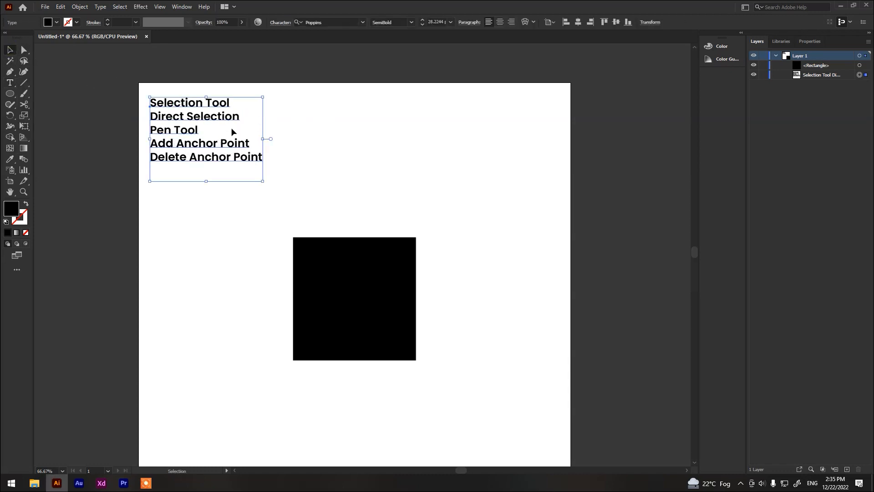
left_click(333, 20)
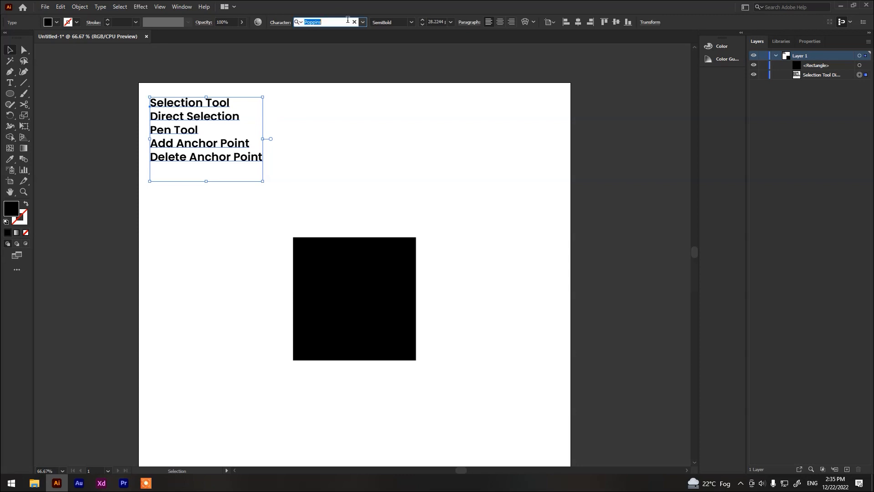
left_click(363, 22)
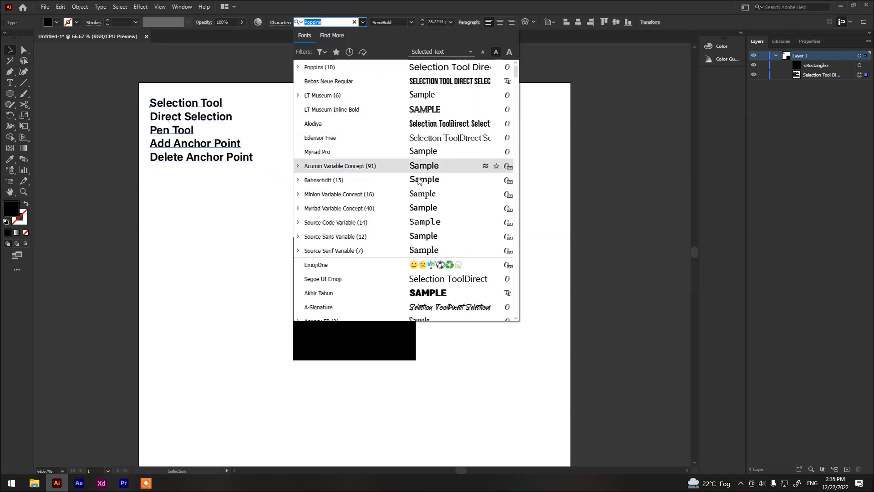
scroll(431, 250, "down", 6)
scroll(430, 250, "up", 6)
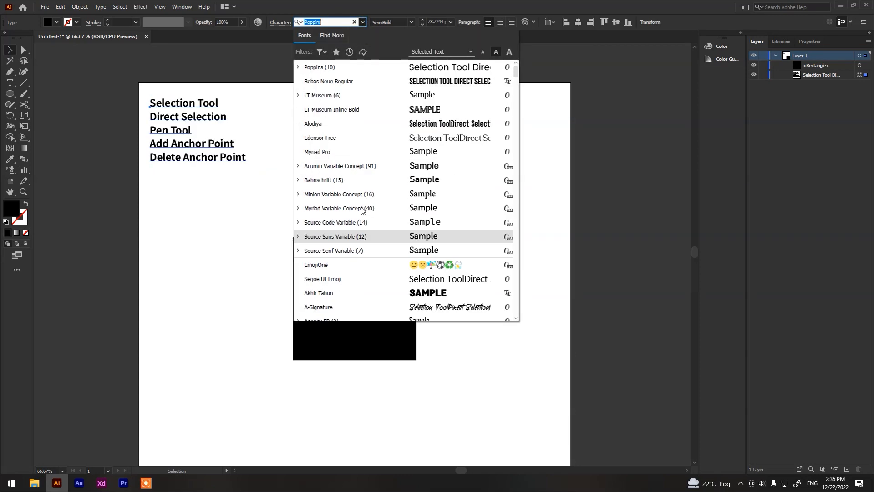
left_click(215, 199)
With the tool-list text selected, open the Character settings group, dock it beneath the Color Guide and expand it.
left_click(236, 145)
key("a")
key("ctrl+t")
key("v")
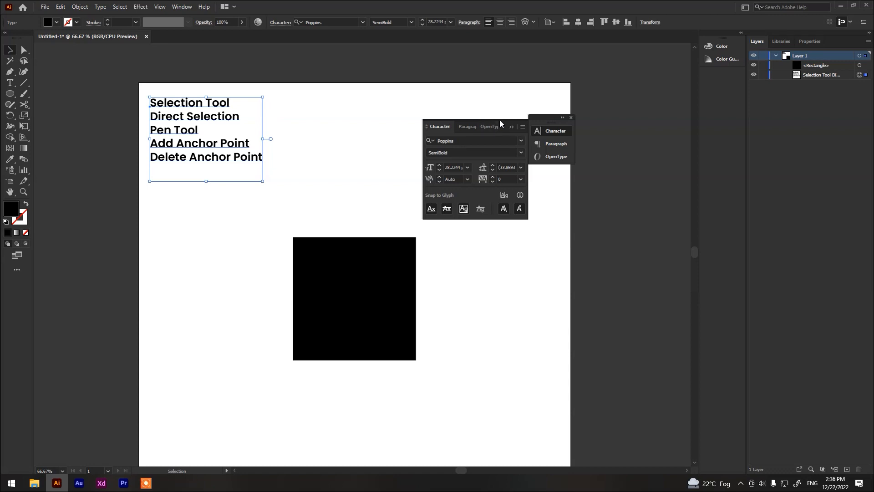
left_click_drag(549, 116, 713, 75)
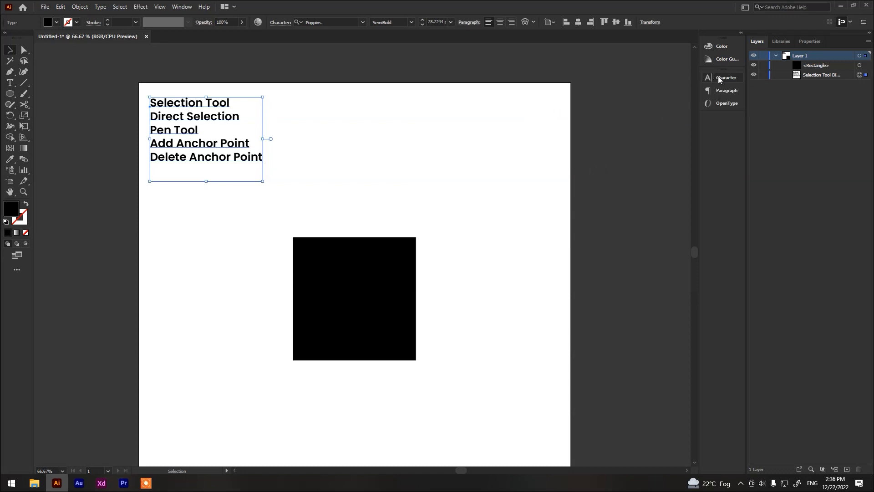
left_click(725, 80)
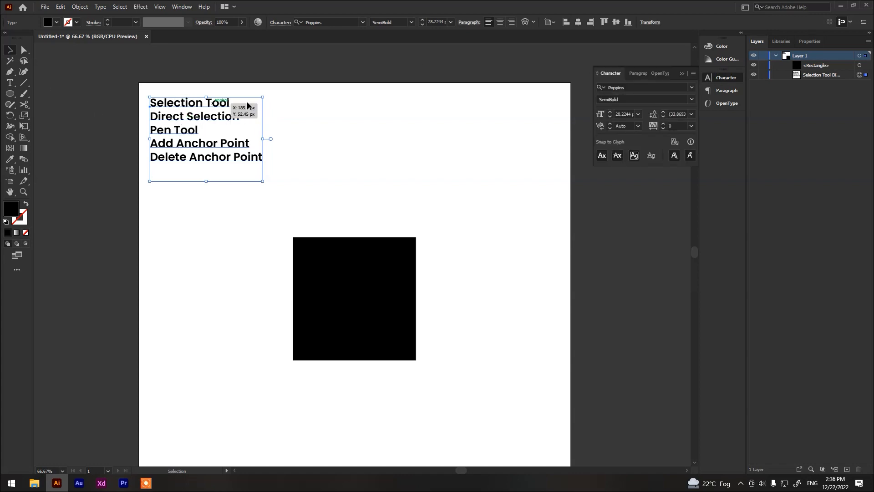
Set the tool-list text's font size to 21 pt after previewing its font weights, and show all character options.
left_click(692, 87)
left_click(691, 86)
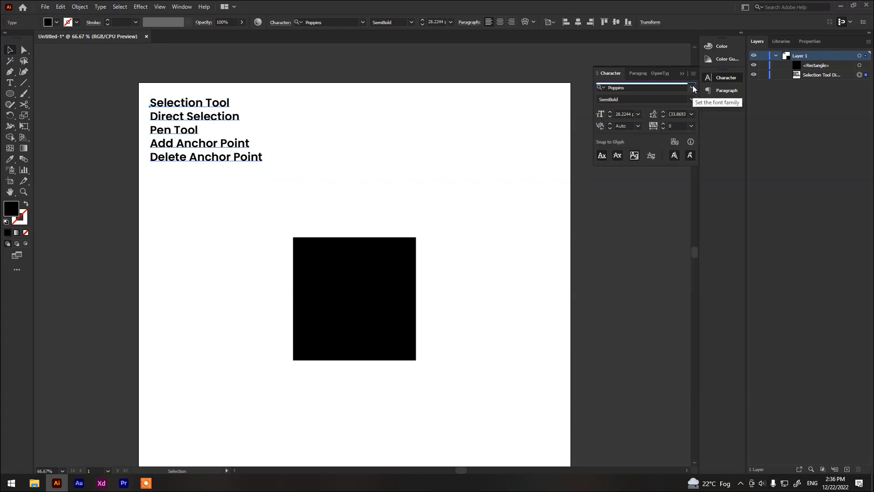
left_click(691, 100)
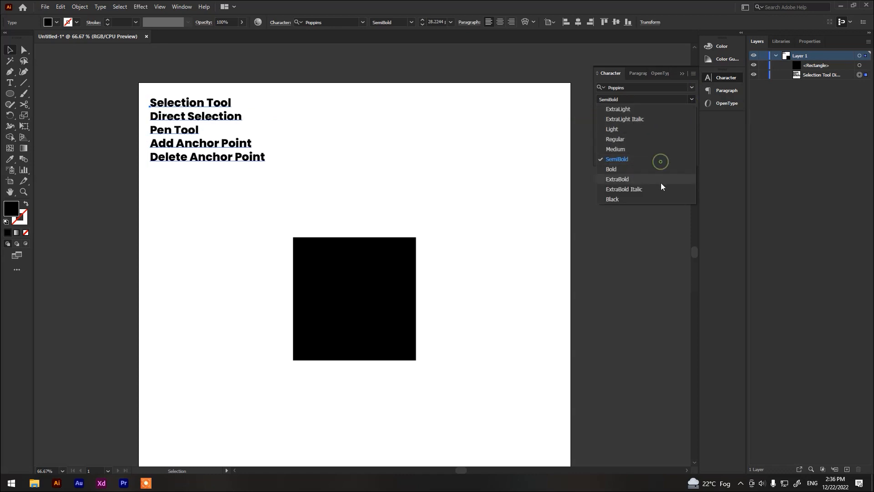
left_click(690, 98)
left_click(640, 114)
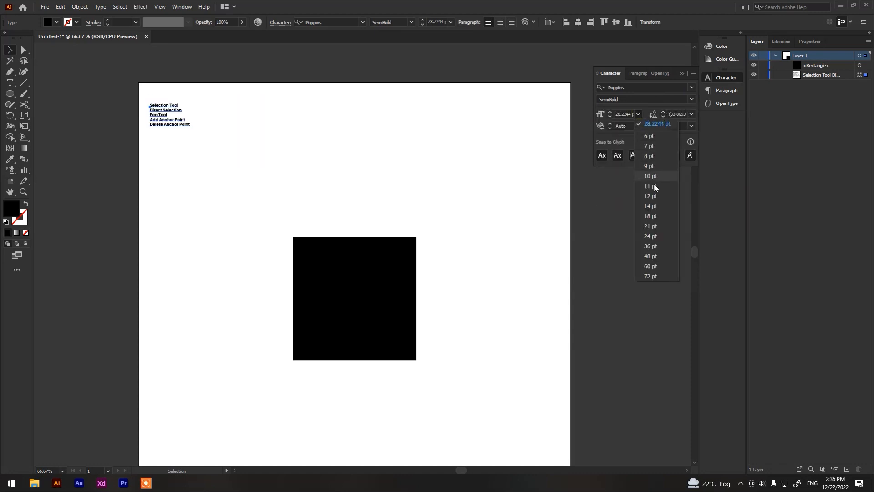
left_click(661, 226)
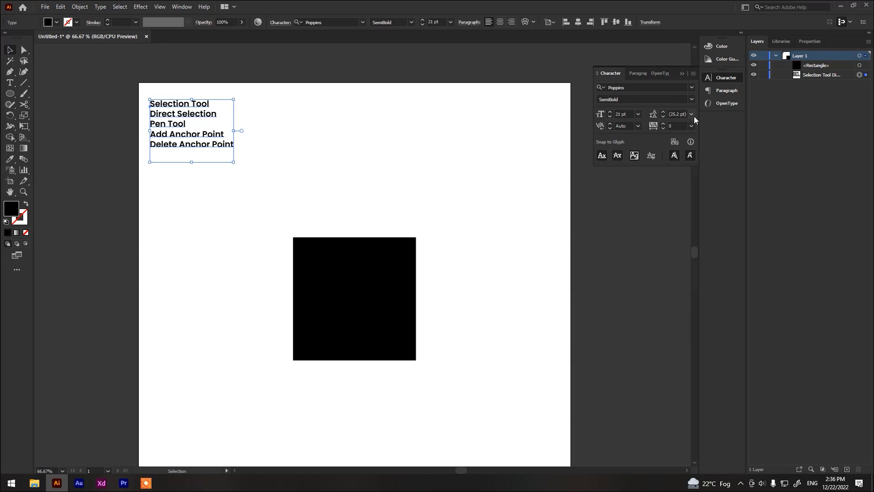
left_click(692, 73)
left_click(704, 79)
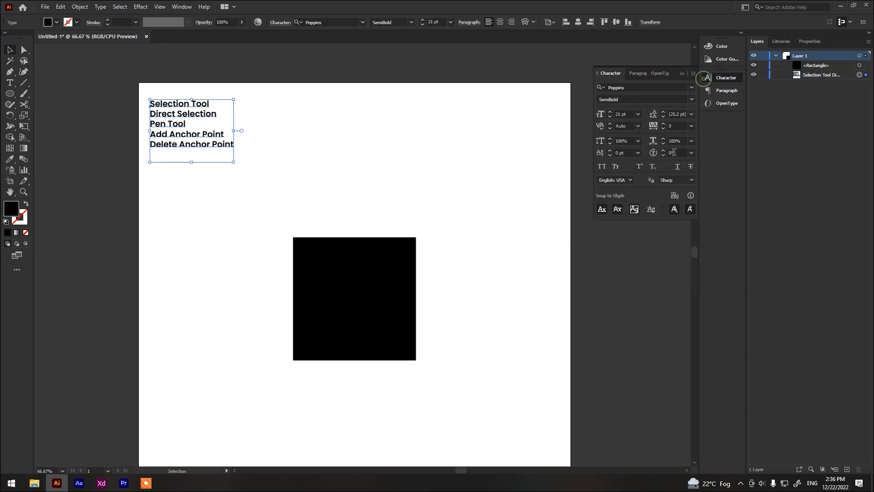
Try the center, right and justified paragraph alignments on the tool-list text, and deselect it.
left_click(729, 91)
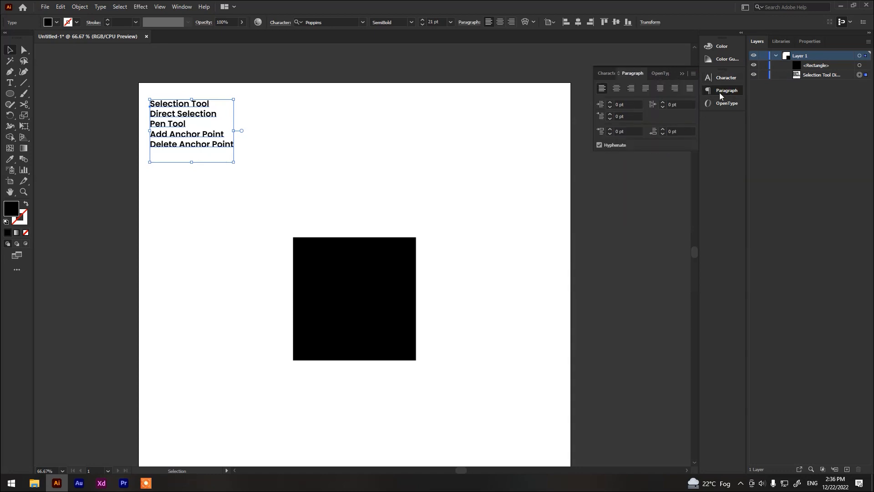
left_click(616, 90)
left_click(631, 88)
left_click(646, 89)
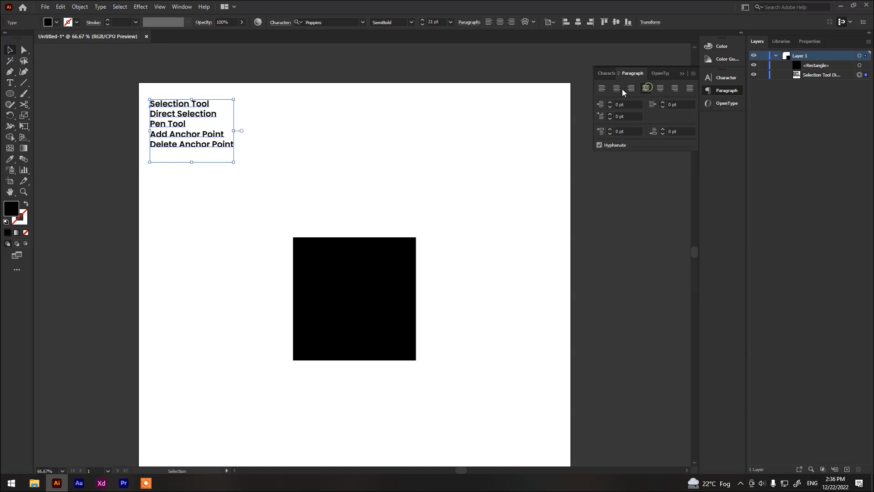
left_click(675, 89)
left_click(689, 90)
left_click(682, 73)
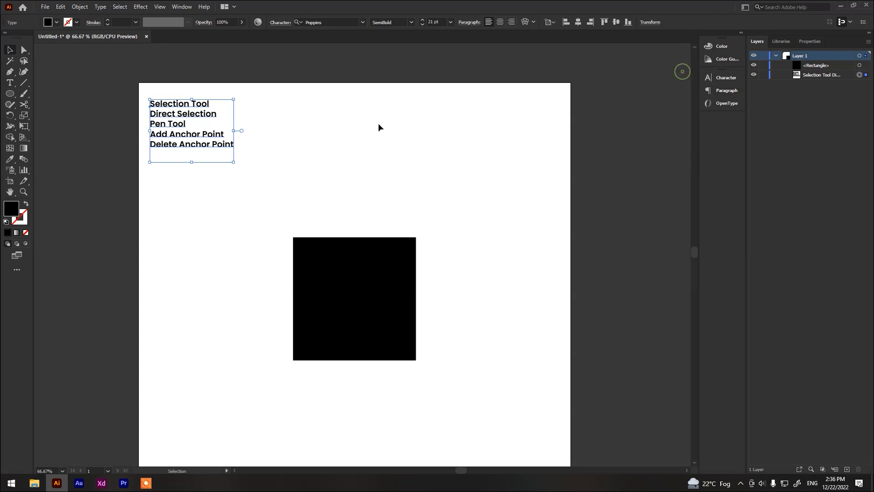
left_click(314, 155)
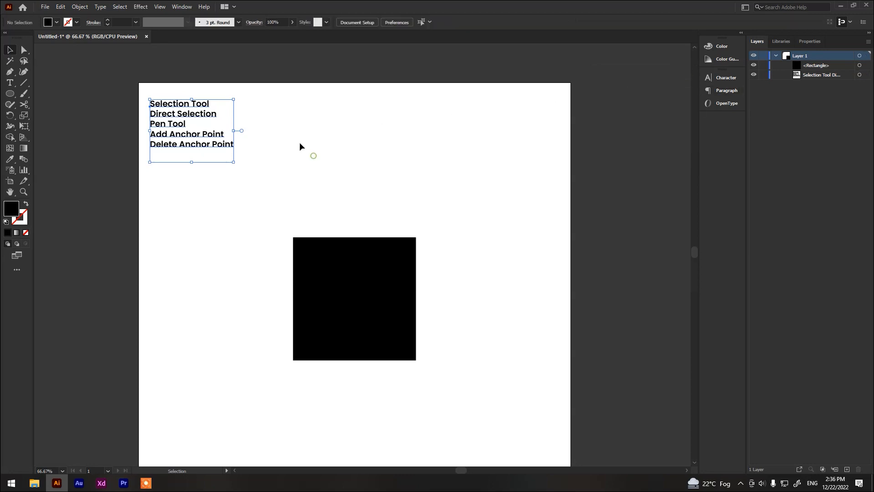
left_click(13, 84)
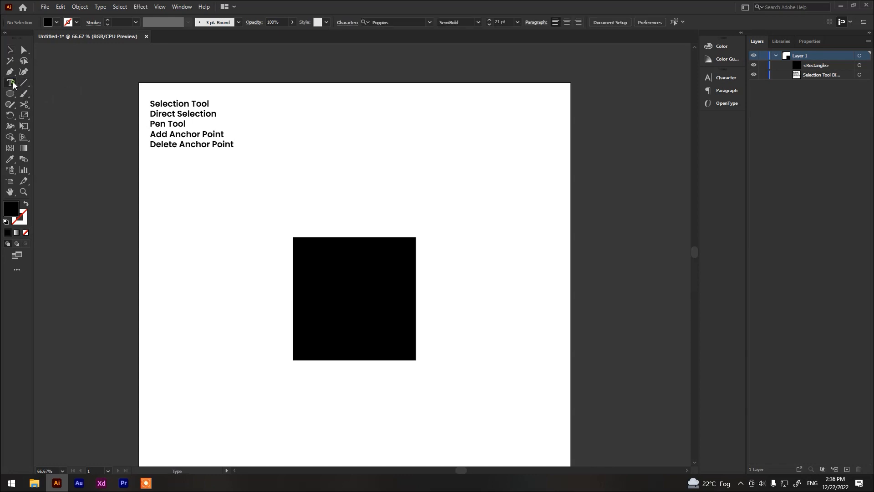
right_click(13, 84)
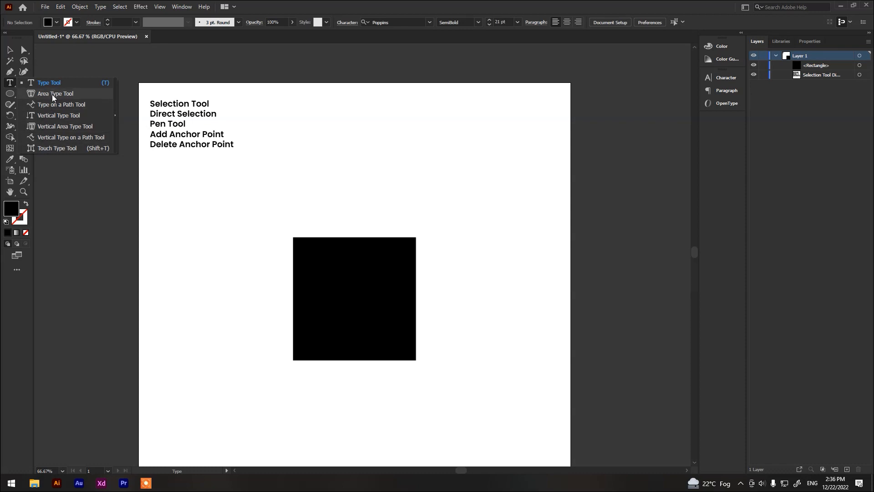
left_click(10, 82)
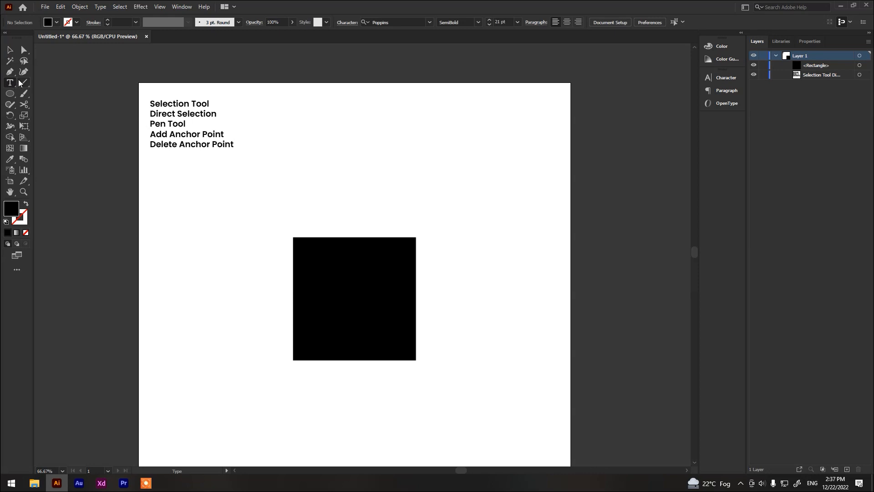
Draw a horizontal line about 421 px long above the black square with the Line Segment tool.
left_click(24, 82)
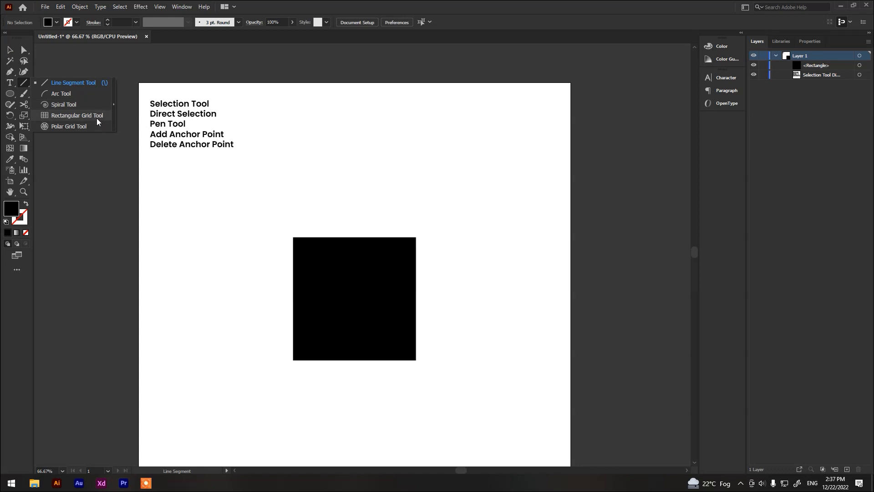
left_click(70, 83)
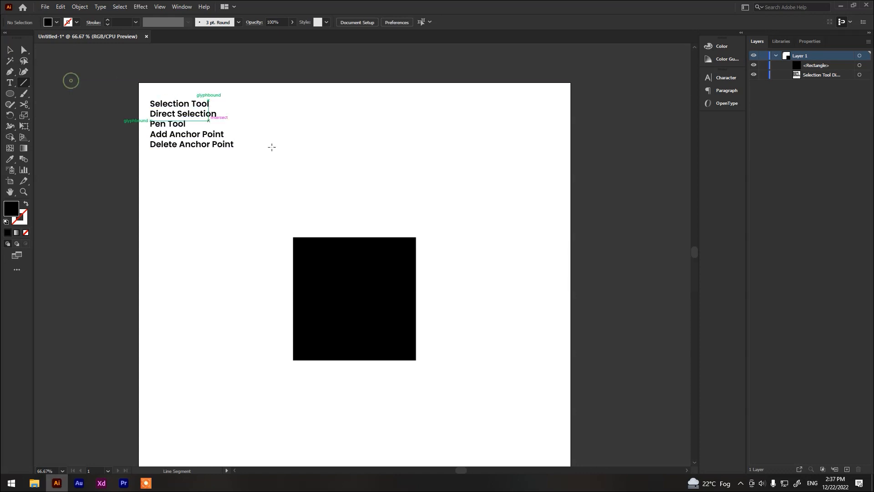
left_click_drag(275, 192, 445, 197)
key("v")
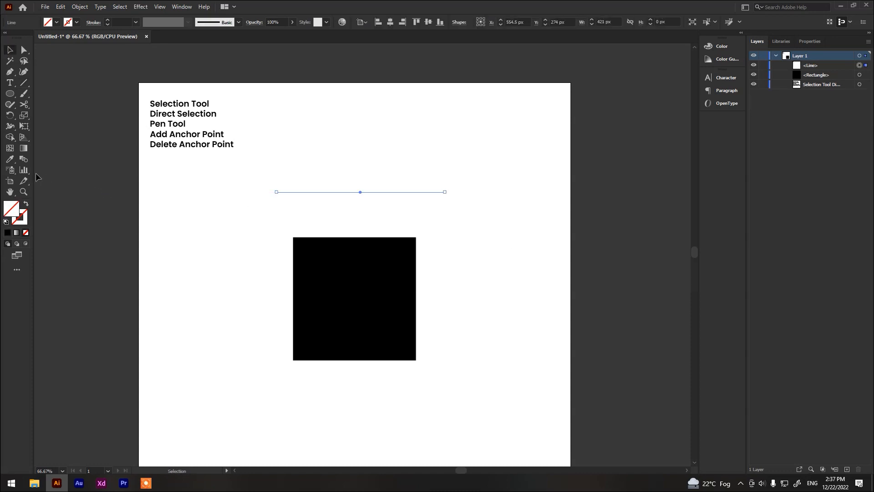
Apply a solid black stroke to the horizontal line.
left_click(25, 218)
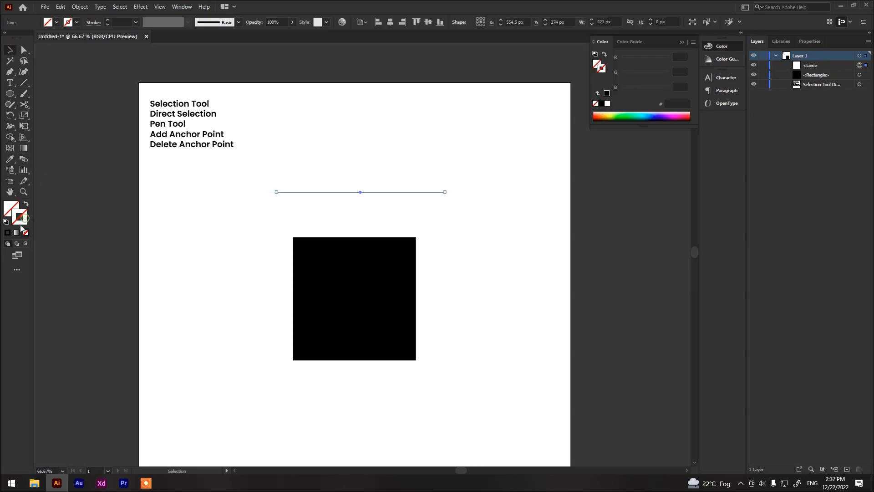
left_click(8, 233)
left_click(429, 182)
left_click(335, 192)
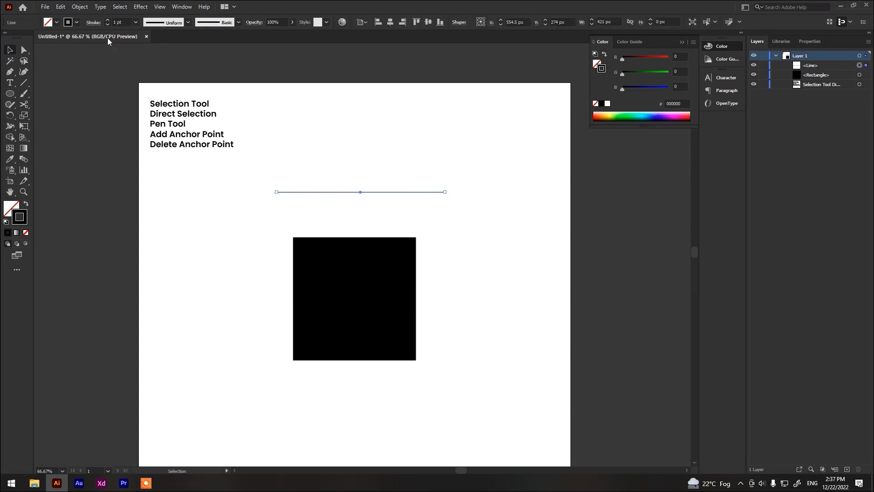
Set the horizontal line's stroke weight to 3 pt.
left_click(108, 20)
left_click(108, 20)
left_click(108, 20)
left_click(108, 20)
left_click(108, 20)
left_click(107, 20)
left_click(108, 20)
left_click(108, 20)
left_click(108, 24)
left_click(108, 25)
left_click(108, 25)
left_click(108, 25)
left_click(108, 25)
left_click(108, 25)
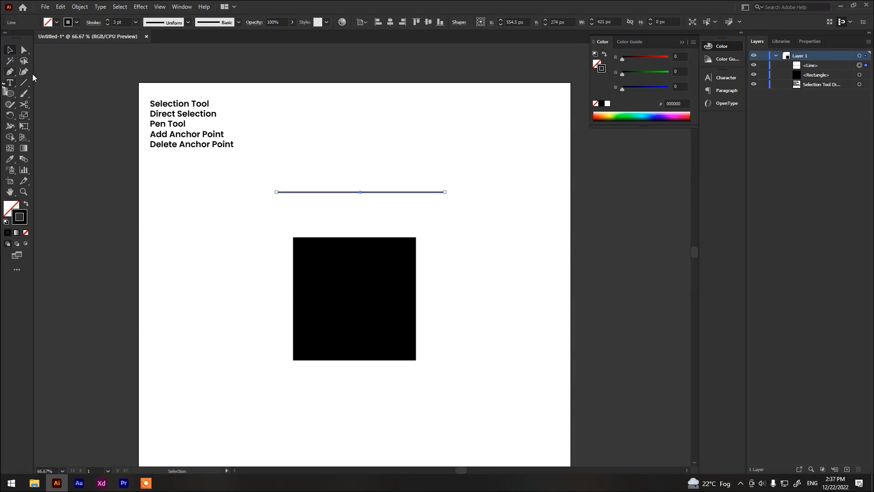
left_click_drag(327, 146, 299, 202)
Draw four large quarter-circle arcs around the black square with the Arc tool, the last about 373 by 373 px.
left_click_drag(24, 82, 59, 92)
left_click_drag(163, 192, 284, 314)
left_click_drag(289, 140, 445, 295)
left_click_drag(514, 145, 332, 328)
left_click_drag(187, 199, 336, 349)
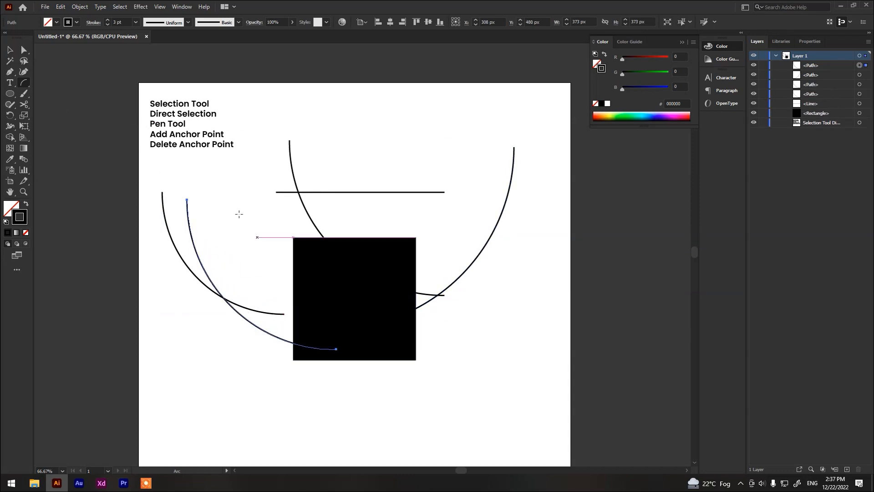
Draw two spirals side by side above the horizontal line with the Spiral tool.
left_click(23, 83)
left_click(69, 104)
left_click_drag(301, 130, 354, 183)
left_click_drag(424, 128, 448, 97)
Draw a grid about 614 by 614 px over the black square with the Rectangular Grid tool, undoing a smaller first attempt.
left_click_drag(23, 82, 61, 116)
left_click_drag(172, 338, 278, 435)
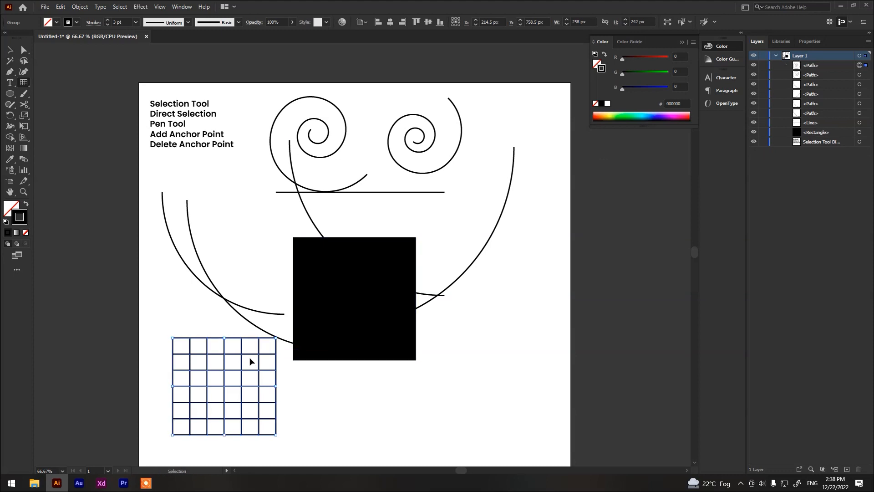
key("ctrl+z")
left_click_drag(179, 186, 425, 362)
key("v")
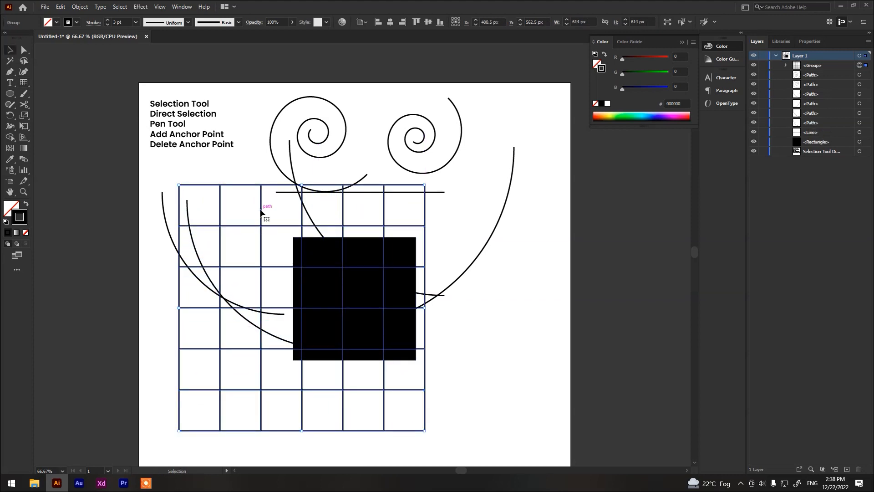
Delete the grid, the horizontal line, the right-hand spiral and the two arcs that pass behind the black square's right side.
left_click_drag(237, 177, 174, 360)
left_click_drag(493, 325, 417, 128)
key("Delete")
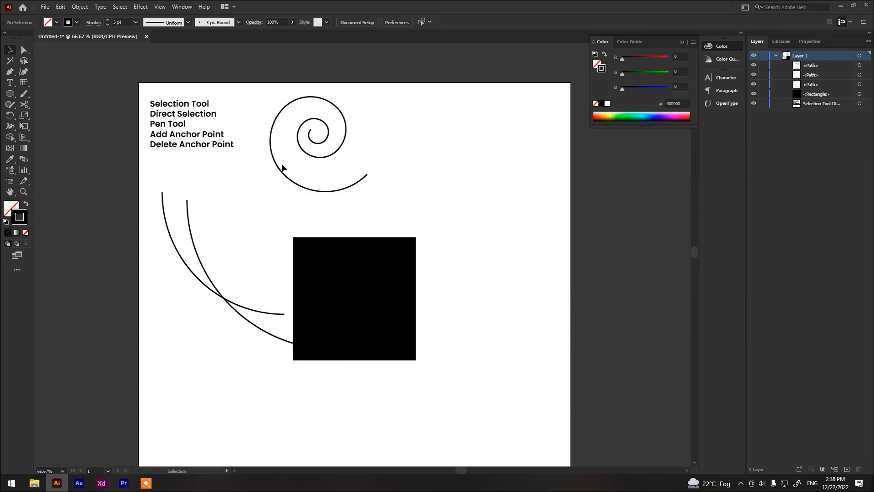
Delete the remaining spiral and the two arcs left of the black square.
left_click_drag(377, 156, 317, 206)
key("Delete")
left_click_drag(214, 271, 104, 146)
key("Delete")
Draw a circular polar grid about 337 by 337 px left of the black square with the Polar Grid tool, and delete it.
left_click(24, 82)
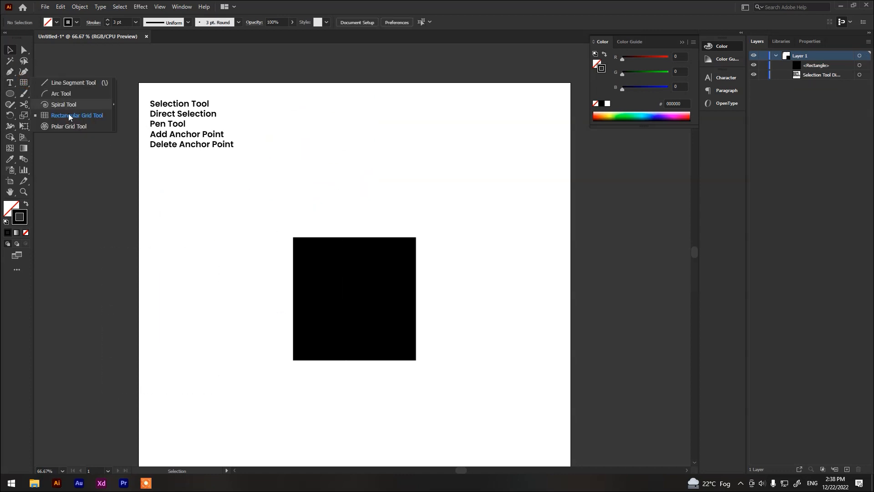
left_click(70, 126)
left_click_drag(191, 201, 373, 429)
key("v")
left_click_drag(305, 314, 224, 314)
left_click_drag(224, 200, 230, 294)
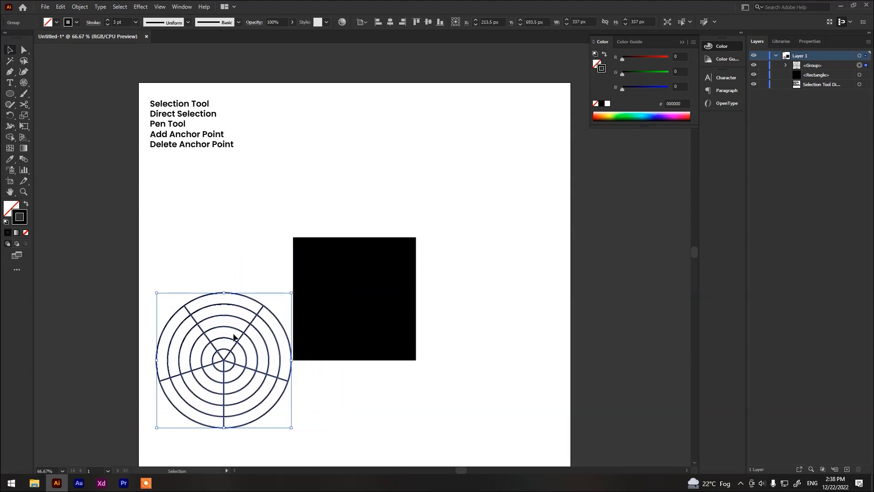
key("Delete")
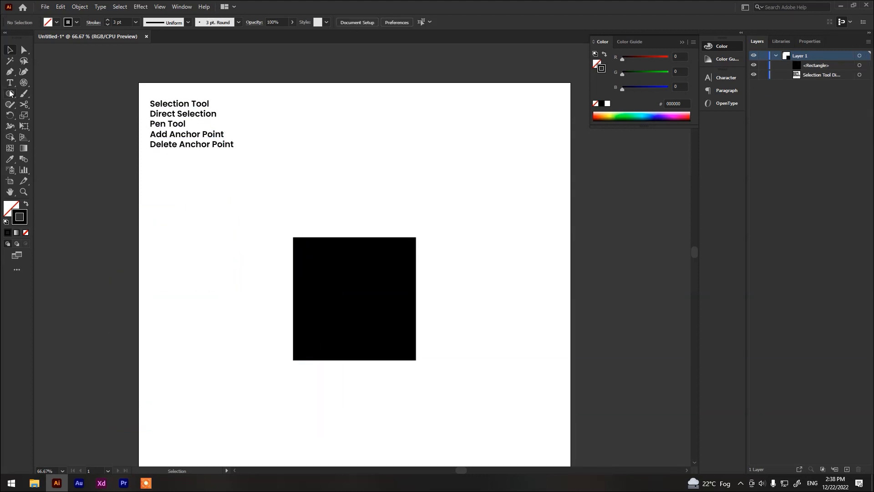
Draw two five-pointed stars: one about 244 by 232 px below the text and one about 144 by 137 px above the black square.
left_click(10, 93)
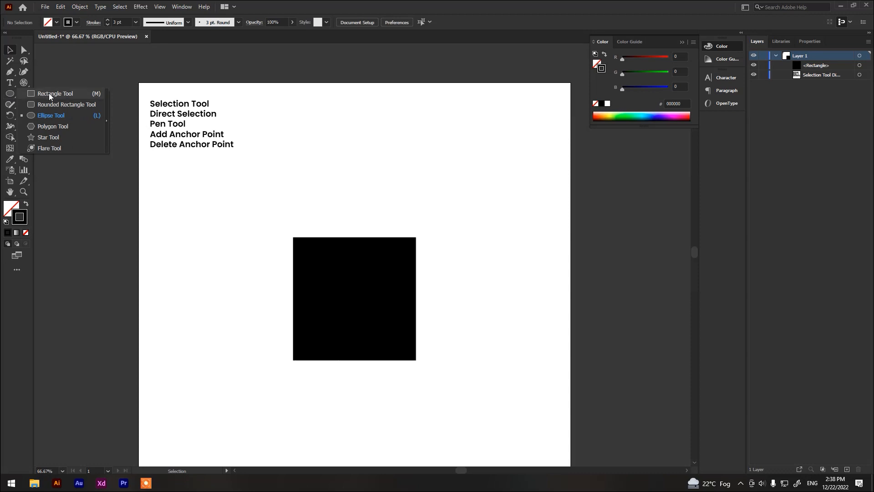
left_click(48, 137)
left_click(10, 94)
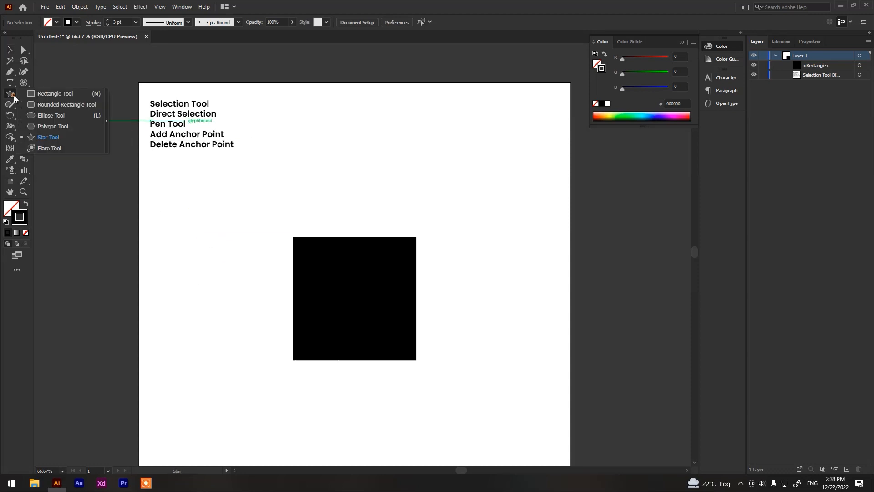
left_click(49, 137)
left_click_drag(209, 217, 240, 259)
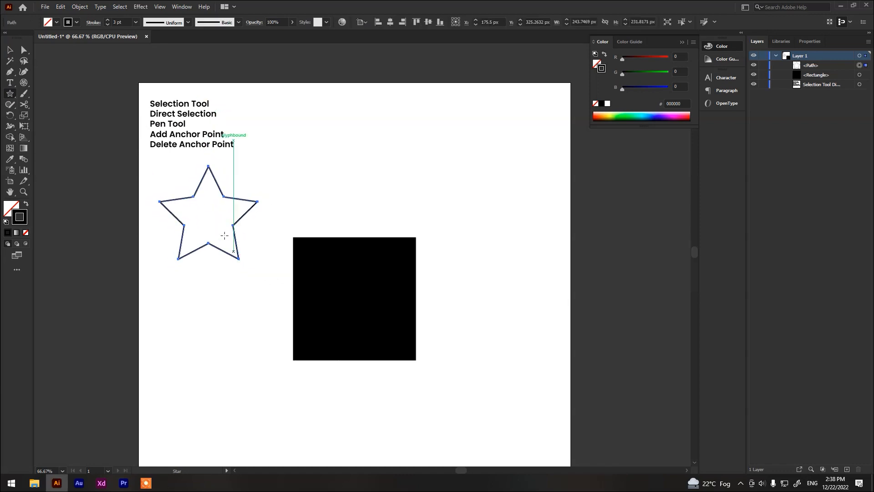
key("v")
left_click(10, 93)
left_click_drag(357, 130, 377, 151)
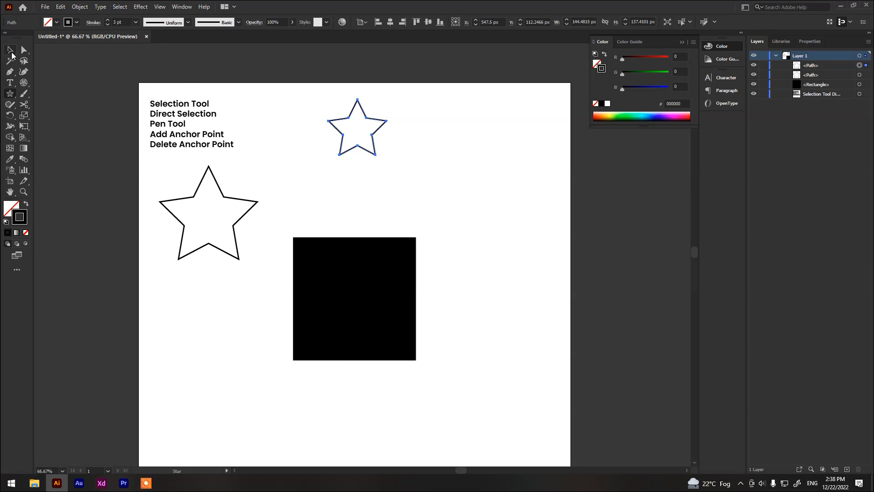
Draw a flare about 398 px across, overlapping the small star above the black square, with the Flare tool.
left_click(13, 95)
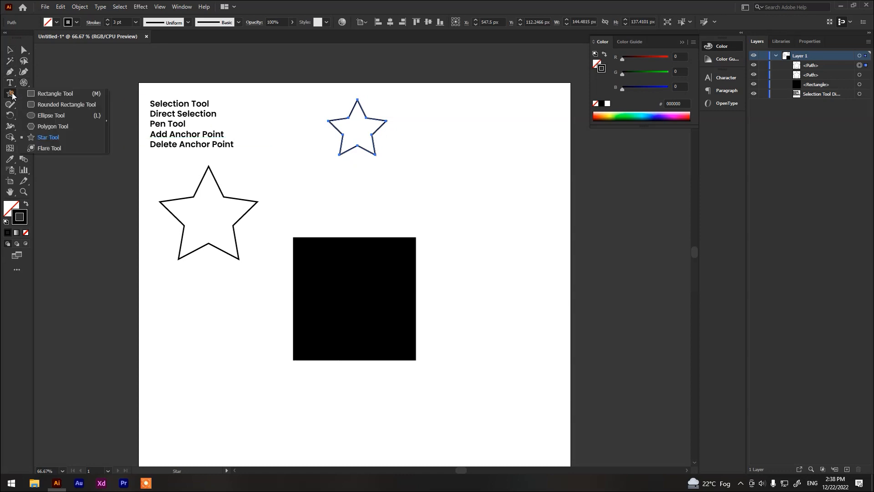
left_click(47, 149)
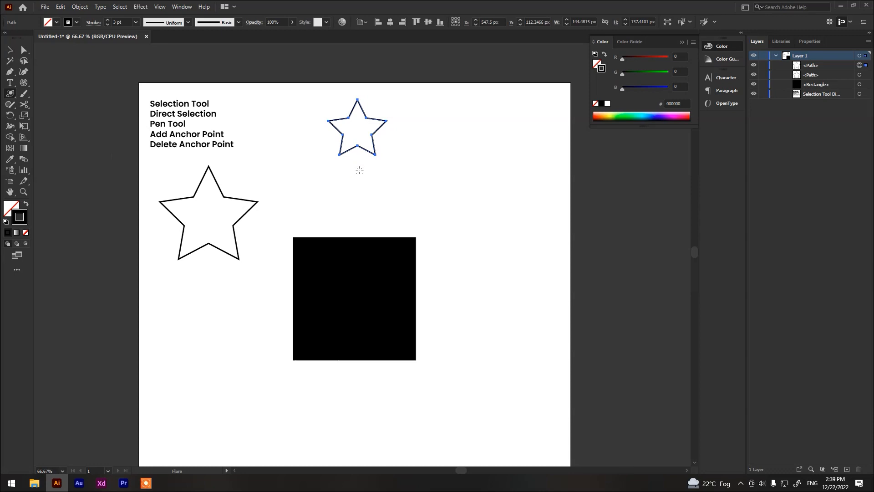
left_click_drag(360, 173, 380, 175)
Delete the flare and both stars.
key("v")
left_click(326, 197, "shift")
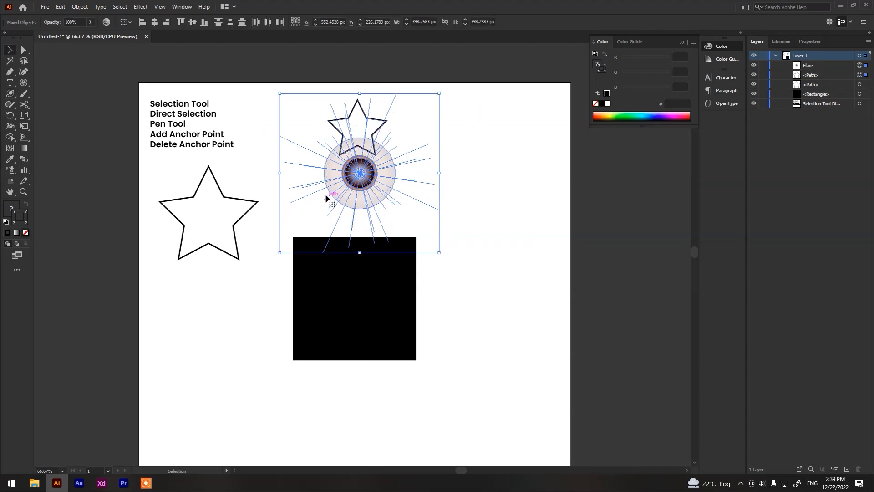
key("Delete")
left_click(212, 223)
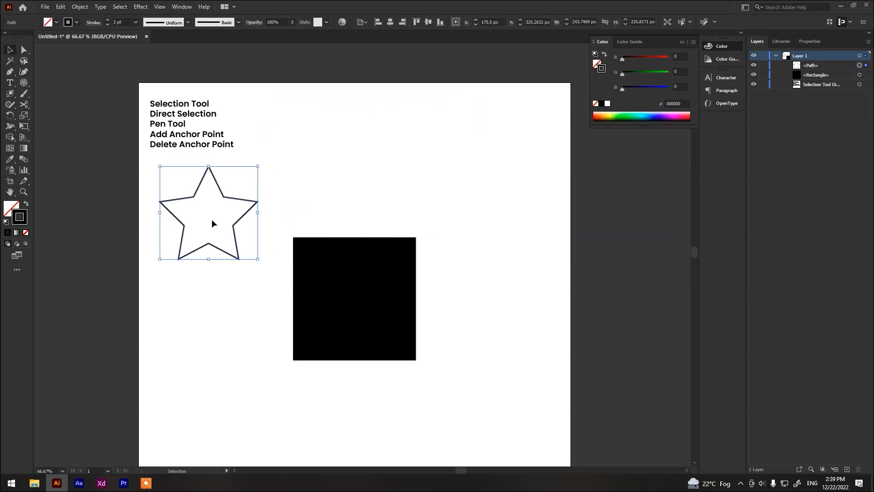
key("Delete")
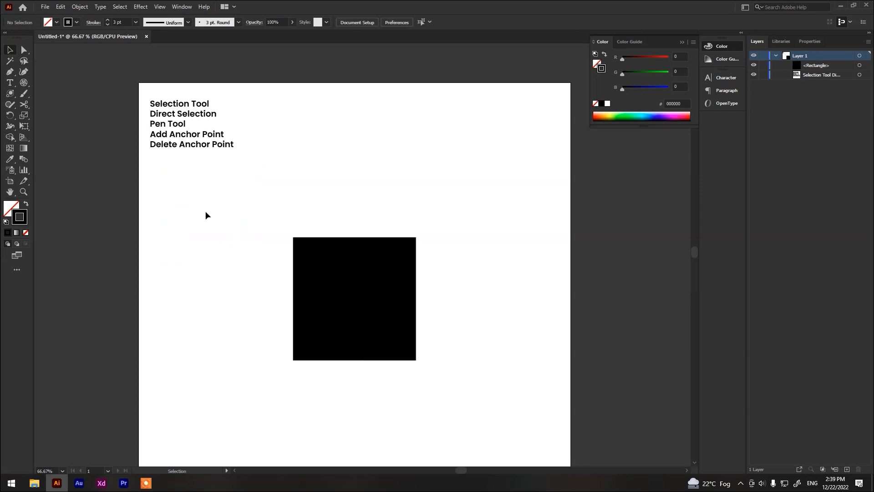
Paint a single black dot above the black square with the Paintbrush tool.
left_click(9, 93)
left_click(31, 95)
left_click(23, 94)
left_click(65, 94)
right_click(321, 182)
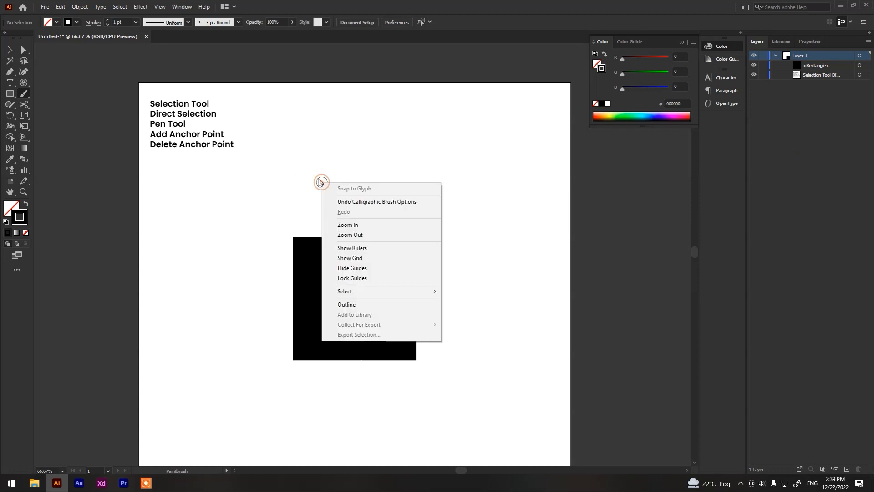
left_click(321, 165)
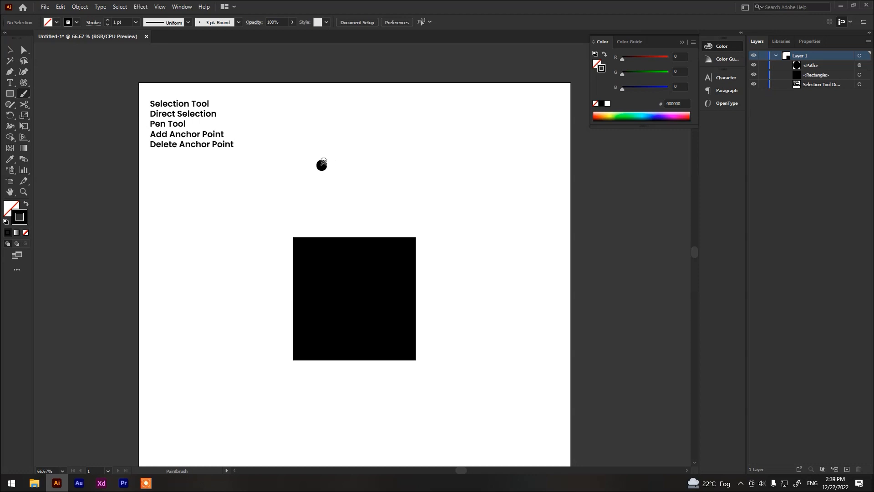
Scribble large loose loops across the artboard and around the black square with the Paintbrush tool, and undo the scribble.
mouse_move(377, 153)
left_mouse_down()
mouse_move(391, 198)
mouse_move(419, 171)
mouse_move(351, 212)
mouse_move(262, 212)
left_mouse_up()
mouse_move(204, 211)
left_mouse_down()
mouse_move(273, 237)
mouse_move(150, 273)
mouse_move(316, 258)
mouse_move(221, 357)
mouse_move(292, 274)
mouse_move(414, 445)
mouse_move(400, 330)
left_mouse_up()
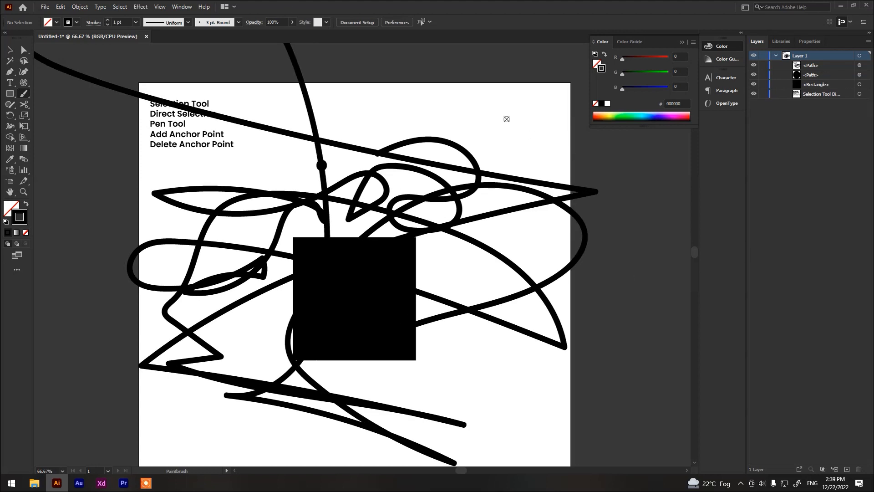
key("ctrl+z")
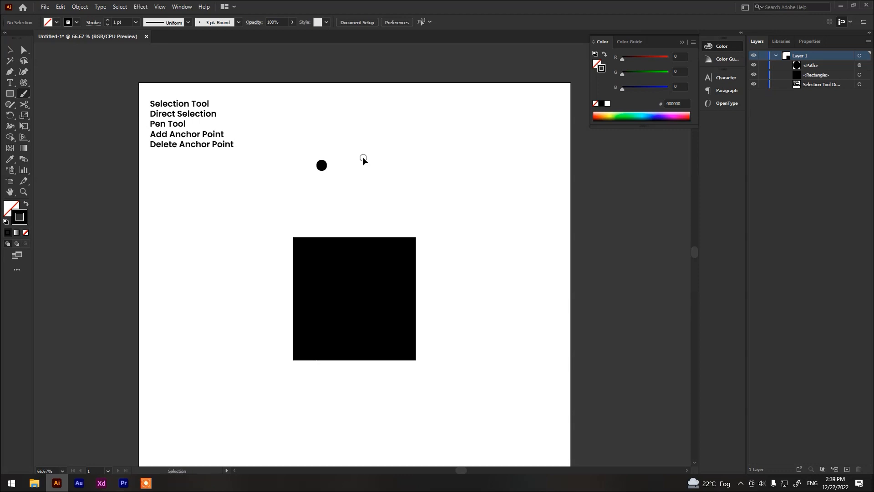
Delete the painted dot above the black square.
key("v")
left_click_drag(317, 177, 310, 181)
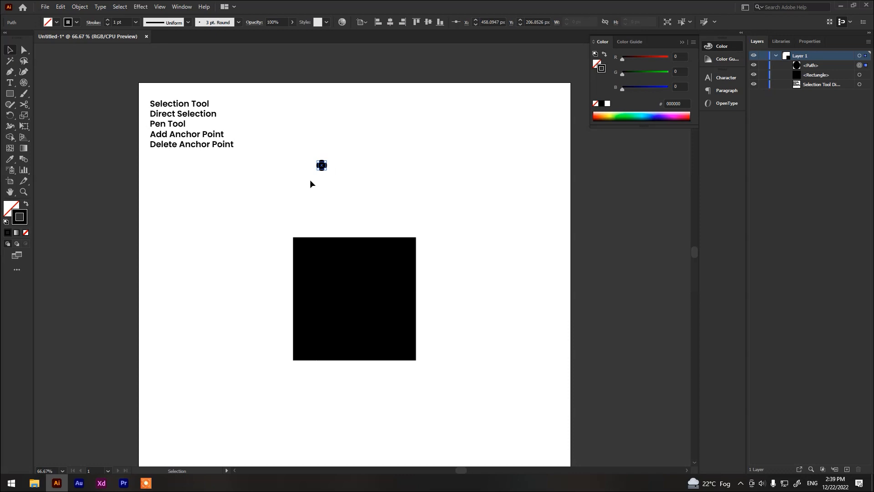
key("Delete")
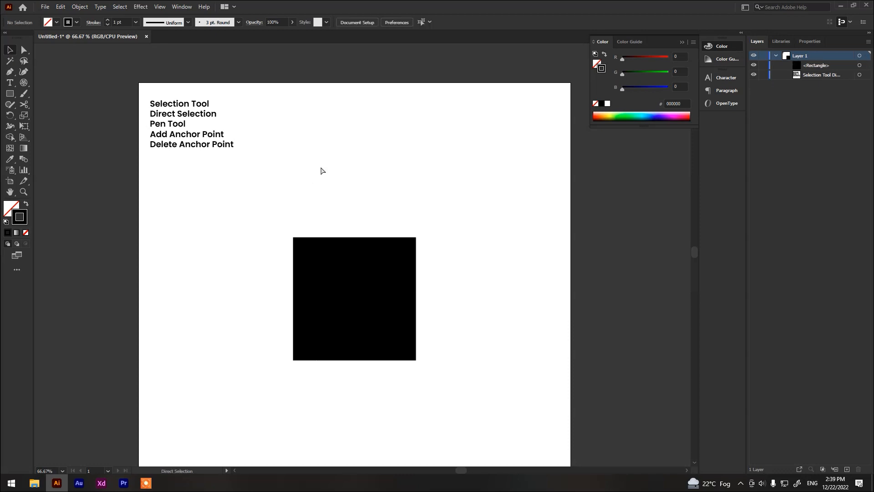
Paint three overlapping freehand strokes to the left of the black square with the Blob Brush tool.
key("ctrl+0")
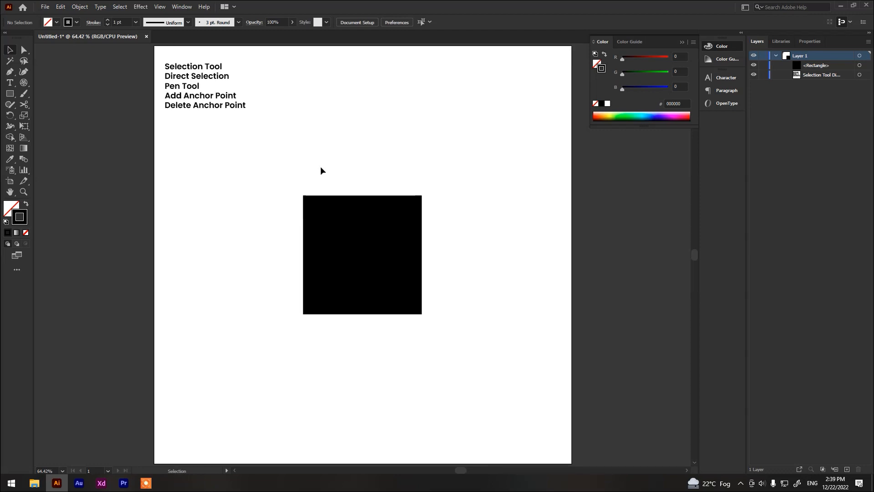
left_click(22, 94)
left_click(61, 103)
mouse_move(210, 153)
left_mouse_down()
mouse_move(255, 177)
mouse_move(306, 147)
mouse_move(212, 194)
mouse_move(188, 231)
left_mouse_up()
mouse_move(249, 214)
left_mouse_down()
mouse_move(146, 190)
mouse_move(175, 253)
left_mouse_up()
mouse_move(244, 254)
left_mouse_down()
mouse_move(167, 227)
mouse_move(177, 172)
left_mouse_up()
Undo all the Blob Brush strokes and return to the Paintbrush tool.
key("v")
key("ctrl+z")
key("ctrl+z")
key("ctrl+z")
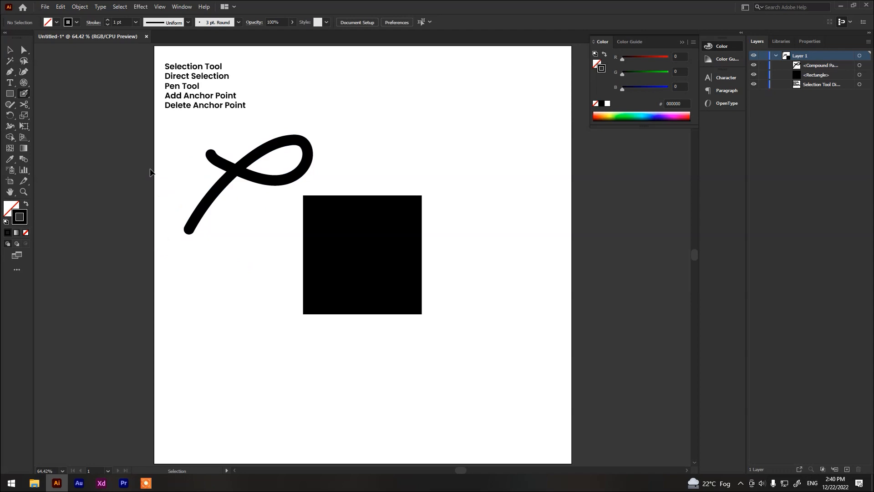
key("shift+b")
left_click(25, 93)
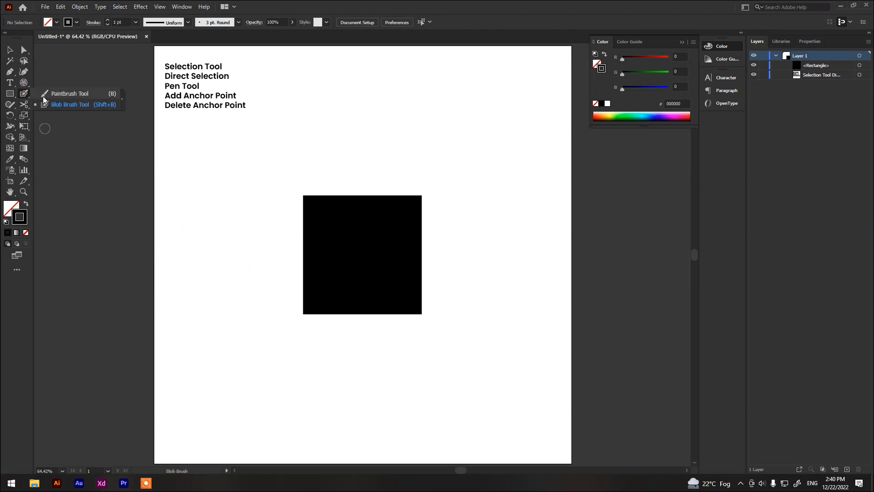
left_click(51, 94)
Sketch a tilted ellipse, a downward-pointing triangle and a diamond left of the black square with the Shaper tool.
left_click(12, 106)
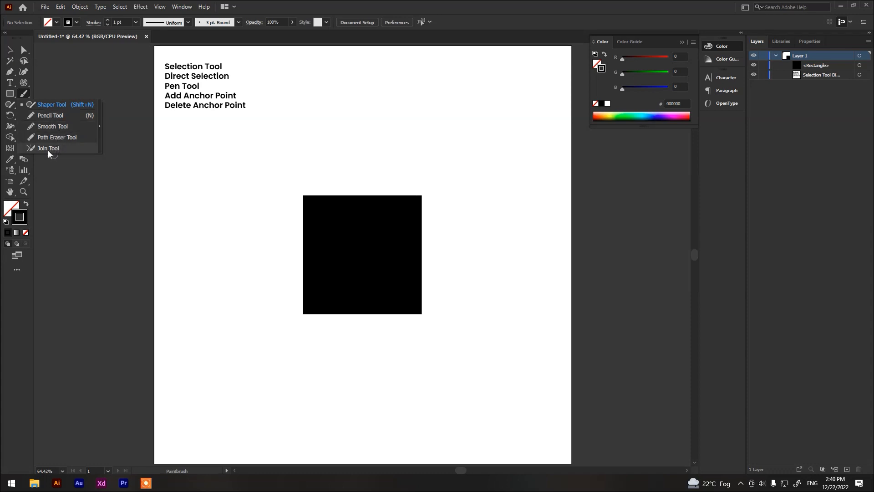
left_click(49, 105)
left_click_drag(199, 178, 250, 237)
left_click_drag(194, 222, 194, 221)
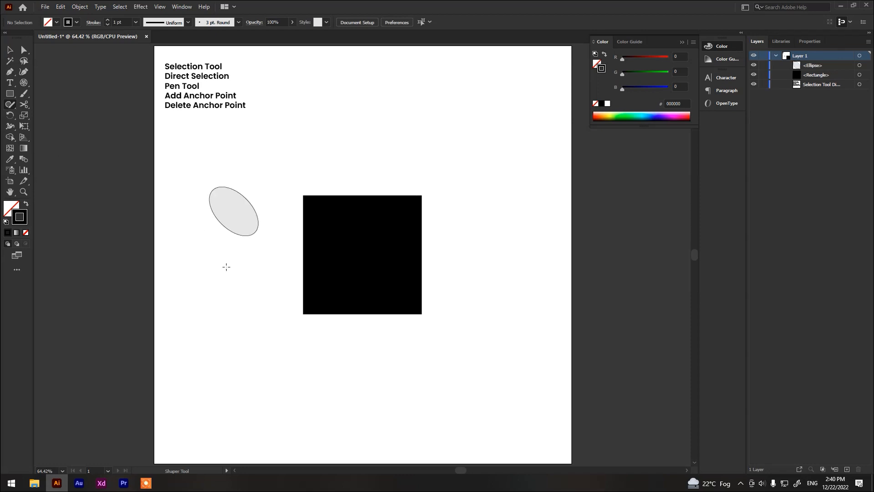
mouse_move(222, 249)
left_mouse_down()
mouse_move(251, 256)
mouse_move(220, 246)
left_mouse_up()
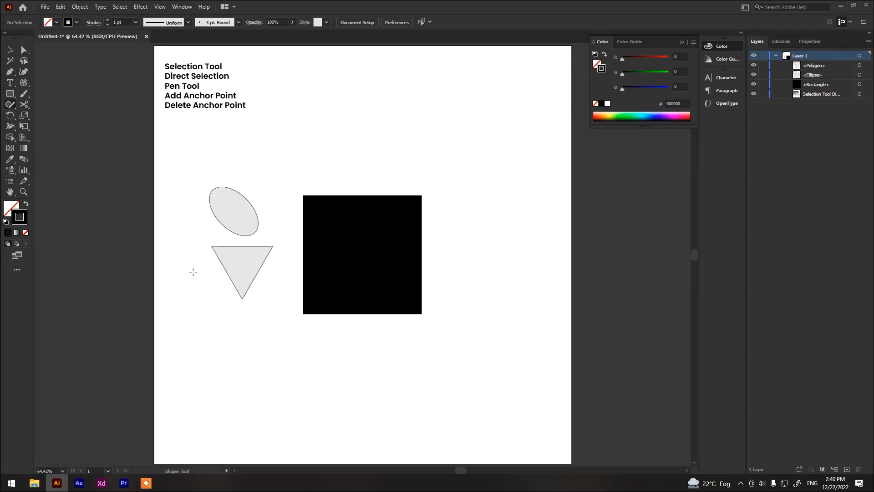
left_click_drag(173, 277, 191, 262)
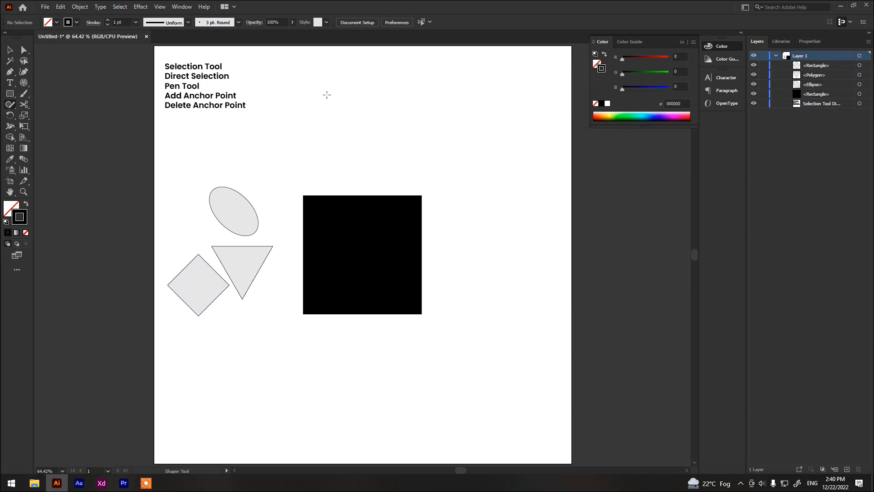
Sketch a square above the black square, a wide rectangle across the artboard's right edge and a small upright rectangle below it with the Shaper tool.
mouse_move(360, 90)
left_mouse_down()
mouse_move(390, 88)
mouse_move(419, 167)
left_mouse_up()
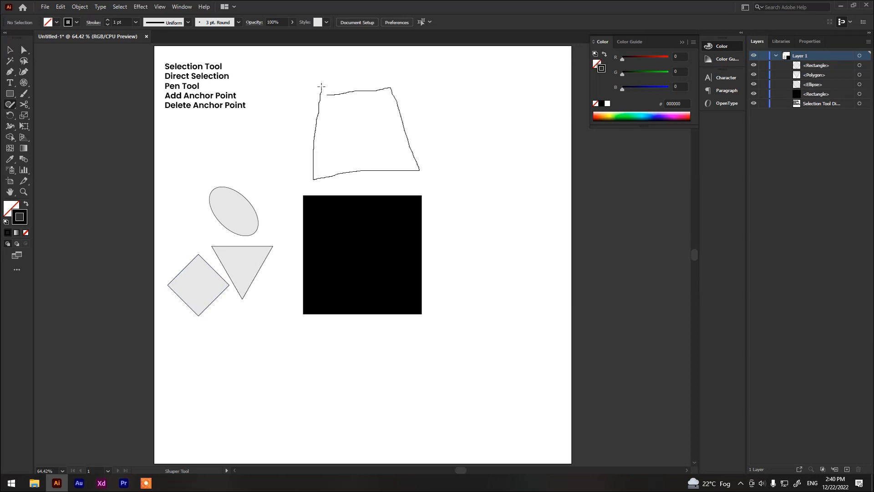
left_click_drag(321, 87, 322, 91)
mouse_move(454, 113)
left_mouse_down()
mouse_move(566, 109)
mouse_move(579, 199)
left_mouse_up()
left_click_drag(482, 202, 416, 204)
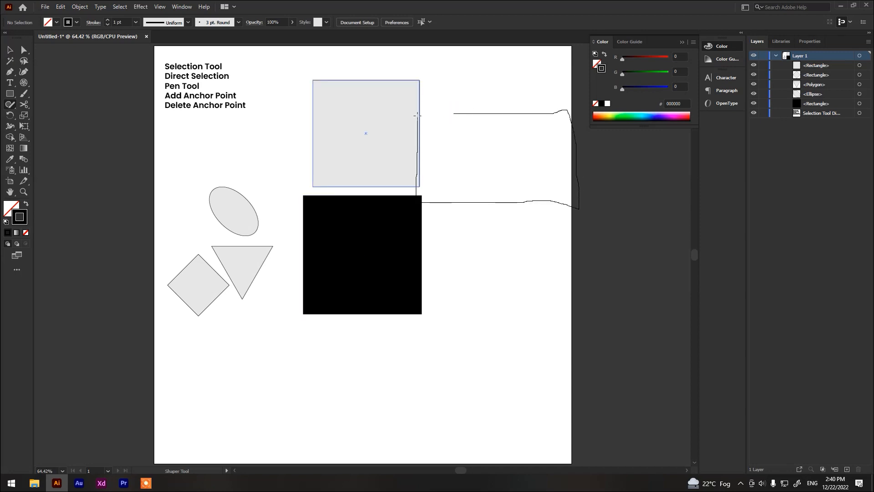
left_click_drag(496, 318, 497, 269)
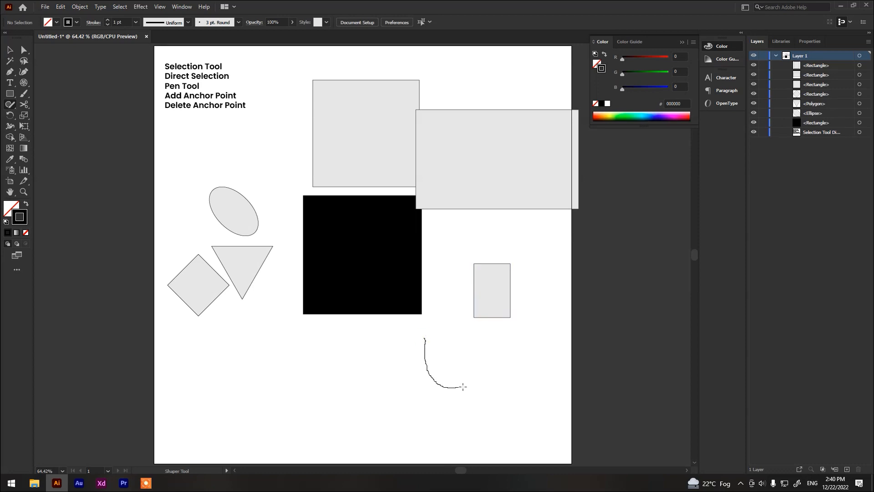
Sketch an upright ellipse below the small rectangle and a large downward-pointing triangle below the black square with the Shaper tool.
left_click_drag(430, 321, 425, 336)
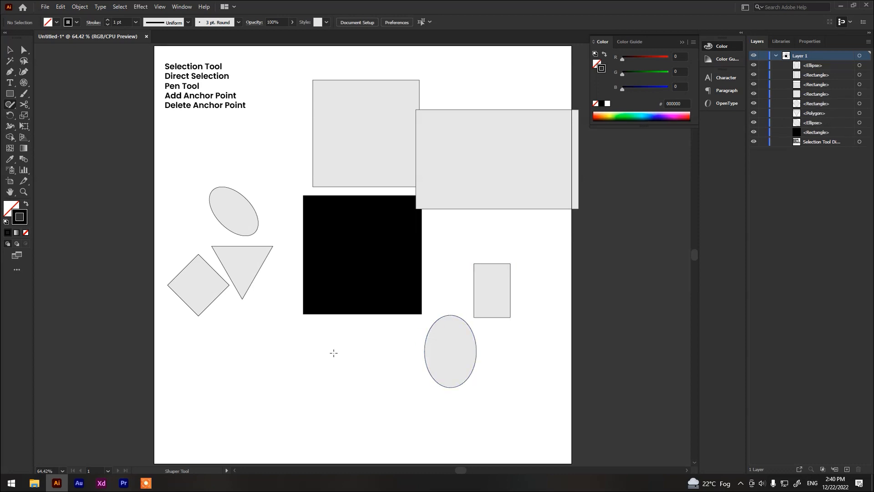
left_click_drag(256, 350, 345, 349)
left_click_drag(239, 354, 242, 351)
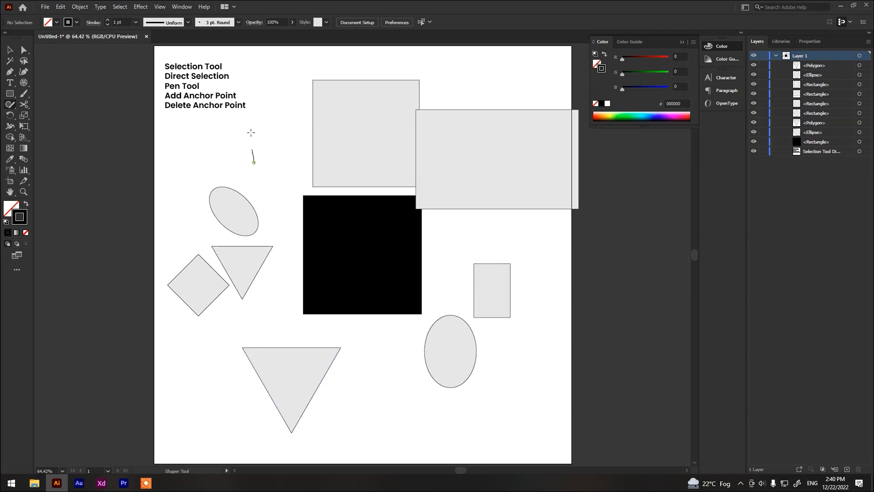
Remove the light square and the black square below it by scribbling across each with the Shaper tool.
mouse_move(333, 129)
left_mouse_down()
mouse_move(275, 144)
mouse_move(258, 163)
left_mouse_up()
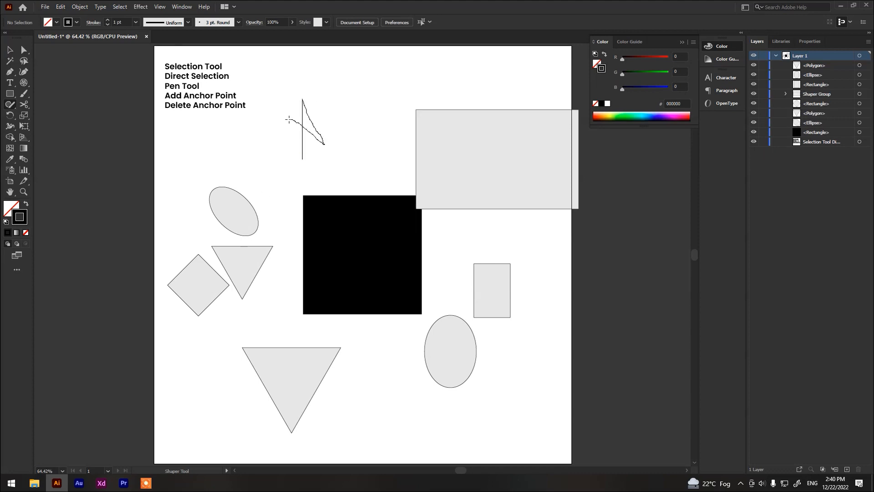
left_click_drag(310, 151, 295, 128)
mouse_move(337, 180)
left_mouse_down()
mouse_move(347, 196)
mouse_move(313, 194)
mouse_move(299, 213)
left_mouse_up()
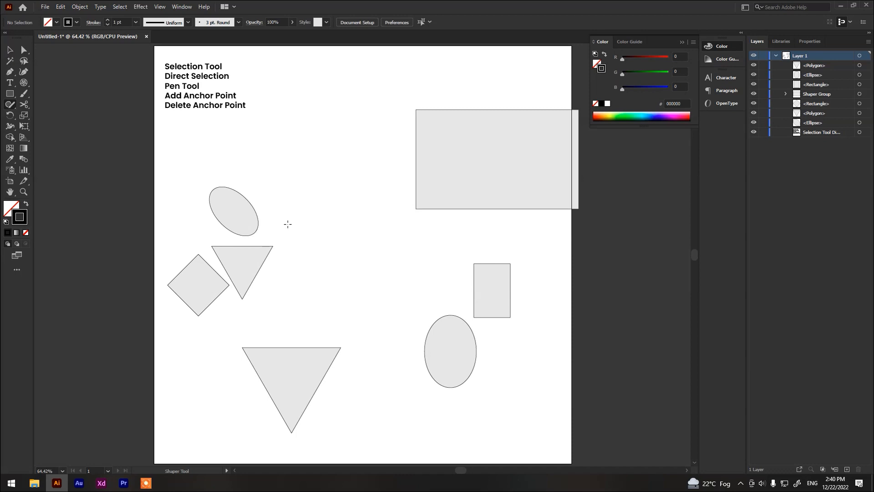
Select and delete all the remaining ellipses, triangles, rectangles and the diamond on the artboard.
key("v")
left_click_drag(546, 89, 271, 377)
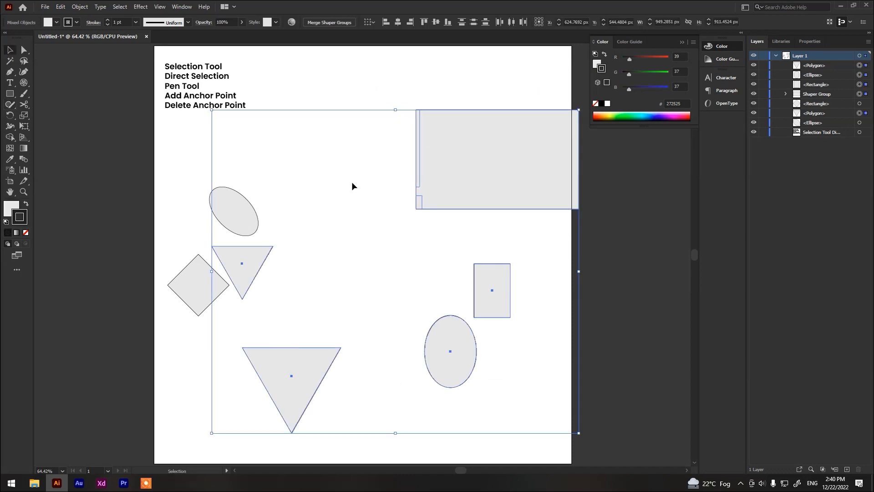
key("Delete")
left_click_drag(296, 176, 108, 315)
key("Delete")
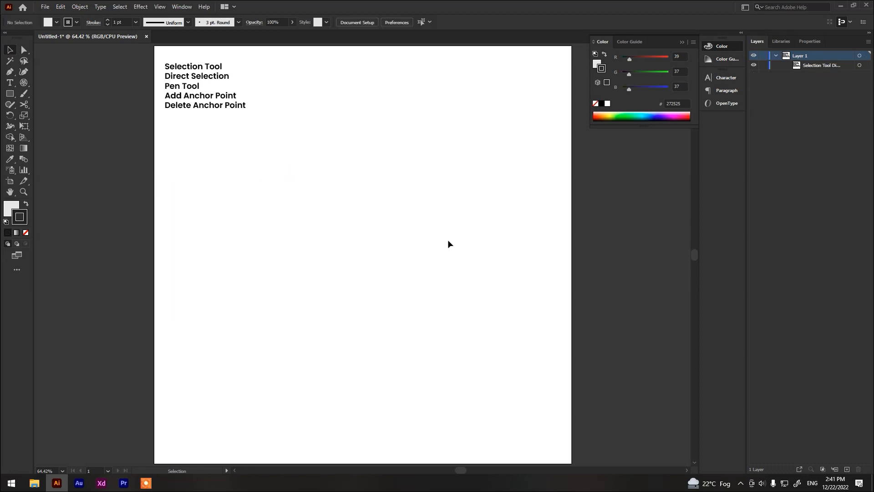
left_click_drag(575, 127, 6, 389)
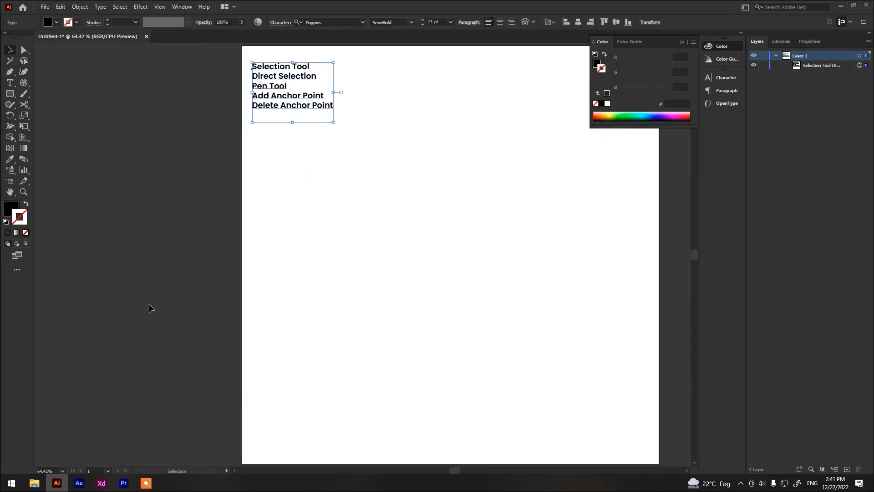
Try two freehand strokes on the empty artboard with the Pencil tool, one in each half, and undo both.
left_click(310, 230)
scroll(310, 230, "right", 2)
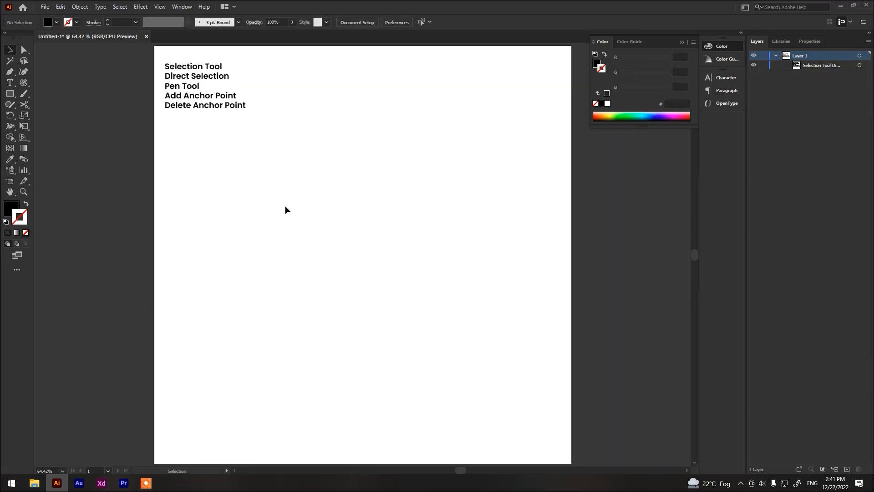
left_click(10, 104)
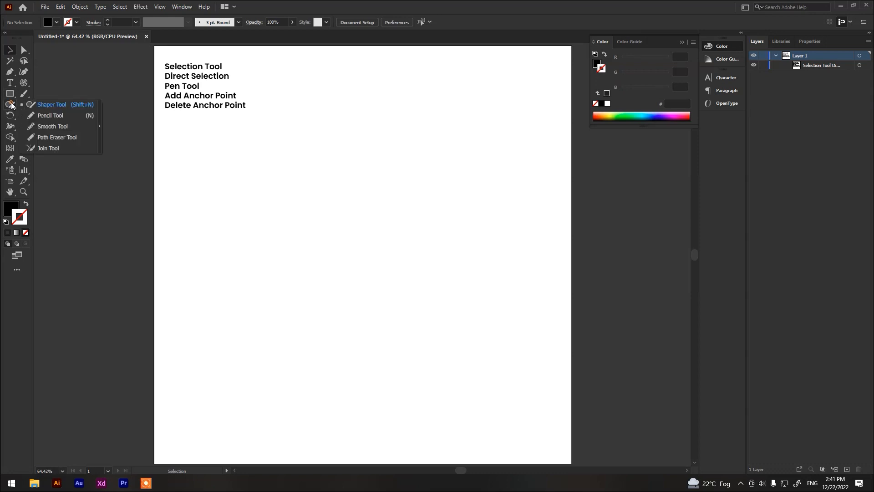
left_click(34, 115)
mouse_move(265, 160)
left_mouse_down()
mouse_move(301, 278)
mouse_move(267, 193)
left_mouse_up()
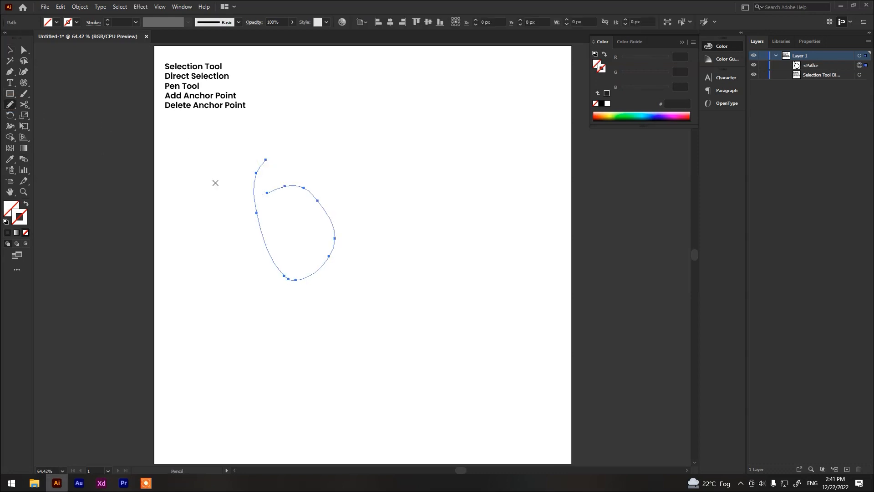
mouse_move(476, 201)
left_mouse_down()
mouse_move(428, 272)
mouse_move(484, 327)
left_mouse_up()
key("ctrl+z")
key("ctrl+z")
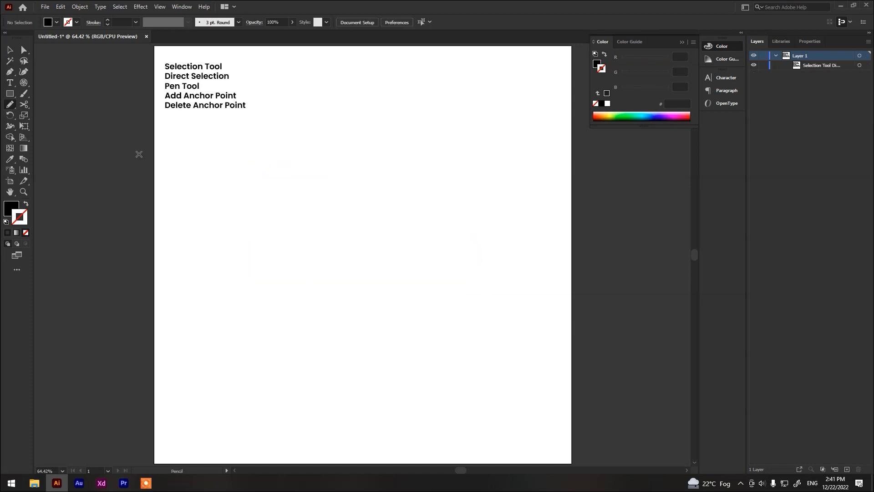
Begin a black-filled shape below the text list with the Pen tool, giving it a rounded four-sided outline.
left_click(11, 108)
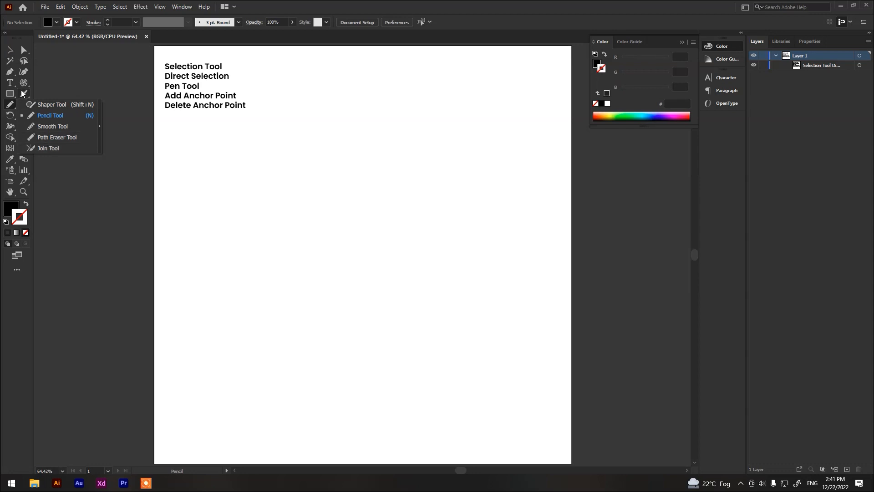
key("p")
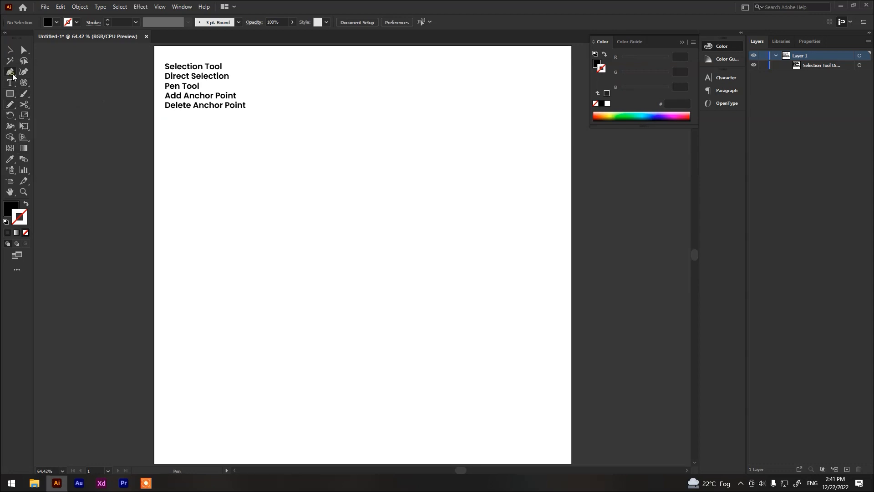
left_click(245, 205)
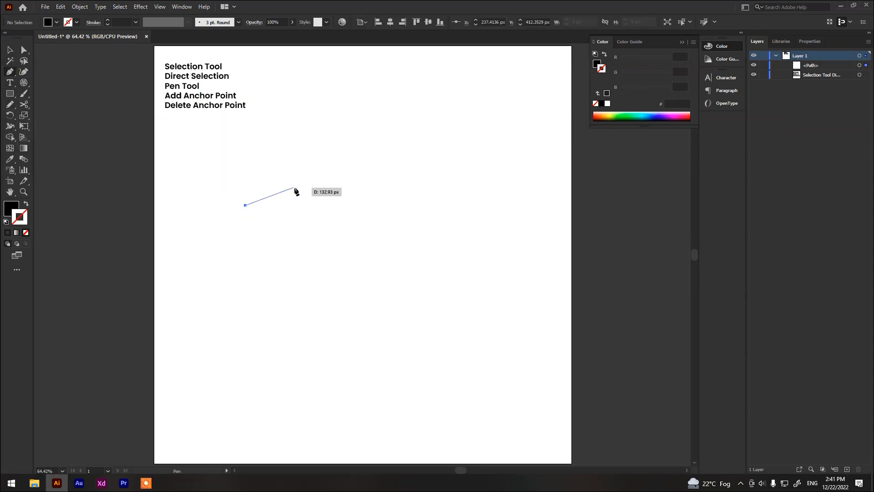
left_click_drag(294, 187, 308, 216)
left_click(317, 246)
left_click_drag(278, 244, 246, 246)
key("alt+space")
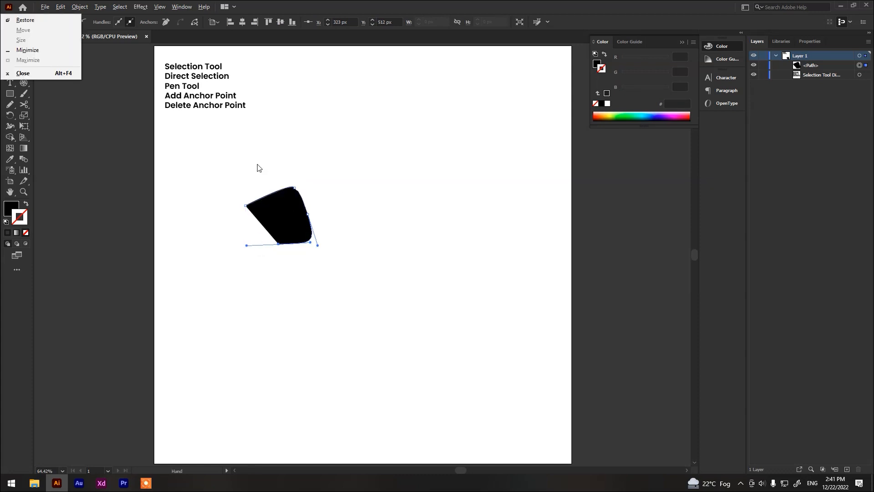
Extend the Pen path above and down past the rounded part, adding curved and straight segments that form a jagged side and pointed base.
left_click(264, 163)
left_click_drag(246, 215, 240, 295)
left_click(229, 284)
left_click(239, 301)
left_click(278, 317)
left_click_drag(299, 188, 273, 205)
key("v")
Round the notch corners and the pointed tip near the base of the black shape with the Smooth tool.
scroll(234, 298, "up", 6)
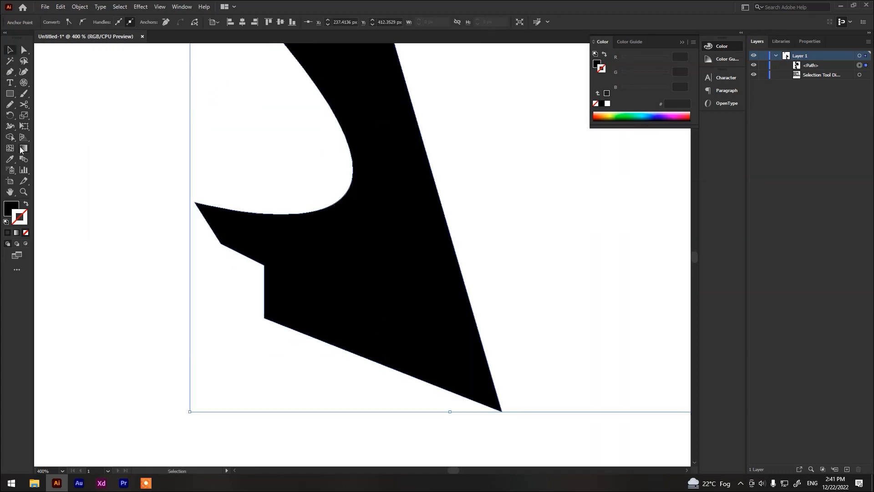
left_click(10, 105)
left_click(47, 127)
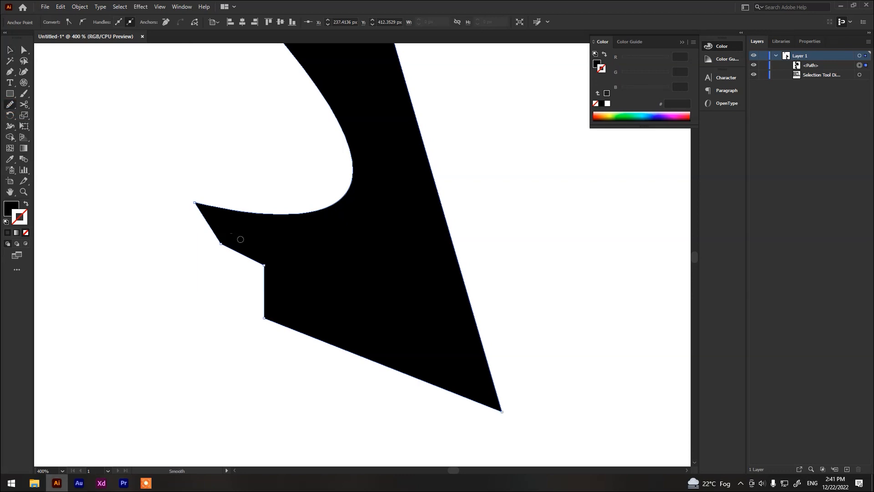
mouse_move(271, 264)
left_mouse_down()
mouse_move(259, 263)
mouse_move(270, 266)
left_mouse_up()
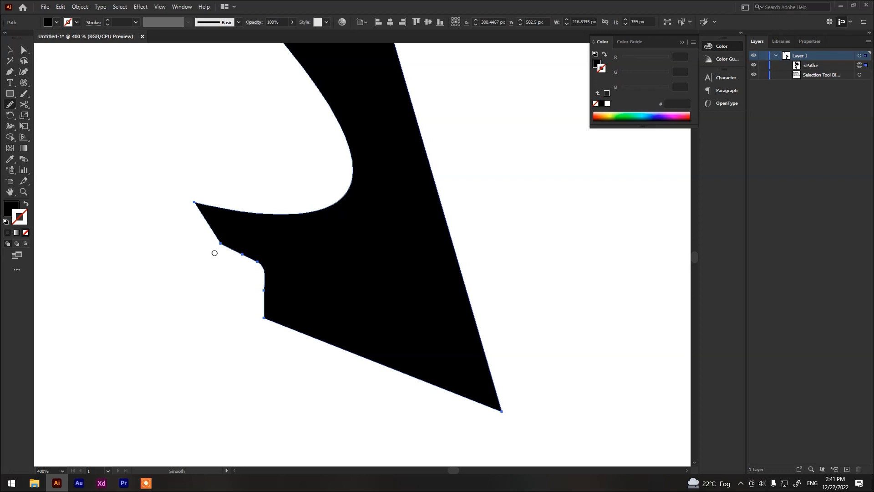
left_click_drag(191, 199, 218, 235)
left_click_drag(267, 315, 263, 318)
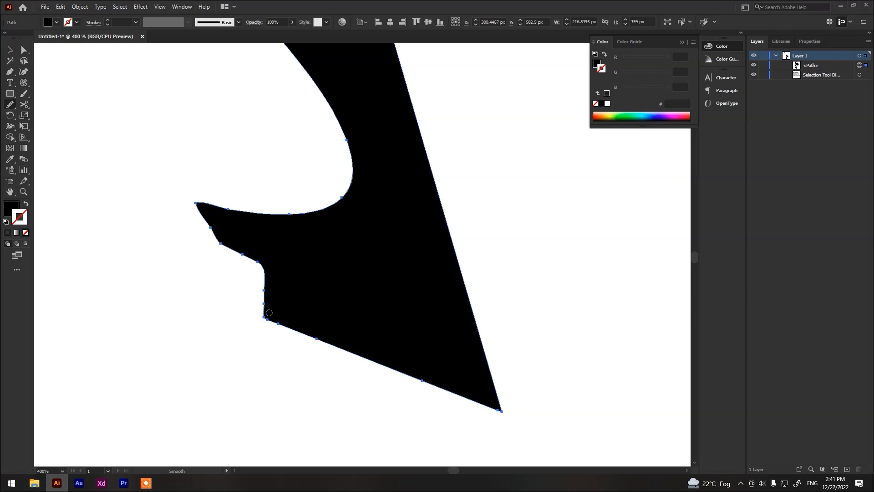
mouse_move(270, 302)
left_mouse_down()
mouse_move(252, 305)
mouse_move(281, 327)
left_mouse_up()
Smooth the lower notch corner further, blending it into the shape's slanted bottom edge.
scroll(281, 327, "up", 2)
key("super")
key("super")
scroll(274, 364, "up", 3)
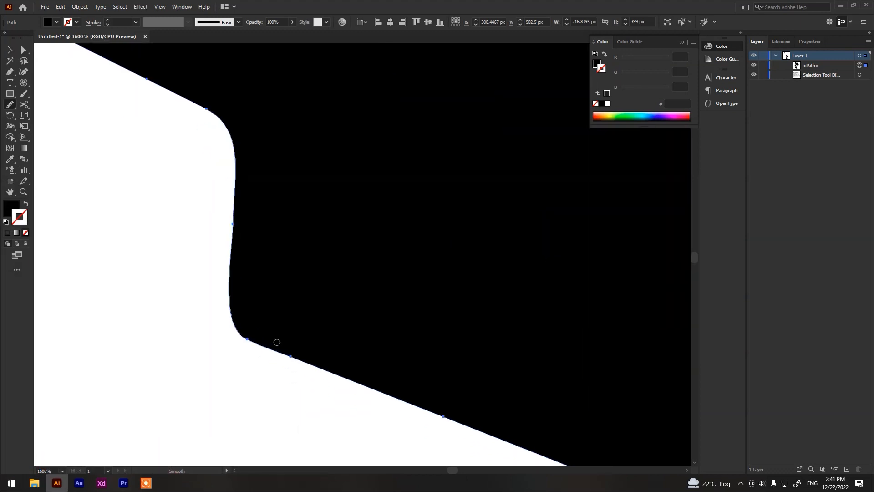
left_click_drag(288, 355, 286, 363)
left_click_drag(251, 335, 240, 349)
Examine the smoothed black shape at different magnifications, from 33.33% up to 64000%.
scroll(254, 337, "down", 2)
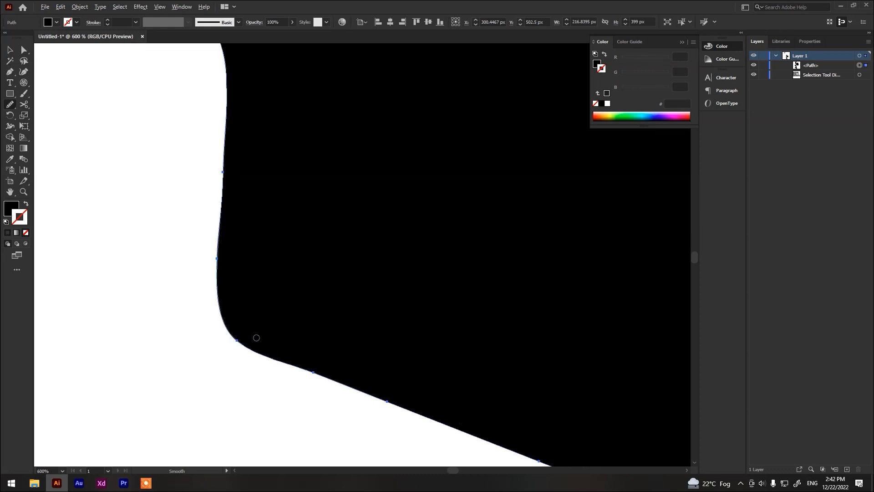
scroll(258, 338, "down", 3)
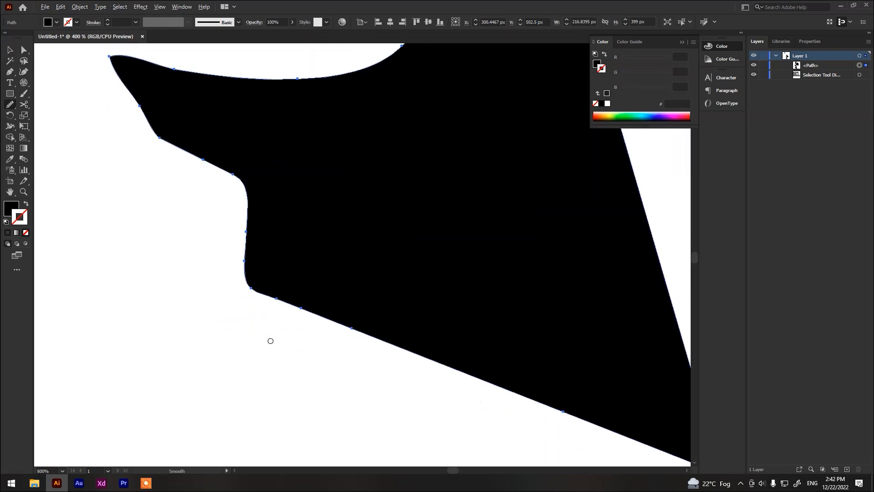
scroll(270, 341, "down", 2)
scroll(256, 312, "up", 3)
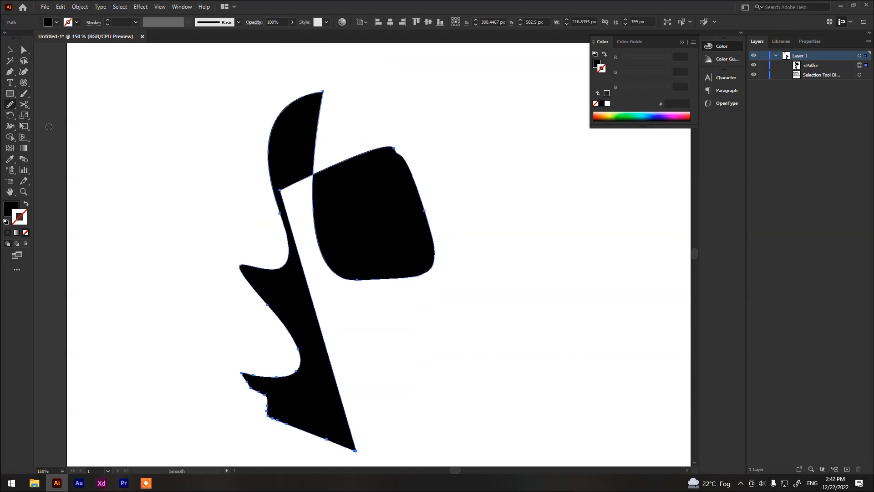
scroll(209, 132, "up", 4)
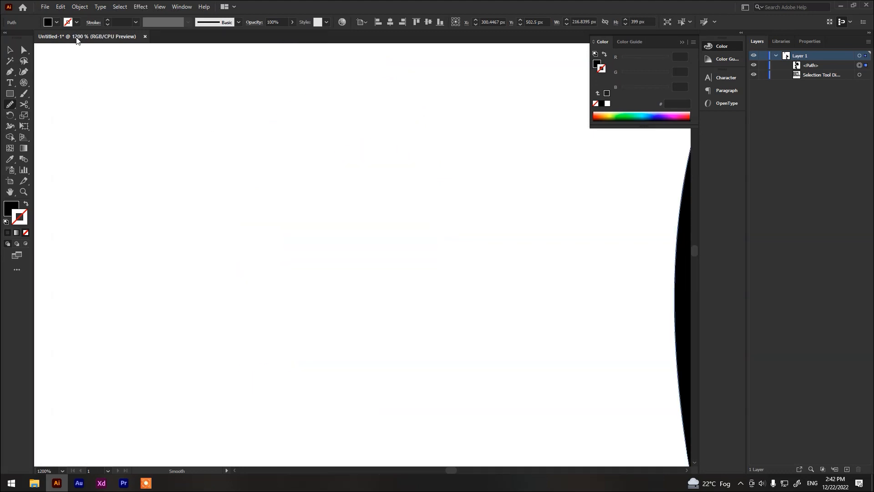
scroll(107, 117, "up", 5)
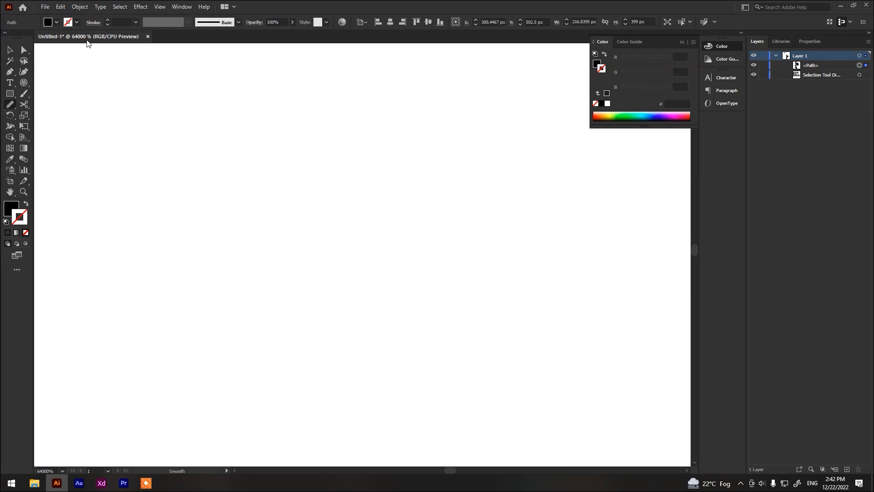
scroll(82, 68, "down", 3)
scroll(104, 154, "down", 3)
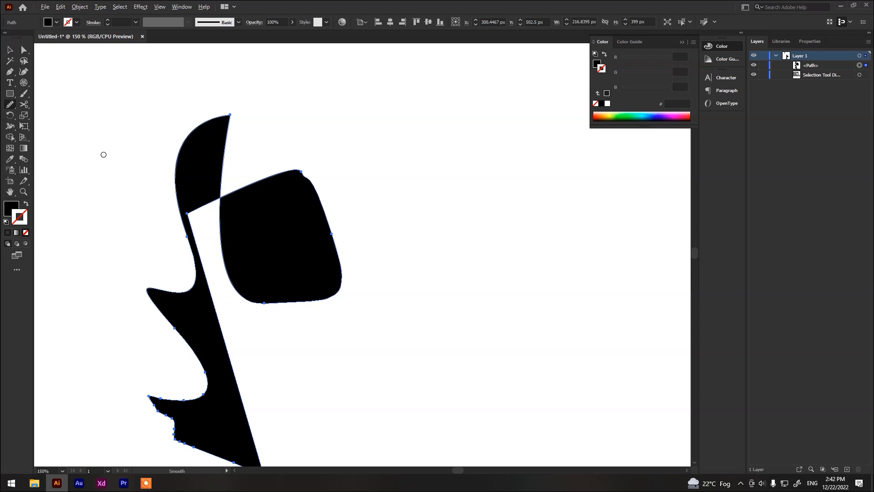
scroll(177, 132, "down", 3)
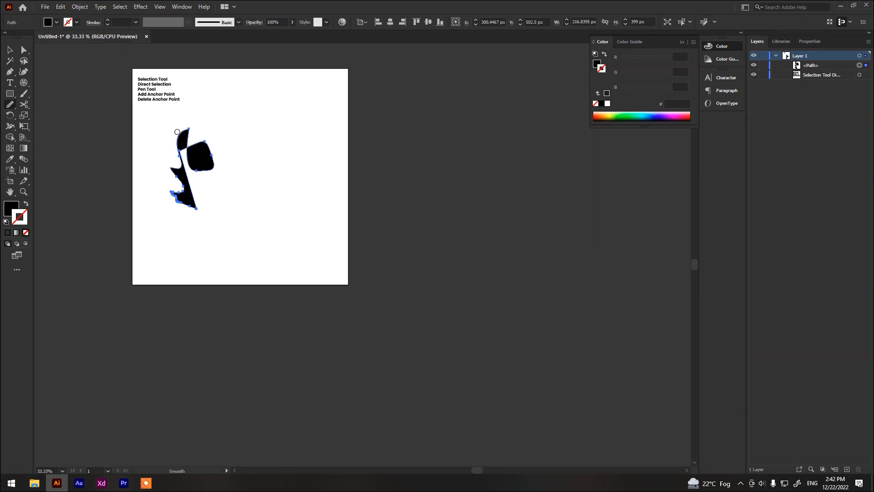
scroll(177, 132, "up", 2)
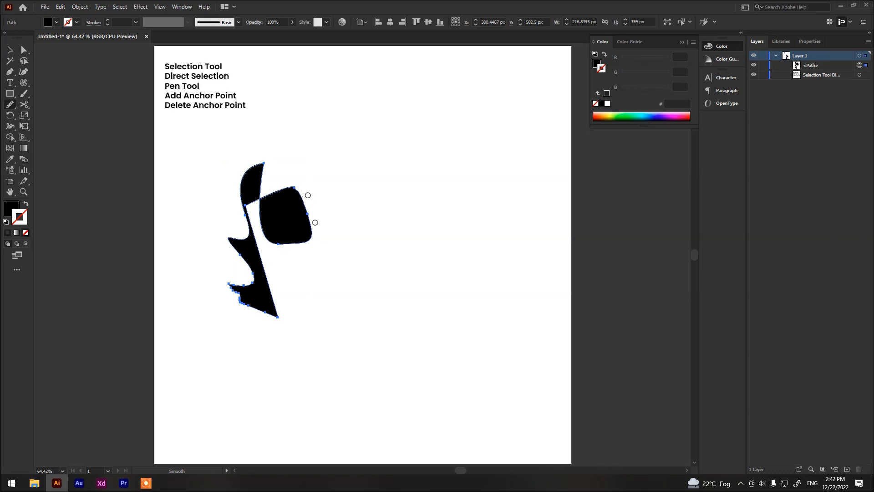
scroll(262, 199, "up", 3)
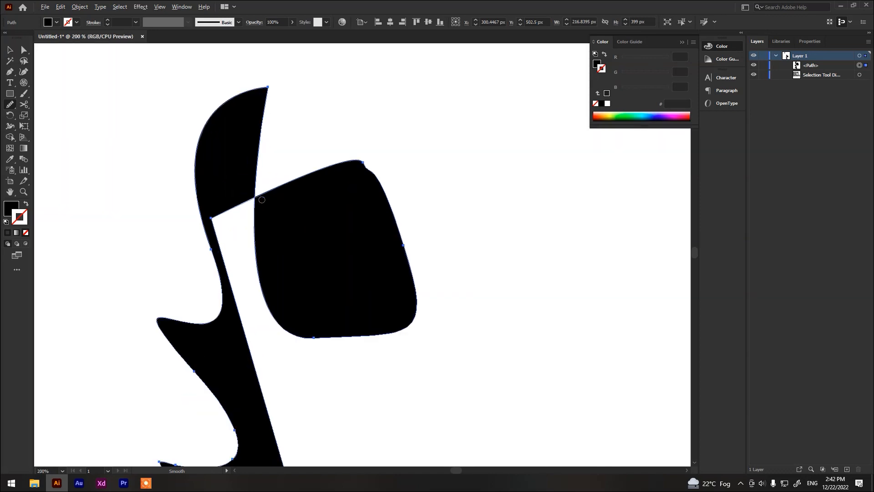
scroll(261, 200, "down", 5)
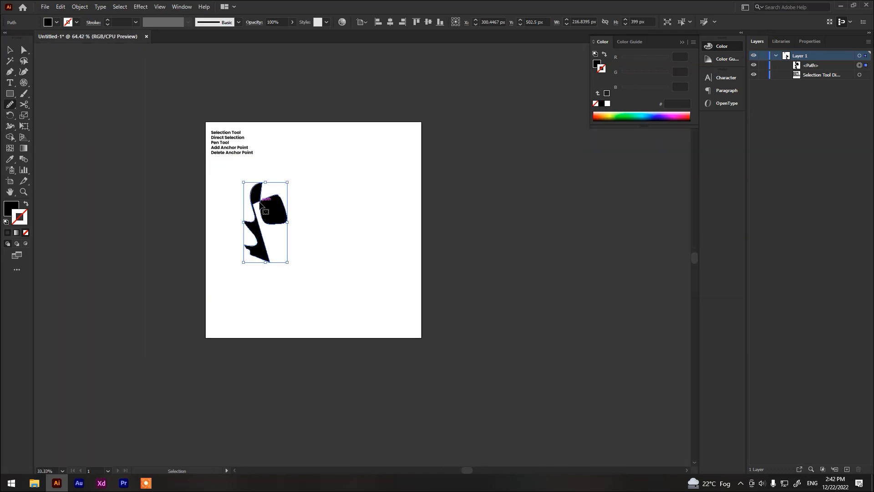
scroll(259, 201, "up", 2)
Delete the black Pen-drawn shape from the artboard.
key("v")
left_click(267, 270)
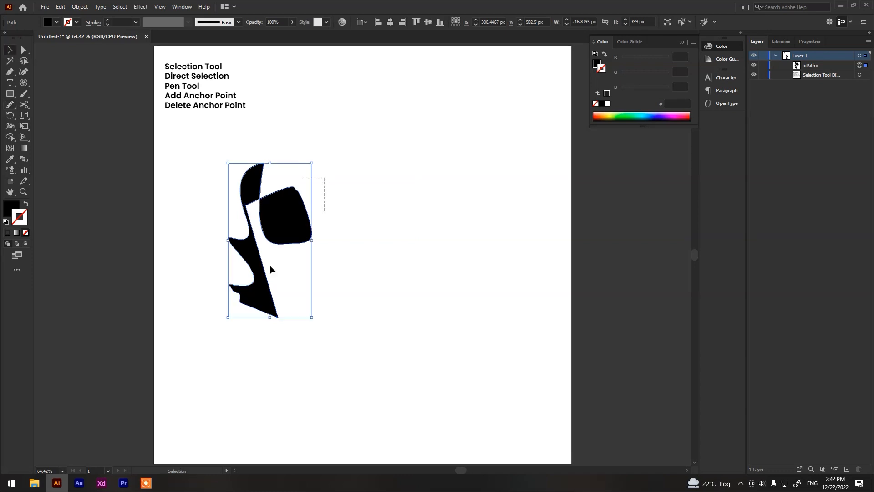
key("Delete")
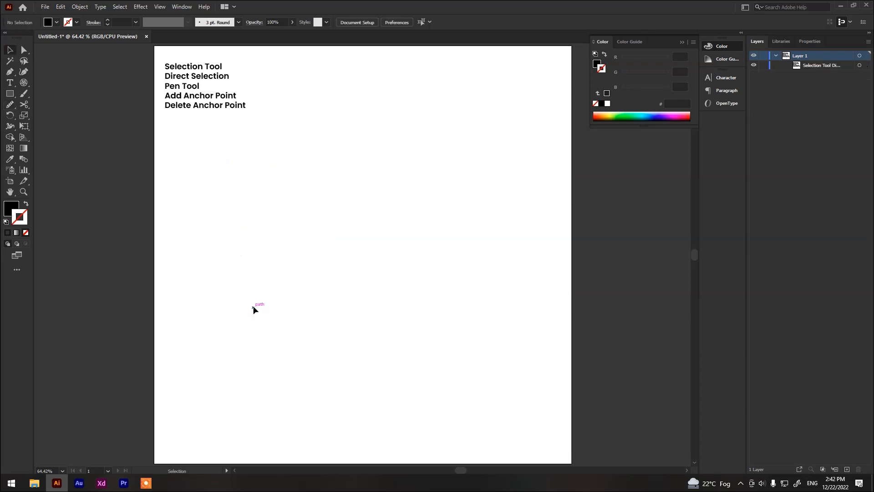
Draw a black horizontal rectangle about 326 by 91 px in the upper middle of the artboard.
left_click(24, 104)
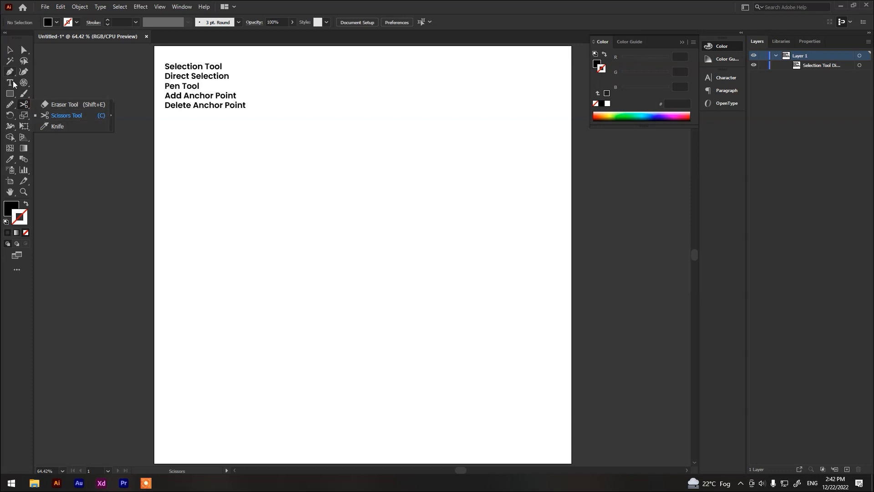
left_click(11, 116)
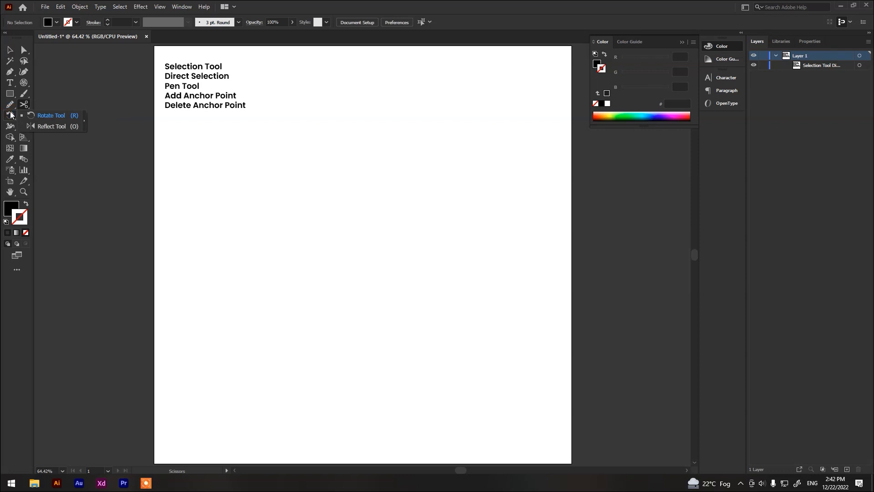
left_click(8, 96)
left_click_drag(295, 169, 421, 203)
key("v")
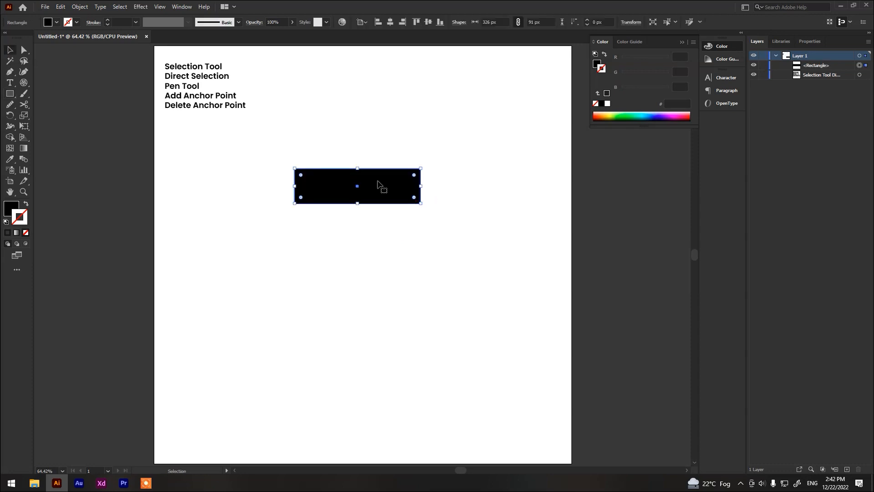
Try to rotate the rectangle by -180° about its lower-left corner.
left_click(11, 116)
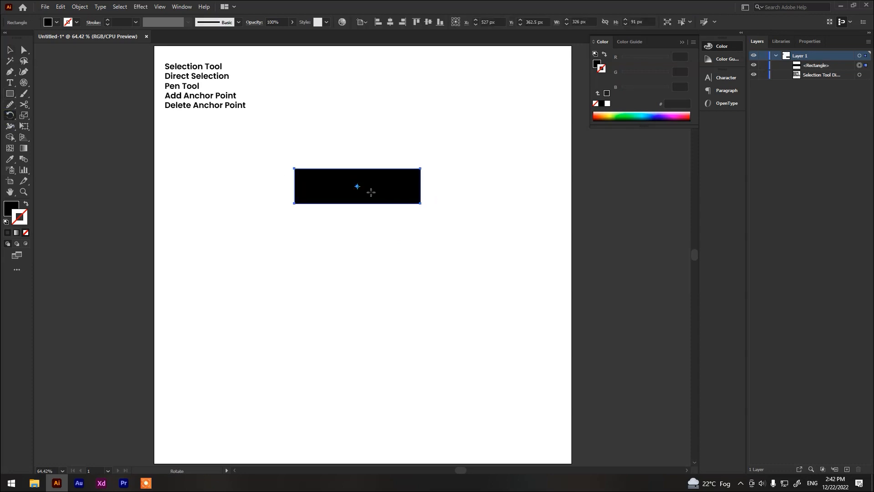
left_click_drag(357, 187, 326, 184)
left_click(294, 203, "alt")
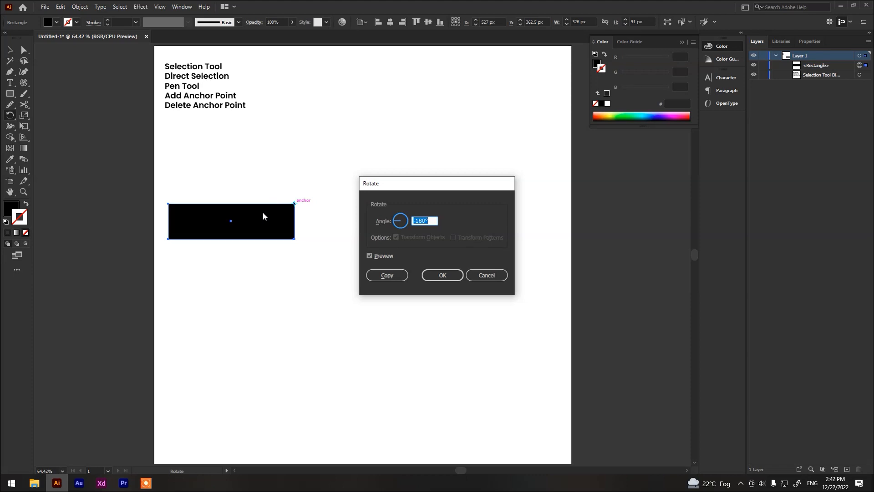
left_click(495, 276)
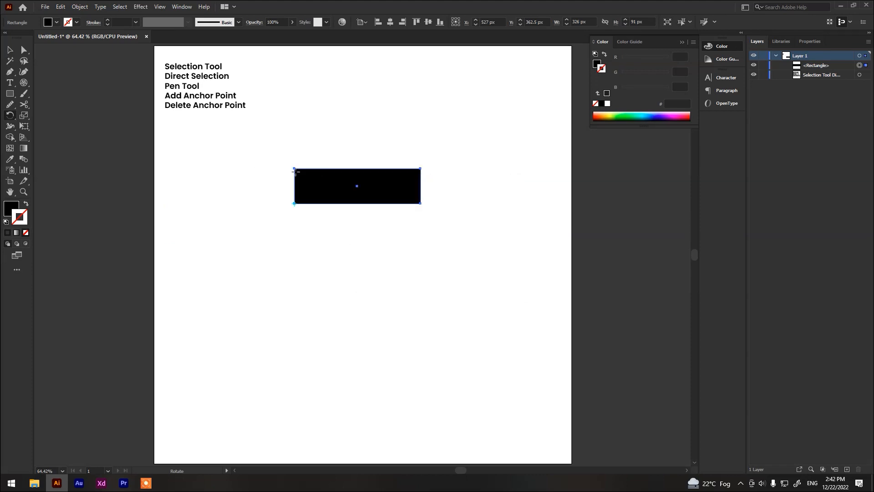
Create a copy of the black rectangle rotated 30° about its center, toggling the preview to compare.
scroll(359, 186, "up", 5)
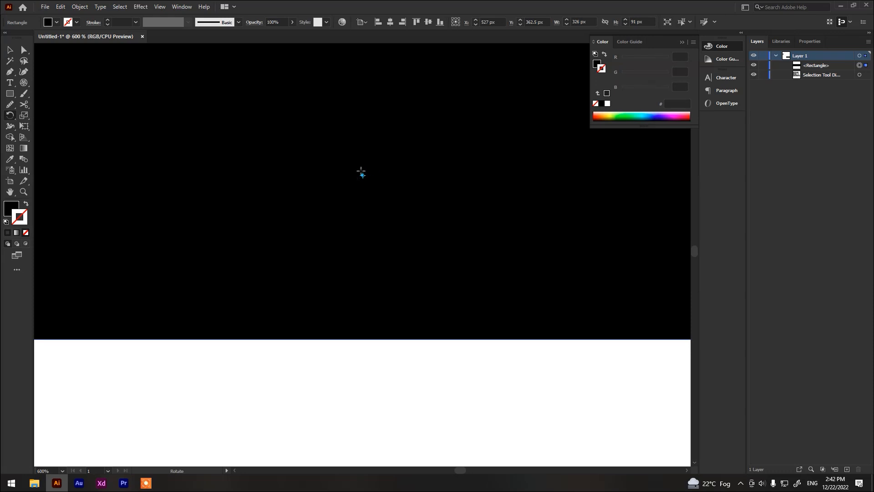
scroll(367, 186, "down", 4)
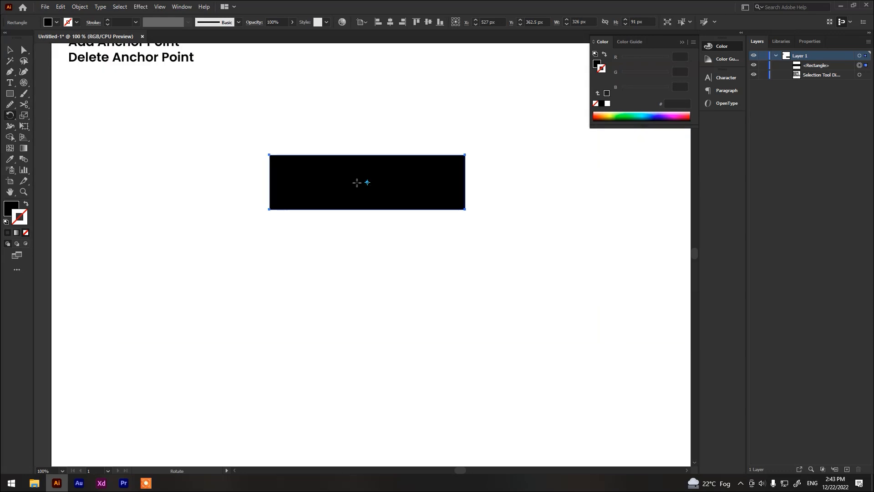
scroll(339, 192, "down", 1)
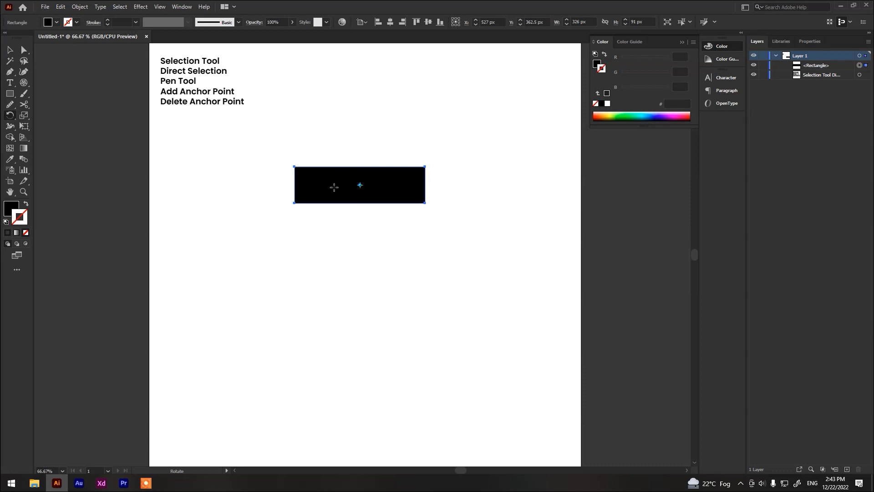
left_click(359, 185, "alt")
left_click_drag(379, 188, 479, 180)
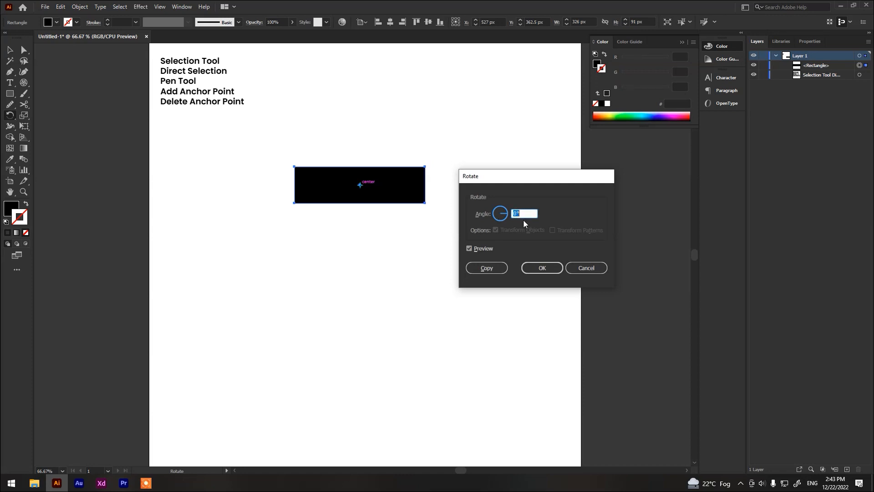
type("3")
left_click(485, 248)
left_click(485, 248)
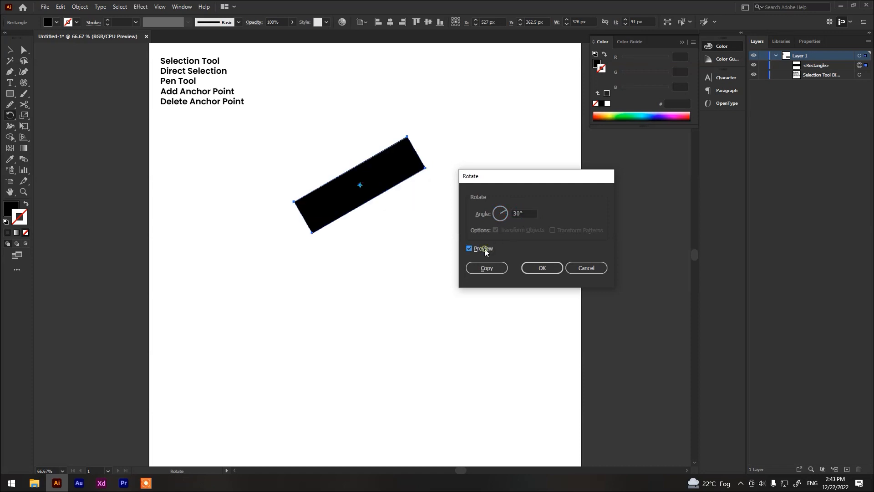
left_click(485, 248)
left_click(484, 248)
left_click(484, 248)
left_click(490, 267)
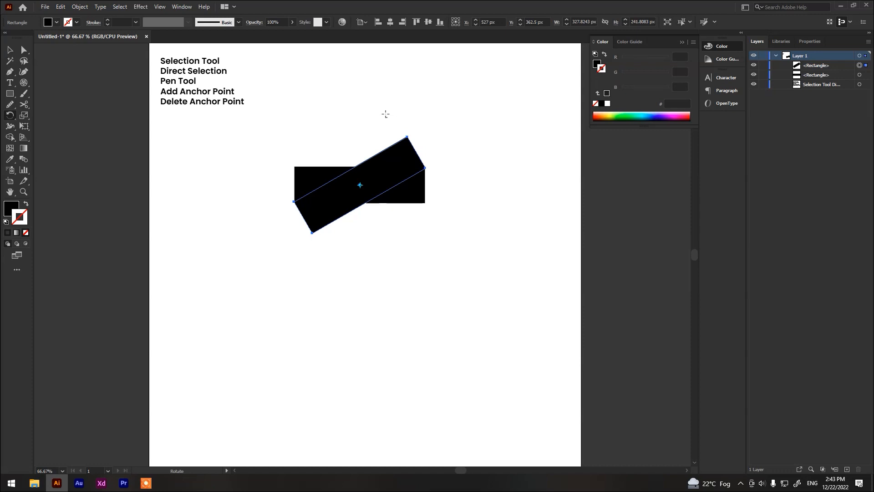
Repeat the 30° rotated copy four more times to complete the twelve-pointed arrangement of rectangles.
key("v")
key("ctrl+d")
key("ctrl+d")
key("ctrl+d")
key("ctrl+d")
key("c")
key("v")
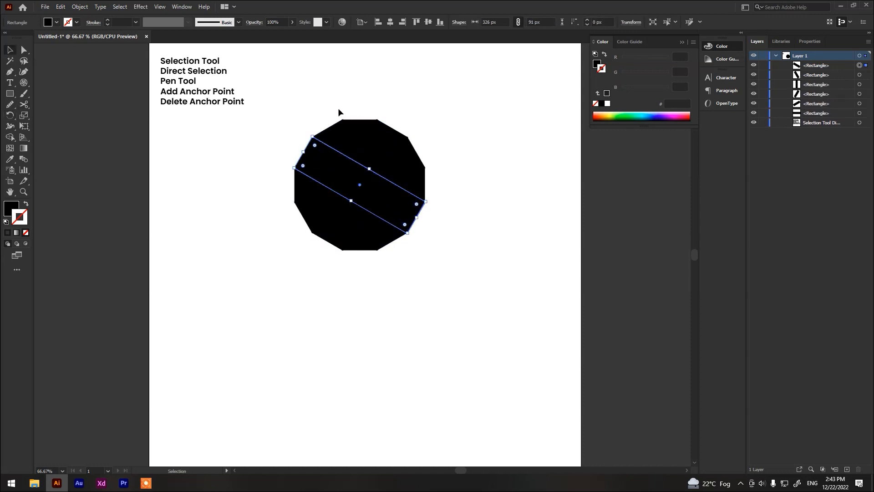
Delete all the overlapping rotated rectangles from the artboard, keeping the text list.
left_click(364, 126)
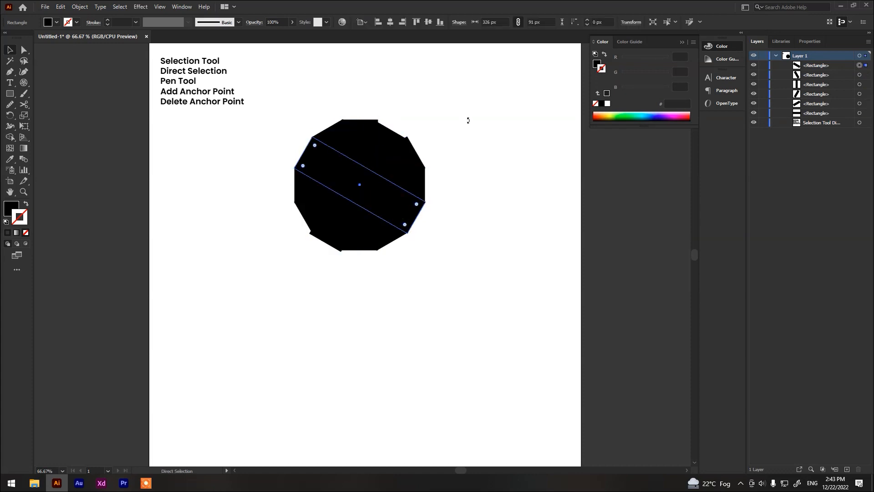
left_click(393, 132)
left_click_drag(432, 108, 284, 258)
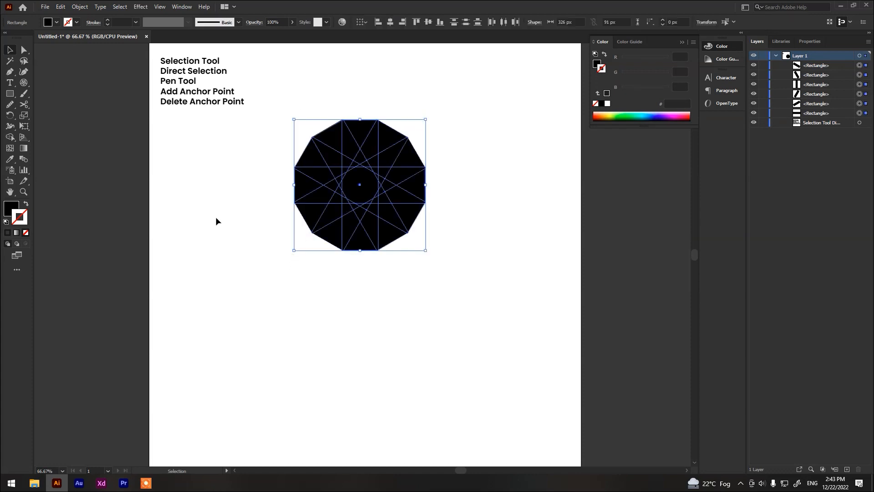
key("Delete")
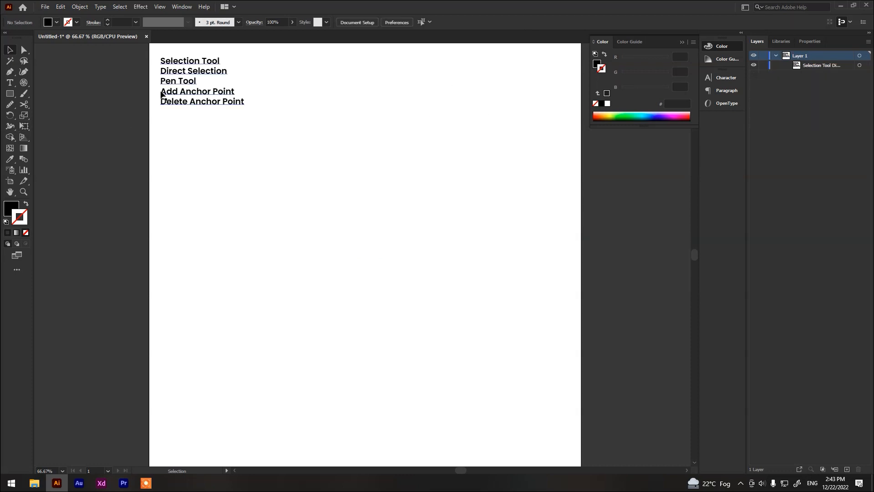
Draw a black square about 298 by 298 px near the middle of the artboard.
left_click(10, 115)
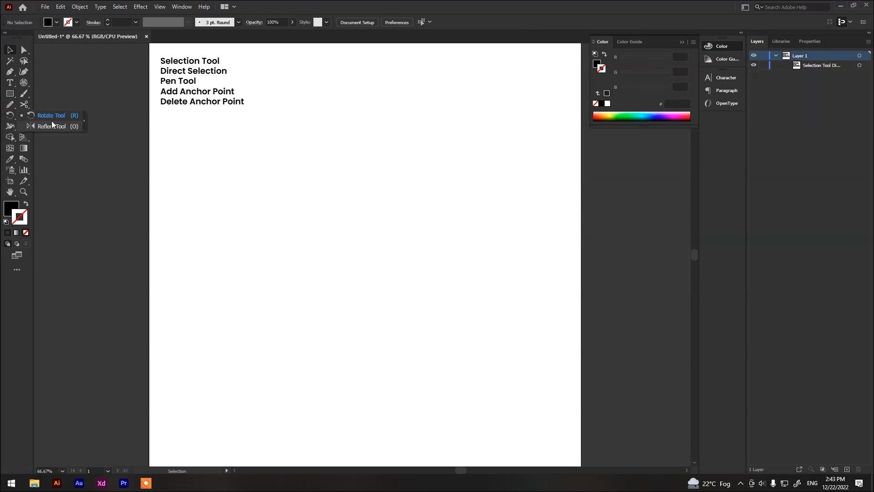
key("m")
left_click_drag(342, 210, 461, 328)
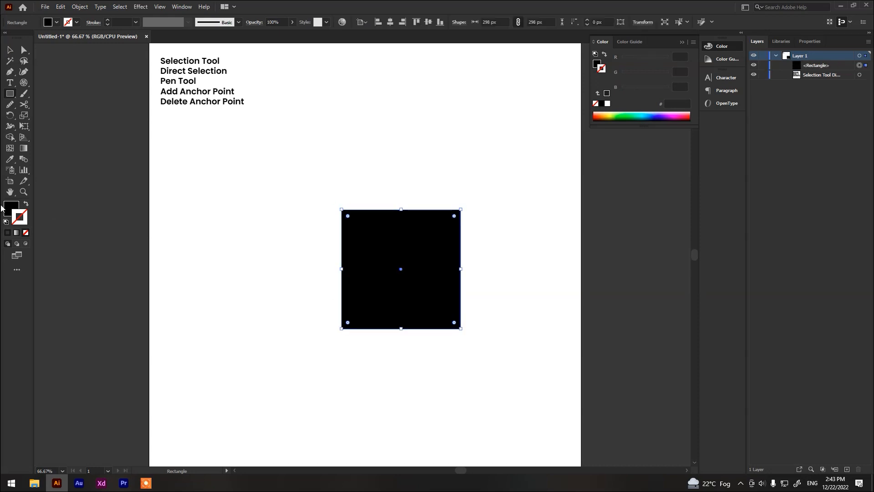
Fill the square with the default linear white-to-black gradient.
left_click(16, 232)
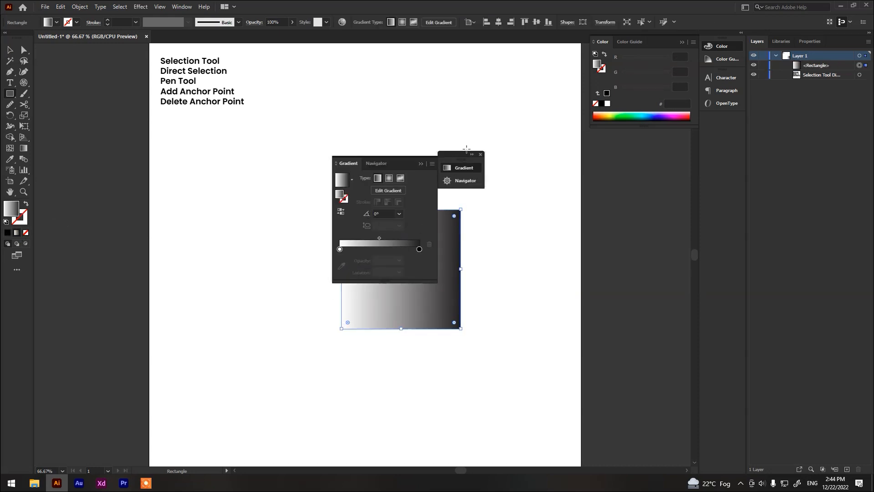
left_click(480, 154)
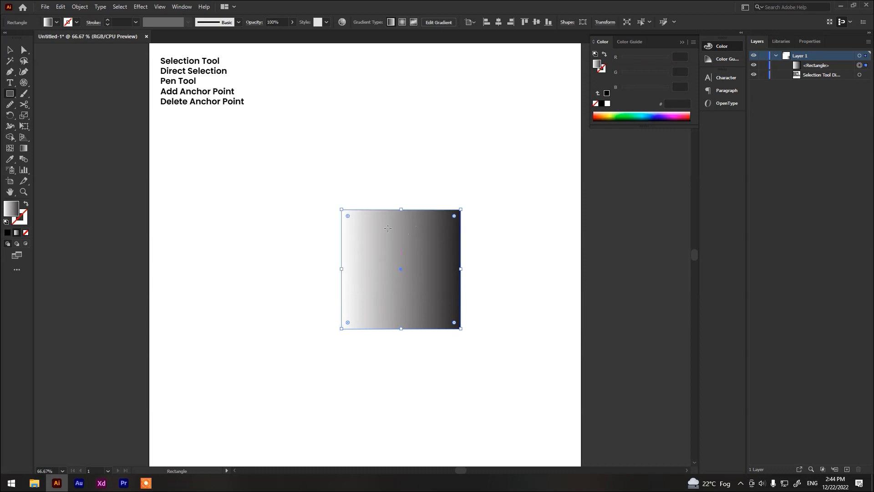
key("v")
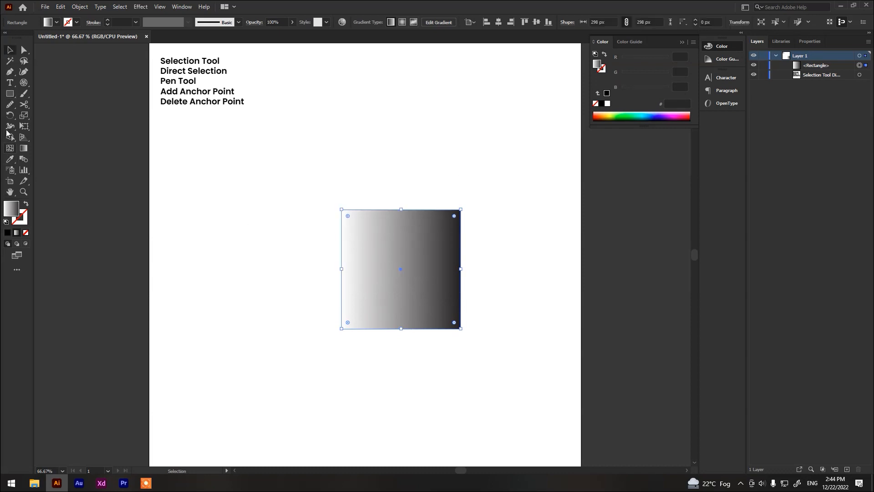
Try the Reflect tool on the gradient square, using reference points at its lower-left corner, interior and upper edge.
left_click(9, 116)
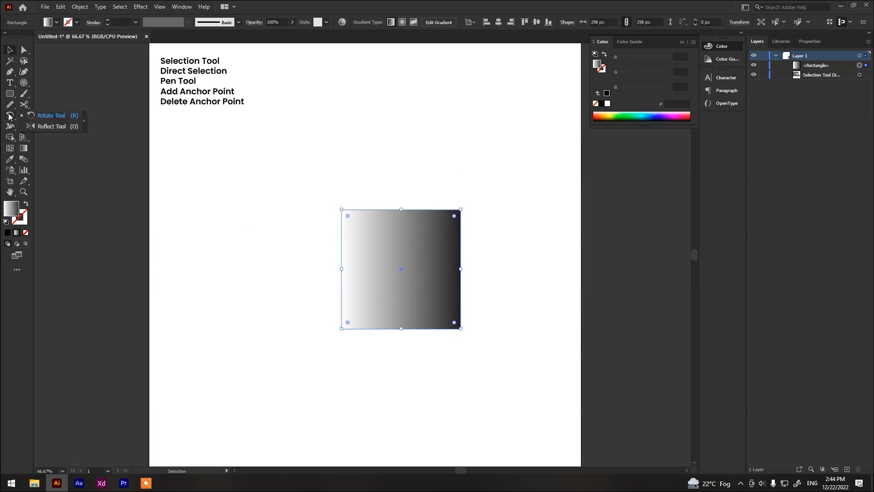
left_click(49, 126)
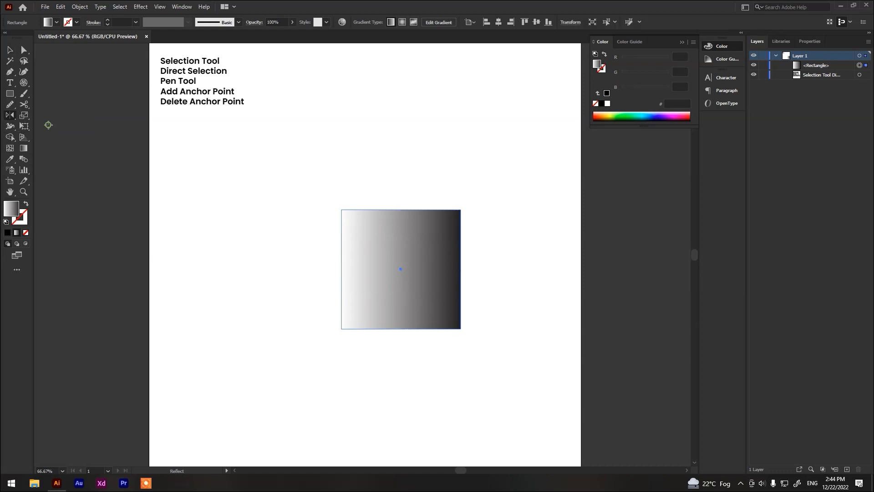
left_click(341, 328)
left_click(392, 284)
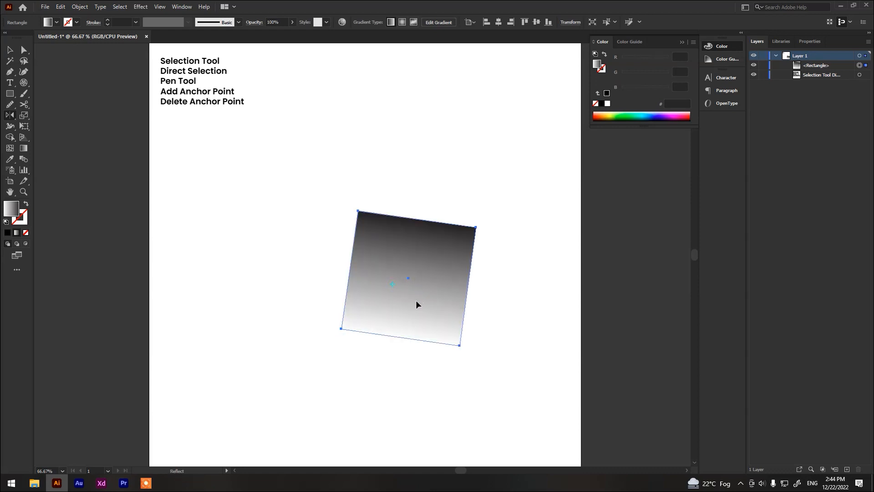
left_click_drag(361, 221, 362, 221)
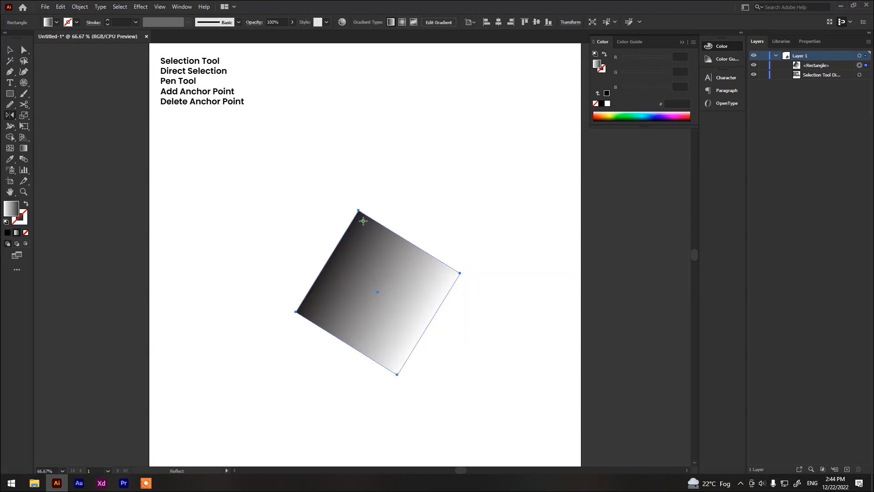
left_click(362, 219)
left_click_drag(465, 206, 461, 206)
left_click(461, 207)
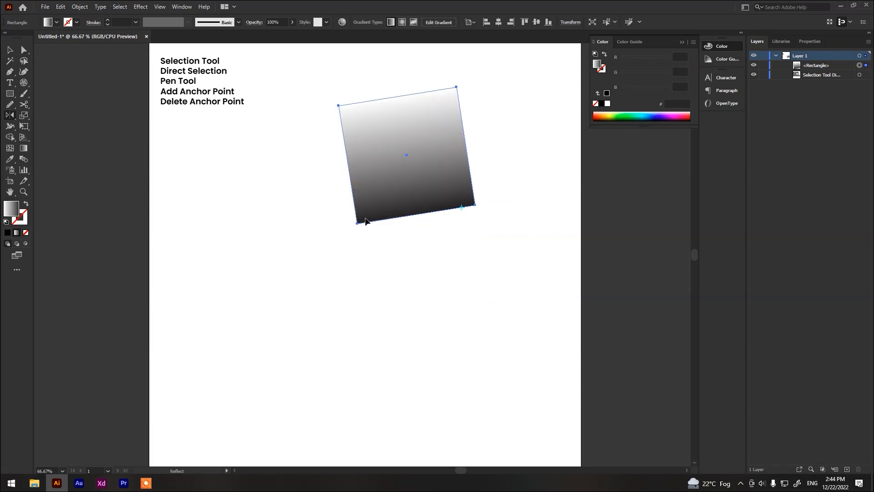
Try further freehand reflections of the gradient square about points near its upper corners and along its top edge.
left_click_drag(362, 220, 363, 221)
left_click(362, 218)
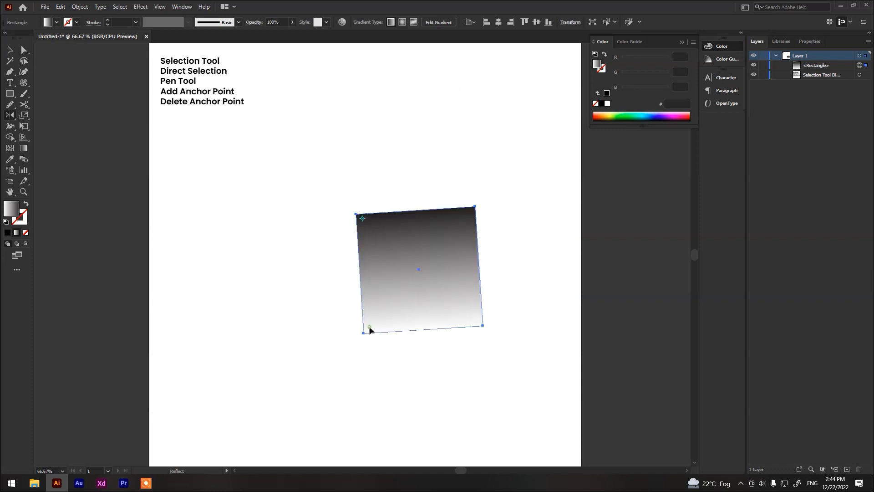
left_click_drag(370, 329, 326, 281)
left_click_drag(367, 225, 397, 224)
left_click(473, 223)
left_click(397, 224)
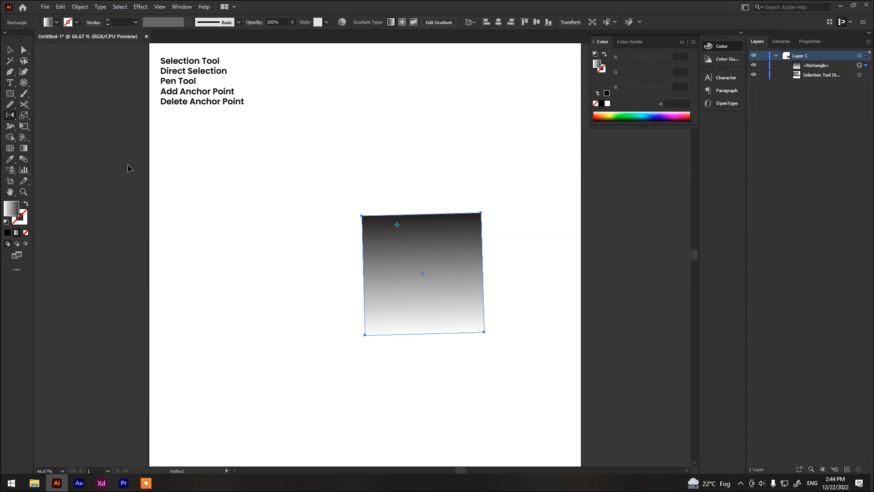
left_click(375, 227)
left_click_drag(374, 227, 381, 201)
key("v")
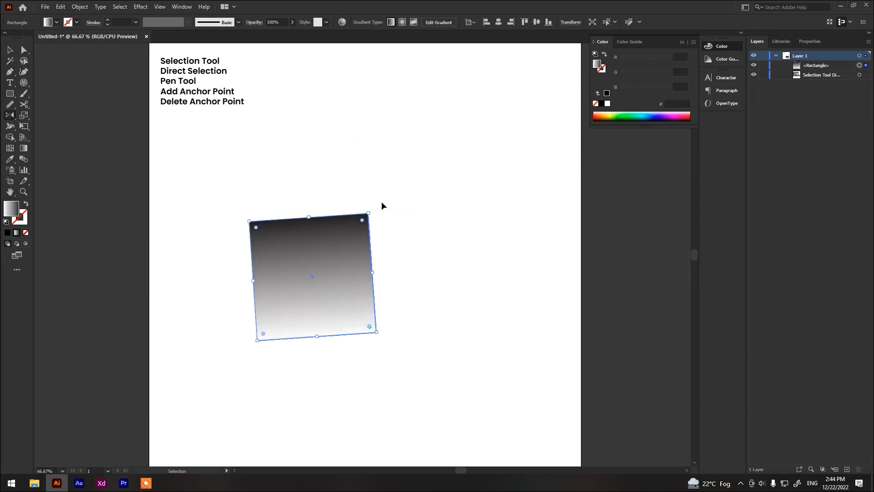
Undo all the reflections and the gradient fill, and deselect the square.
key("ctrl+z")
key("ctrl+z")
key("ctrl+z")
key("ctrl+z")
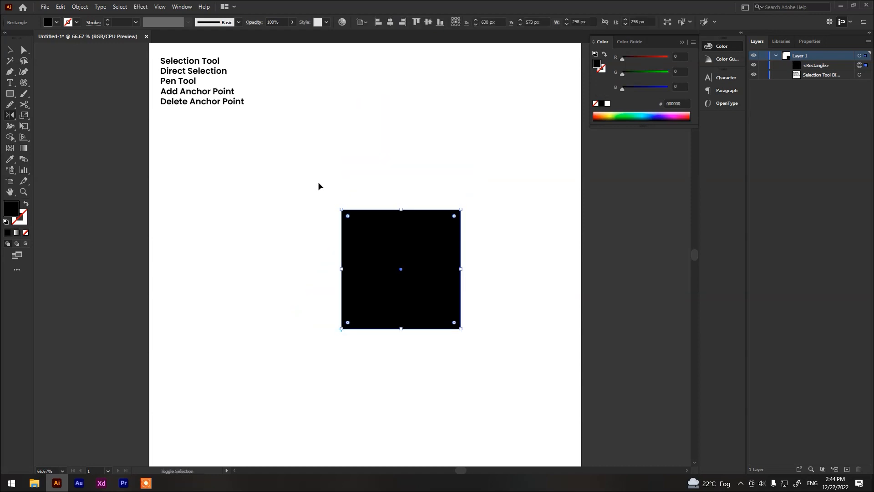
left_click_drag(488, 173, 488, 171)
key("v")
key("ctrl+z")
key("v")
left_click(539, 180)
Show the Properties panel.
left_click(181, 6)
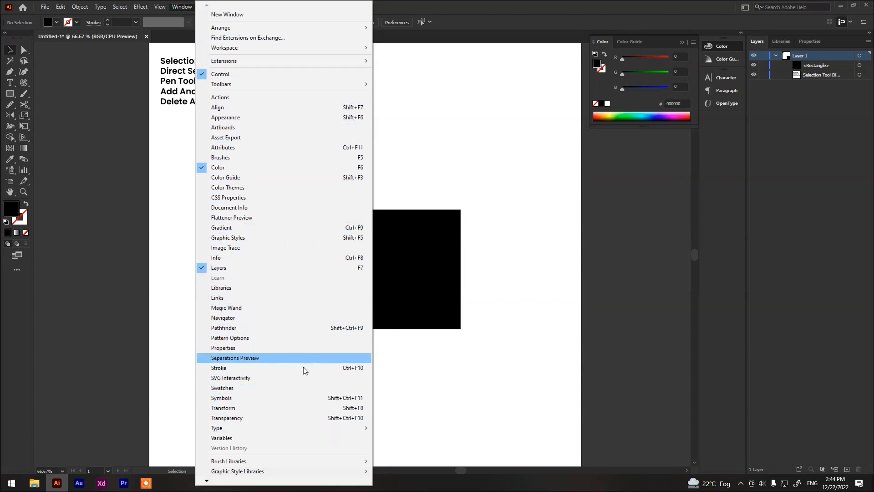
left_click(206, 482)
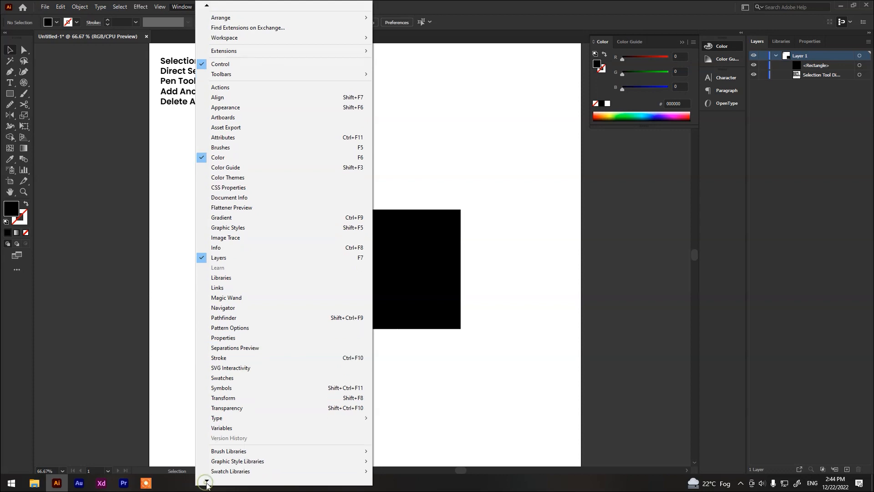
left_click(227, 340)
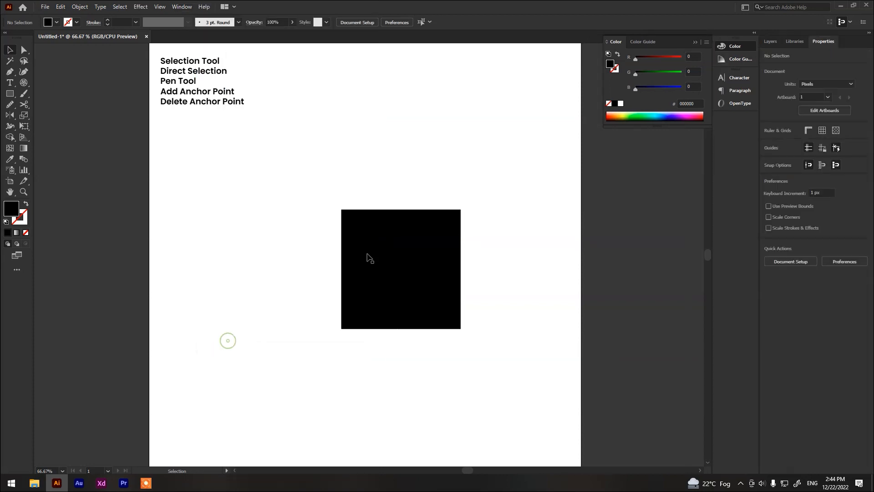
Move the square to about X 467 px, Y 532 px and fill it with the default linear gradient.
left_click_drag(355, 230, 290, 214)
left_click(16, 234)
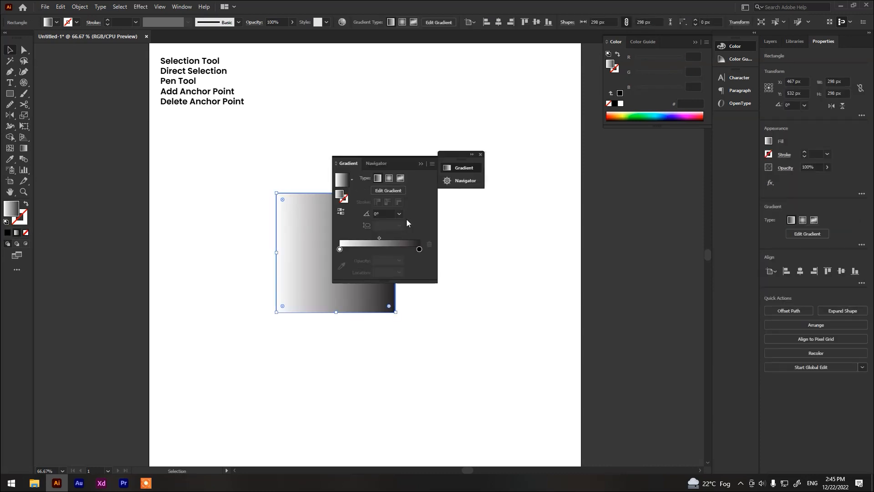
left_click(480, 155)
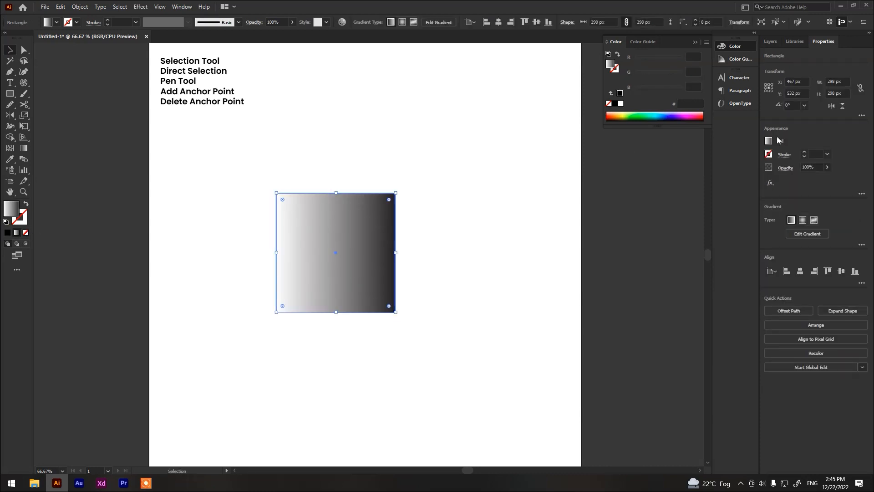
Flip the gradient square horizontally several times to compare its two orientations.
left_click(832, 108)
left_click(832, 107)
left_click(832, 108)
left_click(831, 108)
left_click(833, 107)
left_click(832, 108)
left_click_drag(395, 157, 305, 335)
Undo and redo the horizontal flip repeatedly, and undo the gradient fill to restore the black square.
key("ctrl+z")
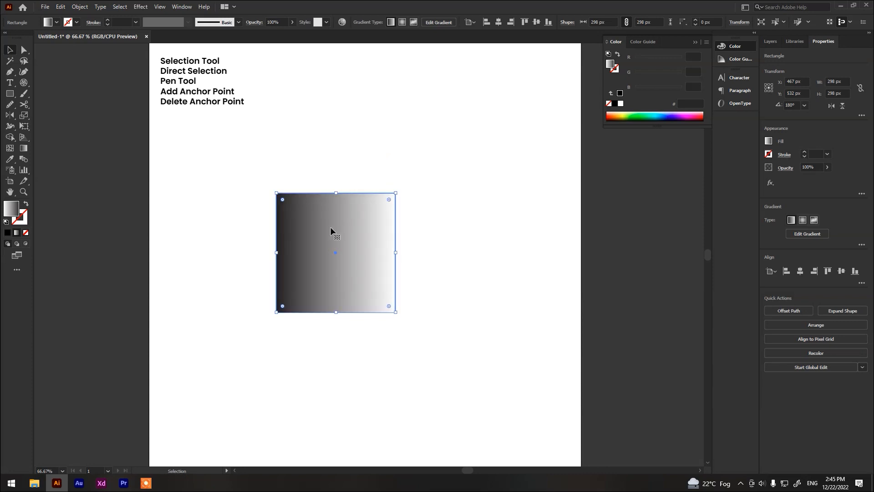
key("ctrl+shift+z")
key("a")
key("ctrl+z")
key("ctrl+shift+z")
key("ctrl+z")
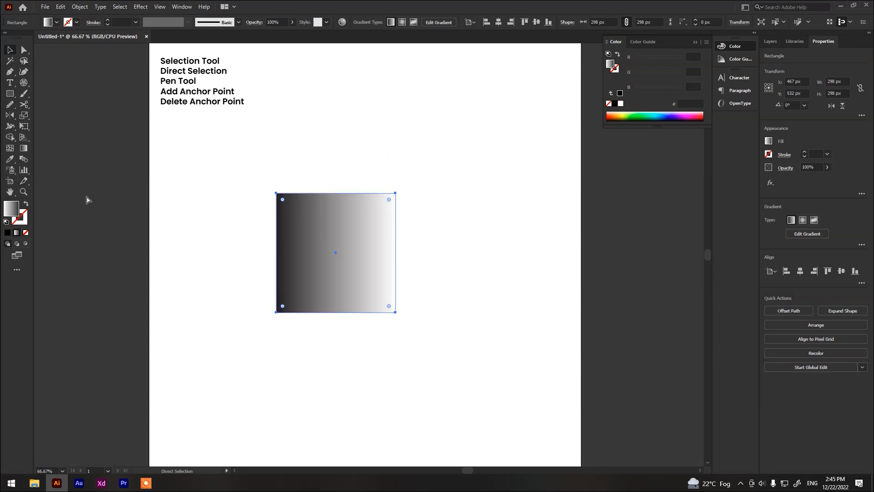
key("ctrl+shift+z")
key("ctrl+z")
key("ctrl+z")
key("v")
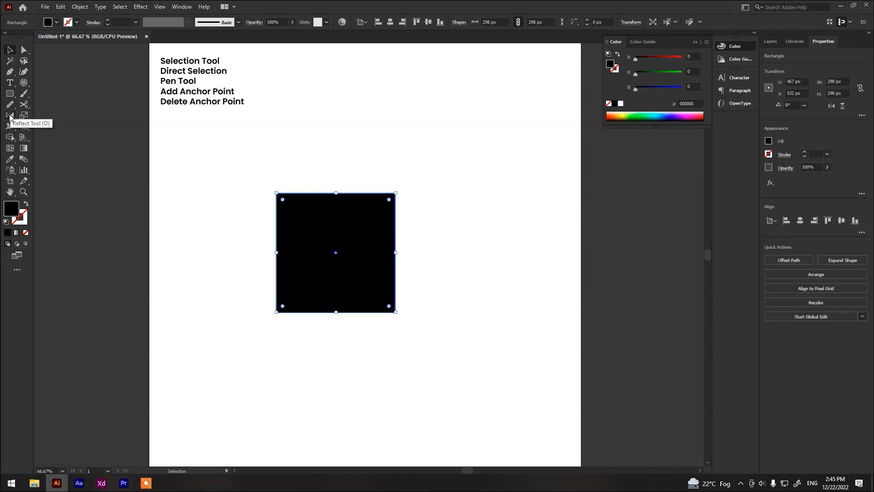
Add the lines "text tool" and "grid tool" to the list below "Delete Anchor Point".
double_click(224, 92)
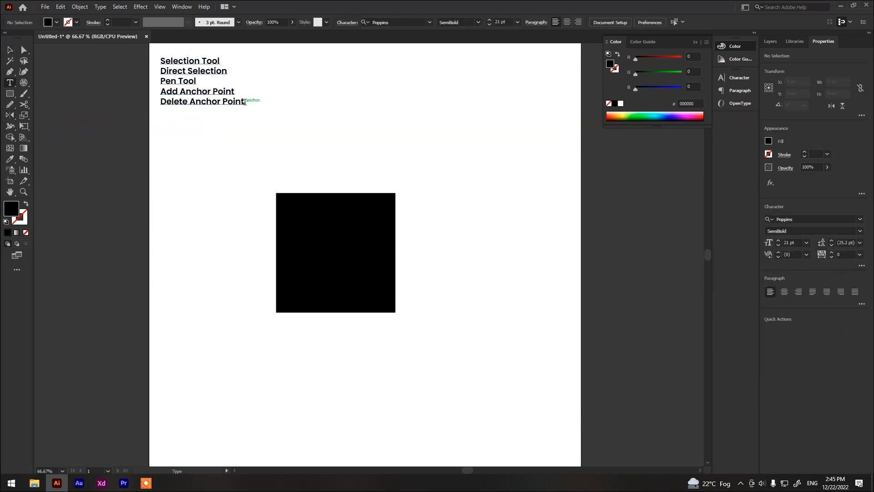
key("Return")
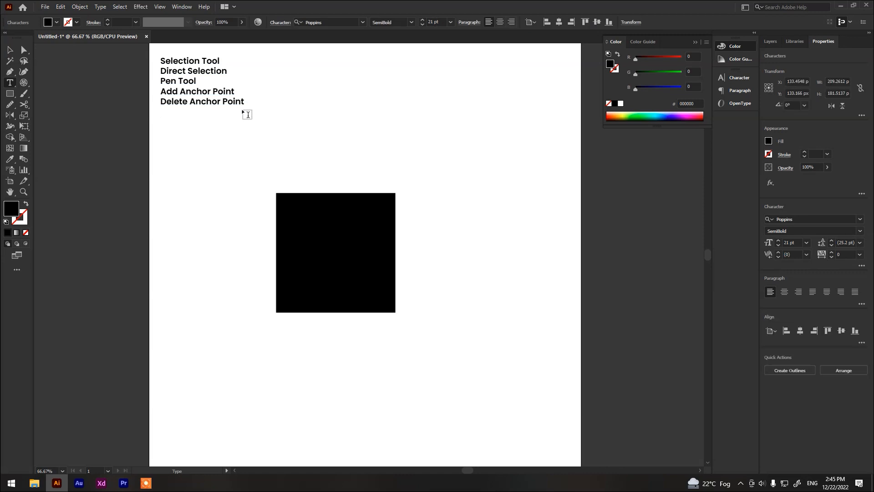
type("text tool \\")
key("BackSpace")
key("BackSpace")
type("grid tool")
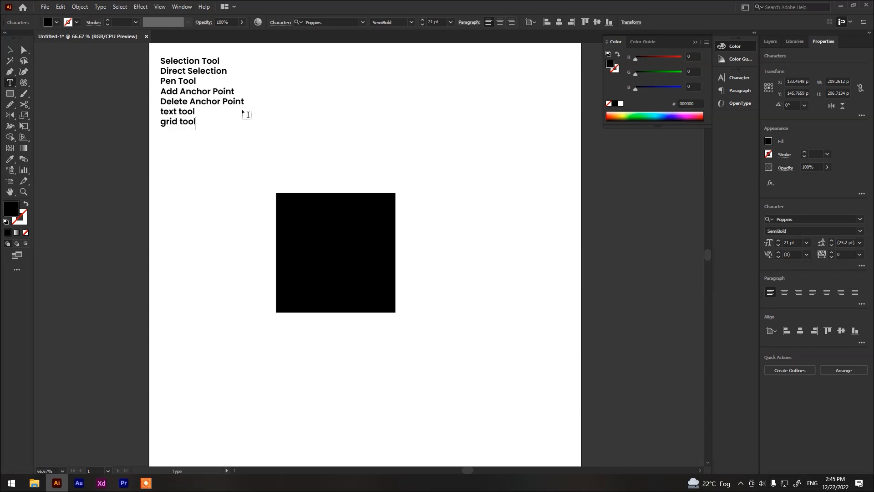
Add the lines "pencil tool", "smooth tool" and "brush tool" to the list below "grid tool".
type(";pencil toolsm")
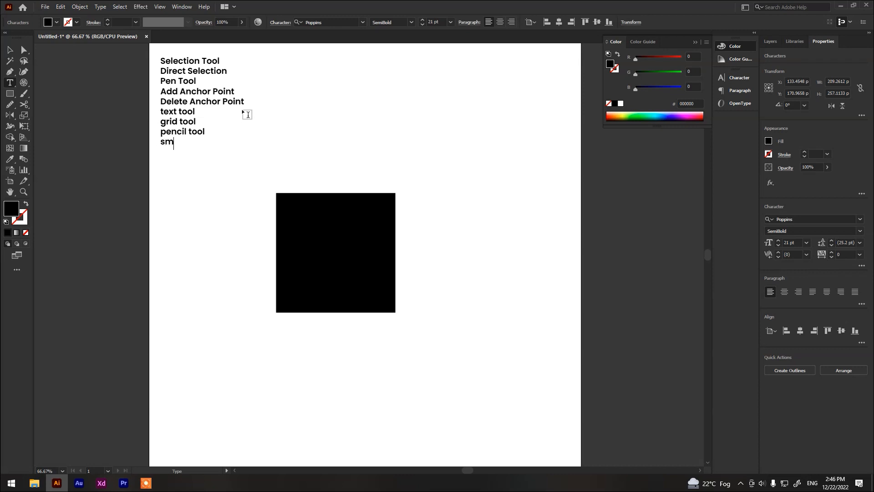
type("ooth tool")
type("brux")
type("=sh")
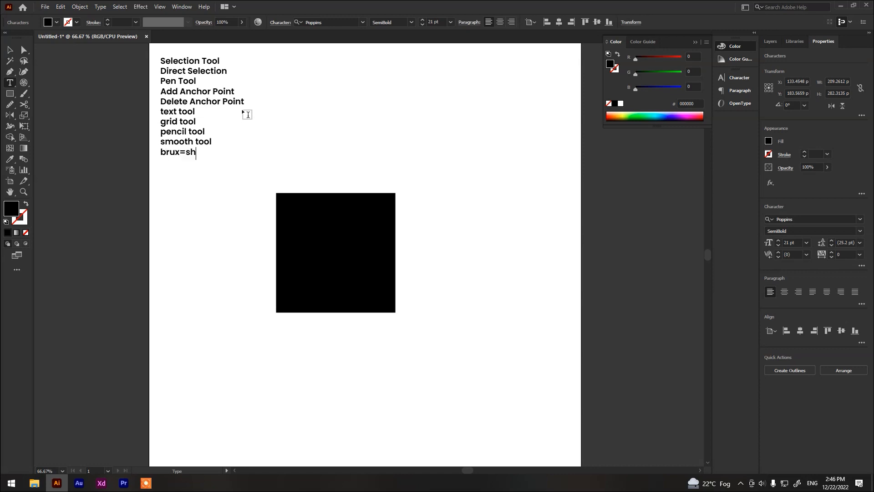
key("BackSpace")
key("BackSpace")
key("BackSpace")
key("BackSpace")
key("BackSpace")
type("ush tool")
key("Return")
Add the line "Shaper tool" to the list below "brush tool".
left_click(16, 108)
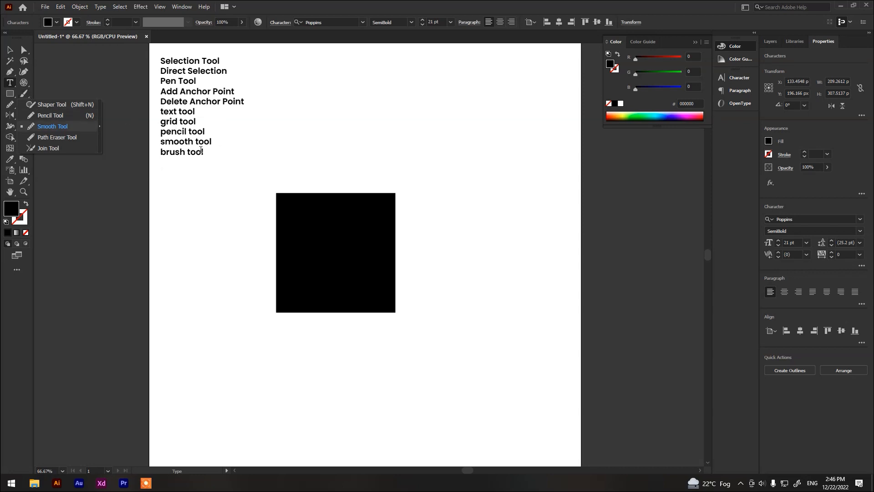
left_click(173, 158)
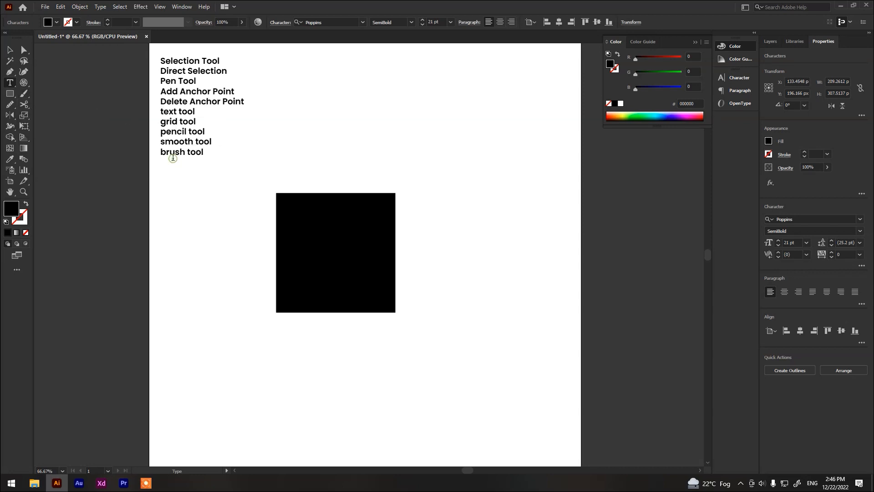
type("Shaper tool")
Insert the line "blob brush tool" between "brush tool" and "Shaper tool" in the list.
left_click(23, 95)
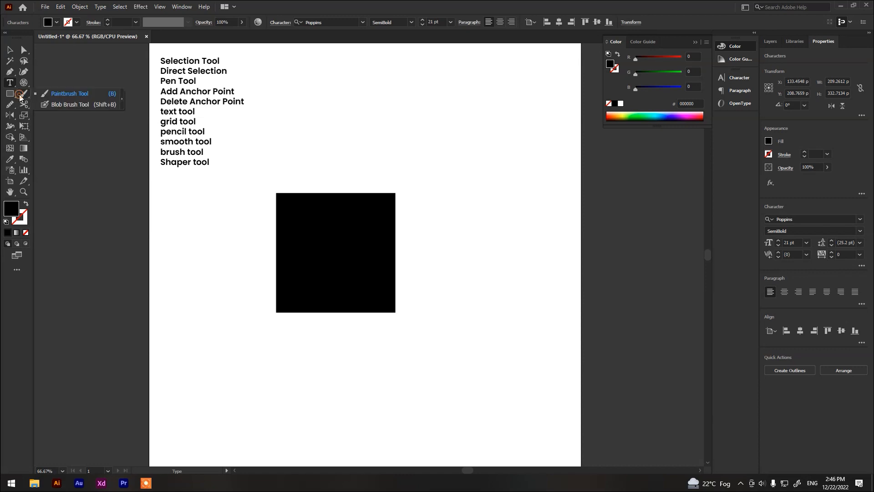
key("Return")
left_click(207, 158)
key("Return")
type("blob brush tool")
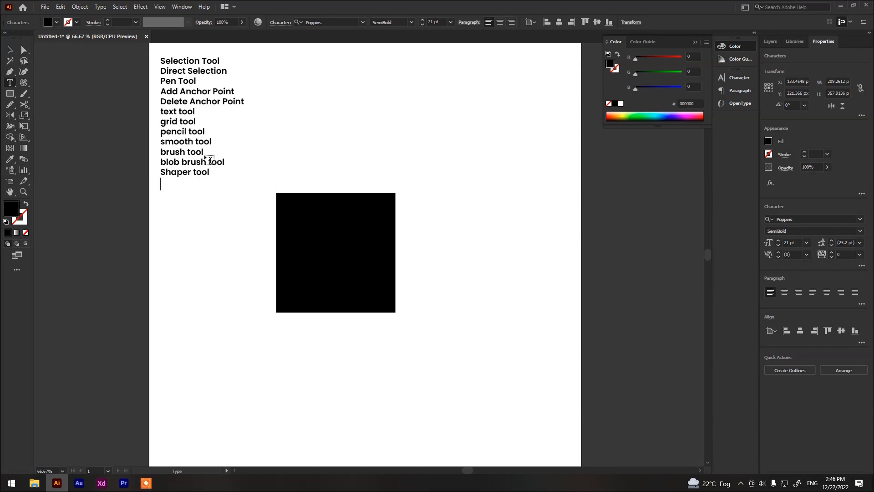
Add the line "Shape tool" to the list below "Shaper tool".
left_click(9, 95)
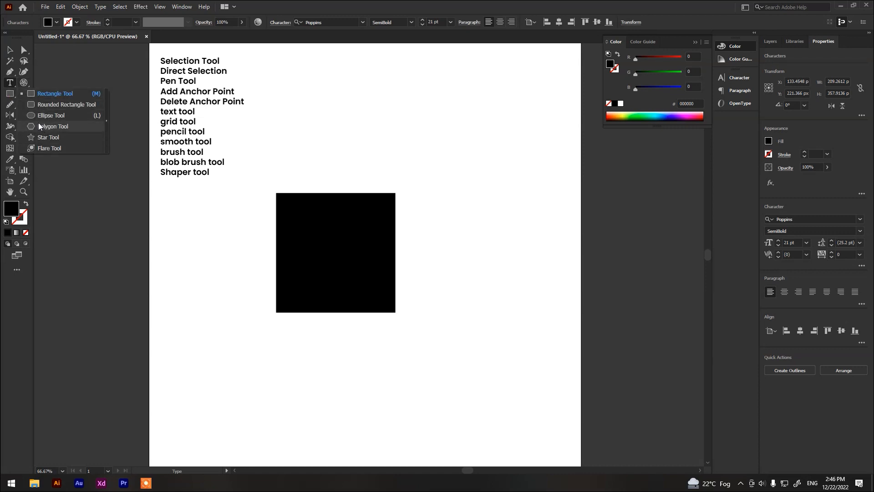
left_click(172, 178)
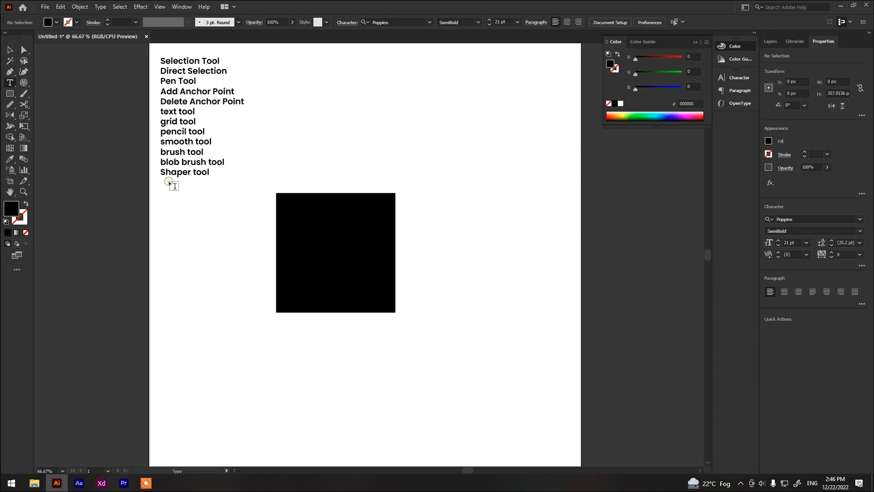
left_click(208, 173)
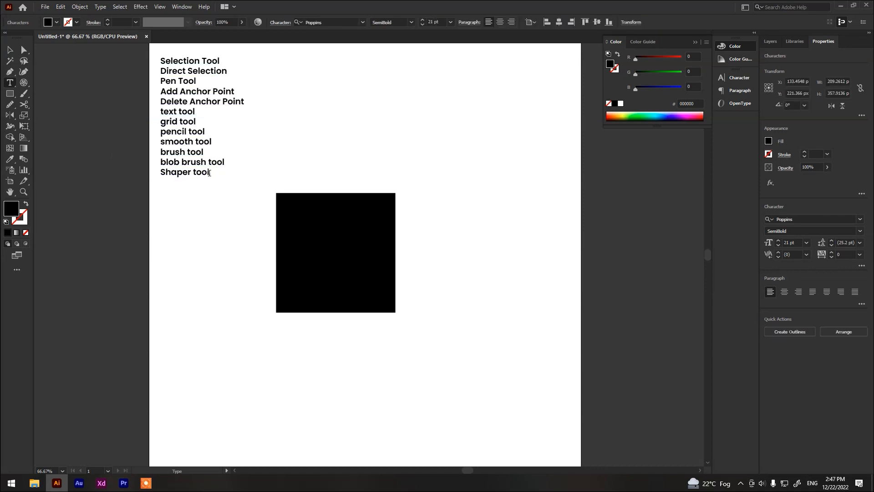
key("Return")
type("Sg")
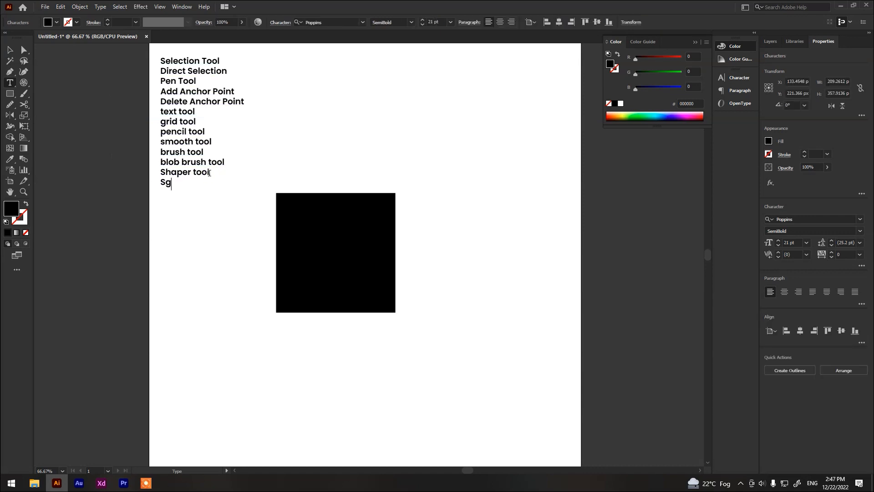
key("BackSpace")
type("hape tool")
key("Return")
Add the line "Rotate tool" to the list below "Shape tool" and finish editing the text.
left_click(8, 118)
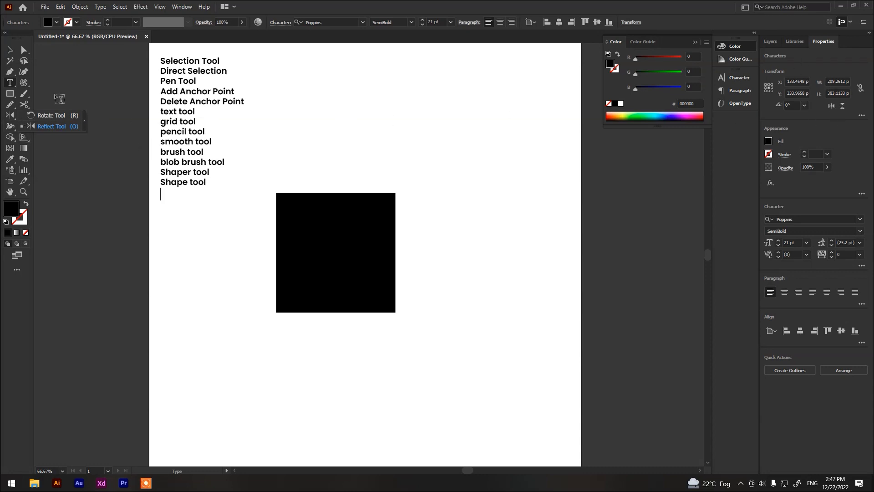
left_click(49, 115)
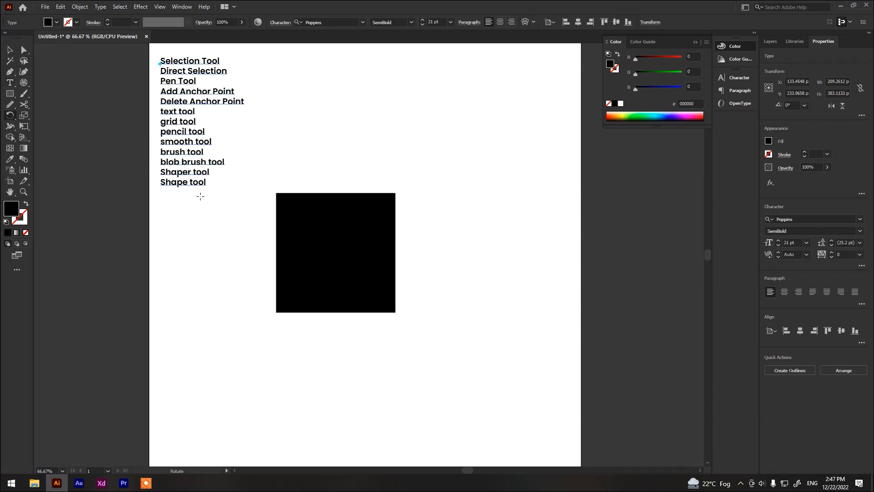
key("t")
left_click(205, 182)
key("Return")
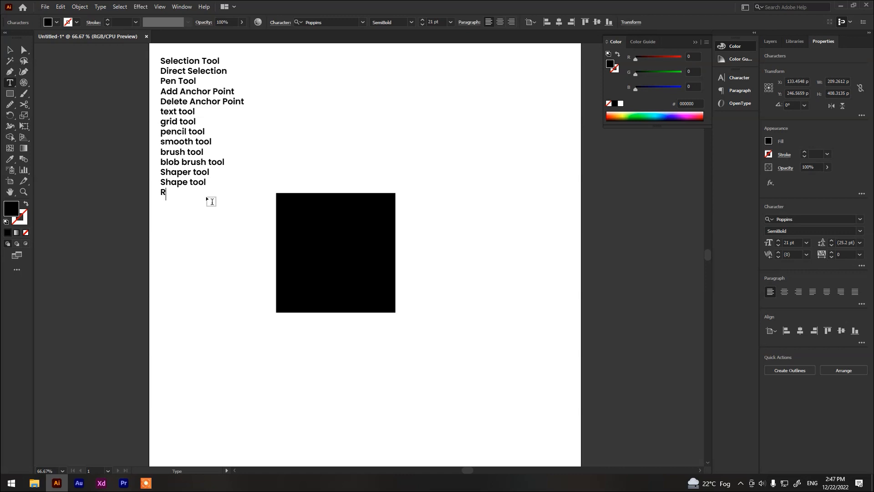
type("Rotate tool")
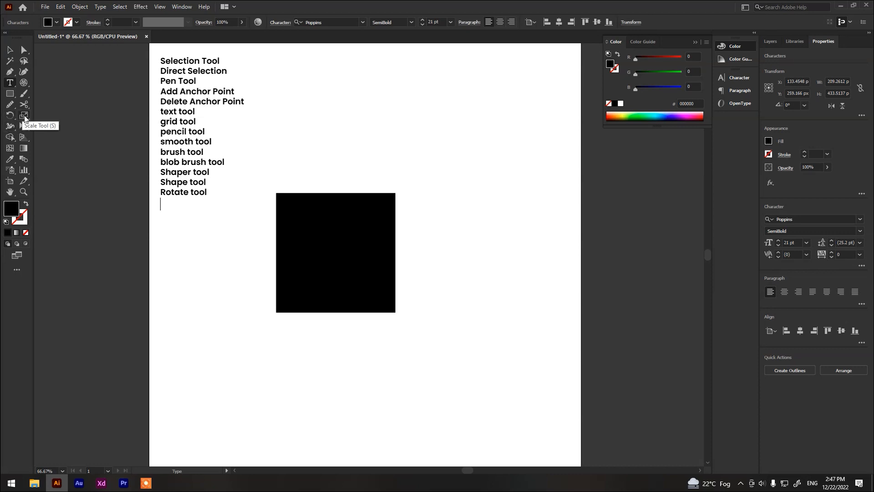
key("Escape")
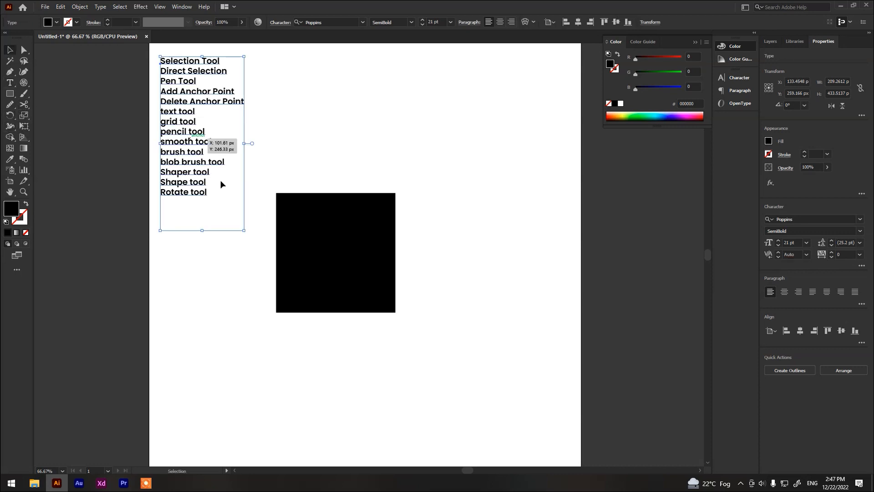
Draw a straight horizontal line about 353 px long above the black square with the Pen tool.
left_click(14, 126)
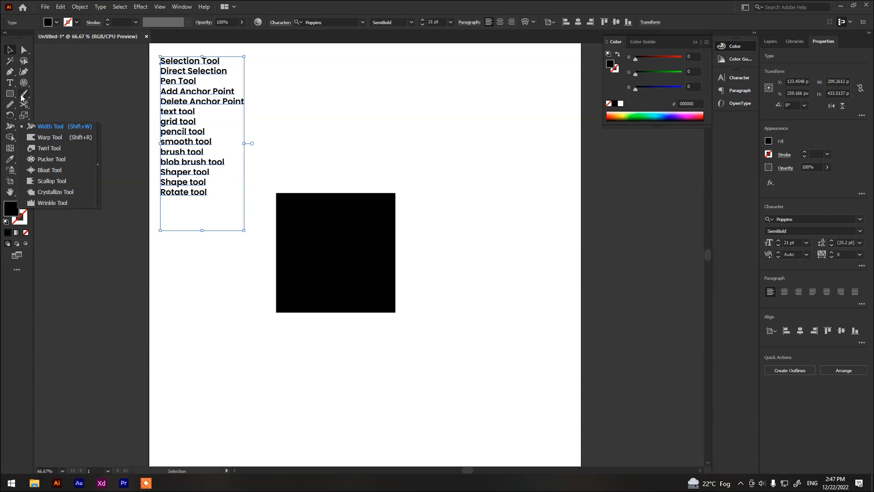
left_click(11, 73)
left_click(350, 144)
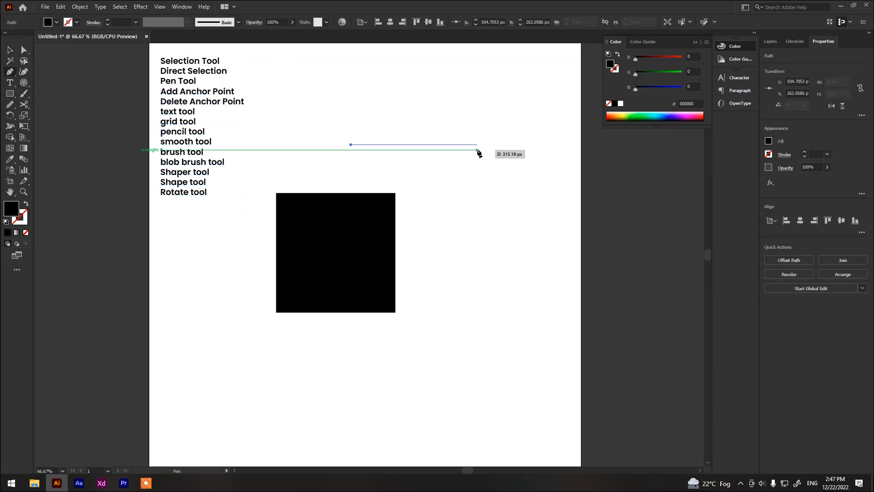
left_click(492, 145)
key("v")
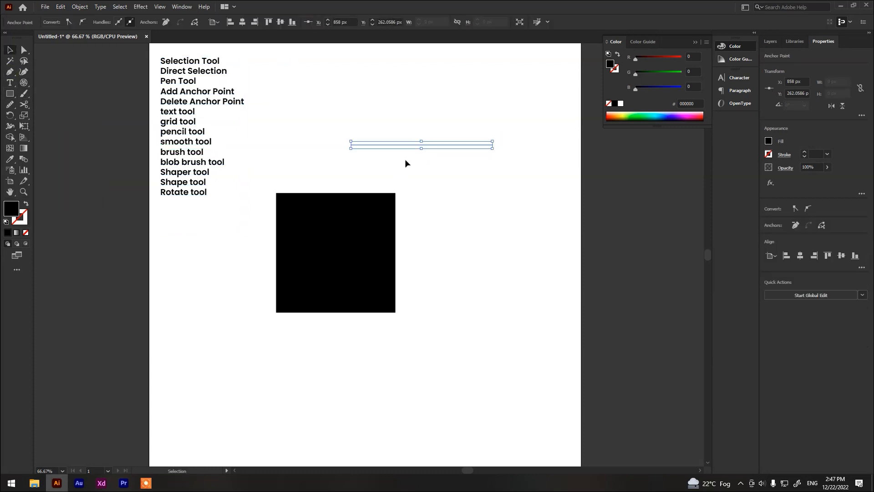
Swap the horizontal line's fill and stroke to show the black stroke, and swap them back.
left_click(403, 142)
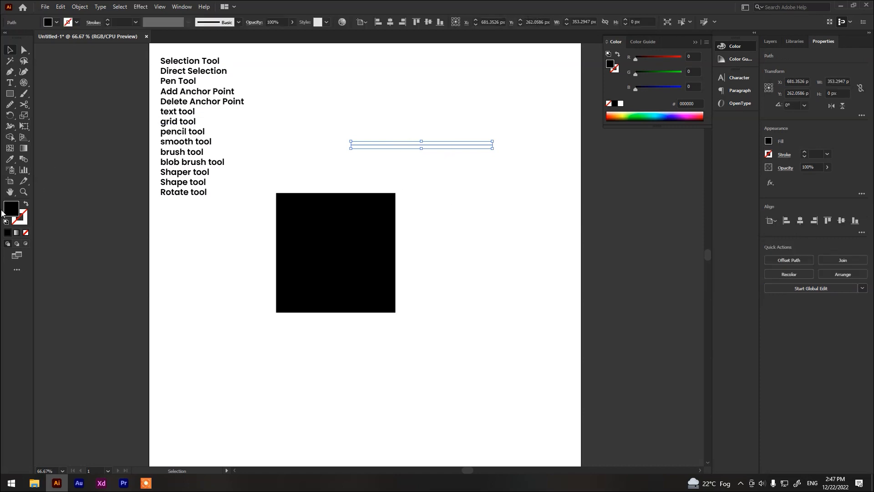
left_click(25, 205)
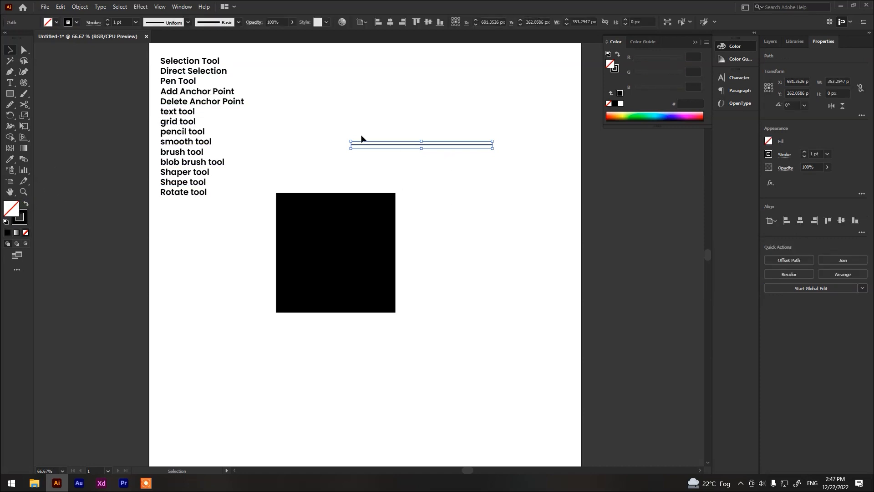
left_click(22, 223)
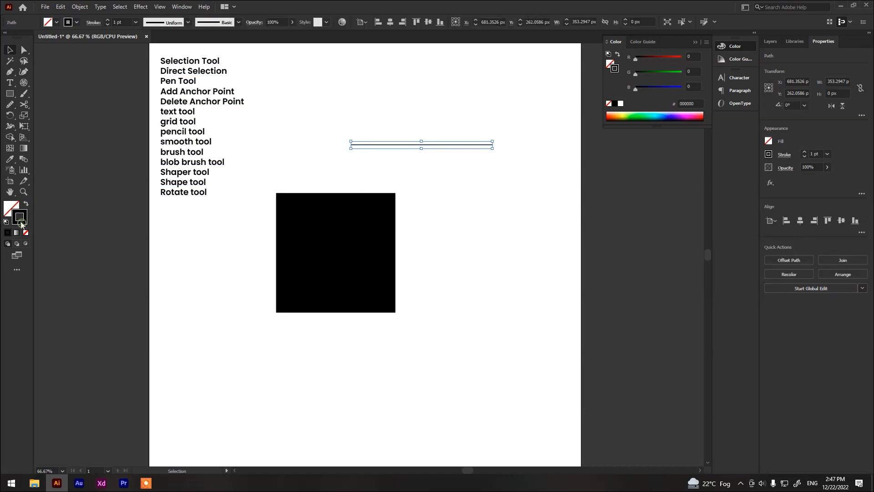
left_click(10, 209)
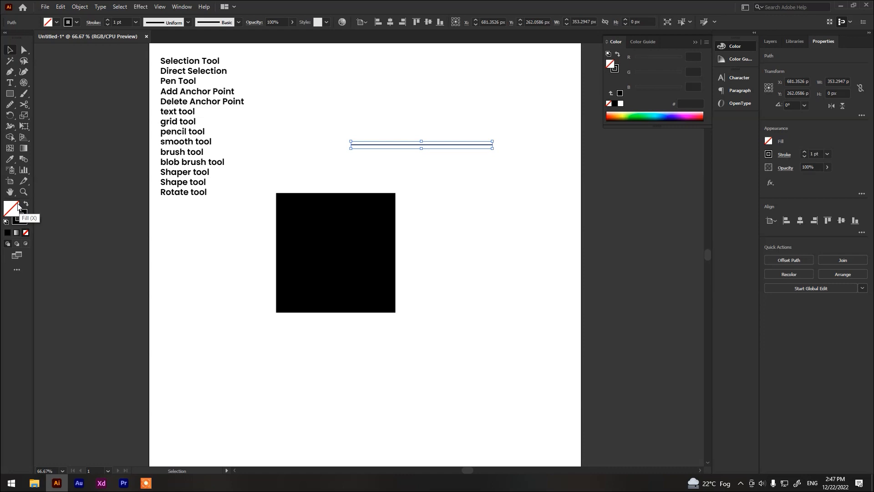
left_click(26, 203)
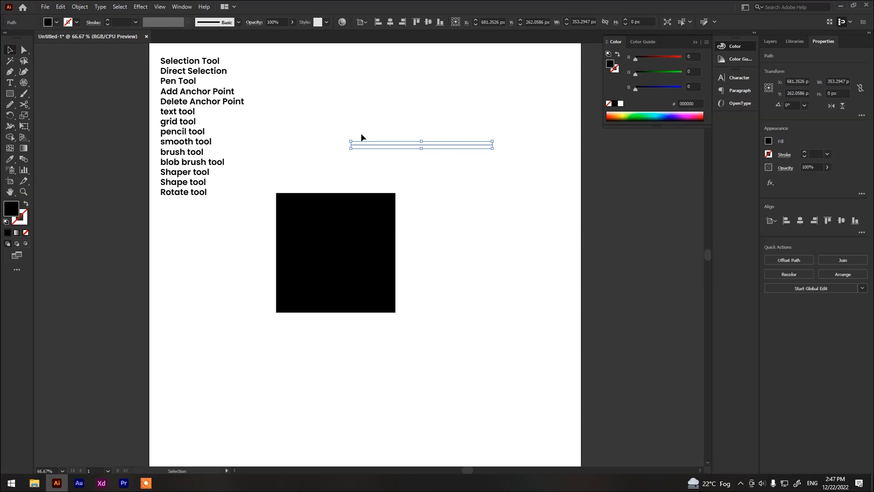
Move the black square to about X 570 px, Y 582 px.
left_click(342, 267)
left_click_drag(327, 248, 357, 260)
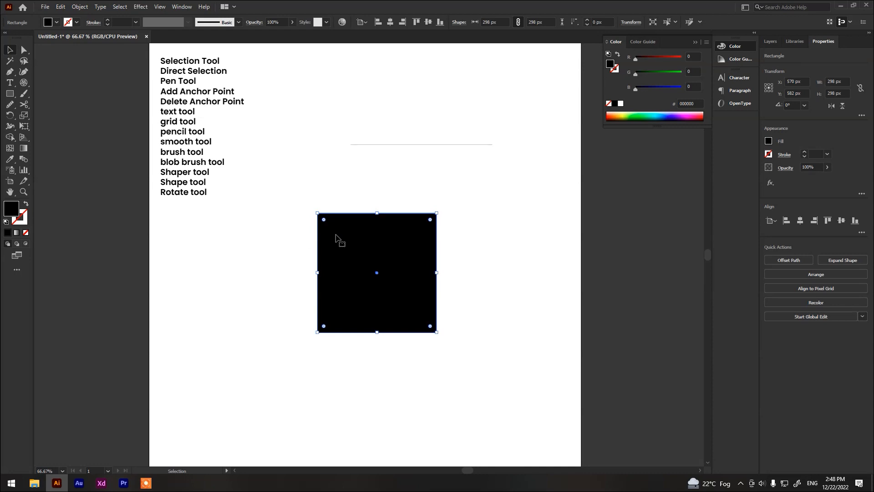
Swap the square's fill and stroke, and set its stroke weight to 7 pt.
left_click(26, 204)
left_click(252, 241)
left_click_drag(309, 209, 356, 280)
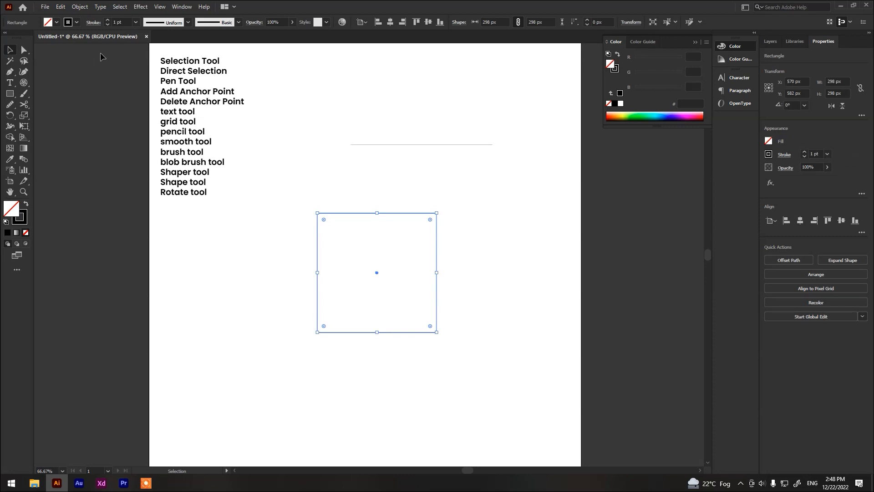
left_click(109, 21)
left_click(108, 21)
left_click(109, 21)
left_click(108, 21)
left_click(109, 21)
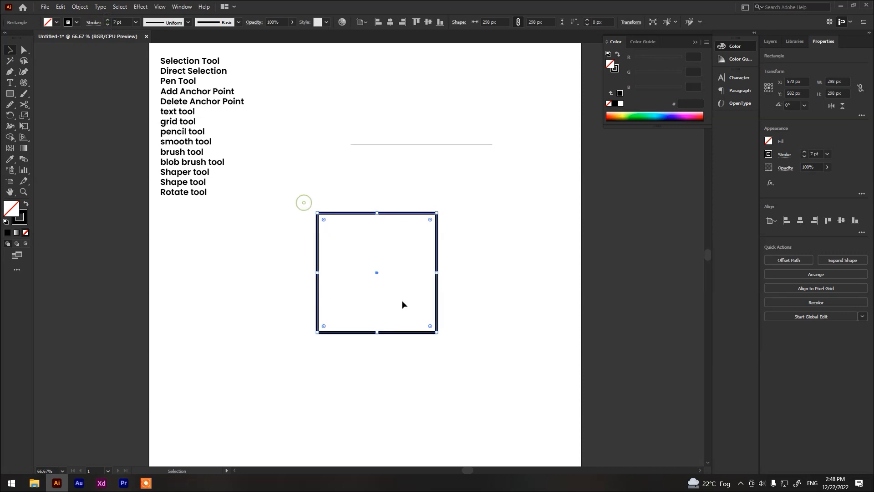
left_click(490, 229)
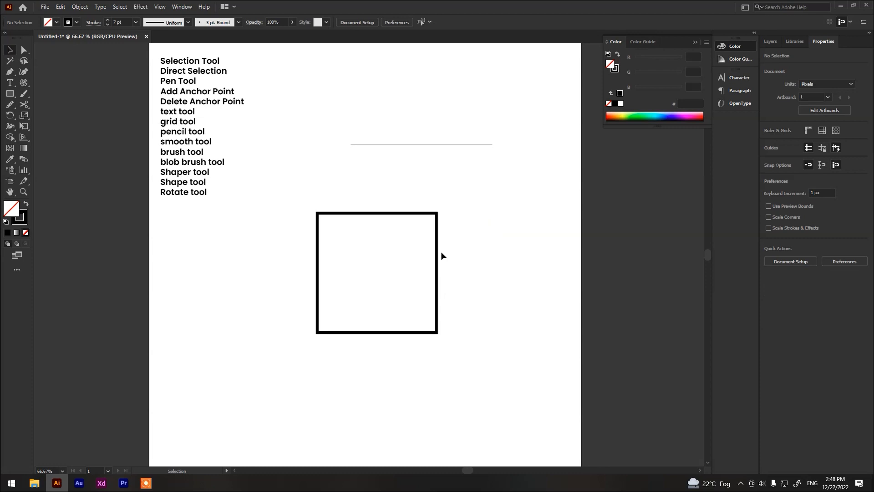
Swap the outlined square's fill and stroke repeatedly, ending with a black fill and no stroke.
left_click_drag(455, 207, 256, 340)
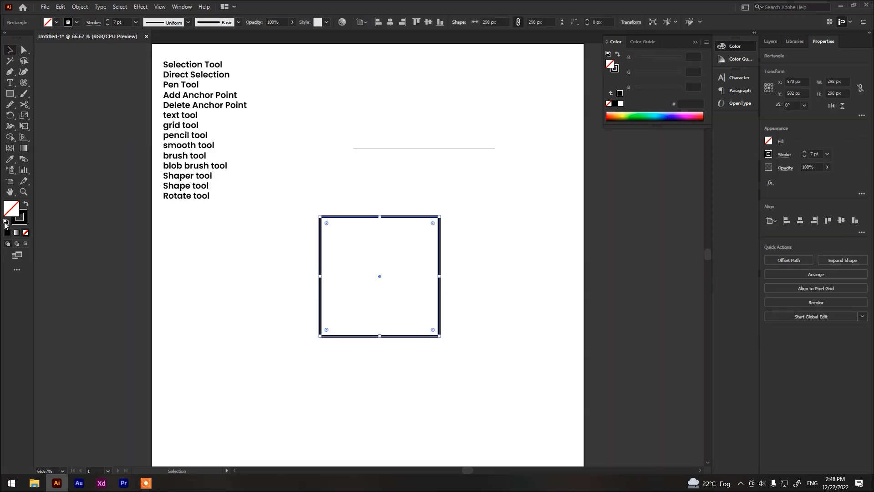
left_click(25, 207)
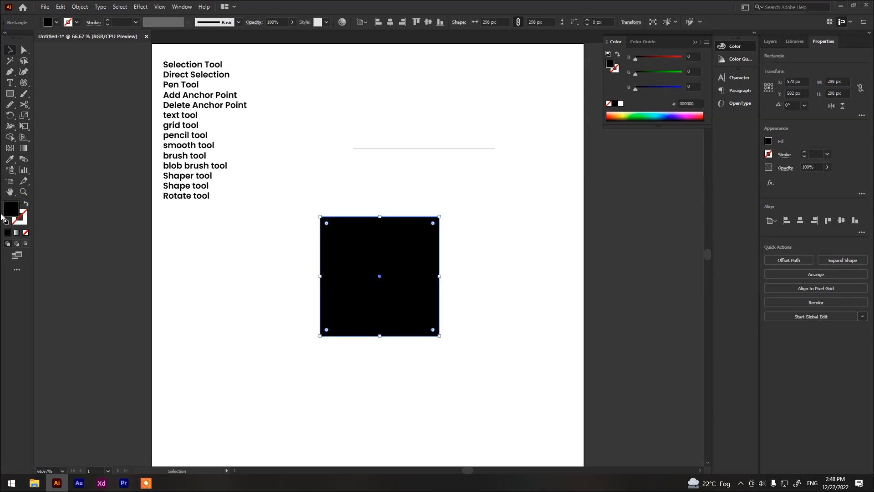
left_click(26, 205)
left_click(25, 205)
Swap the horizontal line's fill and stroke, and set its stroke weight to 4 pt.
left_click_drag(384, 186, 387, 155)
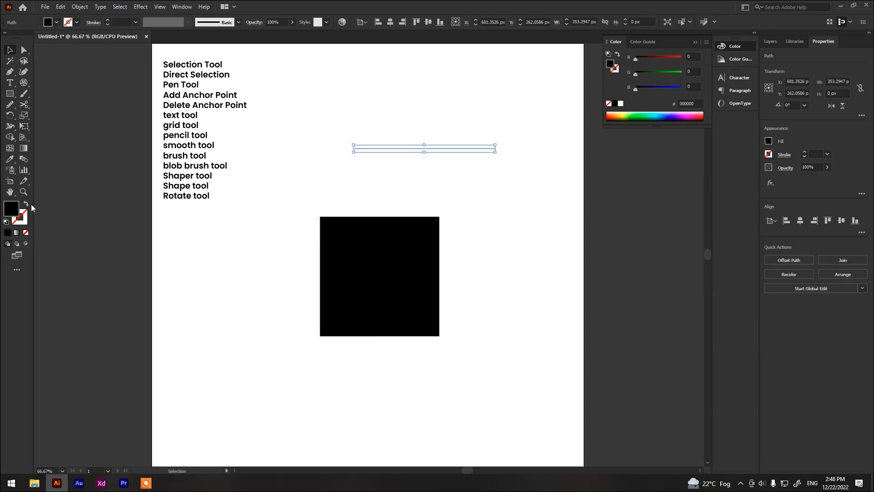
left_click(26, 204)
left_click(413, 188)
left_click(400, 146)
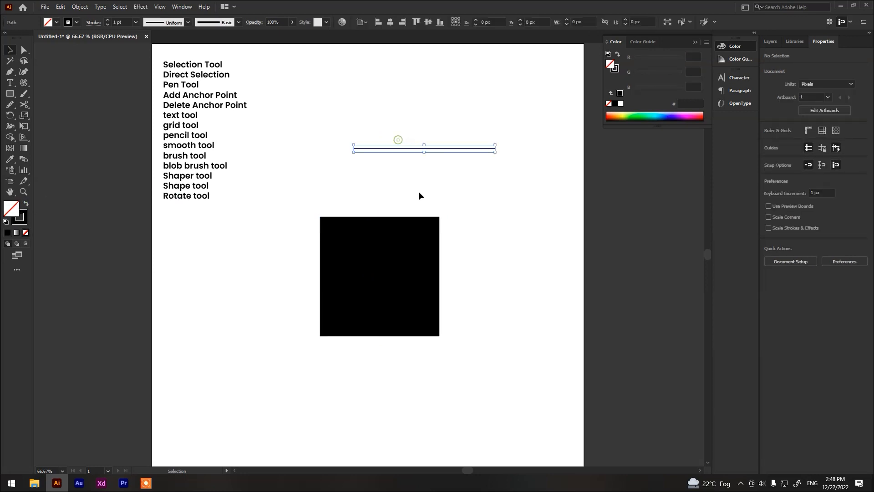
left_click(108, 20)
left_click(107, 20)
left_click(400, 108)
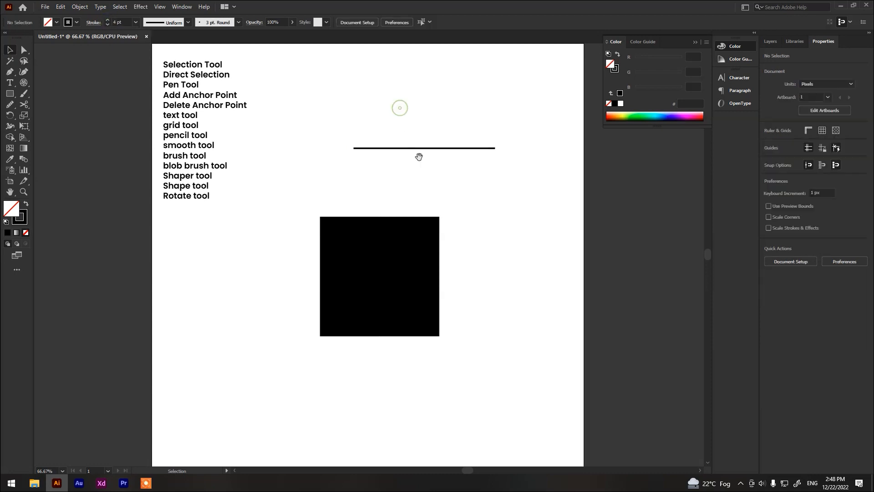
scroll(418, 156, "up", 1)
scroll(414, 158, "up", 3)
scroll(413, 160, "down", 4)
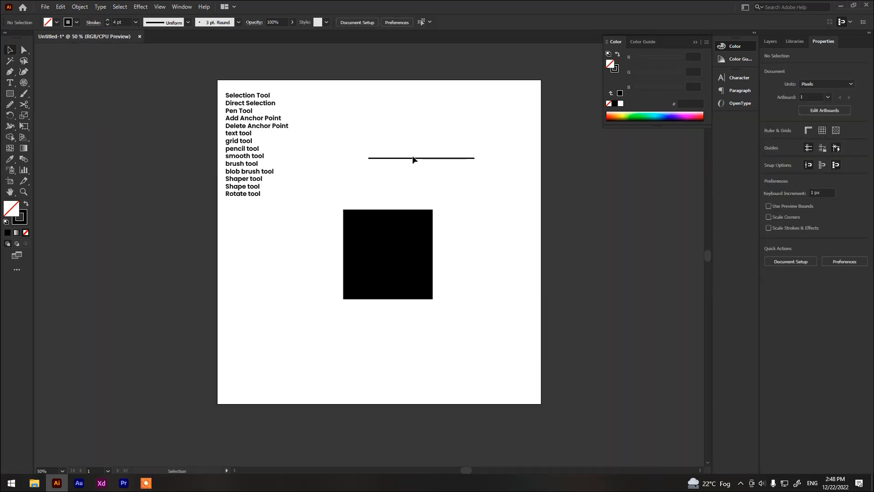
scroll(236, 193, "up", 2)
scroll(211, 214, "up", 1)
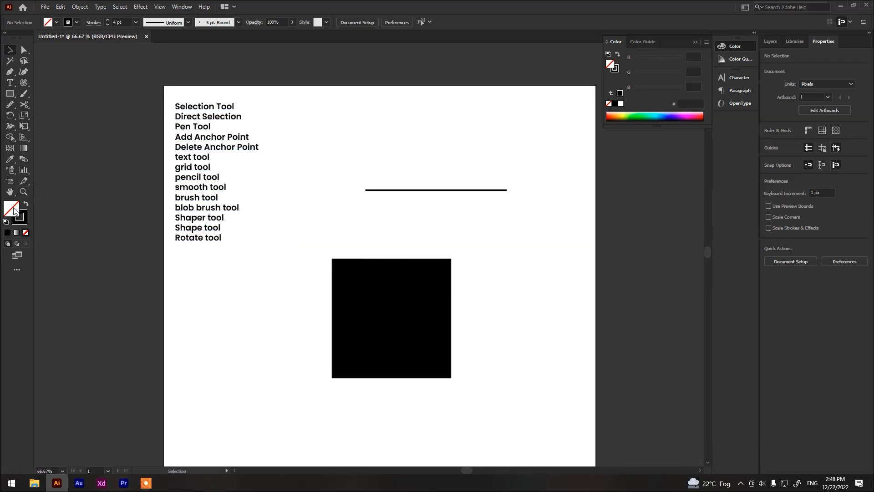
Add the lines "Colour Fill" and "Colour Strock" below "Rotate tool" in the tool list.
double_click(219, 237)
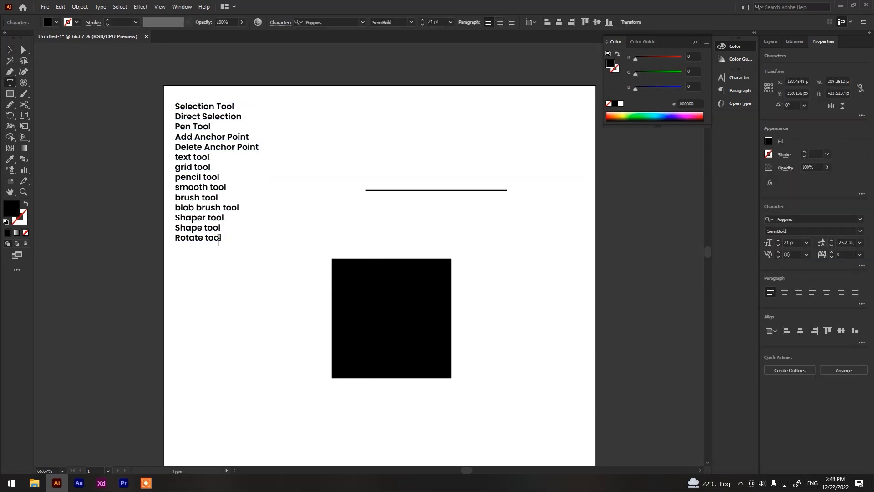
type("Col")
type("C")
type("olour St")
type("rock")
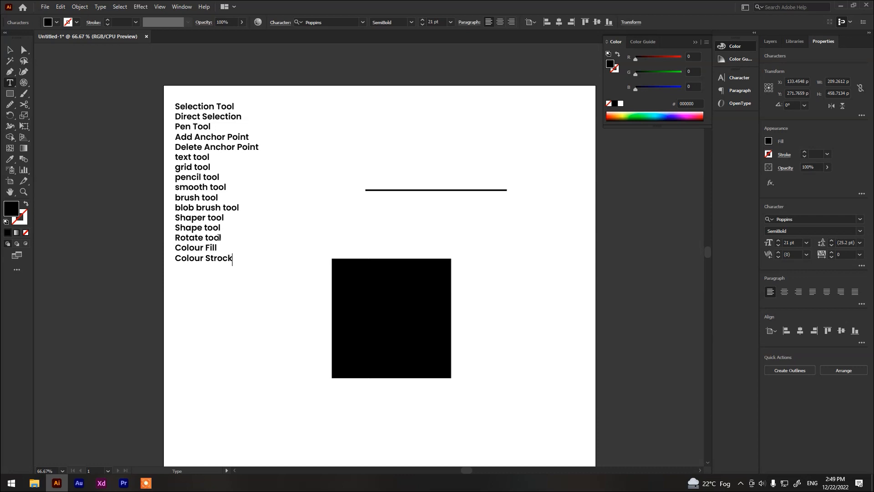
key("Return")
key("Escape")
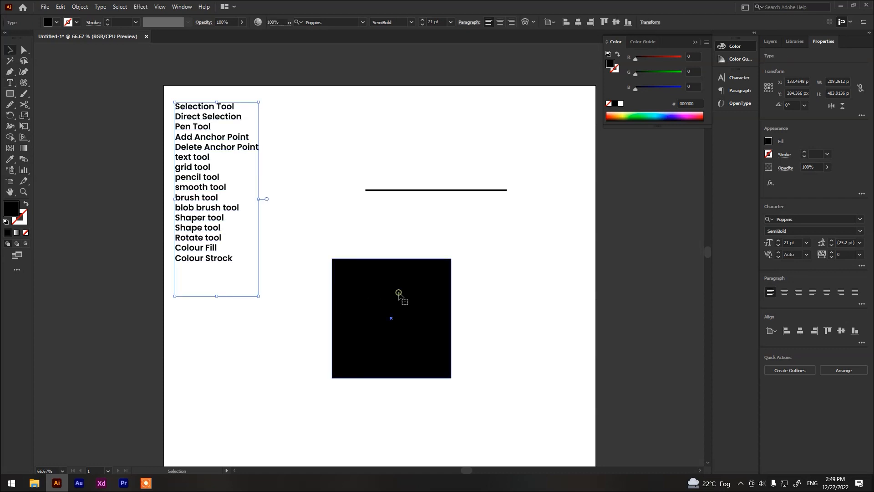
Apply the default white-to-black linear gradient to the black square's fill, and move the Gradient panel off the square.
left_click(397, 294)
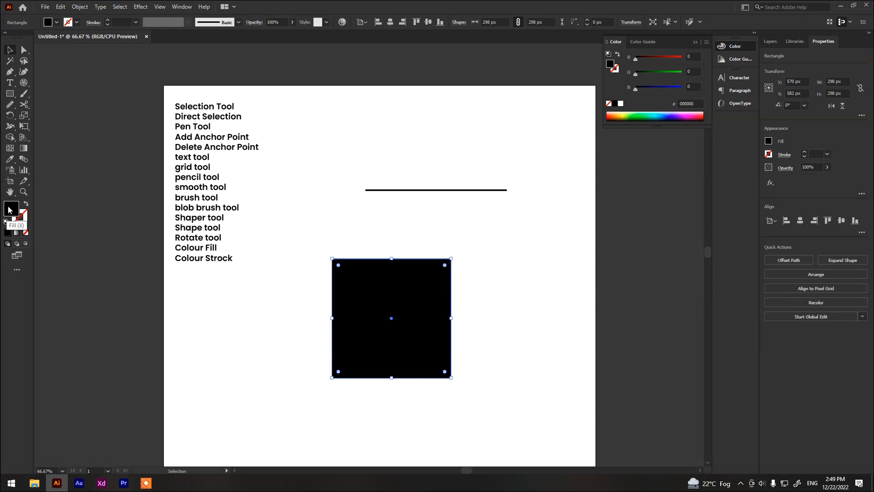
left_click(17, 234)
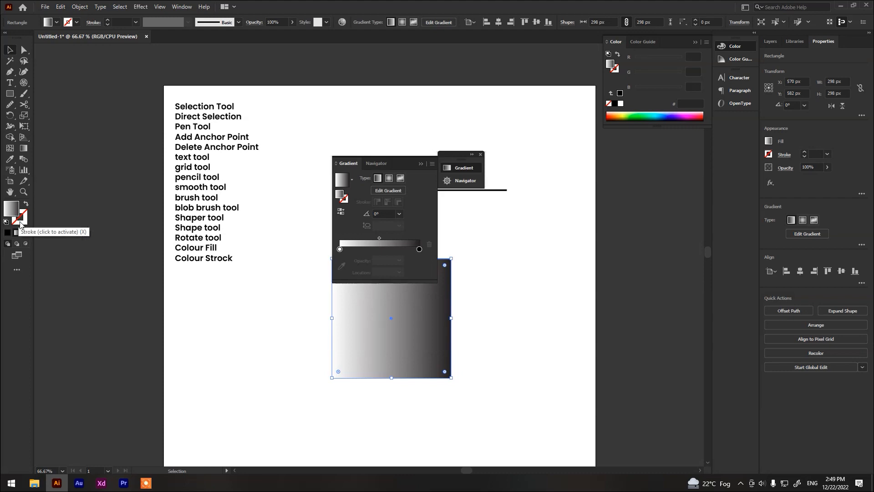
left_click(19, 227)
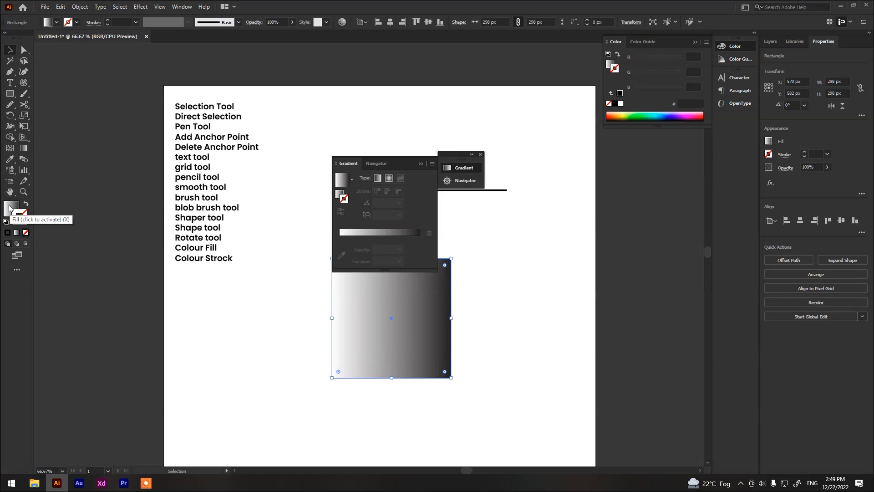
left_click(9, 209)
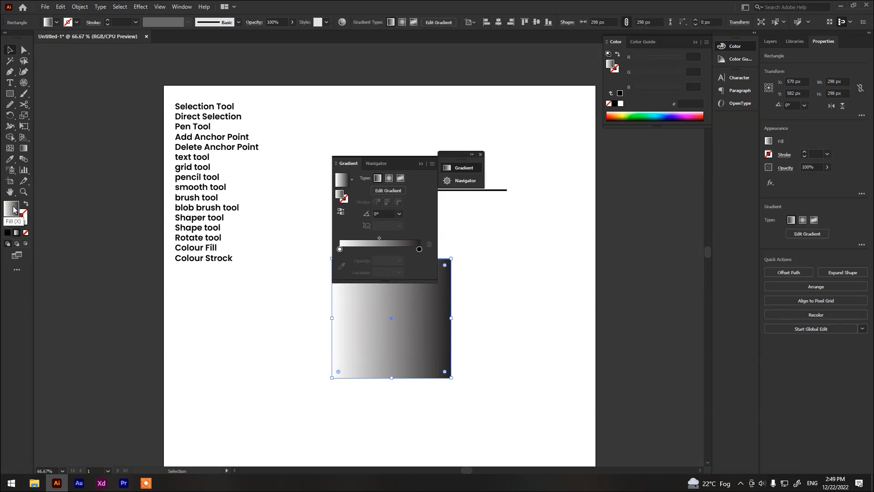
left_click_drag(394, 158, 631, 172)
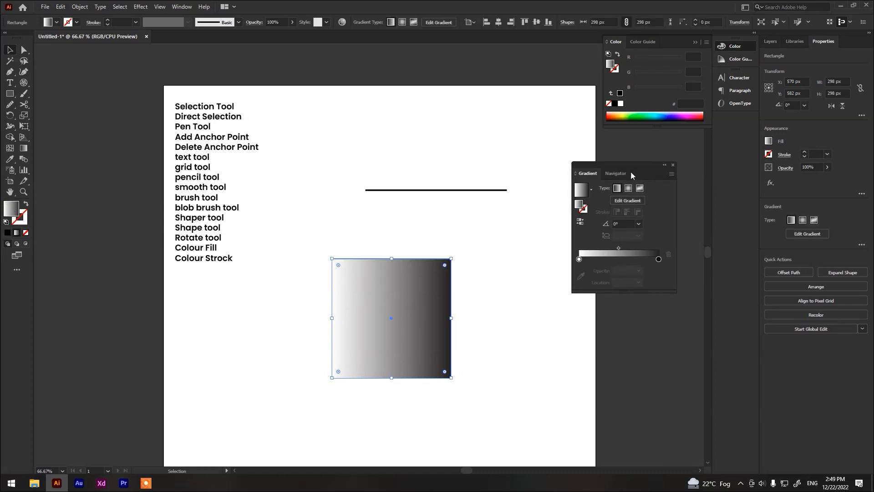
Switch the square's fill repeatedly between the gradient and solid black, ending with solid black.
left_click(8, 234)
left_click(17, 233)
left_click(8, 234)
left_click(18, 234)
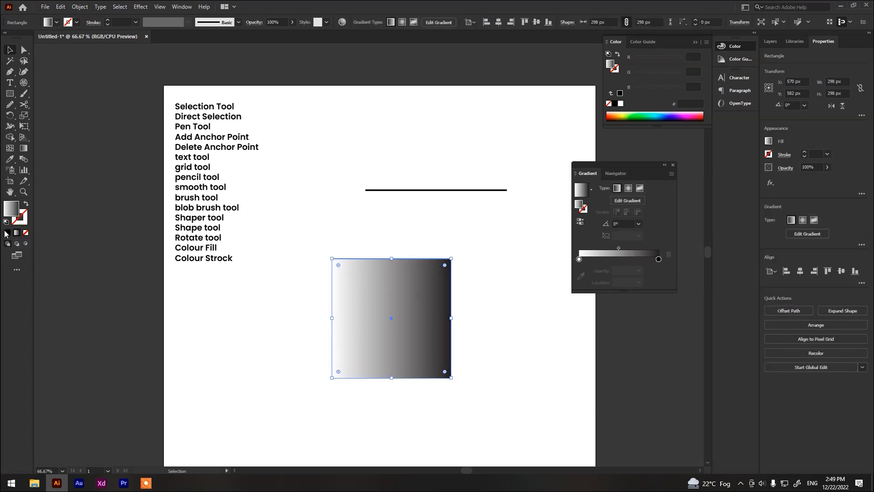
left_click(7, 233)
left_click(15, 234)
left_click(7, 233)
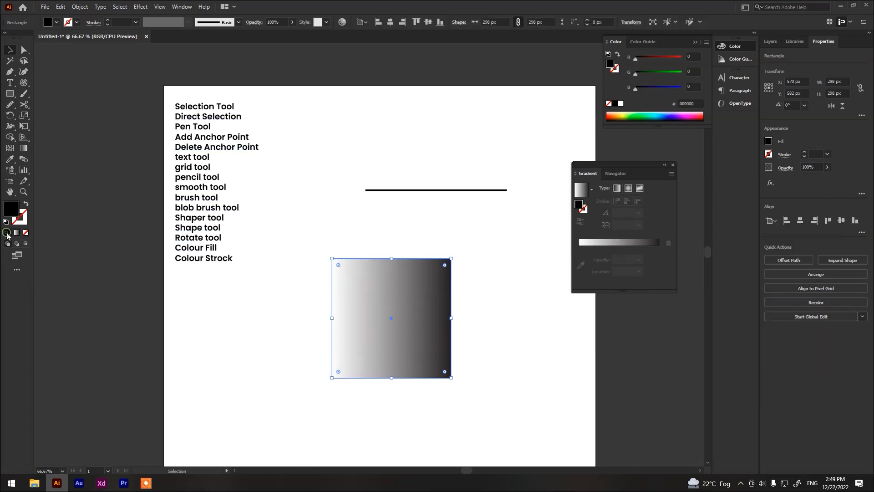
Set the square's fill to a solid blue, #006F91.
double_click(12, 209)
mouse_move(449, 237)
left_mouse_down()
mouse_move(448, 199)
mouse_move(449, 234)
left_mouse_up()
left_click(429, 214)
left_click(431, 219)
left_click(533, 184)
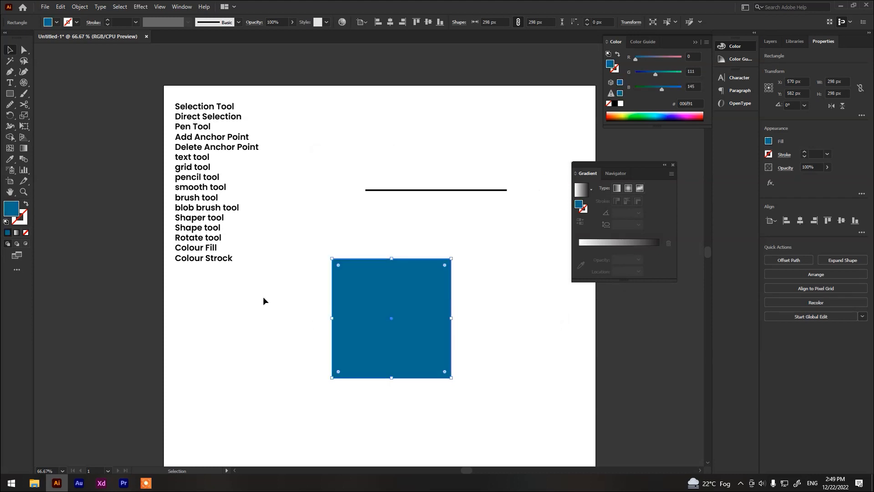
Reapply the white-to-black gradient fill to the square, leaving its colour in the Color Picker untouched.
left_click(17, 232)
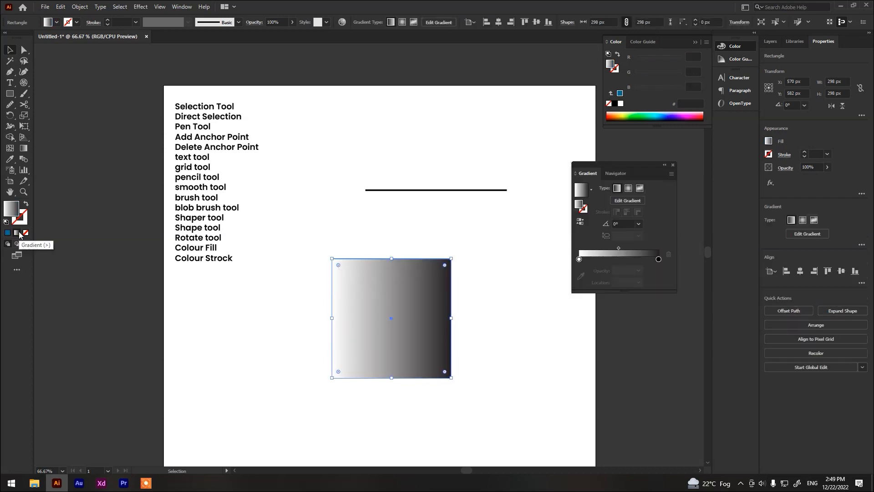
double_click(10, 209)
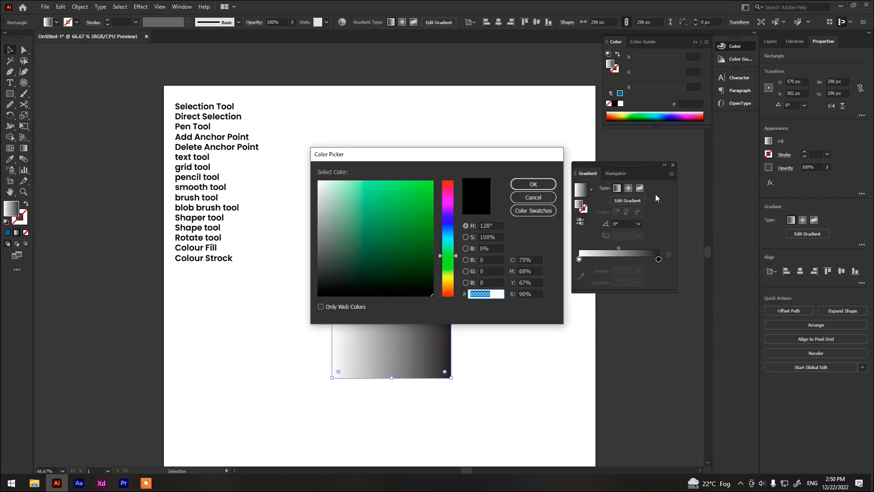
left_click(517, 200)
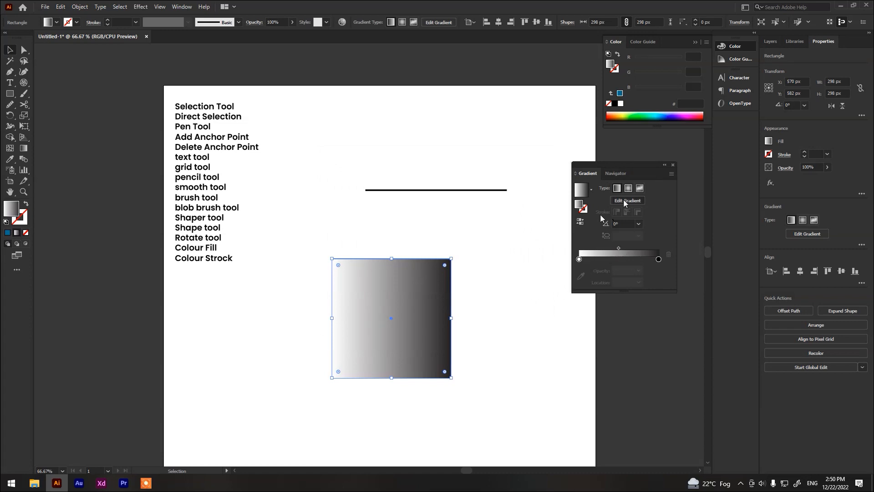
Dock the Gradient panel below OpenType and expand it, and move the square down to about Y 639 px.
left_click_drag(637, 168, 737, 128)
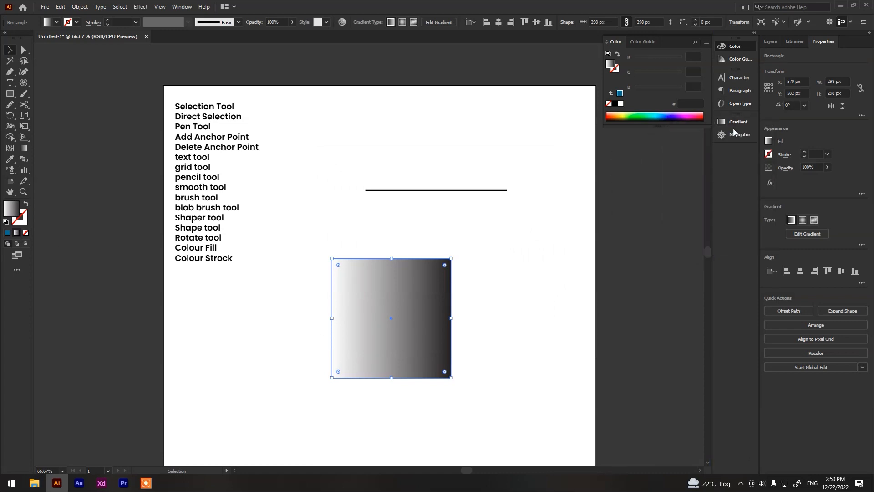
left_click(737, 128)
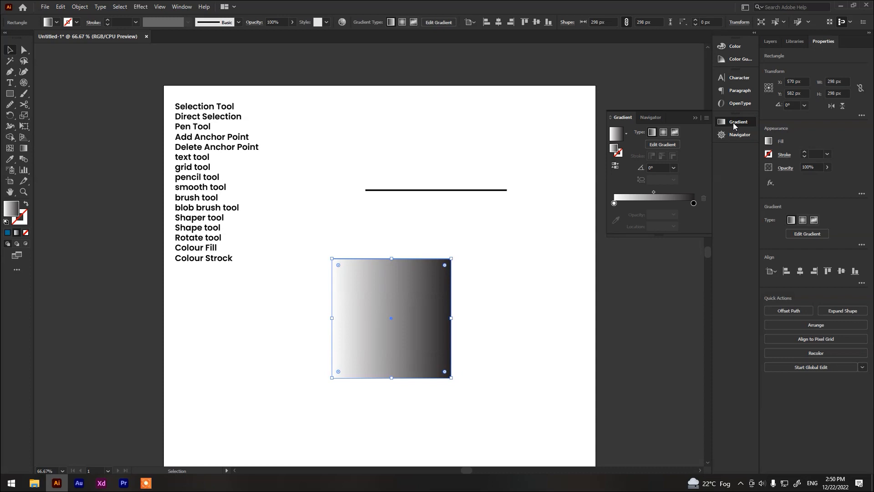
left_click(614, 203)
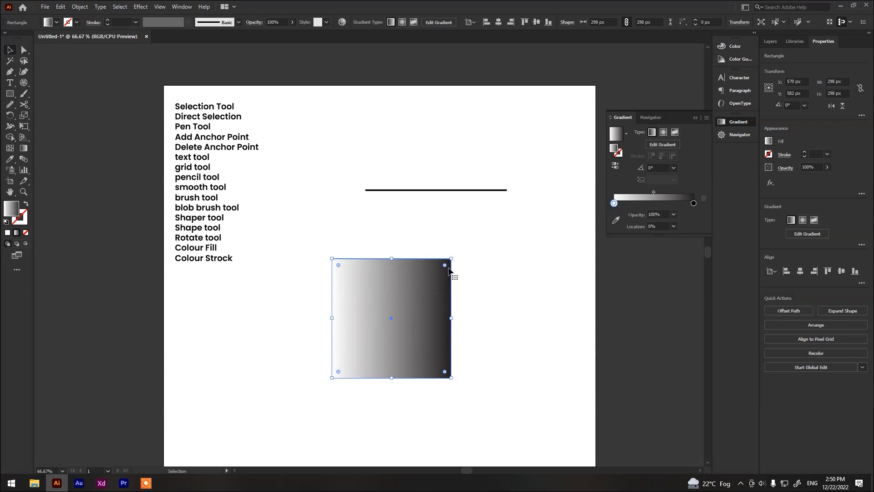
left_click_drag(337, 299, 337, 322)
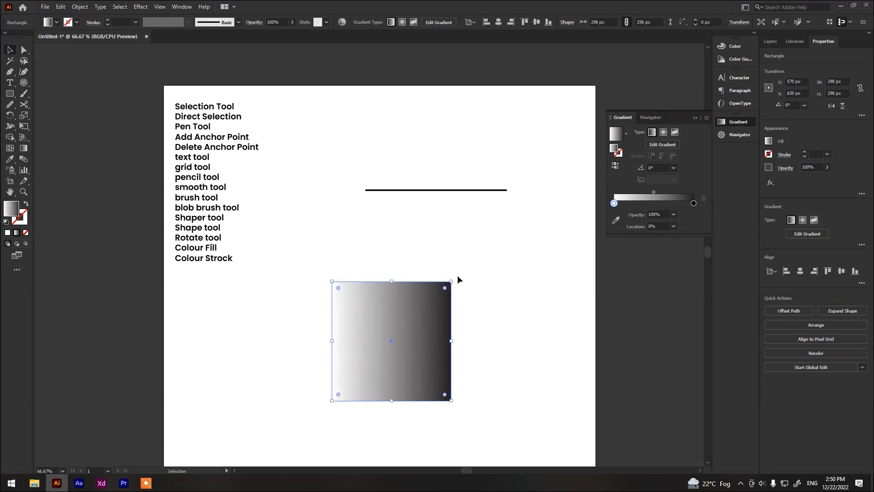
Try several swatches on the gradient's starting colour stop, including magenta and red, ending with a magenta-purple.
double_click(614, 203)
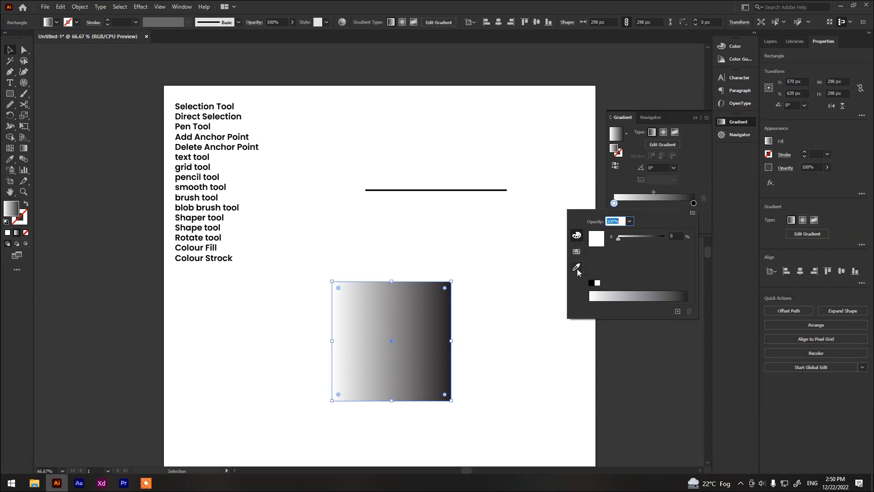
left_click(577, 252)
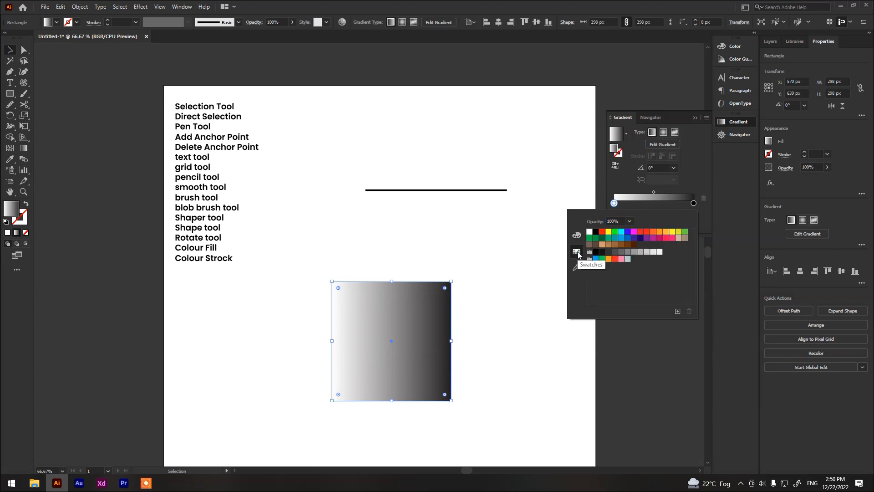
left_click(615, 259)
left_click(634, 232)
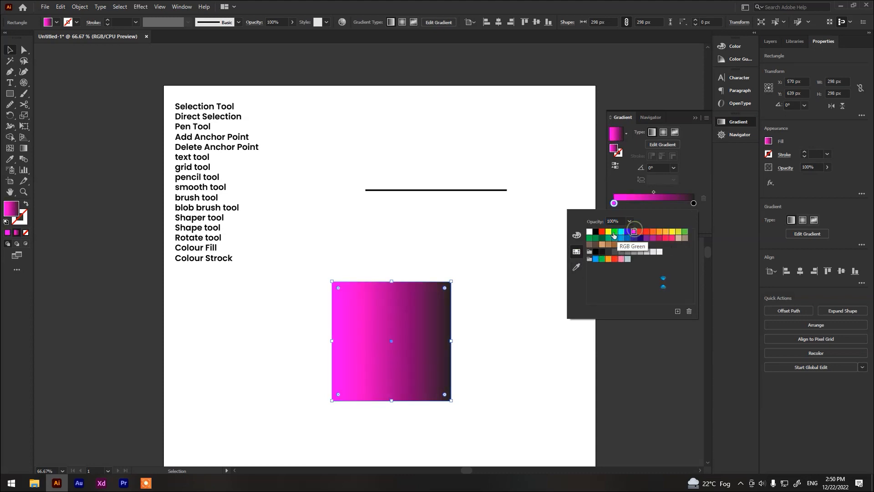
left_click(602, 232)
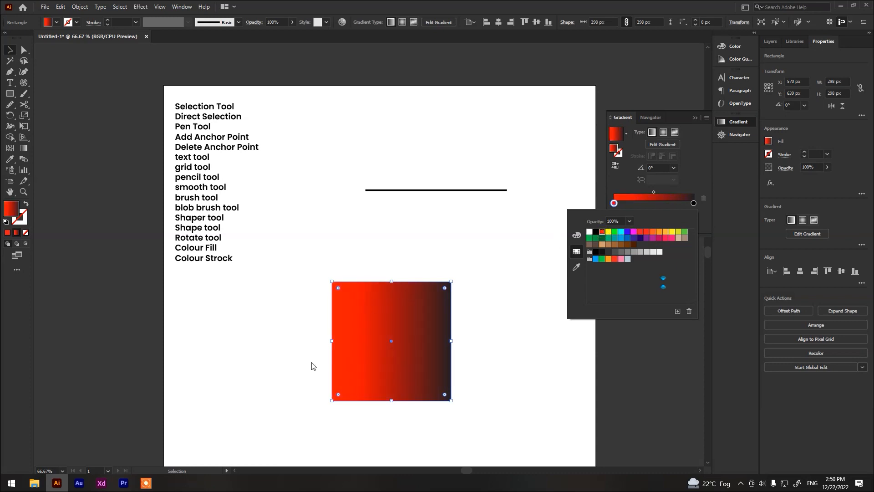
left_click(653, 238)
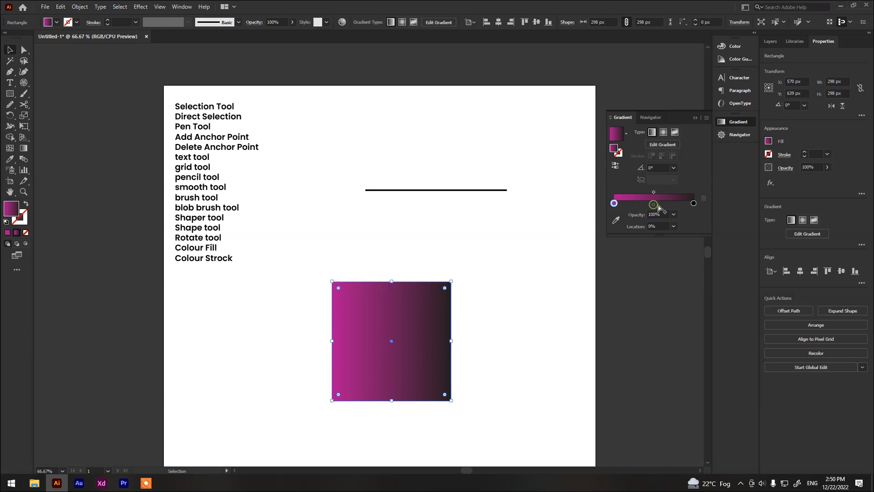
Try dark blue, black and brown swatches on the gradient's ending colour stop, ending with bright blue.
double_click(694, 203)
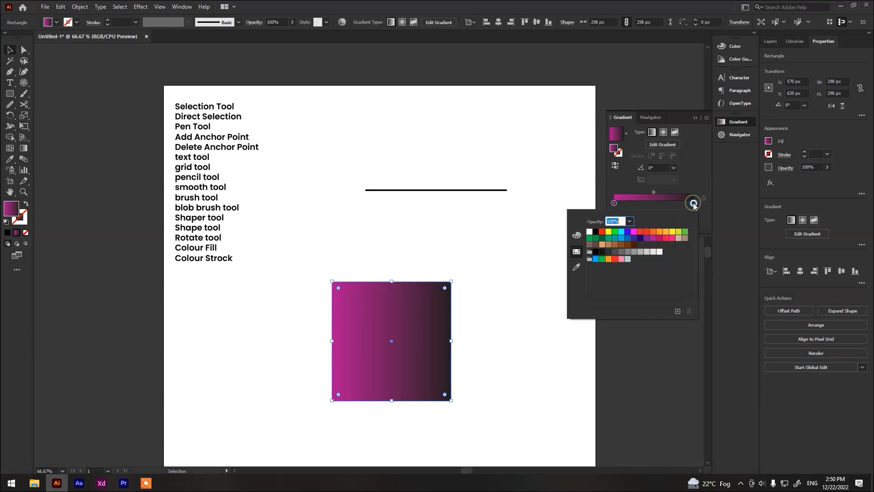
left_click(639, 238)
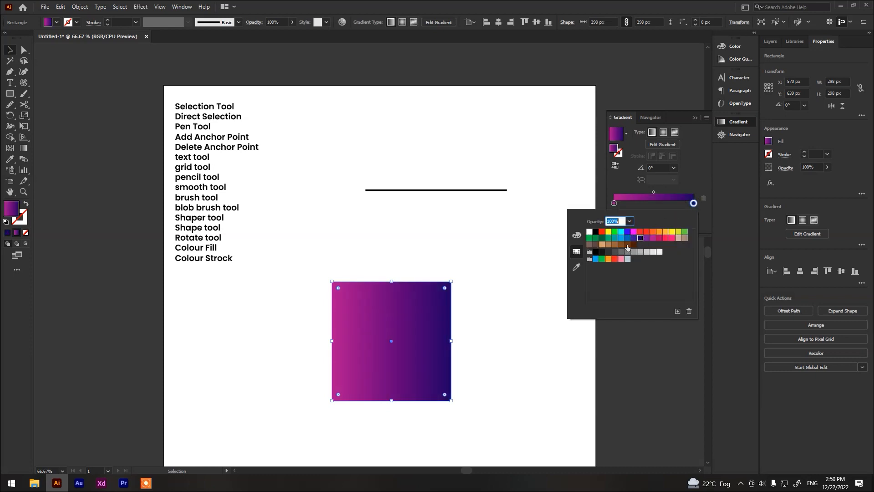
left_click(595, 232)
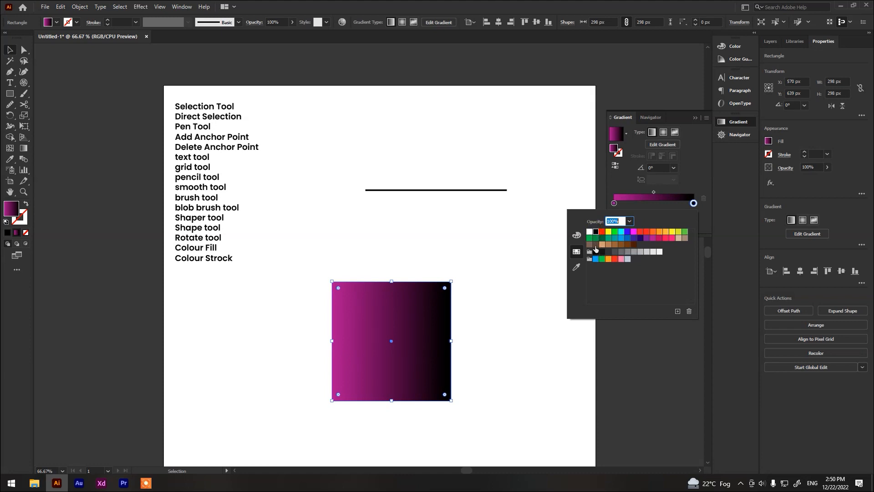
left_click(596, 245)
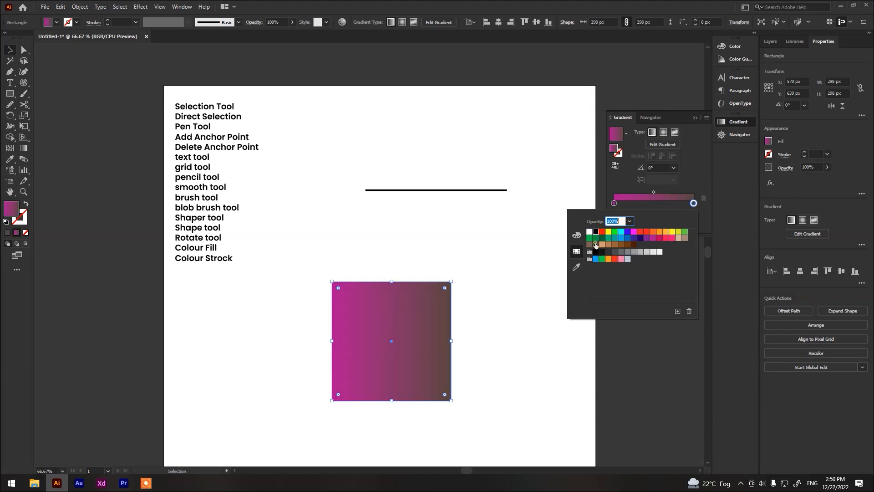
left_click(628, 232)
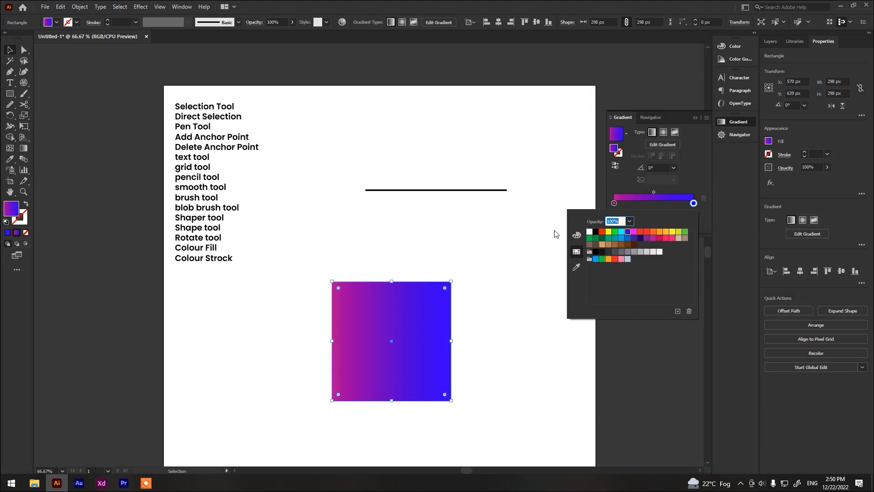
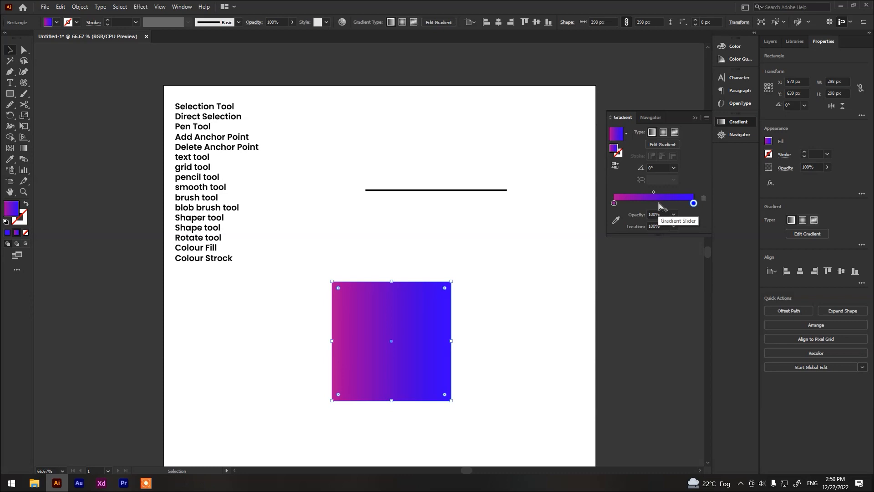
Add a colour stop at about 51.7% of the gradient, and try several swatches on it, ending with dark green.
left_click(656, 204)
double_click(655, 203)
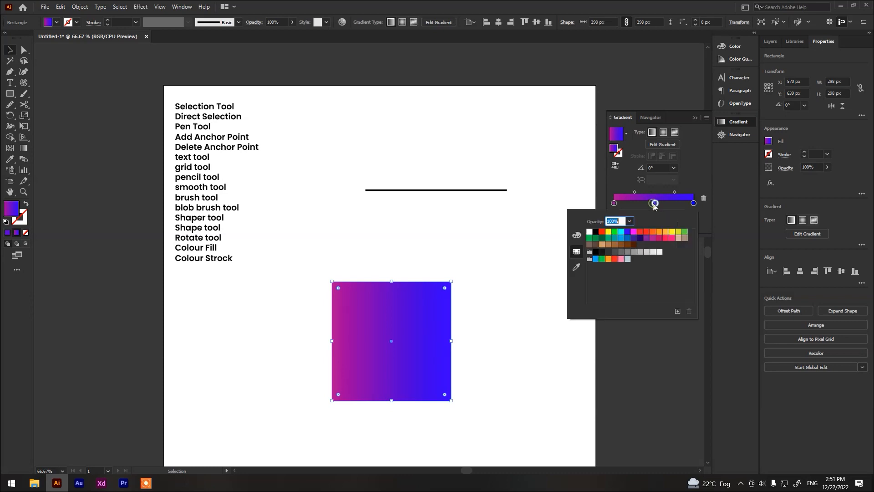
left_click(672, 232)
left_click(630, 236)
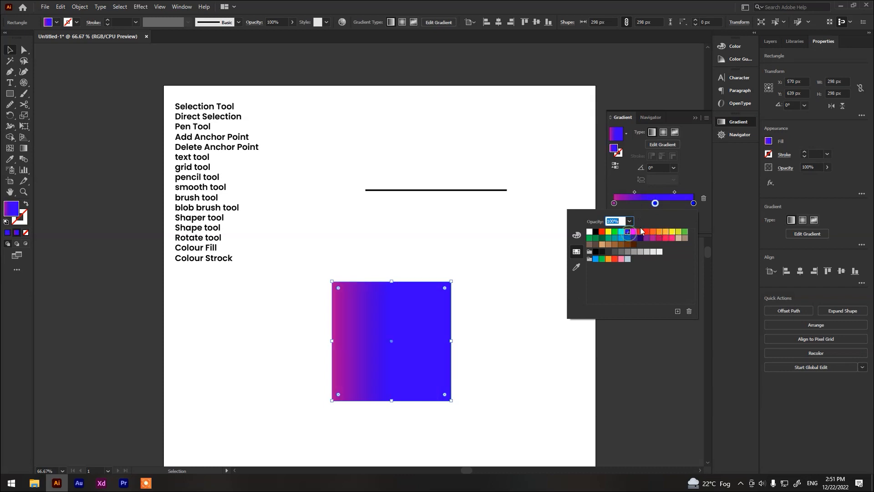
left_click(647, 238)
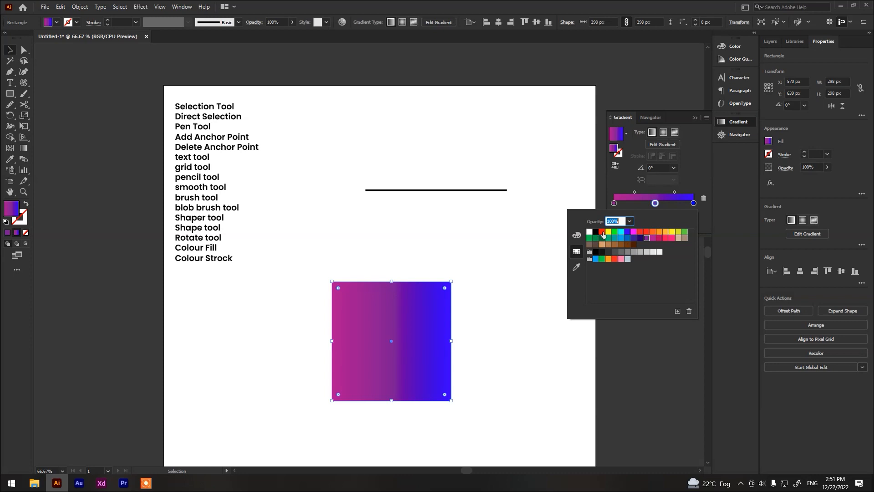
left_click(602, 238)
left_click(496, 302)
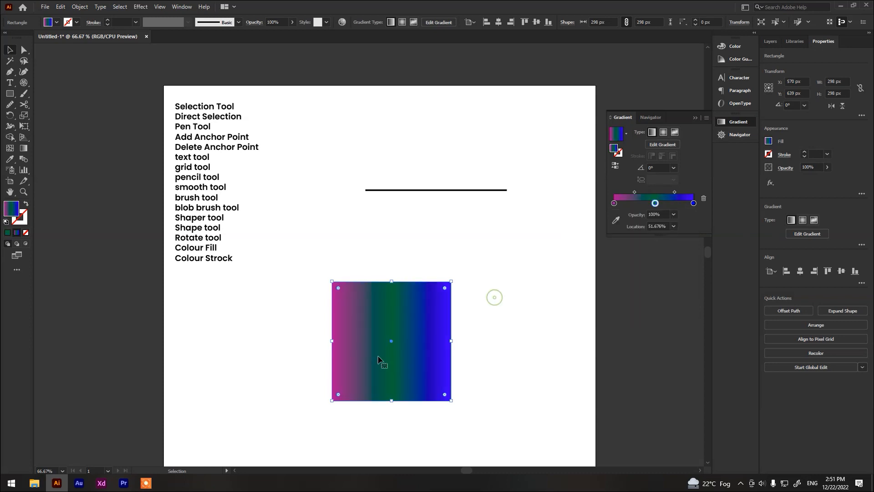
Undo the dark green colouring of the gradient's middle colour stop.
left_click_drag(306, 296, 598, 334)
key("ctrl+z")
key("v")
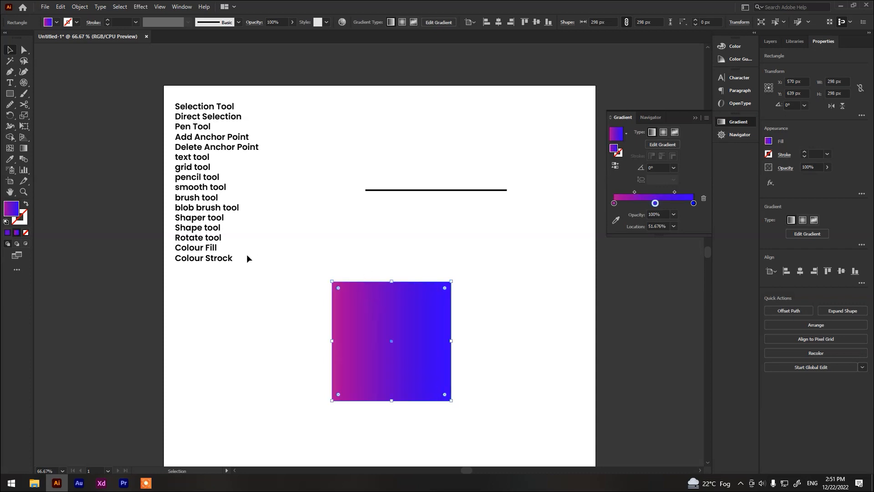
Switch the square's fill between none, the magenta-to-blue gradient and solid purple, ending with no fill.
left_click(25, 233)
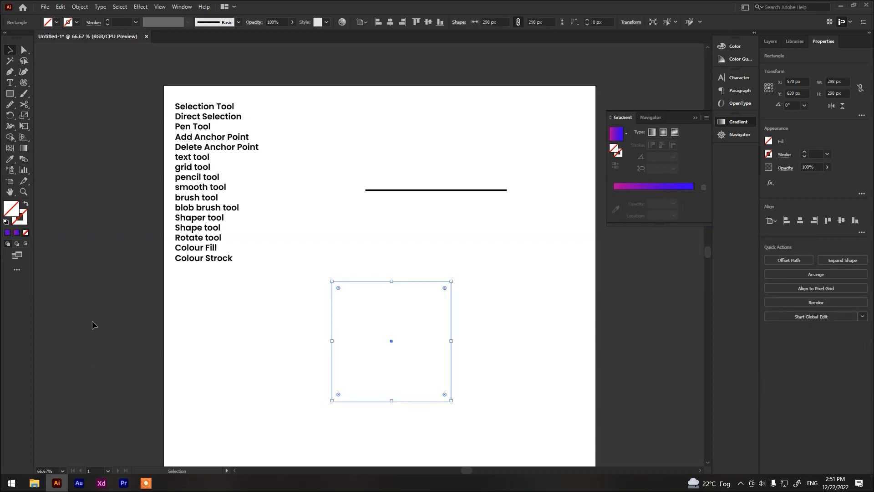
left_click(18, 234)
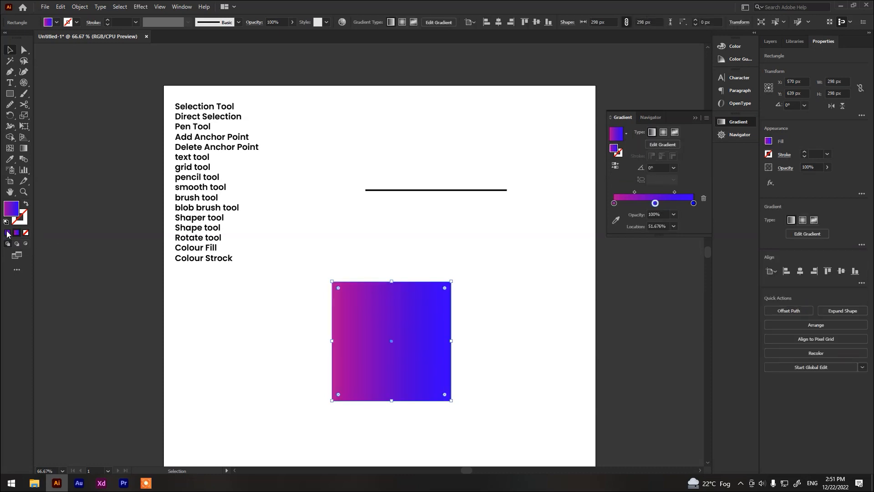
left_click(8, 233)
left_click(17, 233)
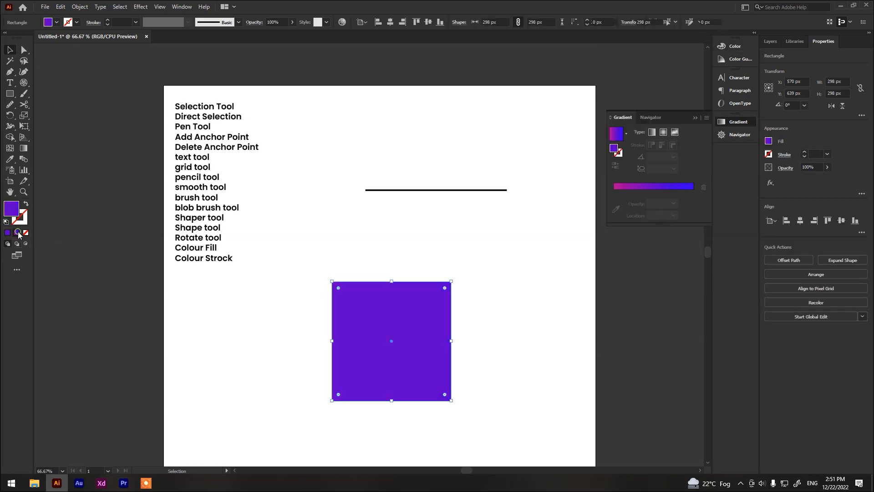
left_click(7, 233)
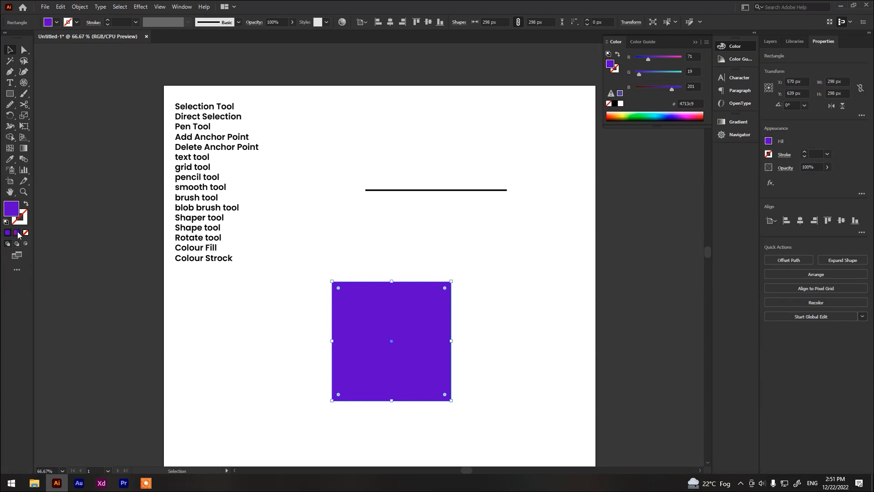
left_click(17, 234)
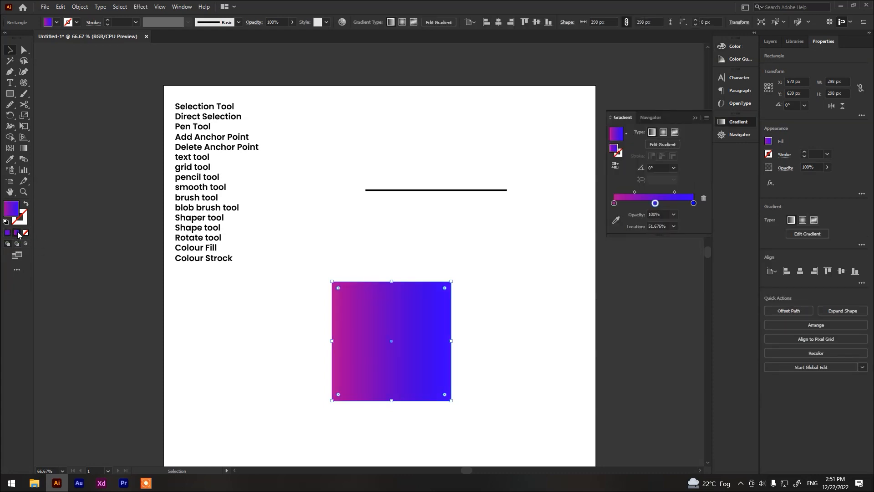
left_click(26, 234)
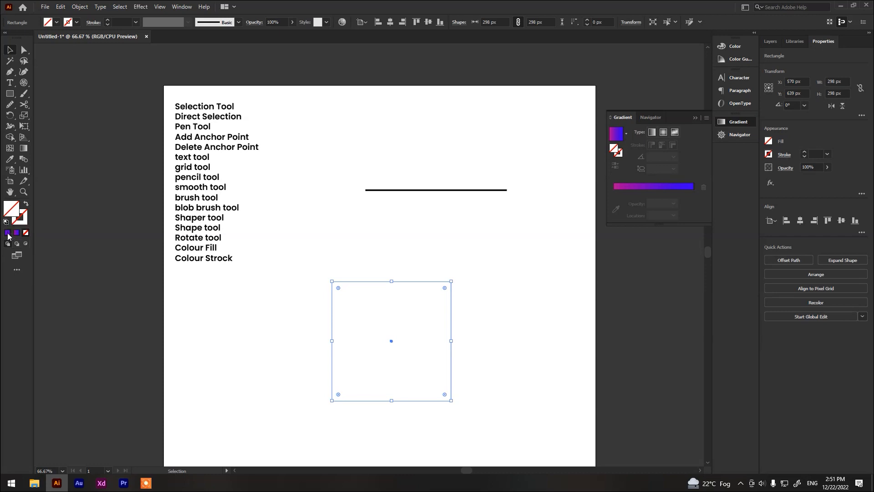
left_click(11, 233)
left_click(15, 231)
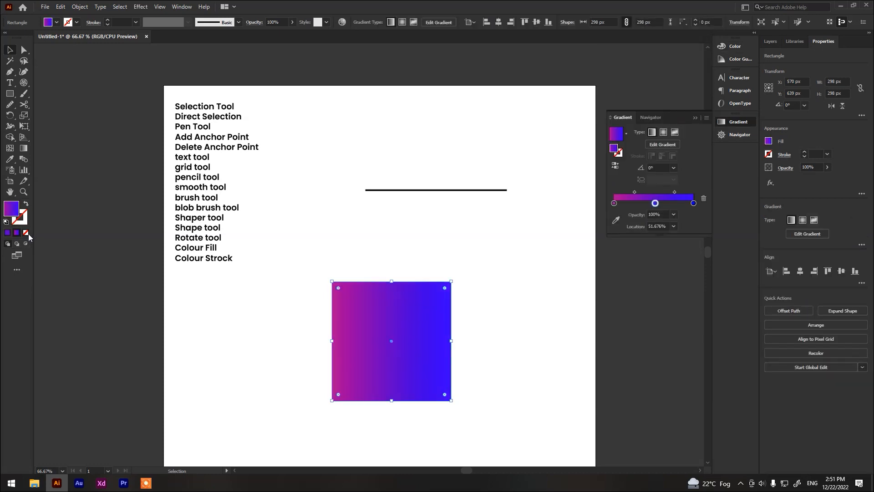
left_click(27, 234)
Make the stroke active and try solid purple, gradient and none on it, ending with solid purple.
left_click(26, 220)
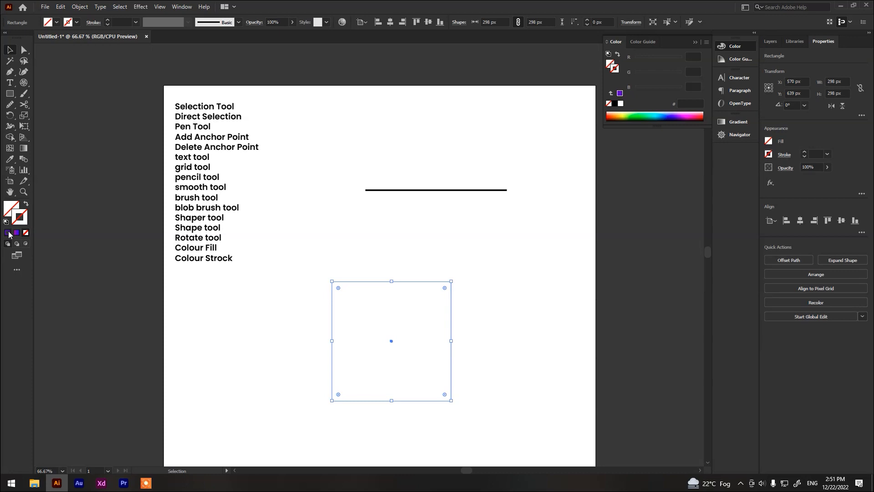
left_click(8, 233)
left_click(17, 233)
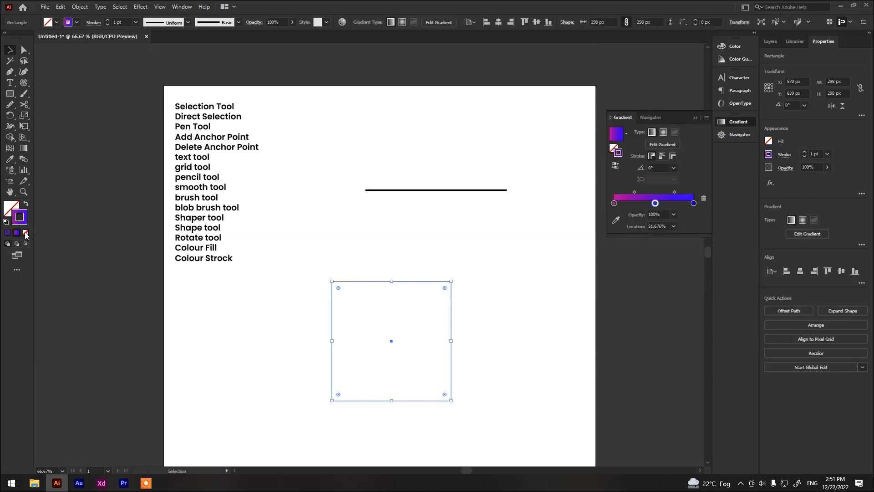
left_click(26, 234)
left_click(9, 233)
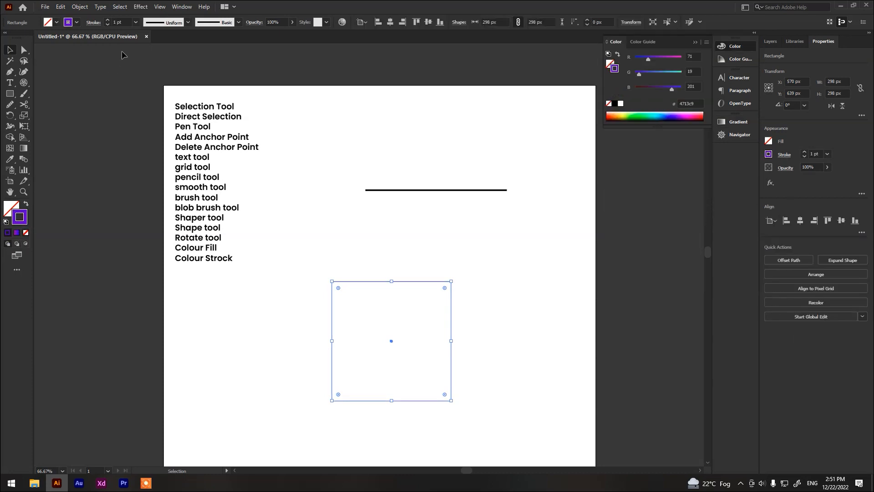
Set the square's stroke weight to 25 pt, apply the gradient to it, and remove the stroke.
left_click(108, 20)
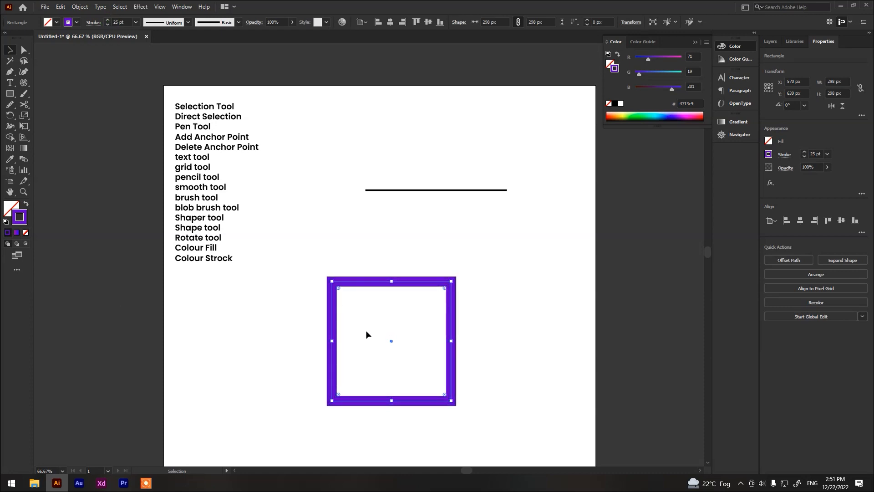
scroll(366, 335, "up", 2)
left_click_drag(367, 347, 314, 254)
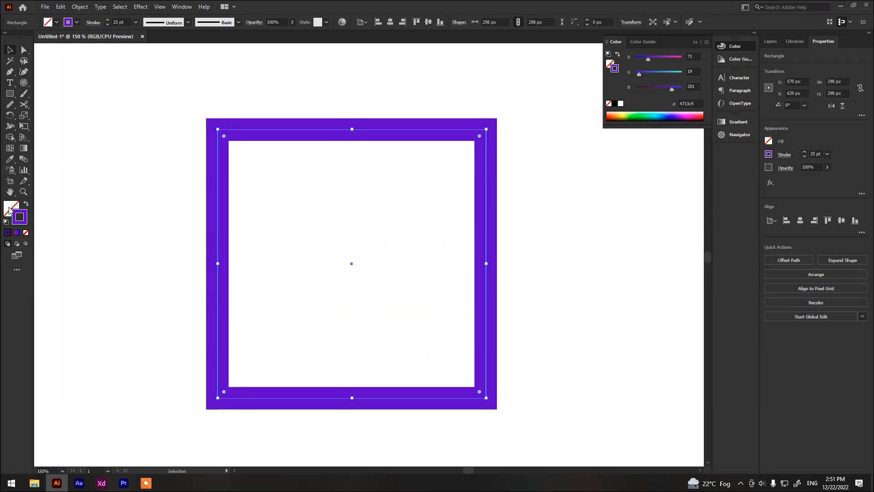
left_click(16, 234)
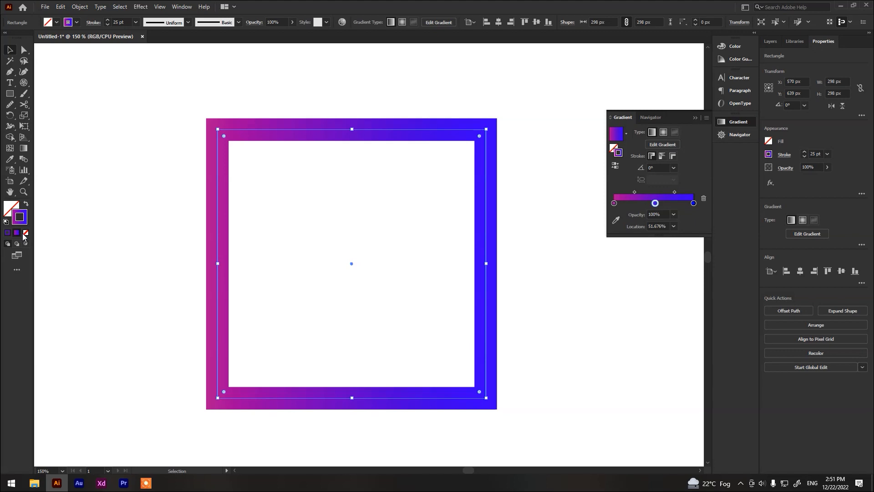
left_click(26, 232)
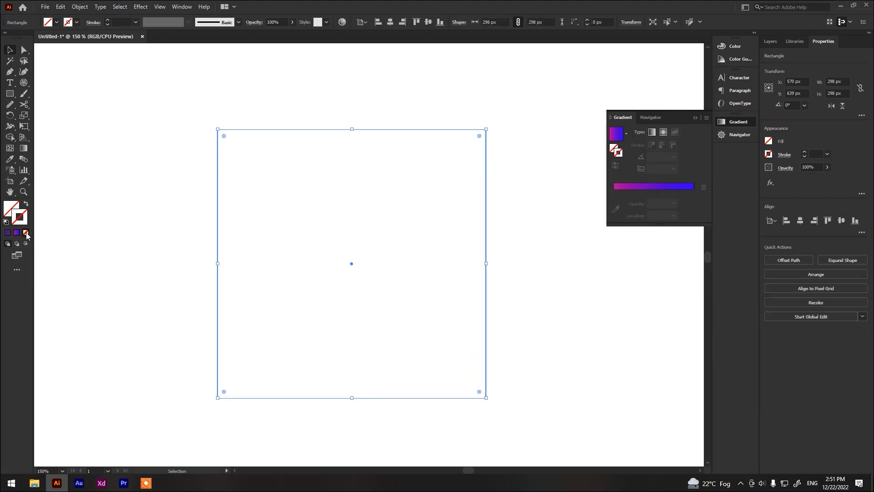
Apply the magenta-to-blue gradient to the square's stroke and set the stroke weight to 20 pt.
left_click(18, 233)
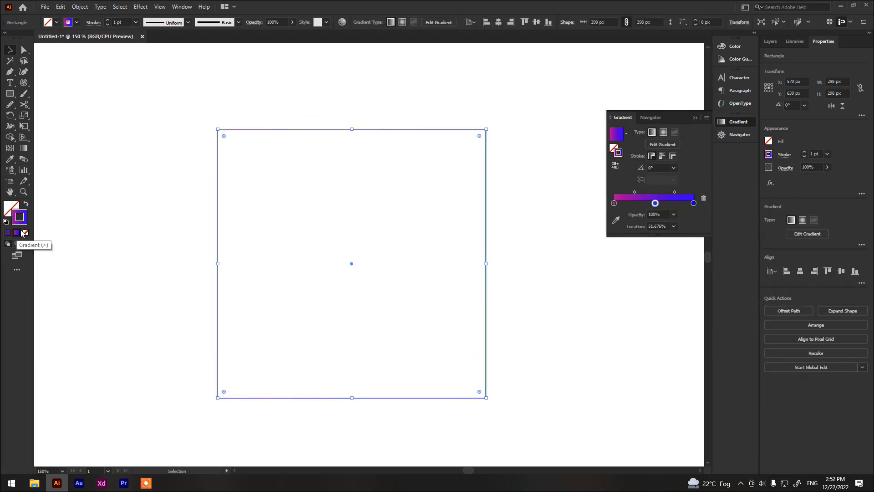
left_click(108, 21)
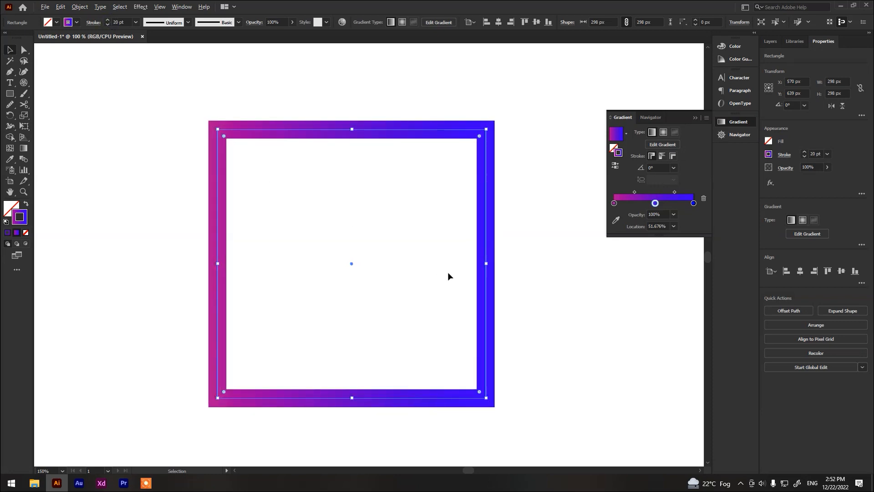
scroll(447, 273, "down", 2)
scroll(433, 260, "up", 2)
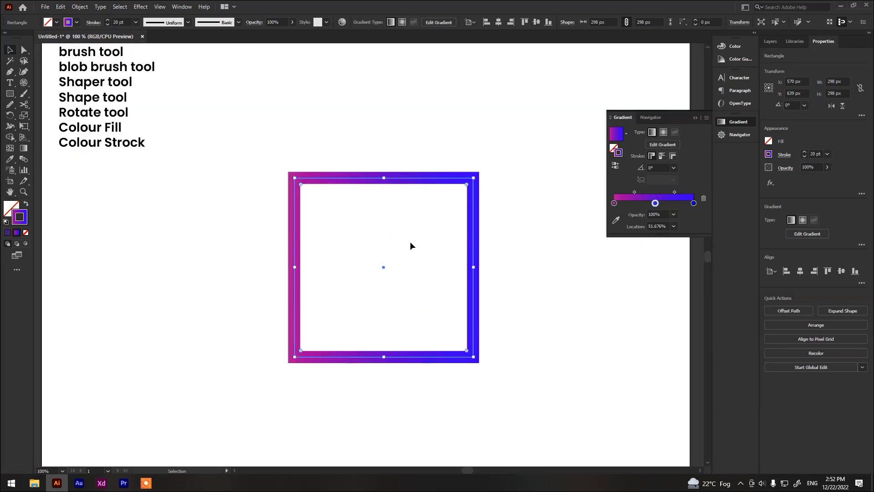
scroll(324, 199, "up", 3)
scroll(258, 170, "down", 3)
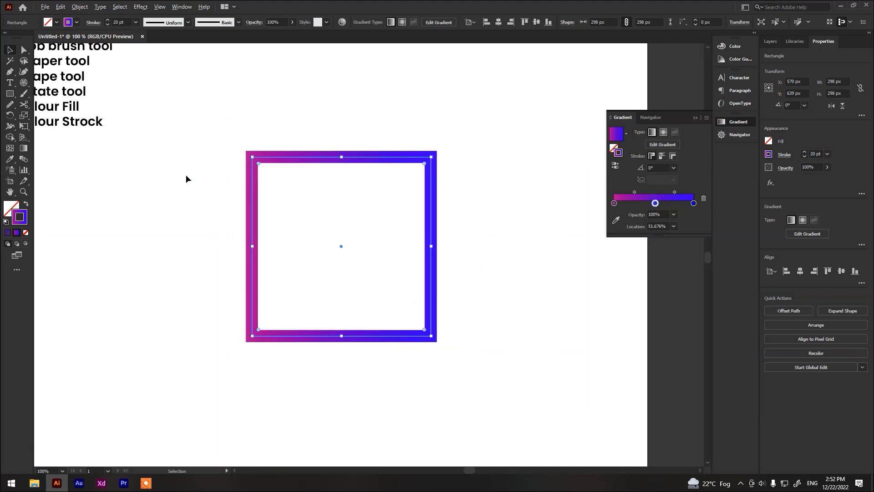
Make the square's stroke solid purple, swap it with the empty fill, and reselect the square.
left_click(7, 232)
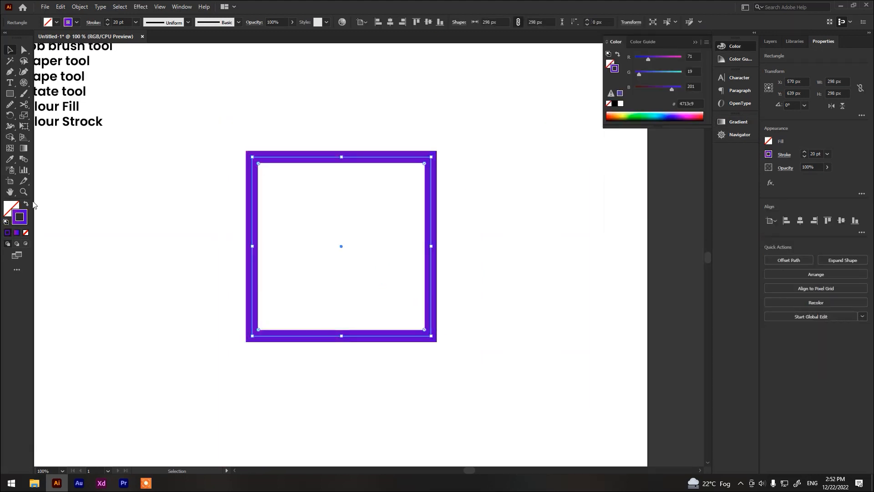
left_click(26, 204)
left_click(206, 154)
left_click(321, 206)
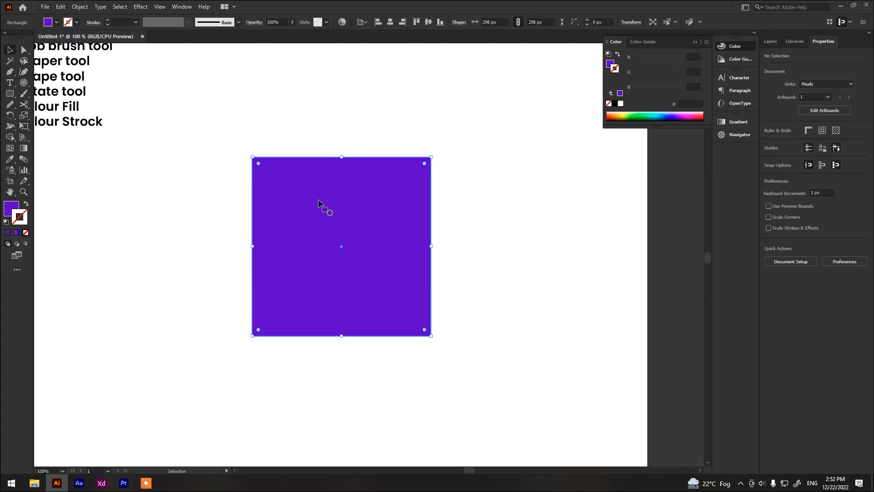
Try rounding all four corners of the square, to about 92 px, and undo the rounding.
scroll(239, 158, "up", 1)
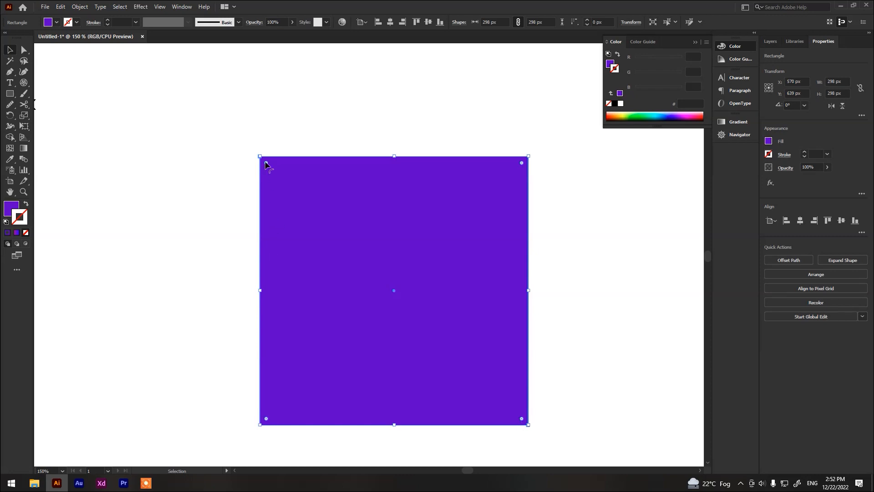
left_click_drag(266, 164, 396, 289)
key("ctrl+z")
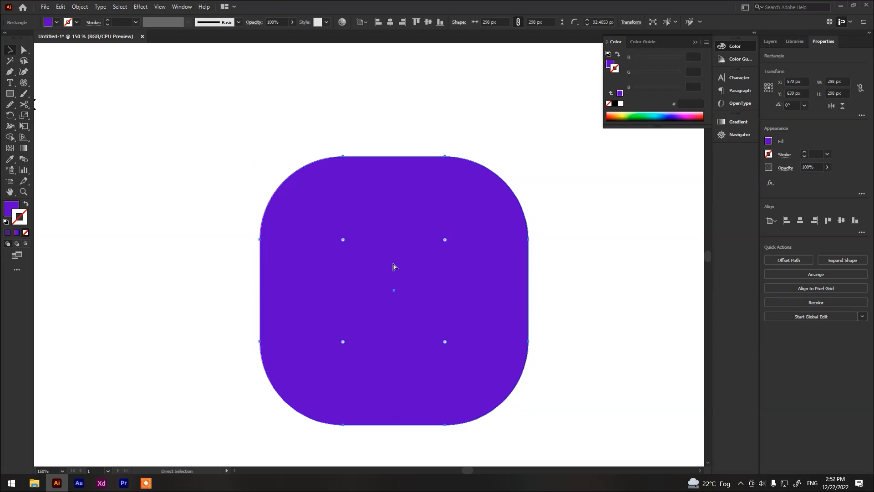
key("ctrl+z")
key("v")
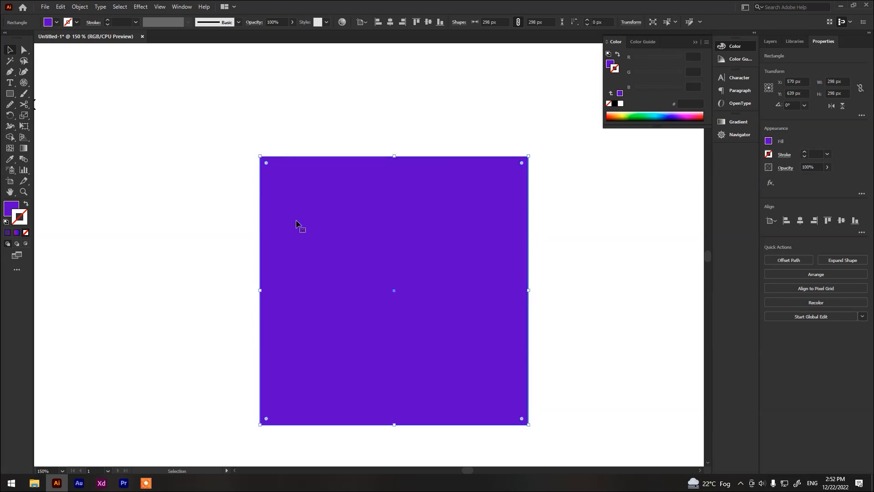
left_click_drag(266, 162, 397, 242)
key("a")
key("ctrl+z")
key("v")
Try rounding only the square's upper-left corner into a full quarter circle, and undo it.
scroll(527, 162, "up", 8)
scroll(554, 109, "down", 1)
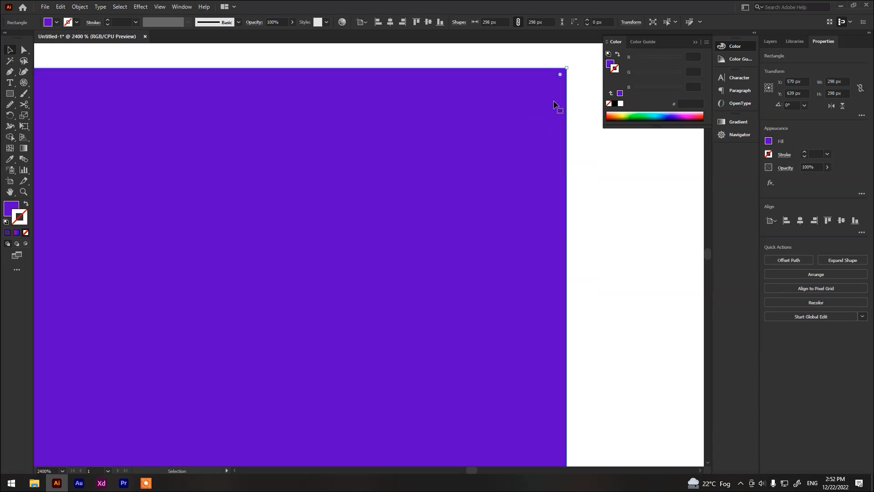
scroll(563, 107, "up", 2)
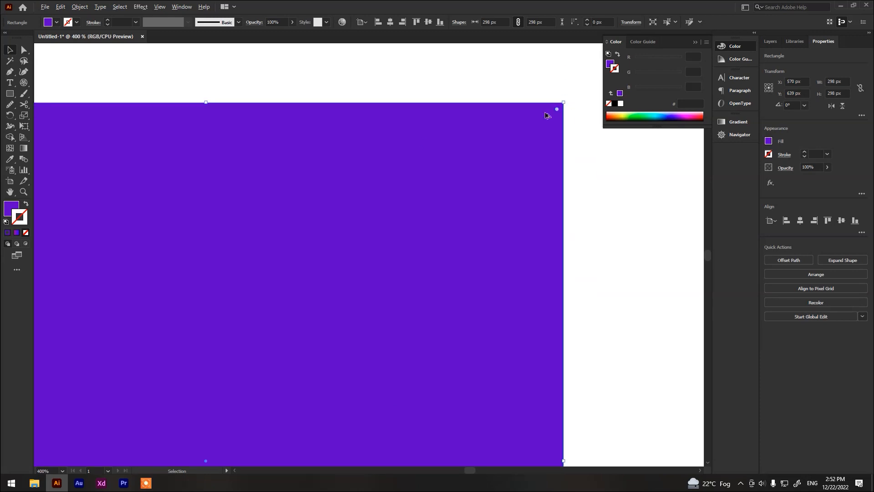
key("ctrl+1")
scroll(283, 125, "up", 6)
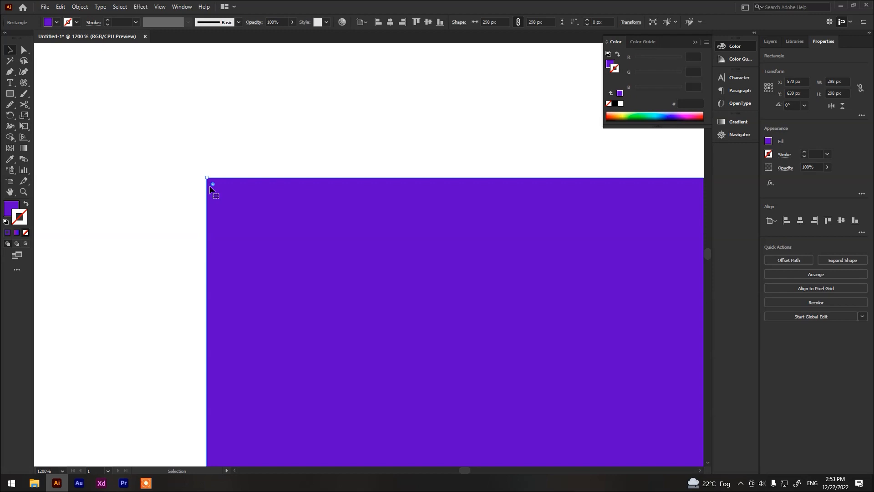
scroll(213, 189, "down", 6)
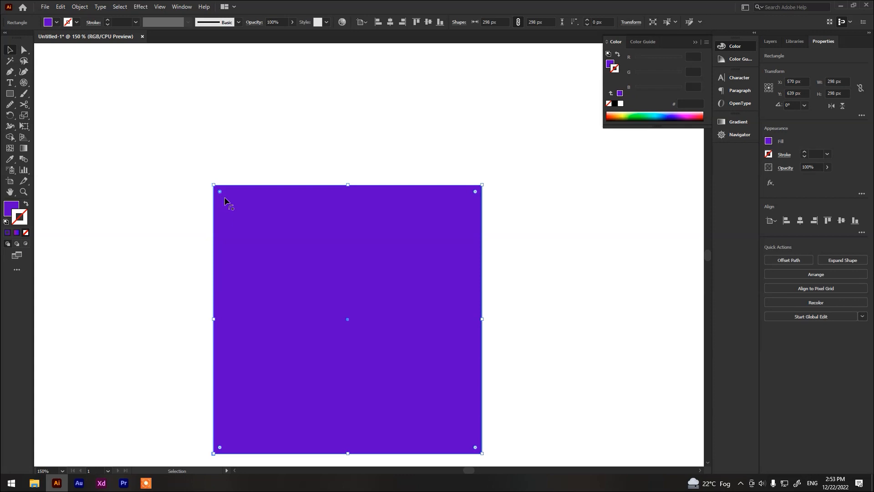
left_click_drag(220, 192, 492, 465)
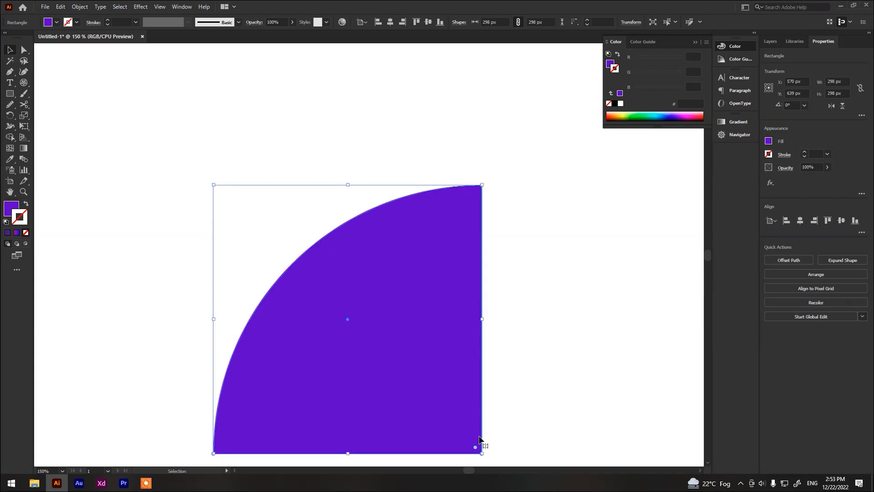
scroll(373, 182, "down", 1)
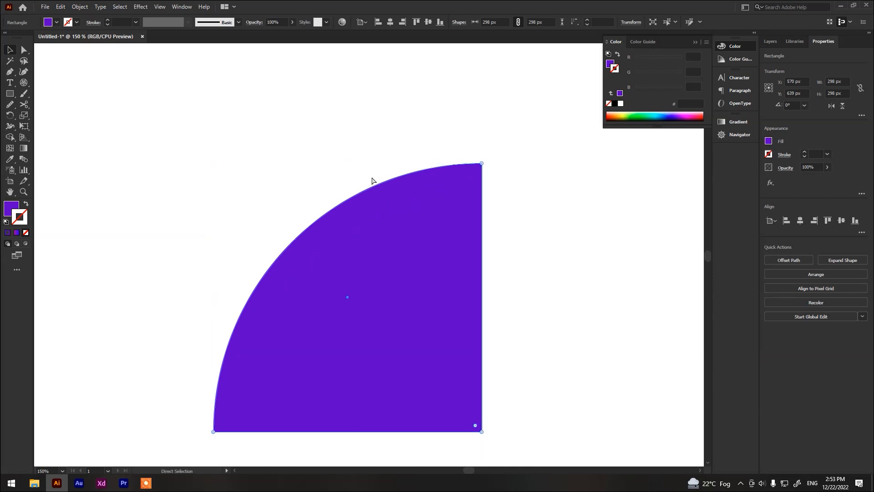
key("ctrl+z")
key("ctrl+0")
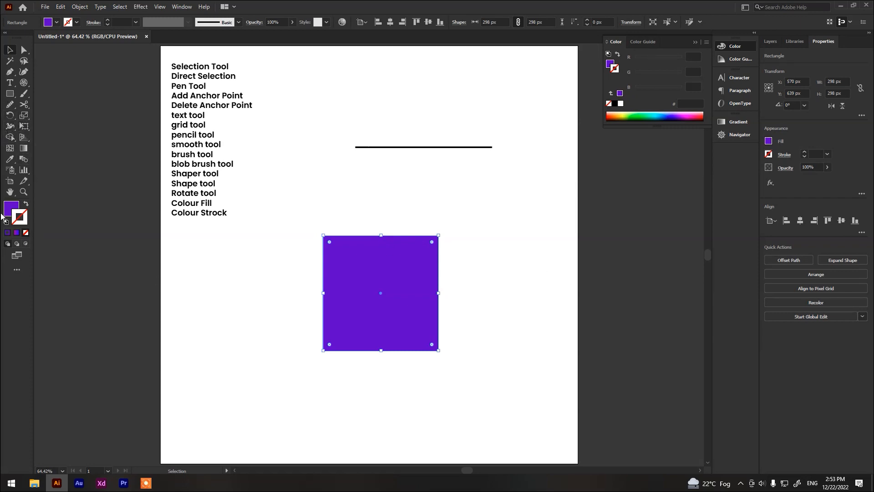
Add the line "Colour Gradient" below "Colour Strock" at the end of the tool list.
double_click(226, 215)
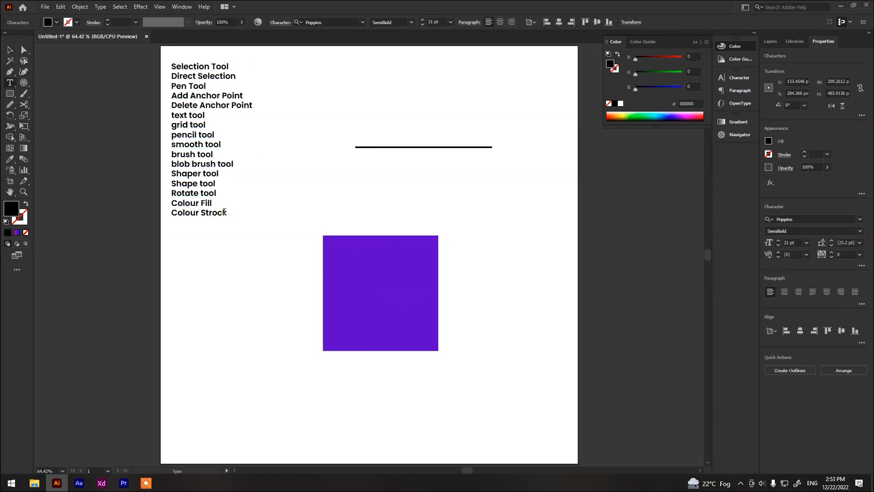
key("ctrl")
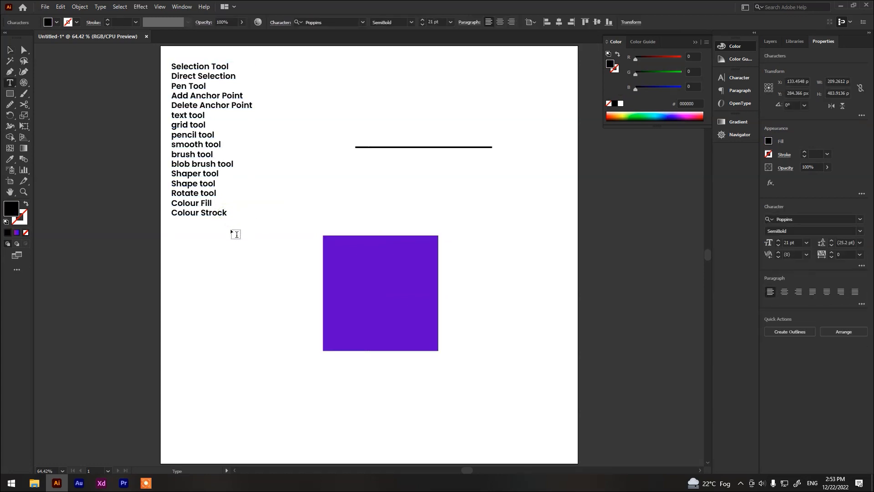
key("Return")
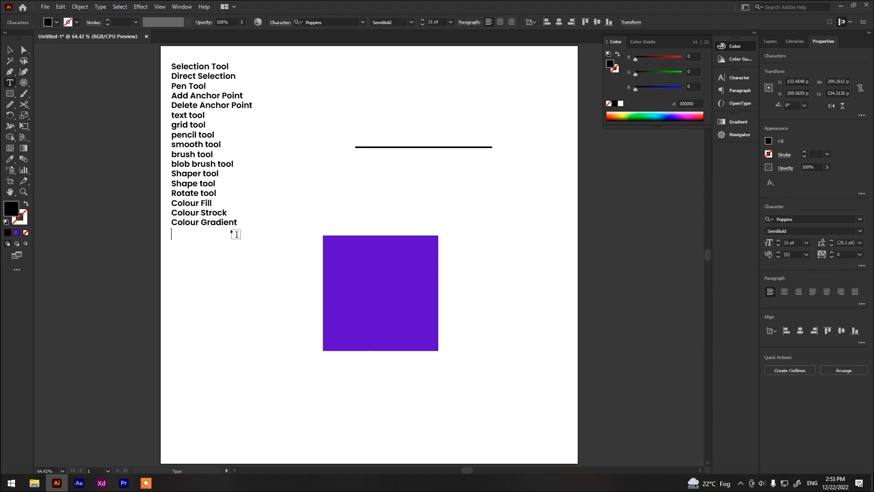
Warp the horizontal black line into an even wave along its full length with the Warp Tool.
left_click(14, 130)
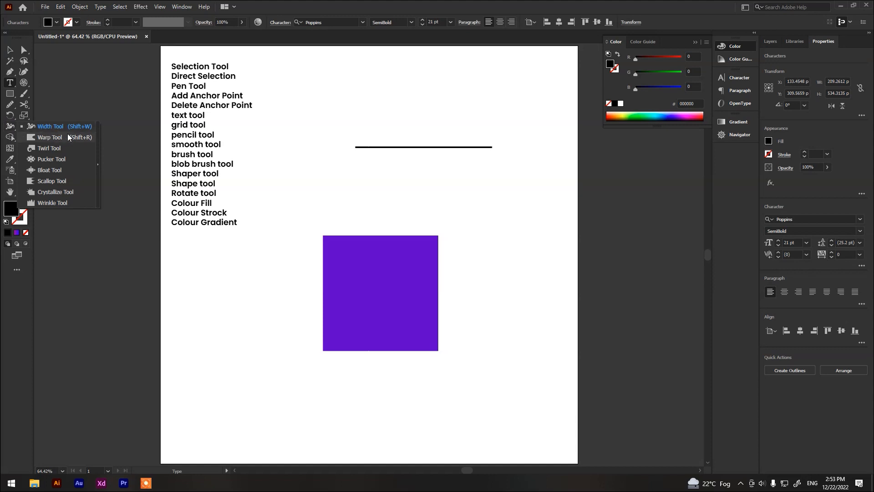
left_click(10, 50)
left_click_drag(383, 119, 418, 179)
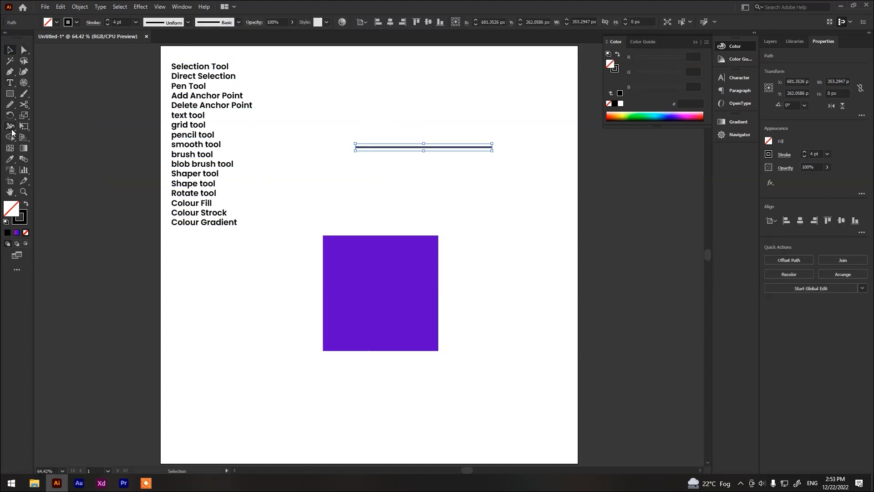
left_click(11, 131)
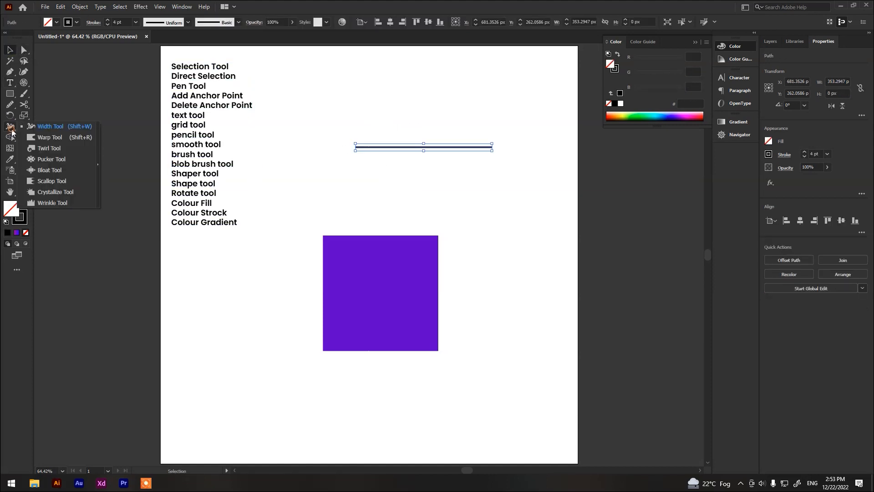
left_click(46, 136)
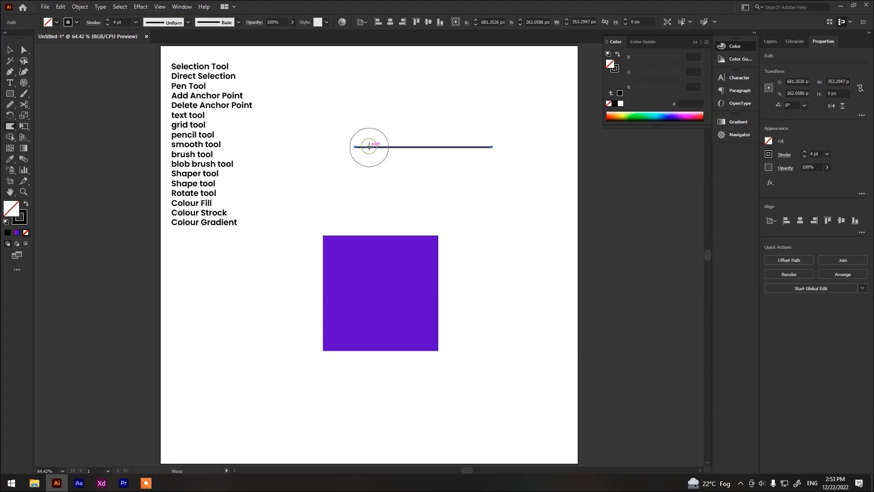
mouse_move(376, 144)
left_mouse_down()
mouse_move(375, 163)
mouse_move(412, 164)
mouse_move(454, 141)
mouse_move(471, 150)
mouse_move(482, 143)
mouse_move(484, 162)
left_mouse_up()
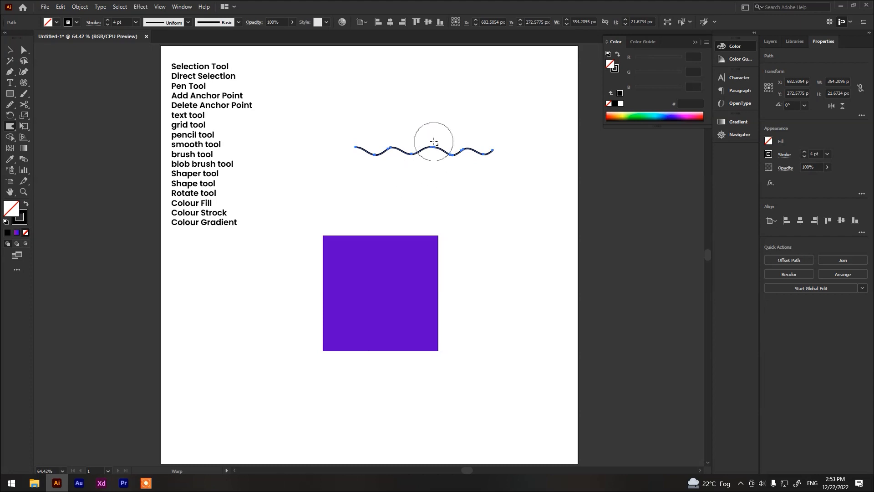
Copy the wavy line 13 px downward and repeat the duplication to build a stack of 14 parallel waves.
scroll(434, 141, "up", 5)
key("v")
left_click_drag(431, 167, 427, 180)
key("a")
key("ctrl+d")
key("ctrl+d")
key("ctrl+d")
key("ctrl+d")
key("ctrl+d")
key("ctrl+d")
key("ctrl+d")
key("ctrl+d")
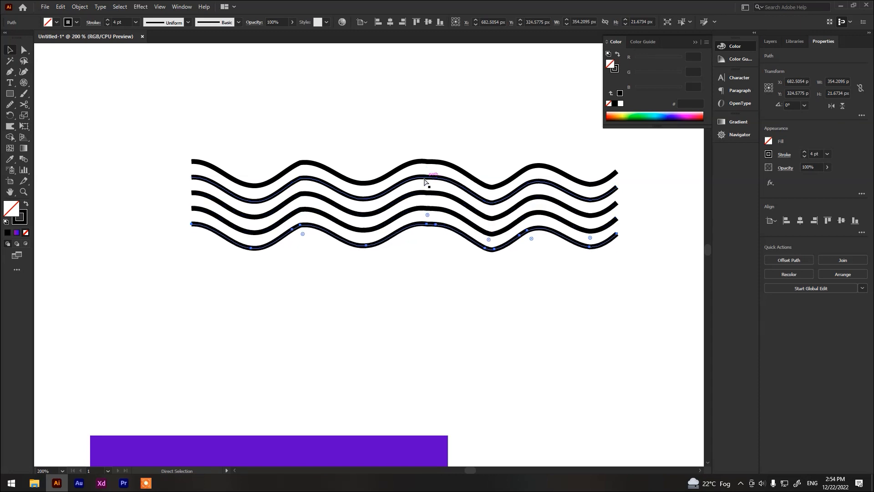
key("ctrl+d")
key("ctrl+d")
key("ctrl+d")
key("ctrl+d")
scroll(423, 182, "down", 2)
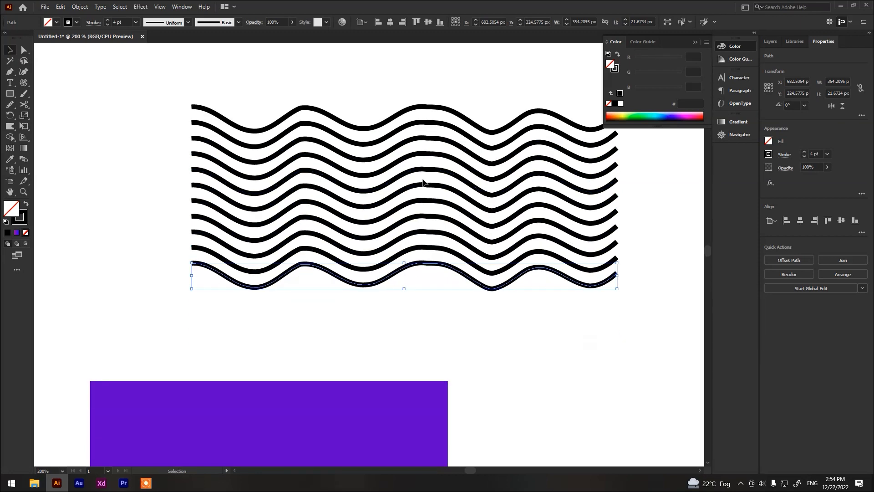
key("ctrl+d")
key("ctrl+d")
key("ctrl+d")
key("ctrl+d")
key("ctrl+d")
key("v")
scroll(412, 191, "down", 2)
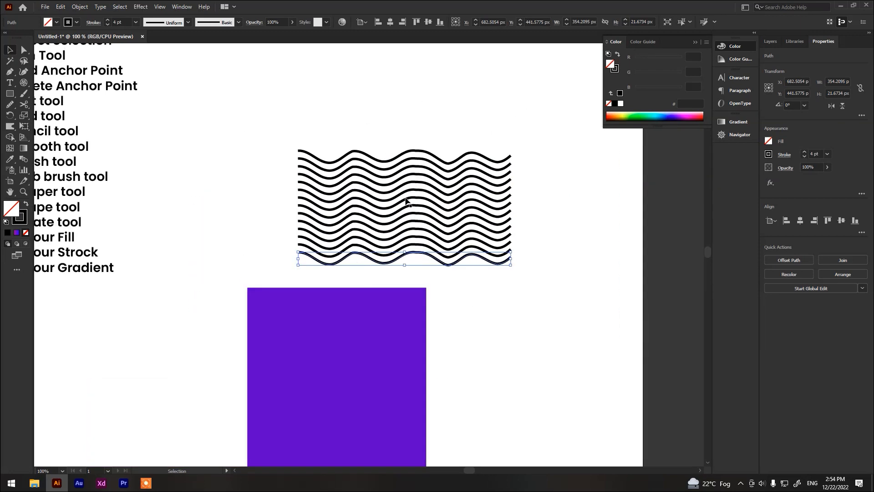
left_click(532, 278)
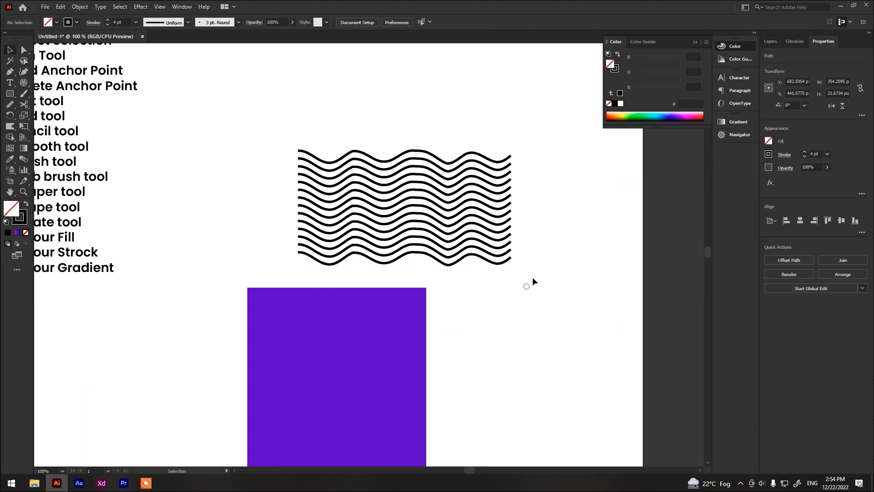
Select all the wavy lines and pull down the anchor points of their first three troughs to deepen the waves.
left_click_drag(529, 149, 184, 265)
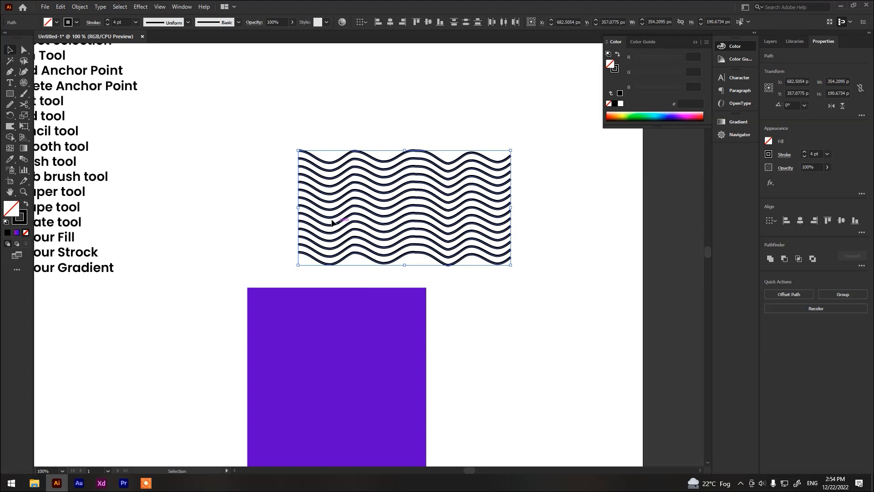
key("a")
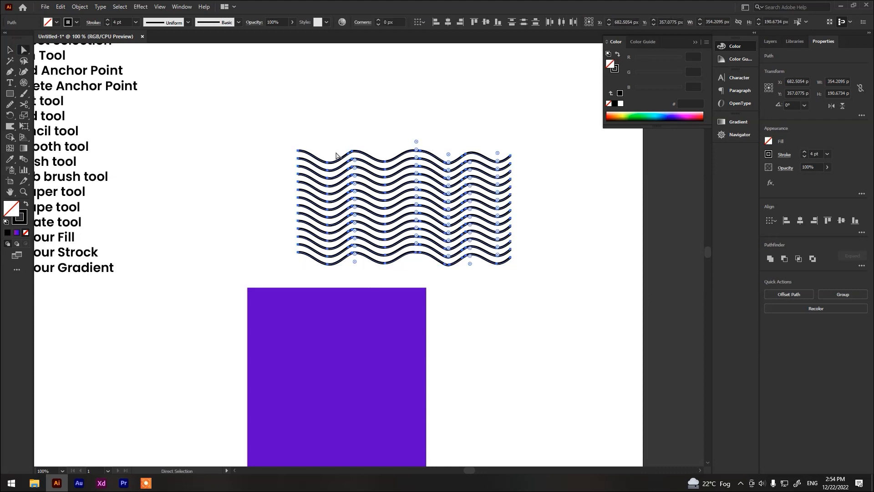
left_click_drag(335, 155, 332, 250)
left_click_drag(320, 269, 326, 279)
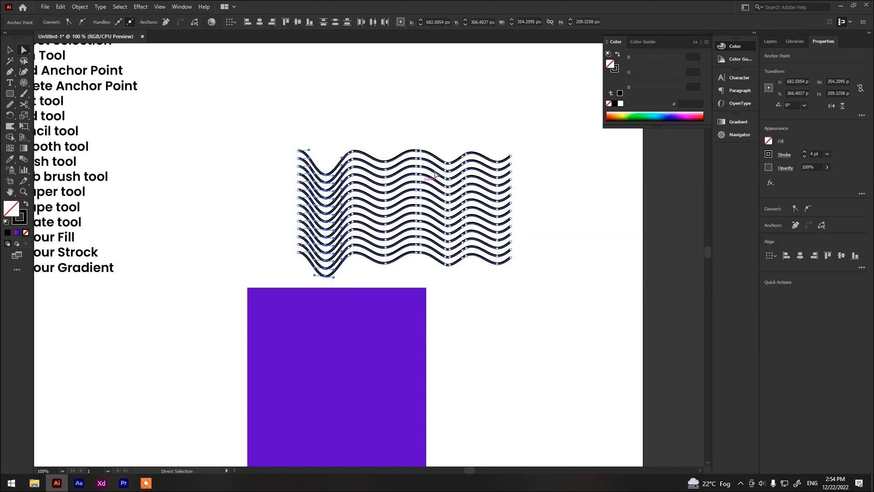
left_click_drag(457, 276, 449, 274)
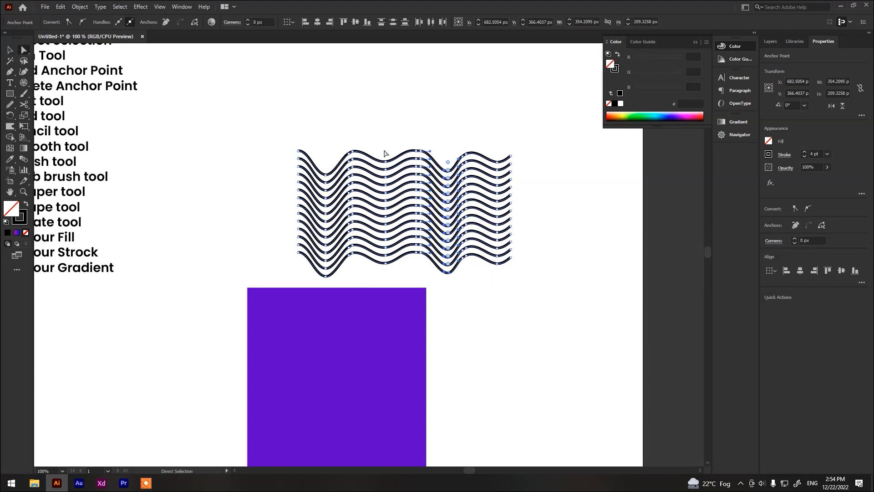
mouse_move(380, 275)
left_mouse_down()
mouse_move(390, 266)
mouse_move(384, 275)
left_mouse_up()
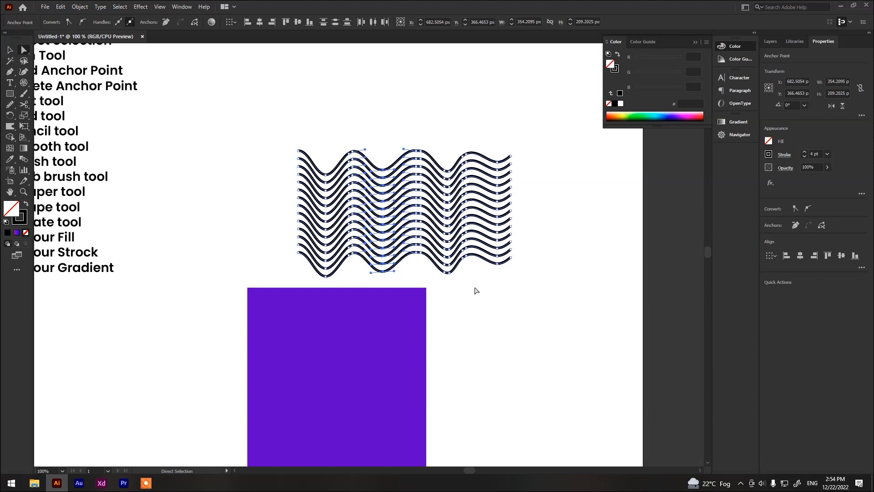
left_click(474, 286)
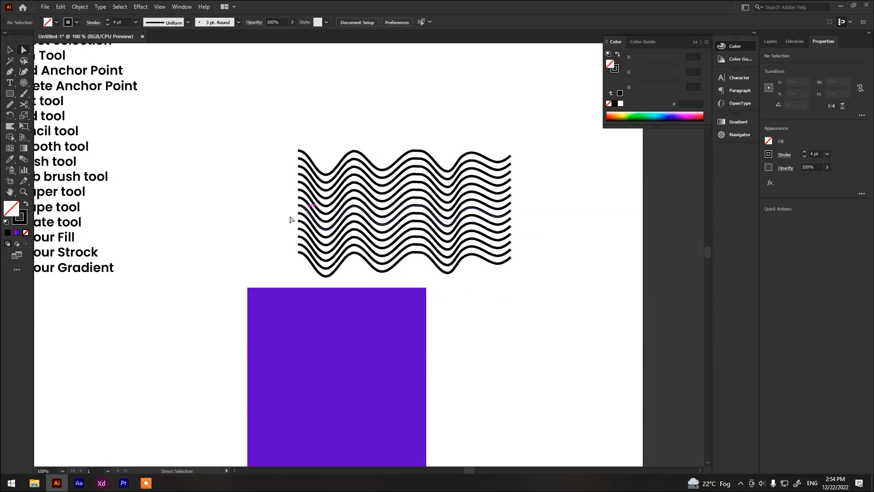
Try swapping the fill and stroke of all the wavy lines, and undo the swap.
key("v")
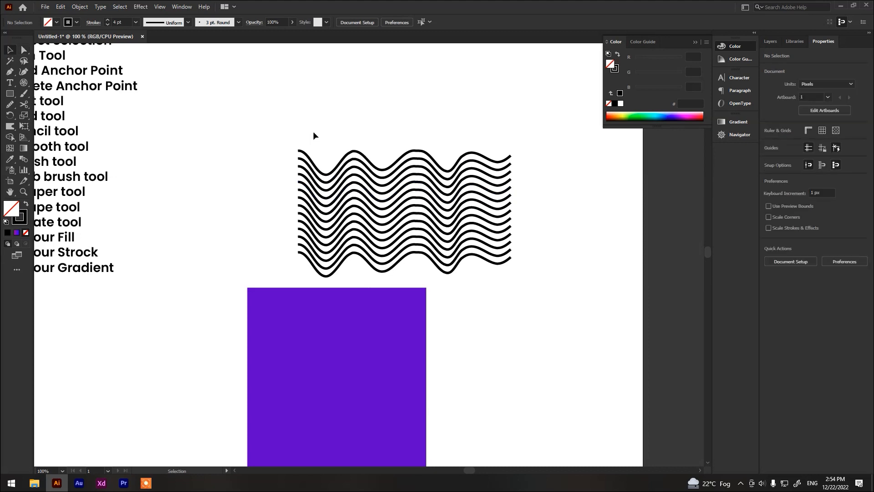
left_click_drag(318, 141, 446, 321)
left_click_drag(537, 143, 274, 259)
left_click(24, 205)
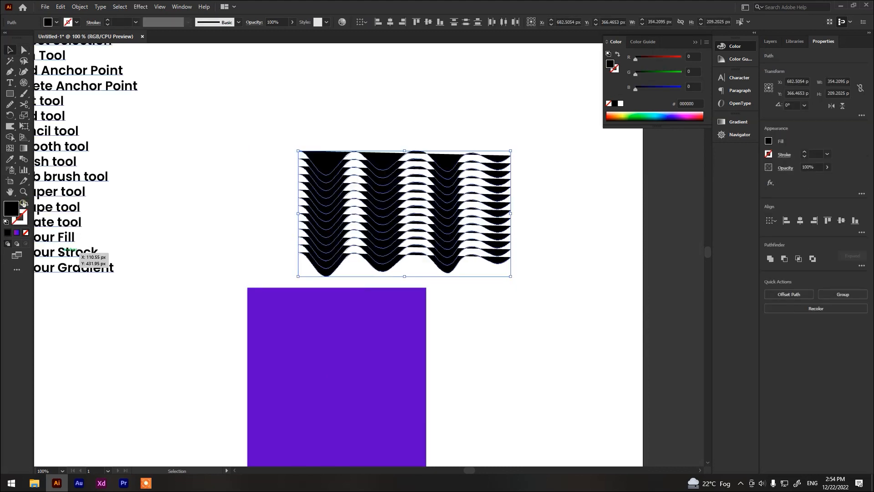
left_click(531, 280)
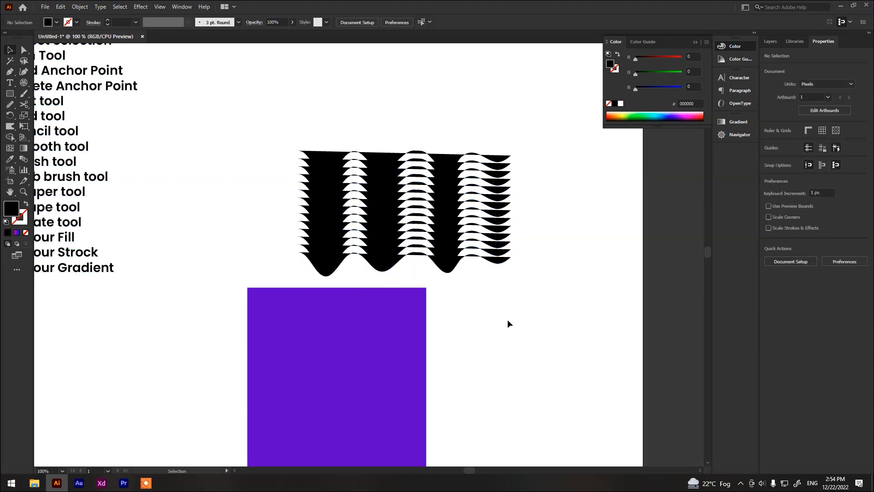
key("ctrl+z")
key("ctrl+z")
key("v")
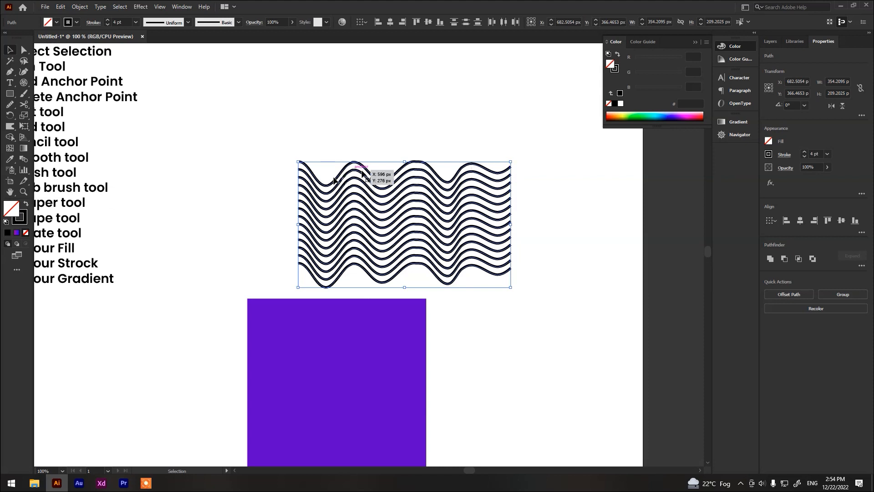
Move the wavy lines onto the purple square and make their strokes white by sampling the artboard colour.
scroll(364, 182, "down", 2)
left_click_drag(416, 159, 372, 279)
key("i")
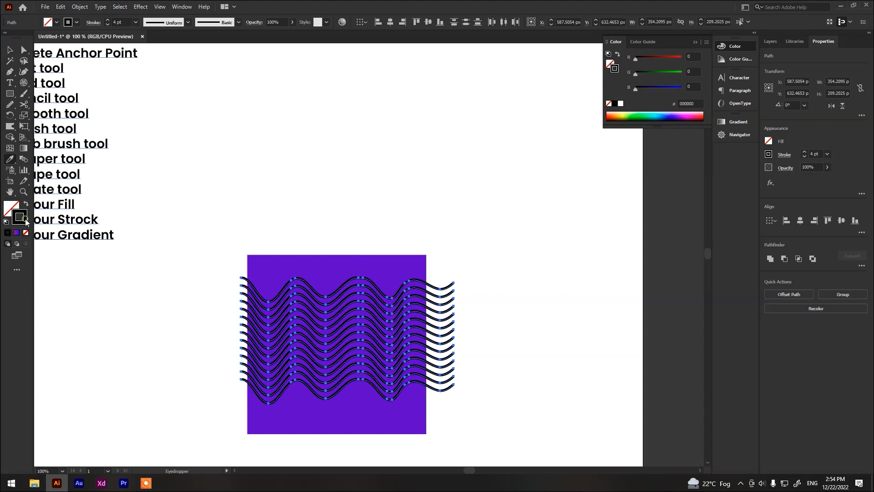
left_click(295, 208, "shift")
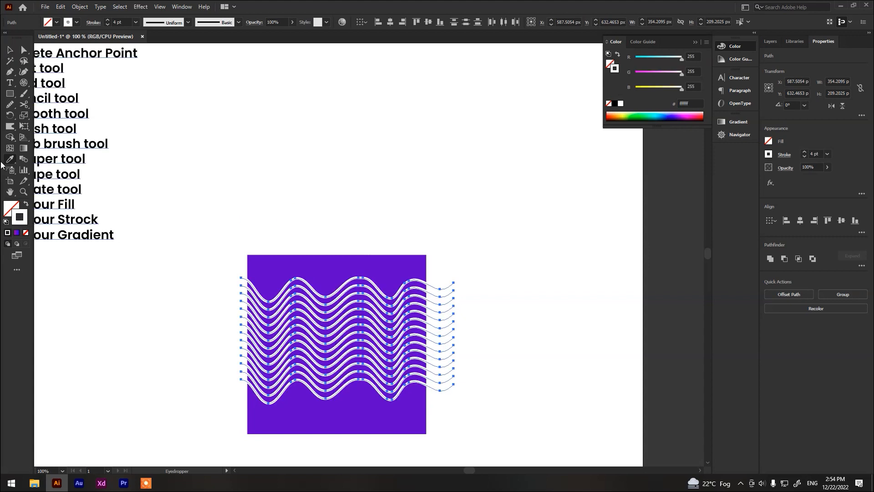
left_click(8, 51)
left_click(291, 214)
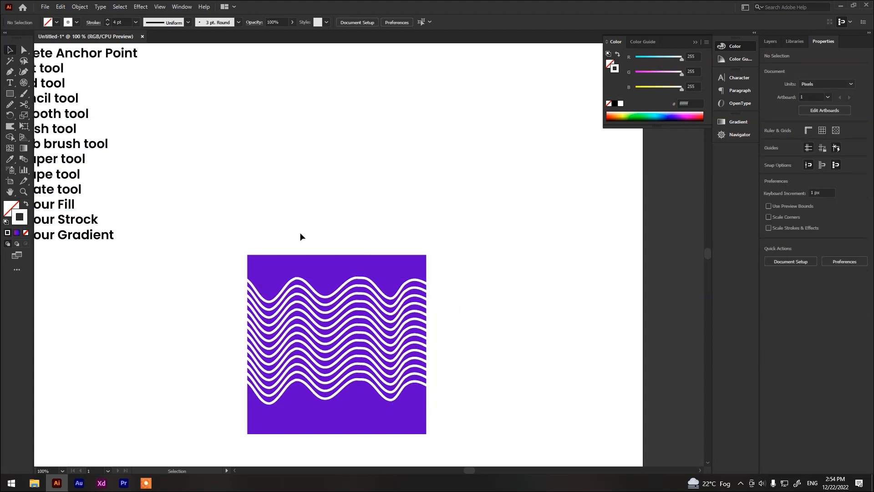
scroll(285, 246, "down", 4)
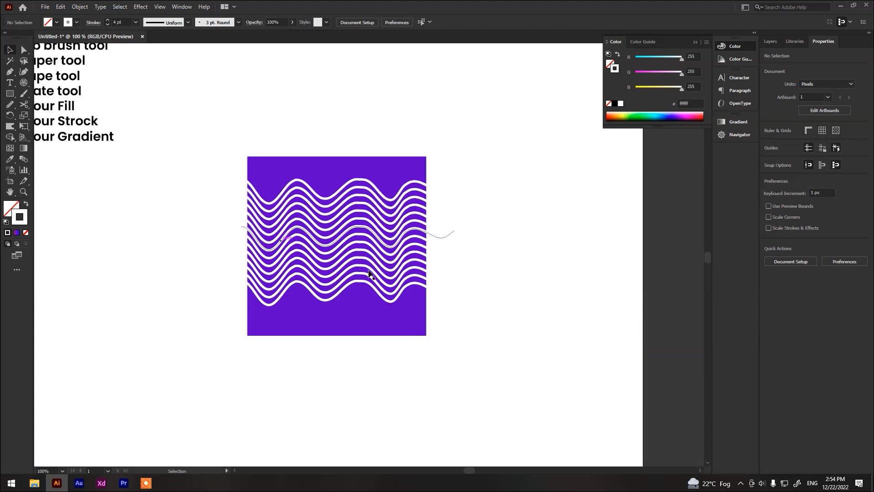
Undo the white stroke, move, trough edits, duplicates and warping back to the single straight black line.
key("ctrl+z")
key("ctrl+z")
key("ctrl+z")
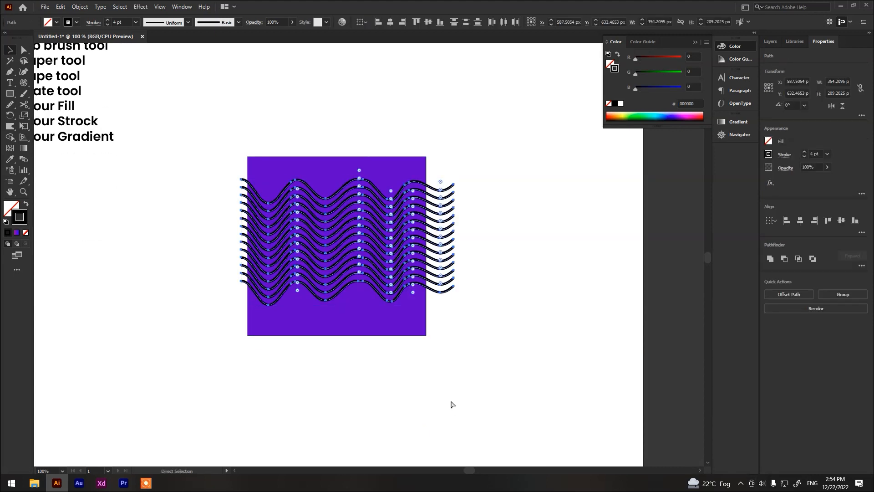
scroll(416, 367, "up", 4)
scroll(97, 219, "up", 1)
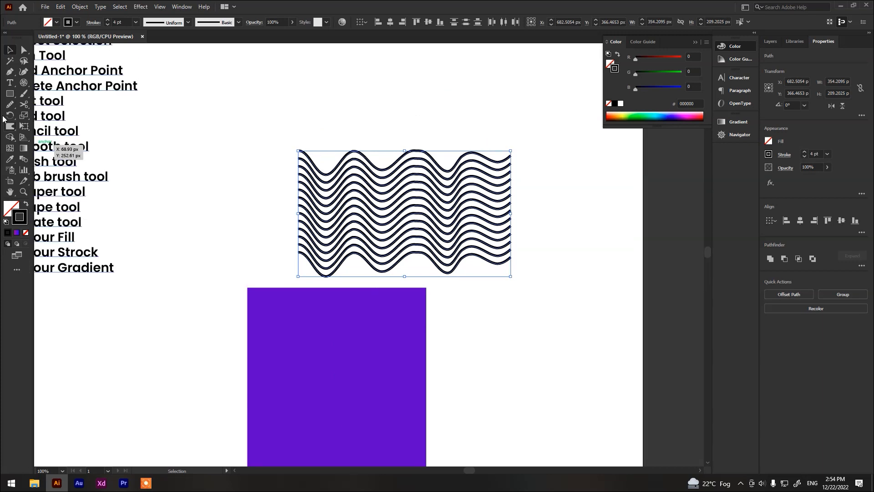
key("a")
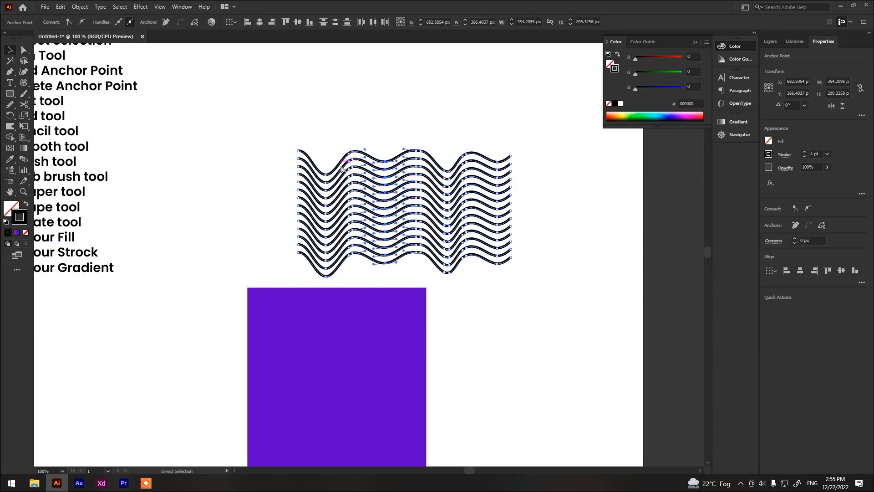
left_click_drag(340, 177, 342, 168)
key("ctrl+z")
key("ctrl+z")
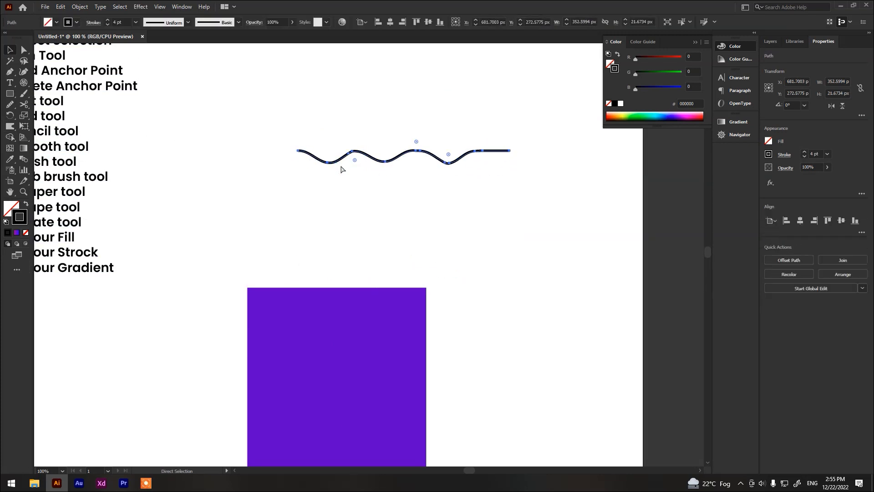
key("ctrl+z")
key("v")
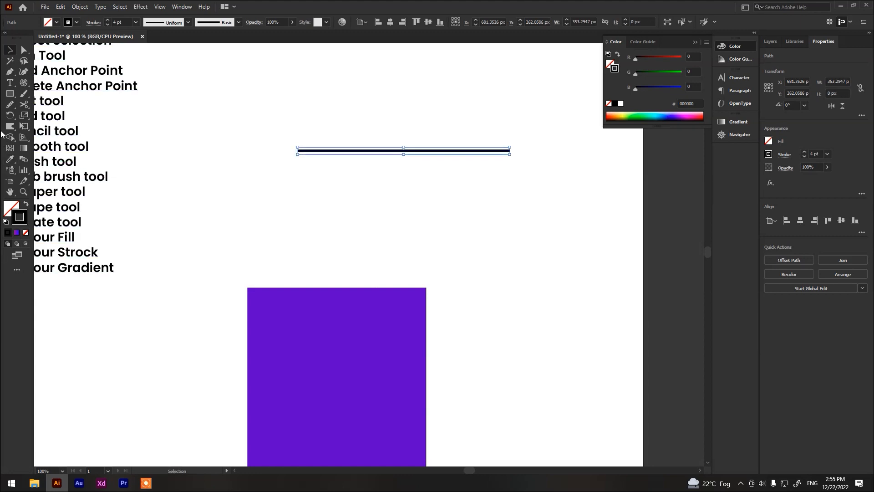
Switch to the Twirl Tool and position it over the straight black line for twirling.
left_click(12, 127)
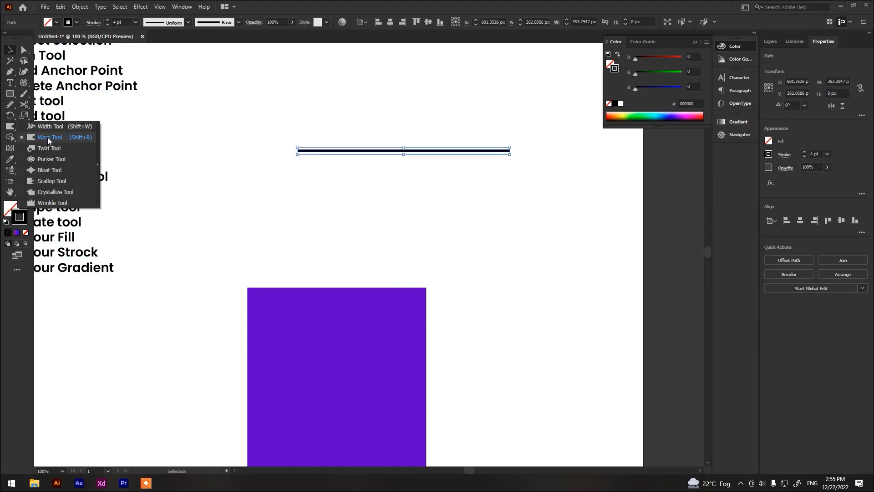
left_click(50, 149)
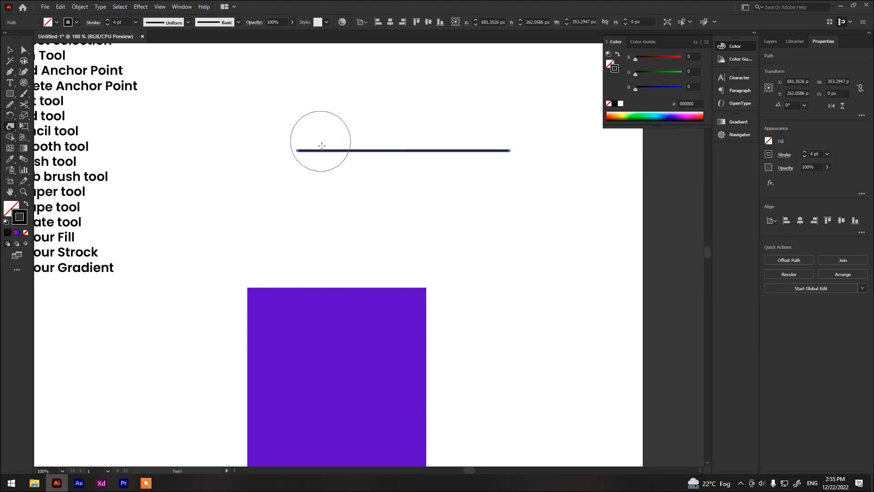
scroll(330, 162, "up", 1)
scroll(336, 172, "up", 2)
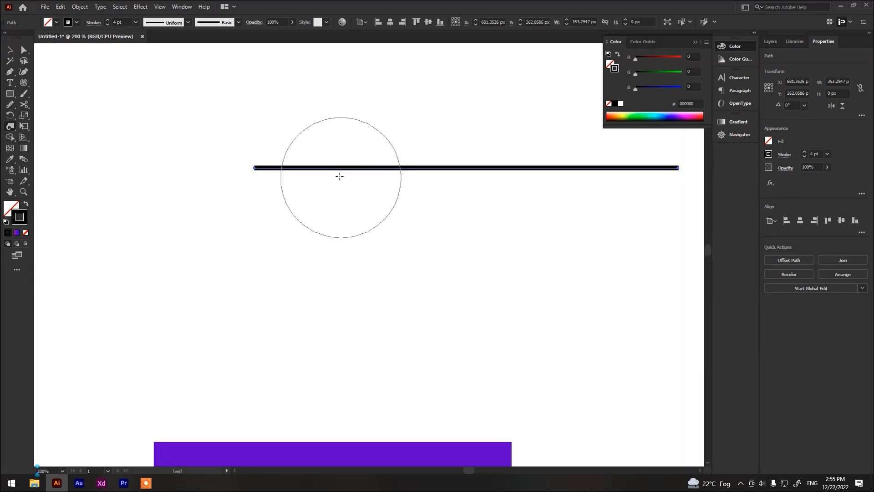
Twirl the black 4 pt horizontal line into six overlapping spirals spread along its length.
left_click_drag(335, 168, 336, 168)
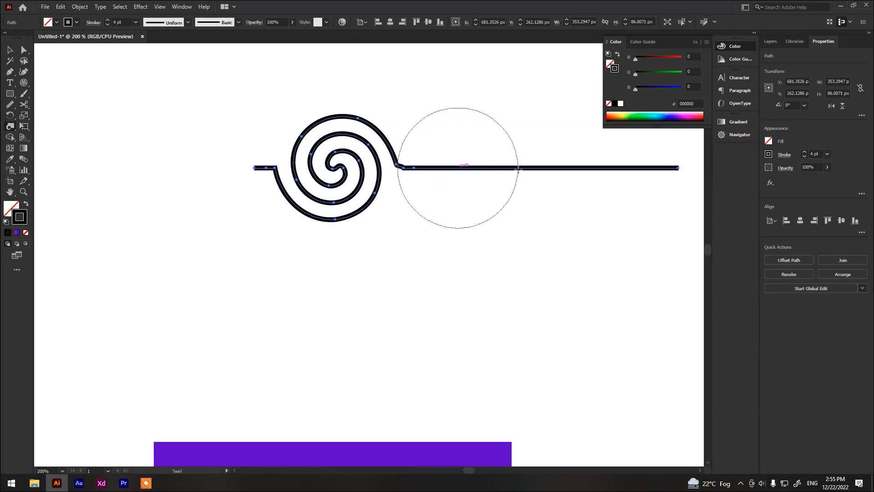
left_click_drag(528, 168, 530, 168)
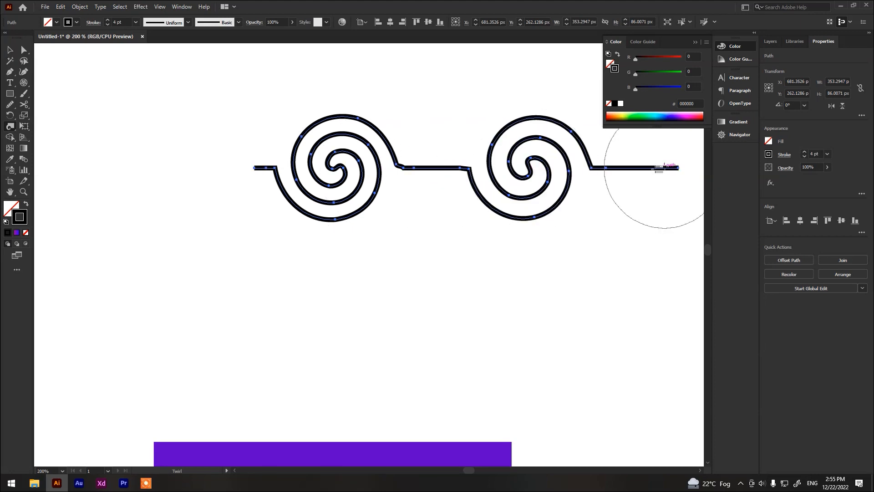
left_click_drag(679, 167, 679, 168)
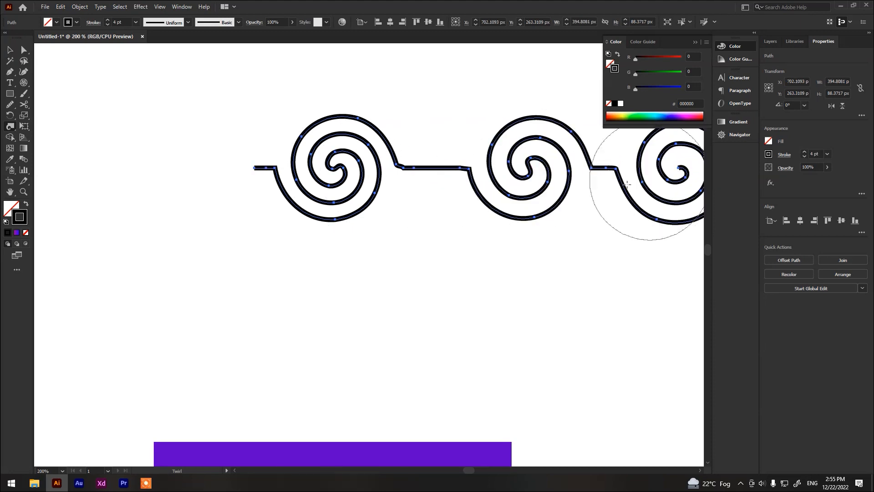
left_click_drag(253, 167, 253, 167)
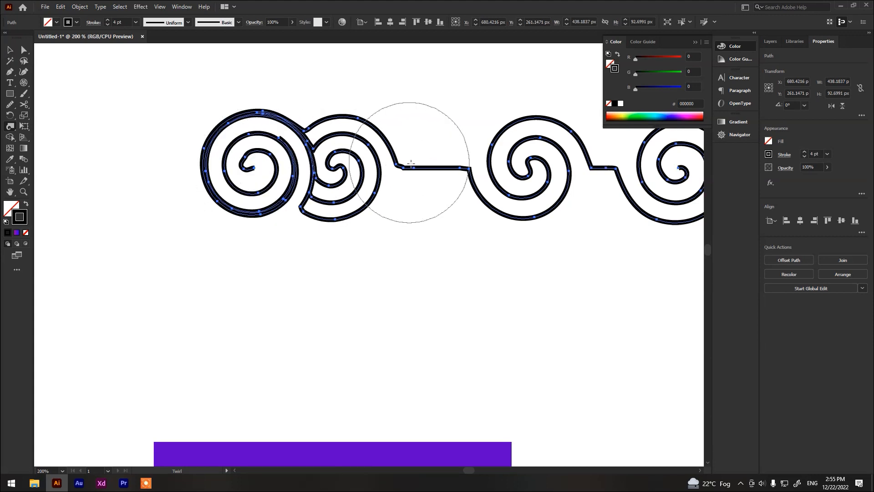
left_click_drag(426, 168, 426, 169)
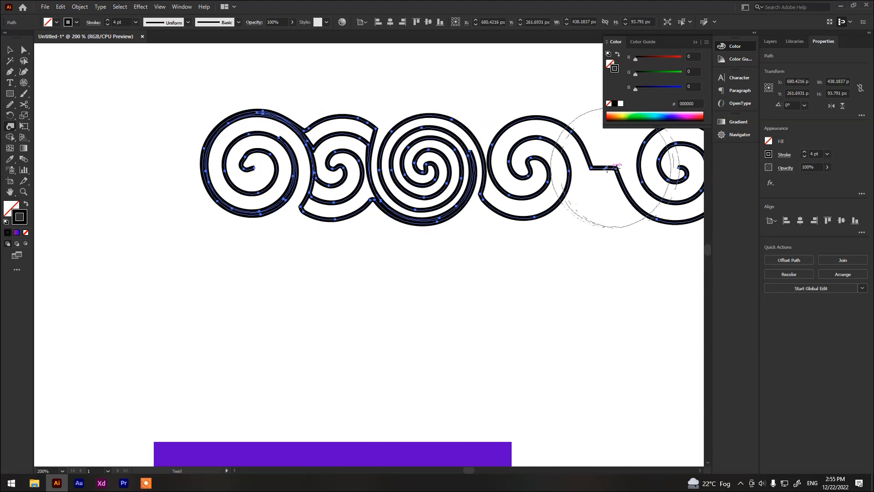
left_click_drag(601, 168, 601, 168)
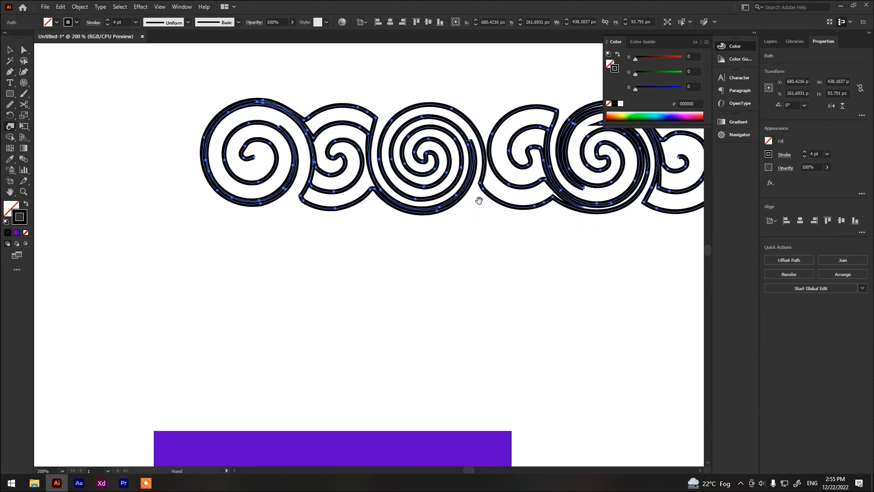
Swap the fill and stroke of the twirled spiral path so it has a black fill and no stroke.
scroll(469, 261, "down", 2)
key("ctrl+0")
scroll(478, 319, "up", 3)
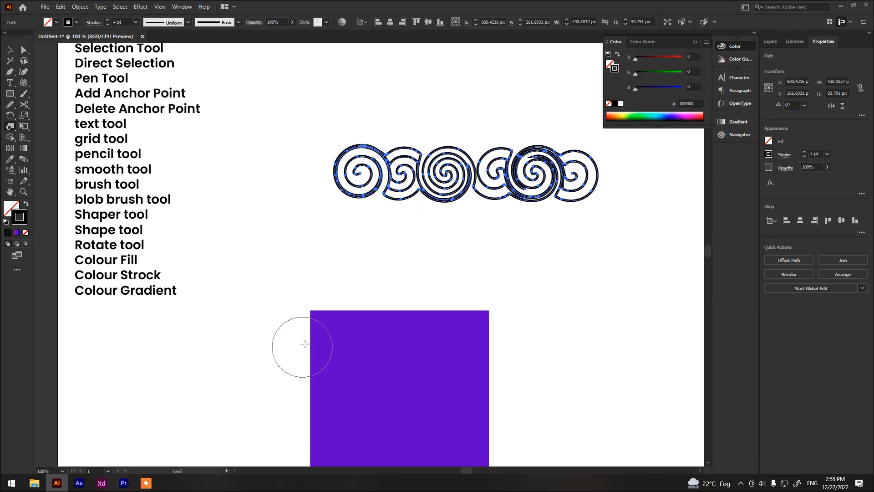
scroll(293, 351, "down", 2)
left_click(26, 204)
Swap the purple square's fill and stroke so only its outline is coloured.
key("v")
left_click(431, 333)
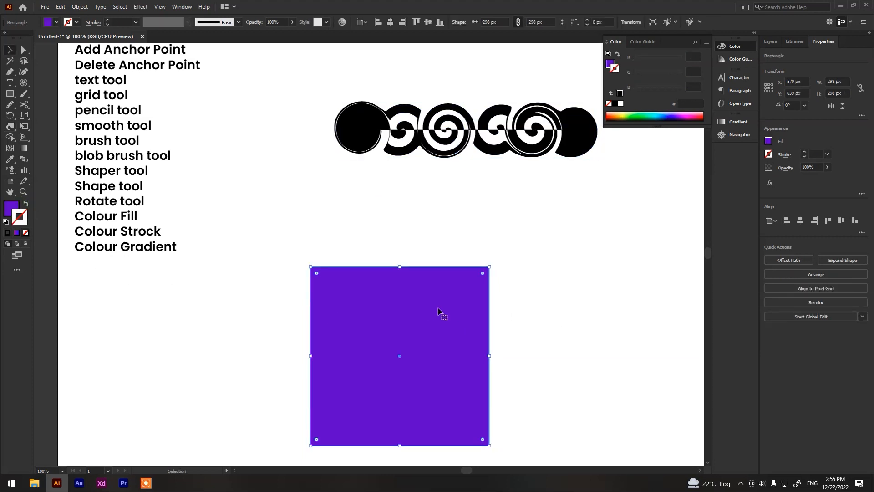
left_click(26, 205)
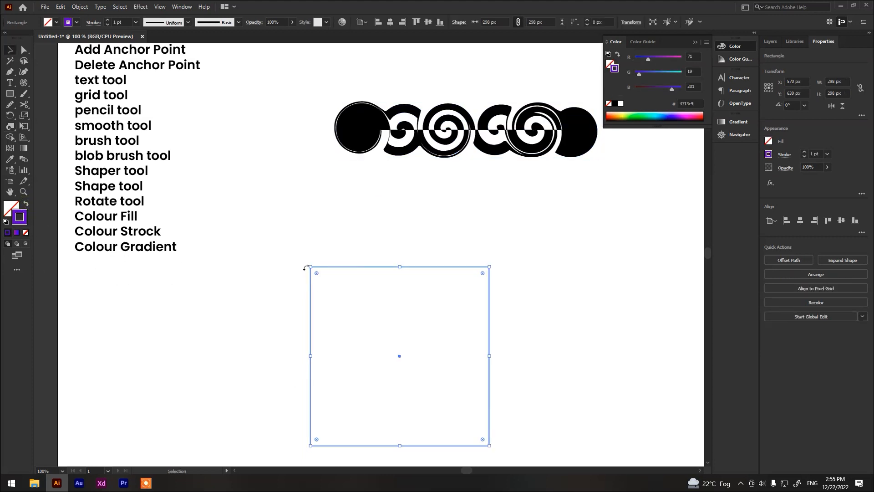
Delete the square's upper-left anchor point, leaving an L-shaped open path.
left_click(11, 73)
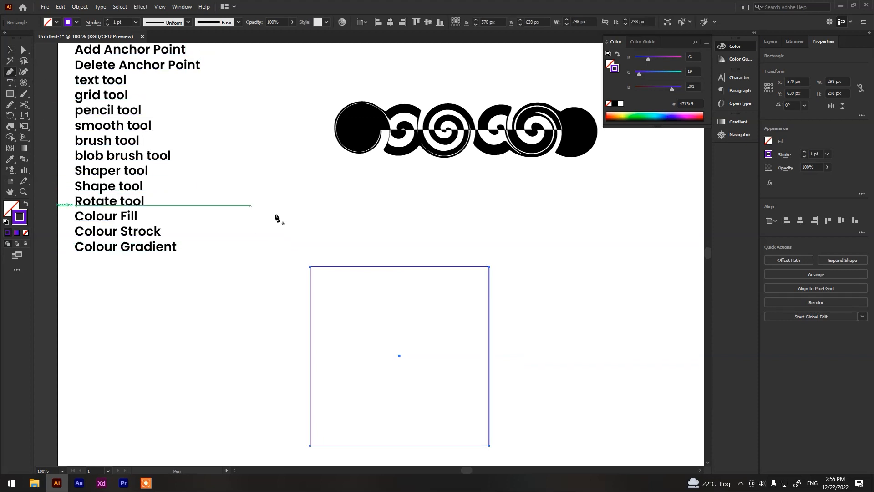
left_click(23, 51)
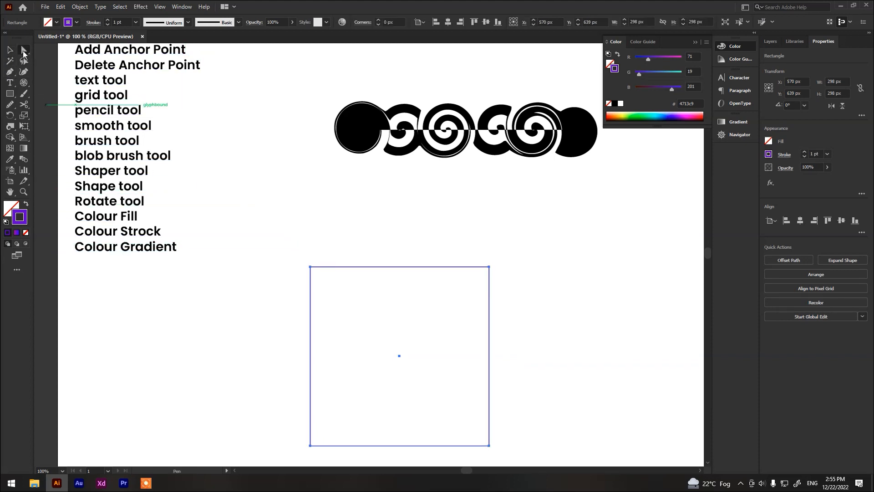
left_click(310, 266)
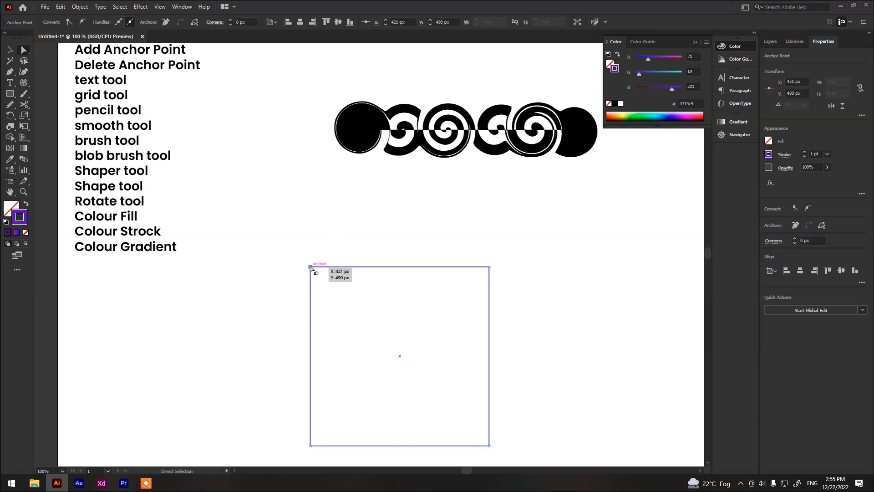
key("Delete")
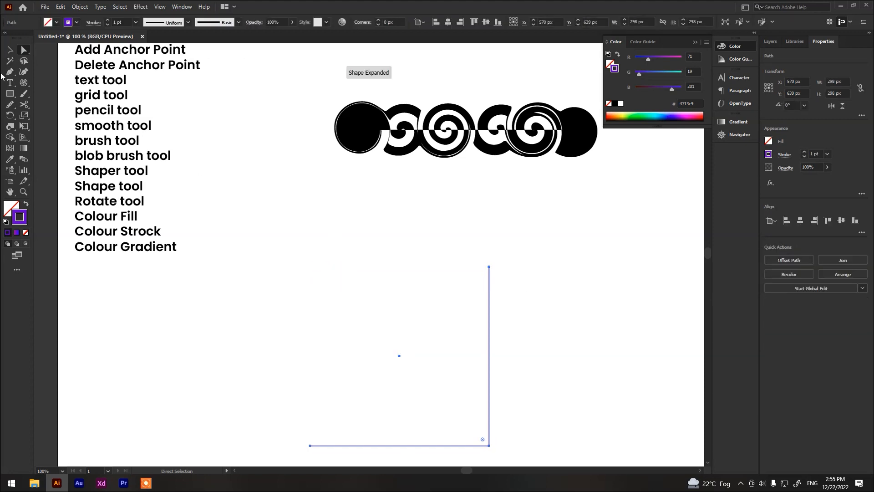
Increase the stroke weight of the L-shaped path to 5 pt.
left_click(108, 20)
left_click(108, 20)
left_click(108, 20)
left_click(108, 20)
scroll(430, 284, "down", 2)
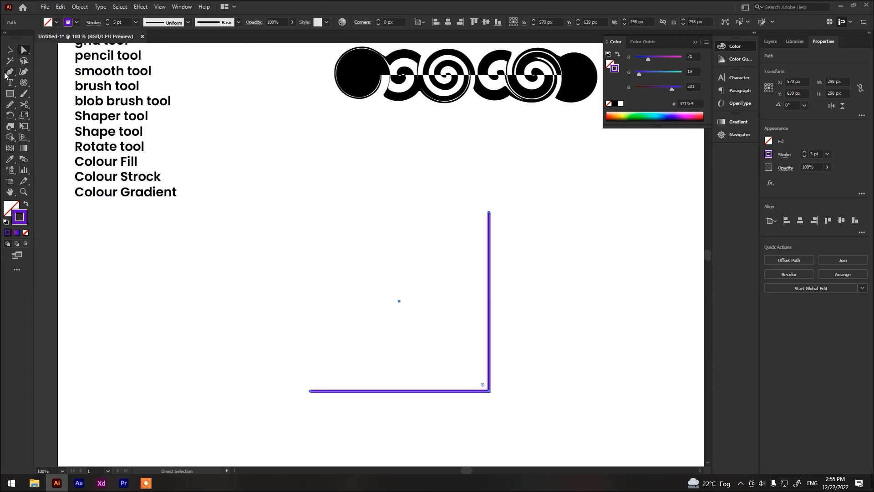
Twirl one spiral into the vertical segment and one into the horizontal segment of the L-shaped path, and deselect it.
left_click(10, 50)
left_click(10, 126)
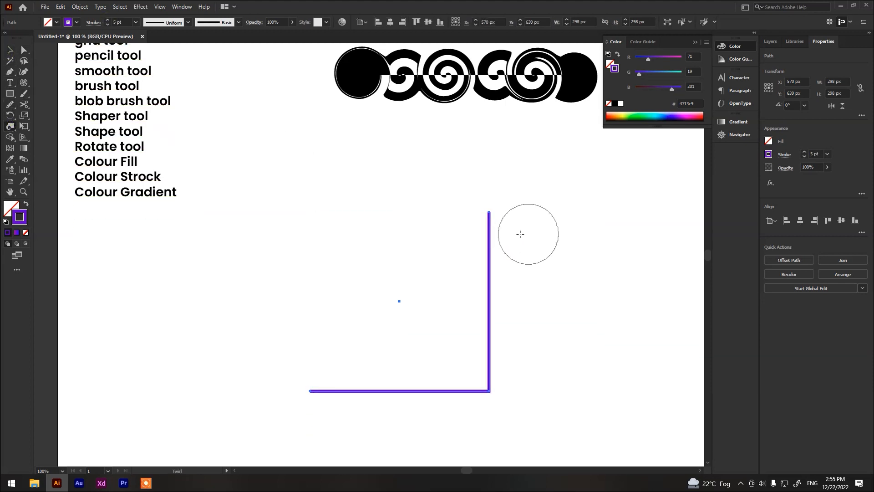
left_click_drag(490, 260, 490, 260)
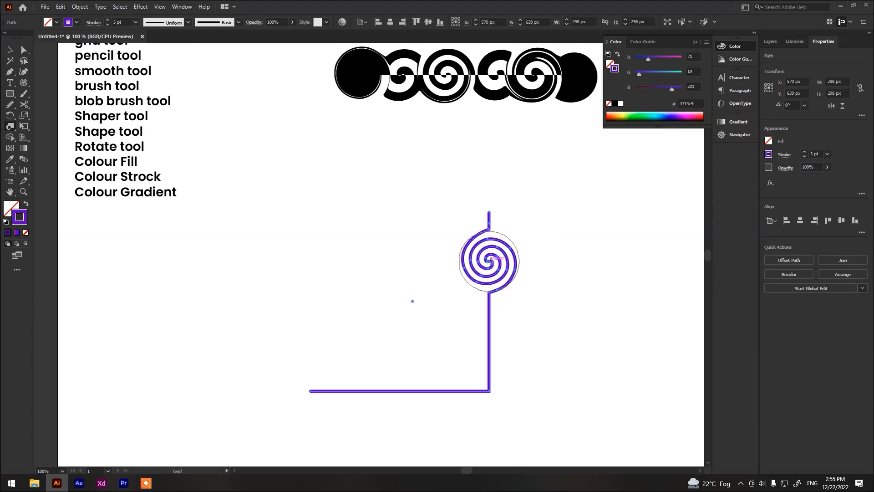
left_click_drag(409, 392, 408, 392)
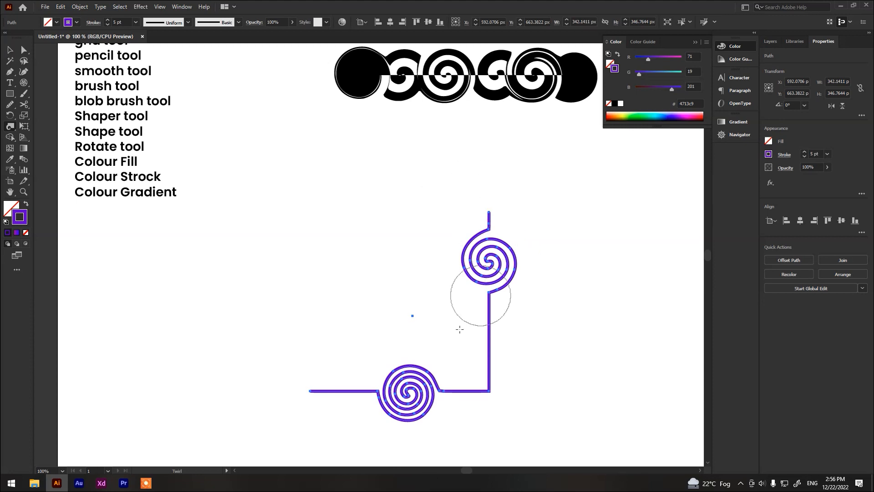
key("v")
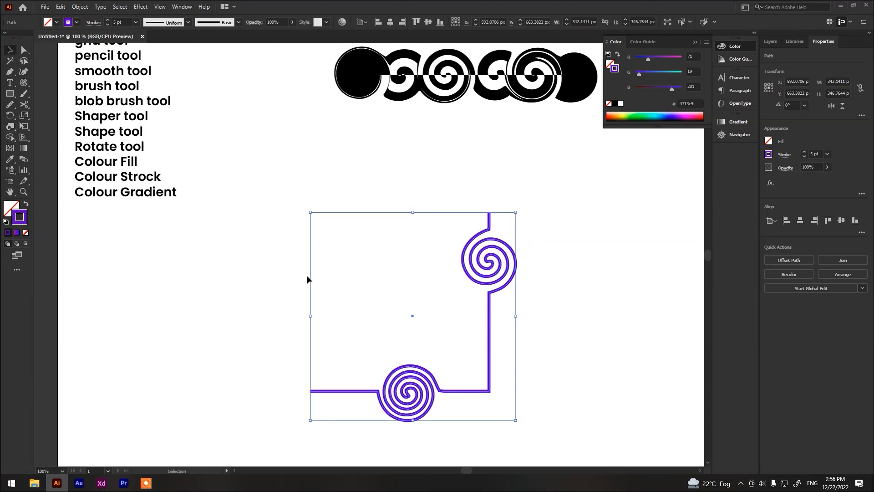
left_click(313, 272)
Undo the two twirl distortions on the L-shaped path, keeping its 5 pt stroke.
scroll(307, 242, "up", 1)
scroll(306, 242, "down", 1)
right_click(11, 126)
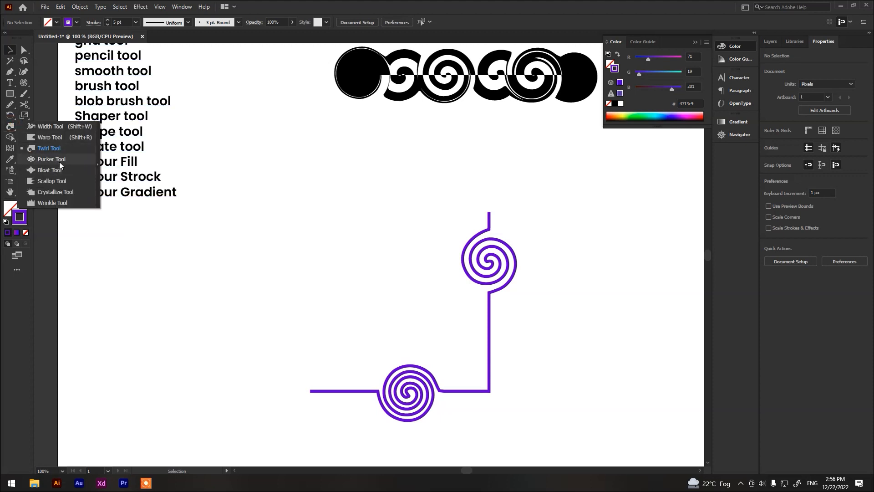
key("a")
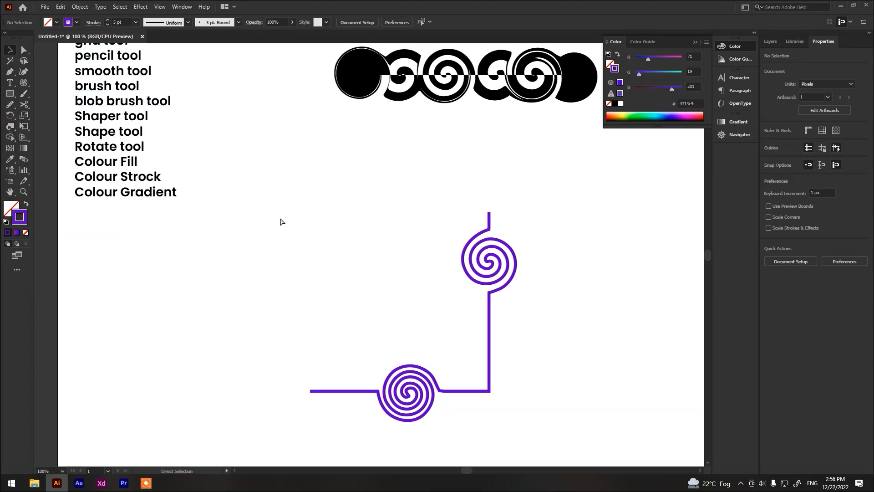
key("ctrl+z")
key("ctrl+z")
key("ctrl+z")
key("ctrl+z")
key("ctrl+z")
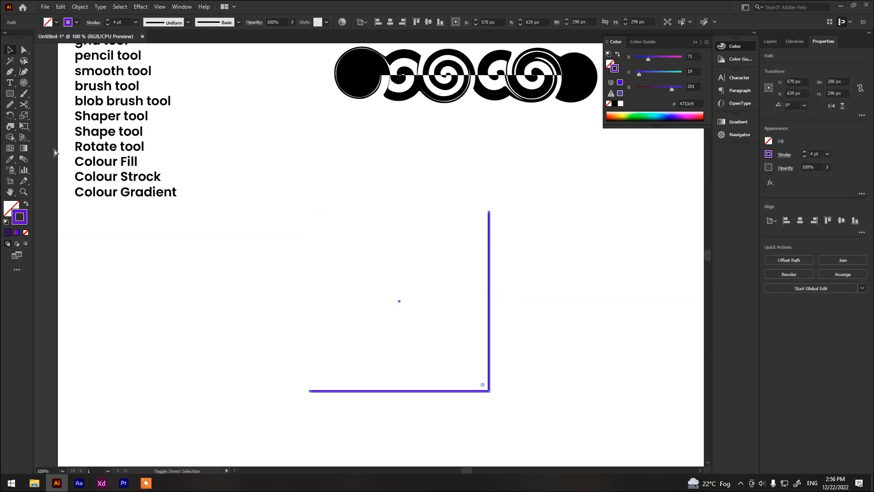
Pucker the L-shaped path, pulling a hump and a downward peak into its horizontal segment and waves into its vertical segment.
left_click_drag(10, 126, 43, 158)
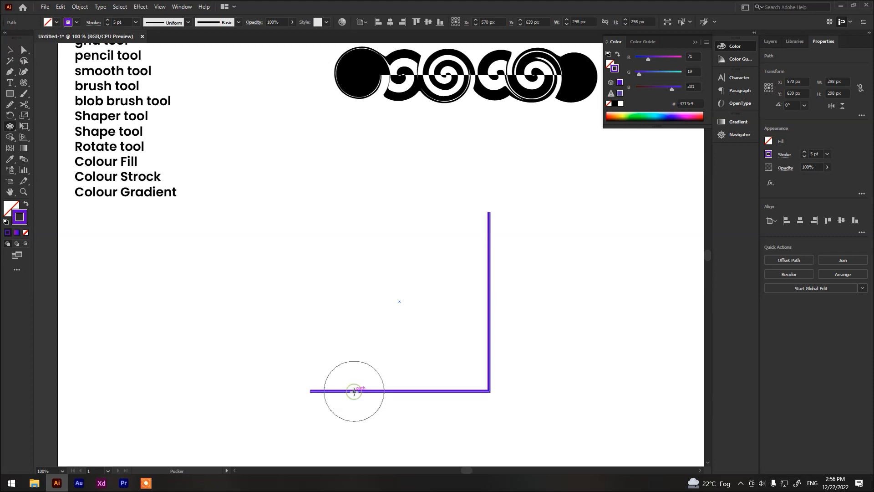
left_click_drag(363, 392, 358, 371)
left_click_drag(433, 401, 438, 423)
mouse_move(480, 357)
left_mouse_down()
mouse_move(507, 363)
mouse_move(492, 308)
mouse_move(500, 307)
mouse_move(475, 256)
mouse_move(508, 214)
left_mouse_up()
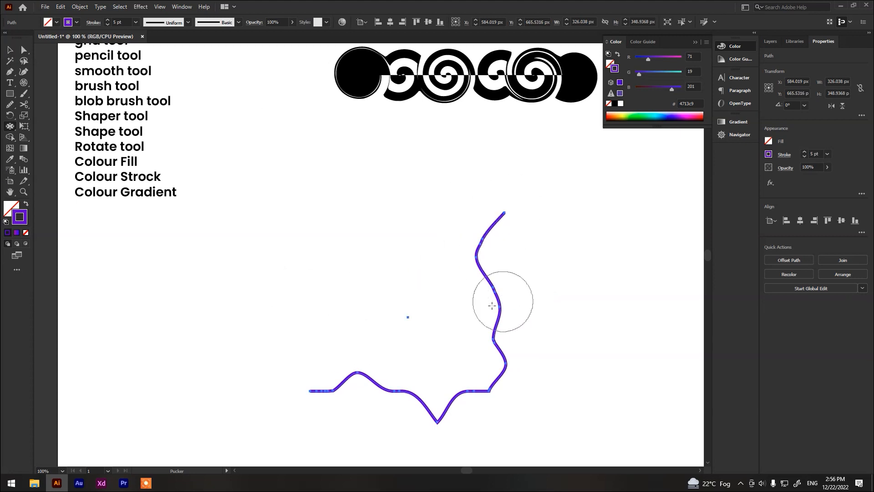
Undo all the pucker distortions on the L-shaped path.
key("v")
key("ctrl+z")
key("ctrl+z")
key("ctrl+z")
key("ctrl+z")
key("ctrl+z")
key("ctrl+z")
key("ctrl+z")
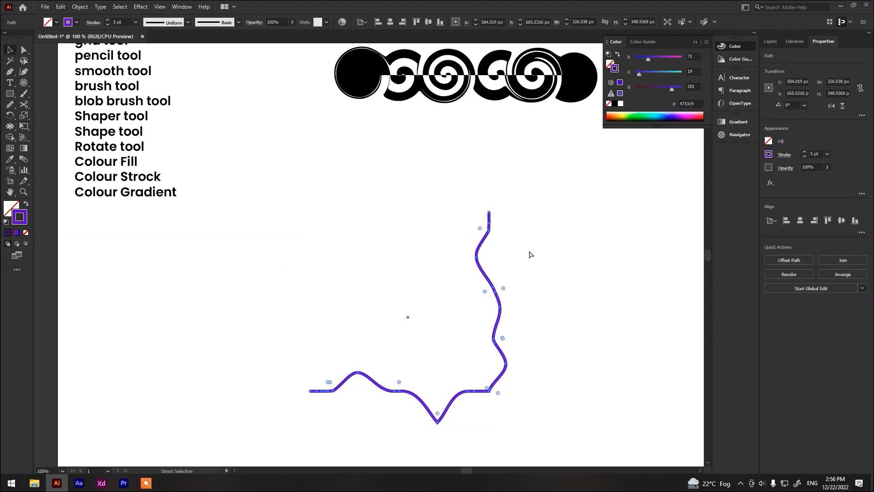
key("a")
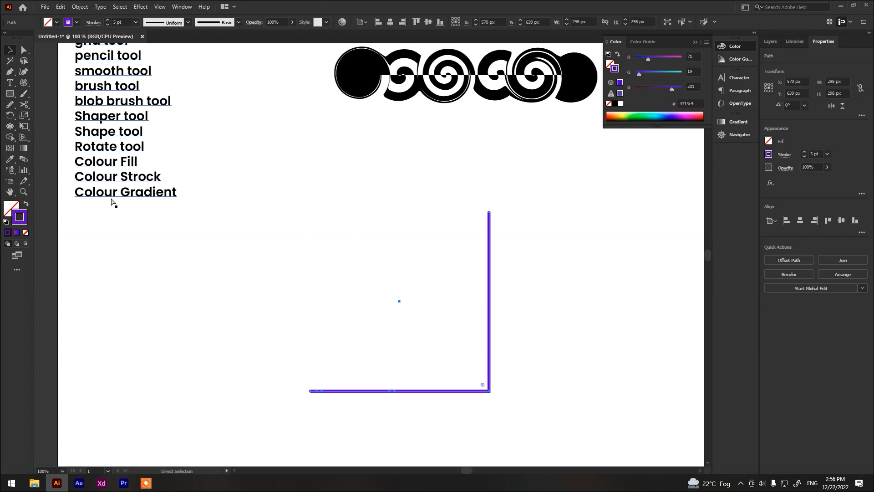
Bloat two inward bulges into the L-shaped path's vertical segment and one upward and one downward bulge into its horizontal segment.
key("v")
left_click(11, 137)
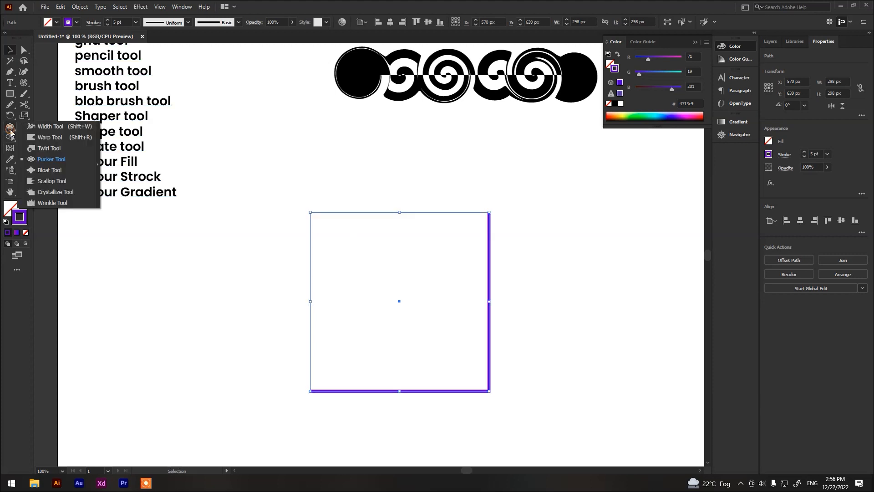
left_click(50, 165)
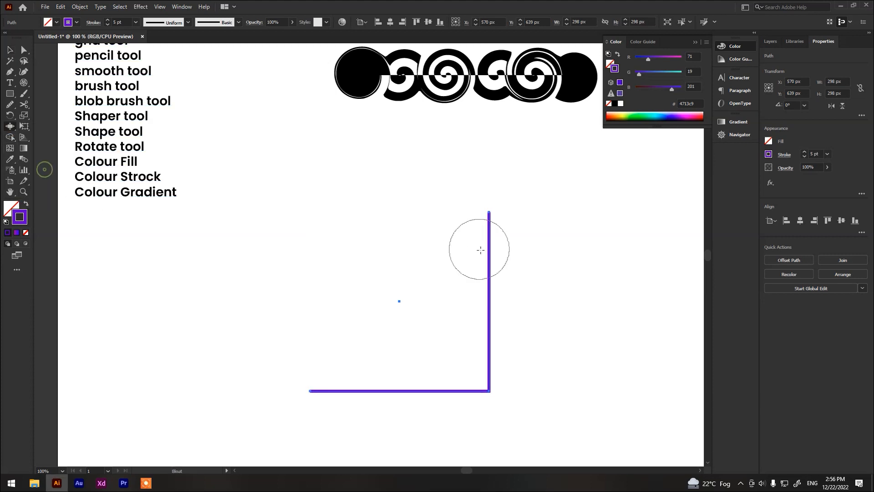
left_click(501, 262)
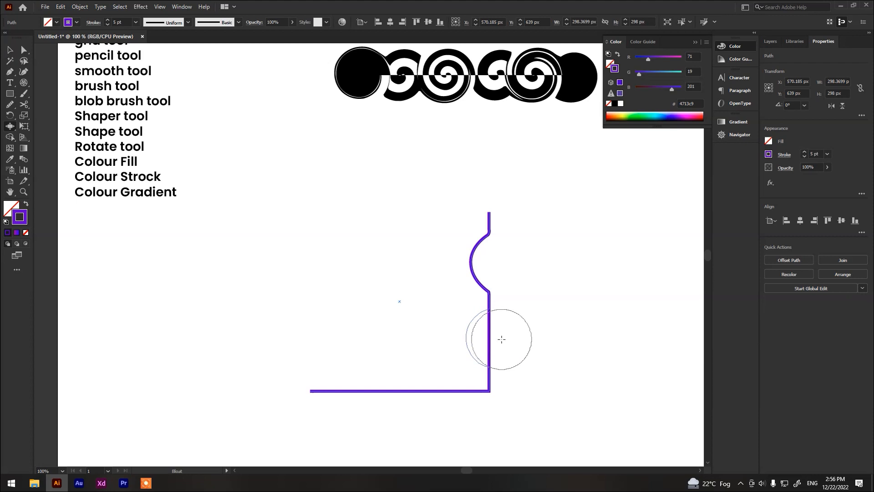
left_click(499, 339)
left_click_drag(447, 396, 440, 385)
left_click(354, 366)
Undo the bloat bulges to restore the straight L-shaped path.
key("ctrl+z")
key("v")
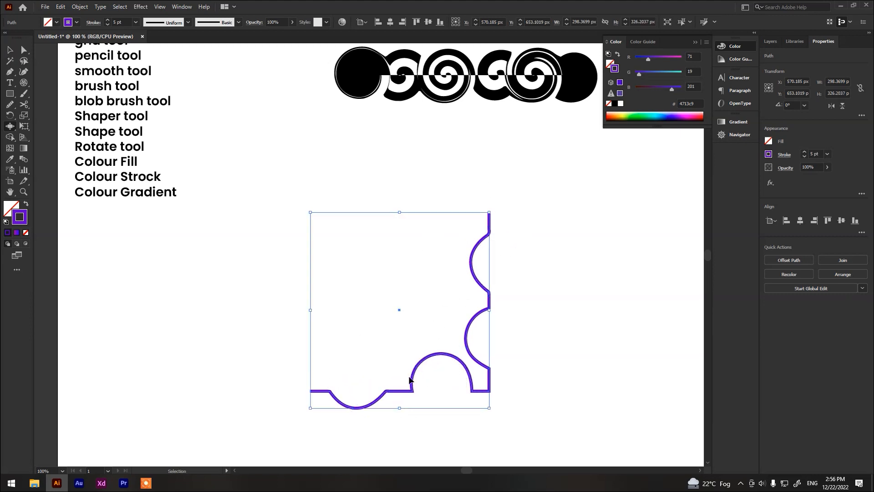
key("ctrl+z")
key("ctrl+z")
Bloat an inward and an outward bulge into the vertical segment, and a downward and an upward bulge into the horizontal segment.
key("shift+b")
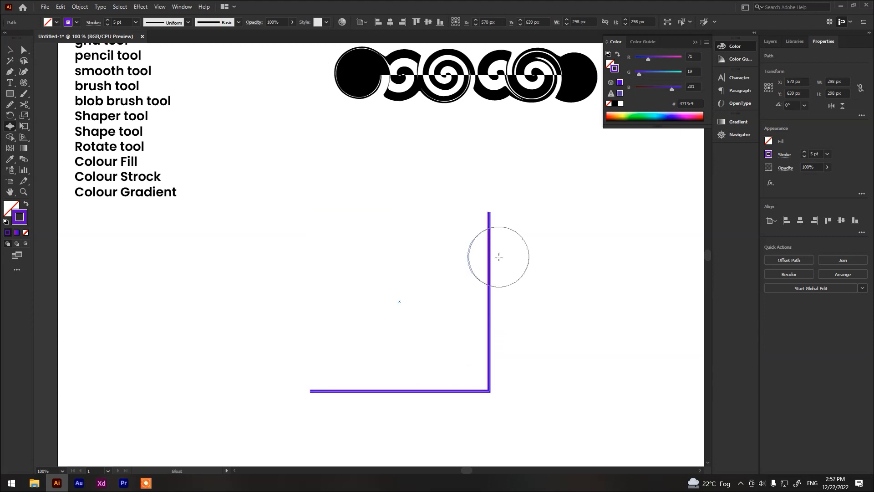
left_click(499, 257)
left_click(484, 338)
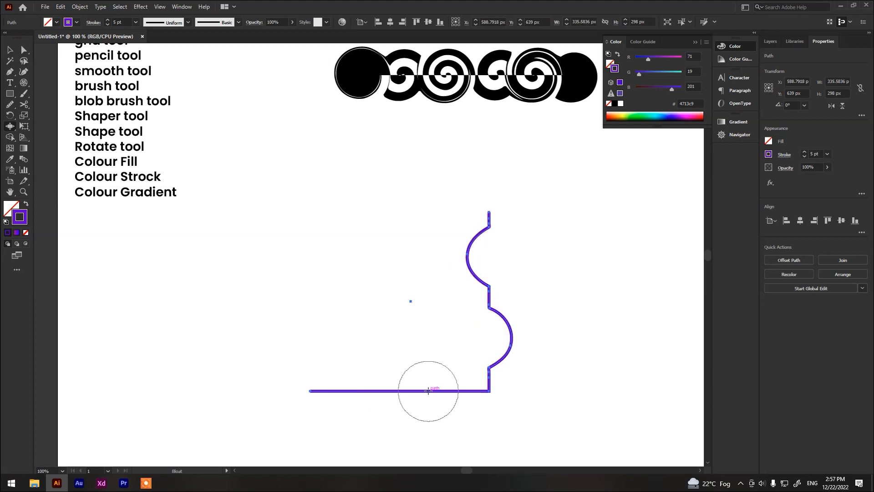
left_click(426, 370)
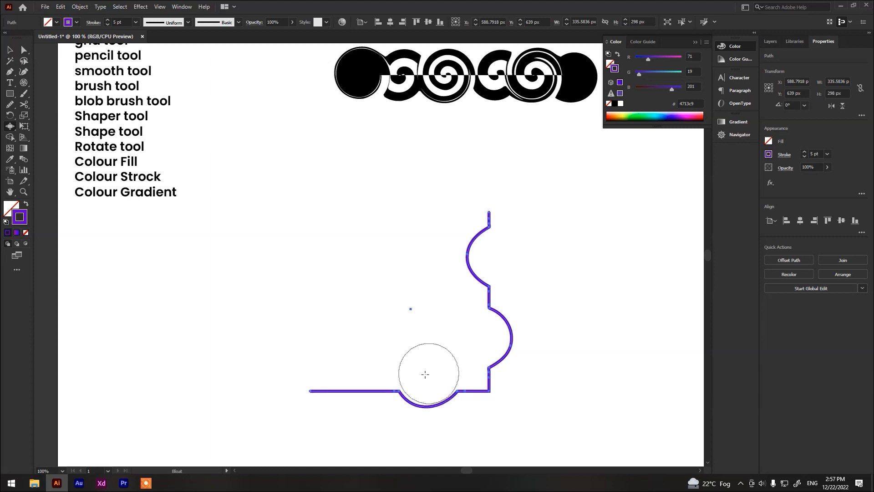
left_click(342, 400)
Undo the four alternating bloat bulges on the L-shaped path.
key("v")
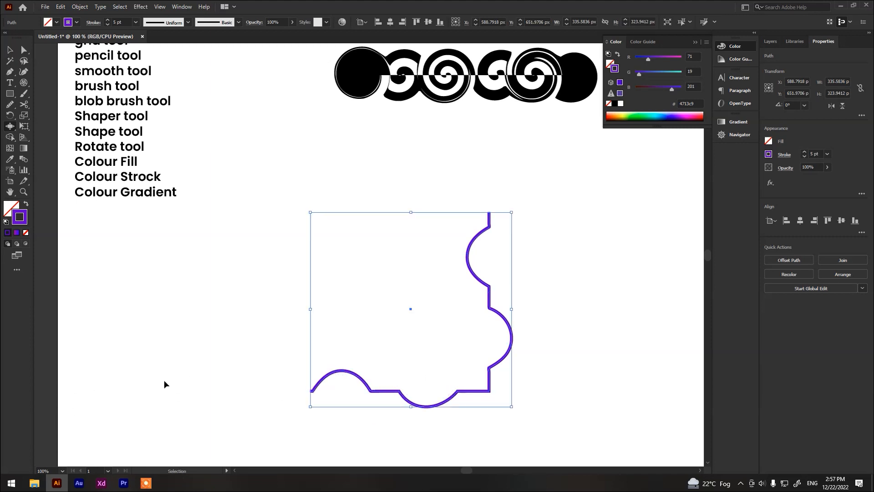
key("ctrl+z")
key("ctrl+z")
key("ctrl+z")
key("ctrl+z")
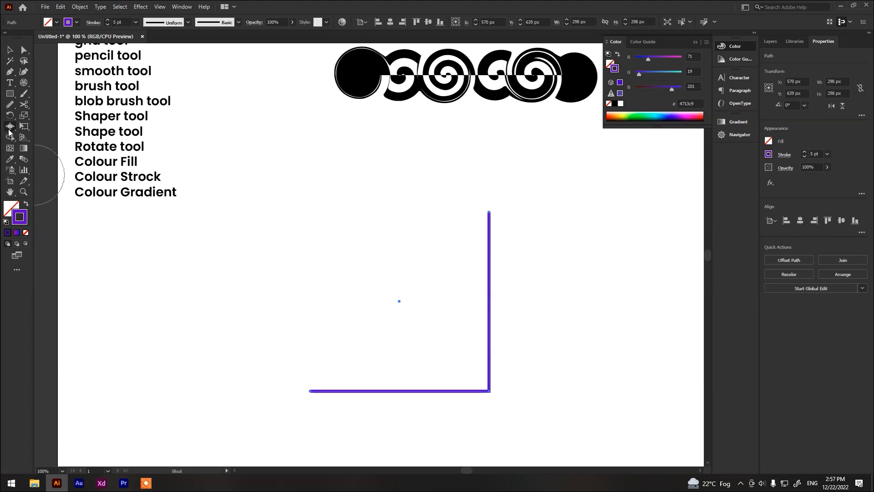
Scallop two spots on the L-shaped path's vertical segment, two spots on its horizontal segment, and its corner.
left_click(9, 131)
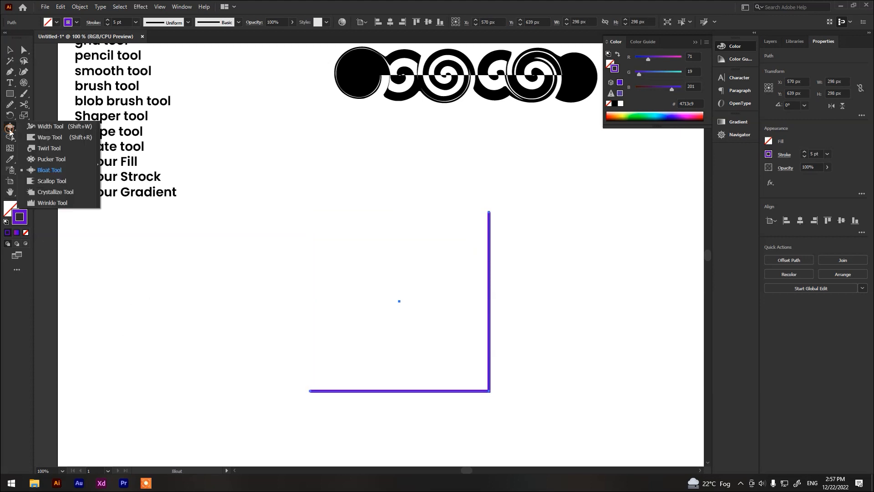
left_click(62, 182)
mouse_move(492, 313)
left_mouse_down()
mouse_move(501, 319)
mouse_move(501, 312)
left_mouse_up()
left_click_drag(488, 253, 504, 262)
left_click_drag(435, 397, 441, 414)
left_click_drag(365, 390, 365, 415)
mouse_move(484, 360)
left_mouse_down()
mouse_move(492, 366)
mouse_move(478, 394)
left_mouse_up()
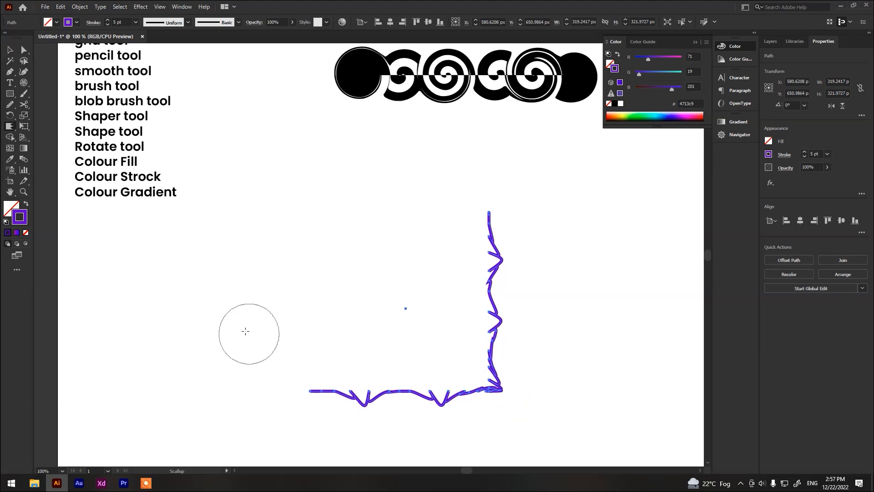
Undo the scallop distortions on the L-shaped path.
key("ctrl+z")
key("ctrl+z")
key("ctrl+z")
key("ctrl+z")
key("ctrl+z")
key("ctrl+z")
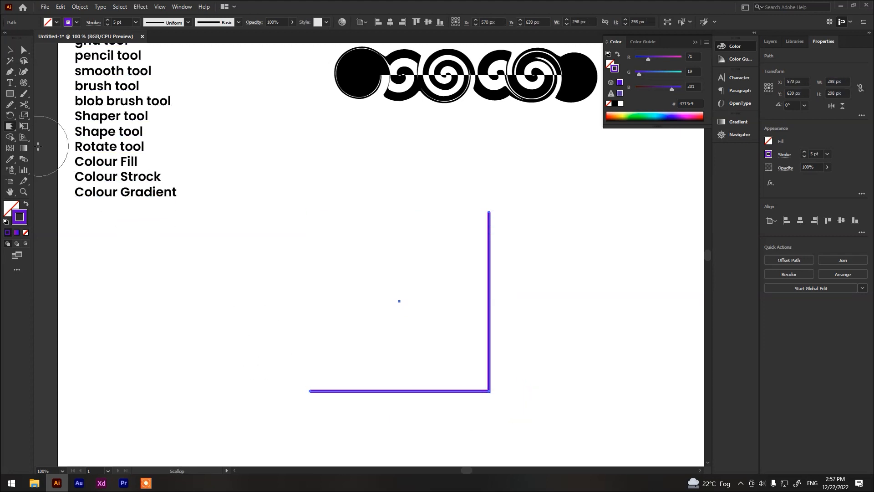
Crystallize spikes into the lower half of the L-shaped path's vertical segment and along its horizontal segment.
left_click_drag(7, 127, 64, 190)
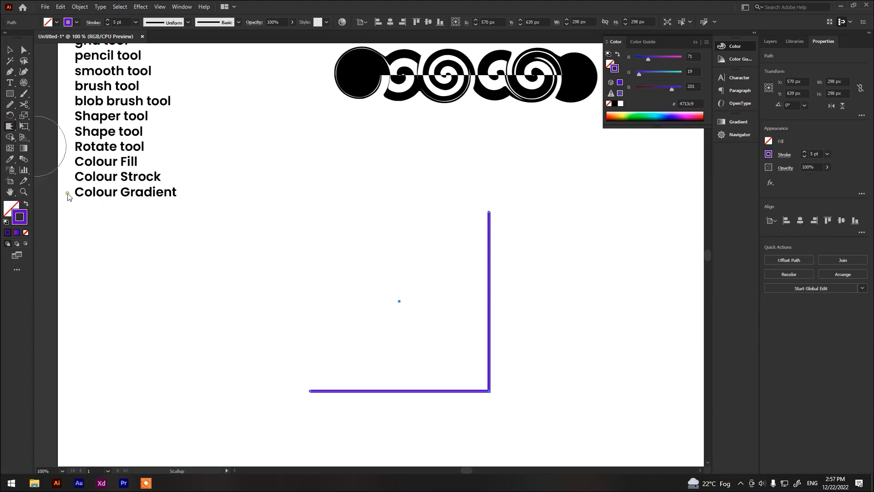
left_click(10, 126)
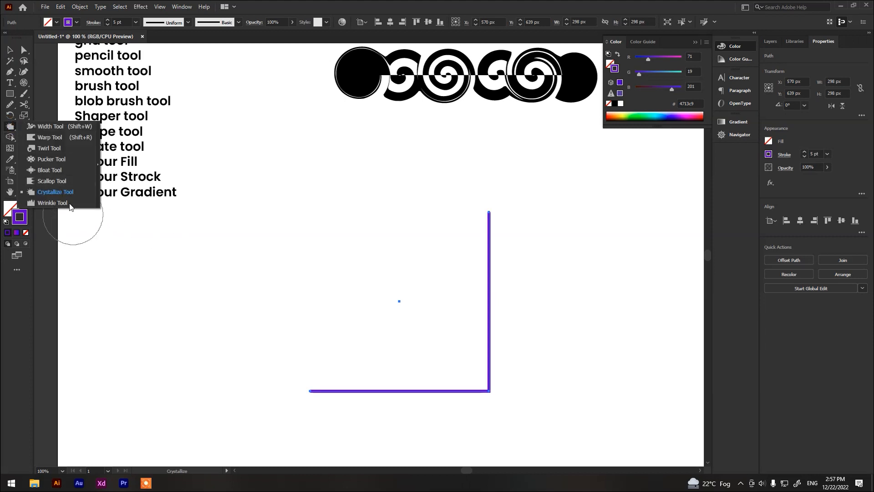
left_click(492, 273)
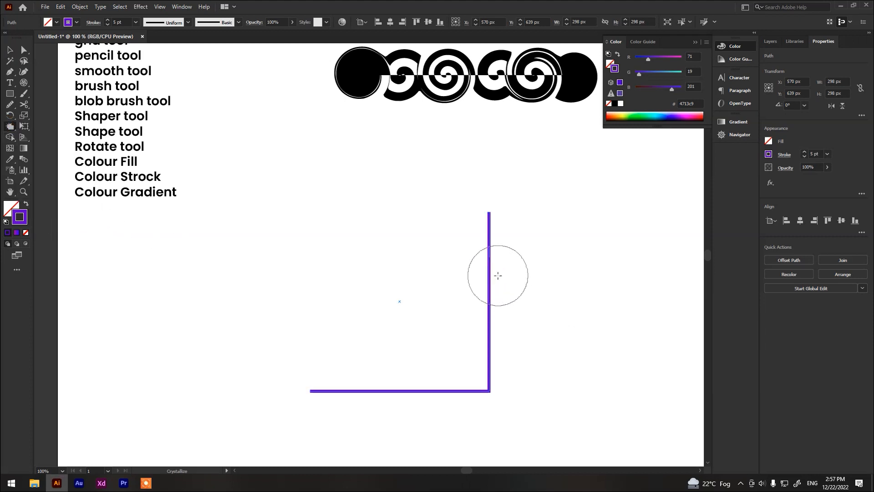
left_click_drag(523, 290, 501, 305)
mouse_move(487, 327)
left_mouse_down()
mouse_move(484, 342)
mouse_move(488, 283)
mouse_move(505, 293)
left_mouse_up()
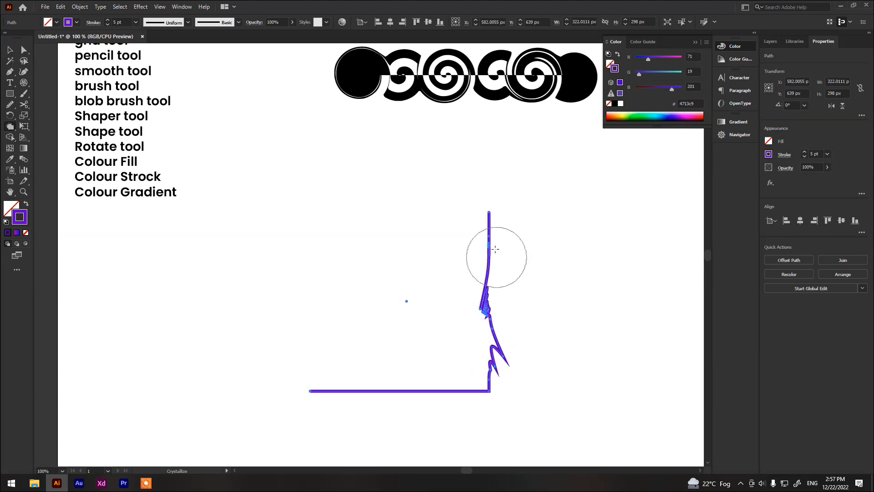
mouse_move(384, 386)
left_mouse_down()
mouse_move(406, 363)
mouse_move(430, 390)
mouse_move(444, 369)
mouse_move(444, 391)
left_mouse_up()
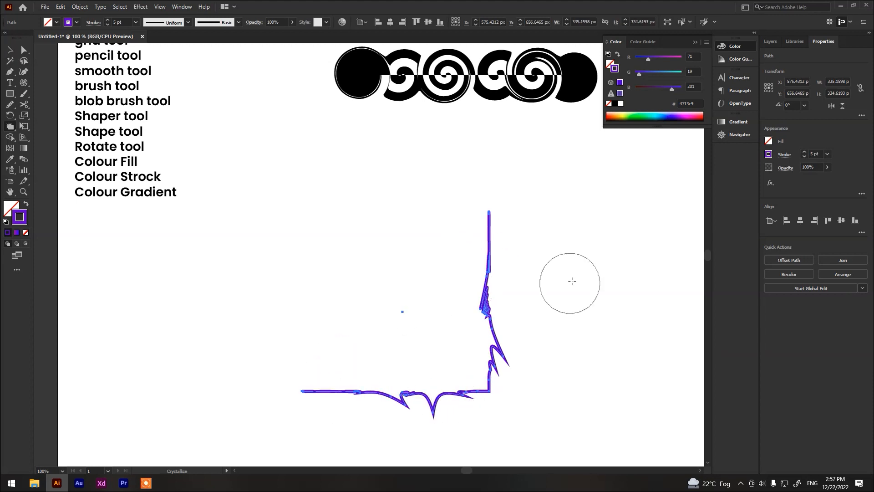
Undo the crystallize spikes on both segments of the L-shaped path.
key("v")
key("ctrl+z")
key("ctrl+z")
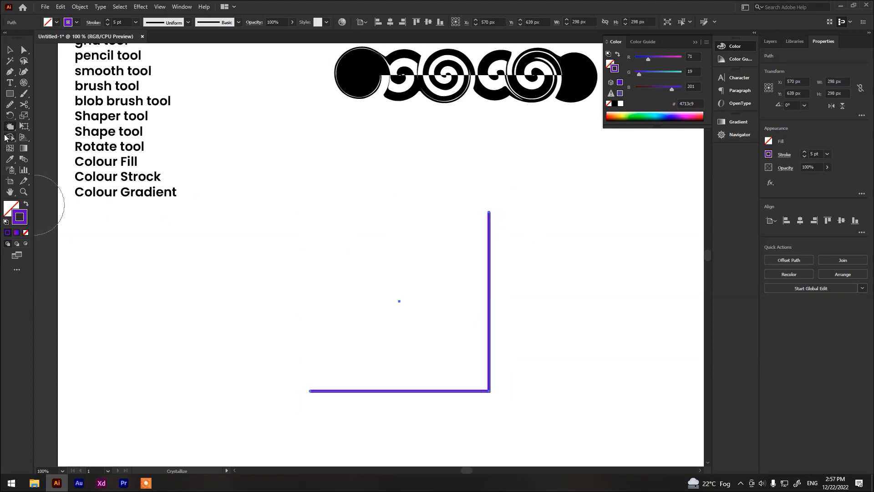
Apply gentle wrinkles along the L-shaped path's horizontal segment, then try the Wrinkle tool on the lower vertical segment.
left_click_drag(12, 130, 62, 210)
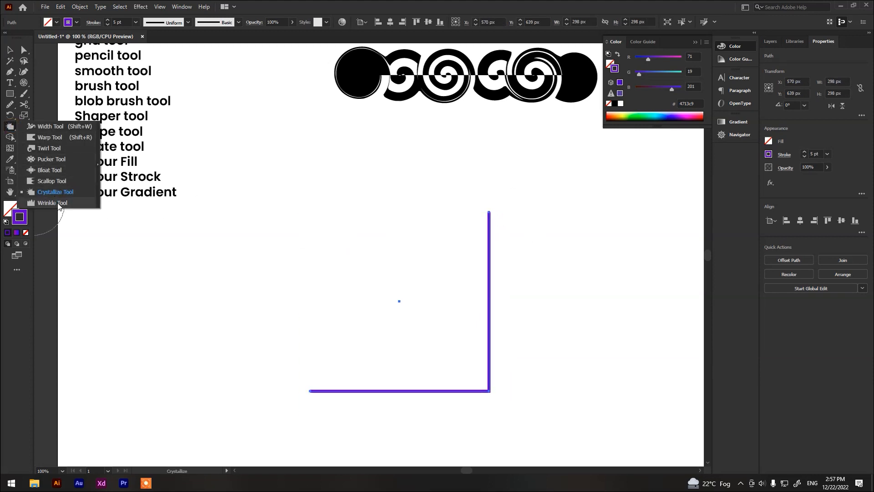
left_click(68, 206)
left_click(362, 391)
mouse_move(375, 340)
left_mouse_down()
mouse_move(400, 390)
mouse_move(427, 387)
mouse_move(431, 404)
mouse_move(460, 396)
left_mouse_up()
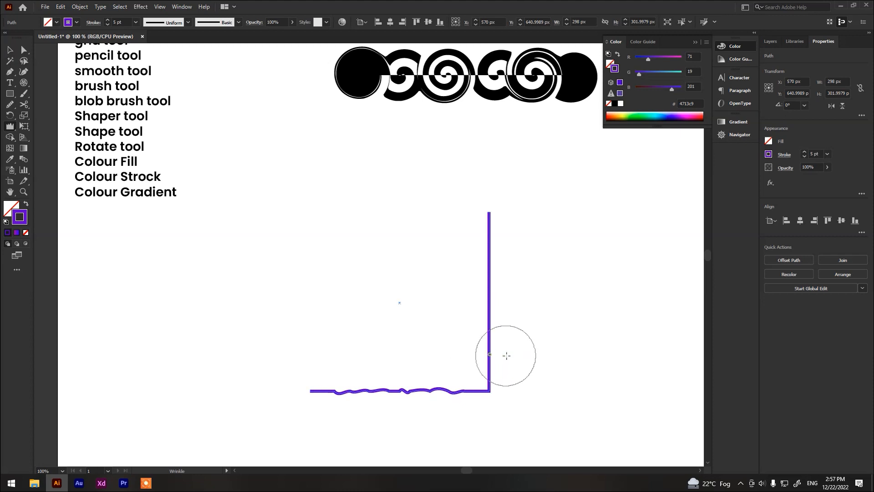
mouse_move(489, 337)
left_mouse_down()
mouse_move(499, 357)
mouse_move(488, 277)
mouse_move(475, 279)
mouse_move(479, 337)
mouse_move(508, 347)
mouse_move(500, 357)
left_mouse_up()
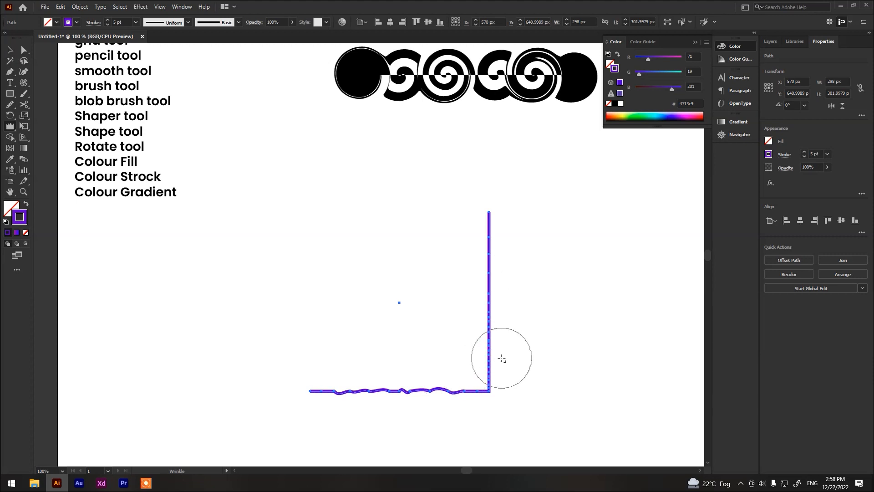
Add denser, stronger wrinkles across the horizontal segment from its free end to the corner.
scroll(492, 360, "up", 7)
scroll(364, 282, "up", 8)
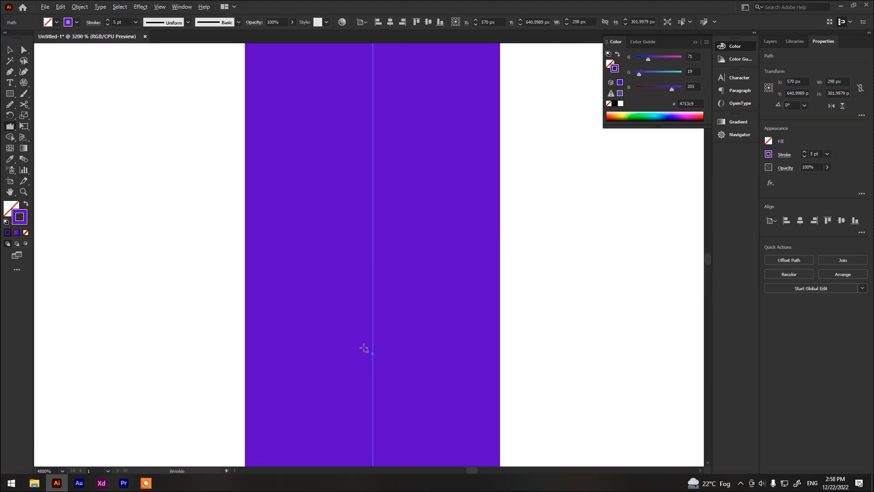
scroll(364, 348, "down", 10)
mouse_move(165, 339)
left_mouse_down()
mouse_move(176, 342)
mouse_move(174, 381)
left_mouse_up()
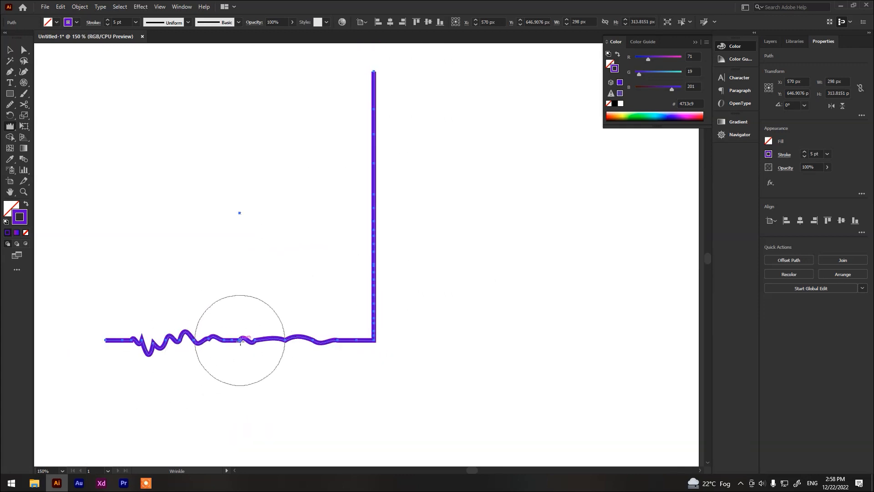
mouse_move(239, 340)
left_mouse_down()
mouse_move(242, 375)
mouse_move(328, 341)
mouse_move(312, 395)
mouse_move(347, 326)
mouse_move(381, 299)
mouse_move(398, 351)
mouse_move(382, 346)
left_mouse_up()
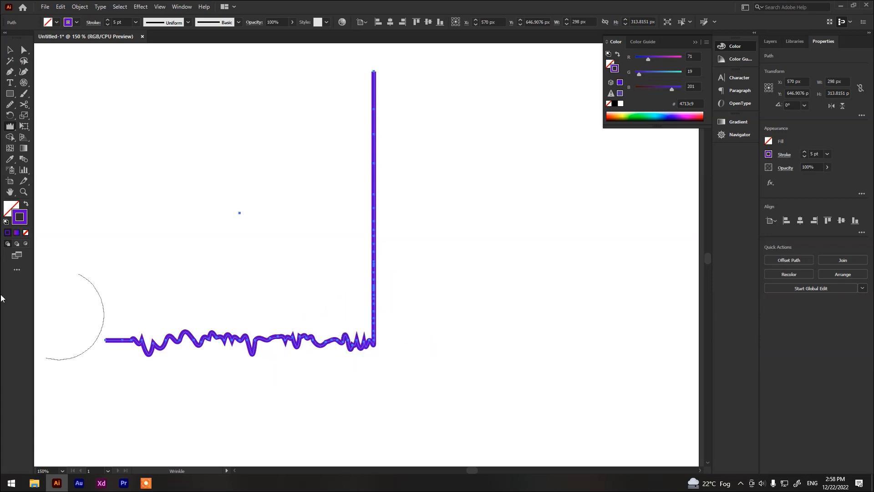
mouse_move(104, 342)
left_mouse_down()
mouse_move(100, 388)
mouse_move(123, 376)
left_mouse_up()
Undo all wrinkles on the L-shaped path and fit the whole artboard in view.
key("ctrl")
key("ctrl+z")
key("ctrl+z")
key("ctrl+z")
key("ctrl+z")
key("ctrl+z")
key("ctrl+z")
key("ctrl+z")
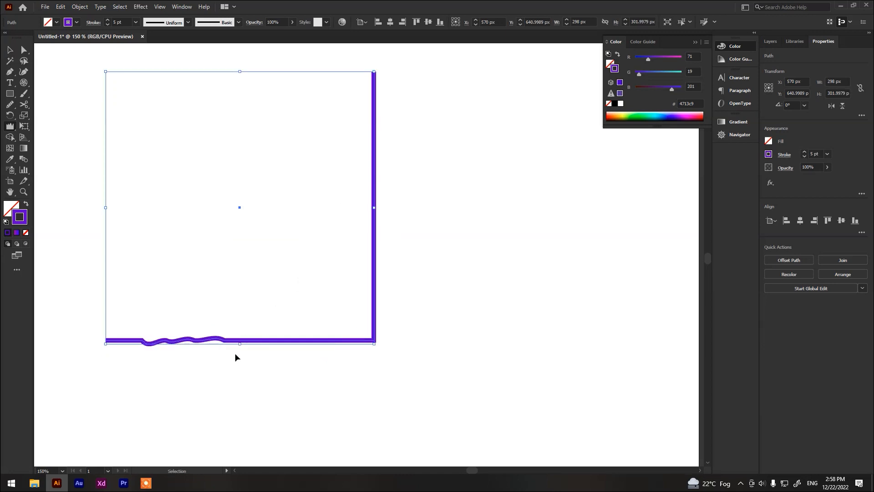
key("space")
left_click_drag(231, 286, 311, 337)
left_click(311, 337)
key("ctrl+0")
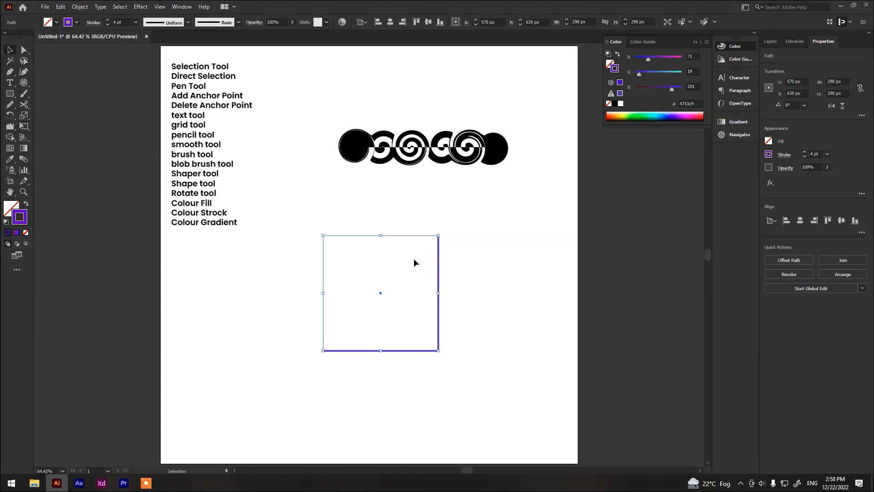
Set the L-shaped path's stroke to 8 pt and activate Free Transform on it.
left_click(108, 20)
left_click(108, 20)
left_click(108, 20)
left_click(108, 20)
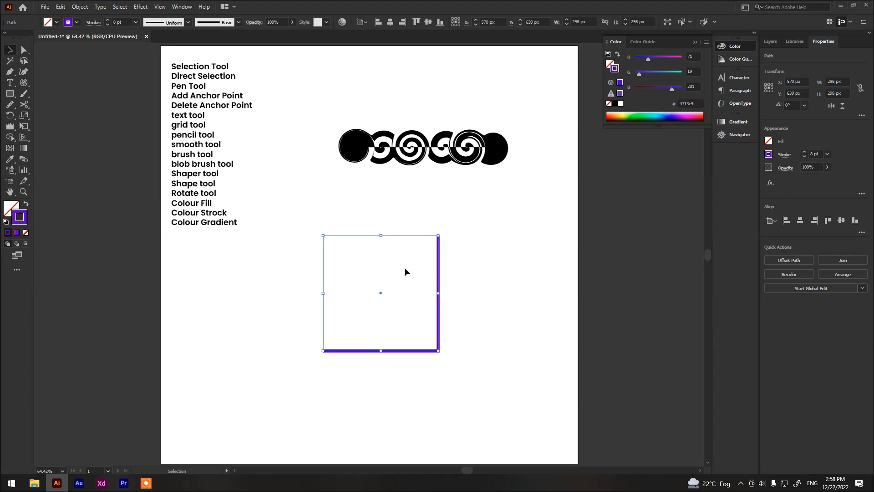
left_click(465, 250)
left_click_drag(441, 236, 372, 266)
left_click(25, 126)
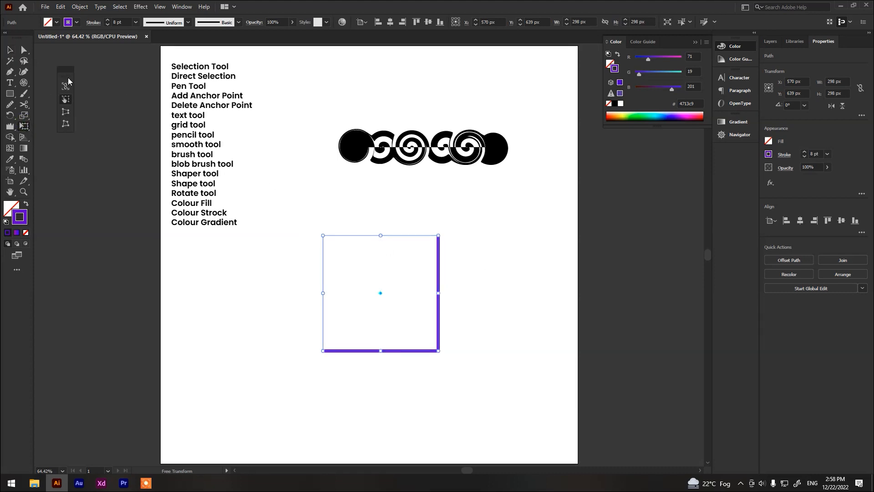
Draw a square about 202 px wide beside the L-shaped path's horizontal segment and swap its stroke and fill.
left_click(7, 93)
left_click_drag(237, 305, 316, 384)
key("v")
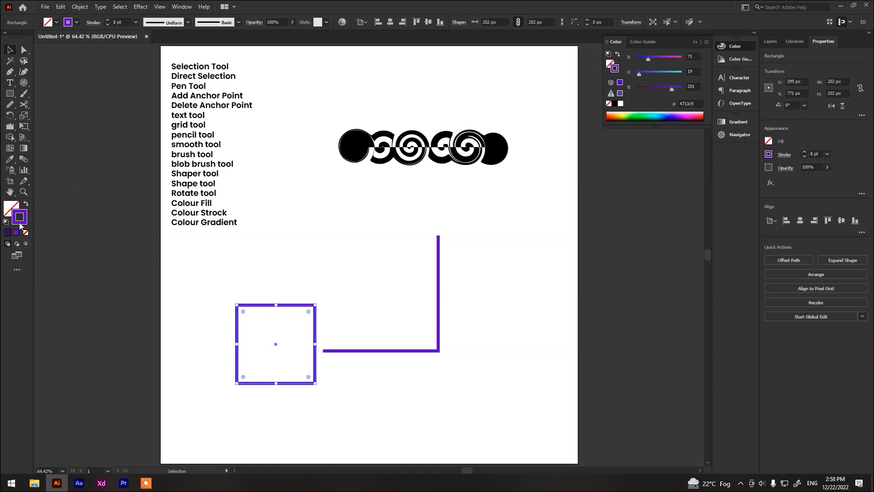
left_click(23, 203)
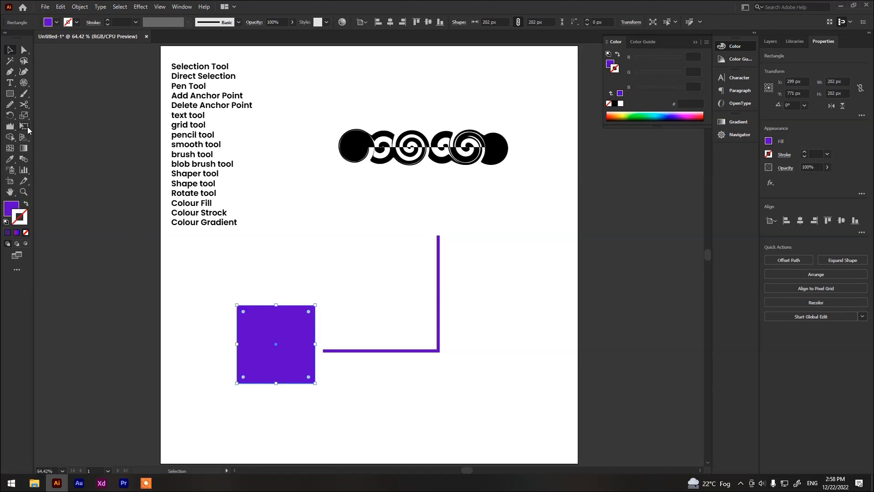
Free Transform the square to about 217 px per side, then try scaling it from its upper-right corner and undo that.
left_click(27, 129)
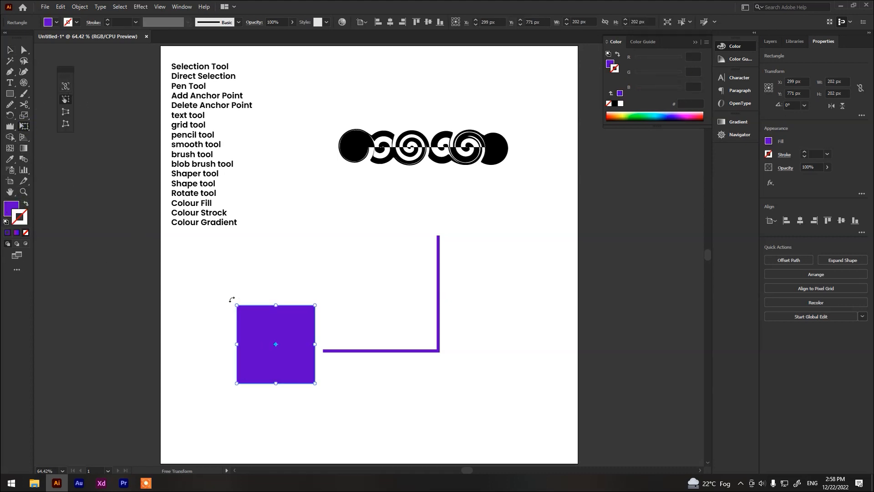
mouse_move(238, 305)
left_mouse_down()
mouse_move(216, 277)
mouse_move(197, 270)
mouse_move(215, 300)
mouse_move(182, 279)
mouse_move(228, 302)
left_mouse_up()
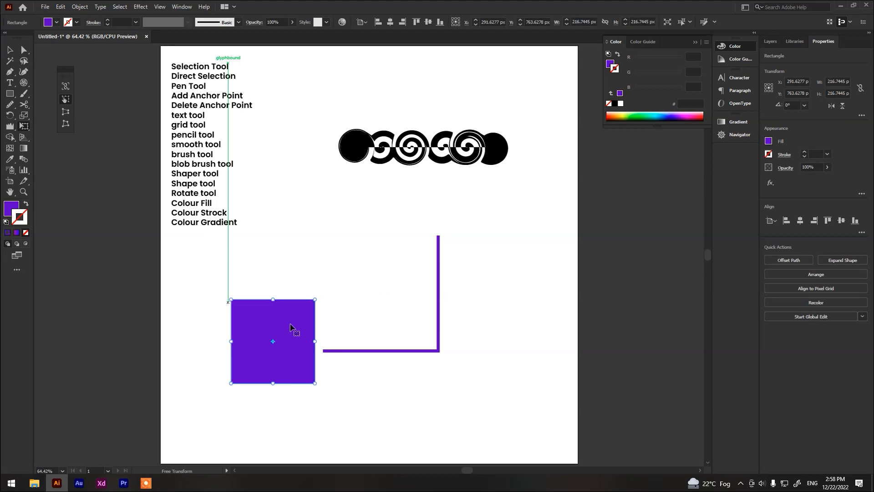
left_click_drag(314, 300, 336, 304)
key("v")
key("ctrl+z")
Free Transform the square by its corner and sides into a rectangle about 466 px wide and 453 px high.
key("e")
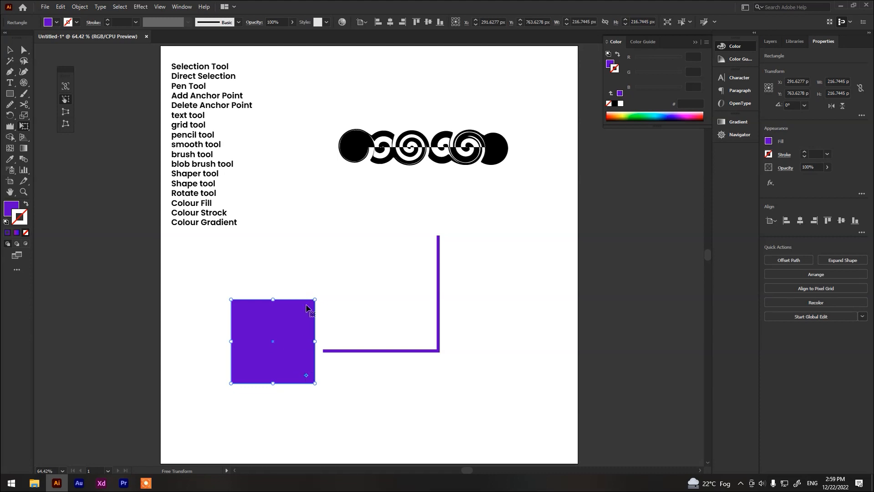
left_click_drag(314, 299, 366, 250)
left_click_drag(301, 386, 306, 424)
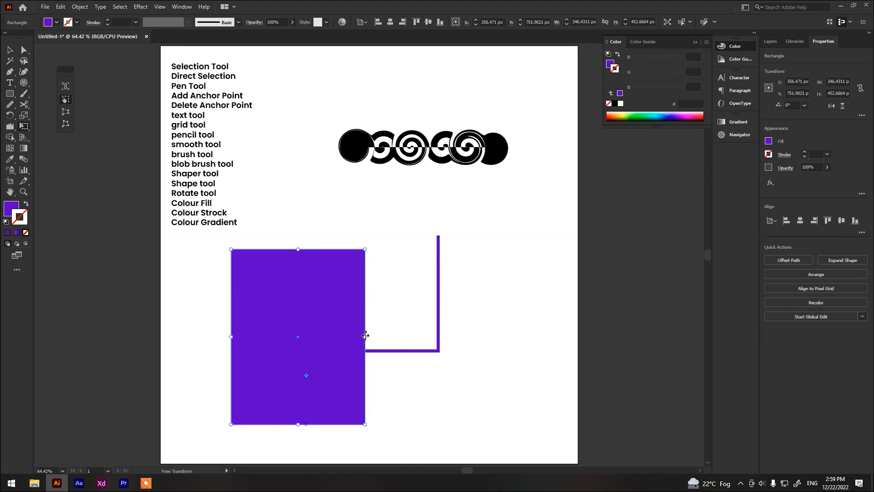
left_click_drag(366, 335, 412, 336)
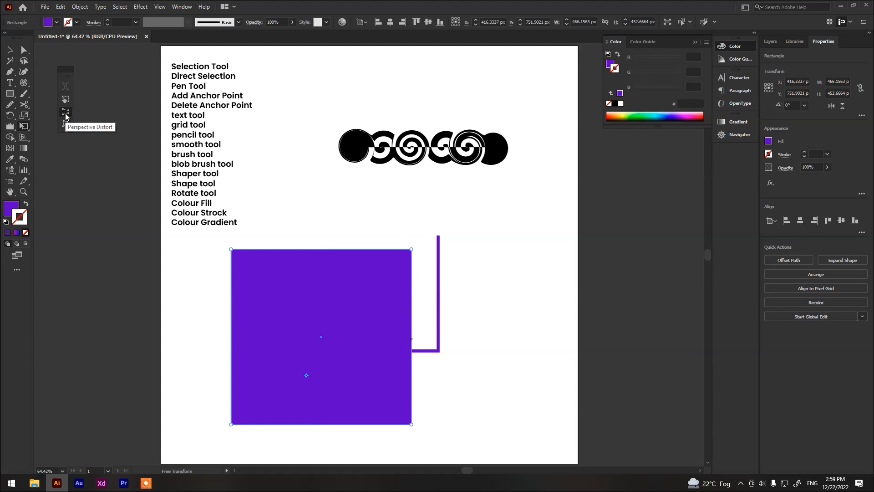
Perspective-distort the rectangle by moving its upper-left, upper-right and lower-left corners until it becomes a narrow trapezoid.
left_click_drag(231, 249, 232, 314)
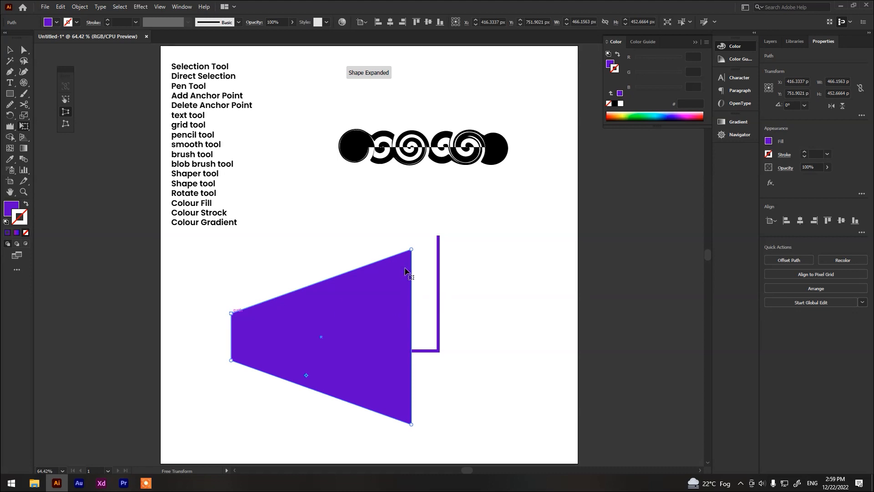
left_click_drag(412, 250, 353, 270)
left_click_drag(232, 361, 282, 400)
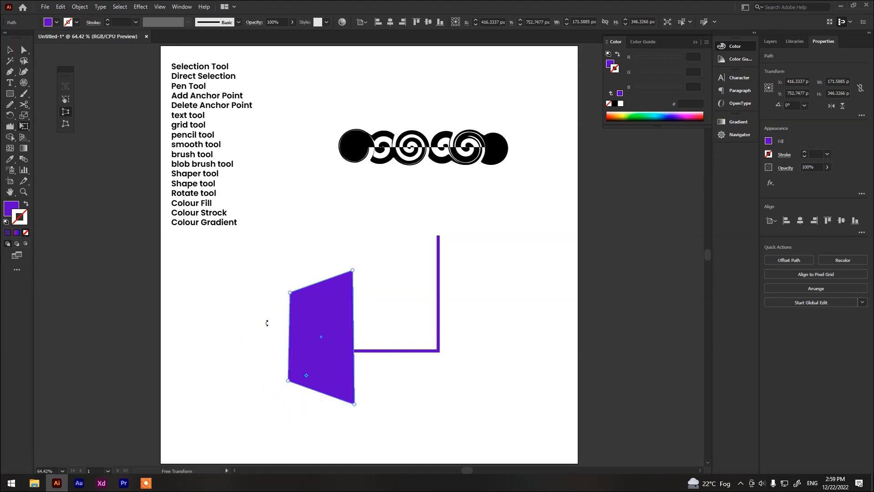
Undo the perspective distortions and the rectangle's enlargement to get back the smaller filled square.
key("v")
key("ctrl+z")
key("ctrl+z")
key("ctrl+z")
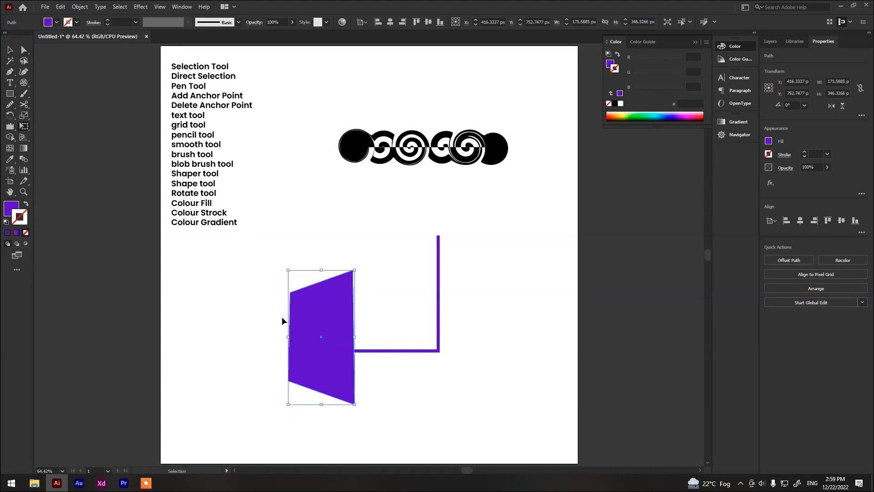
key("ctrl+z")
Free-distort the filled square by moving its upper-right, lower-left and upper-left corners independently.
key("e")
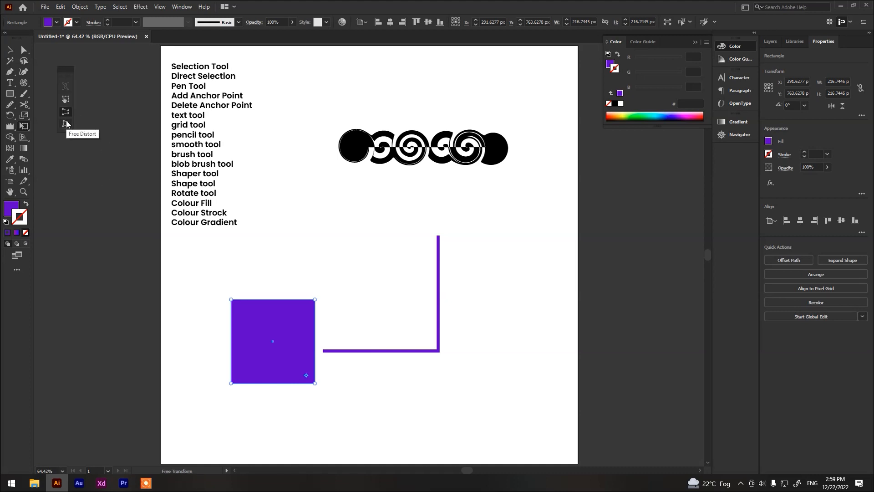
left_click(66, 123)
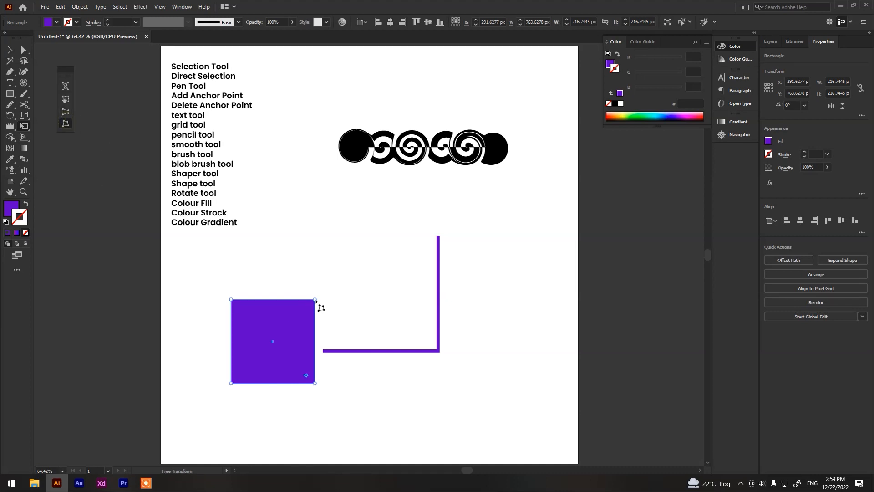
left_click_drag(315, 300, 335, 323)
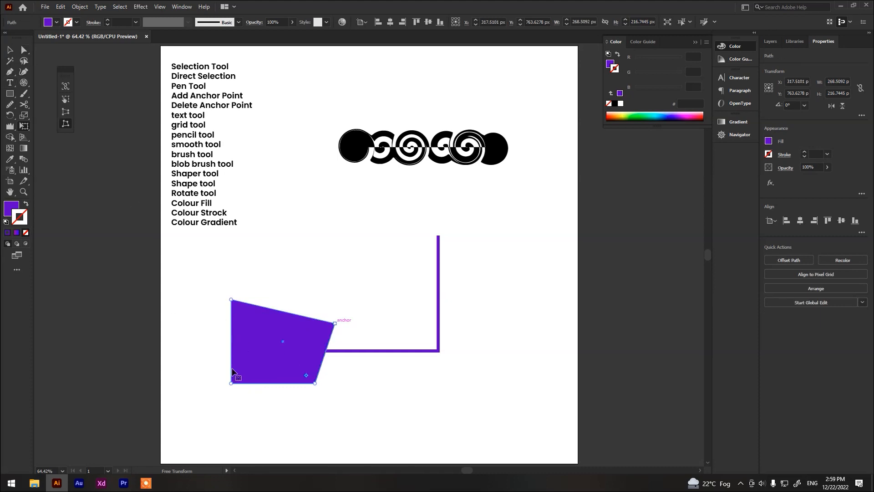
left_click_drag(231, 384, 189, 372)
left_click_drag(232, 300, 246, 332)
Undo the square's distortions, scaling and fill swap, keep the original outlined square, and move the Free Transform widget lower beside the artboard.
key("ctrl+z")
key("ctrl+z")
key("ctrl+z")
key("ctrl+z")
key("ctrl+z")
key("ctrl+z")
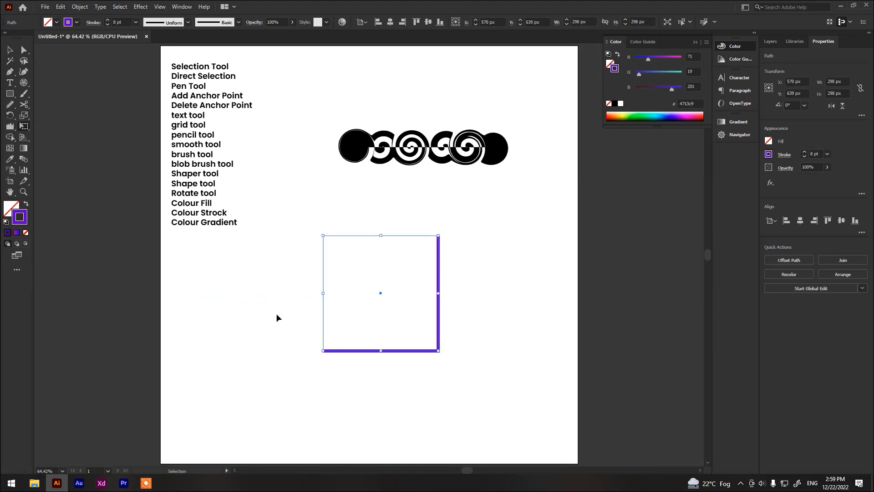
key("ctrl+shift+z")
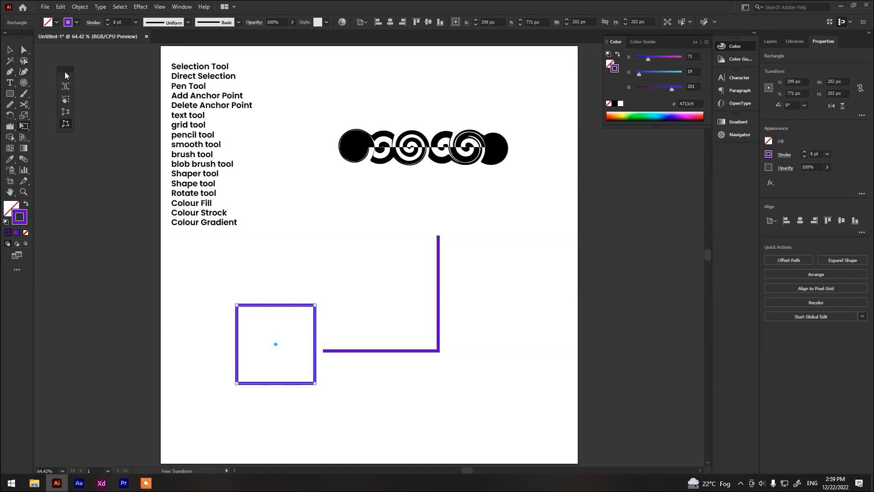
left_click_drag(64, 73, 51, 185)
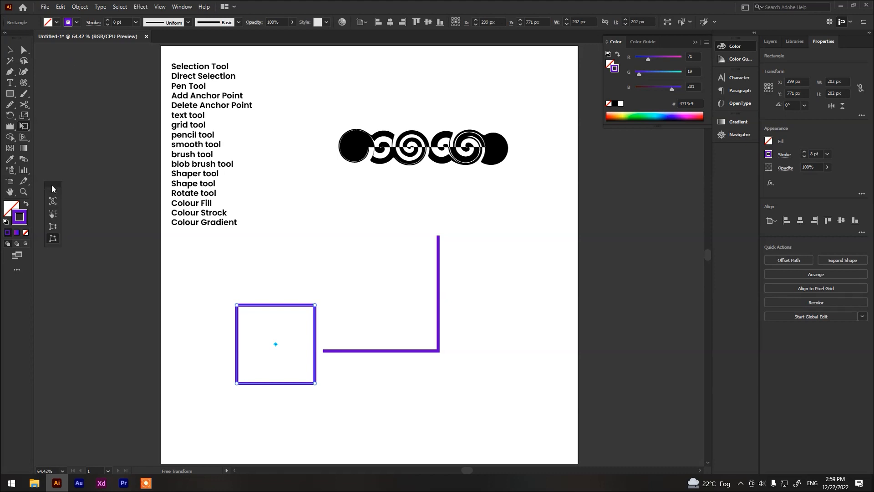
Draw a new square about 179 px wide in the empty area above the outlined square.
left_click(10, 137)
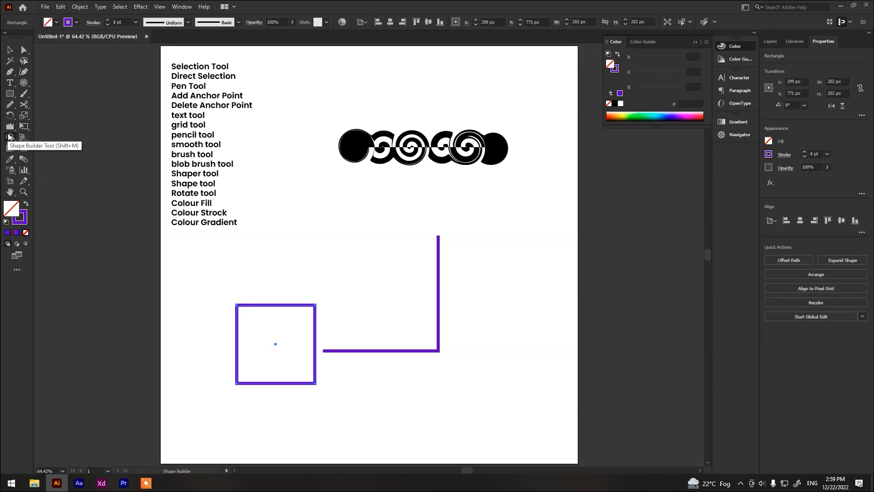
left_click(10, 92)
mouse_move(282, 212)
left_mouse_down()
mouse_move(305, 246)
mouse_move(352, 283)
left_mouse_up()
Delete the L-shaped path beside the outlined square.
key("v")
scroll(273, 289, "down", 1)
left_click_drag(462, 288, 406, 335)
key("Delete")
Move the new square beside the outlined one, swap its stroke colour to the fill, and recolour the fill blue (479dc9).
left_click_drag(301, 271, 363, 368)
left_click(26, 204)
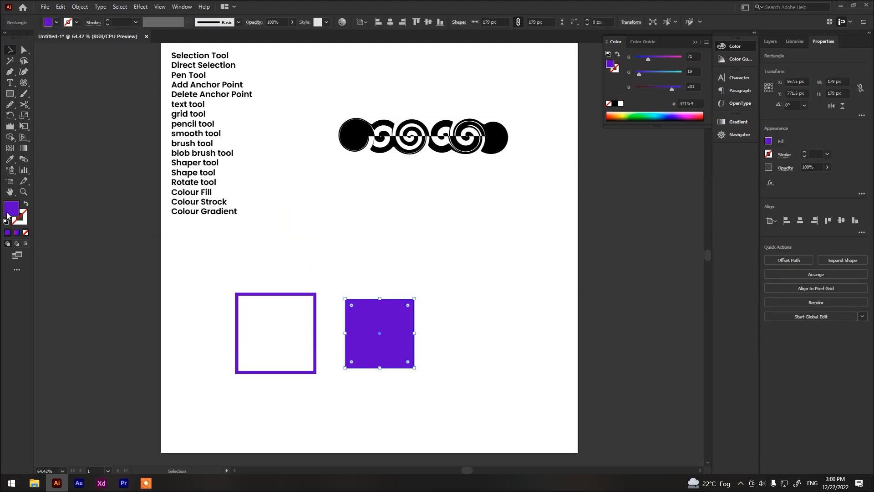
left_click(17, 232)
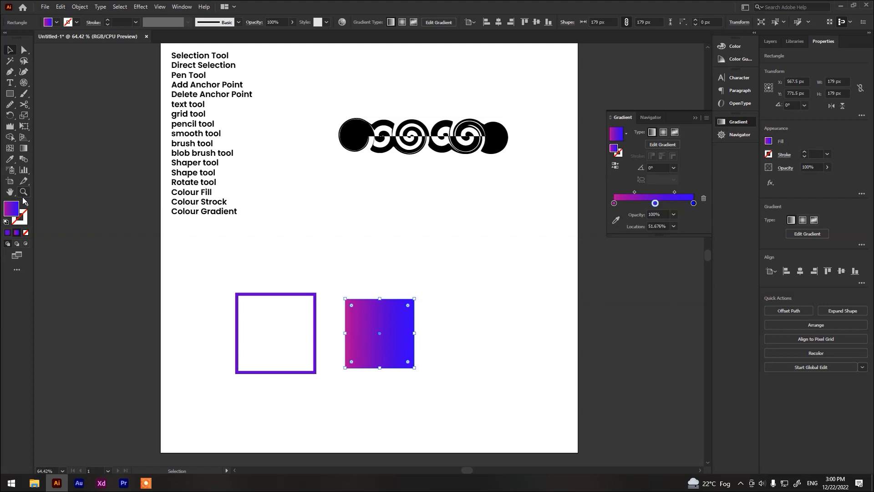
left_click(7, 234)
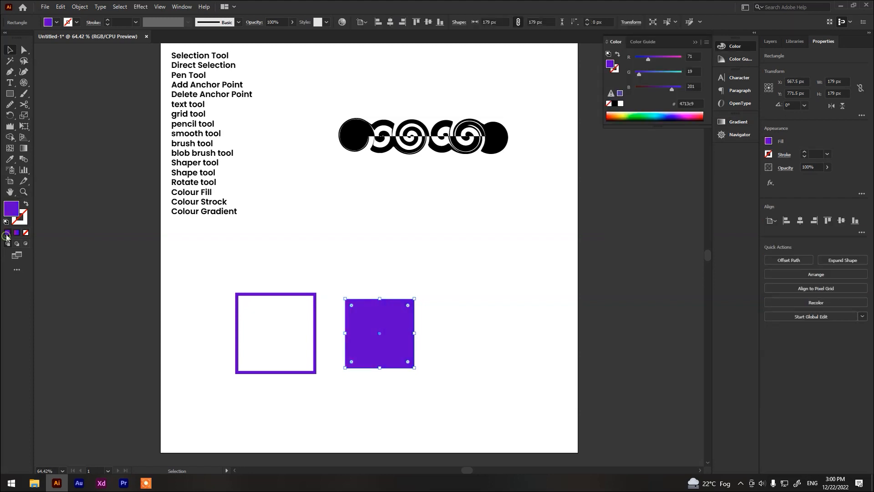
left_click(664, 73)
Delete the outlined square, and duplicate the blue square overlapping its lower-left area with a purple fill (4706c9).
scroll(305, 350, "down", 1)
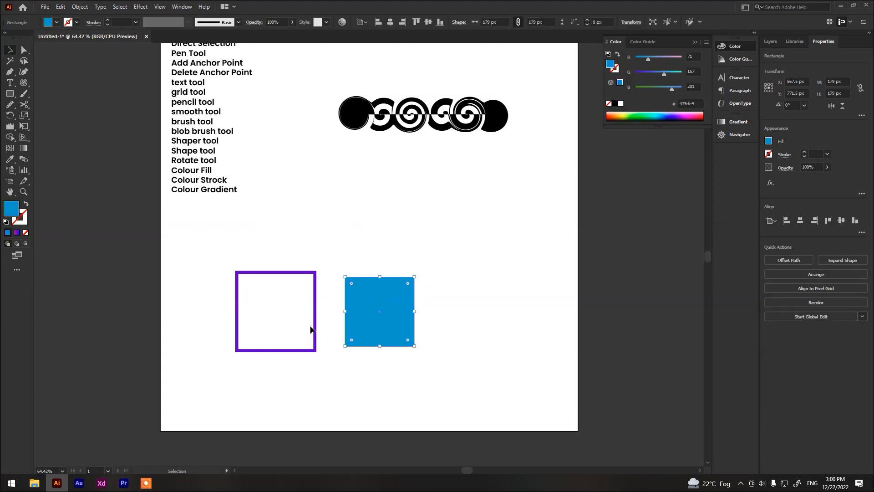
left_click(315, 328)
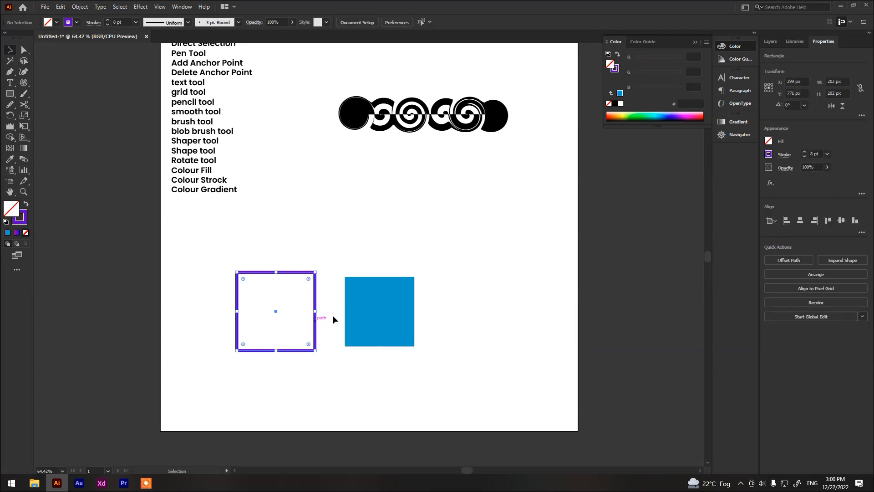
key("Delete")
left_click(400, 319)
left_click_drag(382, 322, 336, 336)
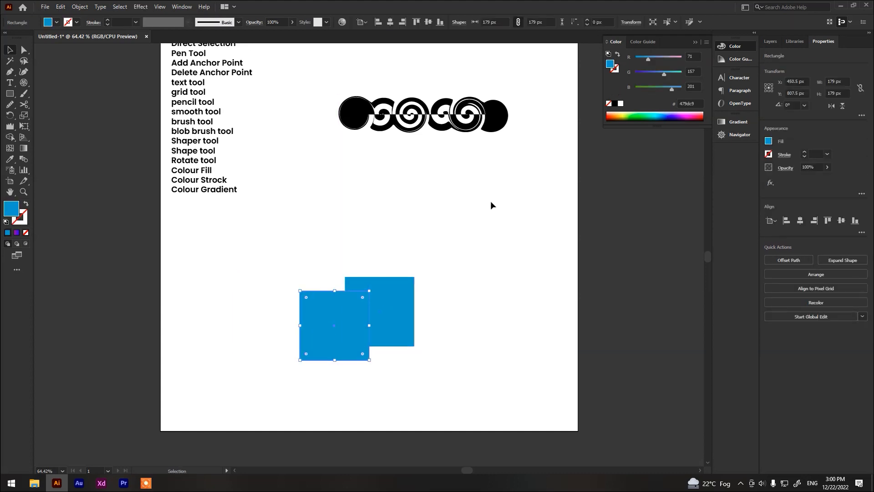
left_click(636, 72)
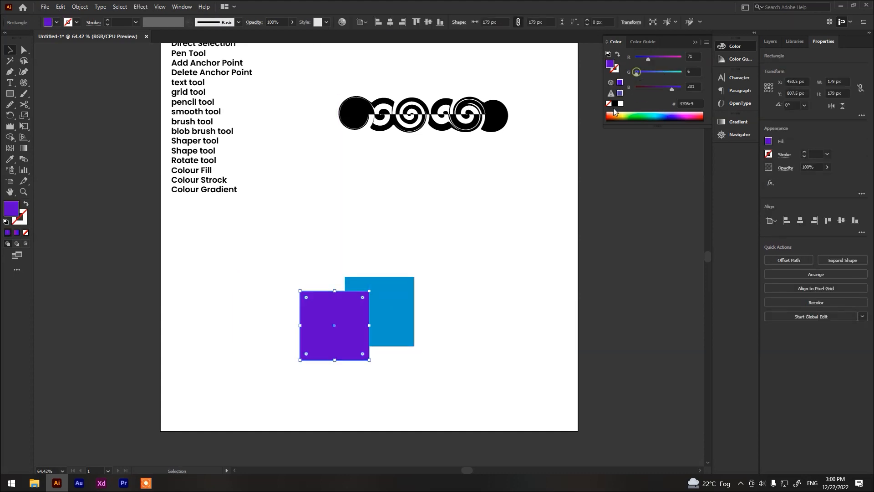
Reposition the purple square so it overlaps the blue square's lower-left quarter, and select both squares.
left_click(463, 333)
scroll(282, 306, "up", 3)
scroll(542, 299, "down", 2)
scroll(542, 299, "right", 3)
left_click_drag(237, 255, 265, 292)
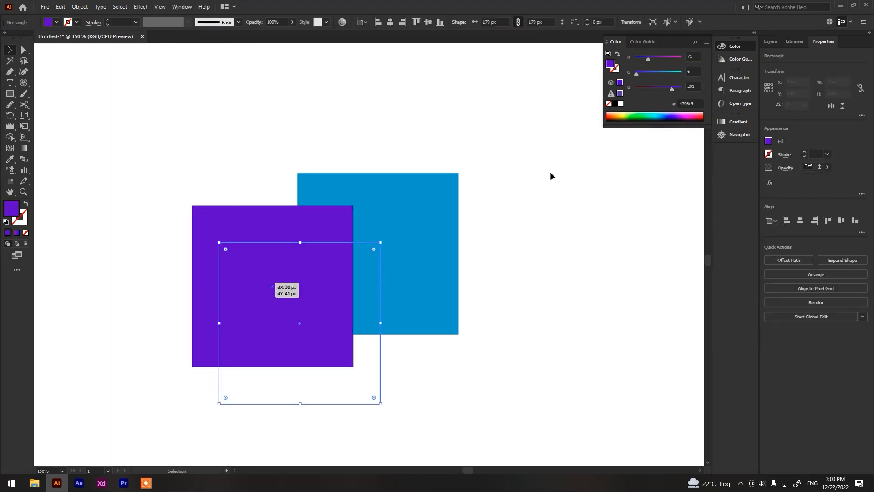
left_click_drag(541, 175, 78, 376)
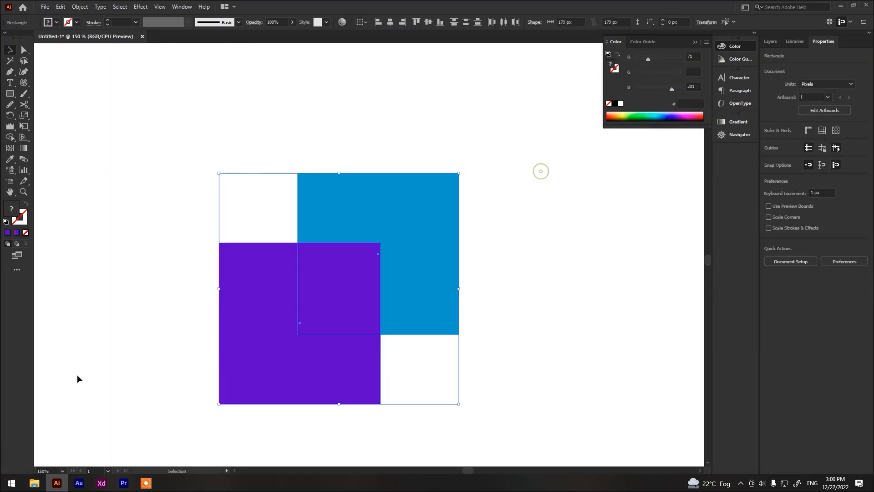
left_click(484, 261)
left_click(408, 220)
left_click_drag(258, 281, 154, 348)
left_click_drag(221, 348, 317, 321)
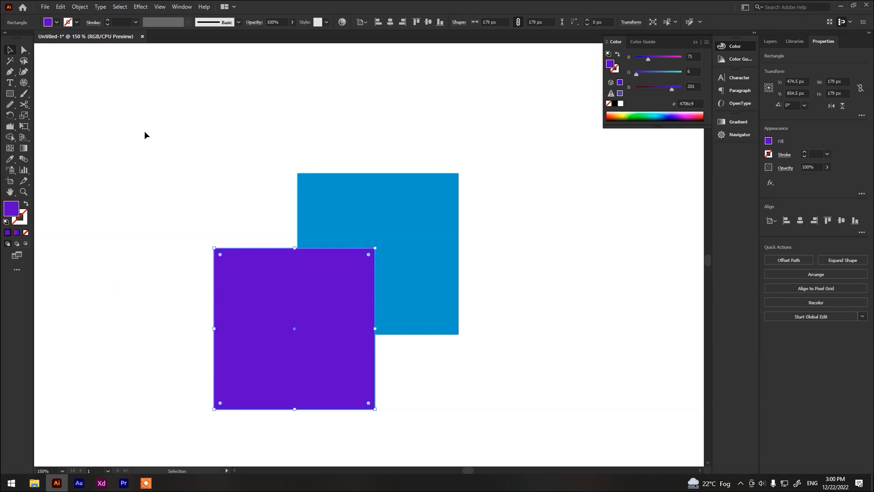
left_click_drag(408, 144, 174, 369)
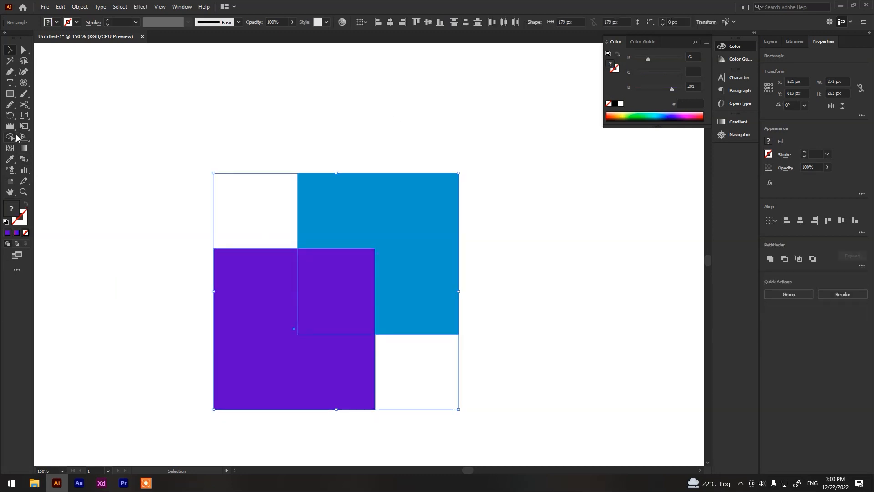
Merge the two overlapping squares into one shape with the Shape Builder, and undo the merge.
left_click(14, 137)
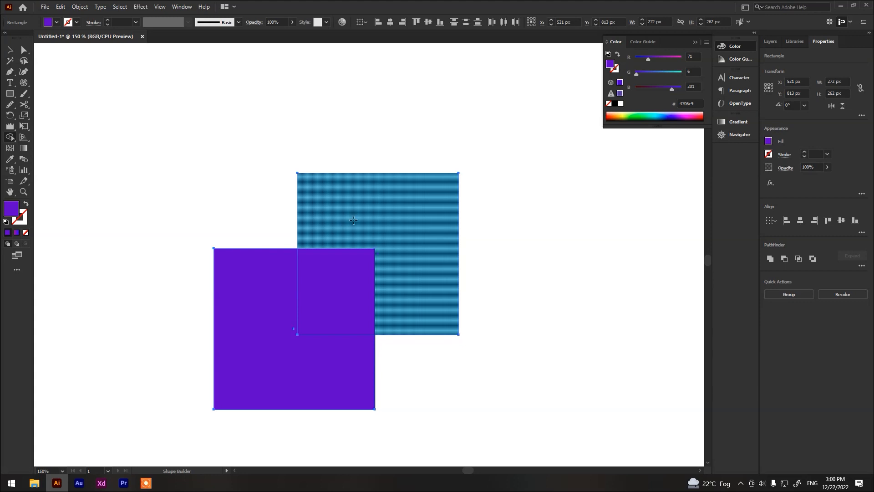
left_click_drag(397, 214, 278, 323)
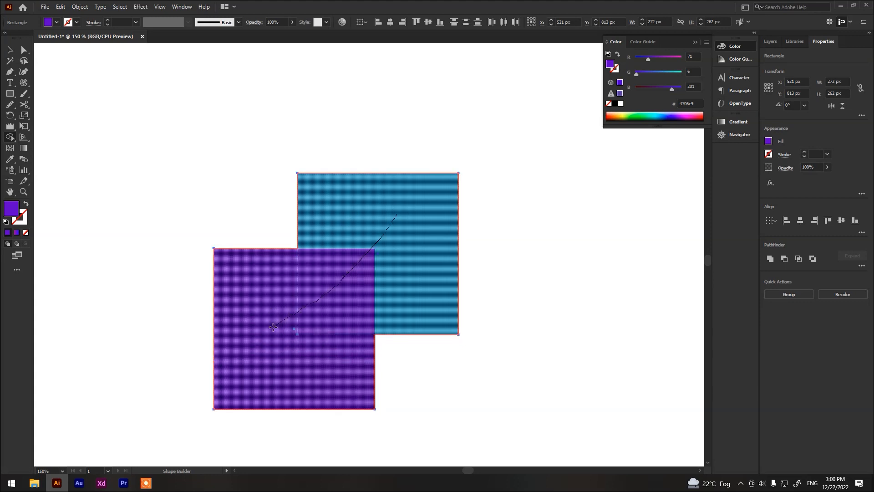
left_click_drag(274, 327, 272, 327)
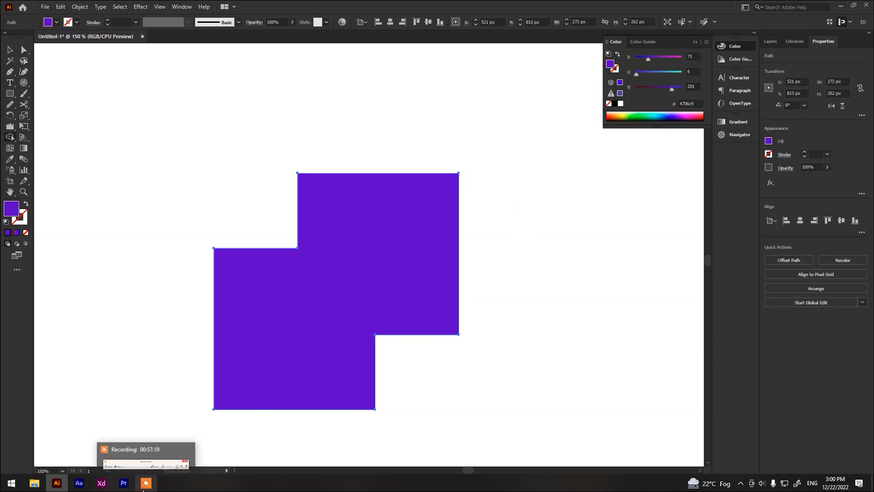
key("ctrl+z")
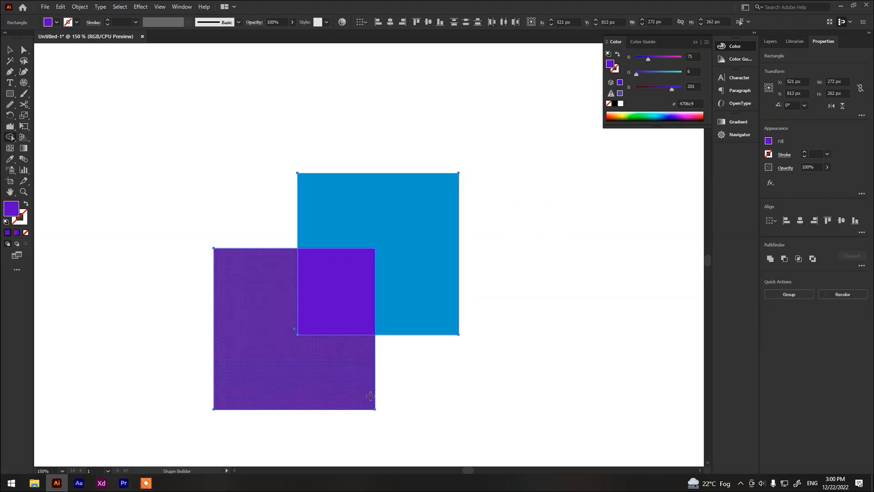
Remove the purple and blue areas outside the overlap with the Shape Builder, and undo both removals.
left_click_drag(391, 353, 319, 359)
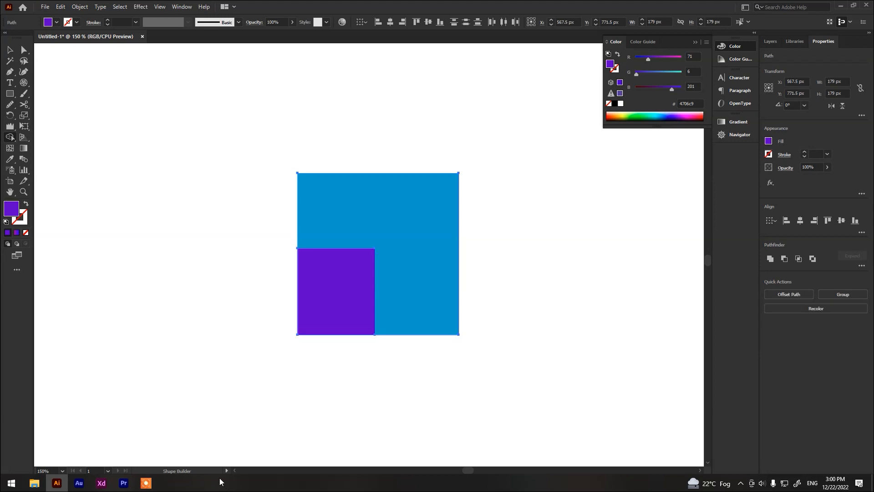
left_click_drag(403, 144, 384, 233)
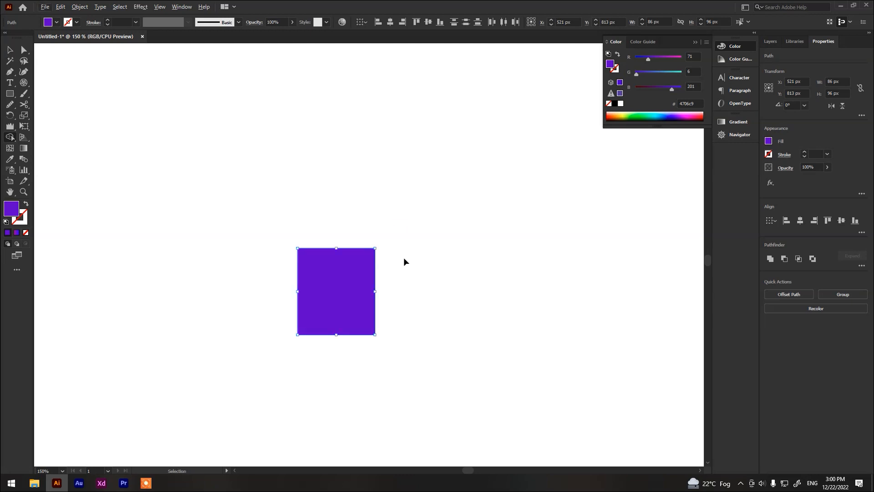
key("ctrl+z")
key("ctrl+z")
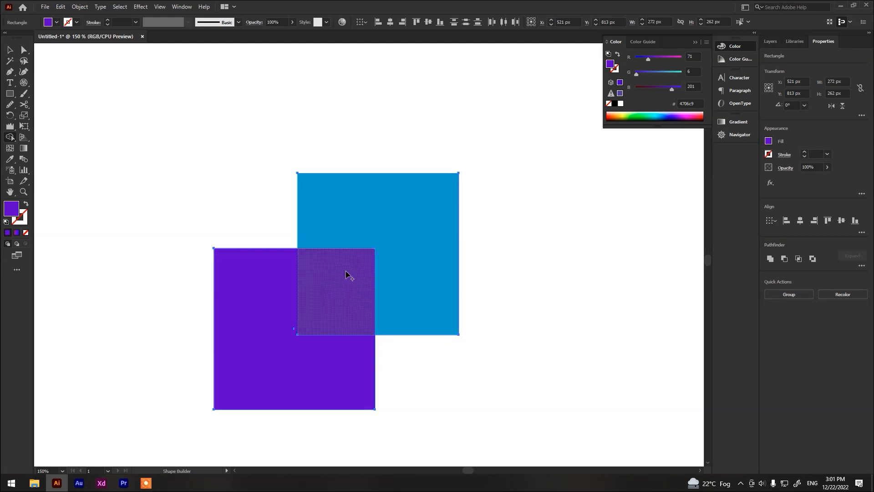
Cut the overlapping area out with the Shape Builder, and undo back to the outlined square standing beside the blue one.
left_click(332, 288, "alt")
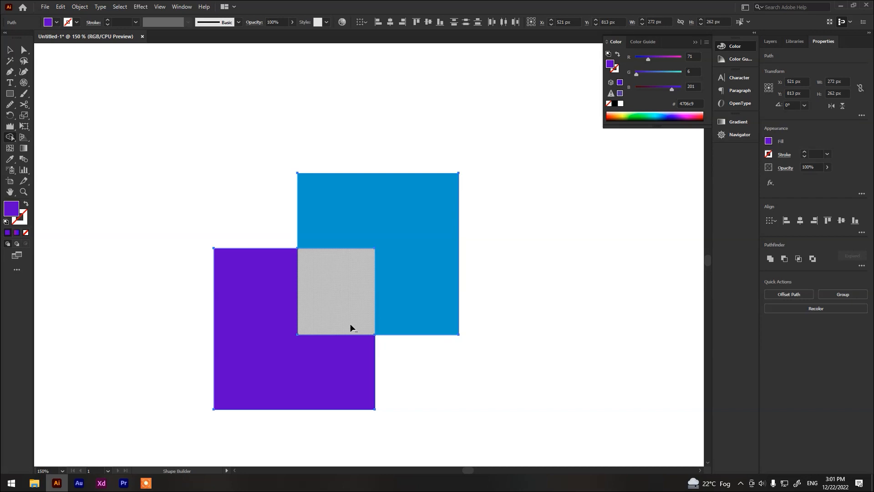
key("ctrl+z")
key("ctrl+z")
key("ctrl+z")
key("v")
key("ctrl+z")
key("ctrl+z")
key("ctrl+z")
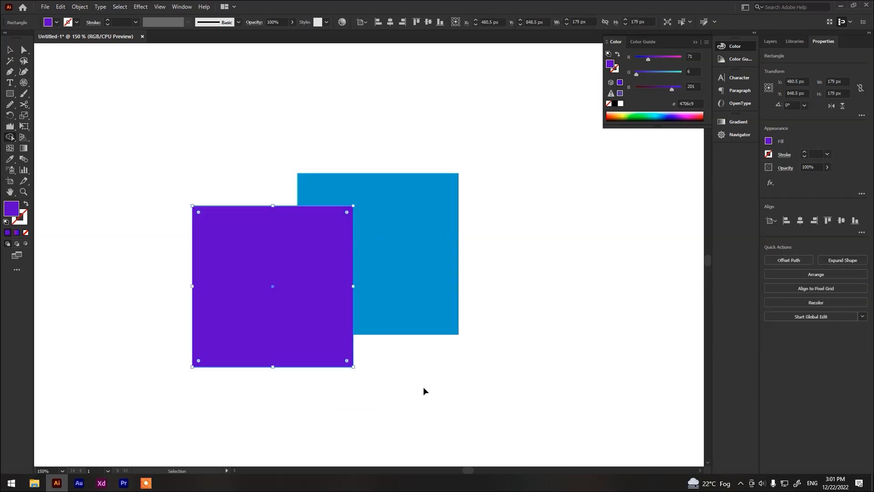
key("shift+m")
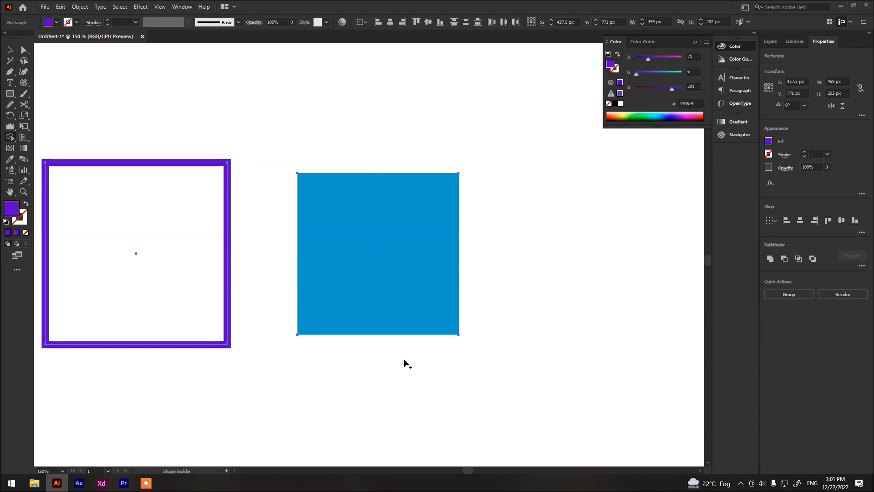
Select the outlined and blue squares together and delete them.
scroll(403, 359, "down", 1)
scroll(403, 359, "down", 1)
key("v")
left_click_drag(459, 400, 248, 323)
key("Delete")
Draw a blue circle about 284 px in diameter in the lower middle of the artboard.
left_click_drag(10, 94, 11, 94)
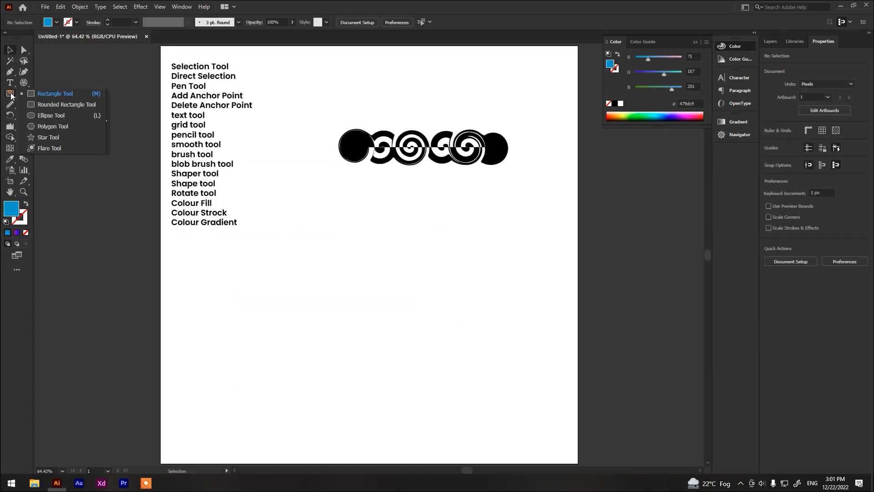
left_click(59, 115)
mouse_move(319, 275)
left_mouse_down()
mouse_move(377, 348)
mouse_move(429, 383)
left_mouse_up()
Duplicate the circle slightly up and to the right of the original, and fill the copy purple (4718c9).
key("v")
mouse_move(380, 342)
left_mouse_down()
mouse_move(404, 342)
mouse_move(384, 348)
left_mouse_up()
left_click(640, 73)
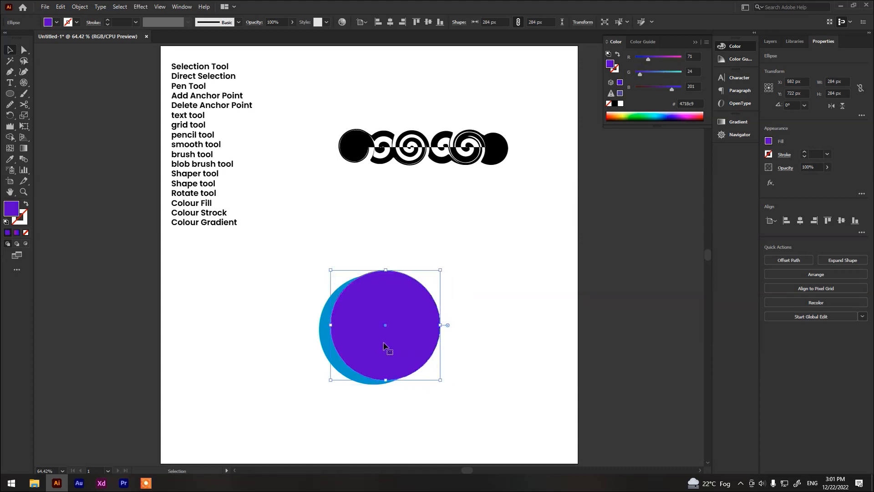
Select both circles and subtract the purple one with the Shape Builder, leaving a blue crescent.
left_click_drag(318, 379, 346, 273)
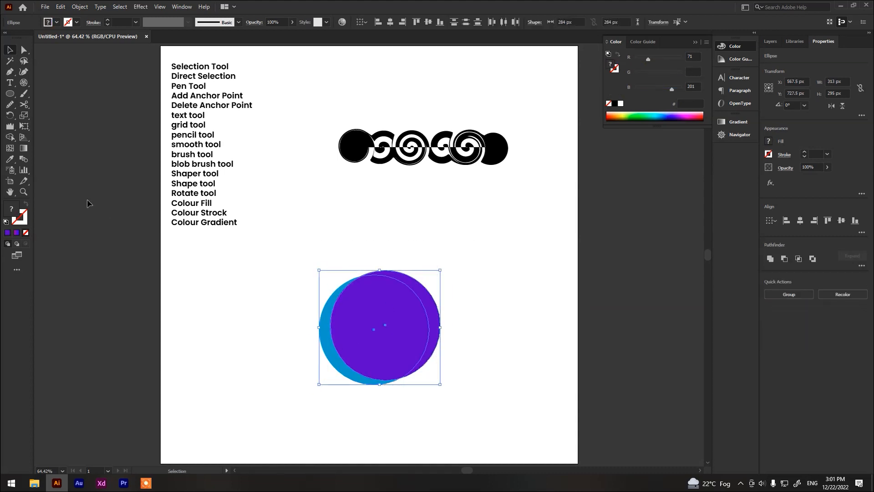
left_click(10, 137)
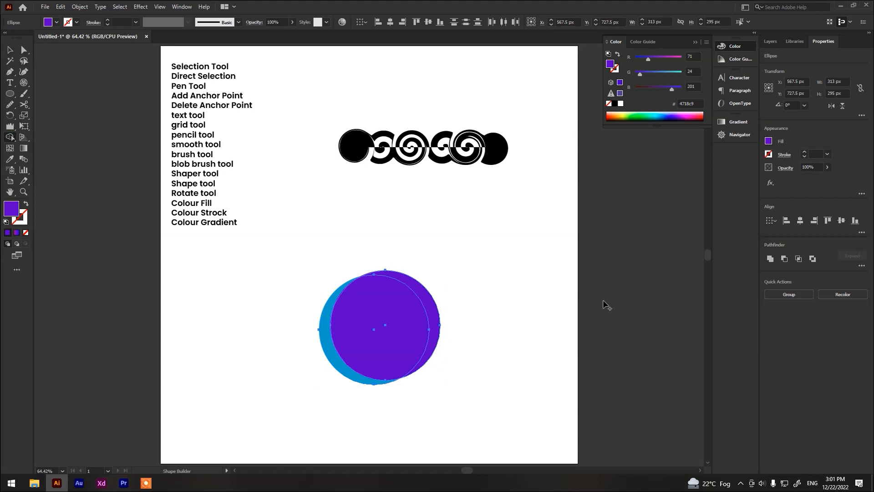
mouse_move(445, 287)
left_mouse_down()
mouse_move(396, 319)
mouse_move(427, 336)
left_mouse_up()
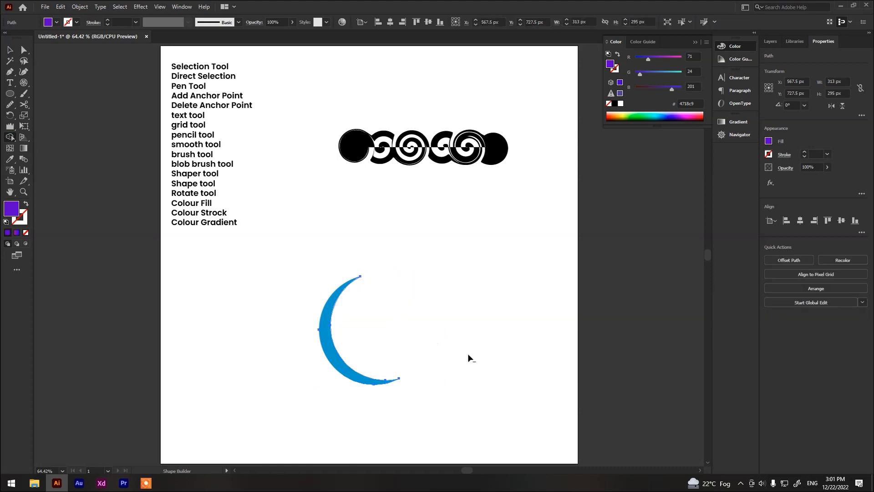
key("v")
left_click(450, 345)
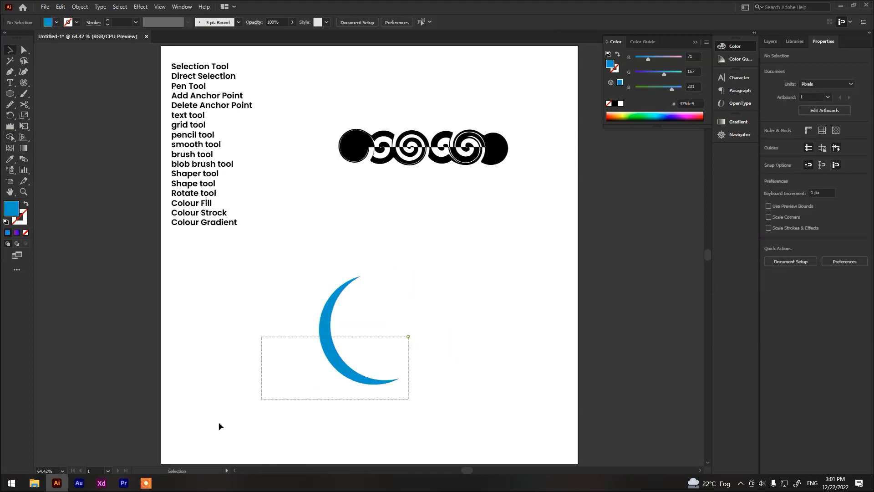
Try to place a freely rotated duplicate of the crescent over the original, and undo it.
left_click(338, 366)
left_click_drag(327, 340, 346, 333, "alt")
left_click_drag(421, 264, 448, 318)
left_click_drag(354, 299, 353, 291)
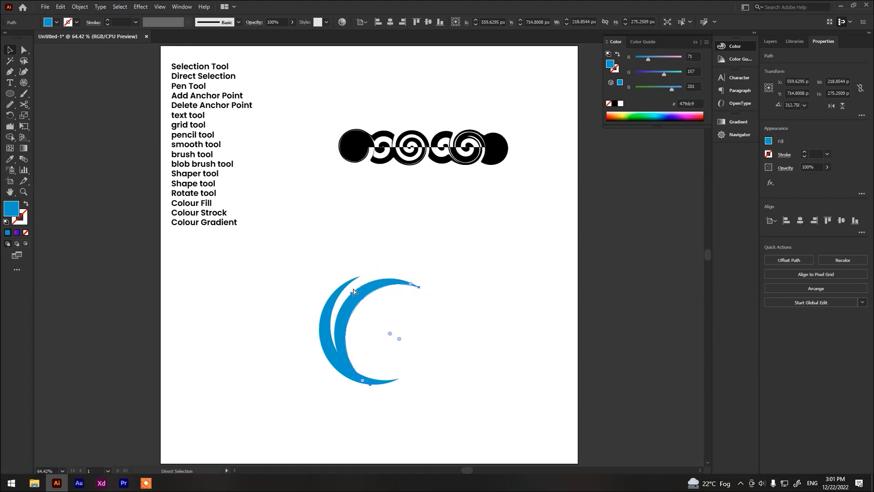
key("ctrl+z")
key("ctrl+z")
key("ctrl+z")
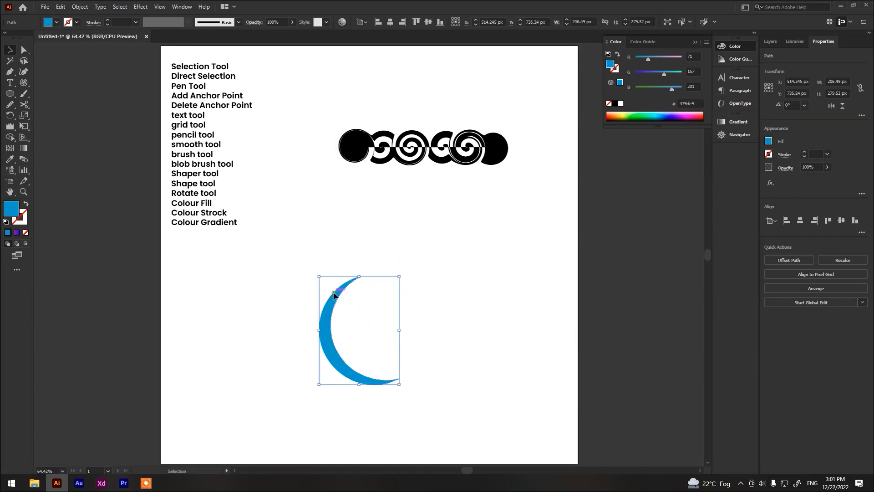
left_click(11, 115)
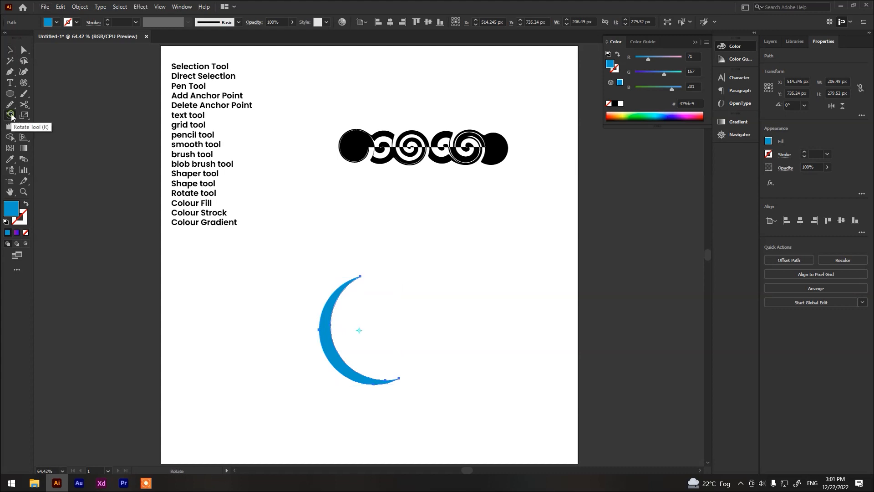
left_click(359, 274)
key("ctrl+z")
key("ctrl+z")
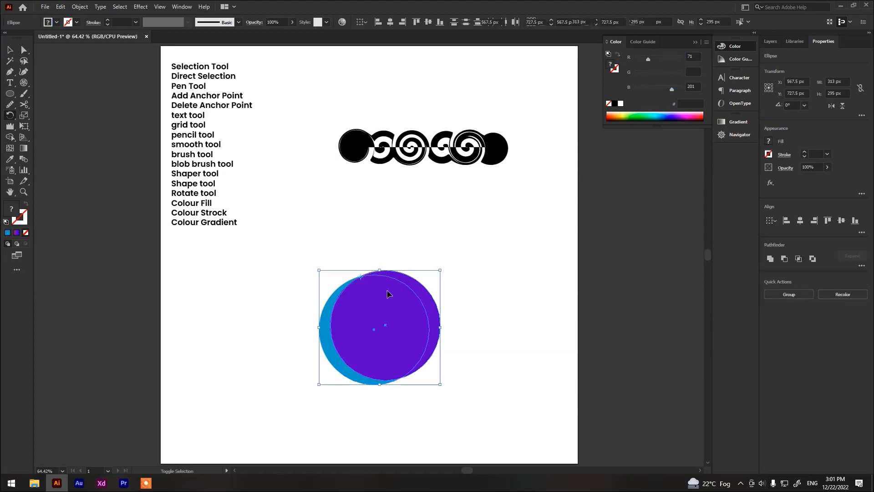
key("ctrl+shift+z")
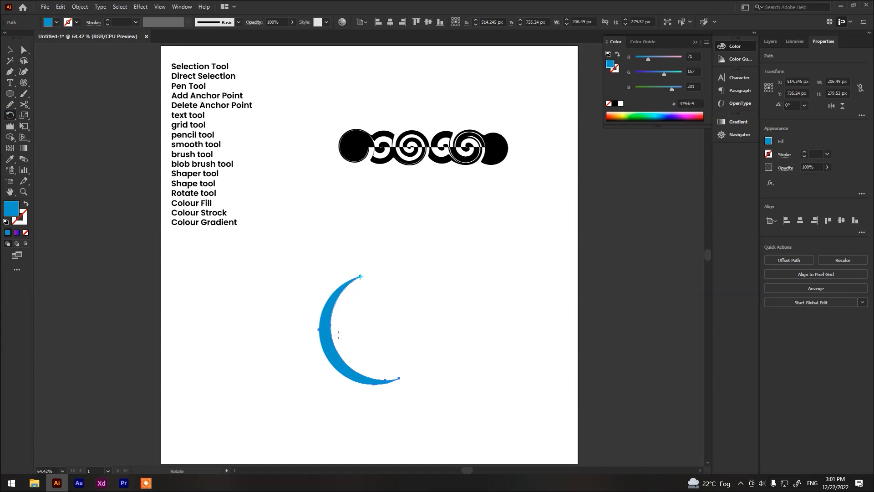
Create a copy of the blue crescent rotated 10° about its lower-right tip.
left_click(399, 378, "alt")
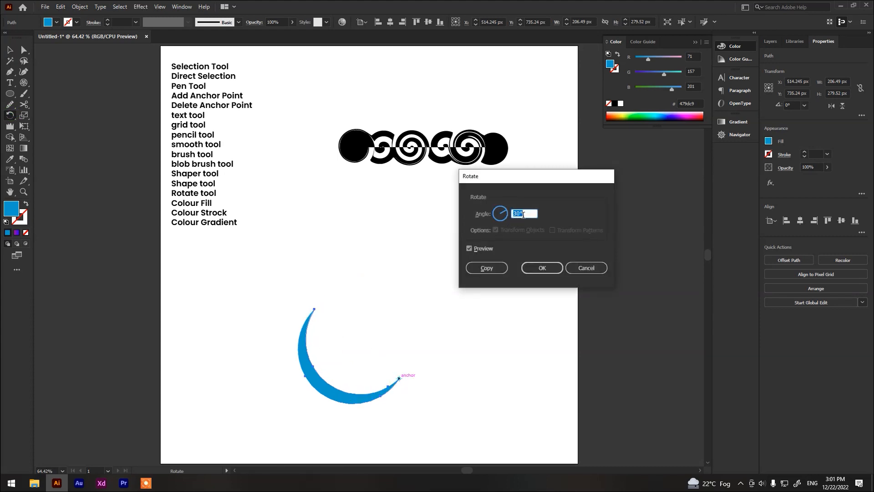
type("10")
left_click(485, 248)
left_click(484, 250)
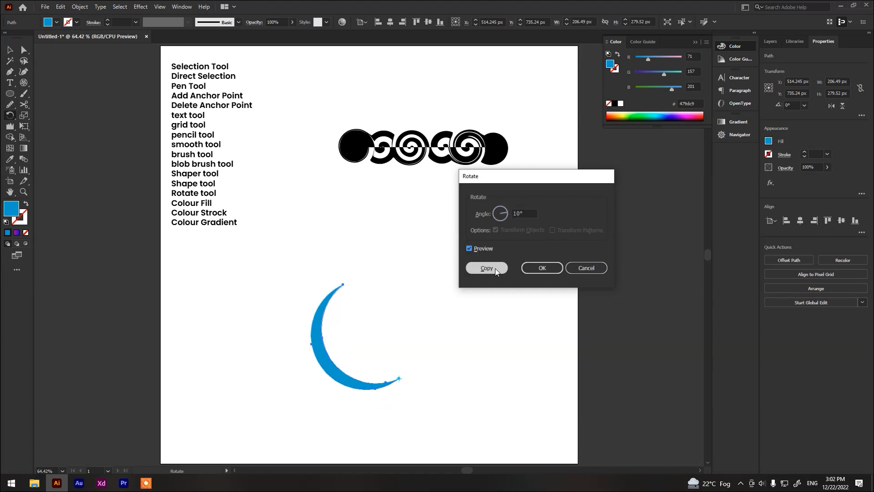
left_click(487, 268)
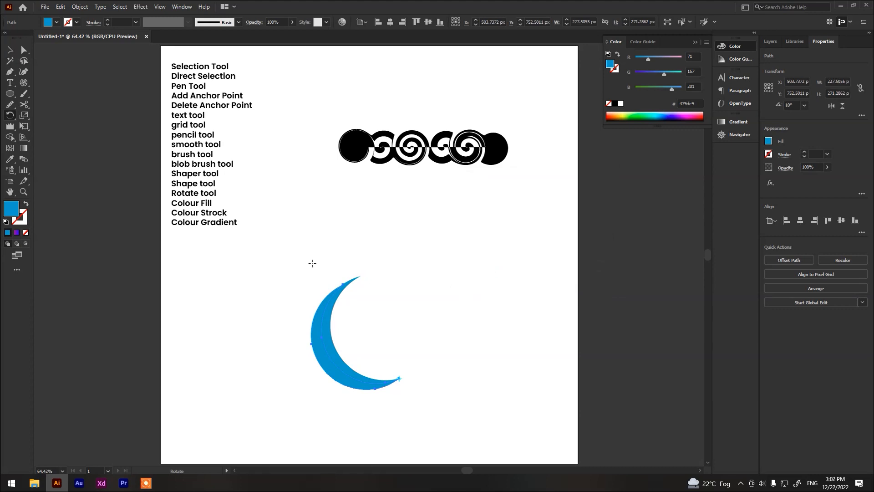
Repeat the 10° rotated copy until the crescents complete a full circle around the shared tip.
key("v")
key("ctrl+d")
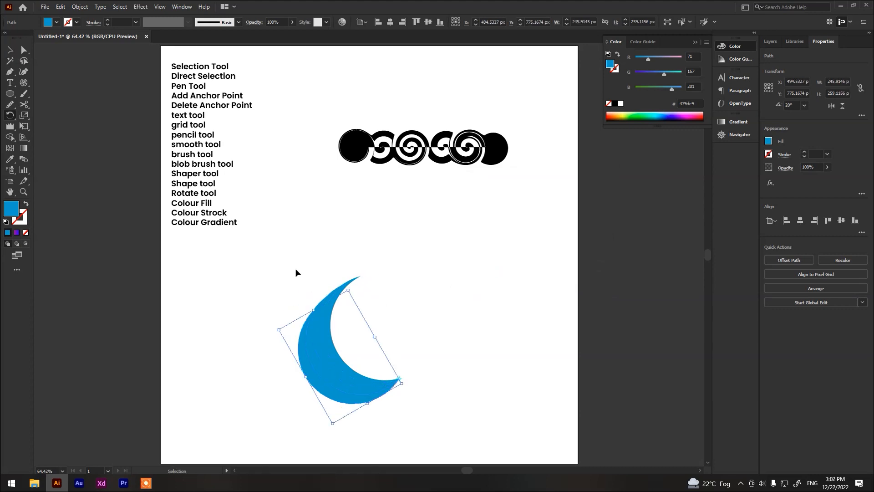
key("ctrl+d")
key("ctrl+d")
key("ctrl+d")
key("ctrl+d")
key("ctrl+d")
key("ctrl+d")
key("ctrl+d")
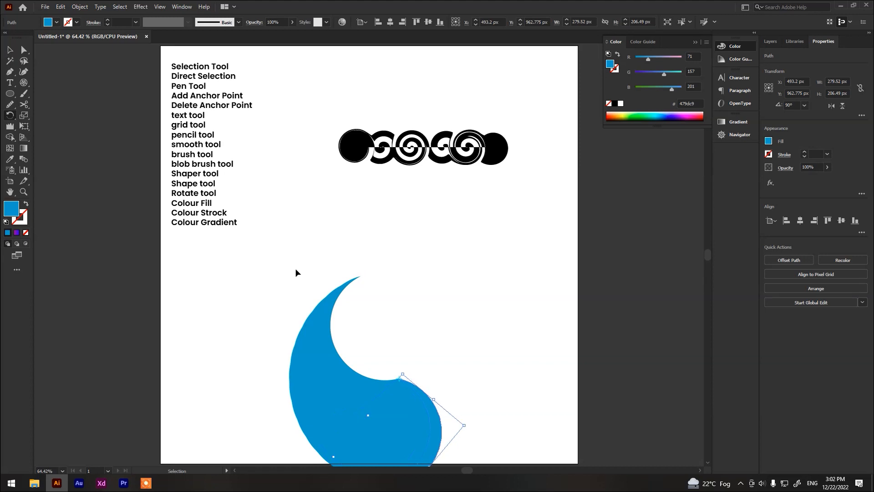
key("ctrl+d")
key("ctrl+d")
key("ctrl+d")
key("ctrl+d")
key("ctrl+d")
key("ctrl+d")
key("ctrl+d")
key("ctrl+d")
key("ctrl+d")
key("ctrl+d")
key("ctrl+d")
key("ctrl+d")
key("ctrl+d")
key("ctrl+d")
key("ctrl+d")
key("ctrl+d")
key("ctrl+d")
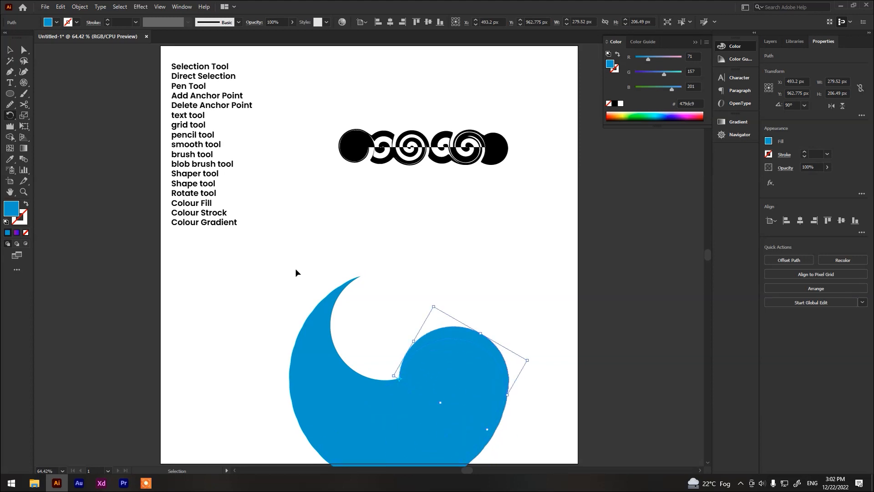
key("ctrl+d")
key("ctrl+d")
key("ctrl+d")
key("ctrl+d")
key("ctrl+d")
key("ctrl+d")
key("ctrl+d")
key("ctrl+d")
key("ctrl+d")
key("r")
key("v")
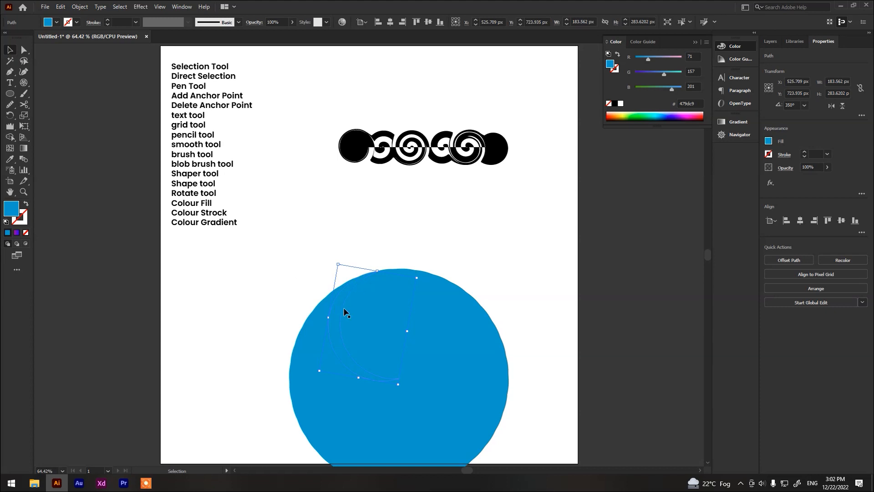
Select alternate crescents around the disc and fill them dark blue (0e4d66).
left_click_drag(358, 310, 302, 387)
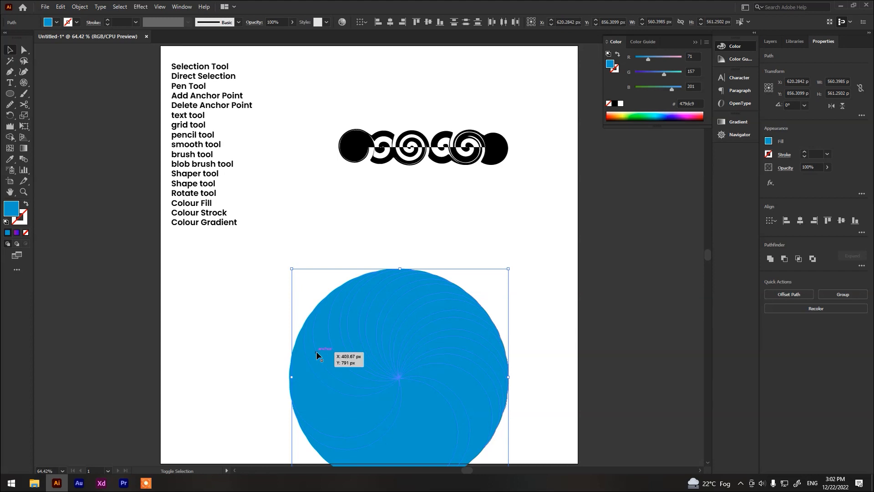
double_click(14, 208)
left_click(416, 250)
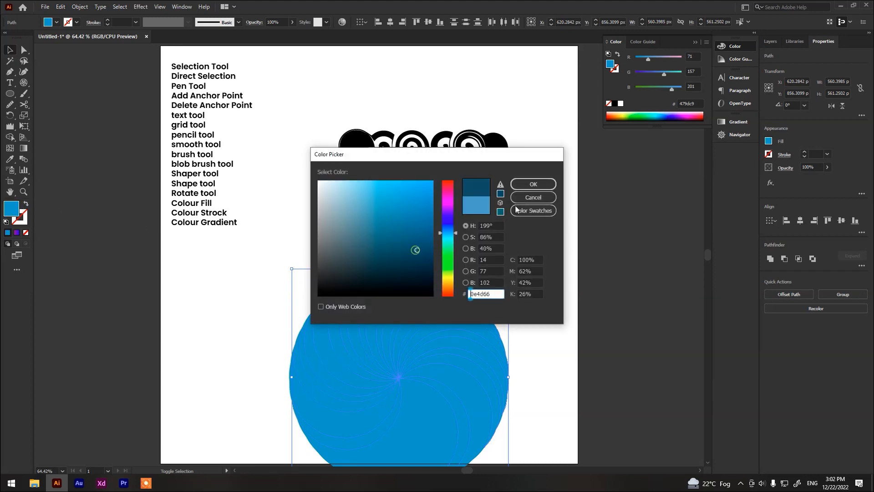
left_click(533, 184)
left_click(555, 294)
Select alternate crescents in the disc's still plain lower part and sample the dark blue fill onto them with the Eyedropper.
scroll(554, 293, "down", 2)
scroll(553, 291, "down", 2)
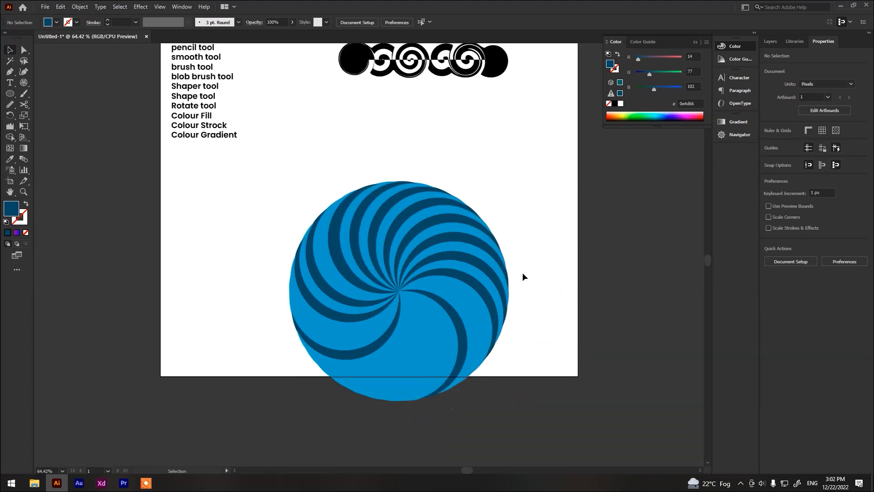
left_click(455, 293)
left_click(427, 338, "shift")
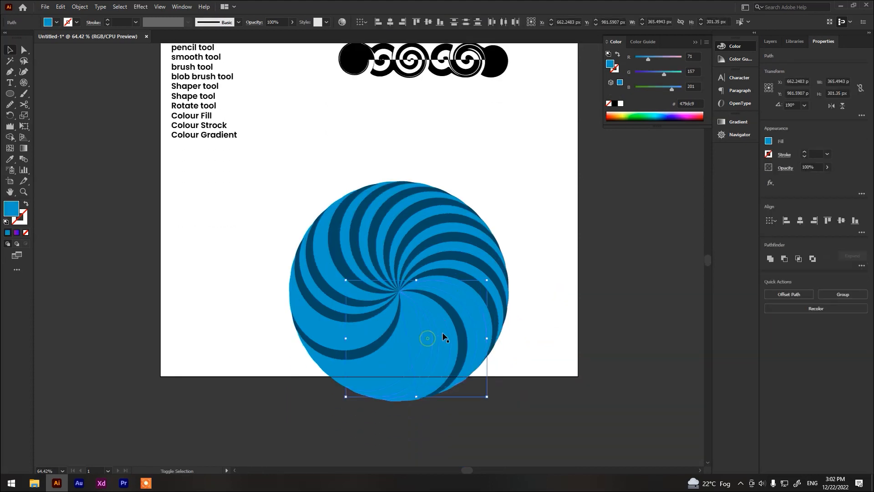
left_click(443, 336, "shift")
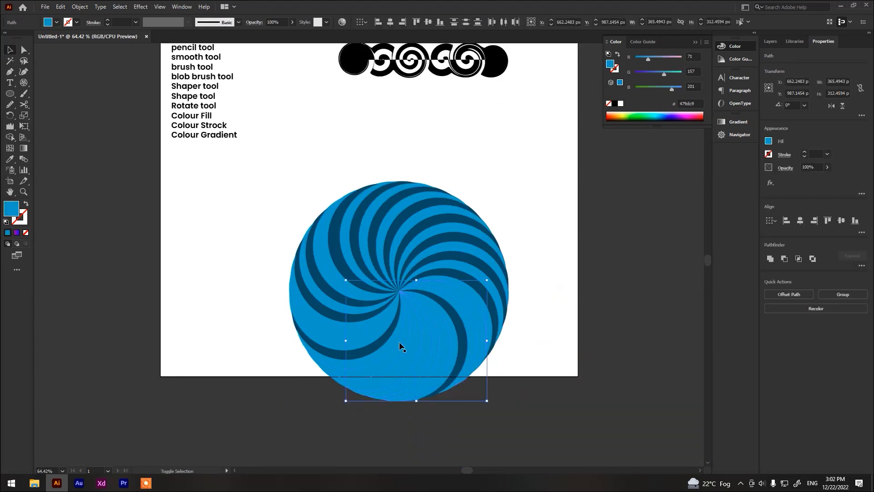
left_click(403, 345, "shift")
left_click(380, 322, "shift")
left_click(366, 333, "shift")
key("i")
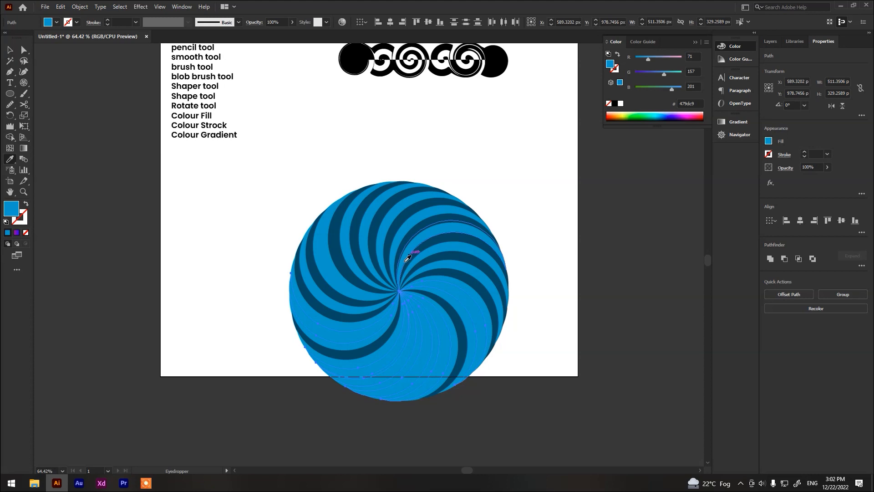
left_click(405, 244)
key("v")
Select the whole striped disc and delete it from the artboard.
left_click(524, 181)
left_click_drag(525, 182, 257, 400)
key("Delete")
scroll(263, 266, "up", 1)
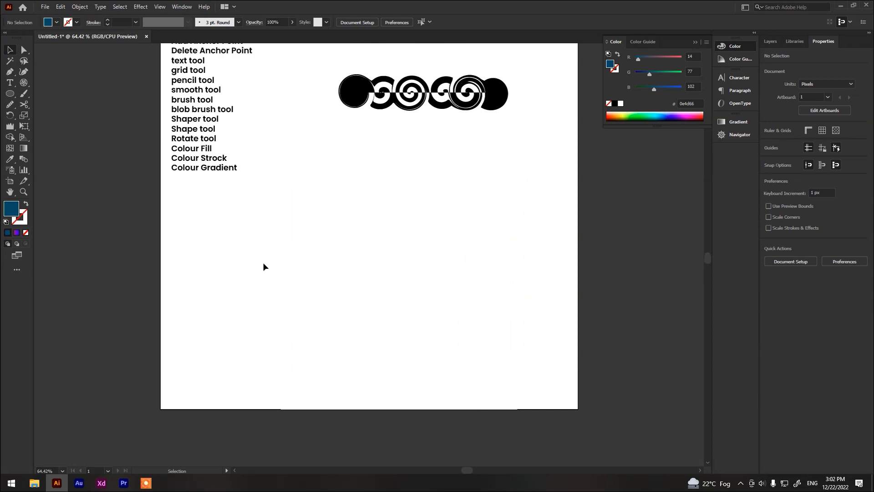
scroll(263, 266, "up", 1)
Add the lines "wrap tool" and "twiral Tool" below "Colour Gradient" in the tool list.
left_click(6, 138)
left_click(6, 140)
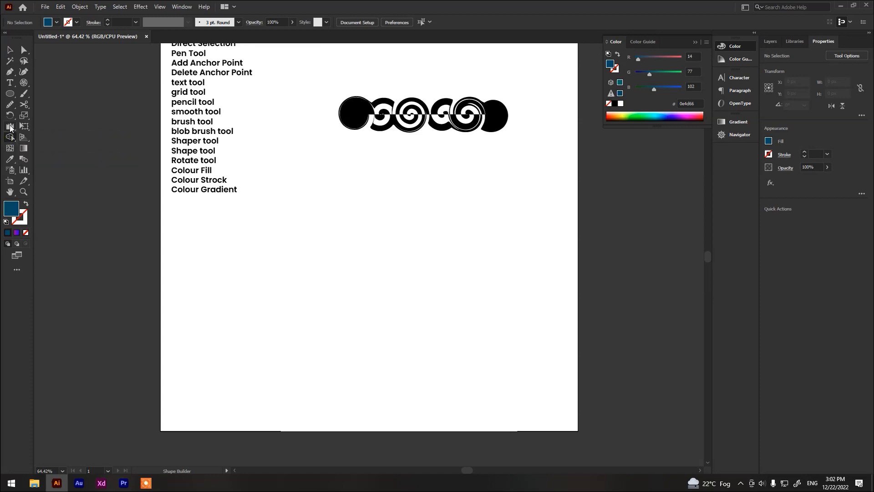
left_click(10, 127)
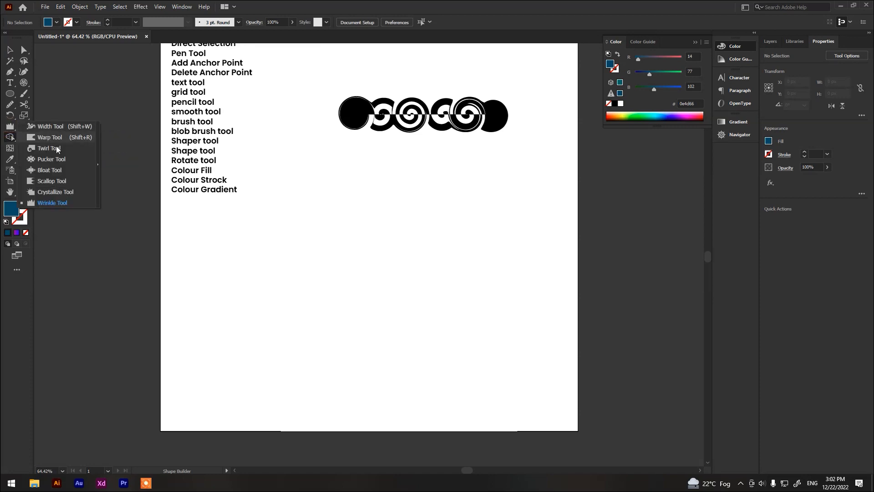
left_click(233, 191)
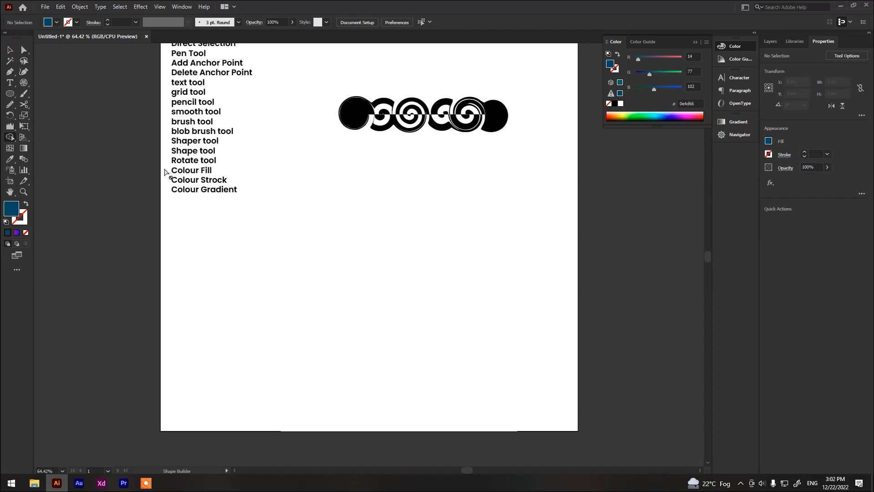
double_click(221, 191)
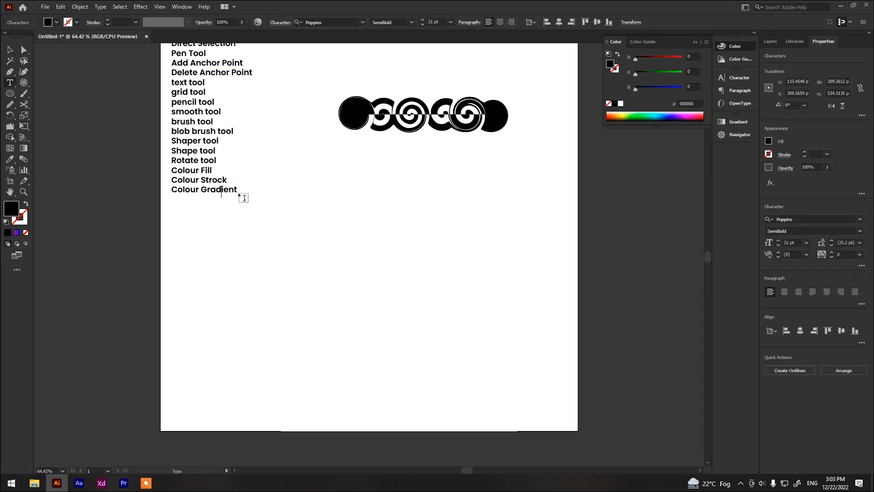
left_click(235, 190)
type("w")
type("rap tool twiral T")
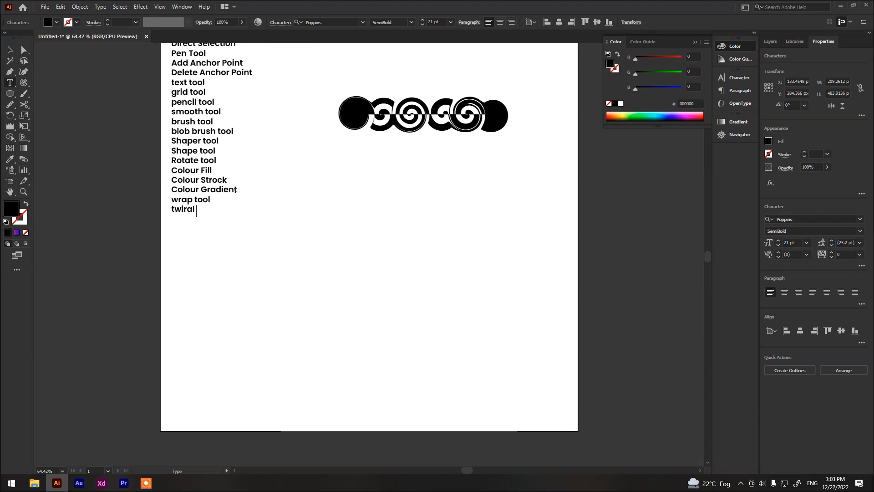
type("ool")
Check the distortion tools' names and correct the last list entry to "twirl Tool".
left_click(13, 129)
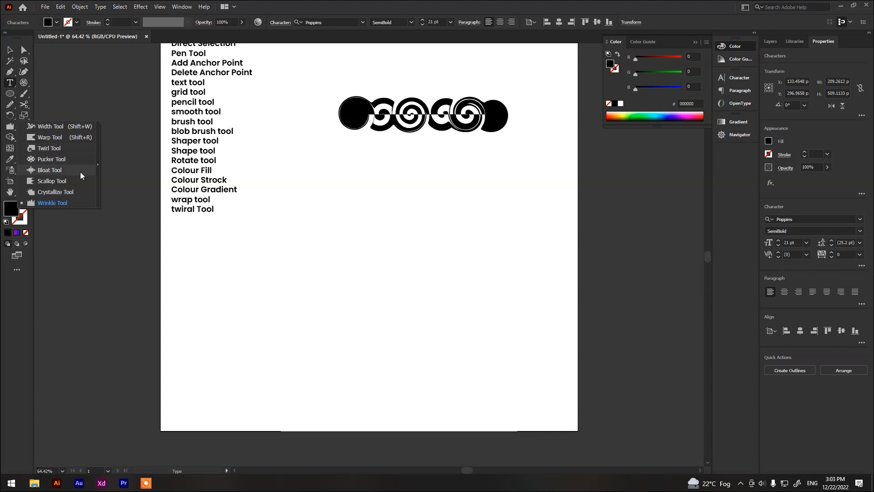
left_click(193, 210)
key("BackSpace")
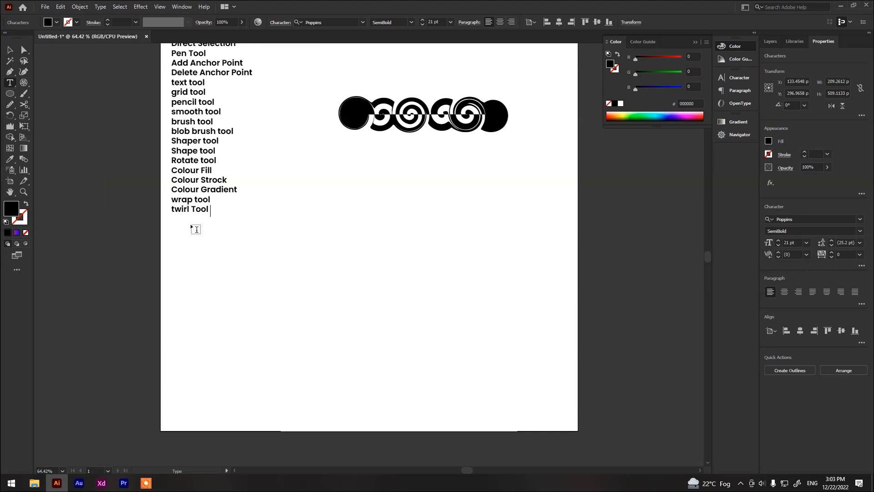
Add the lines "Pucker tool" and "Blout tool" to the end of the tool list.
type("ucke")
type("r")
key("BackSpace")
type("er ")
type("tool ")
type("Blo")
key("BackSpace")
type("ut tool")
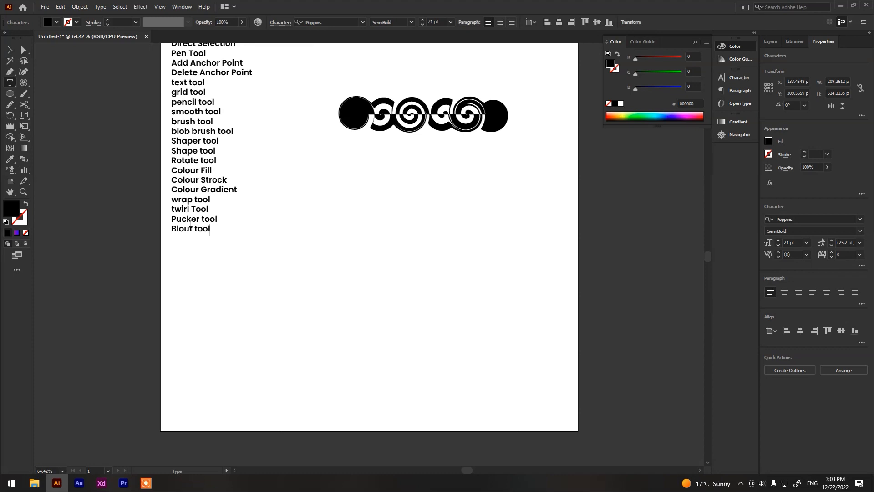
Check the remaining distortion tools and add the lines "Scallop tool" and "Crystalize Tool" to the list.
left_click(8, 125)
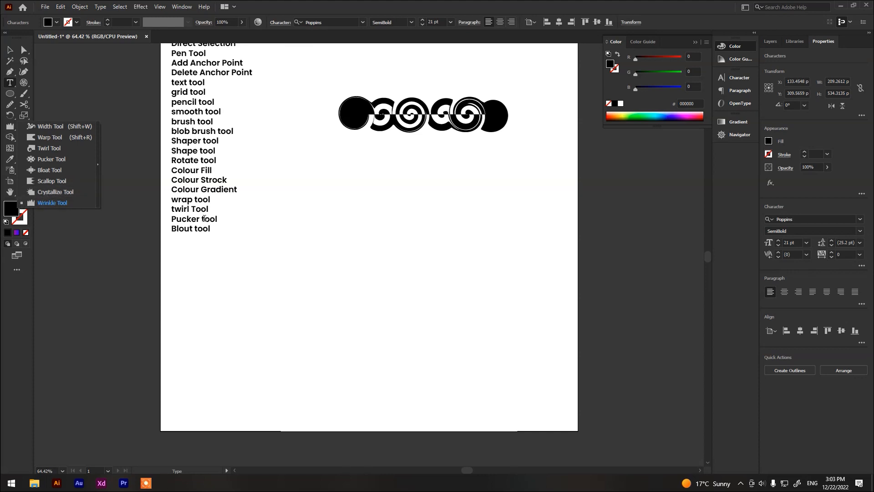
type("Scallop tyool")
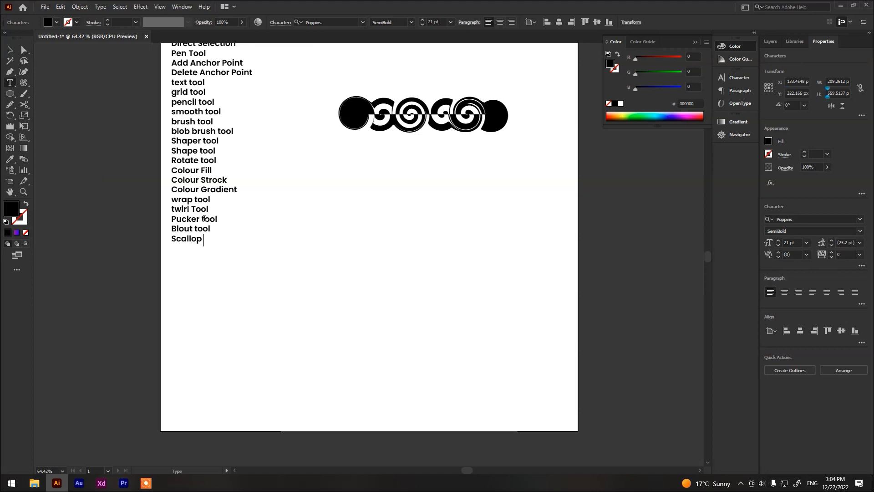
key("Return")
key("Left")
key("Left")
key("Left")
key("BackSpace")
type("Crystalize Too")
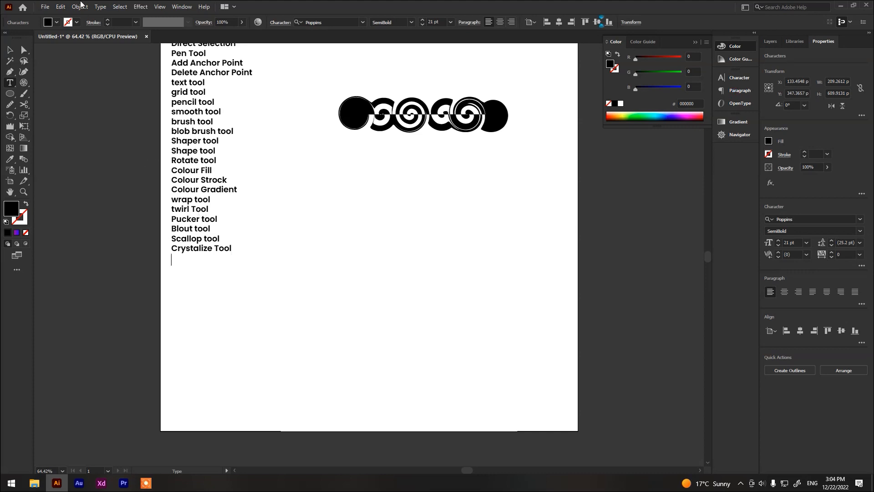
Finish the tool list with the lines "Wrinkle Tool" and "Shape Builder Tool".
left_click(15, 127)
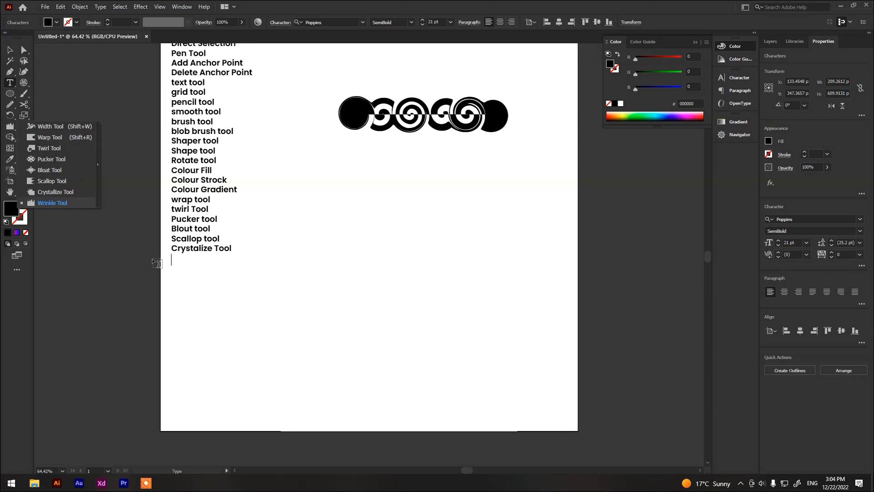
left_click(175, 262)
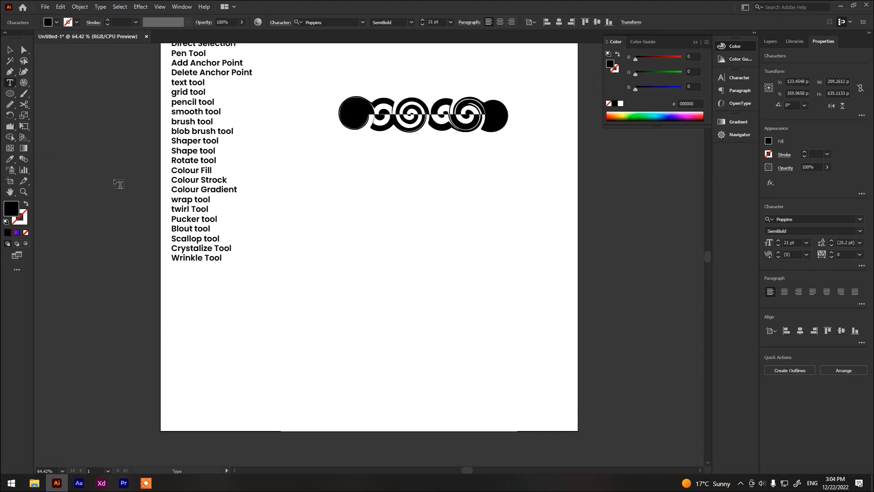
type("hape Builder Tool")
Show the perspective grid on the artboard and hide it again.
left_click(24, 137)
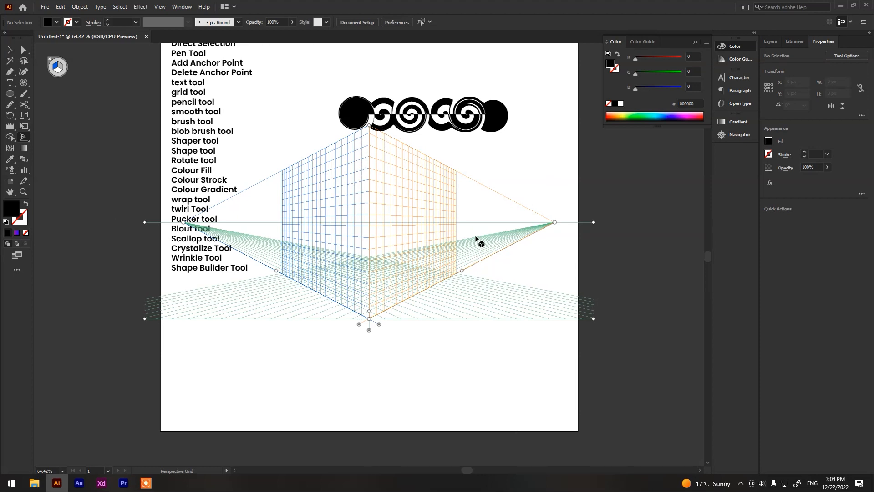
left_click(50, 63)
left_click(51, 60)
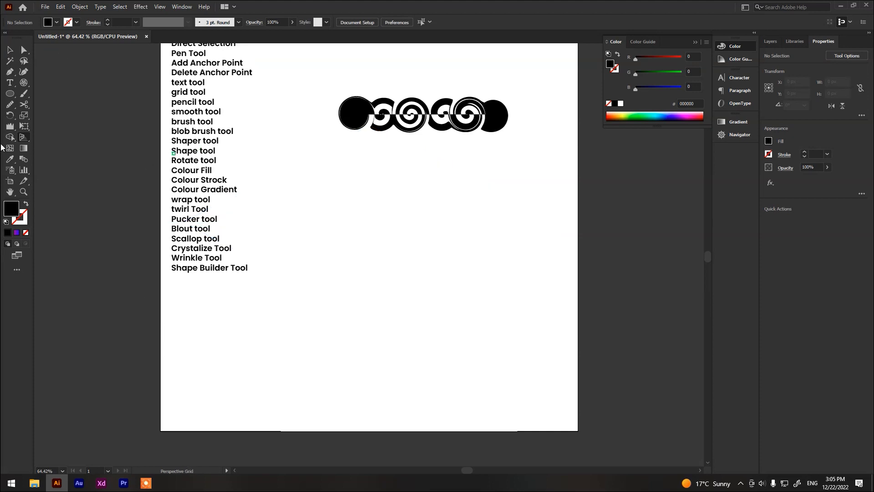
Draw a black square of about 265 px in the empty area below the row of spirals.
scroll(295, 146, "up", 2)
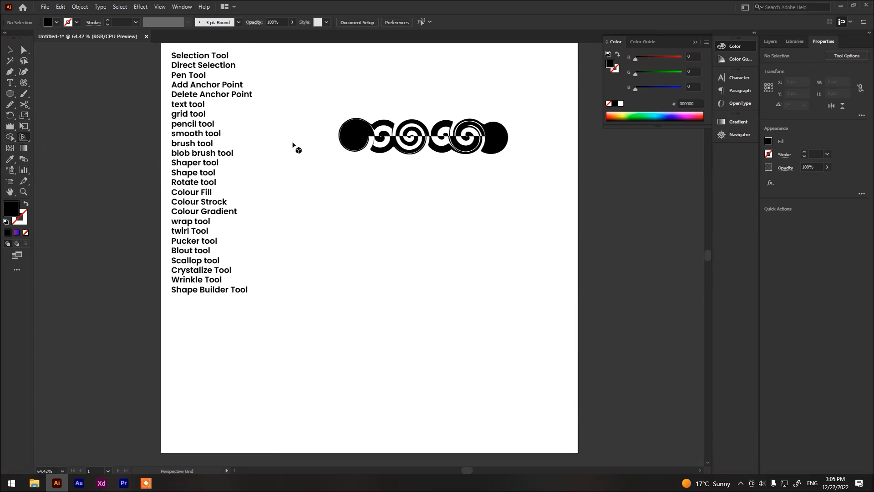
scroll(293, 145, "down", 1)
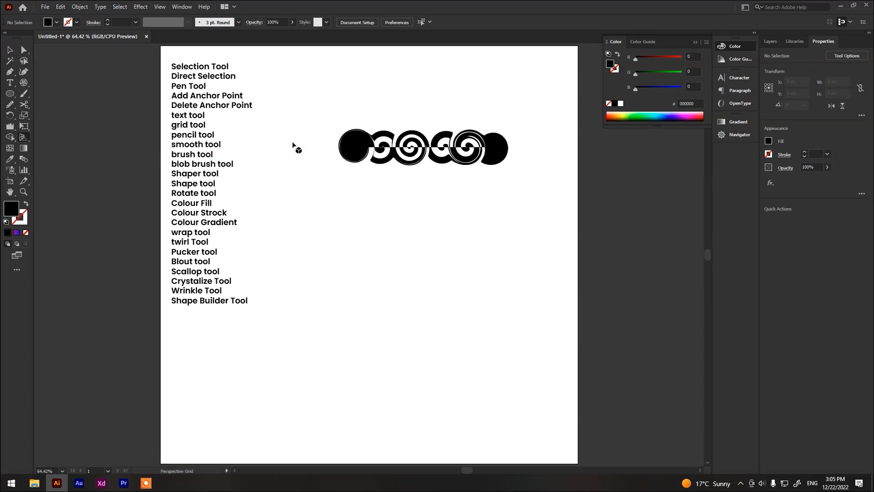
left_click(24, 140)
left_click(10, 148)
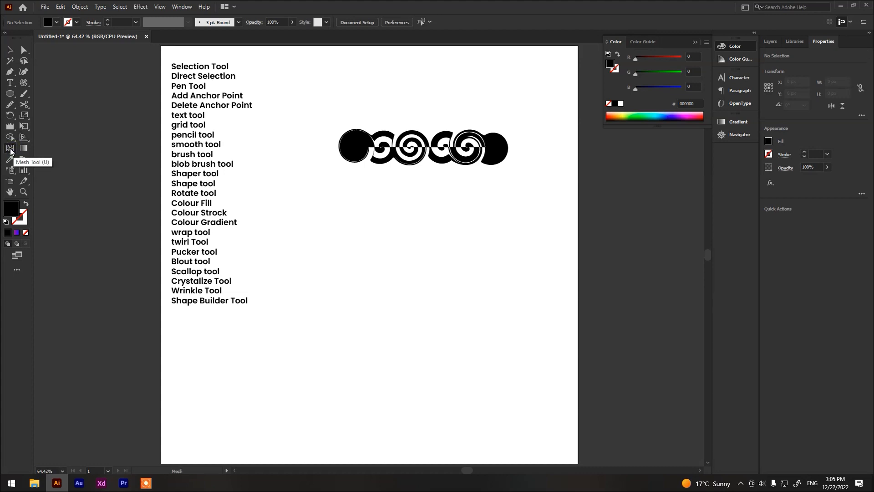
left_click(10, 94)
left_click(55, 94)
left_click_drag(345, 211, 449, 304)
key("v")
Add eleven vertical mesh lines across the black square with the Mesh tool, spaced along its top edge.
scroll(392, 218, "up", 3, "alt")
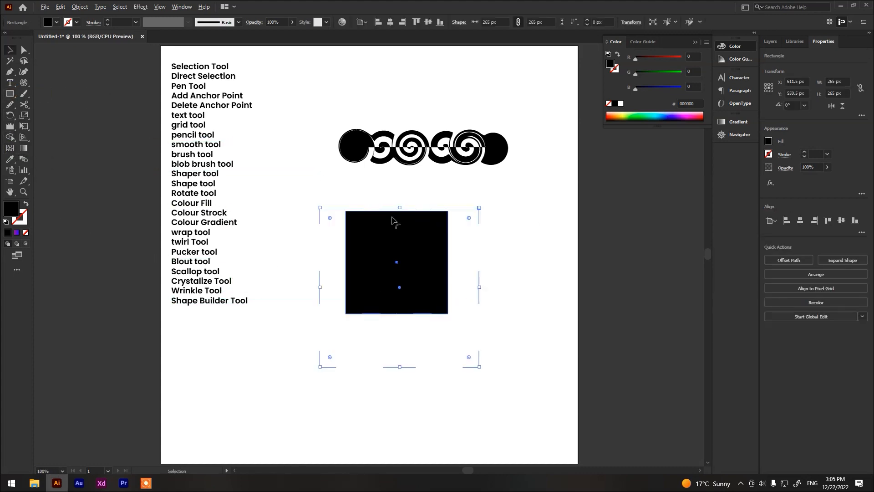
scroll(392, 218, "down", 1)
scroll(404, 223, "up", 2)
scroll(404, 223, "down", 1)
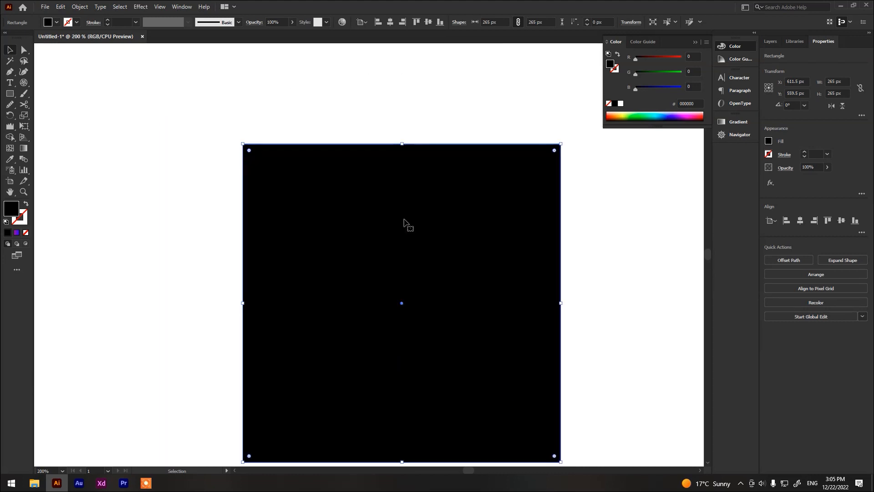
scroll(404, 222, "down", 1)
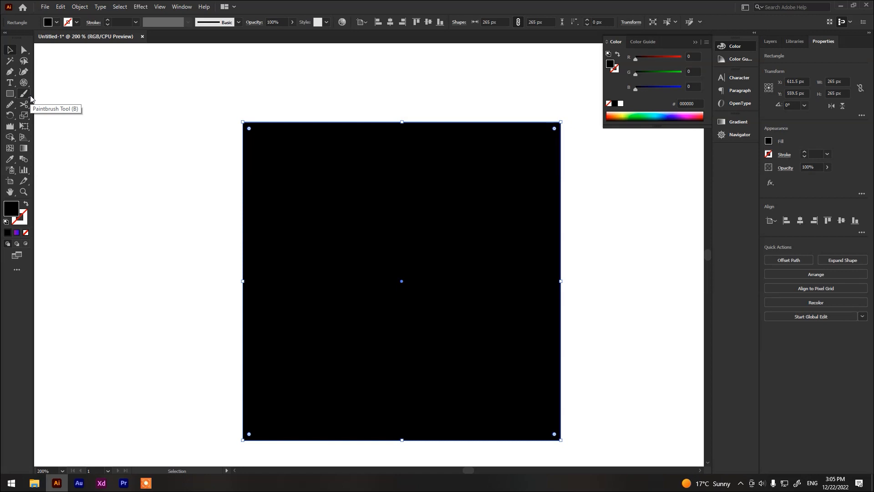
left_click(10, 152)
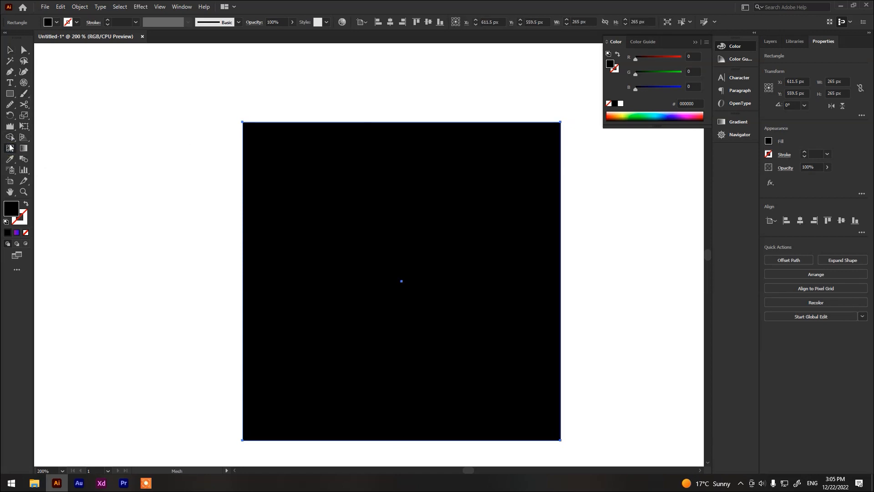
left_click(267, 122)
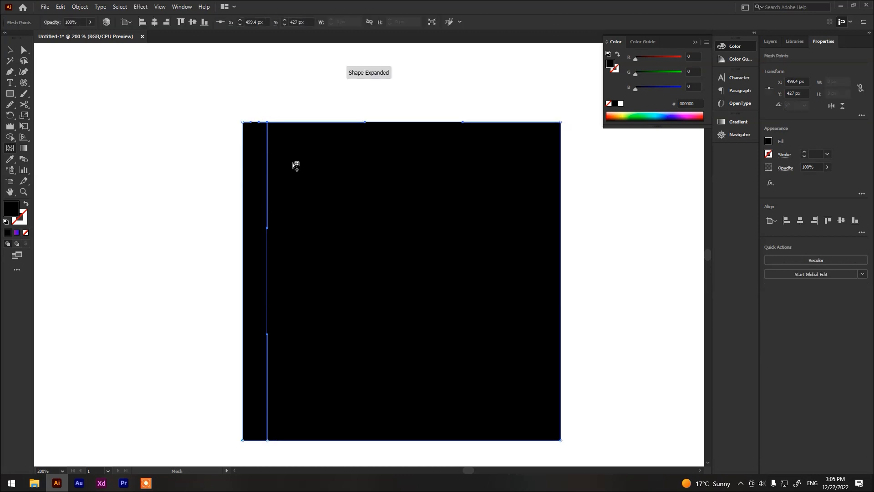
left_click(297, 122)
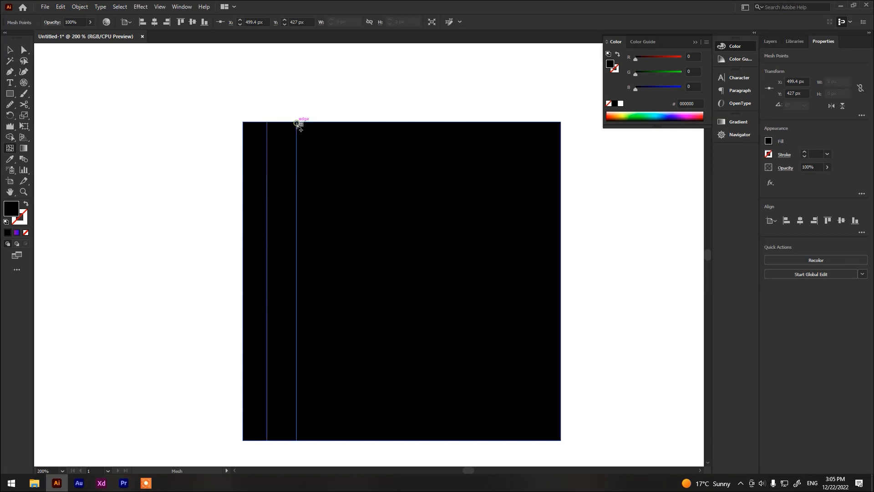
left_click(331, 122)
left_click(365, 122)
left_click(407, 122)
left_click(386, 122)
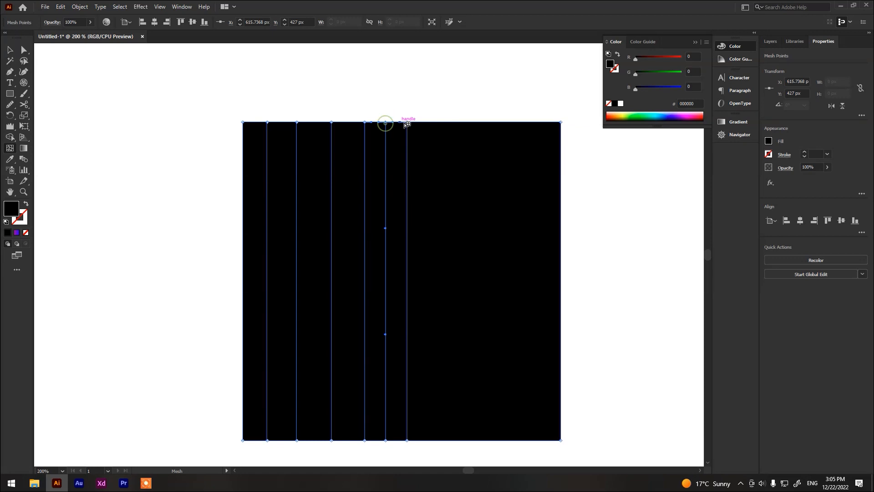
left_click(433, 122)
left_click(463, 122)
left_click(486, 122)
left_click(518, 122)
left_click(541, 122)
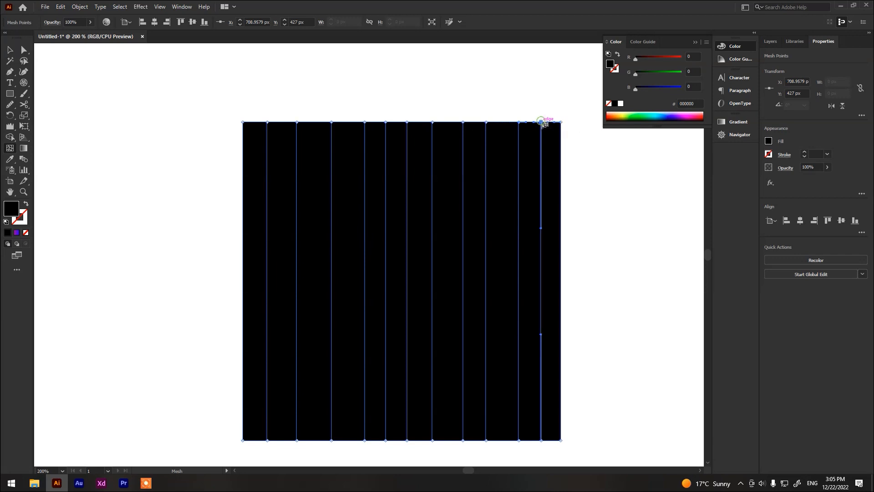
Add eleven horizontal mesh lines to the black square, spaced down its left edge.
left_click(243, 147)
left_click(243, 163)
left_click(243, 177)
left_click(243, 199)
left_click(243, 241)
left_click(243, 284)
left_click(243, 330)
left_click(243, 361)
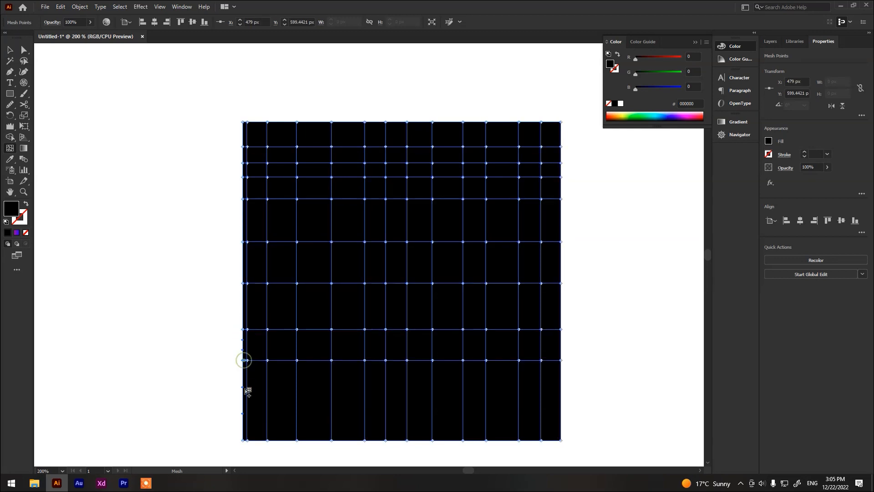
left_click(243, 401)
left_click(243, 423)
left_click(243, 386)
Shift a small mesh patch near the square's top centre slightly down and left, and color it dark blue #001d30.
key("v")
scroll(455, 298, "down", 2)
left_click(23, 52)
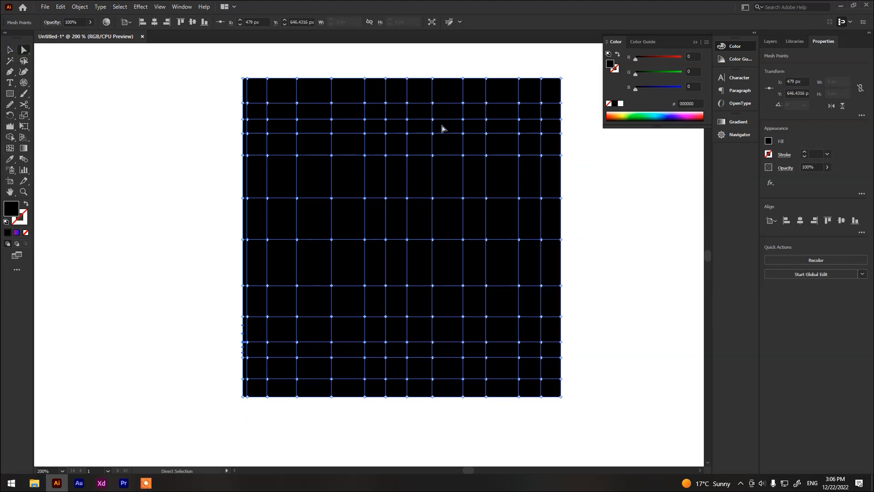
mouse_move(432, 119)
left_mouse_down()
mouse_move(414, 124)
mouse_move(420, 132)
mouse_move(433, 119)
left_mouse_up()
left_click(408, 121)
left_click(408, 134)
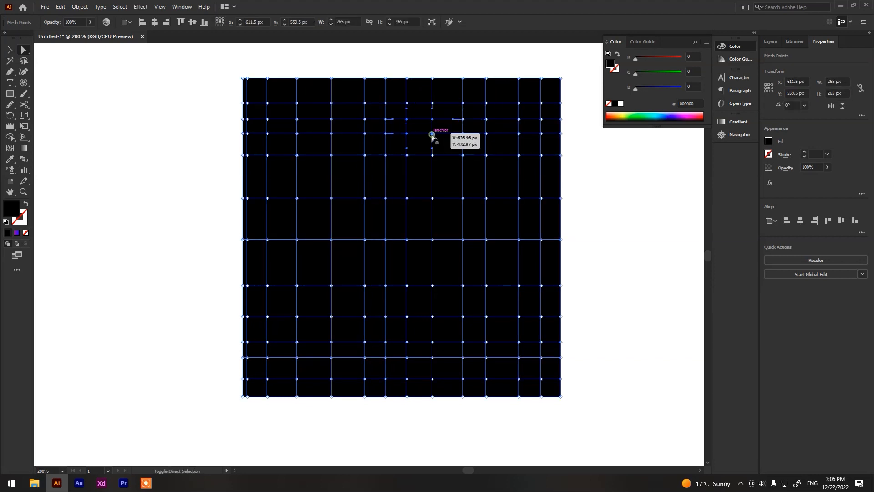
left_click(432, 134)
left_click_drag(432, 134, 428, 139)
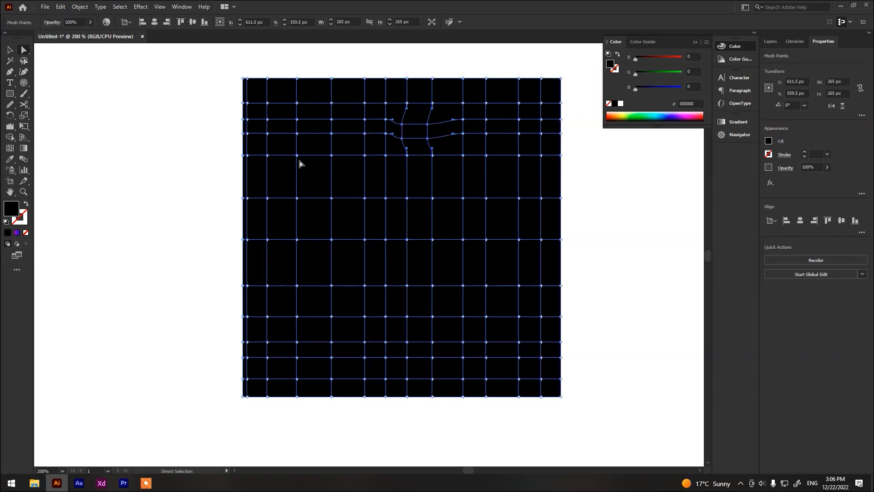
double_click(12, 209)
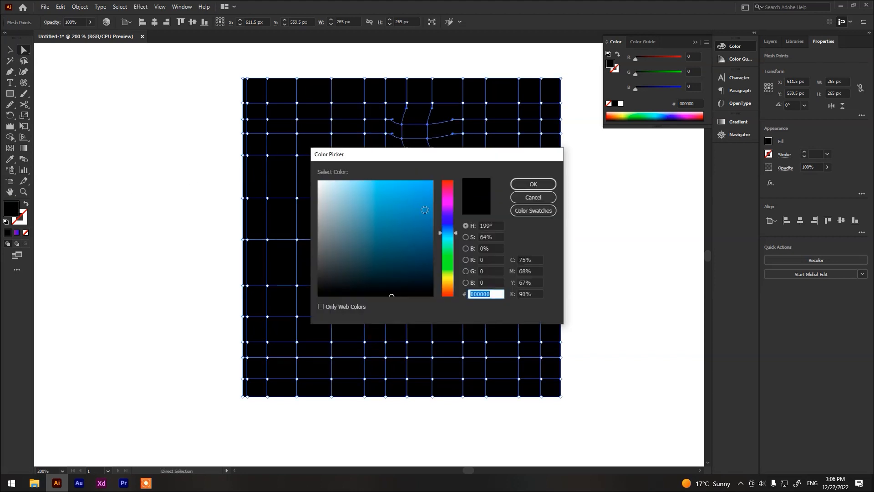
left_click_drag(446, 233, 433, 275)
left_click(533, 184)
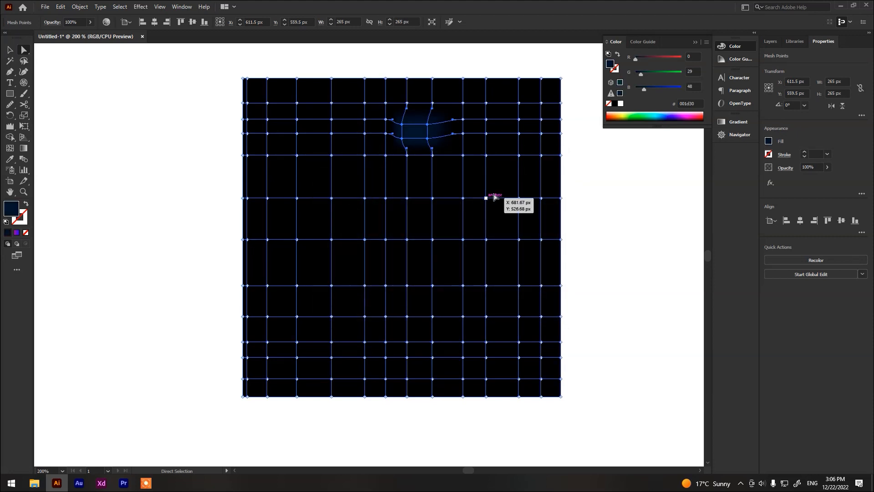
Shift a mesh patch in the square's upper right part and color it grey-teal #465960.
left_click(510, 203)
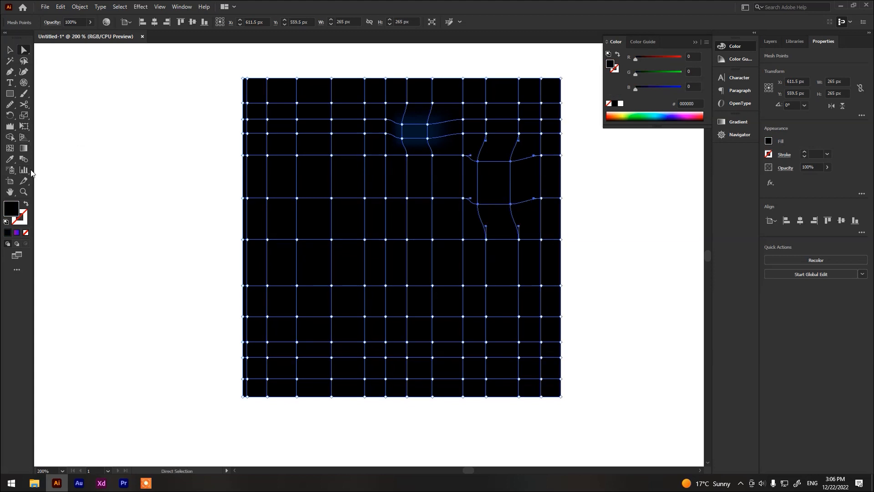
double_click(14, 207)
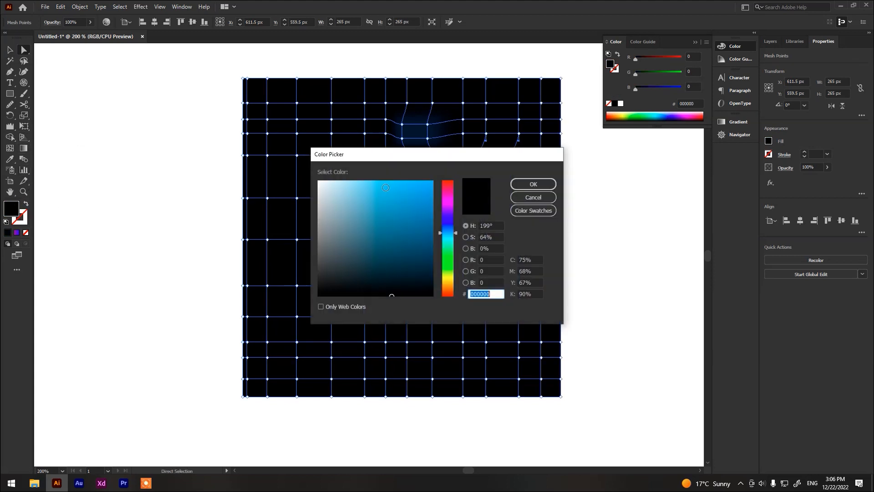
type("4c5a60")
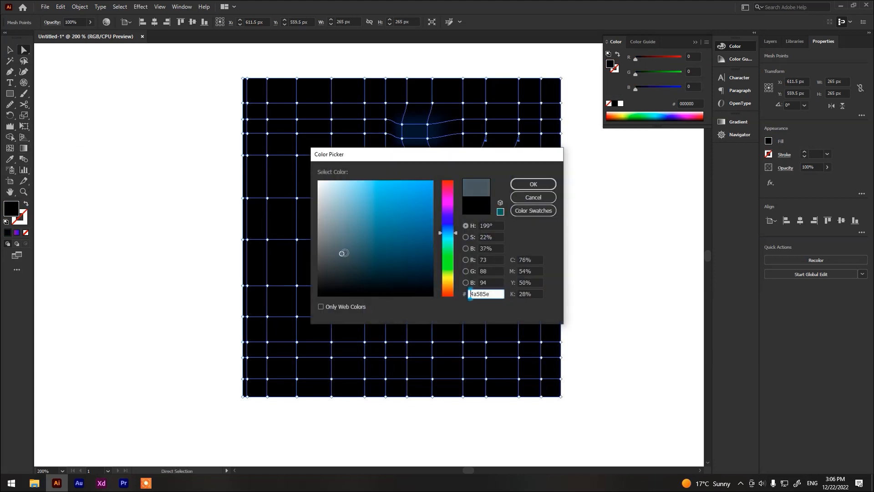
left_click(533, 183)
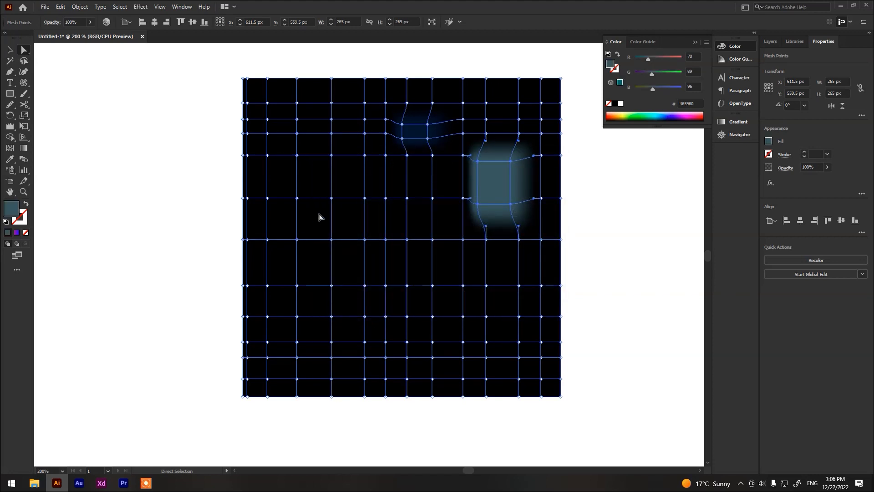
Shift a mesh patch in the left half of the square, color it dark purple #21042d and deselect the mesh.
left_click_drag(304, 209, 313, 211)
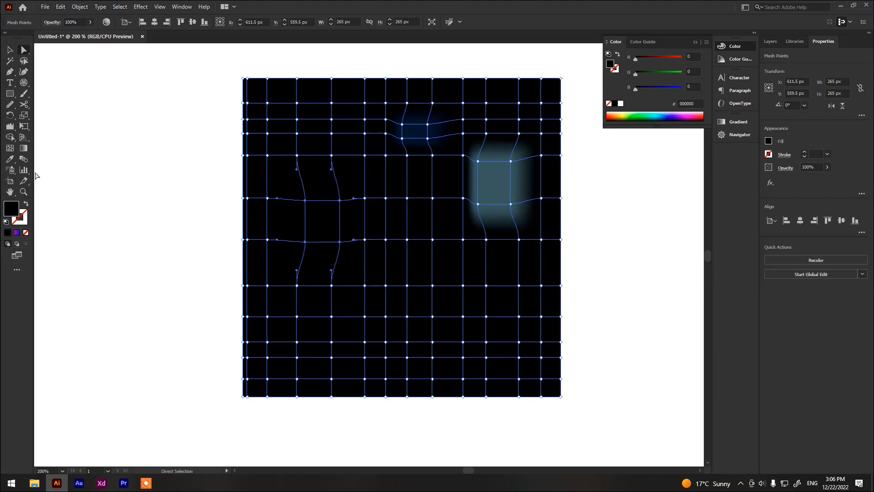
double_click(7, 209)
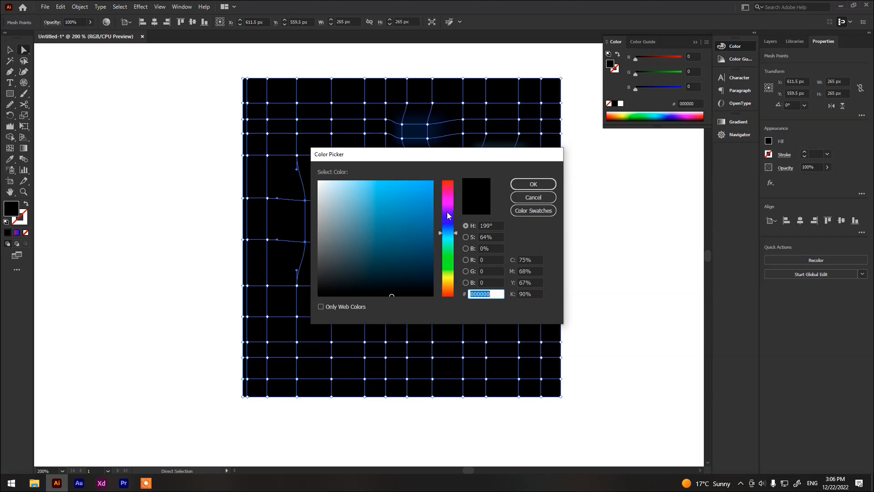
left_click_drag(447, 213, 446, 206)
left_click_drag(399, 255, 423, 275)
left_click(534, 184)
left_click(586, 270)
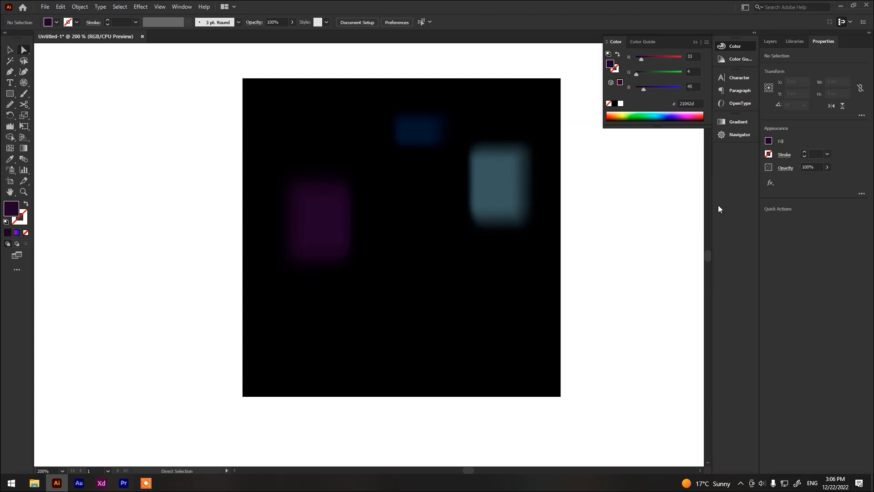
Delete the whole mesh square from the artboard.
key("ctrl+0")
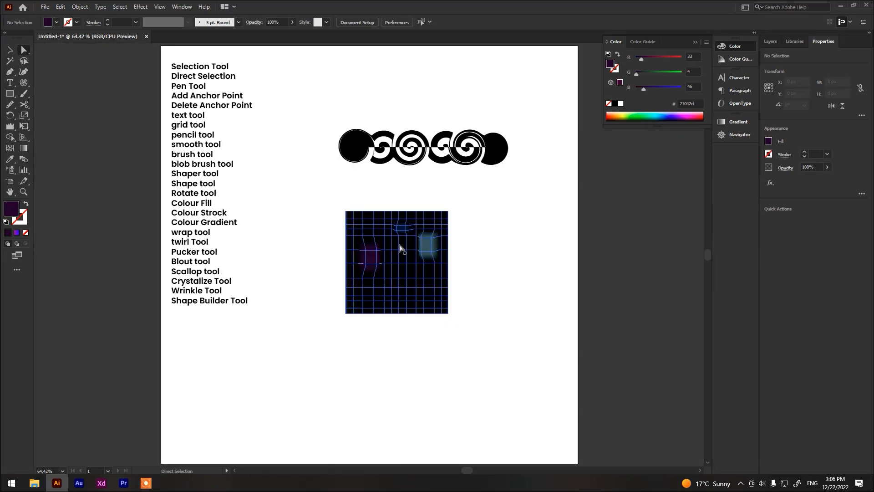
key("v")
left_click(382, 260)
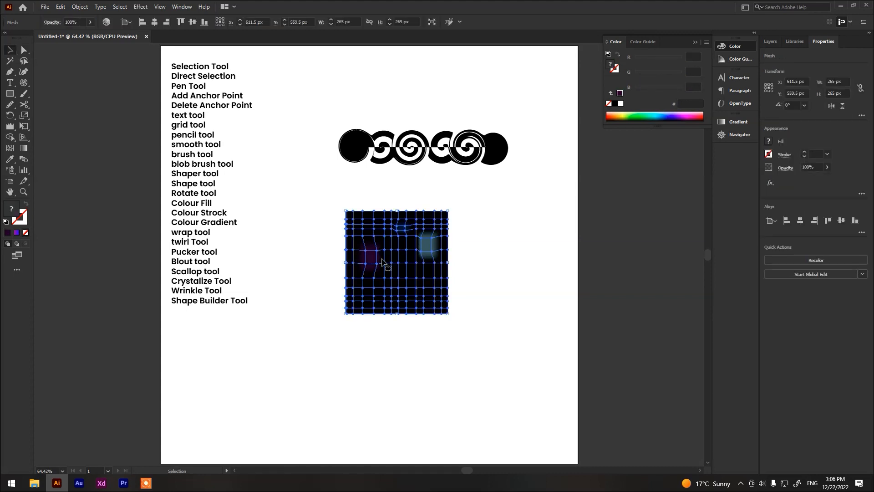
key("Delete")
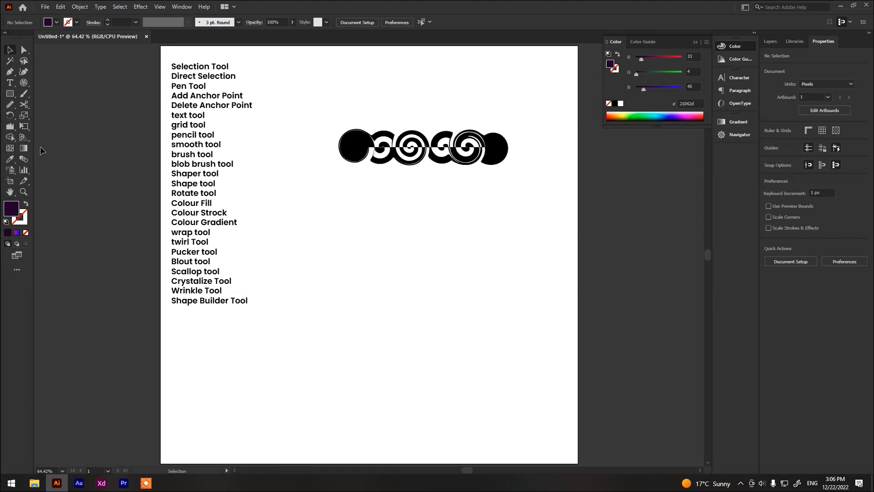
Draw a square of about 217 px below the spirals and fill it with the magenta-to-blue linear gradient.
left_click(10, 94)
left_click_drag(302, 254, 386, 338)
key("v")
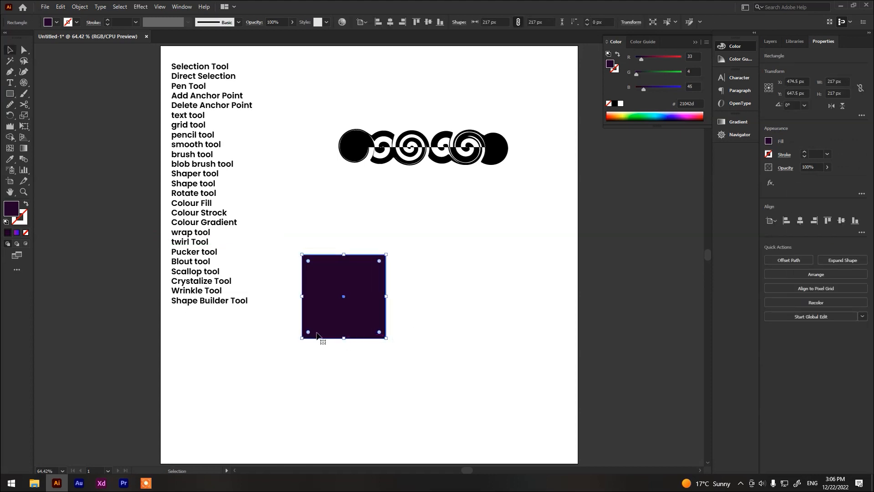
left_click(21, 150)
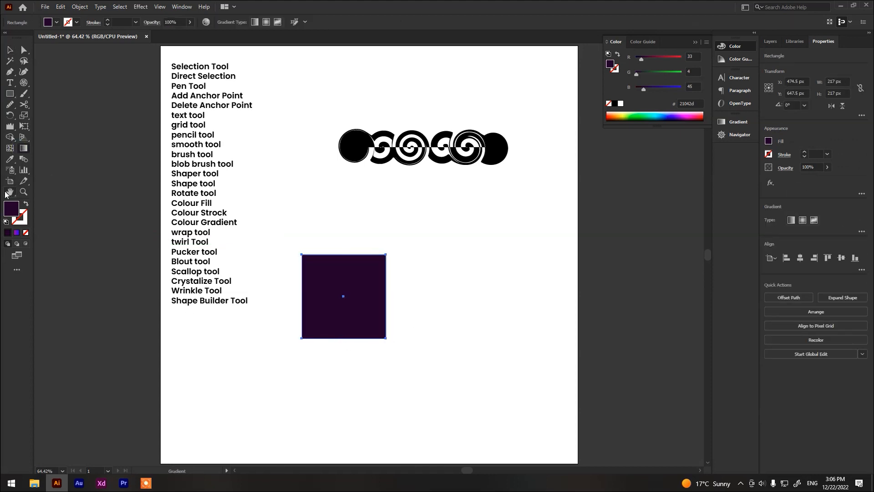
left_click(16, 232)
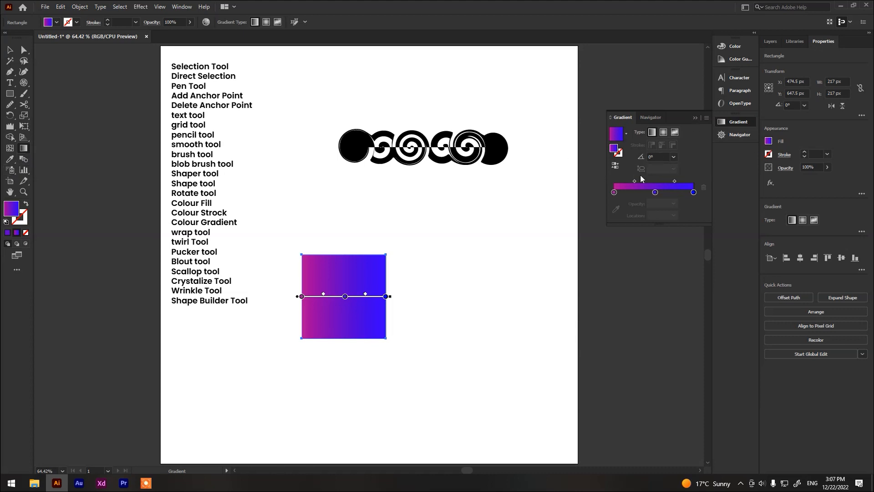
left_click(694, 119)
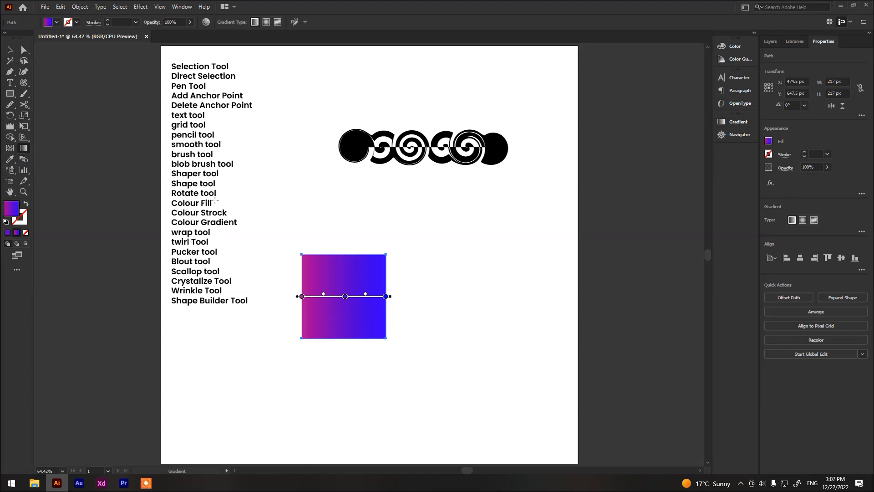
key("v")
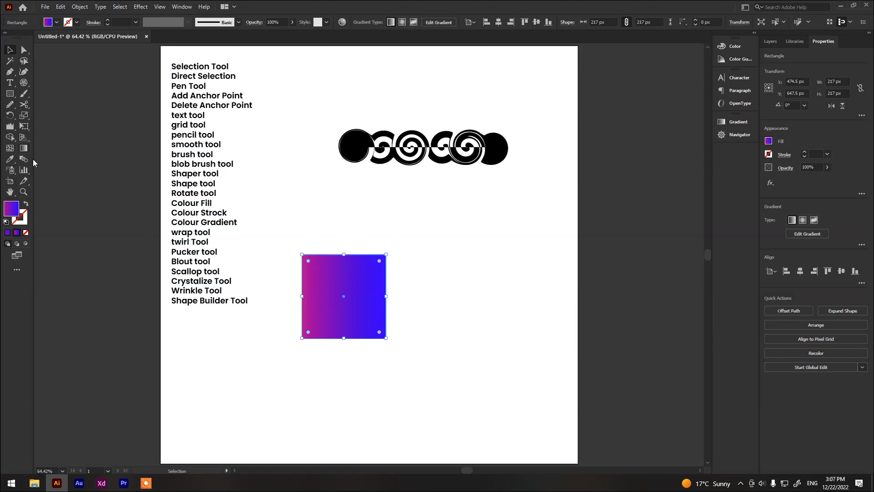
Duplicate the gradient square to its lower right and give the copy a solid dark grey fill, #272628.
left_click(10, 159)
left_click(50, 158)
key("v")
left_click_drag(322, 280, 476, 316)
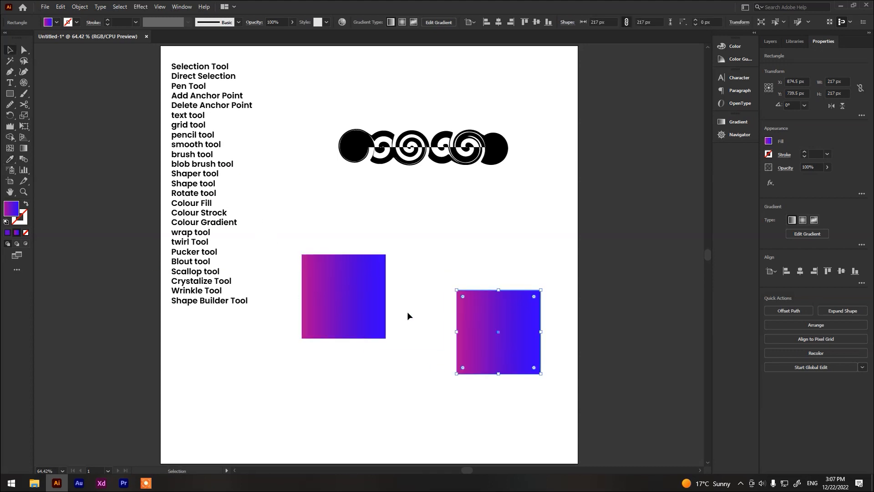
left_click(7, 232)
double_click(11, 208)
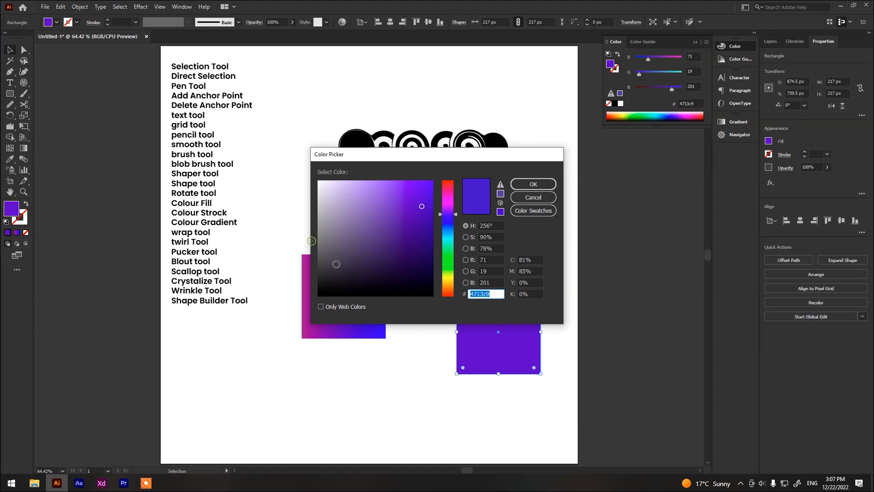
left_click(324, 277)
left_click(533, 184)
Duplicate the dark grey square to the artboard's lower left and fill the copy with dark blue, #071d77.
left_click_drag(514, 304, 296, 372)
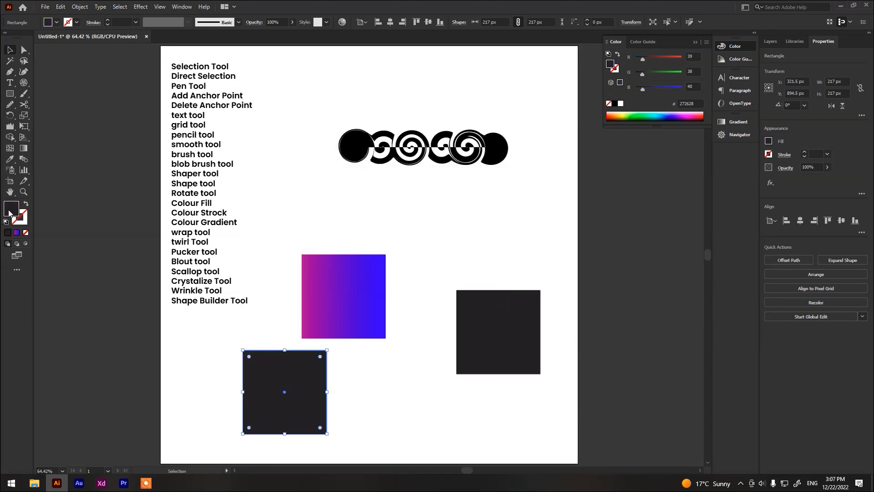
double_click(9, 212)
left_click(426, 242)
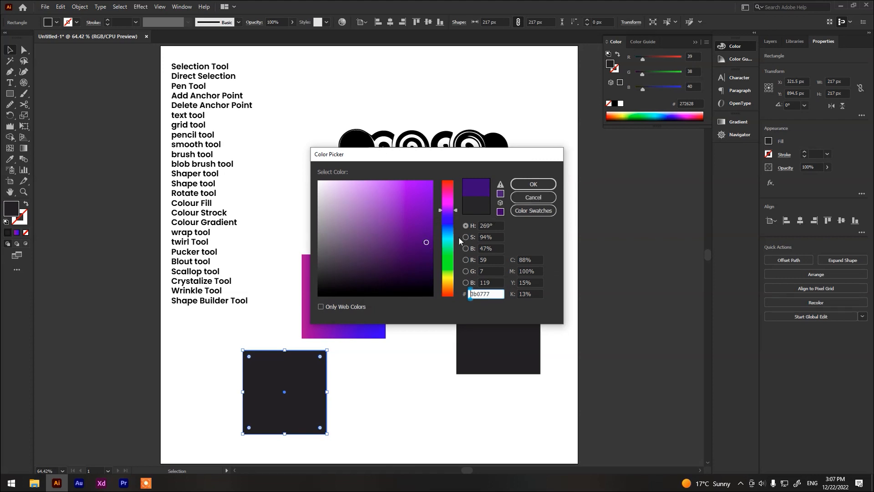
left_click(449, 223)
left_click(533, 184)
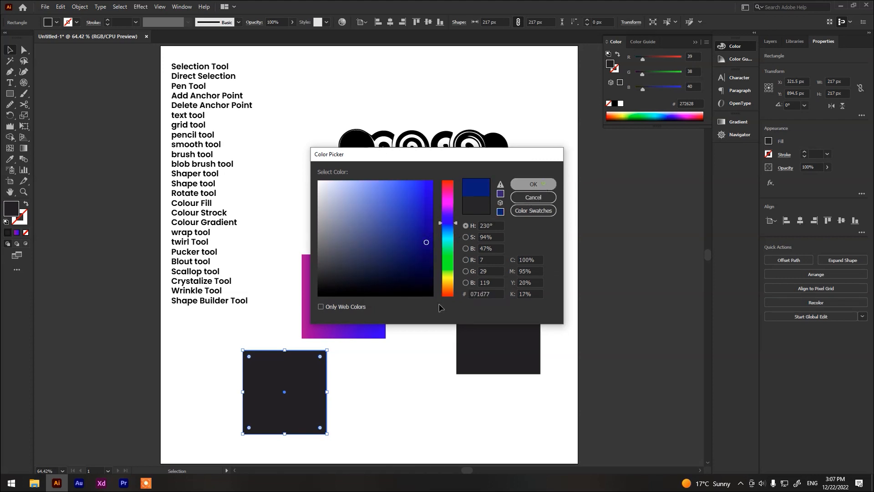
Replace the gradient square's fill with solid green, #0da343, and deselect it.
left_click(502, 336)
left_click(360, 279)
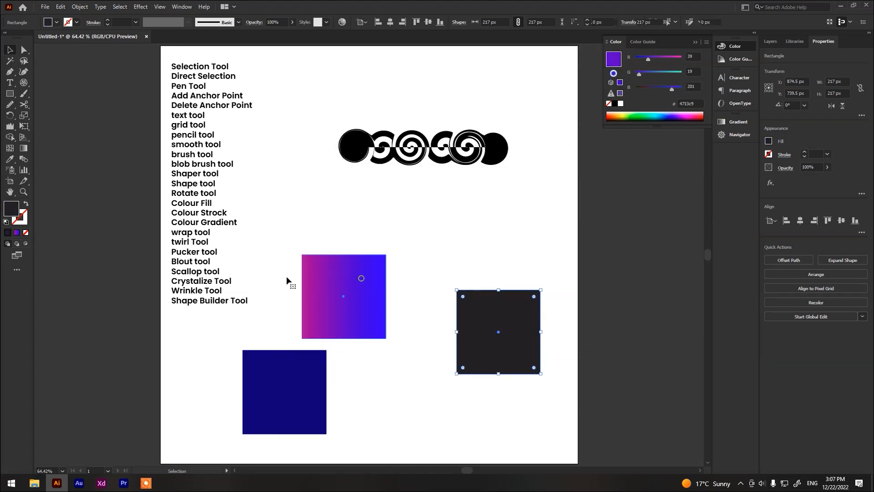
double_click(9, 212)
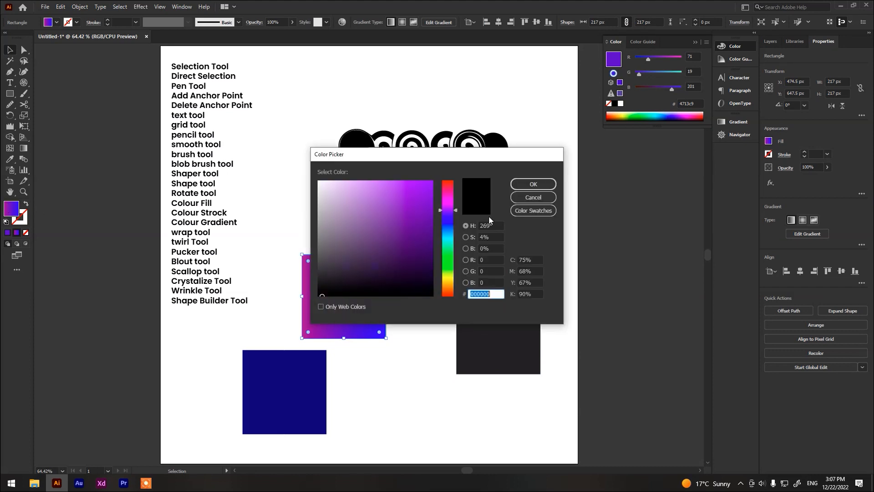
left_click(453, 248)
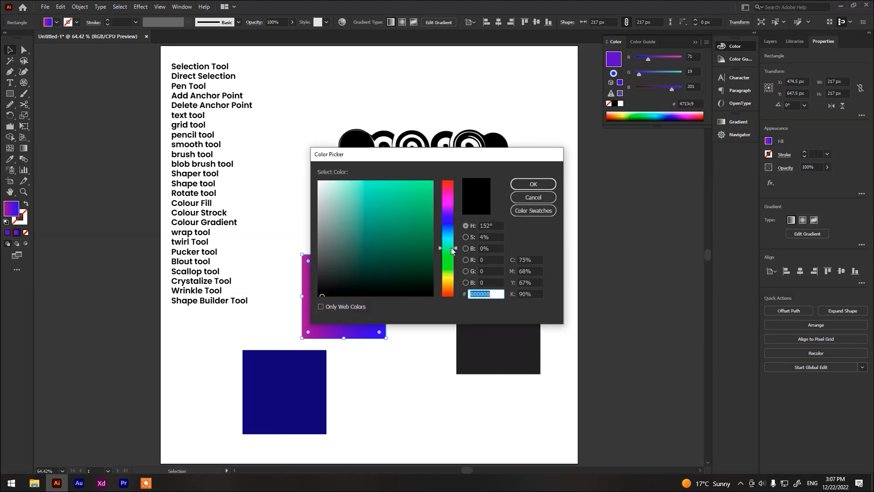
left_click(8, 233)
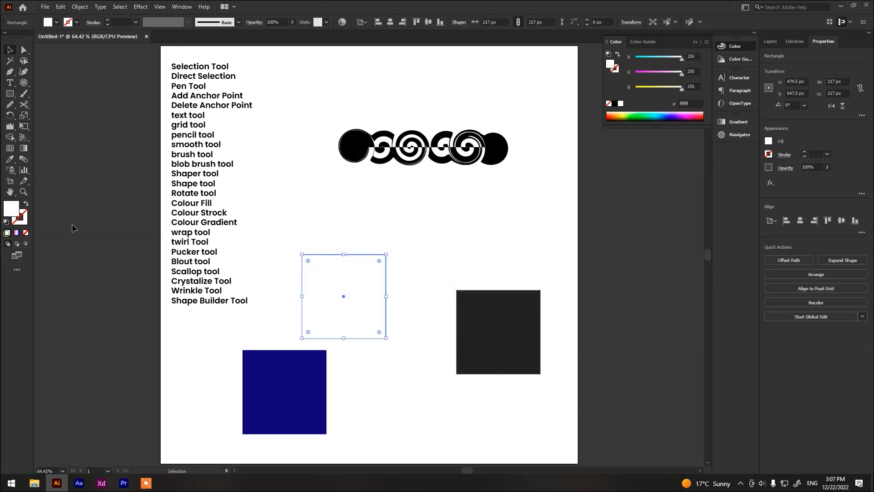
double_click(12, 208)
left_click(448, 250)
left_click(416, 223)
left_click(424, 222)
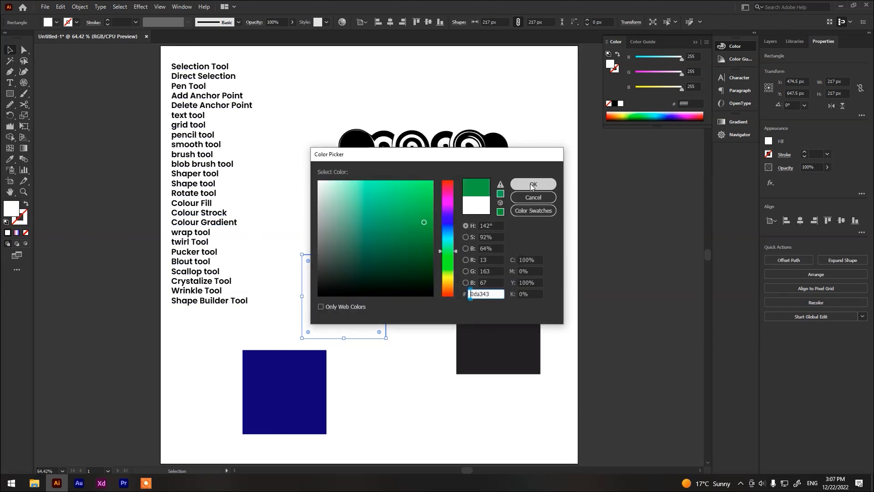
left_click(532, 185)
left_click(397, 251)
Draw a green rectangle of about 137 × 101 px above the dark grey square.
scroll(474, 312, "down", 2)
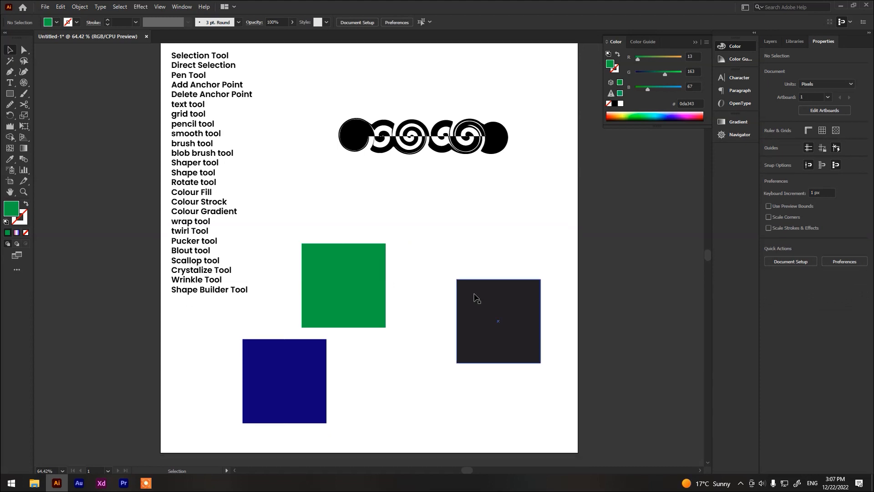
left_click(10, 94)
left_click_drag(477, 184, 531, 222)
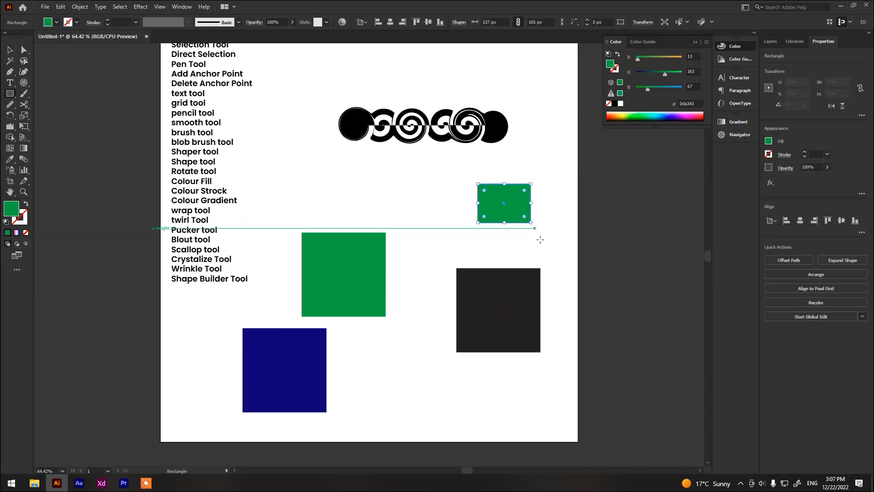
key("v")
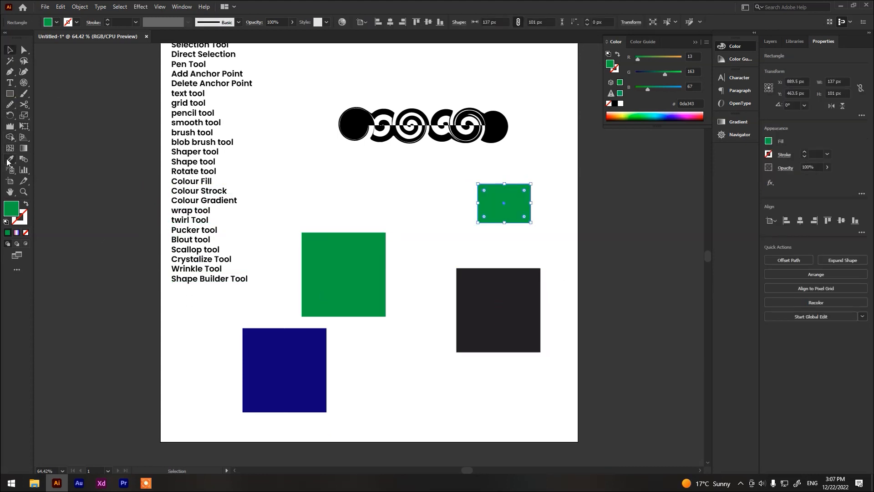
Move the small green rectangle left and slightly up, placing it below the middle of the spirals.
left_click(8, 159)
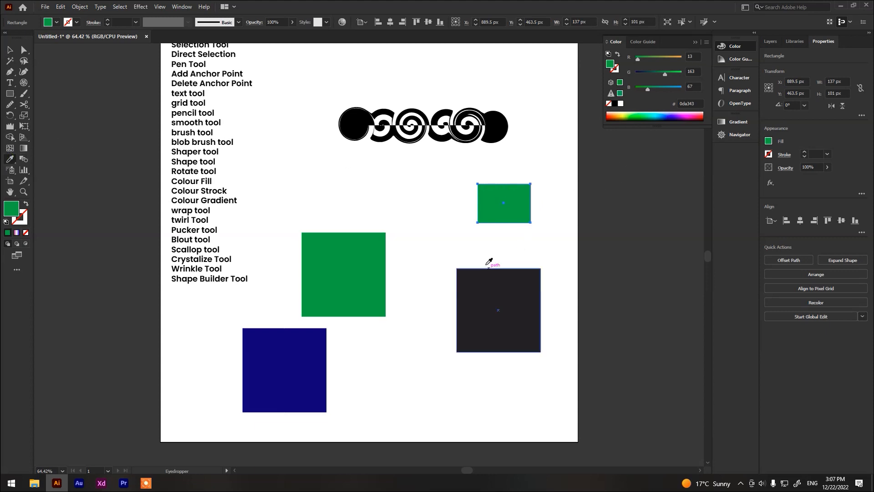
key("v")
left_click(509, 226)
left_click(501, 192)
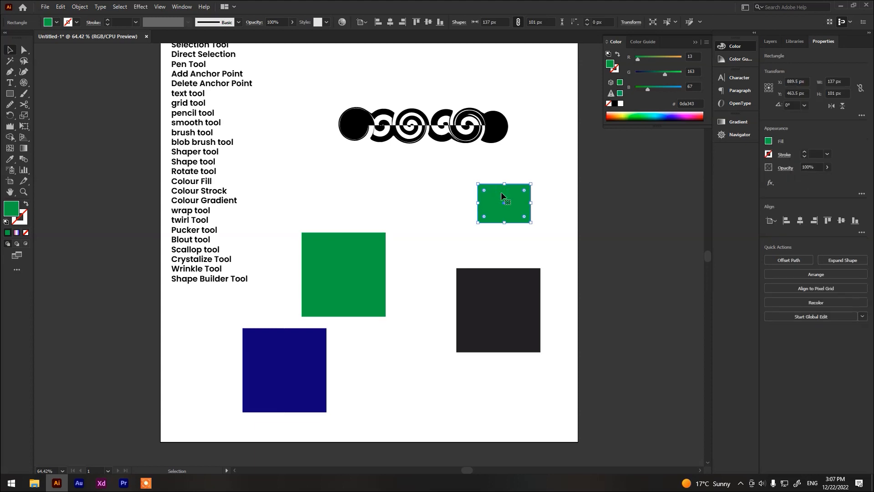
left_click_drag(504, 195, 430, 185)
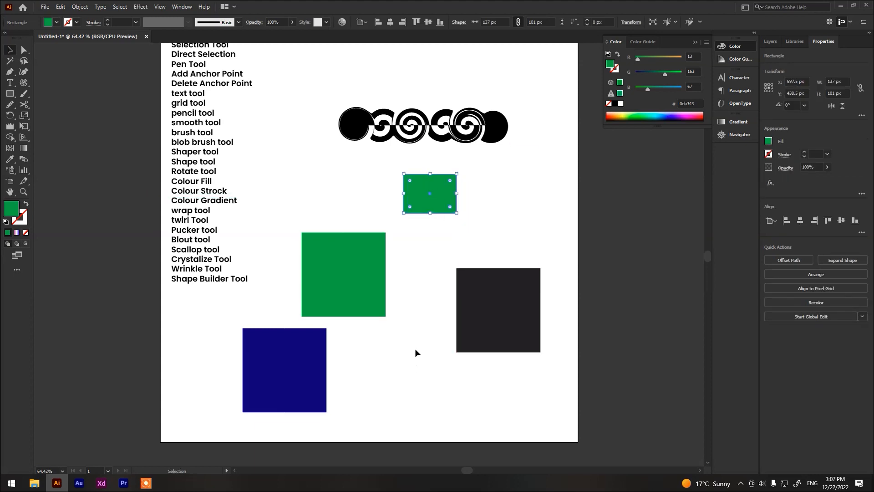
Recolor the small rectangle with the Eyedropper by sampling the squares and the black circle, finishing with the dark blue square.
key("i")
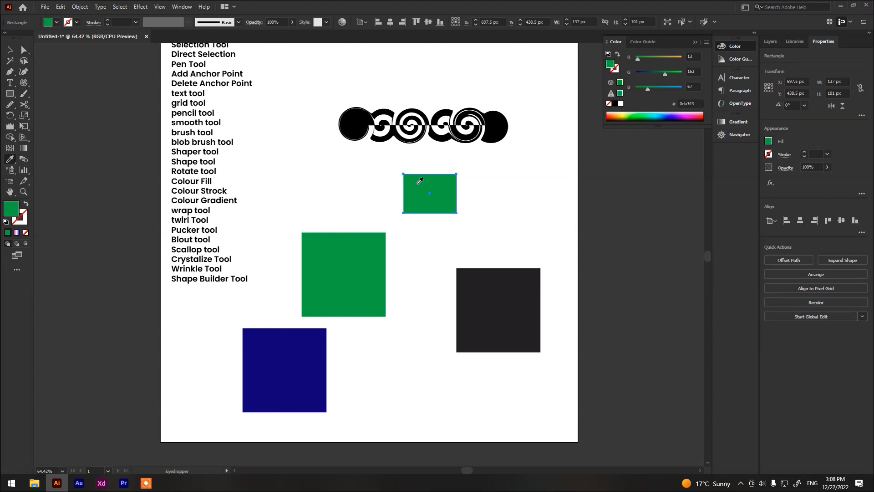
left_click(497, 284)
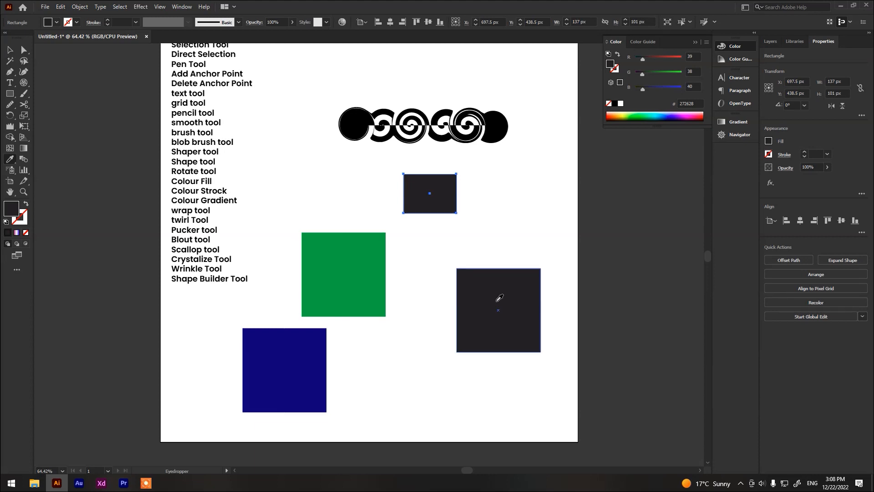
left_click(285, 345)
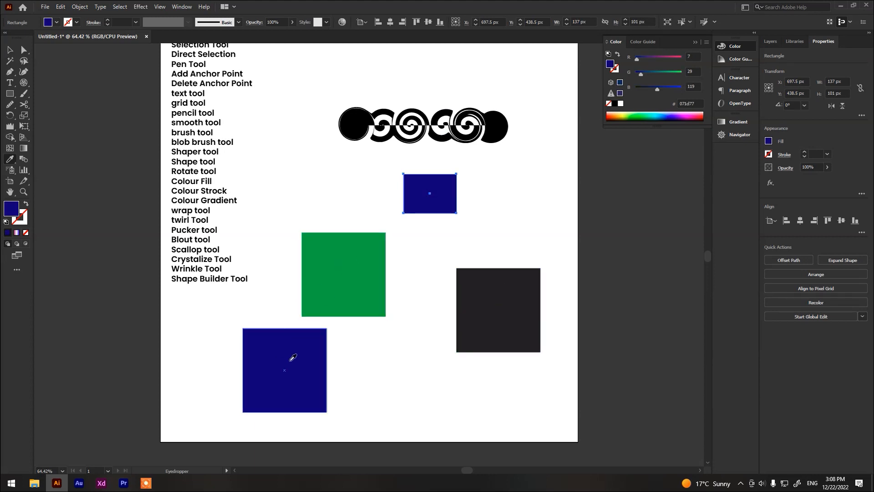
left_click(359, 119)
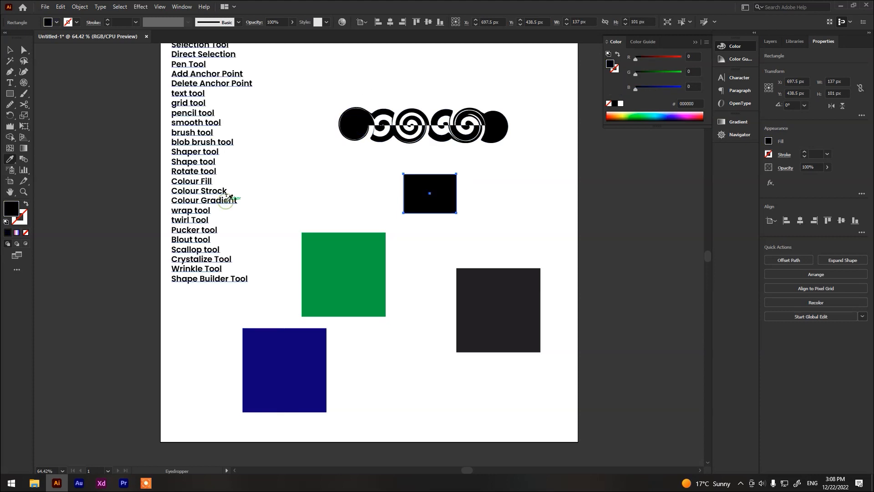
left_click(368, 261)
left_click(510, 302)
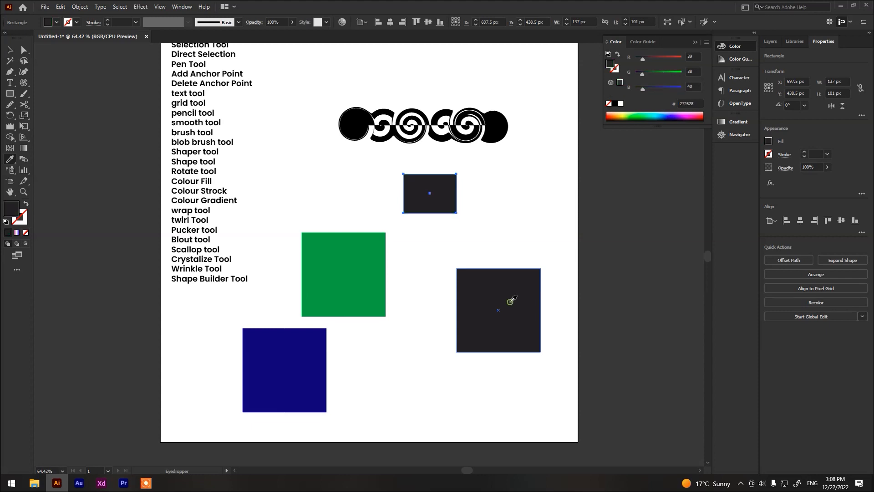
left_click(280, 364)
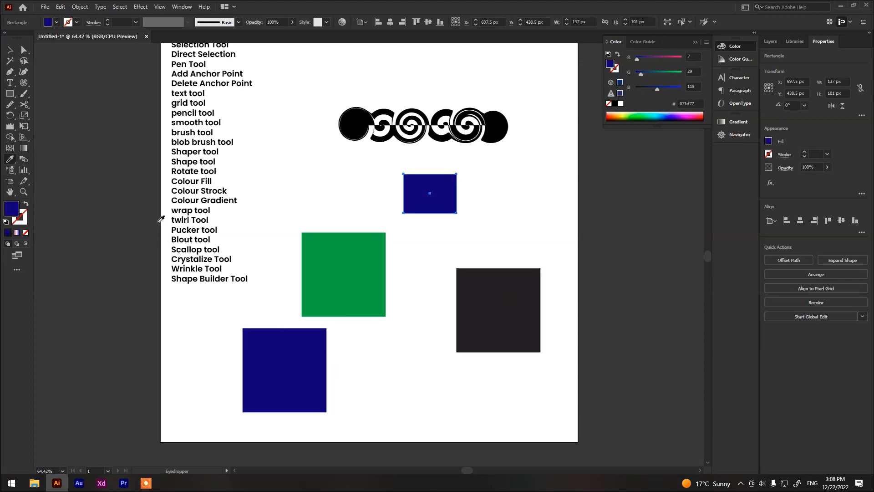
key("v")
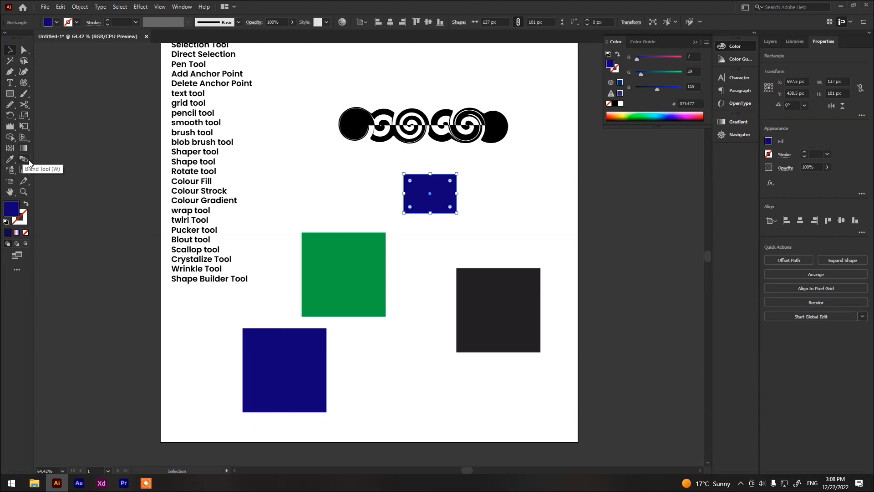
Delete the small rectangle and the green and dark grey squares, then shrink the remaining blue square to 43 px below the spirals.
left_click_drag(545, 203, 373, 337)
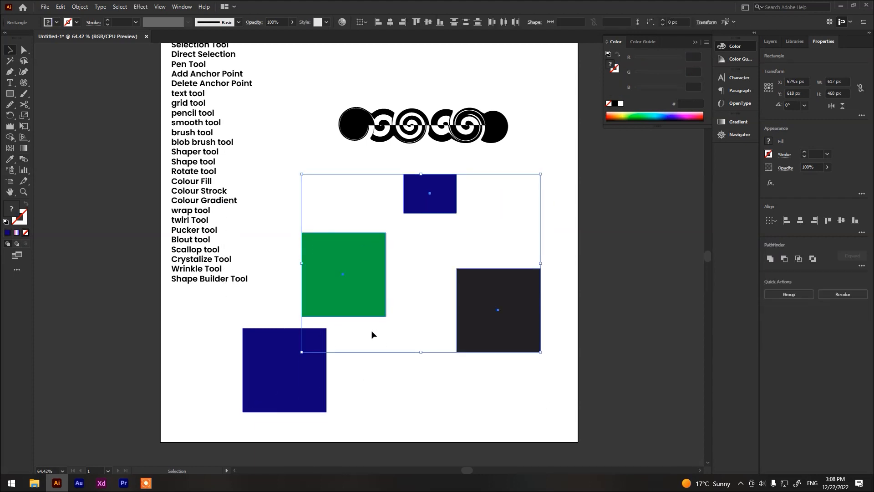
key("Delete")
left_click_drag(308, 382, 408, 219)
Duplicate the small blue square straight down and fill the copy with dark teal, #00323d.
left_click_drag(344, 199, 341, 327)
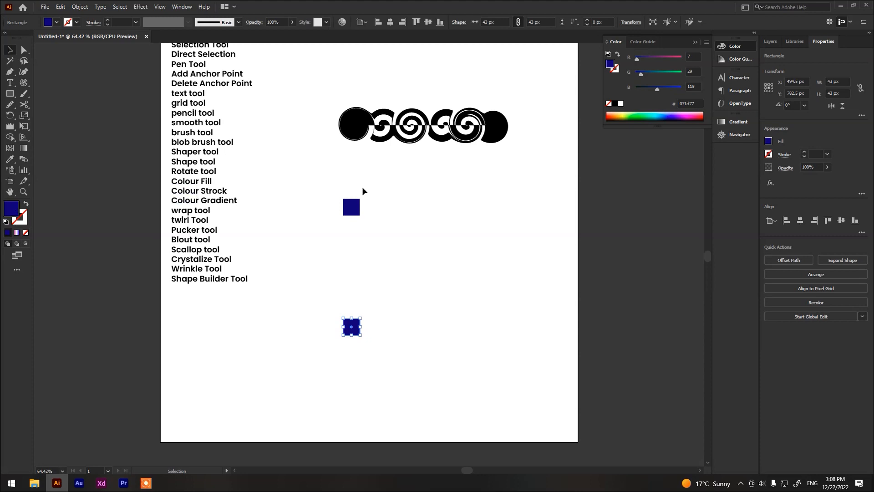
double_click(14, 211)
left_click(449, 235)
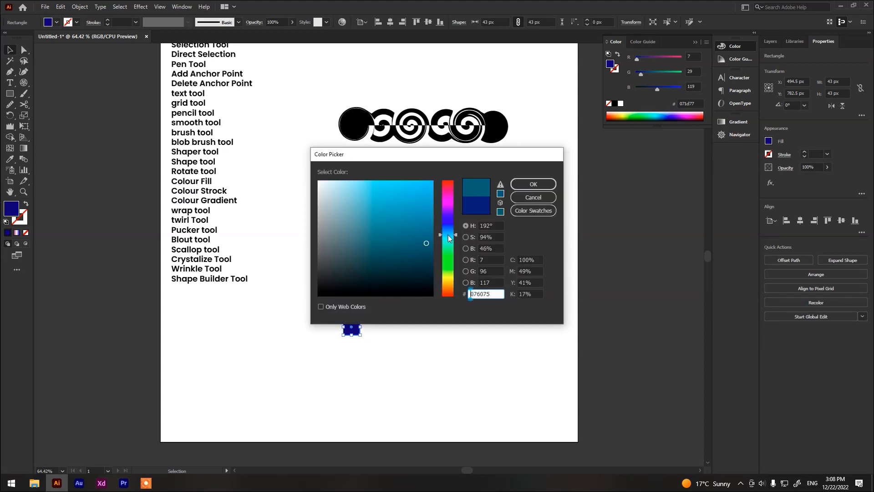
left_click(429, 261)
left_click(533, 184)
left_click(419, 283)
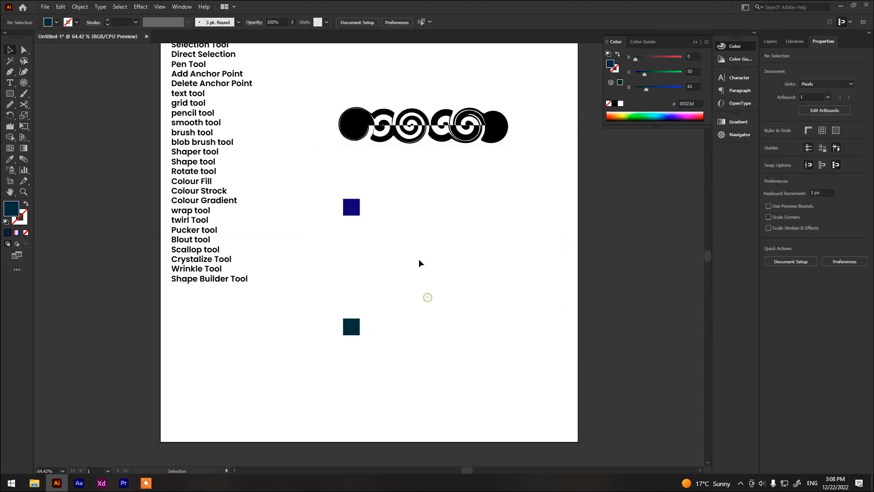
Select both small squares and set the Blend tool's spacing to Specified Steps.
left_click(356, 334)
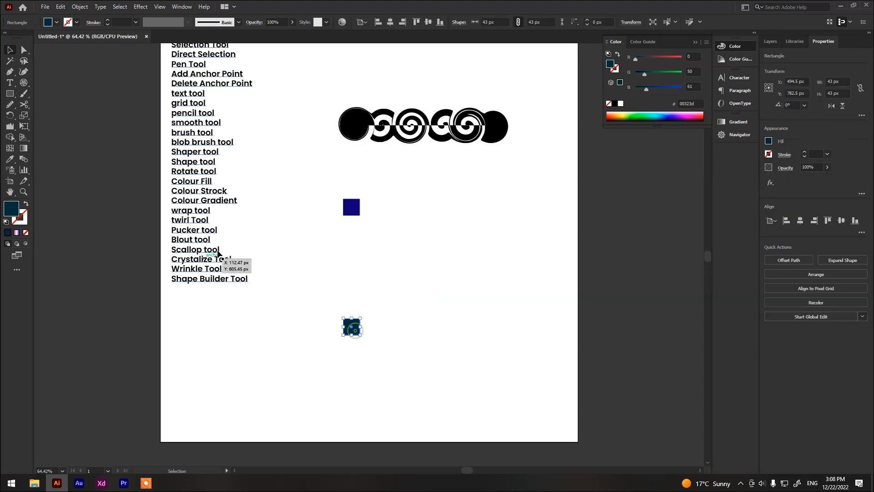
left_click_drag(380, 196, 314, 364)
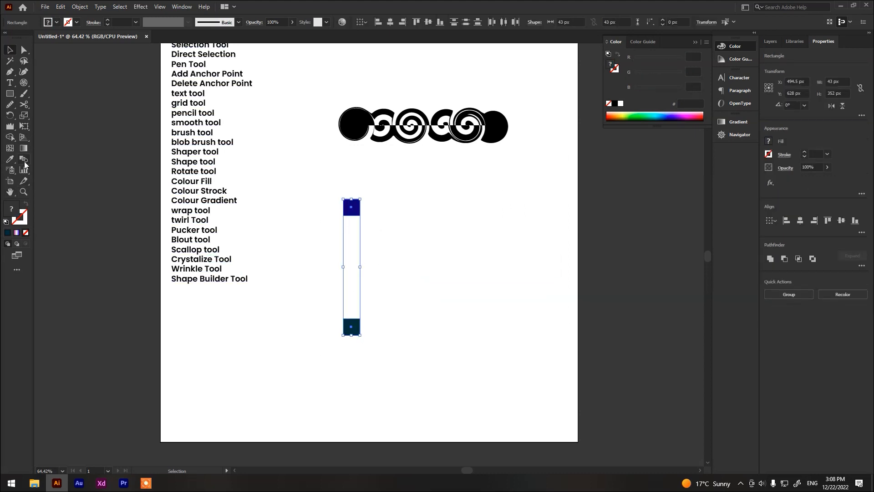
left_click(24, 160)
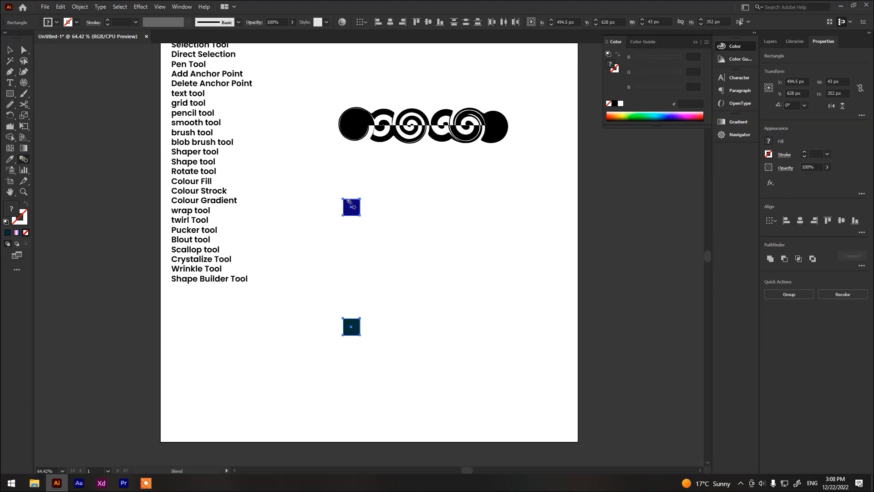
double_click(26, 163)
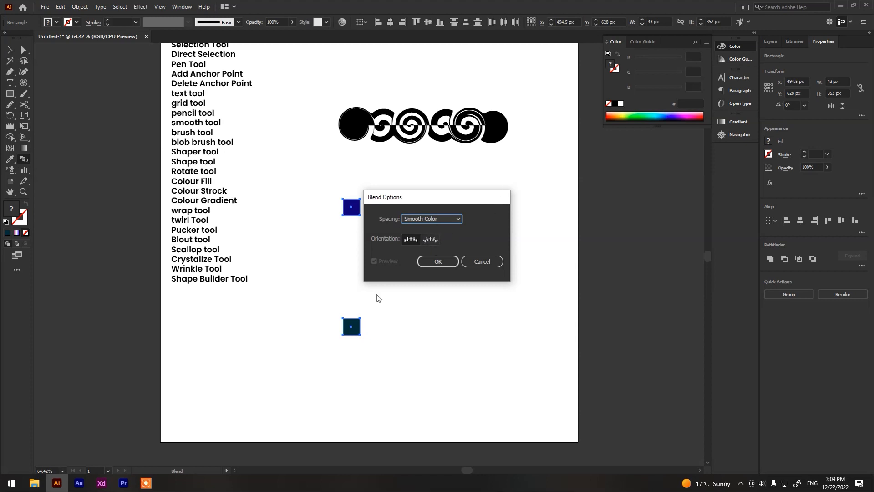
left_click_drag(460, 201, 489, 188)
left_click(467, 206)
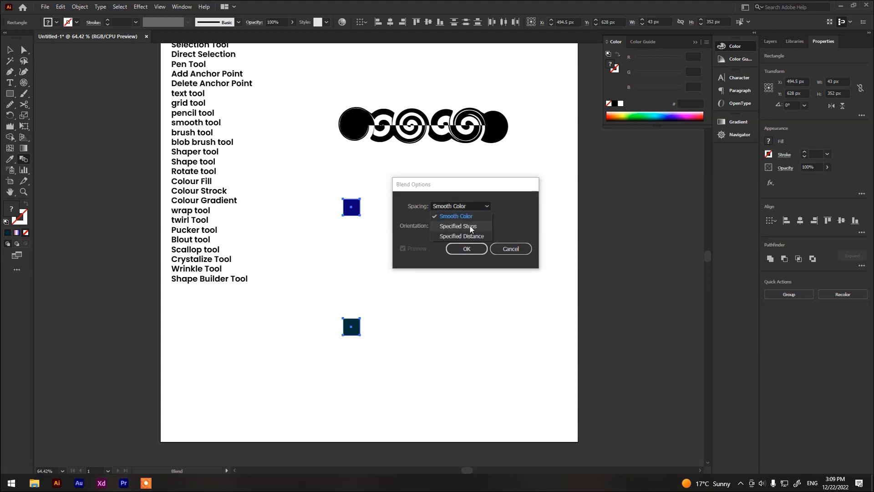
left_click(470, 226)
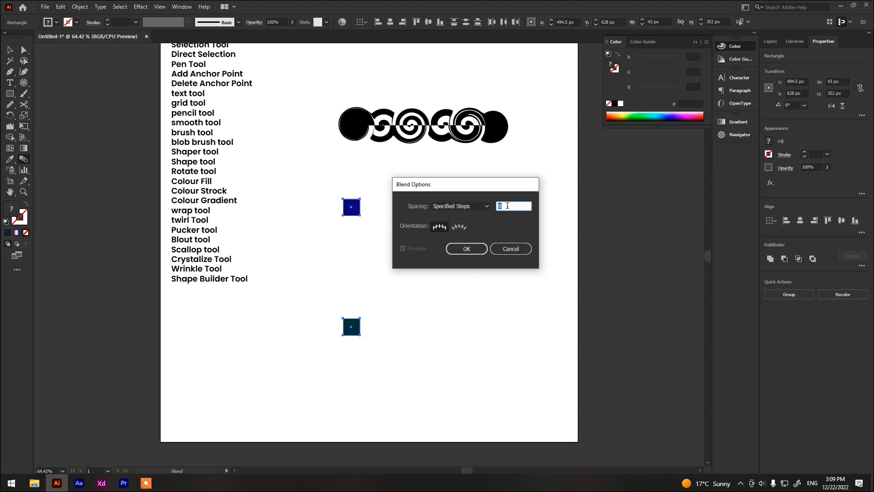
left_click(467, 249)
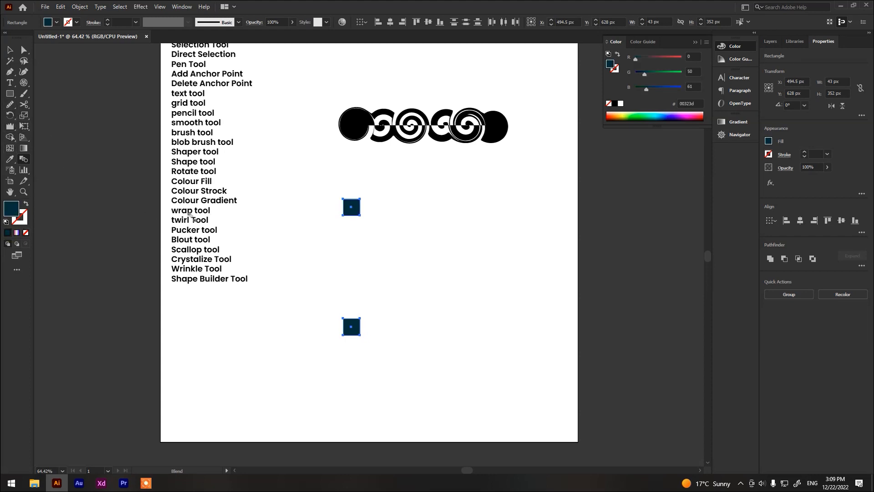
Blend the two small blue and teal squares into one vertical strip and move it to about X 658.5 px, Y 589 px.
key("v")
left_click(402, 227)
left_click_drag(375, 189, 326, 360)
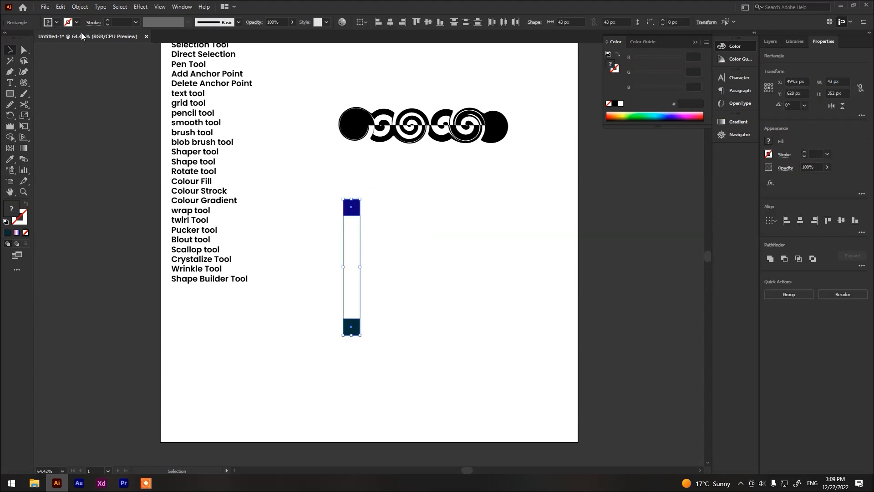
left_click(77, 7)
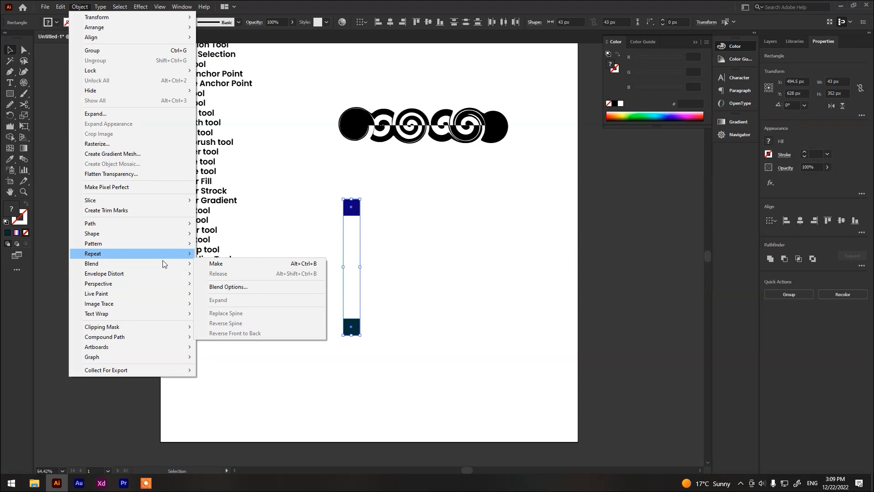
mouse_move(168, 267)
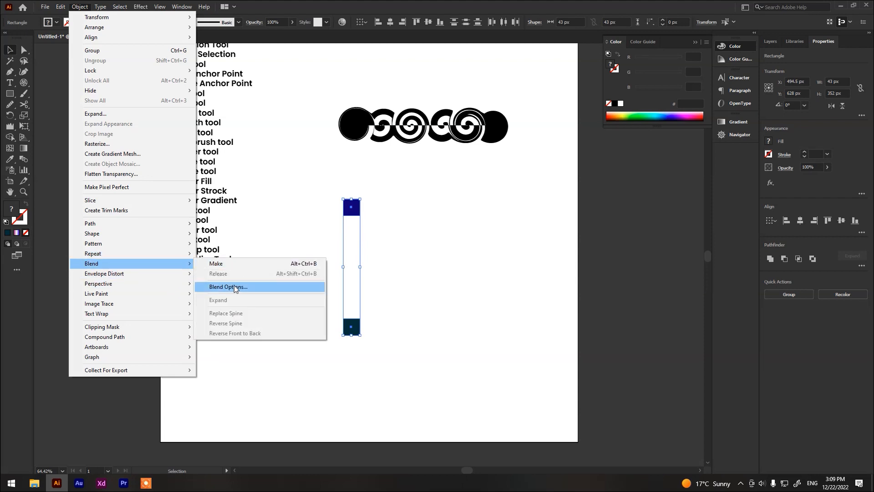
left_click(223, 265)
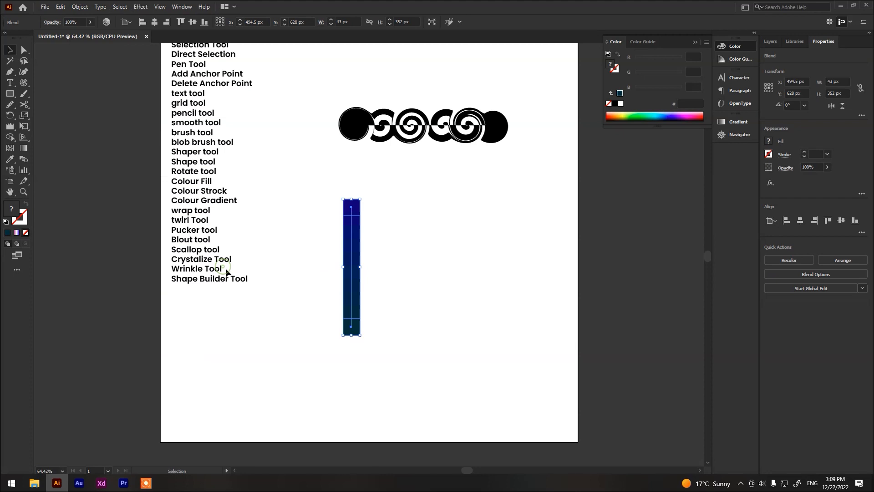
left_click(401, 236)
left_click_drag(357, 254, 420, 235)
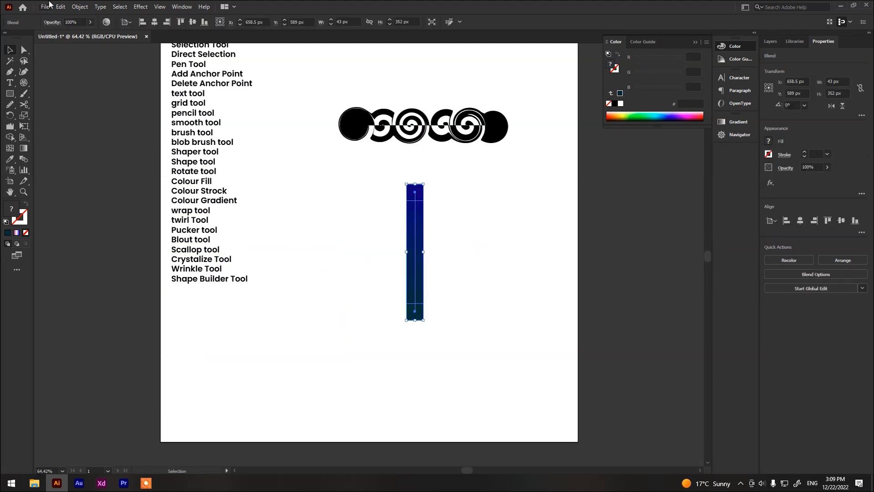
left_click(76, 6)
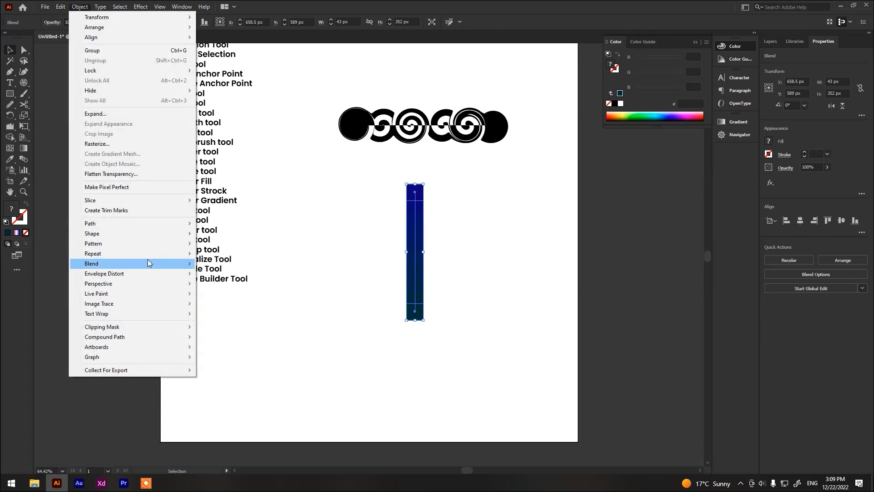
mouse_move(147, 263)
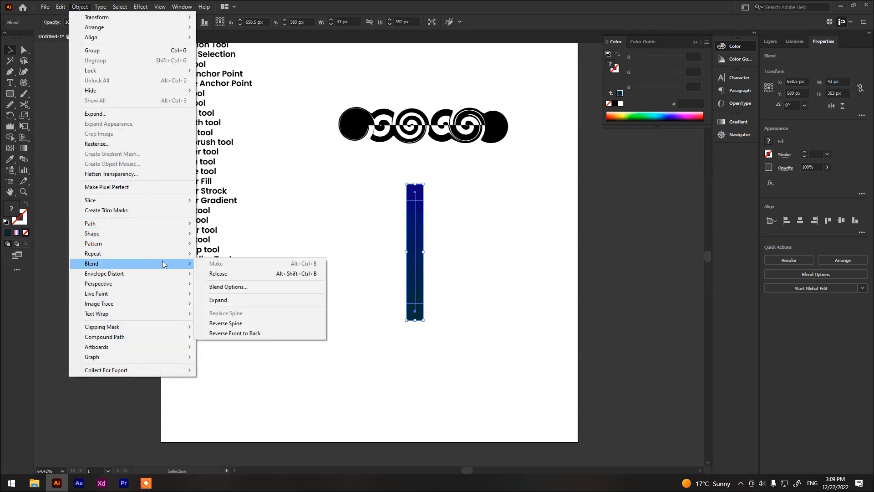
left_click(225, 287)
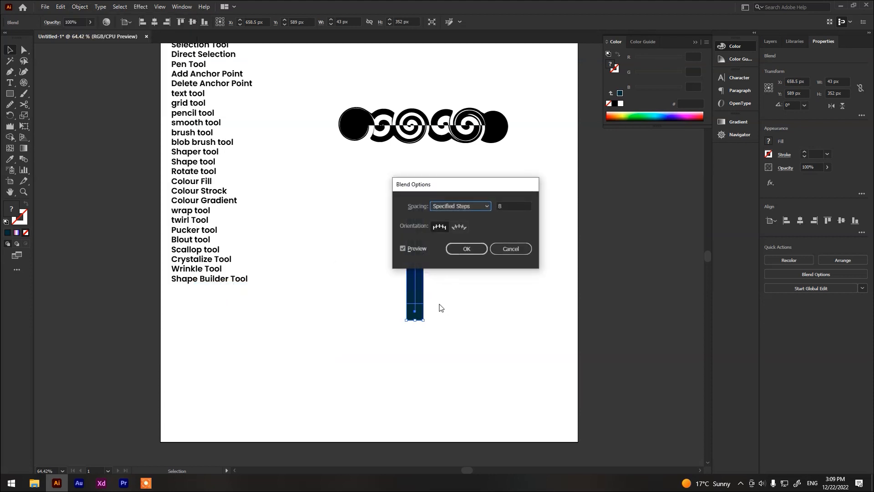
left_click(519, 249)
Reduce the selected blend's Specified Steps to 4 in the Blend Options, with the preview on.
scroll(441, 237, "up", 3)
left_click_drag(406, 216, 230, 208)
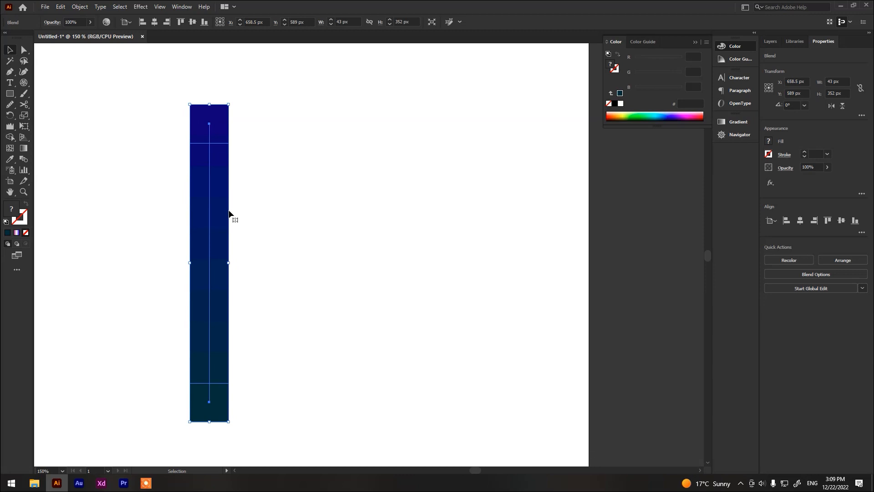
left_click(79, 7)
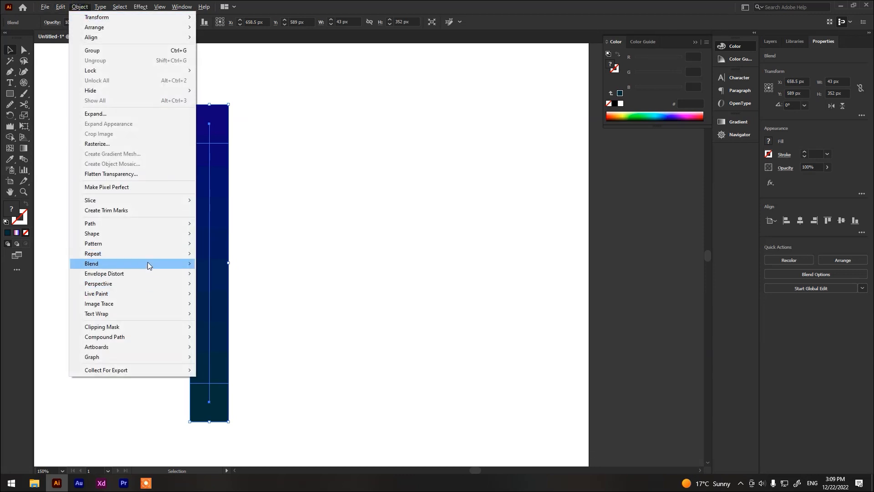
mouse_move(148, 263)
left_click(241, 286)
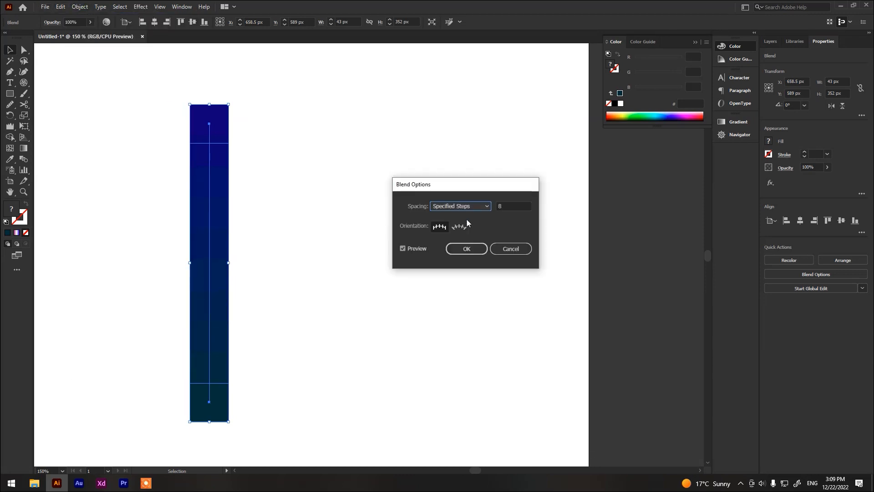
left_click(479, 203)
left_click(479, 203)
left_click(506, 205)
key("Down")
key("Down")
key("Down")
key("Down")
key("Down")
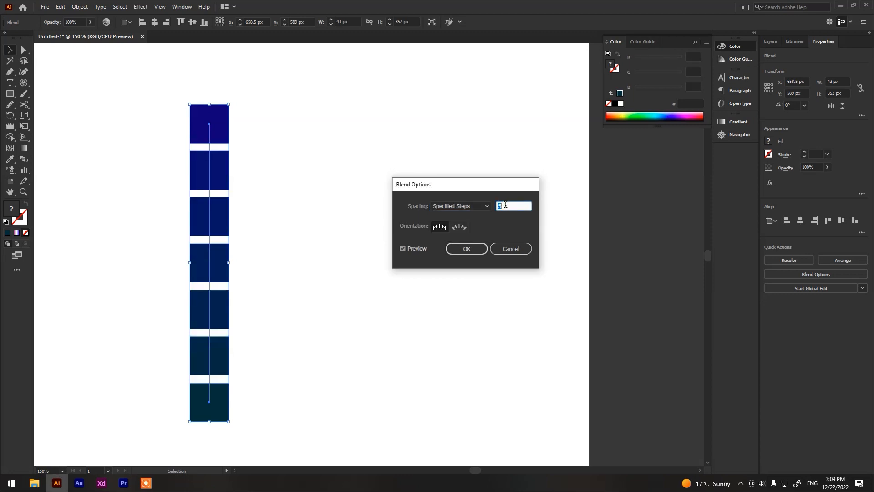
key("Up")
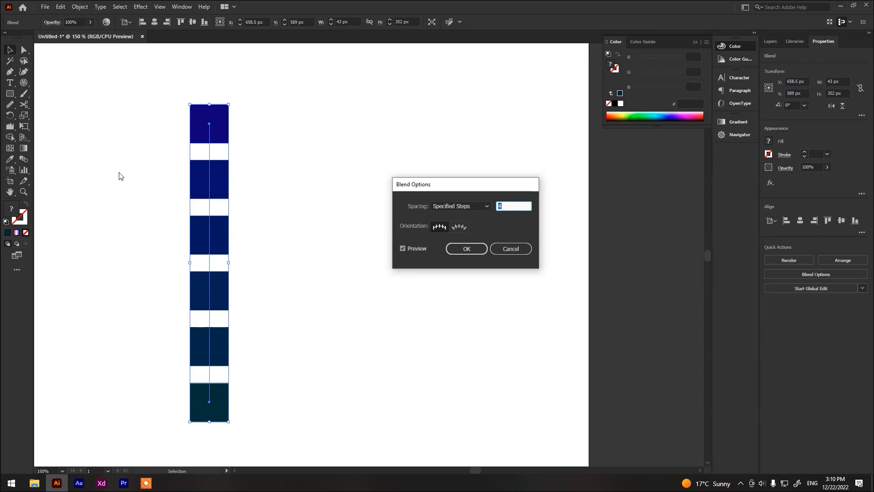
Apply 14 Specified Steps to the blend and move the strip to about X 757.5 px, Y 592 px.
key("Up")
key("Up")
key("Up")
key("Up")
key("Up")
key("Up")
key("Up")
key("Up")
key("Up")
key("Up")
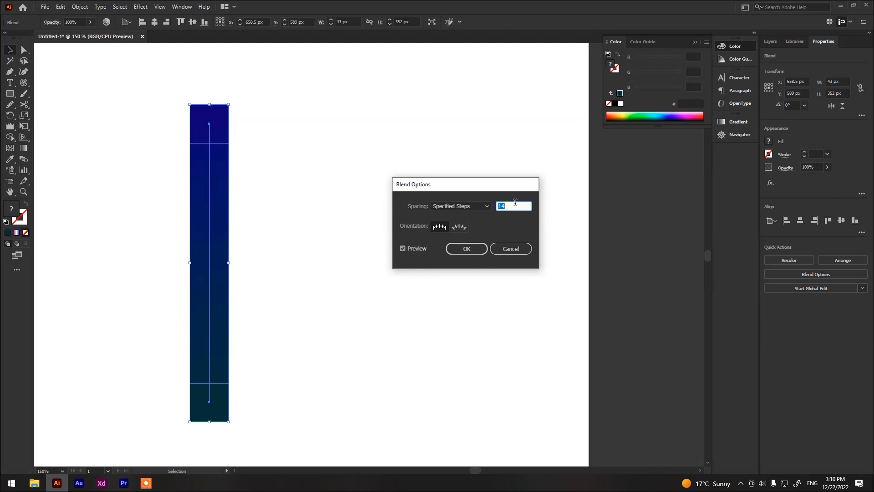
left_click(464, 249)
left_click(242, 156)
left_click_drag(204, 210, 308, 225)
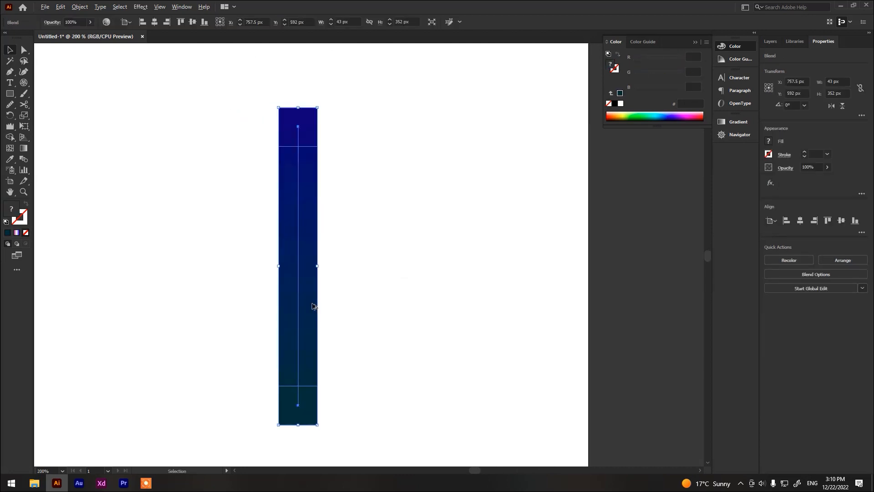
Isolate the blend and recolor its bottom square bright green, #4bd816.
scroll(312, 301, "up", 5)
scroll(287, 260, "down", 4)
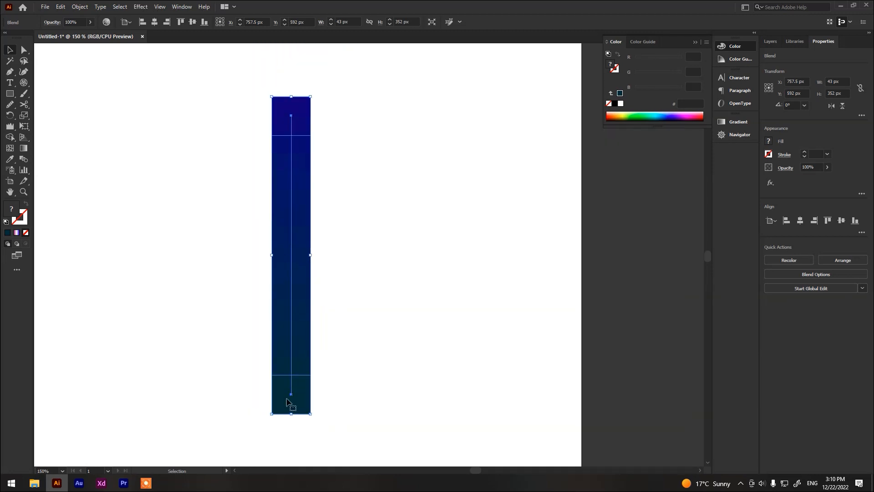
double_click(286, 400)
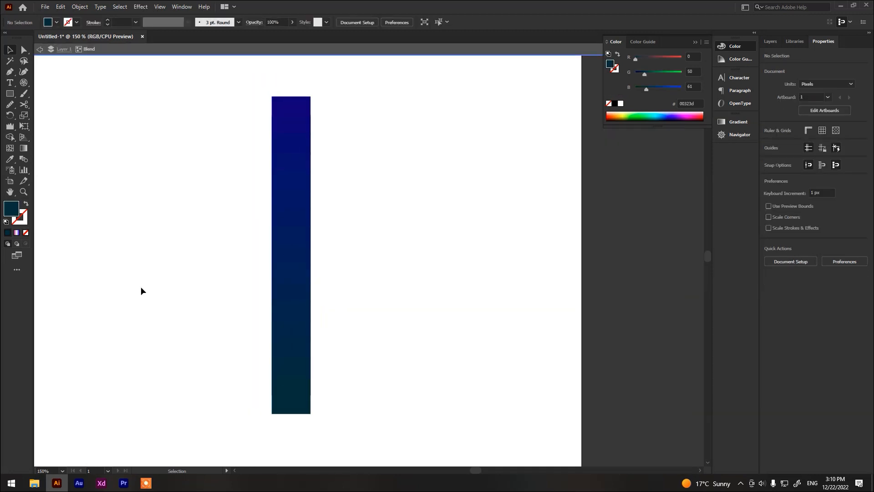
left_click(301, 398)
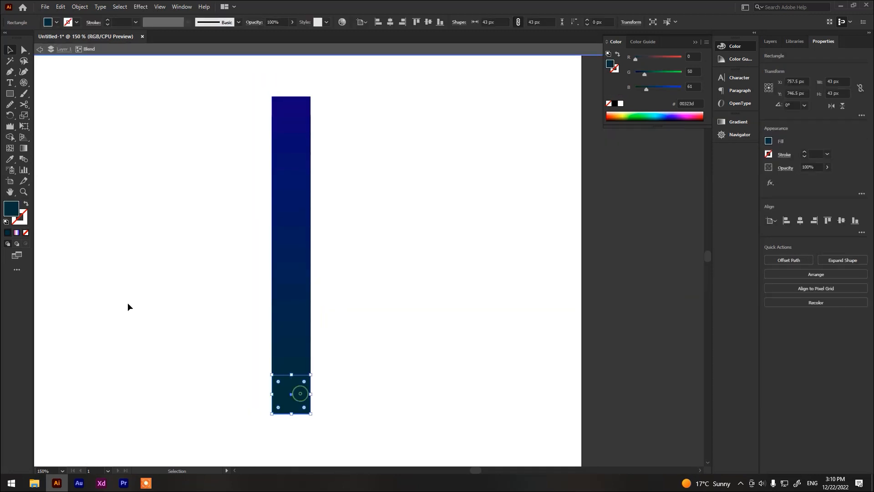
double_click(10, 209)
left_click_drag(450, 235, 453, 263)
left_click(422, 199)
left_click(549, 184)
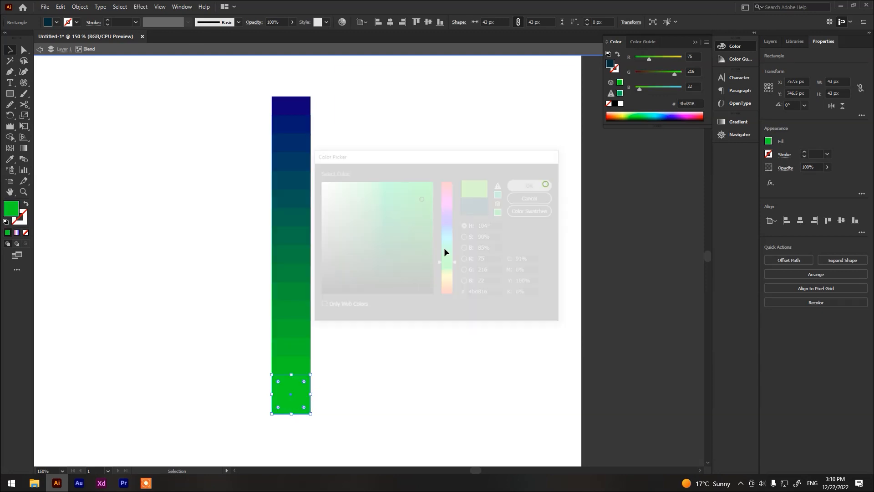
left_click(431, 251)
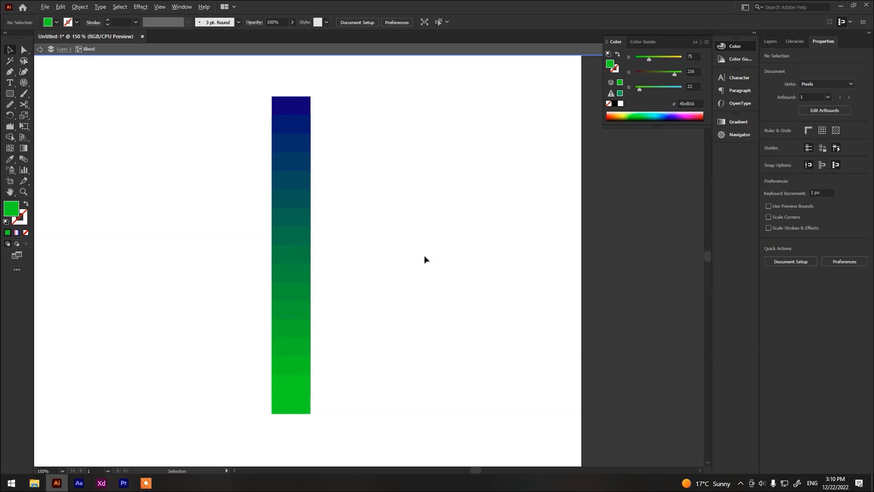
Examine the intermediate color steps along the blended strip from the blue end to the green end.
scroll(425, 255, "down", 2)
scroll(346, 239, "up", 4)
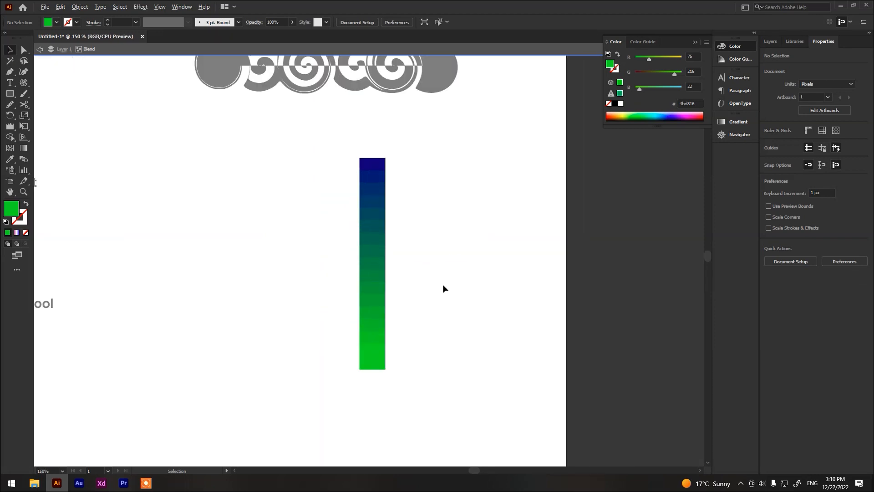
scroll(259, 361, "down", 3)
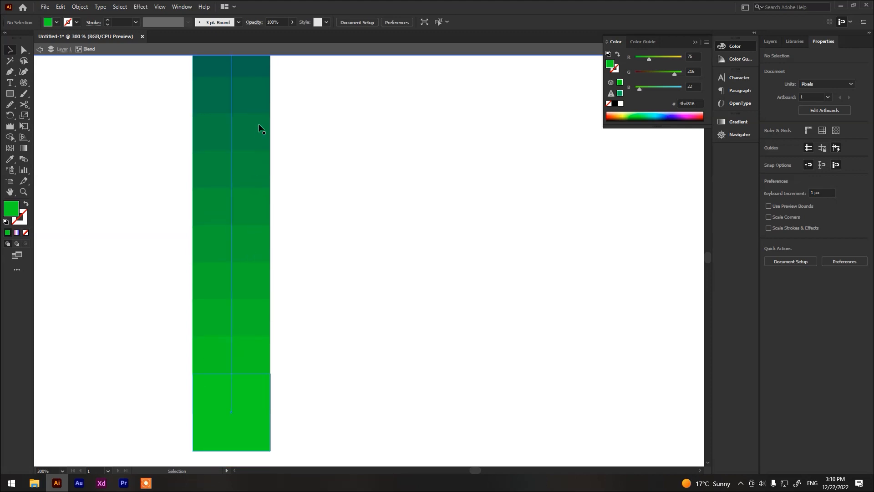
scroll(255, 68, "up", 2)
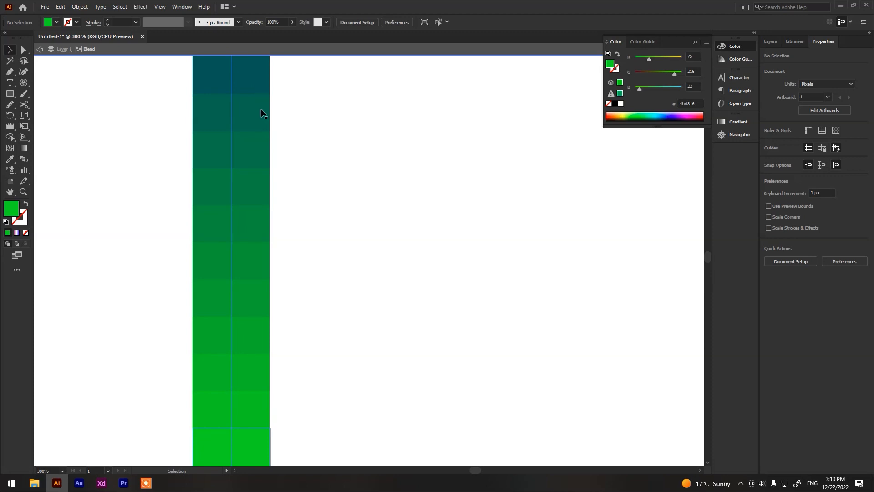
scroll(250, 111, "up", 5)
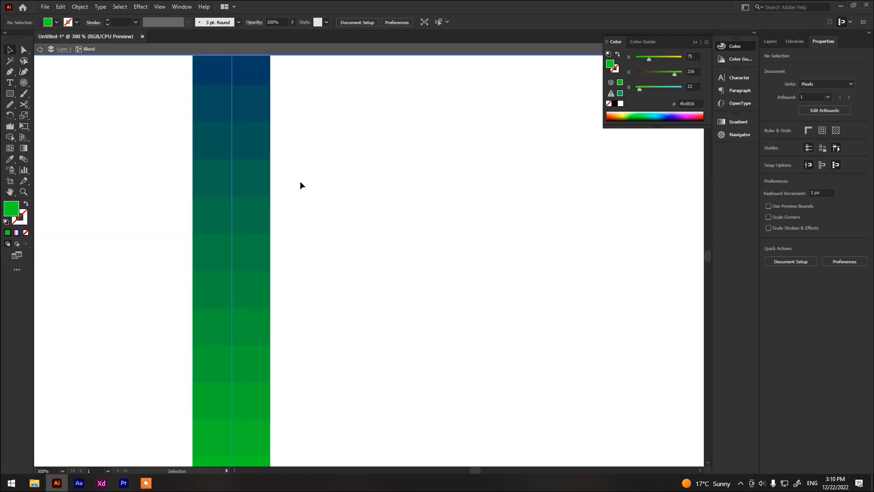
scroll(135, 137, "up", 1)
scroll(228, 187, "down", 2)
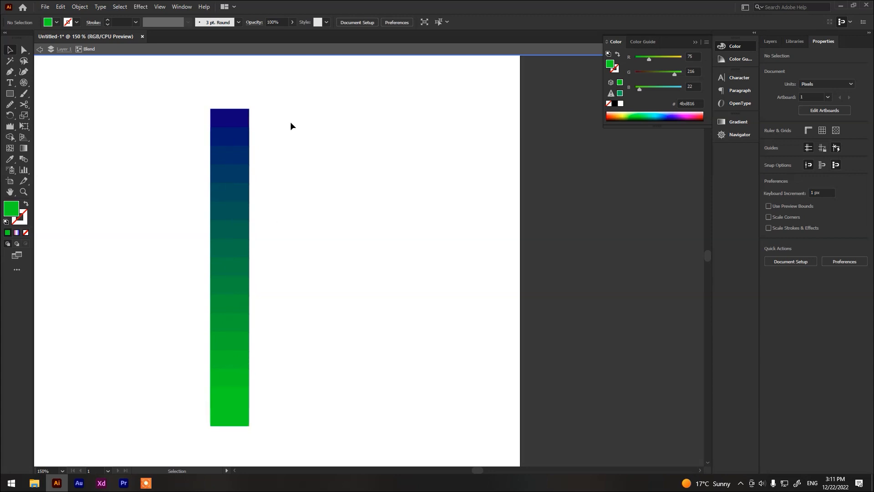
left_click_drag(288, 126, 185, 253)
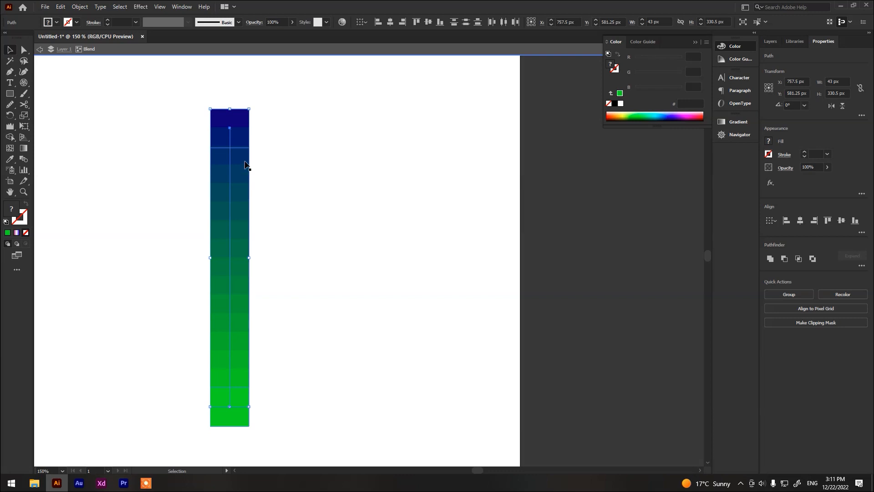
left_click_drag(252, 134, 150, 391)
key("ctrl+0")
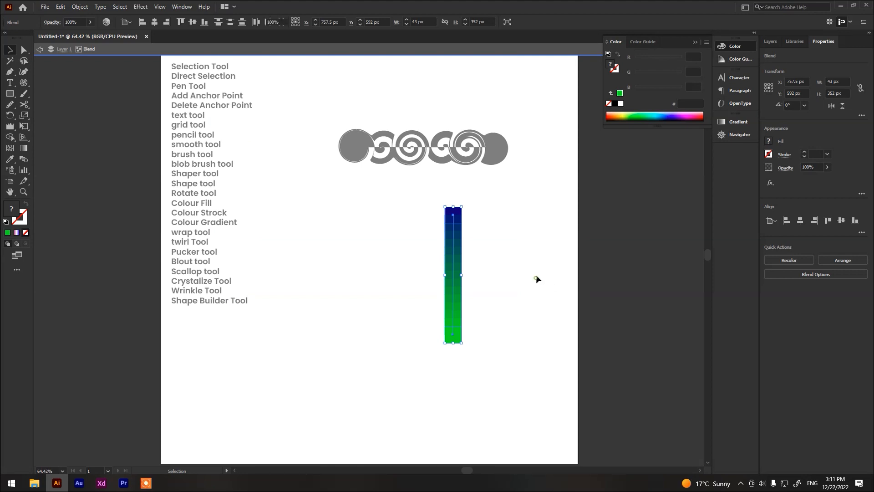
left_click(536, 277)
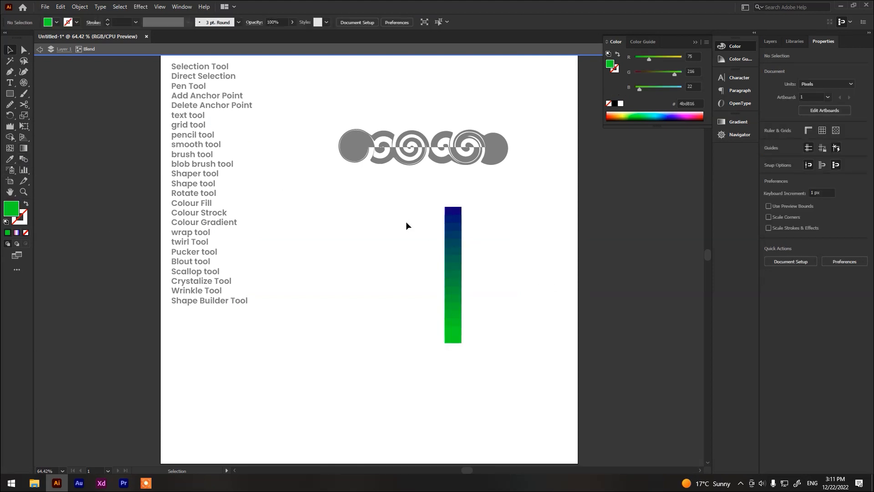
Round the corners of the blend's top blue square fully into a circle, then leave isolation mode.
left_click(455, 217)
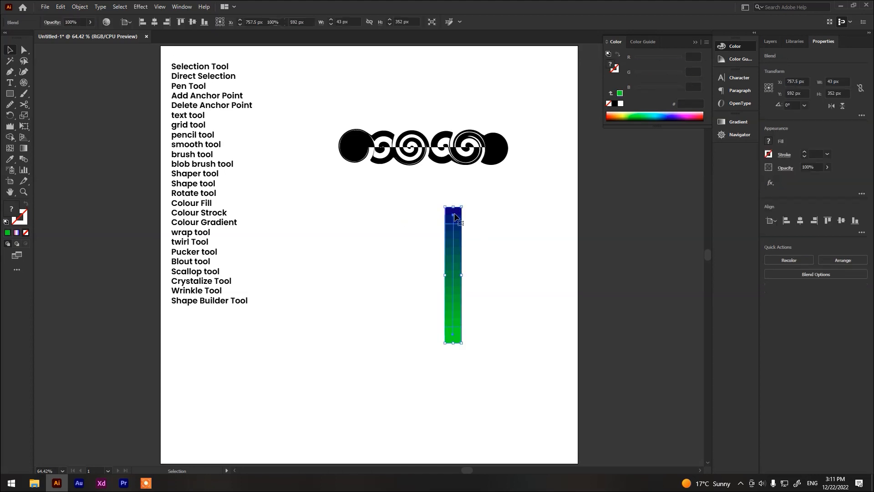
double_click(455, 217)
key("ctrl+plus")
key("ctrl+plus")
key("ctrl+plus")
left_click(462, 206)
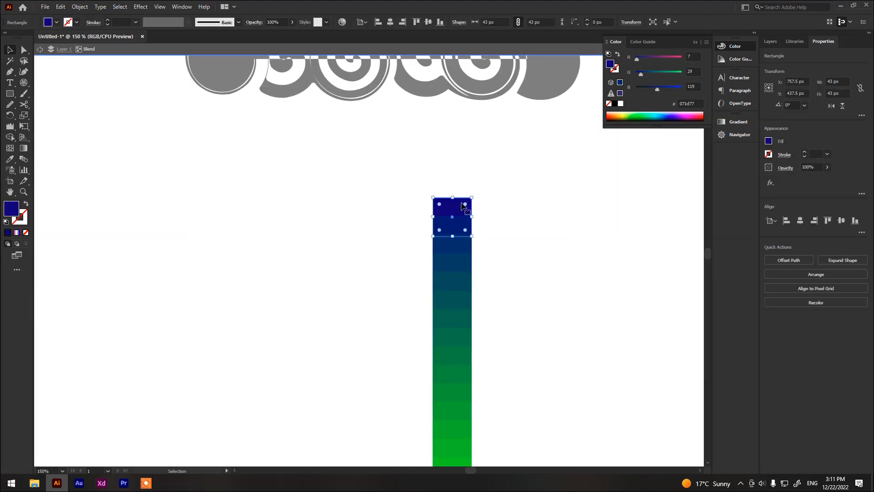
left_click_drag(466, 205, 350, 291)
double_click(368, 265)
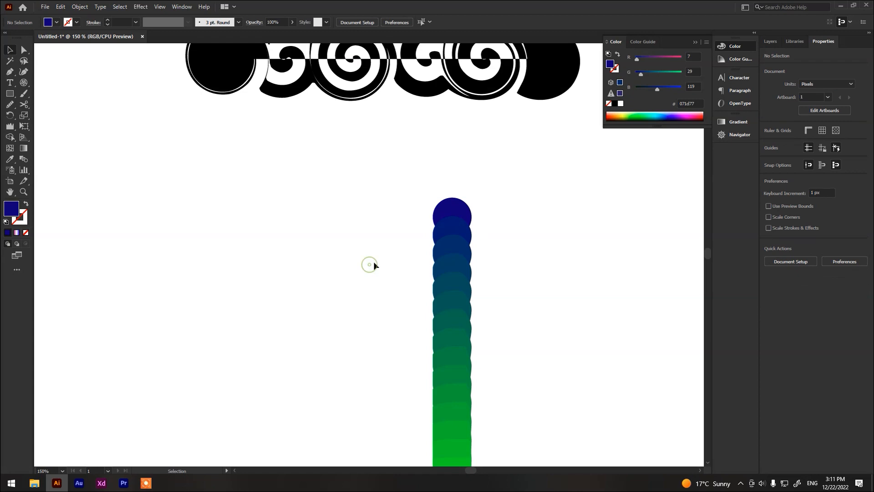
Isolate the blend, round its bottom green square fully into a circle, and leave isolation mode.
scroll(581, 288, "down", 4)
scroll(570, 328, "up", 4)
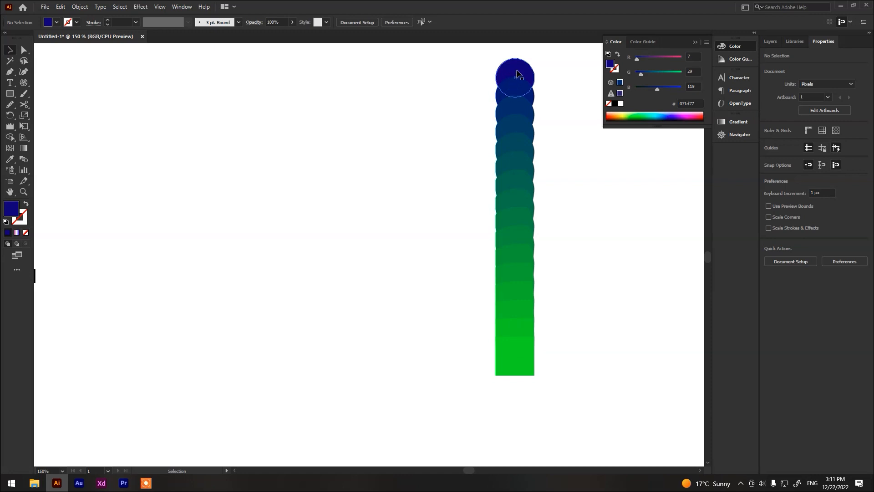
double_click(518, 355)
left_click(518, 355)
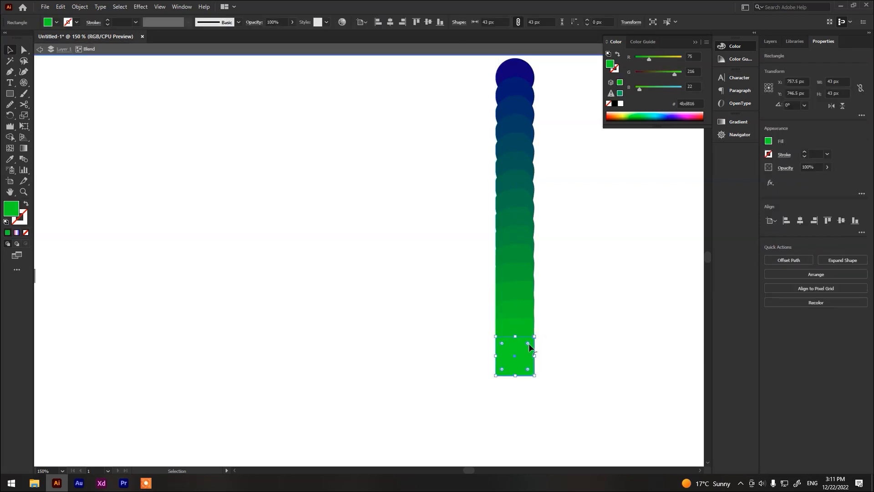
left_click_drag(526, 342, 426, 391)
key("Escape")
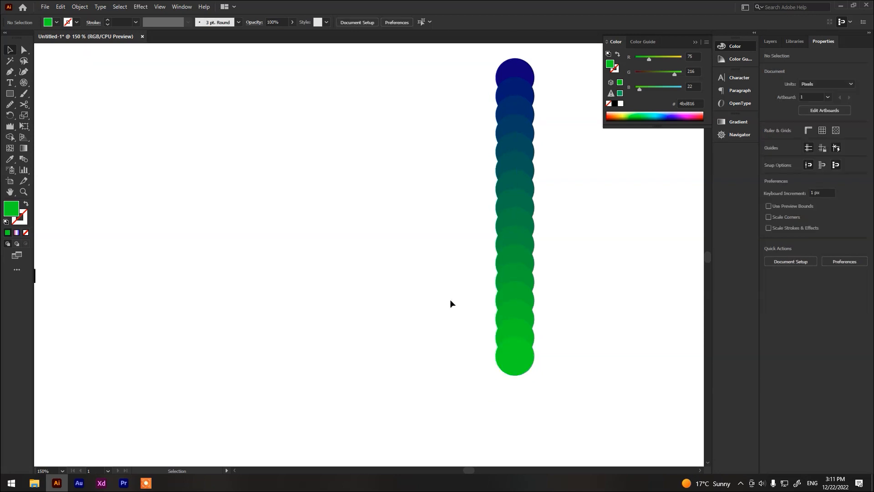
scroll(450, 299, "down", 5)
scroll(463, 301, "up", 4)
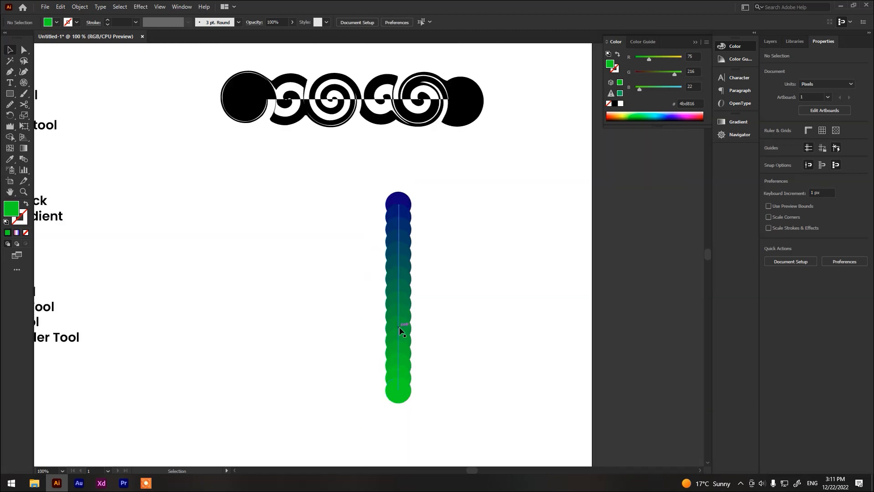
Delete the blue-to-green blend strip and try the Symbol Sprayer on the empty area of the artboard.
left_click(400, 305)
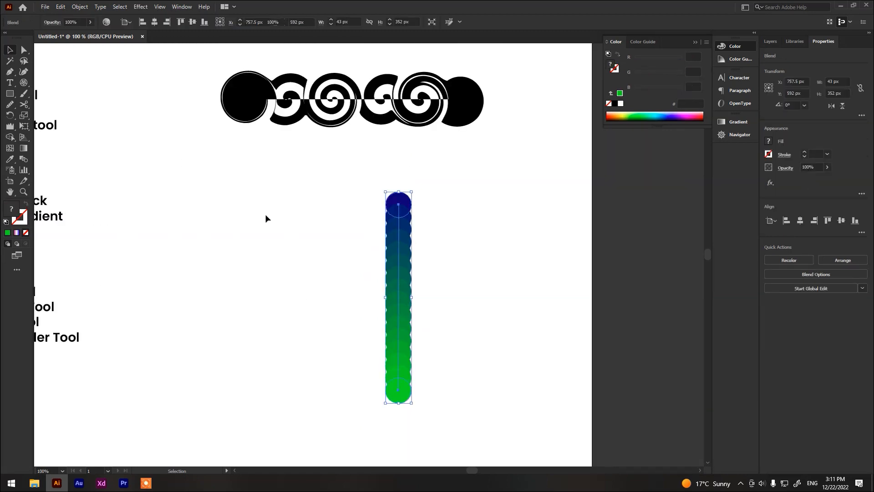
key("Delete")
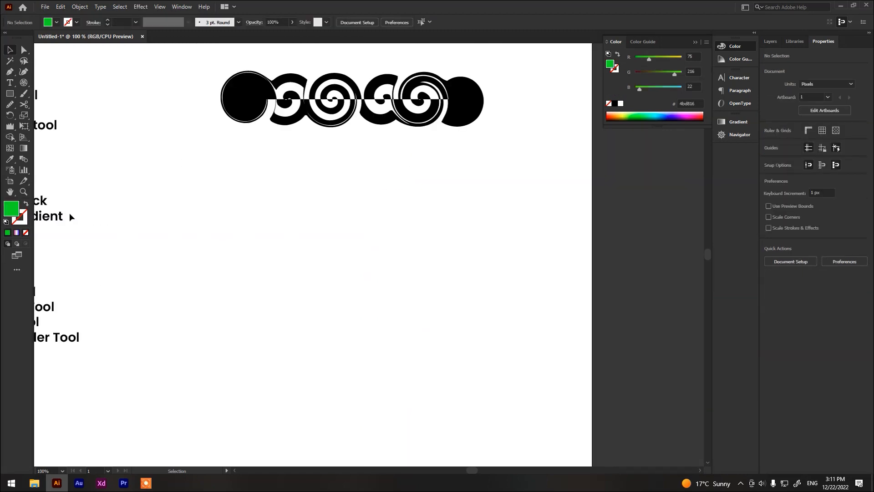
left_click(10, 170)
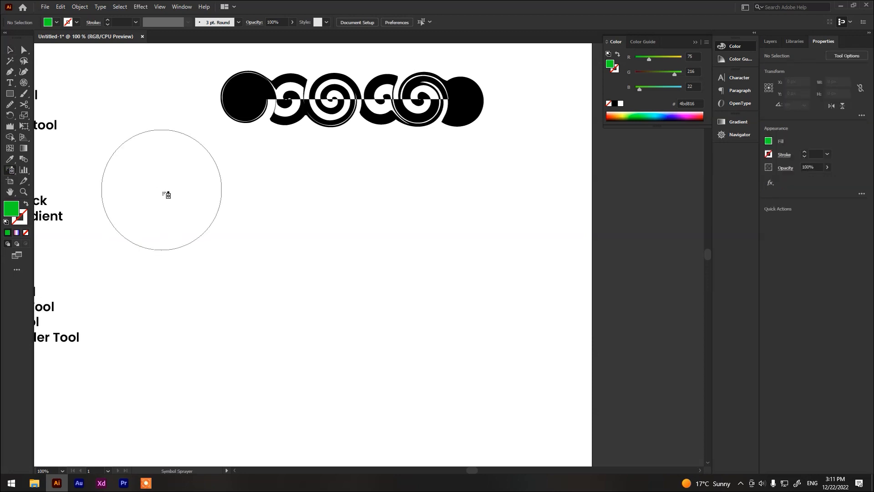
left_click(164, 191)
key("Return")
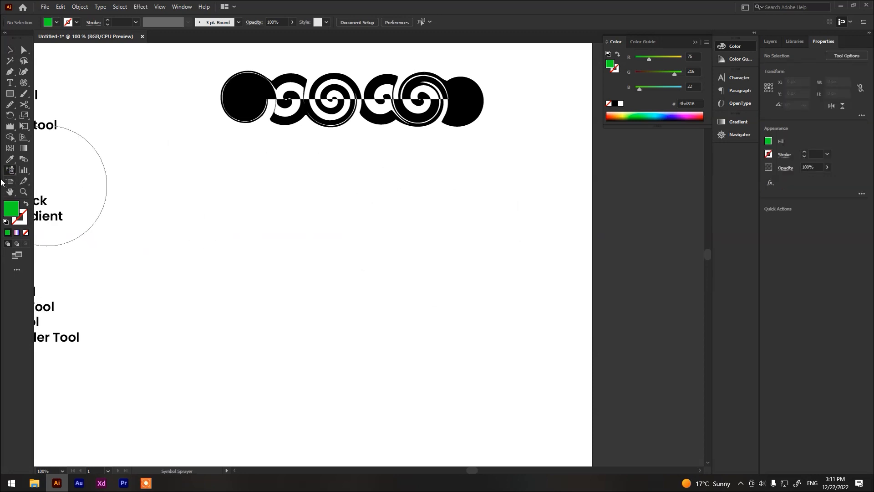
Draw a column graph below the spiral artwork with the default value 1.00, close its data window, and undo the graph.
left_click(23, 172)
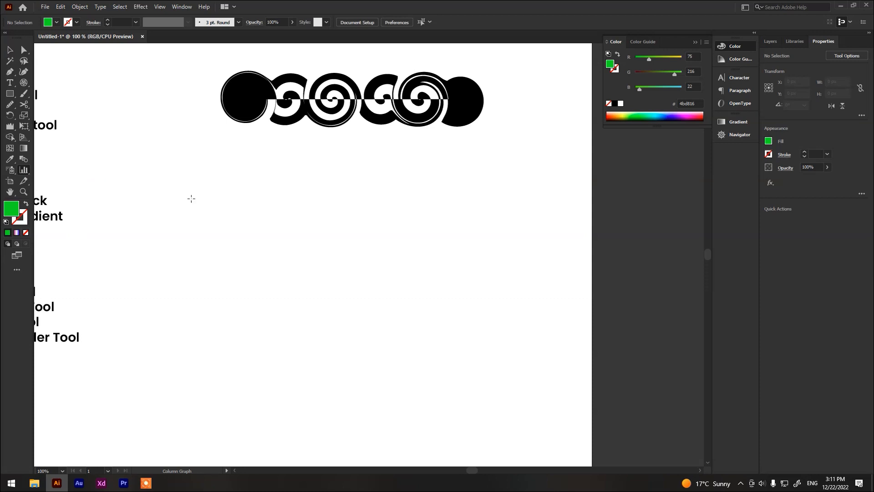
left_click_drag(196, 203, 289, 313)
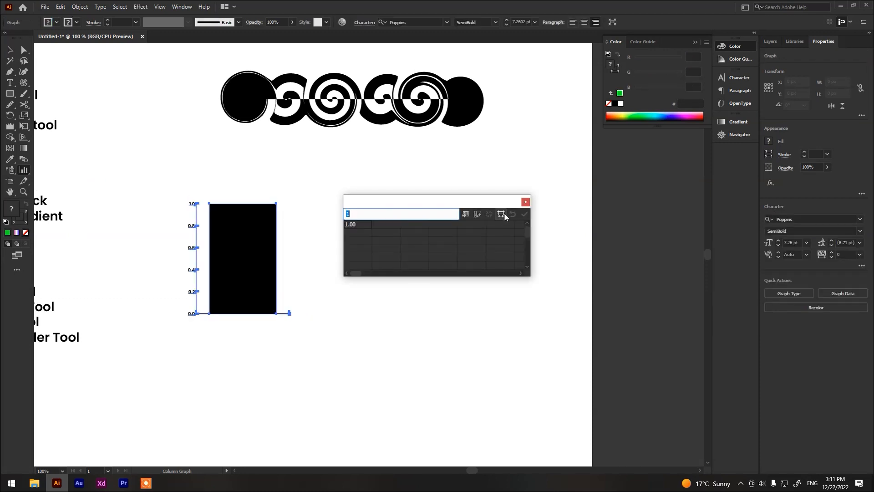
left_click(525, 202)
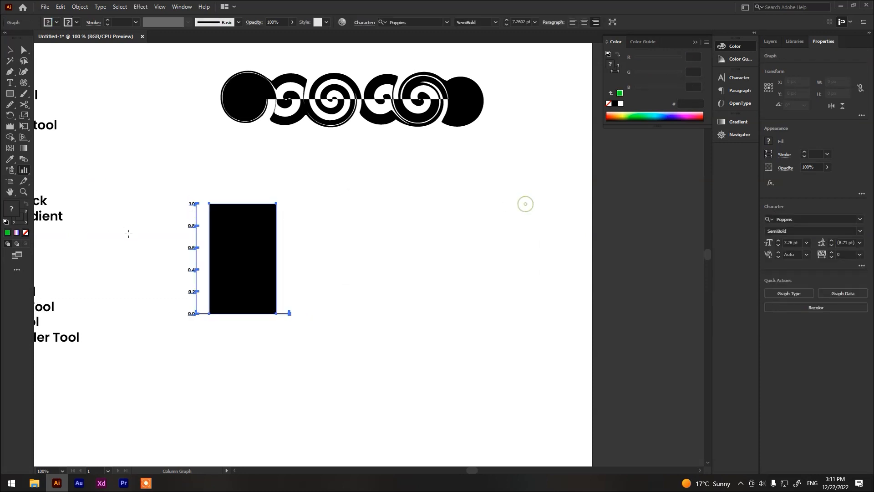
key("ctrl+z")
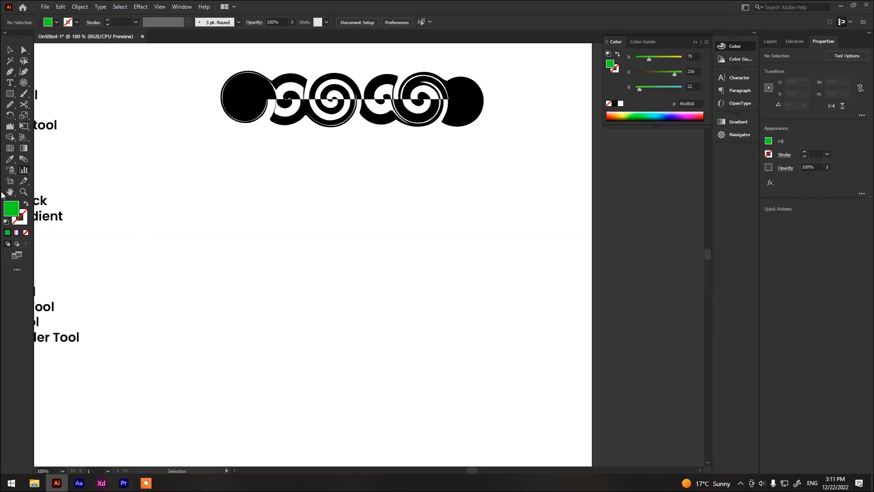
key("v")
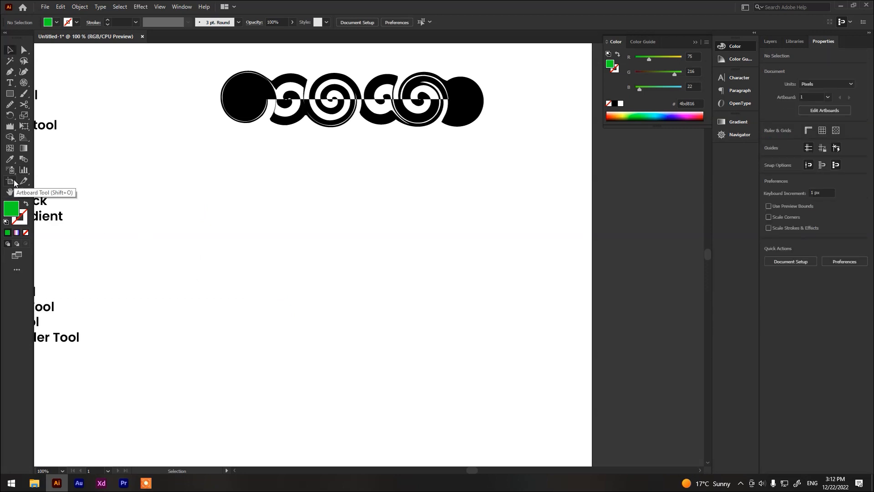
Duplicate the artboard with its artwork beside the original at X 1659 px, and undo the copy.
key("ctrl+0")
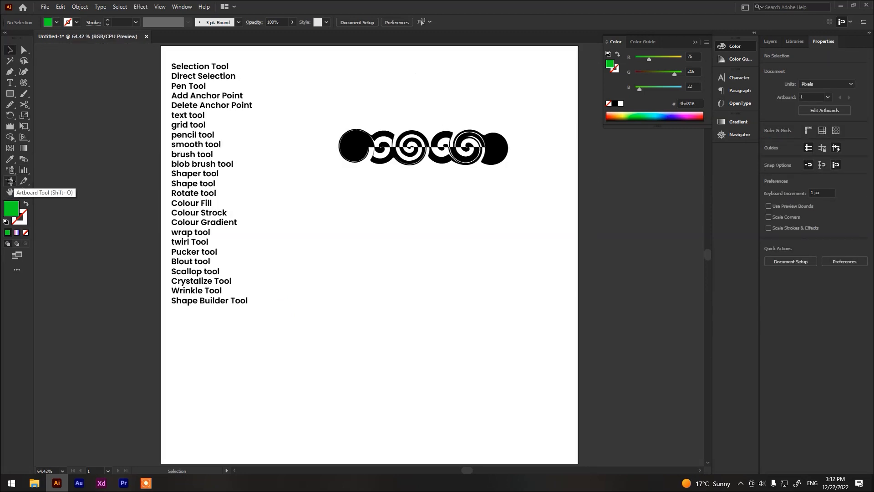
left_click(10, 181)
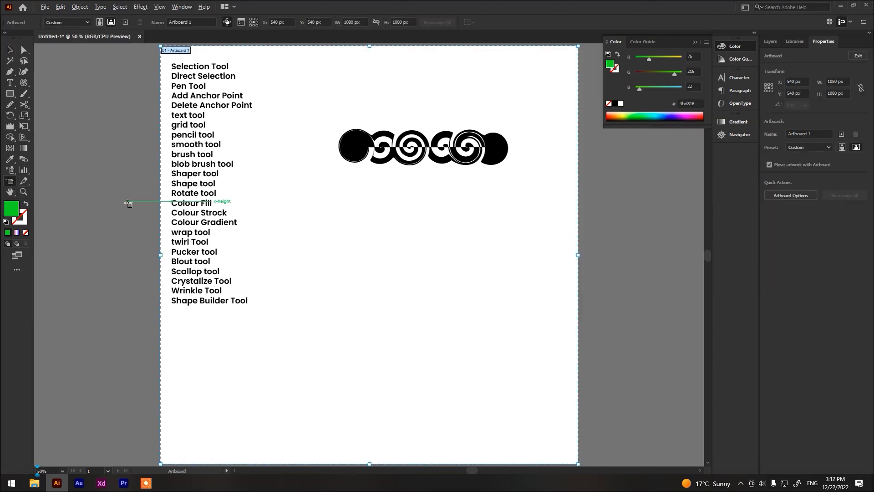
scroll(128, 203, "down", 1)
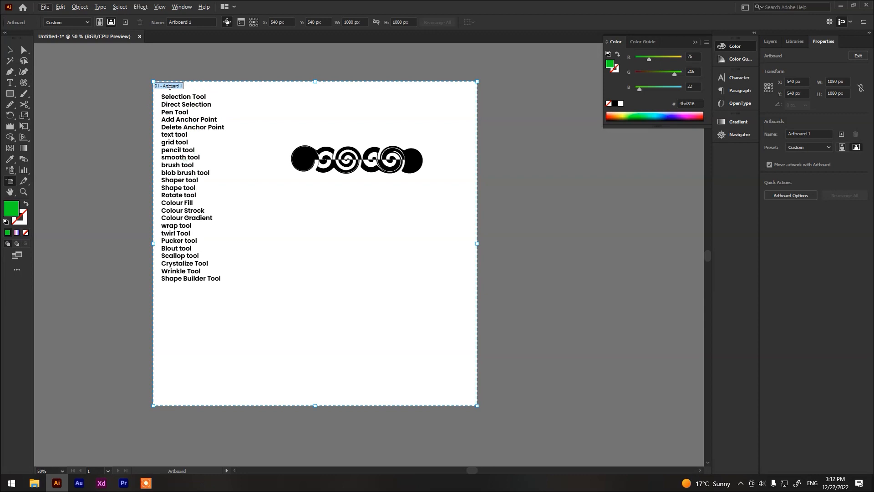
left_click_drag(164, 89, 499, 89)
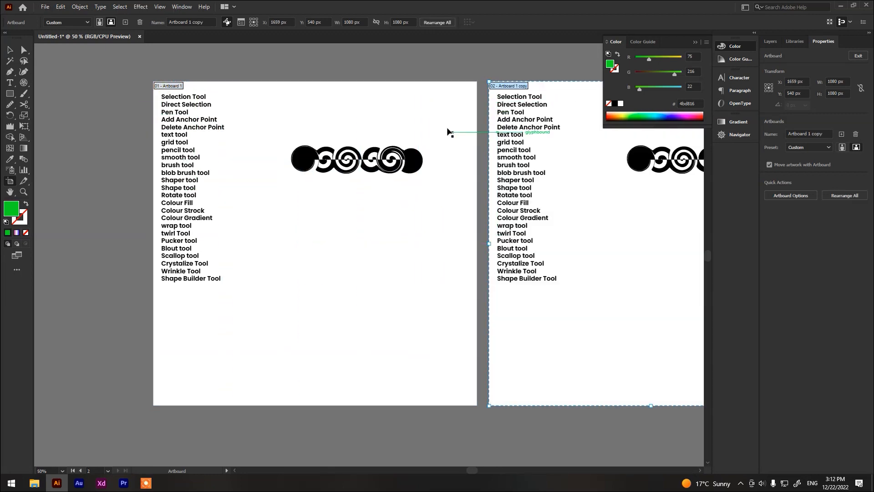
key("ctrl+z")
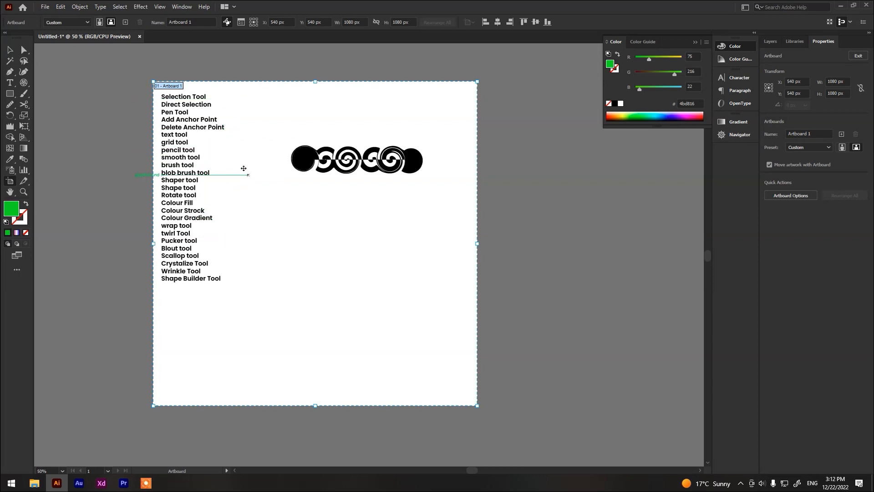
Draw an empty artboard of about 1100 by 1068 px to the right of the first one, and remove it.
scroll(247, 173, "down", 5)
scroll(260, 162, "right", 5)
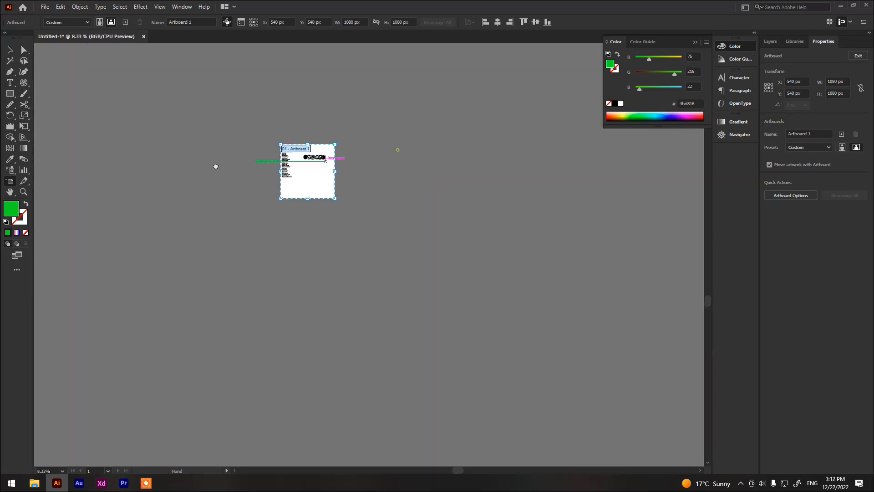
scroll(246, 125, "up", 3)
left_click_drag(246, 121, 414, 282)
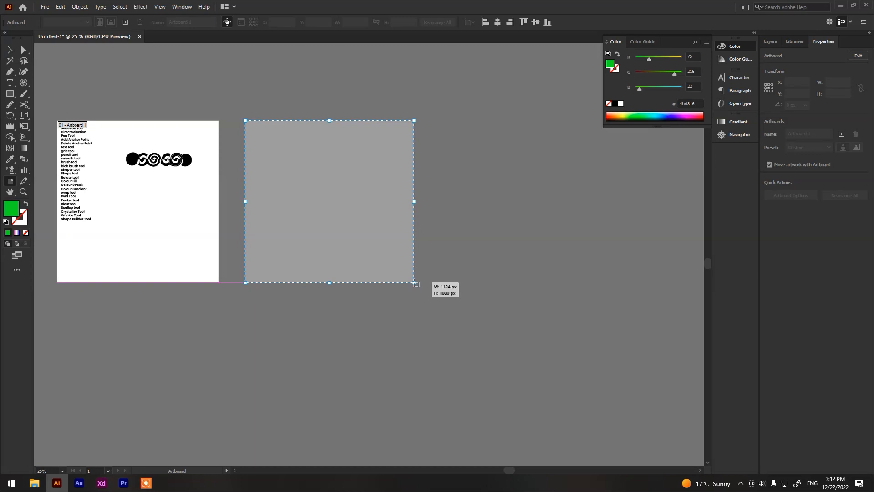
left_click_drag(414, 283, 411, 281)
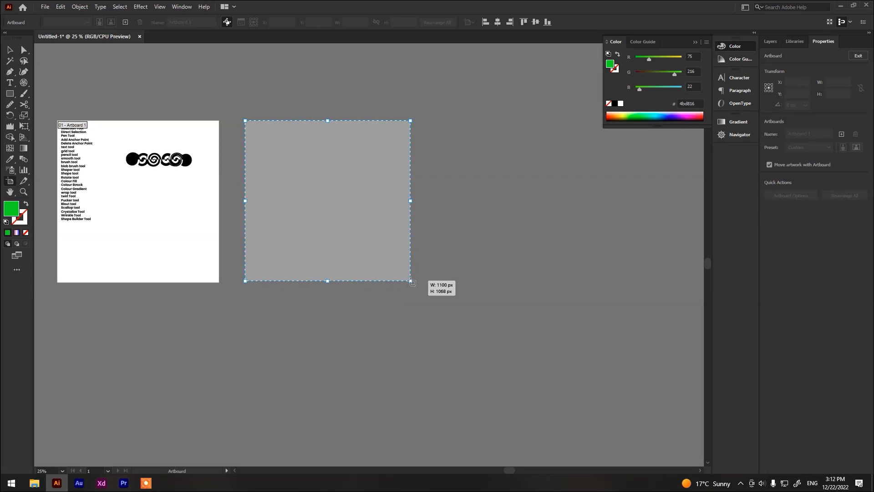
left_click_drag(411, 282, 412, 282)
key("Delete")
Copy the artboard and its contents to X 1701 px, undo the copy, and return to the Selection tool.
left_click_drag(61, 126, 236, 137)
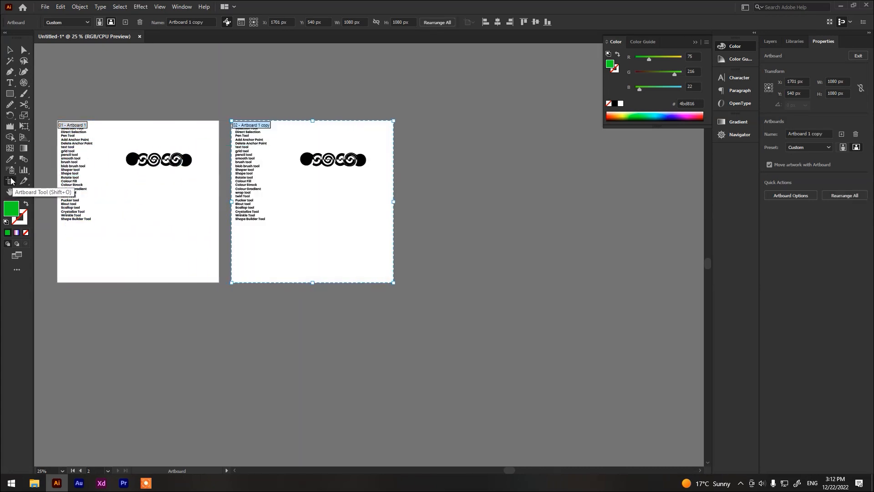
key("ctrl+z")
key("ctrl+0")
key("v")
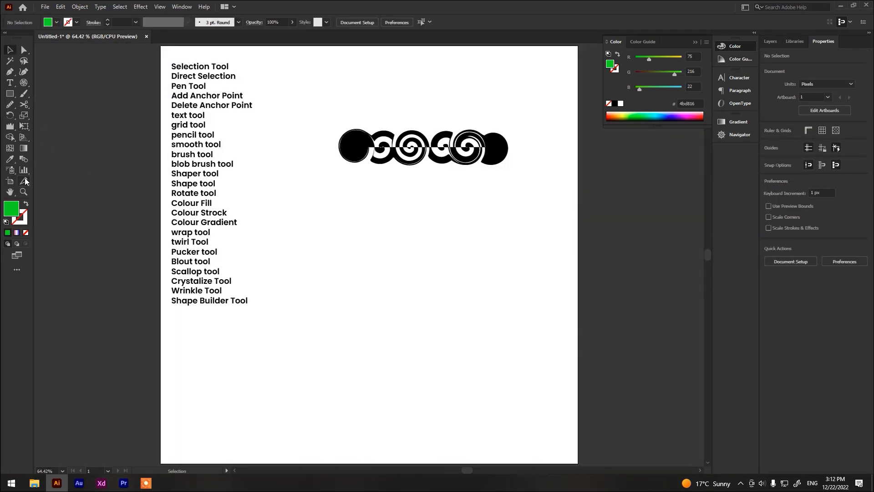
Draw a 289 by 289 px square below the spiral artwork and fill it with dark green #1e261b.
left_click(25, 181)
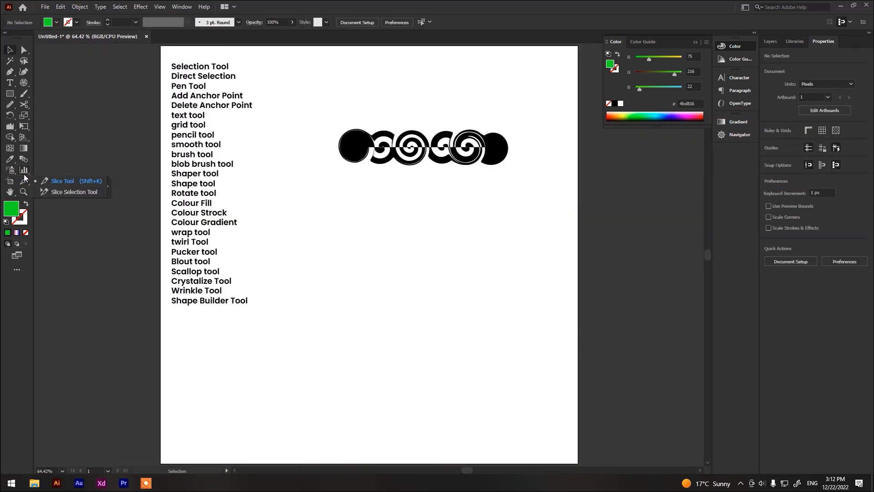
left_click(10, 94)
mouse_move(386, 279)
left_mouse_down()
mouse_move(452, 390)
mouse_move(497, 391)
left_mouse_up()
double_click(13, 216)
left_click(350, 279)
left_click(534, 184)
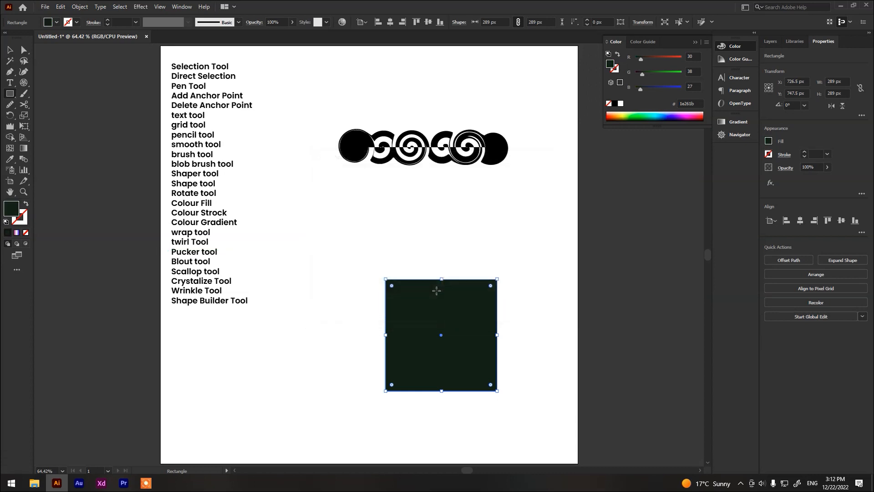
Slice across the dark square with a vertical slice about 11 by 345 px and a horizontal one about 511 by 44 px.
left_click(23, 181)
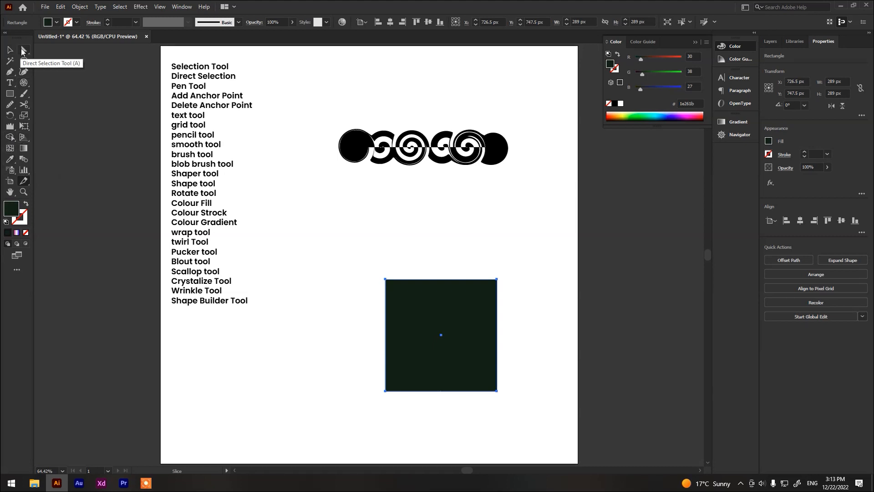
left_click_drag(438, 276, 441, 410)
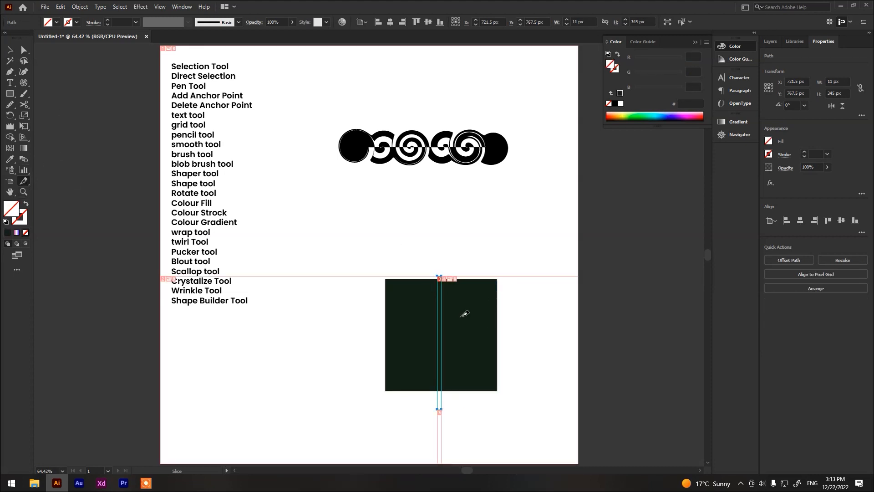
left_click(24, 181)
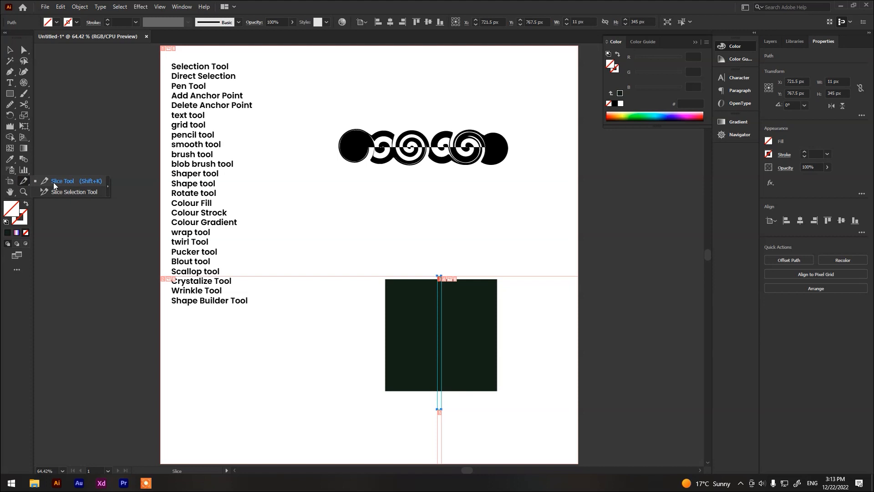
left_click(548, 309)
left_click_drag(507, 308, 310, 324)
key("v")
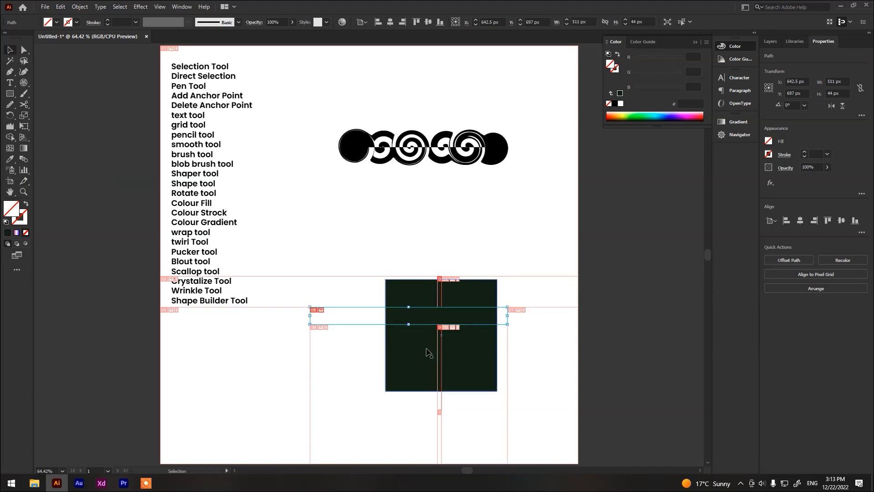
Move the dark square to about X 625.5, Y 815.5 px to check whether the slices cut it, and undo the move.
left_click(337, 366)
left_click(424, 354)
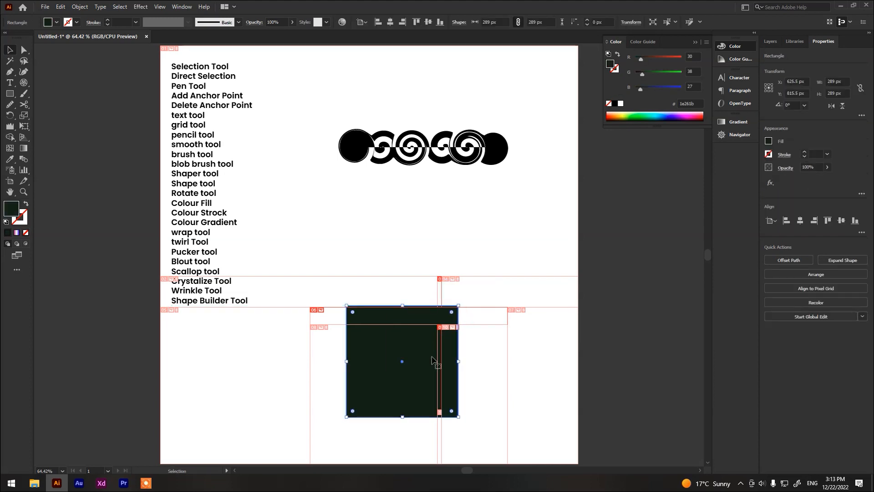
key("a")
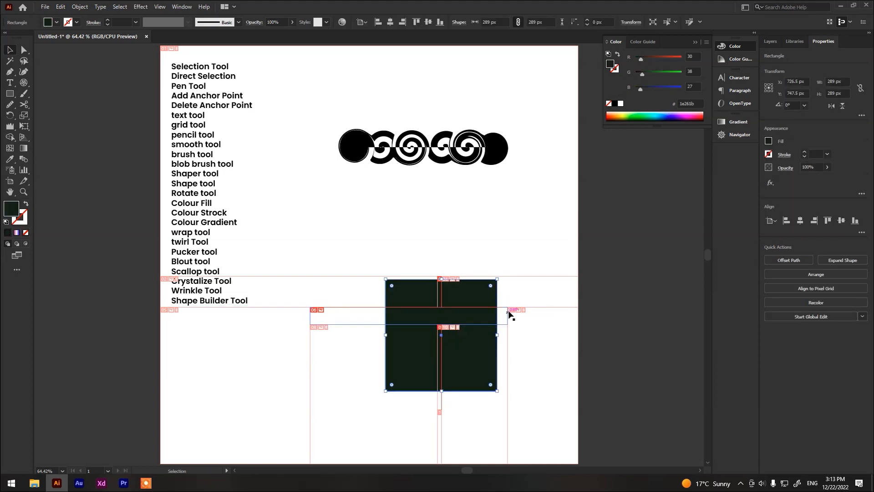
key("v")
Rotate the wide horizontal slice about 12° counterclockwise across the dark square.
left_click(510, 308)
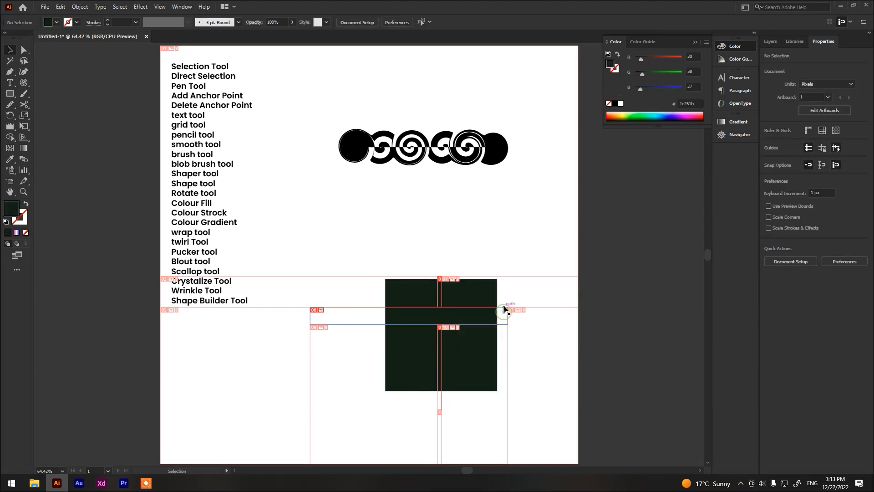
left_click(503, 309)
left_click_drag(503, 309, 372, 327)
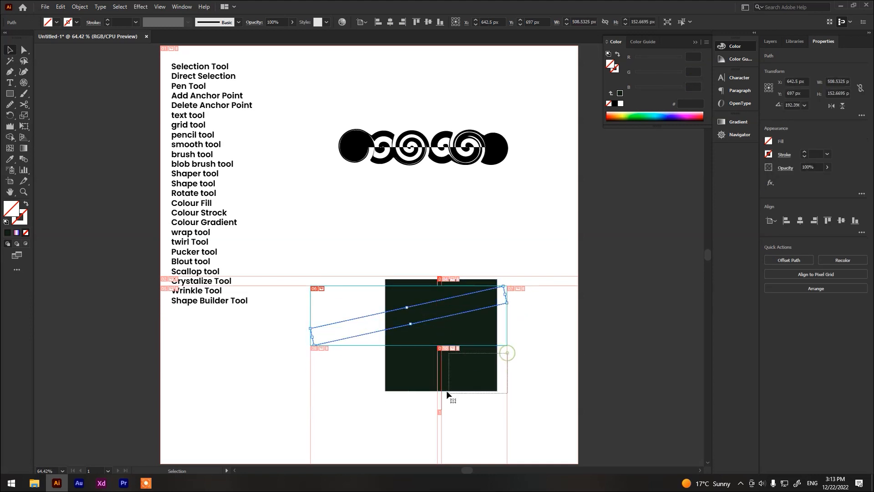
Move the dark square to about X 775.5, Y 821.5 px and check it against the slices.
left_click(445, 347)
left_click_drag(445, 348, 455, 371)
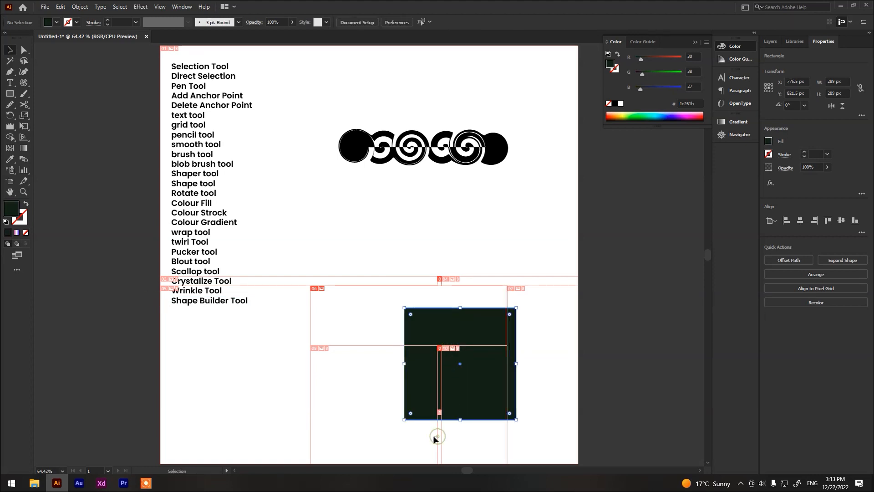
left_click(433, 435)
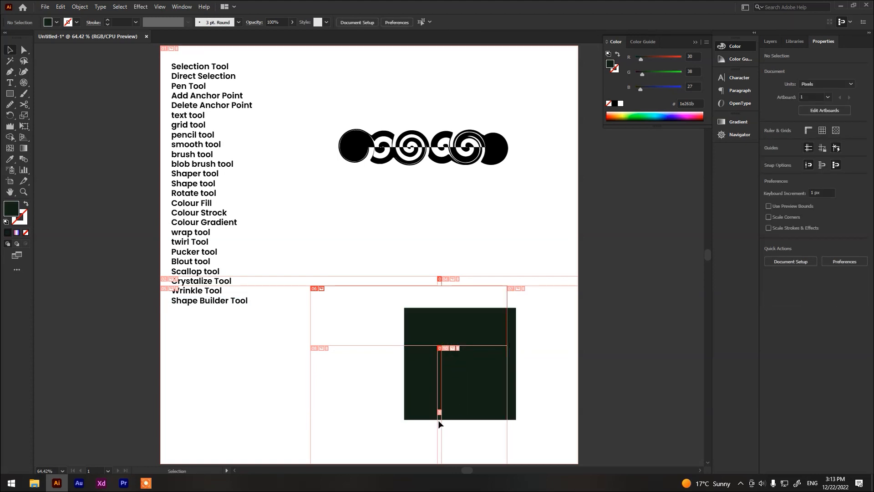
left_click_drag(440, 286, 314, 348)
Undo the slices and the square's move, leaving the square in its original place with the dark fill.
key("ctrl+z")
key("ctrl+z")
key("ctrl+z")
key("ctrl+z")
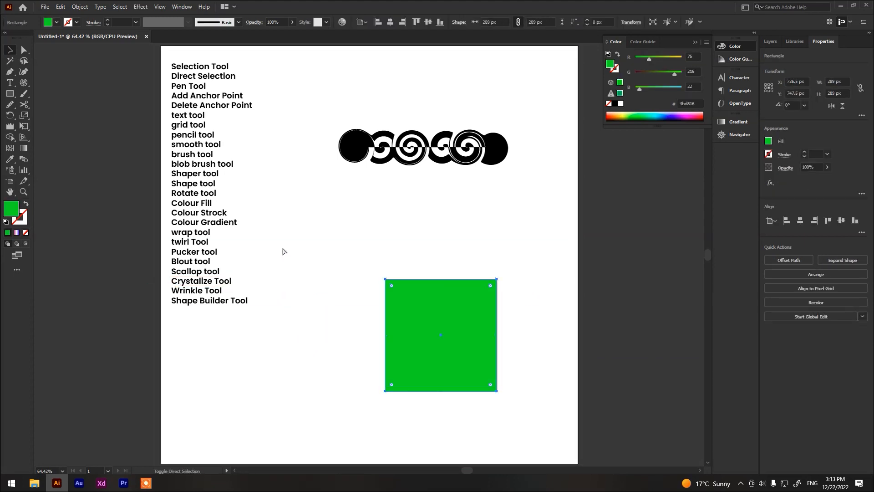
key("ctrl+z")
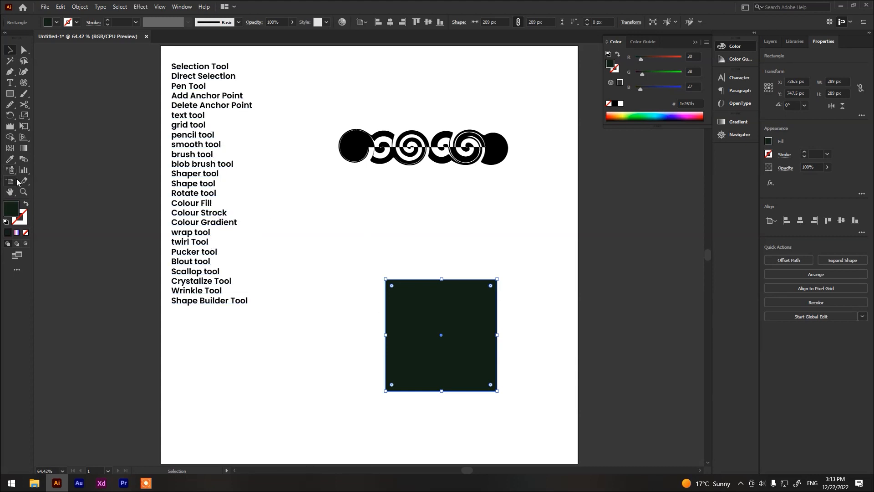
Demonstrate the Hand tool by panning the artboard around the workspace at 33.33% zoom, and return to the Selection tool.
left_click(10, 192)
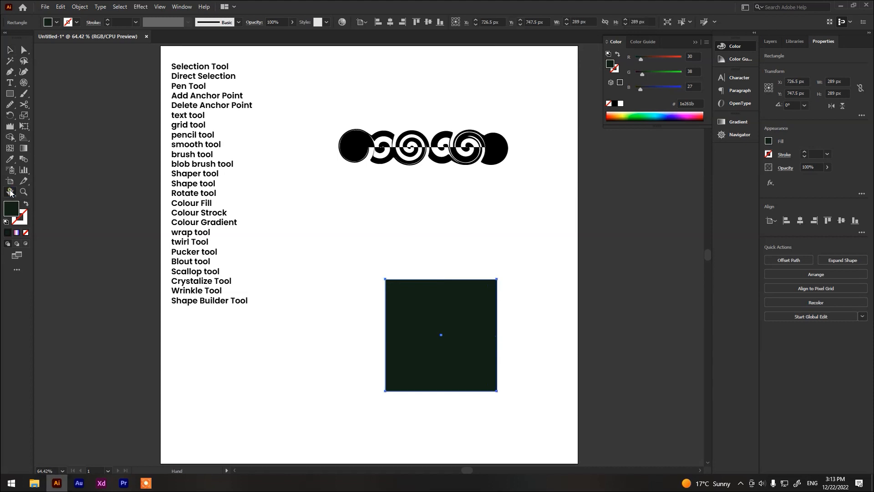
scroll(358, 251, "up", 1)
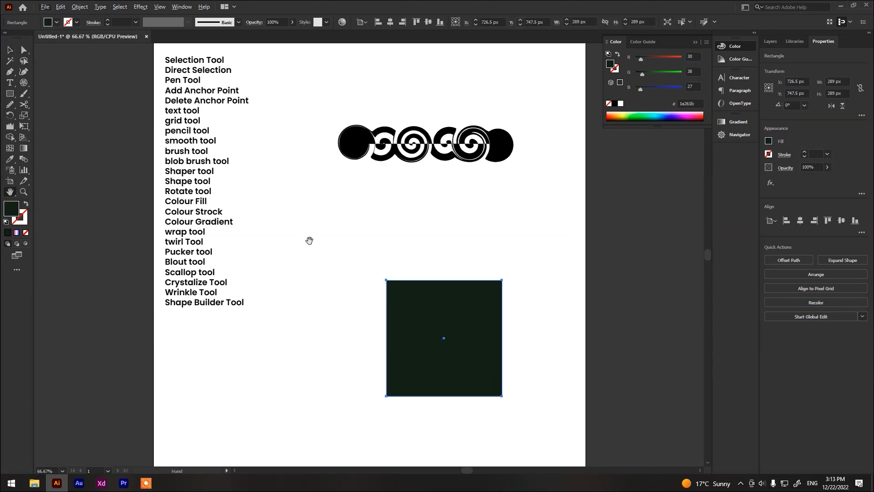
key("alt+v")
left_click(11, 54)
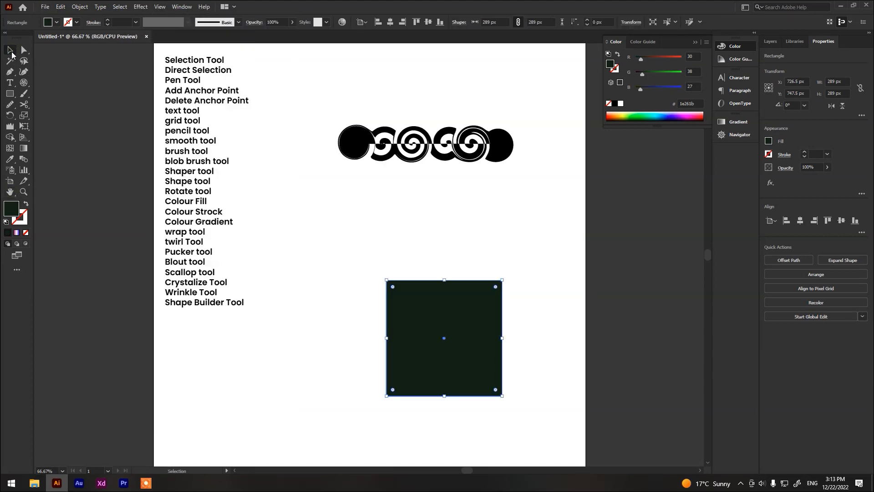
scroll(376, 192, "up", 1)
scroll(374, 193, "down", 3)
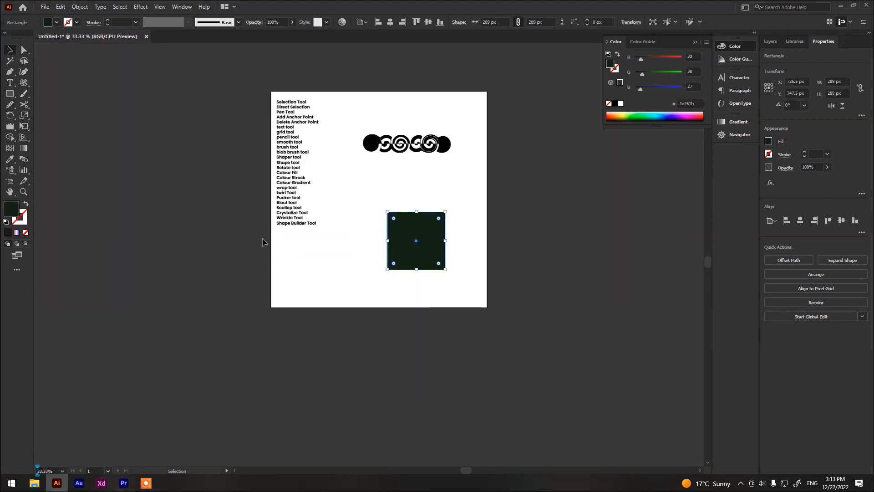
key("space")
left_click_drag(372, 172, 305, 203)
key("space")
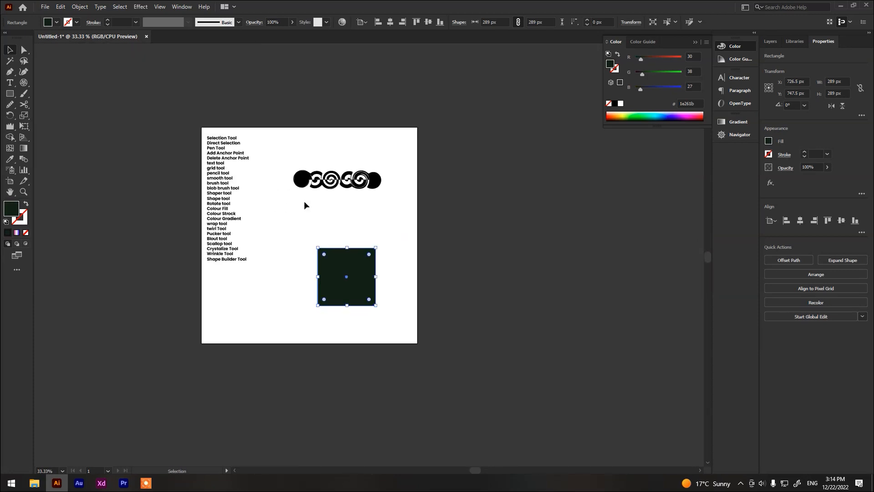
key("space")
left_click_drag(289, 221, 312, 274)
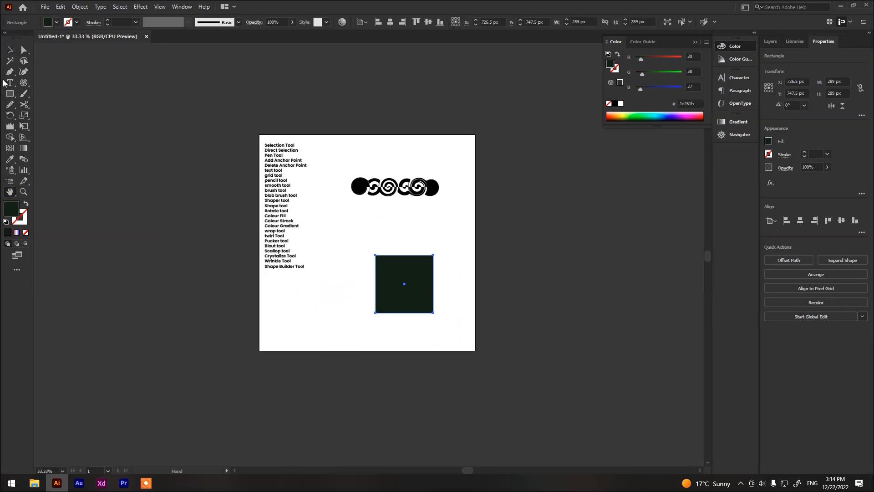
left_click(10, 50)
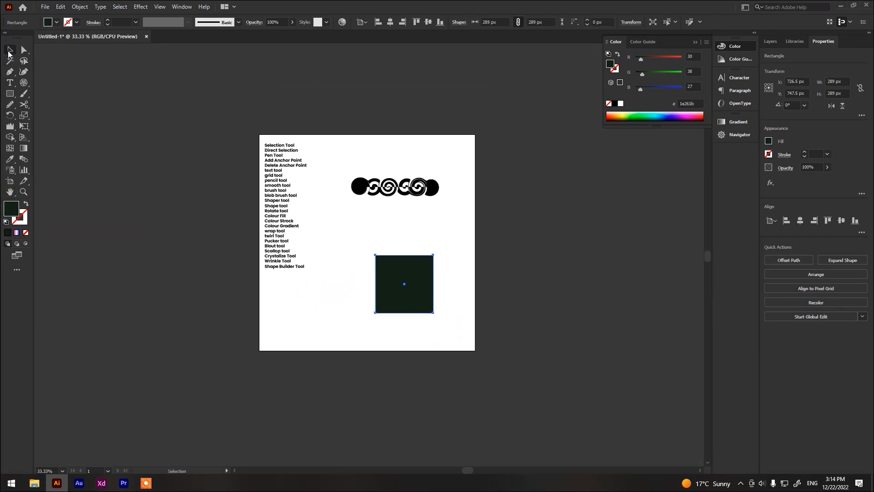
Demonstrate the Zoom tool by magnifying the row of black spirals, and zoom back out to 33.33%.
left_click(25, 192)
left_click_drag(336, 169, 454, 207)
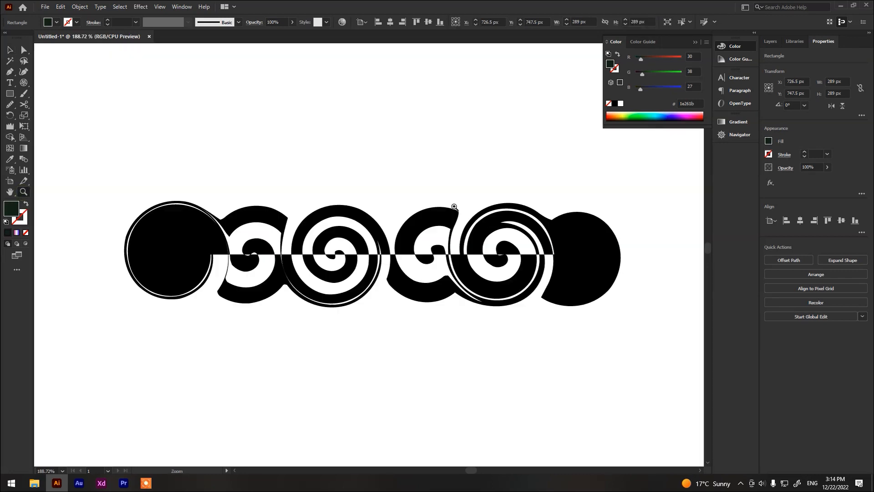
key("ctrl+0")
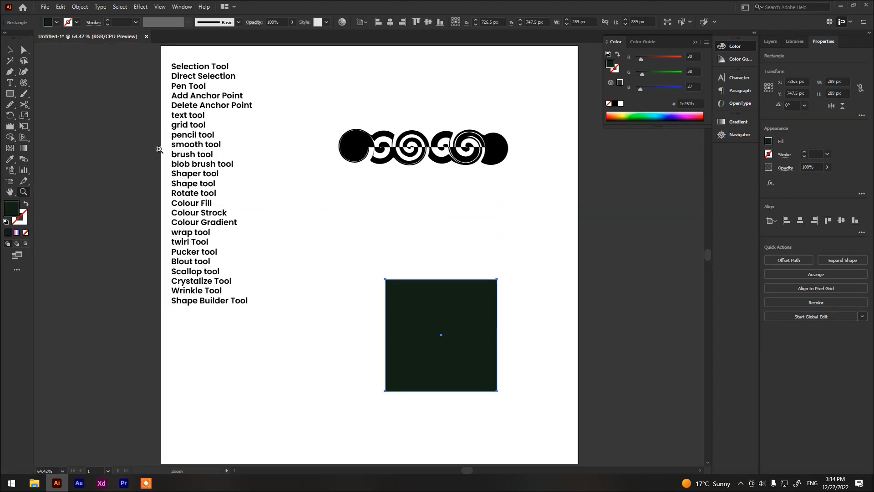
left_click(202, 144, "alt")
left_click(201, 144, "alt")
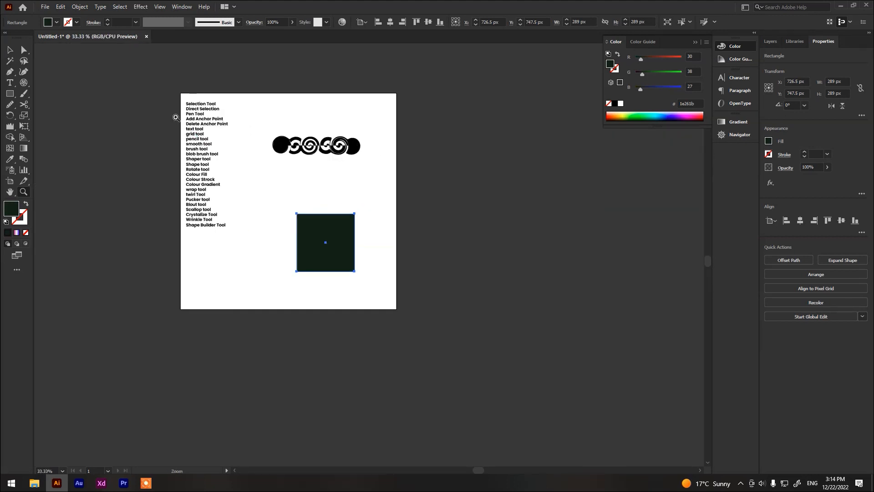
Zoom in progressively on the first "o" of "tool" in the "text tool" line, and fit the artboard back in view.
left_click_drag(181, 124, 213, 132)
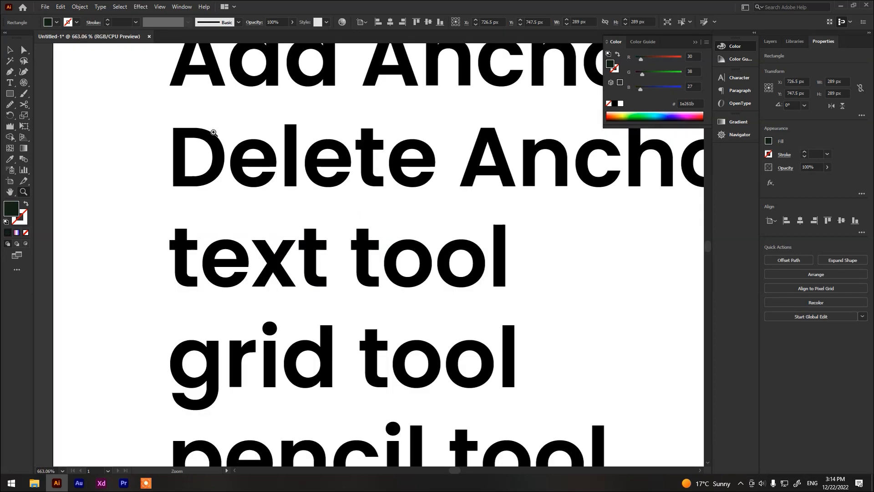
left_click_drag(157, 213, 605, 300)
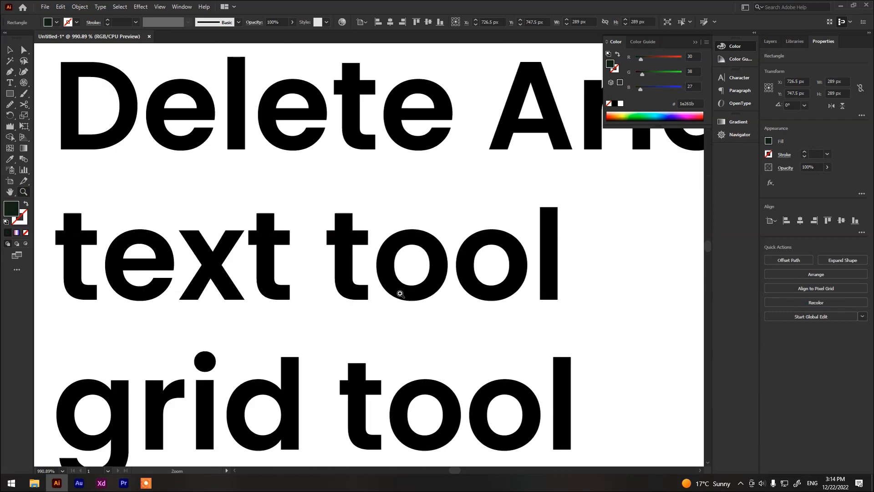
left_click_drag(383, 223, 437, 305)
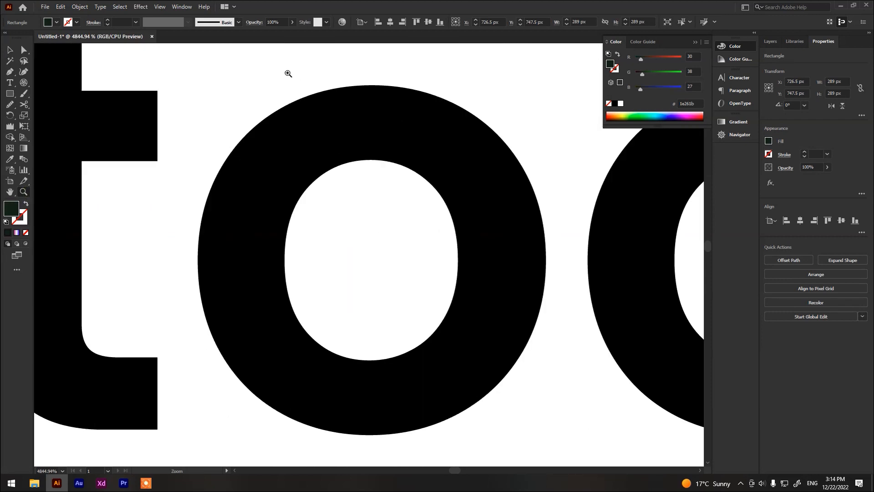
left_click_drag(191, 63, 559, 448)
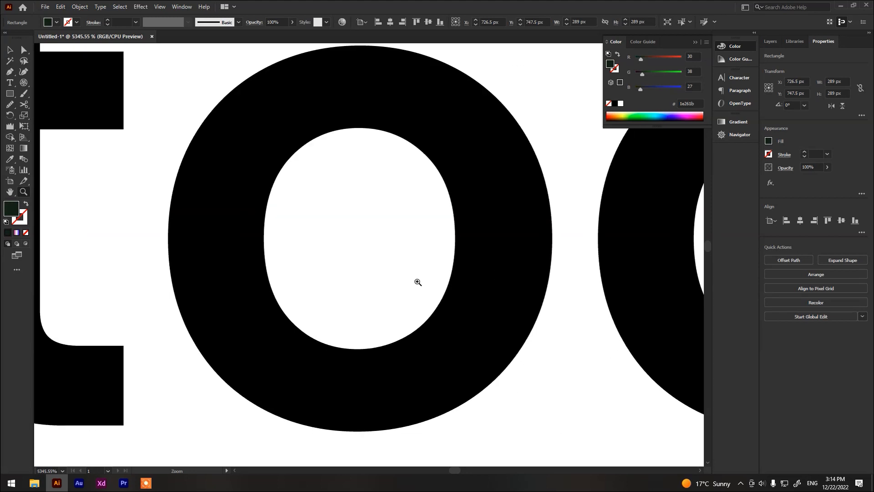
key("ctrl+0")
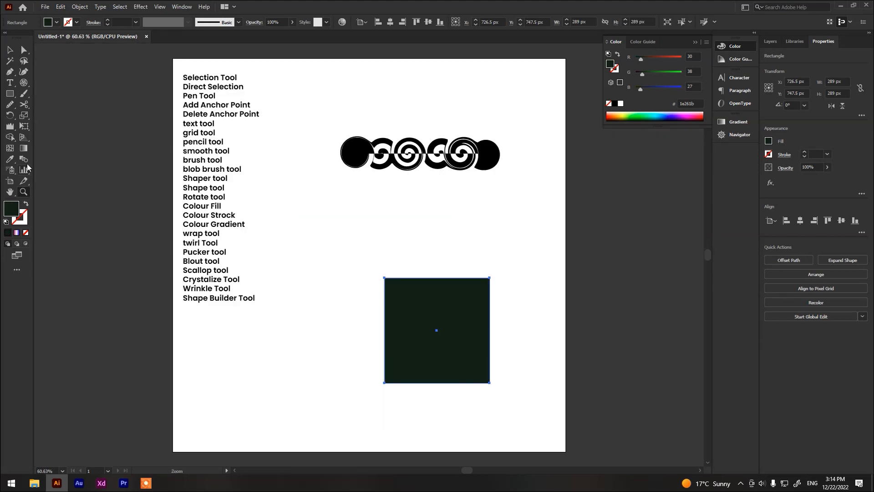
Add the lines "Mesh Tool" and "Gradient Tool" below "Shape Builder Tool" in the tool list.
key("v")
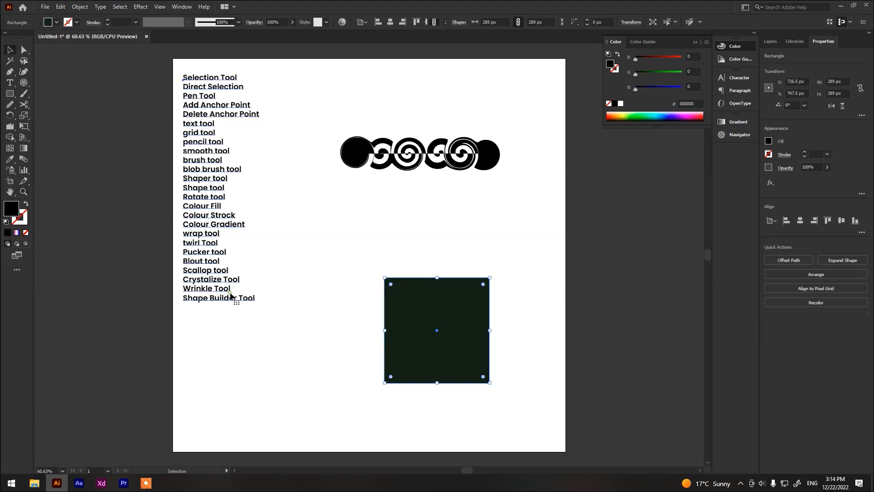
double_click(235, 297)
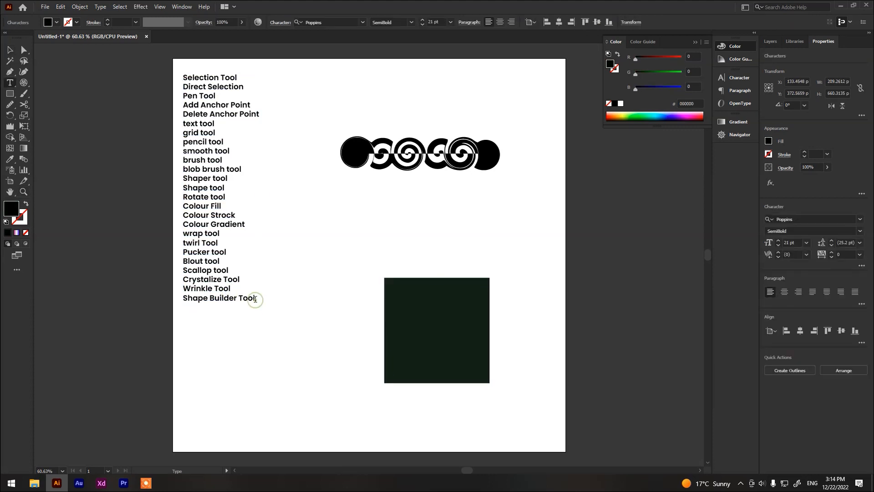
key("Return")
left_click(10, 147)
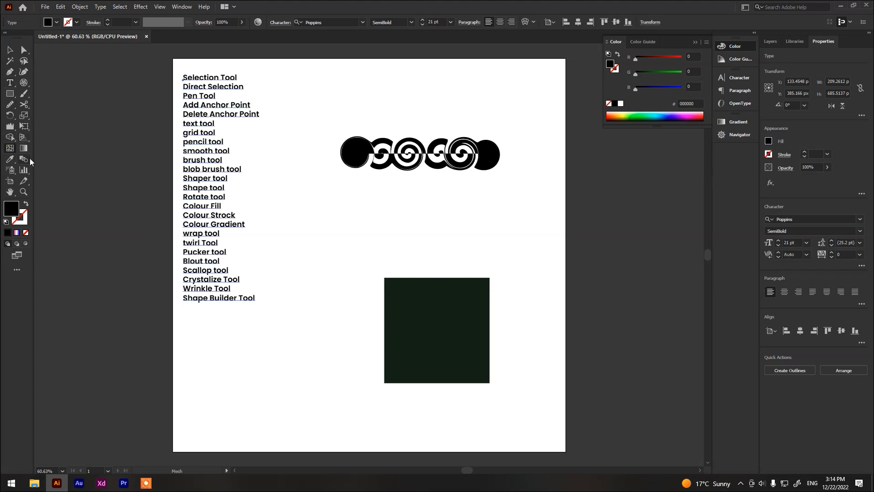
key("v")
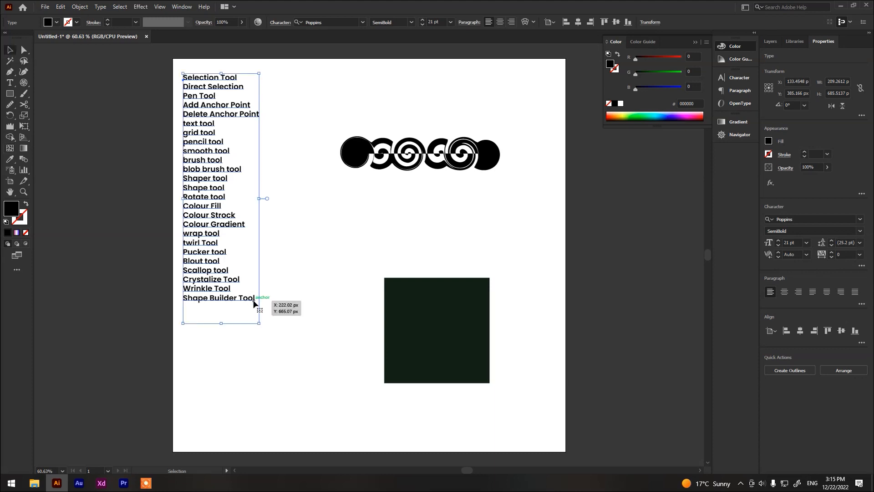
double_click(253, 299)
key("Return")
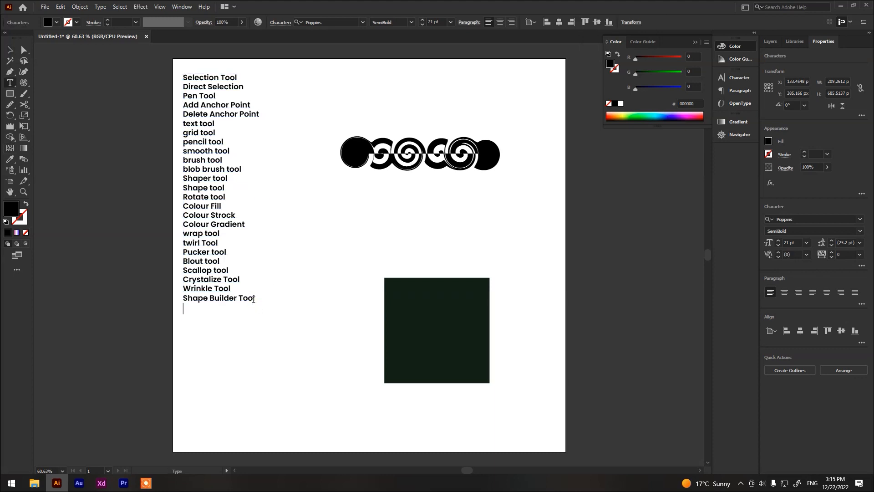
type("Mes")
type("h Tool ")
type("Gradien")
type("t Tool")
key("Return")
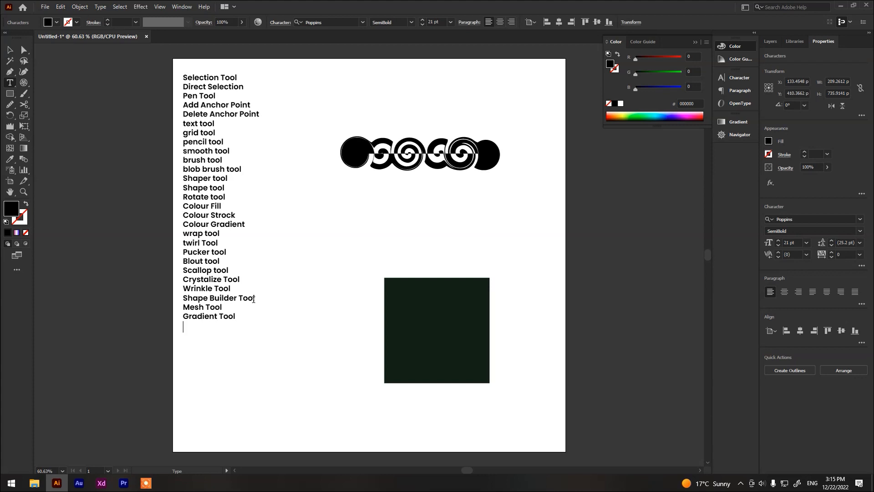
Add the lines "Graph tool" and "Artboard Tool" below "Gradient Tool" in the tool list.
type("Graph tool")
key("Return")
type("Artboard Tool")
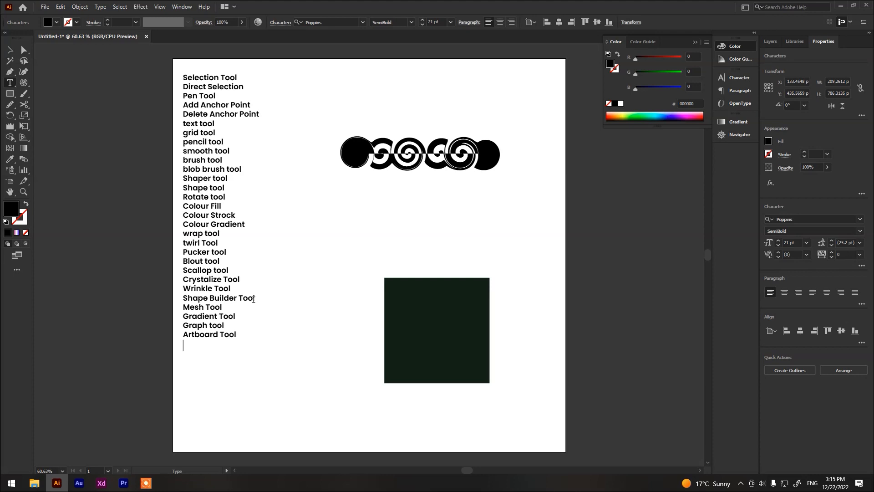
Finish the tool list with the lines "Slice Tool", "Hand Tool" and "Zoom Tool", and deselect the text.
type("S")
type("lice T")
type("ool ")
type("Hand To")
type("ol ")
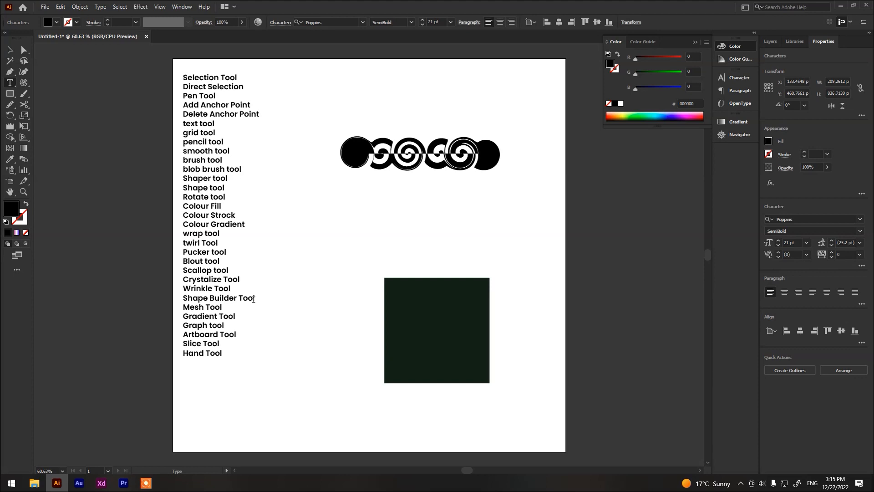
type("Zoom Too")
key("Escape")
left_click(395, 239)
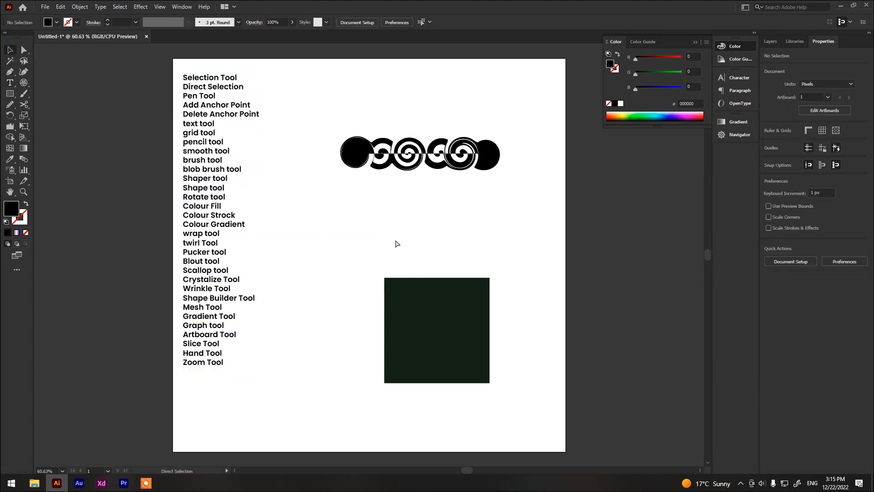
key("ctrl+=")
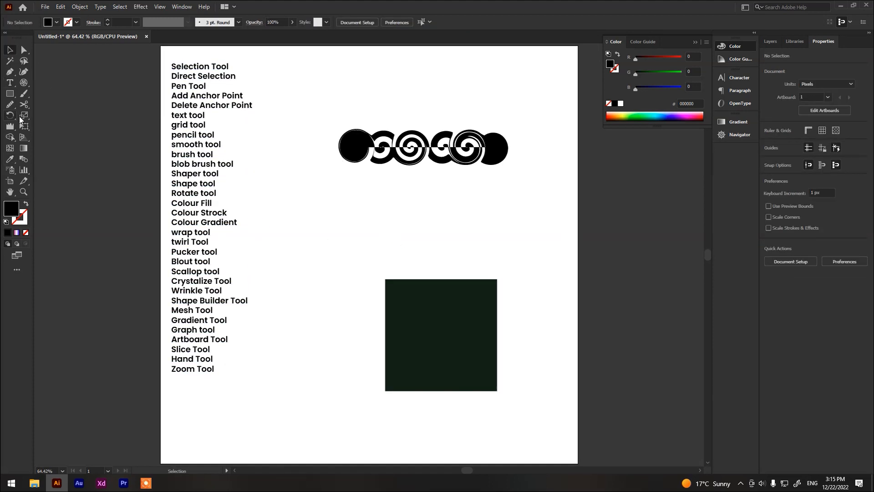
Select the tool list text, show the document's layers in place of the object properties, and deselect the text.
left_click(217, 181)
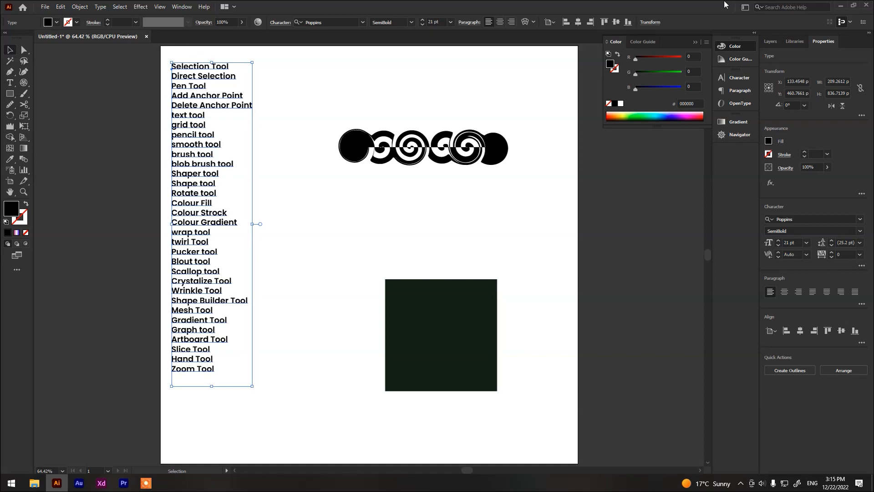
left_click(771, 44)
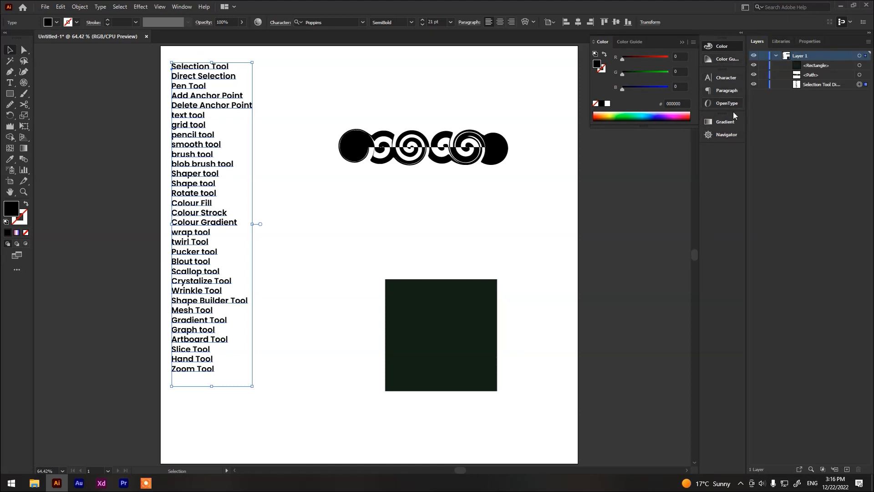
left_click(314, 103)
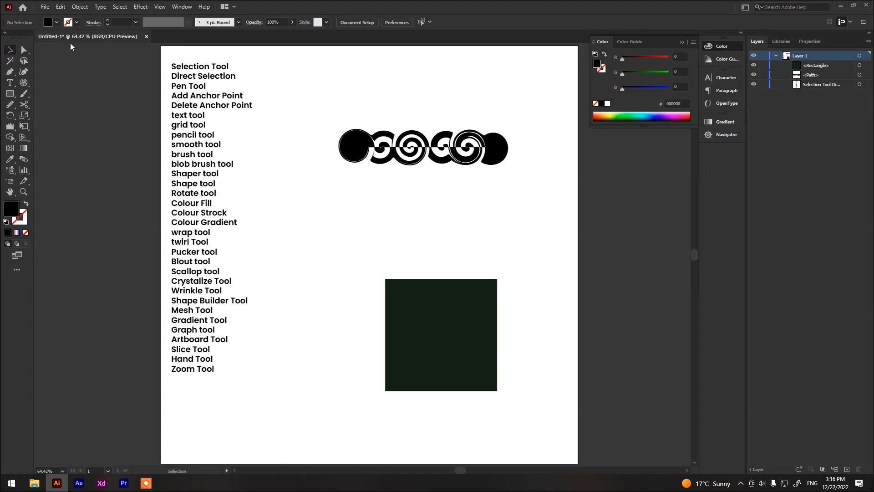
Check which toolbar set is enabled among the Advanced and Basic options without changing it.
left_click(180, 6)
mouse_move(346, 74)
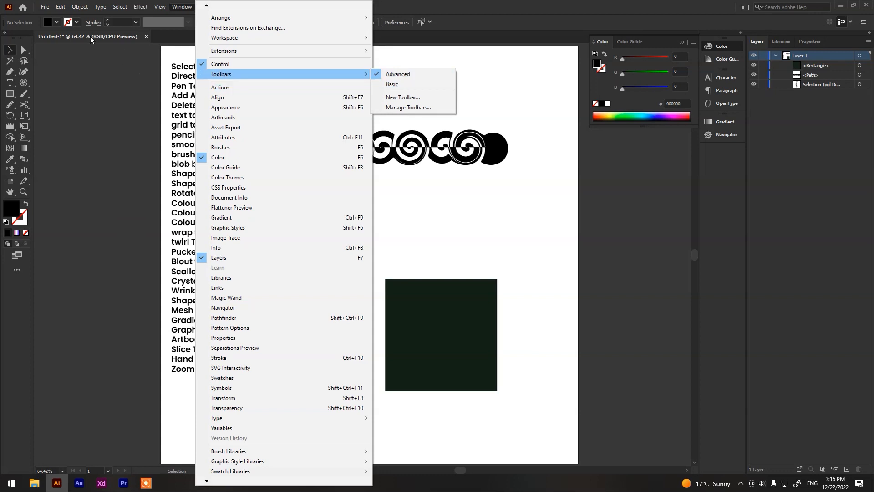
left_click(68, 89)
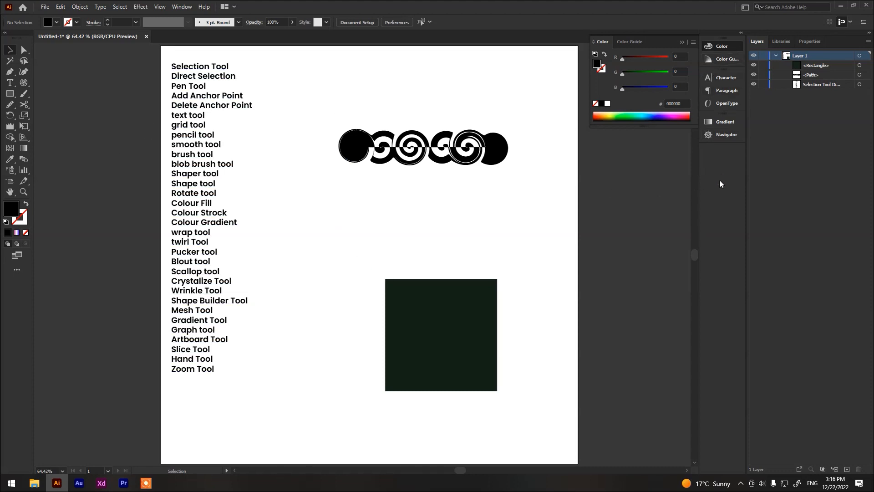
left_click(622, 203)
Make the Line Segment, Shaper and Width tools the visible tools of their toolbar groups.
left_click(26, 82)
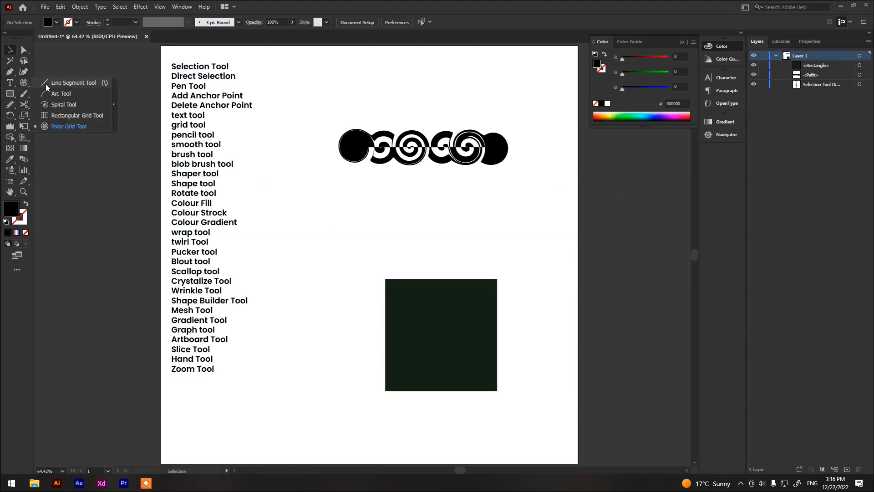
left_click(69, 82)
left_click(9, 106)
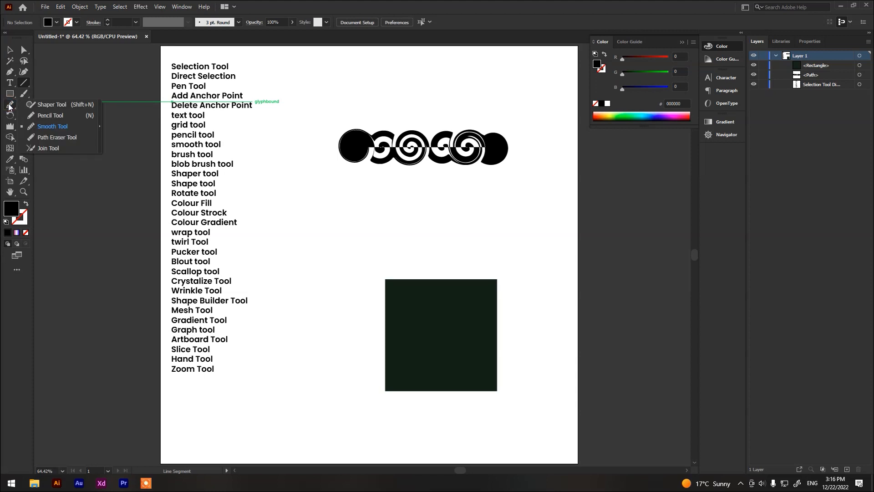
left_click(45, 102)
left_click(10, 116)
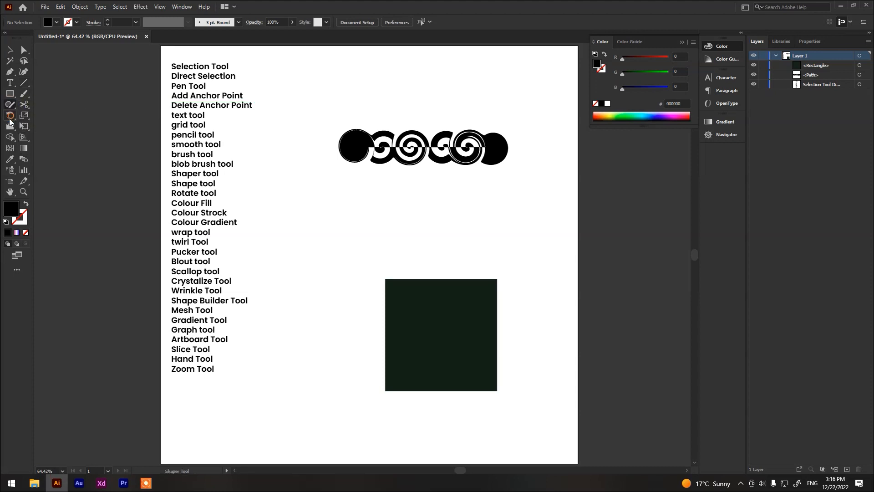
left_click(10, 126)
left_click(43, 126)
Make the Eraser the visible tool of the Scissors group, and return to the Selection tool.
left_click(25, 126)
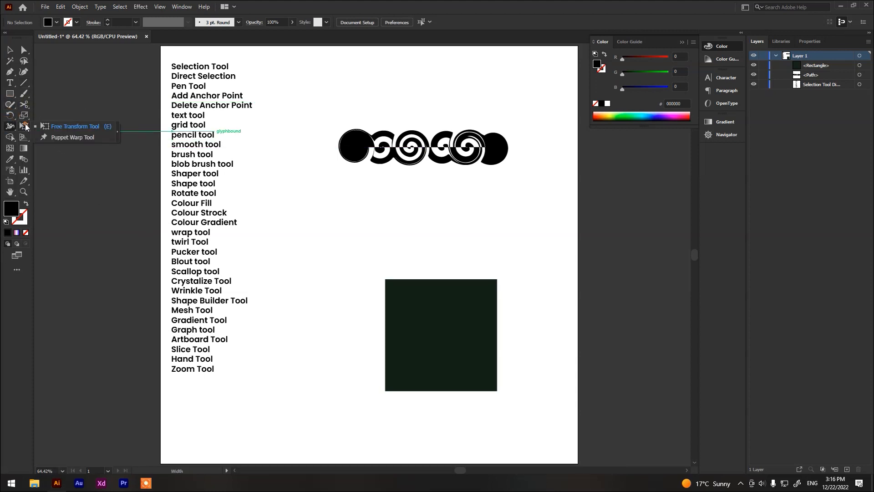
left_click(24, 104)
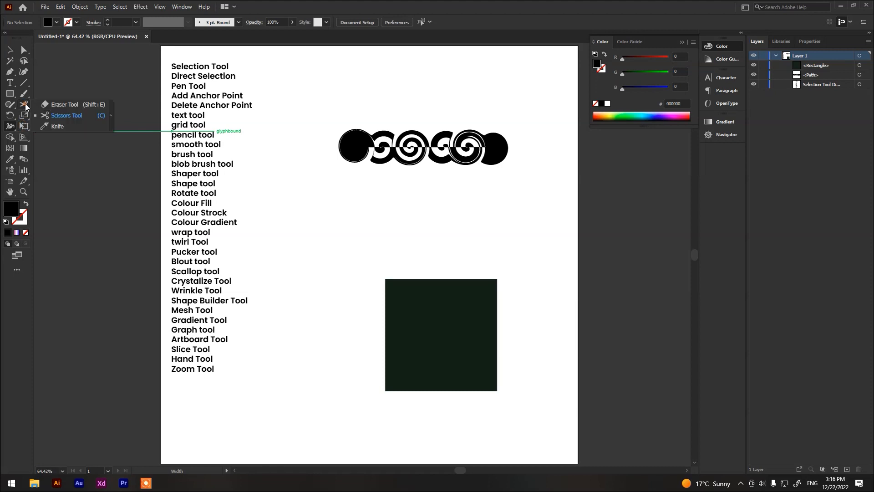
left_click(24, 104)
left_click(50, 103)
left_click(24, 93)
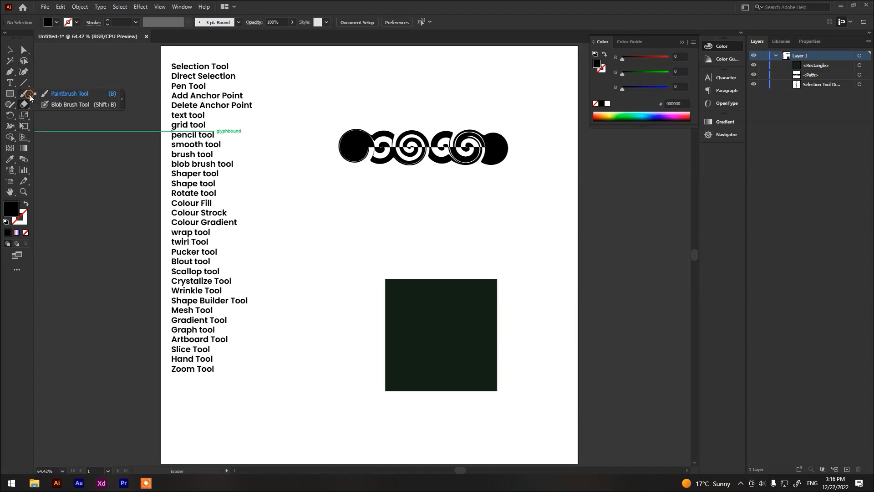
left_click(24, 83)
left_click(23, 53)
left_click(9, 50)
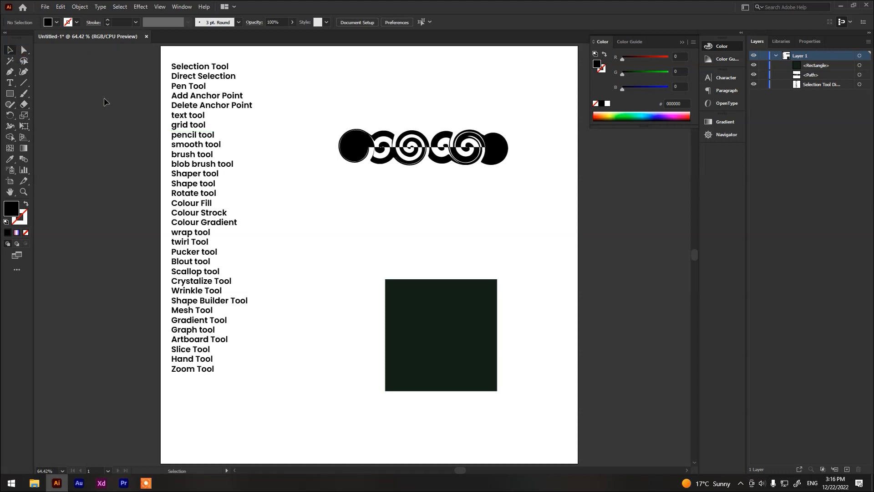